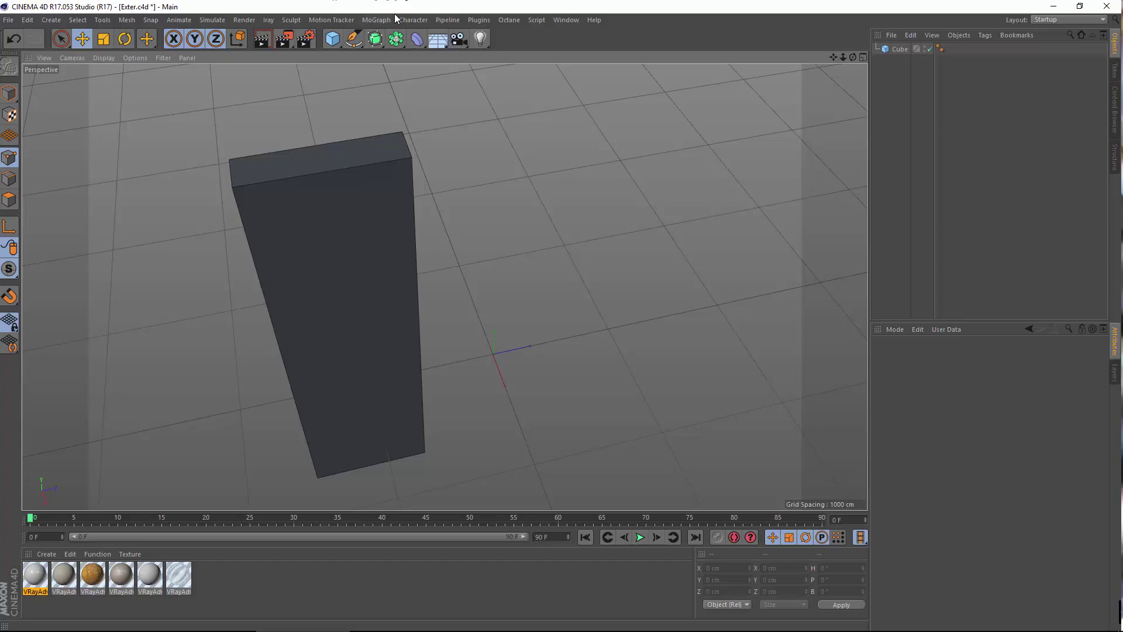
# Select the tall cube and adjust its height along the Y axis relative to the ground grid.
pyautogui.scroll(3, 437, 332)
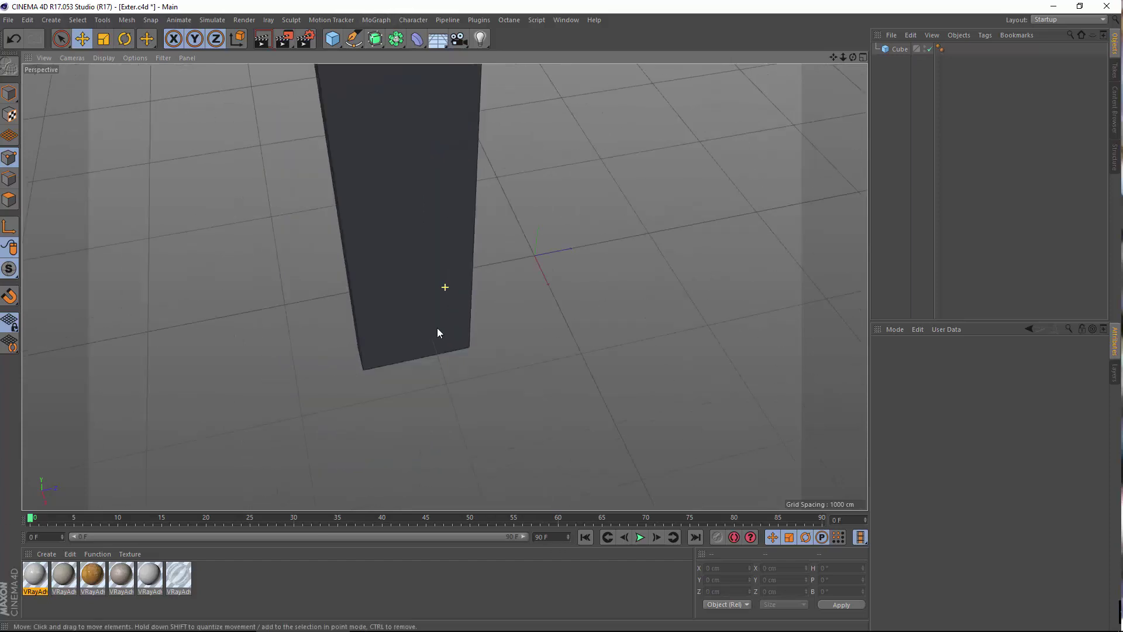
pyautogui.keyDown('alt'); pyautogui.moveTo(437, 329); pyautogui.dragTo(395, 458); pyautogui.keyUp('alt')
pyautogui.keyDown('alt'); pyautogui.moveTo(395, 458); pyautogui.dragTo(379, 579, button='middle'); pyautogui.keyUp('alt')
pyautogui.click(359, 228)
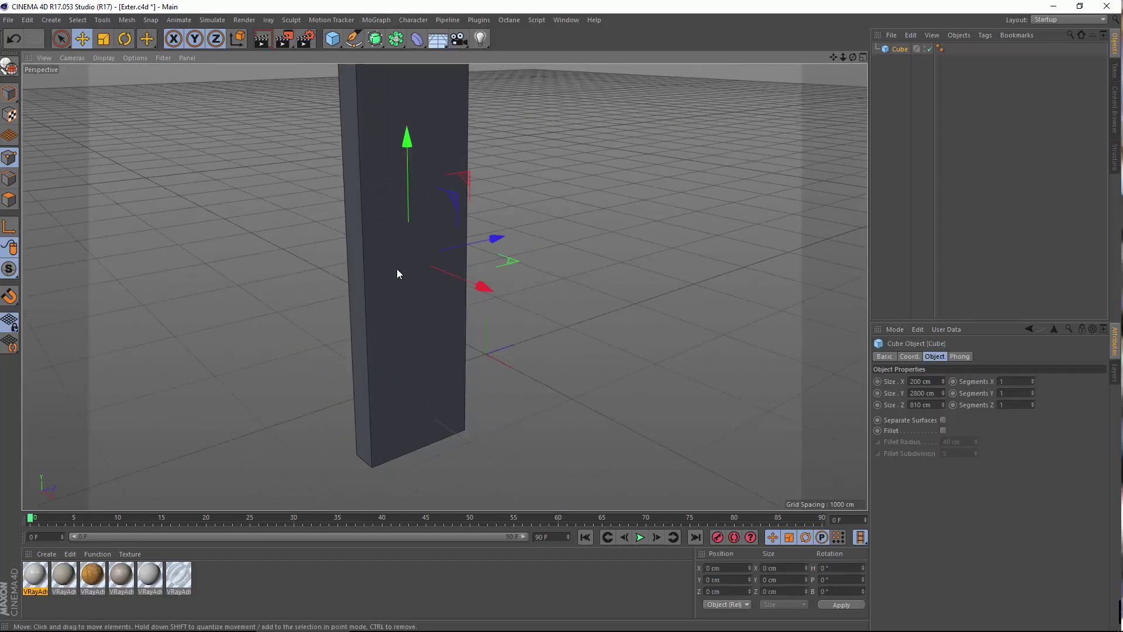
pyautogui.keyDown('alt'); pyautogui.moveTo(398, 270); pyautogui.dragTo(408, 382, button='middle'); pyautogui.keyUp('alt')
pyautogui.moveTo(391, 341); pyautogui.dragTo(381, 266)
pyautogui.keyDown('alt'); pyautogui.moveTo(390, 456); pyautogui.dragTo(409, 304, button='middle'); pyautogui.keyUp('alt')
pyautogui.keyDown('alt'); pyautogui.moveTo(413, 305); pyautogui.dragTo(382, 419); pyautogui.keyUp('alt')
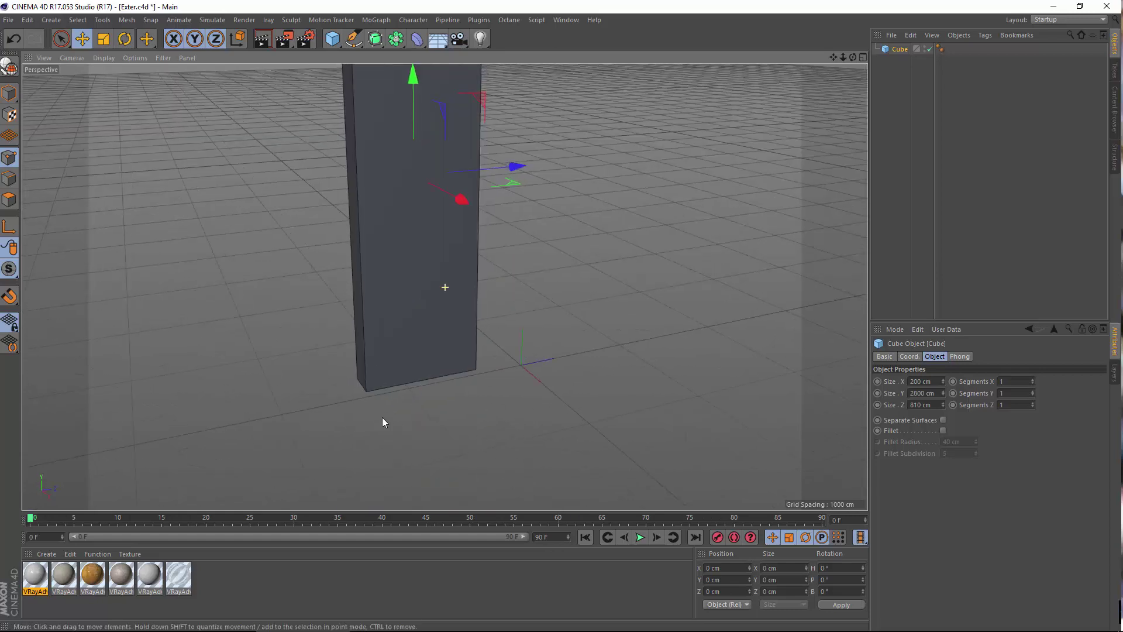
pyautogui.keyDown('alt'); pyautogui.moveTo(382, 420); pyautogui.dragTo(395, 489, button='middle'); pyautogui.keyUp('alt')
pyautogui.moveTo(432, 132); pyautogui.dragTo(439, 190)
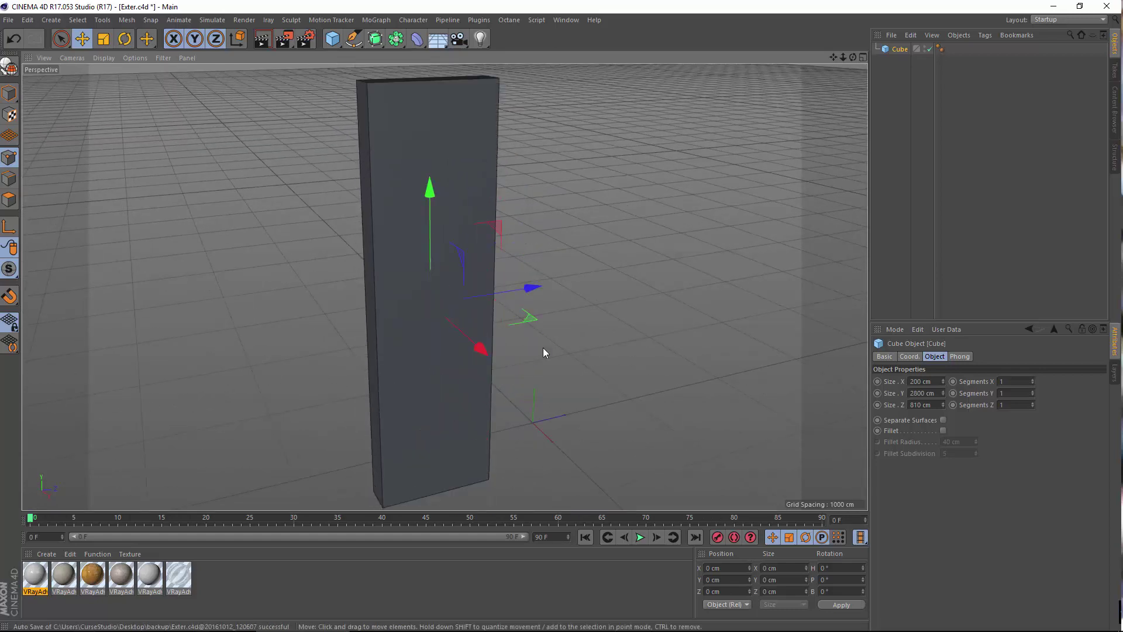
# Lower the cube along the Y axis to bring its base down near ground level.
pyautogui.keyDown('alt'); pyautogui.moveTo(543, 348); pyautogui.dragTo(508, 331); pyautogui.keyUp('alt')
pyautogui.keyDown('alt'); pyautogui.moveTo(491, 445); pyautogui.dragTo(507, 352, button='middle'); pyautogui.keyUp('alt')
pyautogui.keyDown('alt'); pyautogui.moveTo(506, 352); pyautogui.dragTo(471, 373, button='right'); pyautogui.keyUp('alt')
pyautogui.keyDown('alt'); pyautogui.moveTo(338, 395); pyautogui.dragTo(358, 433); pyautogui.keyUp('alt')
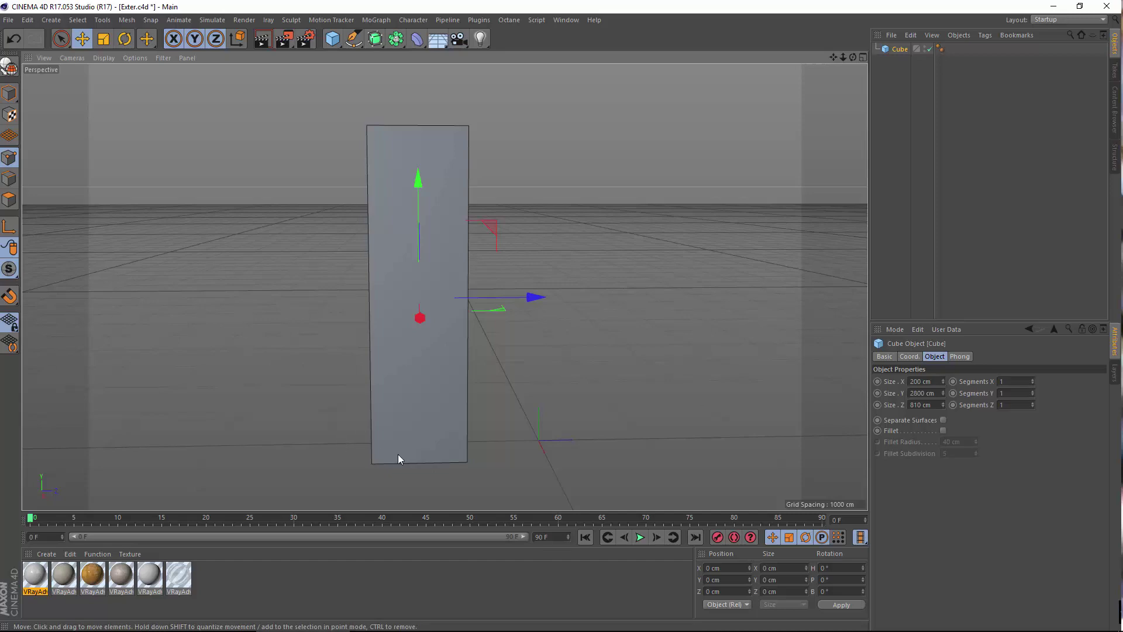
pyautogui.moveTo(401, 458)
pyautogui.keyDown('alt'); pyautogui.mouseDown()
pyautogui.moveTo(474, 451)
pyautogui.moveTo(529, 381)
pyautogui.moveTo(388, 415)
pyautogui.moveTo(375, 453)
pyautogui.mouseUp(); pyautogui.keyUp('alt')
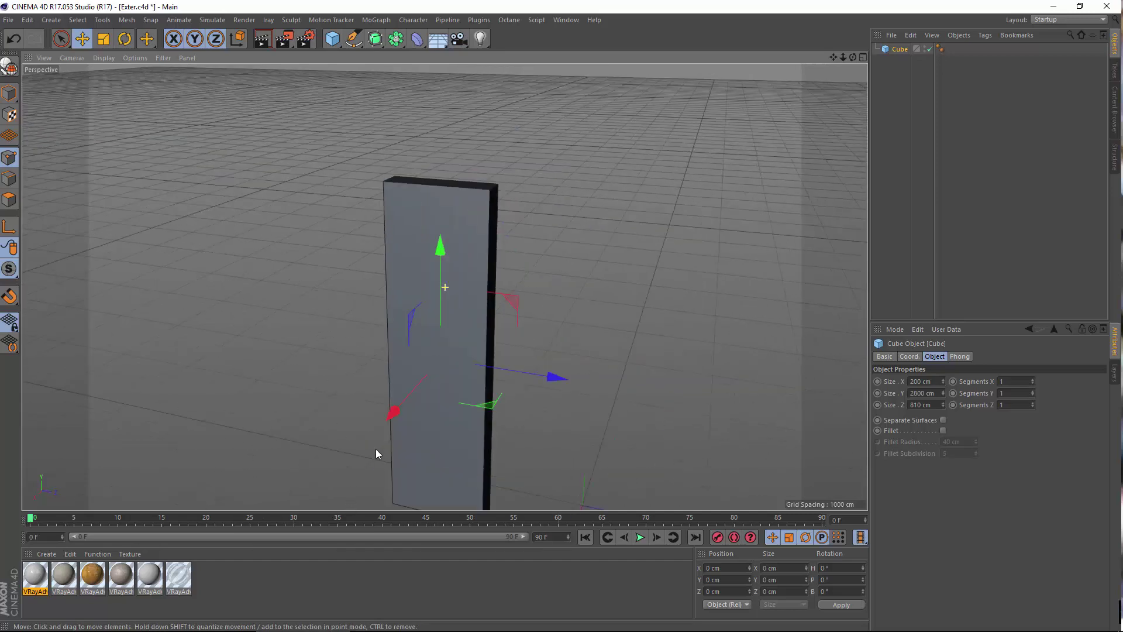
pyautogui.moveTo(326, 424)
pyautogui.keyDown('alt'); pyautogui.mouseDown()
pyautogui.moveTo(371, 418)
pyautogui.moveTo(469, 331)
pyautogui.moveTo(477, 347)
pyautogui.moveTo(462, 337)
pyautogui.moveTo(457, 304)
pyautogui.mouseUp(); pyautogui.keyUp('alt')
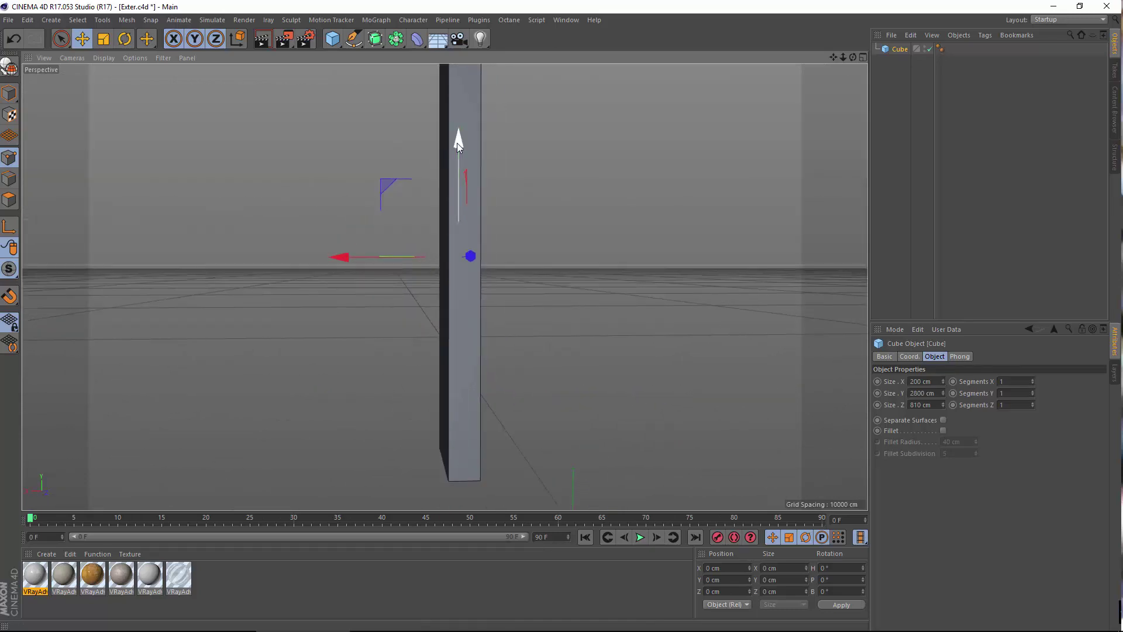
pyautogui.moveTo(457, 142); pyautogui.dragTo(454, 210)
pyautogui.keyDown('alt'); pyautogui.moveTo(431, 404); pyautogui.dragTo(446, 290, button='middle'); pyautogui.keyUp('alt')
pyautogui.keyDown('alt'); pyautogui.moveTo(448, 296); pyautogui.dragTo(496, 290); pyautogui.keyUp('alt')
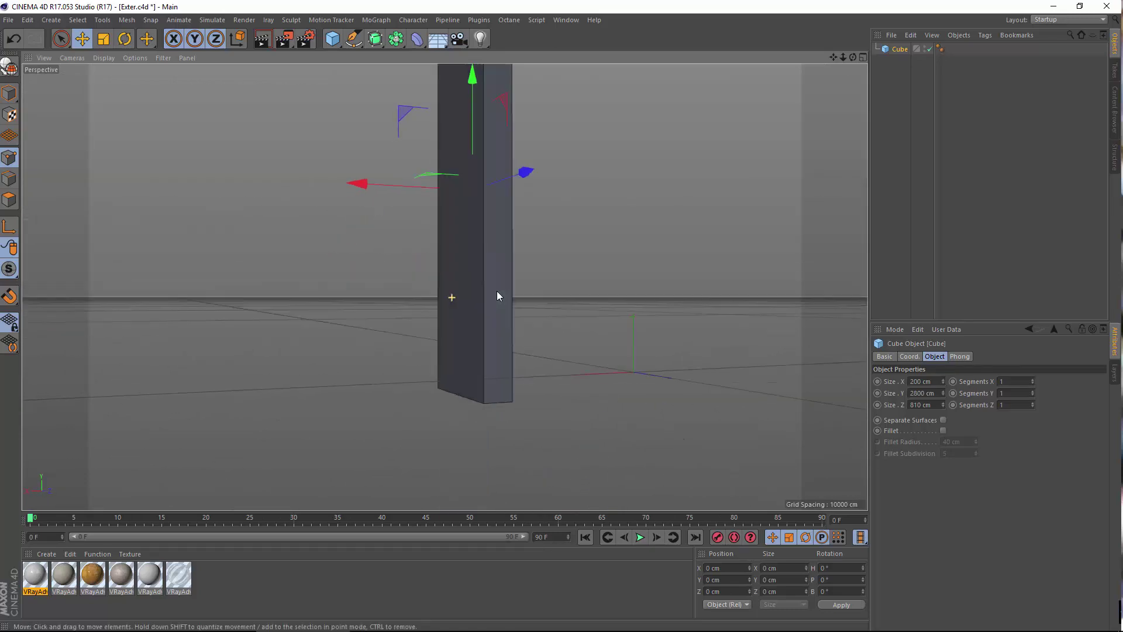
pyautogui.keyDown('alt'); pyautogui.moveTo(464, 296); pyautogui.dragTo(444, 369, button='middle'); pyautogui.keyUp('alt')
pyautogui.moveTo(452, 139)
pyautogui.mouseDown()
pyautogui.moveTo(454, 114)
pyautogui.moveTo(452, 138)
pyautogui.mouseUp()
# Examine the cube from several sides along with its X, Y and Z size values.
pyautogui.keyDown('alt'); pyautogui.moveTo(459, 254); pyautogui.dragTo(461, 297); pyautogui.keyUp('alt')
pyautogui.keyDown('alt'); pyautogui.moveTo(444, 286); pyautogui.dragTo(420, 382, button='middle'); pyautogui.keyUp('alt')
pyautogui.keyDown('alt'); pyautogui.moveTo(424, 370); pyautogui.dragTo(479, 338); pyautogui.keyUp('alt')
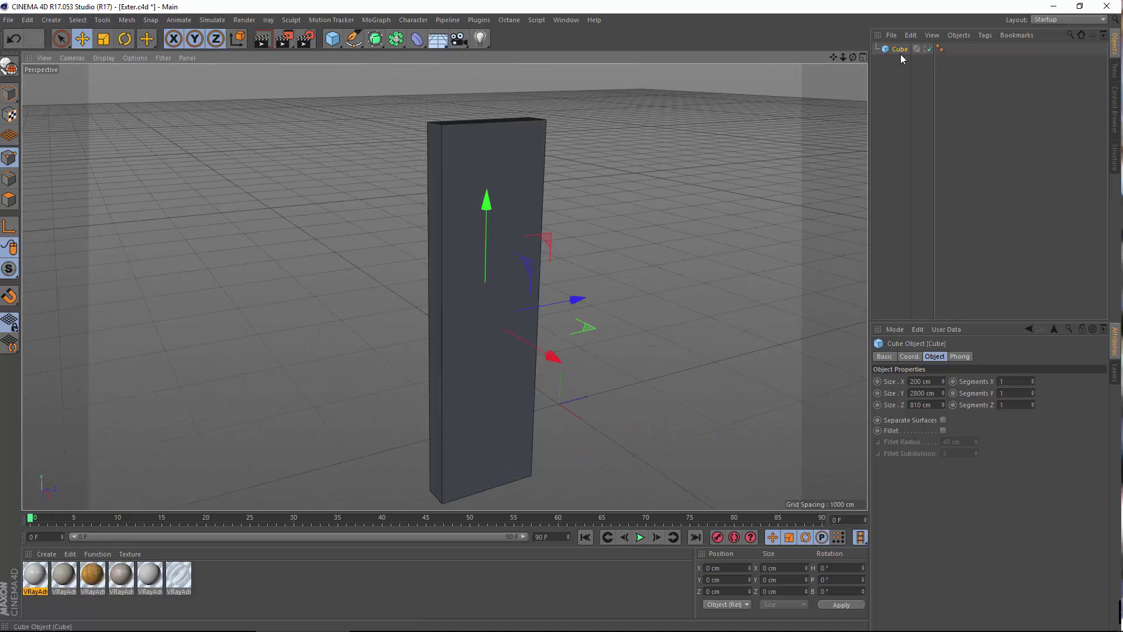
pyautogui.keyDown('alt'); pyautogui.moveTo(479, 335); pyautogui.dragTo(517, 306, button='middle'); pyautogui.keyUp('alt')
pyautogui.click(885, 403)
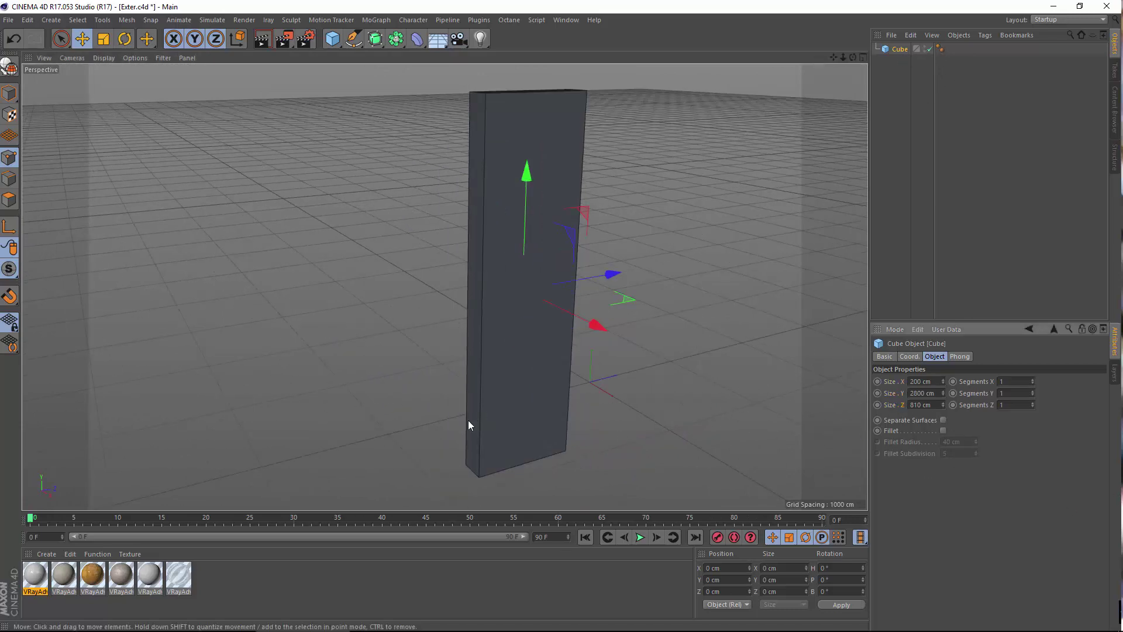
pyautogui.keyDown('alt'); pyautogui.moveTo(469, 421); pyautogui.dragTo(798, 395); pyautogui.keyUp('alt')
pyautogui.keyDown('alt'); pyautogui.moveTo(570, 383); pyautogui.dragTo(833, 436); pyautogui.keyUp('alt')
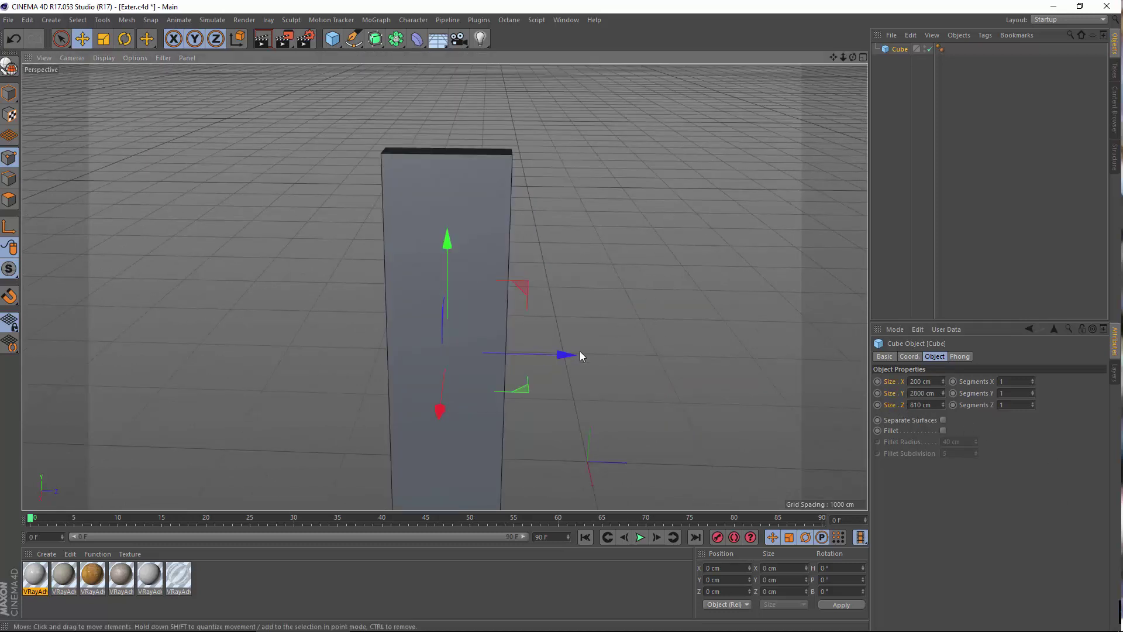
# Inspect the project scale unit options in the Project Settings, leaving Centimeters chosen.
pyautogui.hotkey('ctrl', 'd')
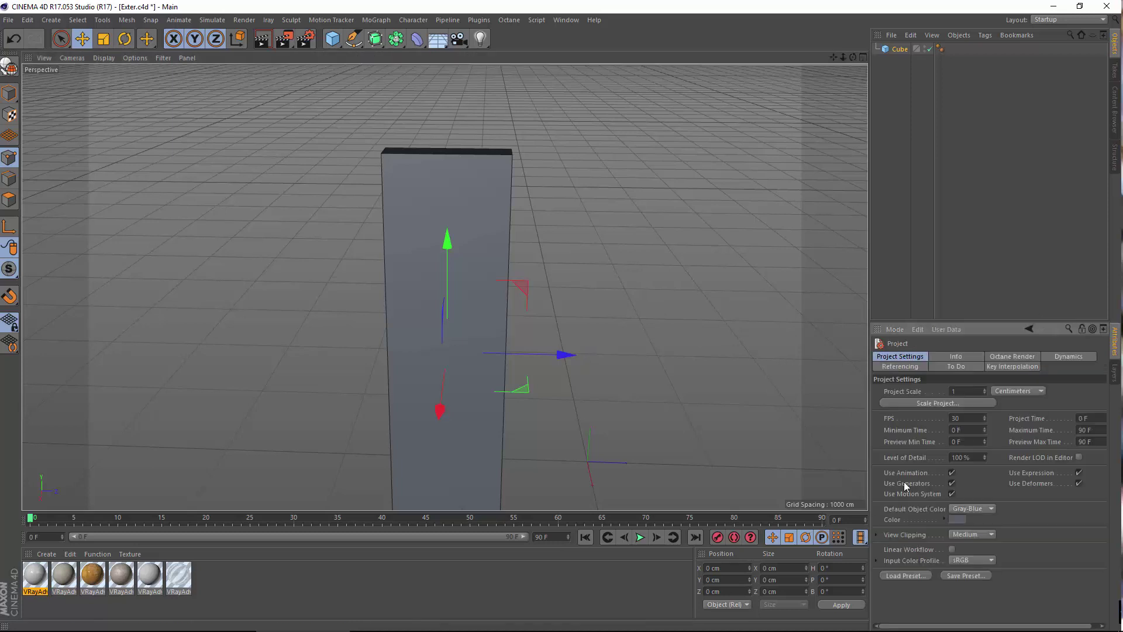
pyautogui.click(1020, 392)
pyautogui.click(1030, 427)
# Review the Units and Memory settings in the Preferences.
pyautogui.click(27, 19)
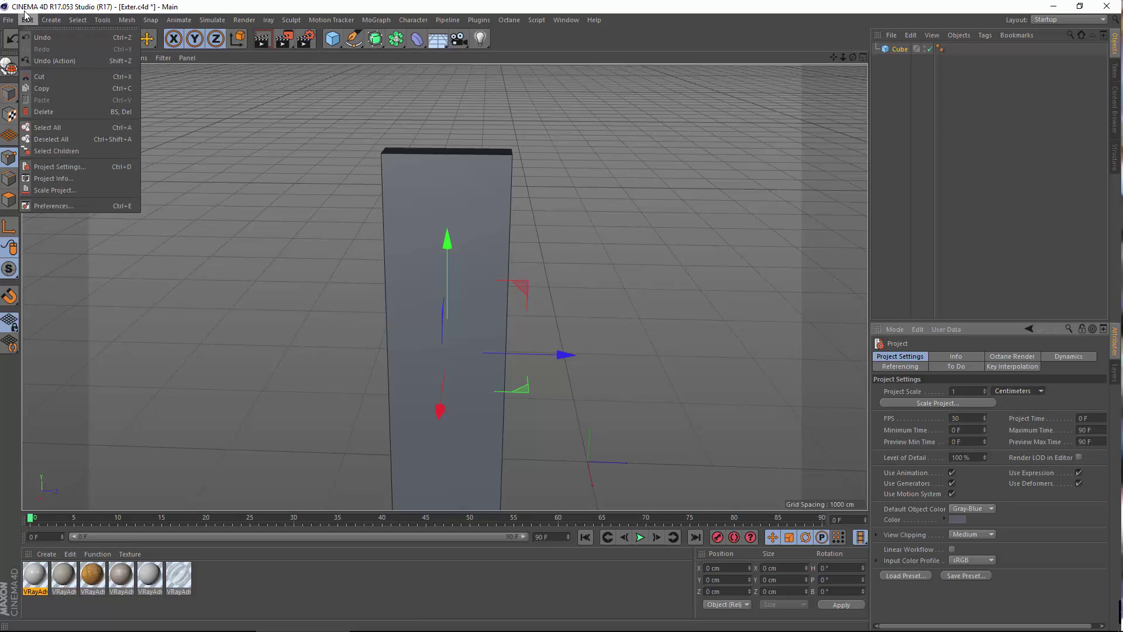
pyautogui.click(79, 207)
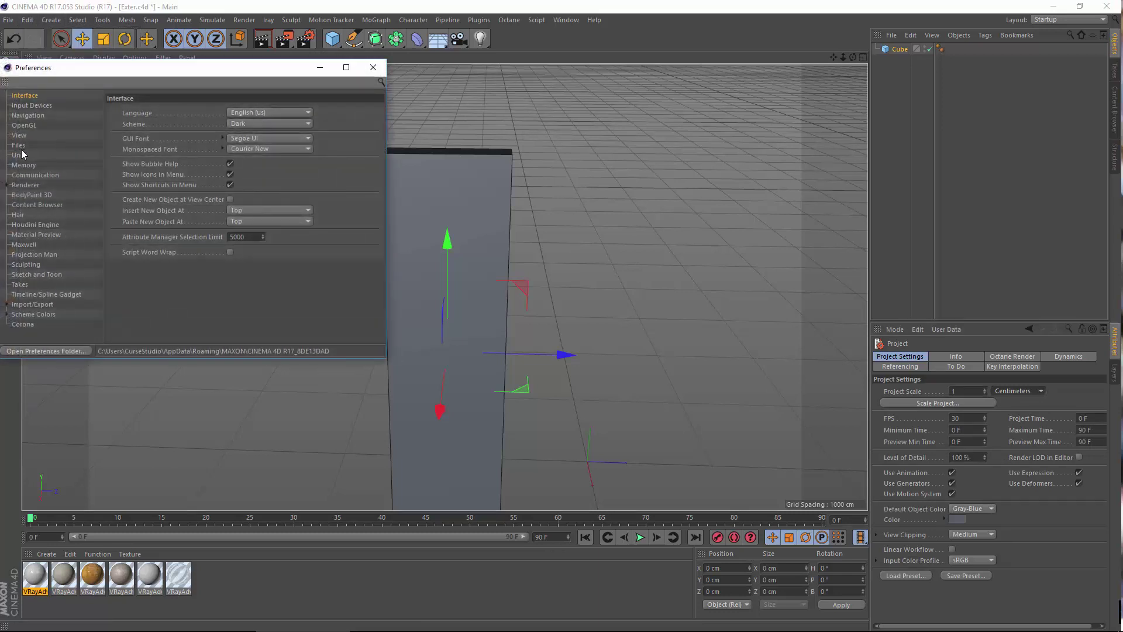
pyautogui.click(23, 155)
pyautogui.click(24, 164)
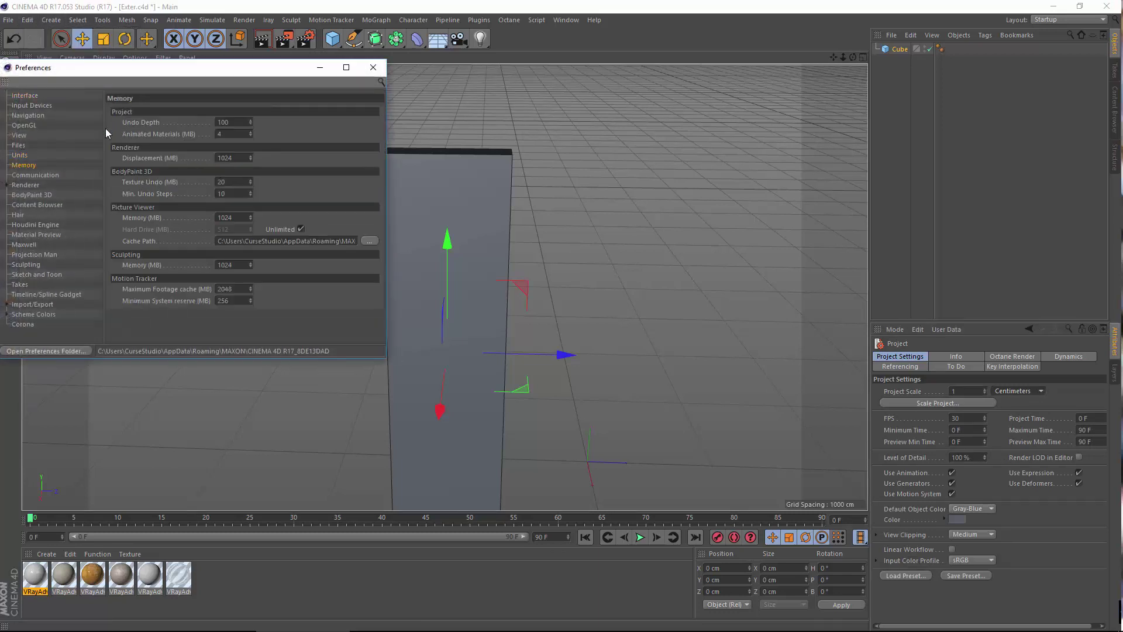
pyautogui.click(23, 155)
pyautogui.click(380, 74)
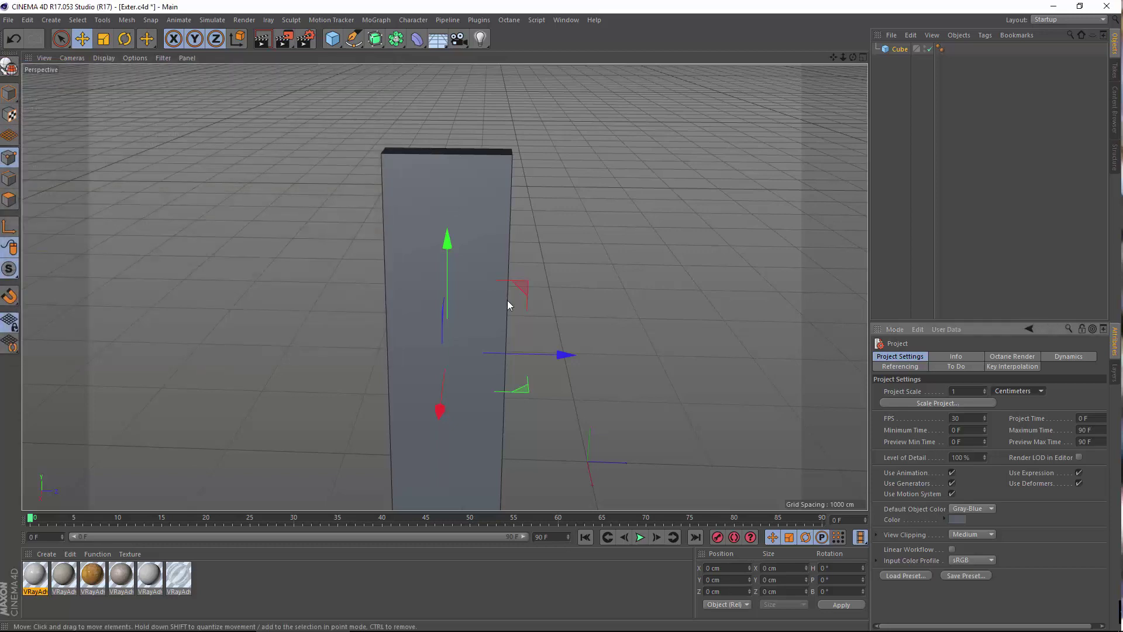
# Convert the cube to an editable polygon object and switch to Polygon mode.
pyautogui.keyDown('alt'); pyautogui.moveTo(507, 300); pyautogui.dragTo(596, 273); pyautogui.keyUp('alt')
pyautogui.click(899, 49)
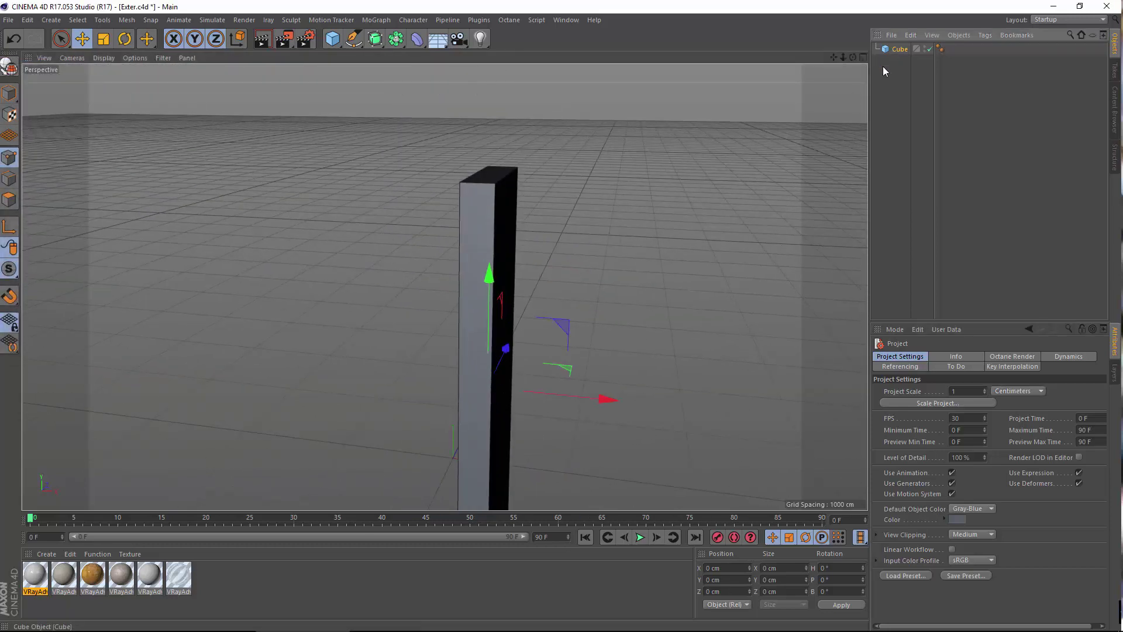
pyautogui.keyDown('alt'); pyautogui.moveTo(388, 336); pyautogui.dragTo(511, 264); pyautogui.keyUp('alt')
pyautogui.press('c')
pyautogui.click(10, 198)
# Select the cube's 2800 by 810 cm face on the negative X side and set its X position to -1000 cm.
pyautogui.click(461, 362)
pyautogui.keyDown('alt'); pyautogui.moveTo(461, 363); pyautogui.dragTo(297, 389); pyautogui.keyUp('alt')
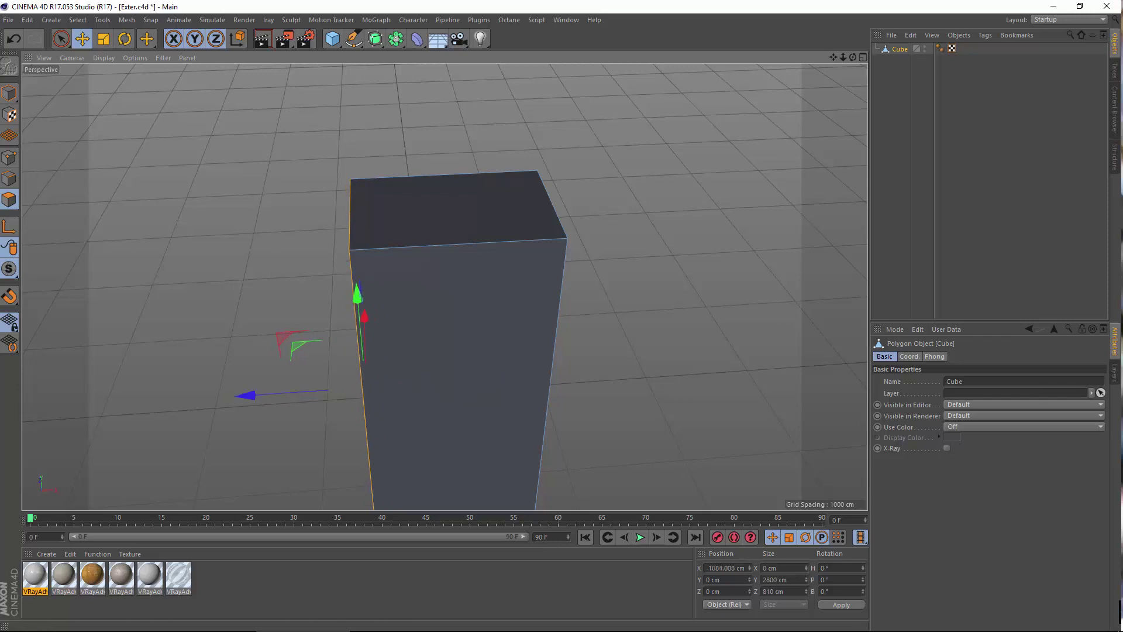
pyautogui.doubleClick(705, 568)
pyautogui.write('-1000')
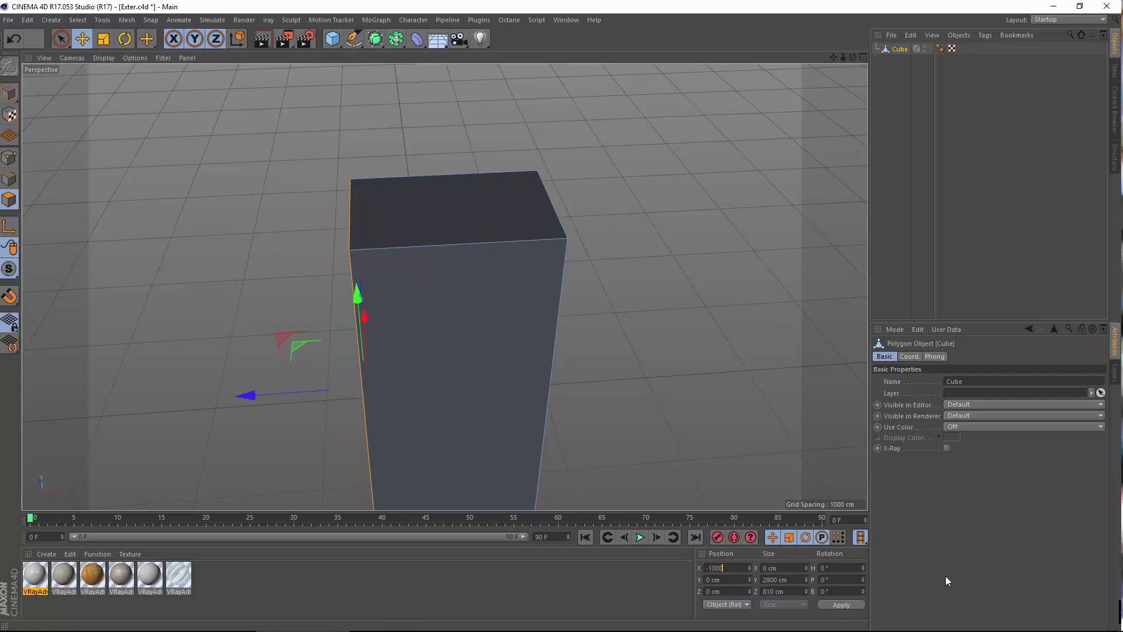
pyautogui.press('Return')
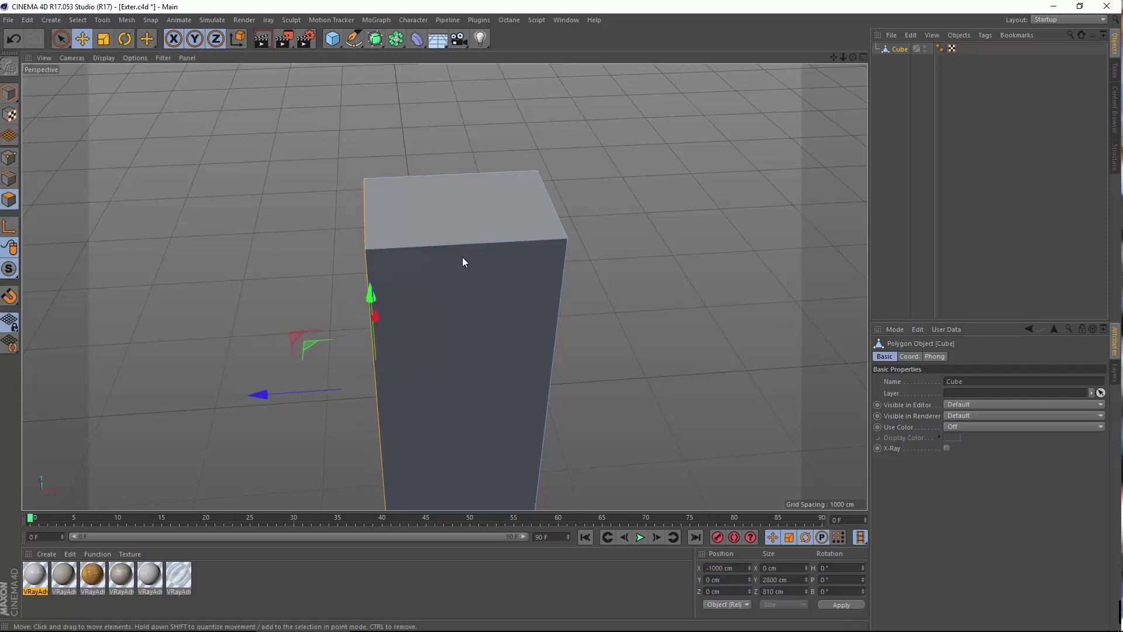
# In Model mode, raise the cube along the Y axis to about 1391 cm and deselect it.
pyautogui.keyDown('alt'); pyautogui.moveTo(465, 262); pyautogui.dragTo(498, 241); pyautogui.keyUp('alt')
pyautogui.keyDown('alt'); pyautogui.moveTo(541, 496); pyautogui.dragTo(543, 319, button='middle'); pyautogui.keyUp('alt')
pyautogui.keyDown('alt'); pyautogui.moveTo(544, 320); pyautogui.dragTo(398, 335); pyautogui.keyUp('alt')
pyautogui.keyDown('alt'); pyautogui.moveTo(398, 334); pyautogui.dragTo(387, 361, button='middle'); pyautogui.keyUp('alt')
pyautogui.click(9, 93)
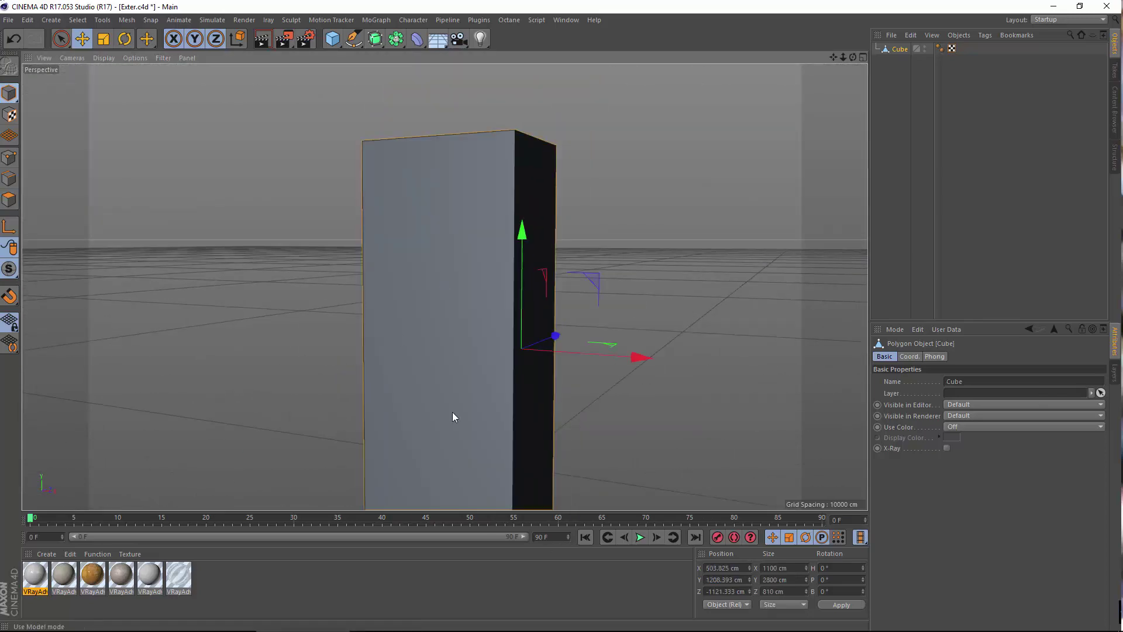
pyautogui.keyDown('alt'); pyautogui.moveTo(527, 312); pyautogui.dragTo(484, 98, button='middle'); pyautogui.keyUp('alt')
pyautogui.moveTo(490, 91); pyautogui.dragTo(498, 69)
pyautogui.keyDown('alt'); pyautogui.moveTo(476, 180); pyautogui.dragTo(500, 353); pyautogui.keyUp('alt')
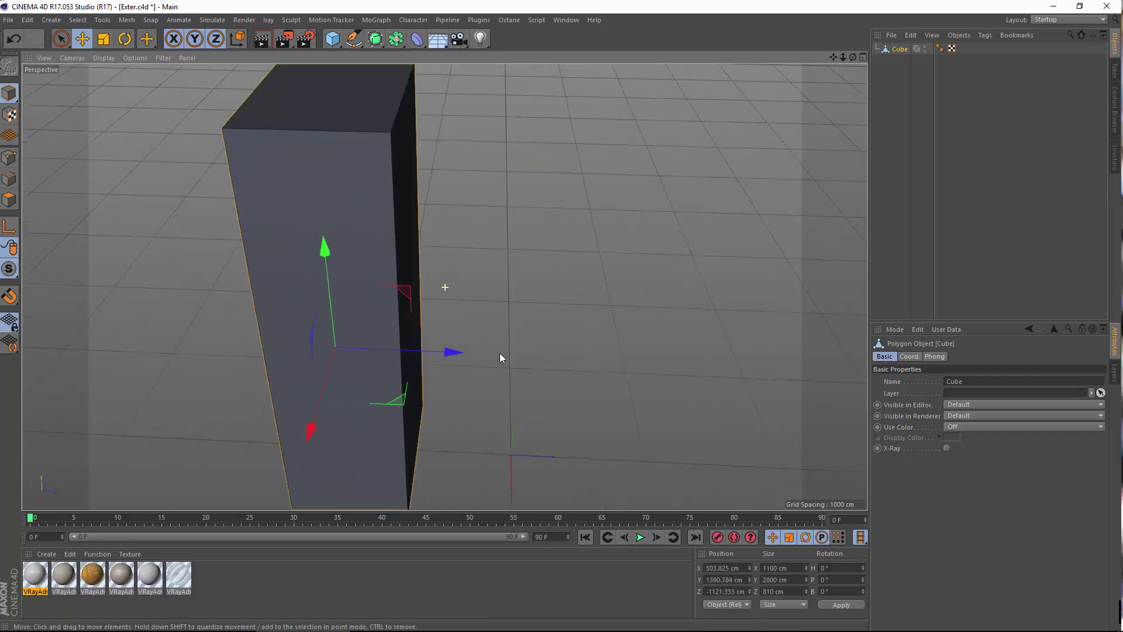
pyautogui.click(480, 302)
# Switch to Polygon mode and select the cube's 1100 cm wide vertical face on the negative Z side.
pyautogui.keyDown('alt'); pyautogui.moveTo(369, 330); pyautogui.dragTo(345, 173); pyautogui.keyUp('alt')
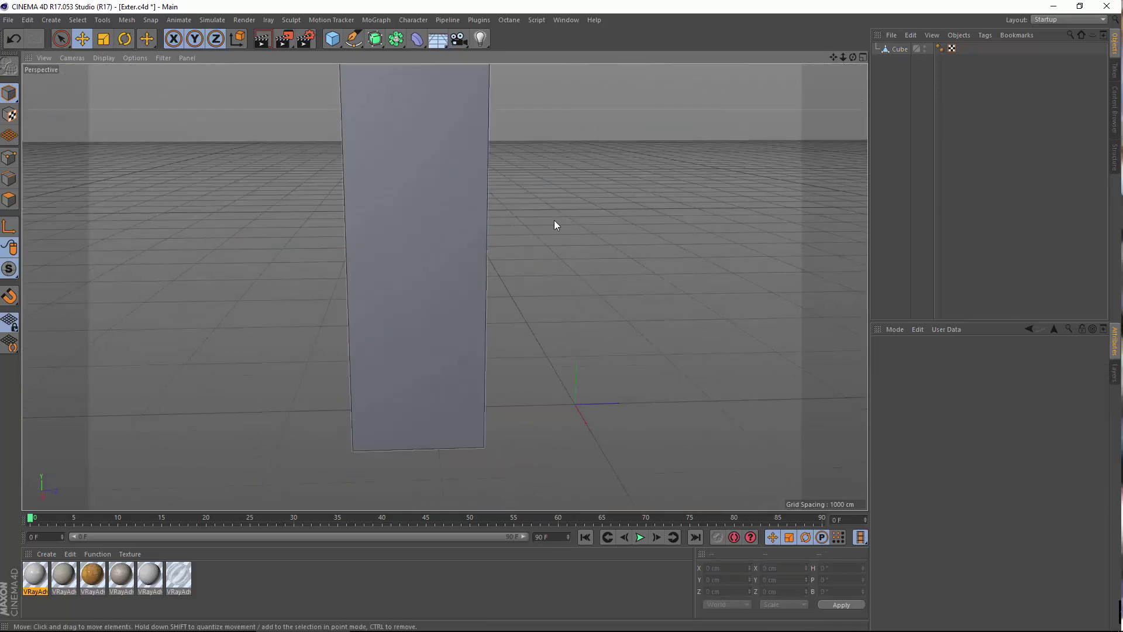
pyautogui.keyDown('alt'); pyautogui.moveTo(557, 226); pyautogui.dragTo(456, 371); pyautogui.keyUp('alt')
pyautogui.click(9, 199)
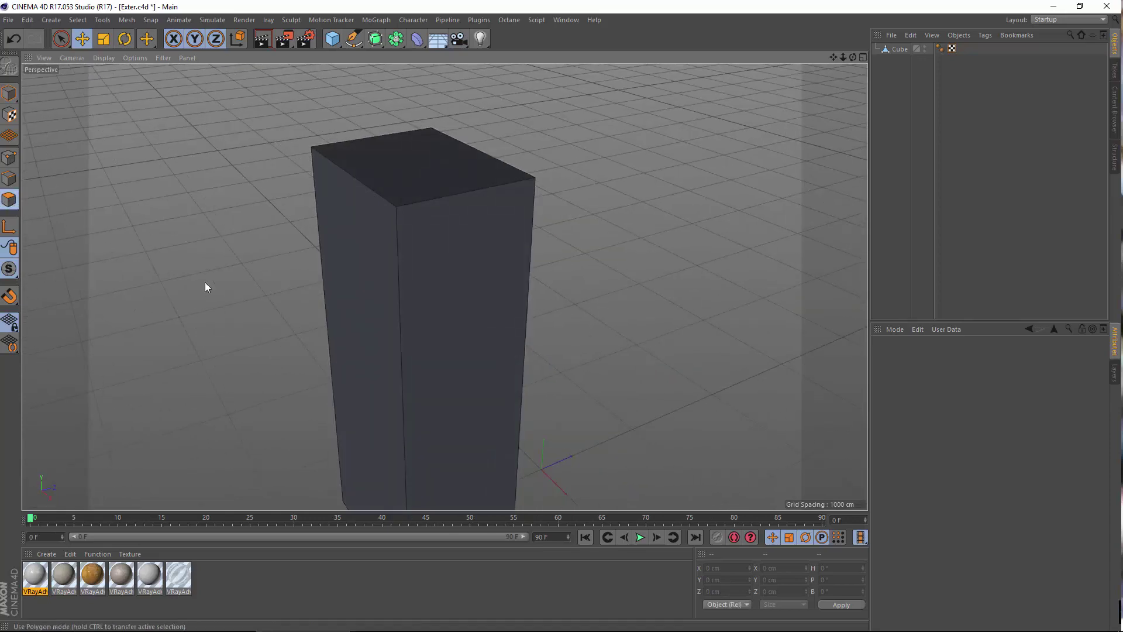
pyautogui.keyDown('alt'); pyautogui.moveTo(205, 282); pyautogui.dragTo(412, 234); pyautogui.keyUp('alt')
pyautogui.click(406, 201)
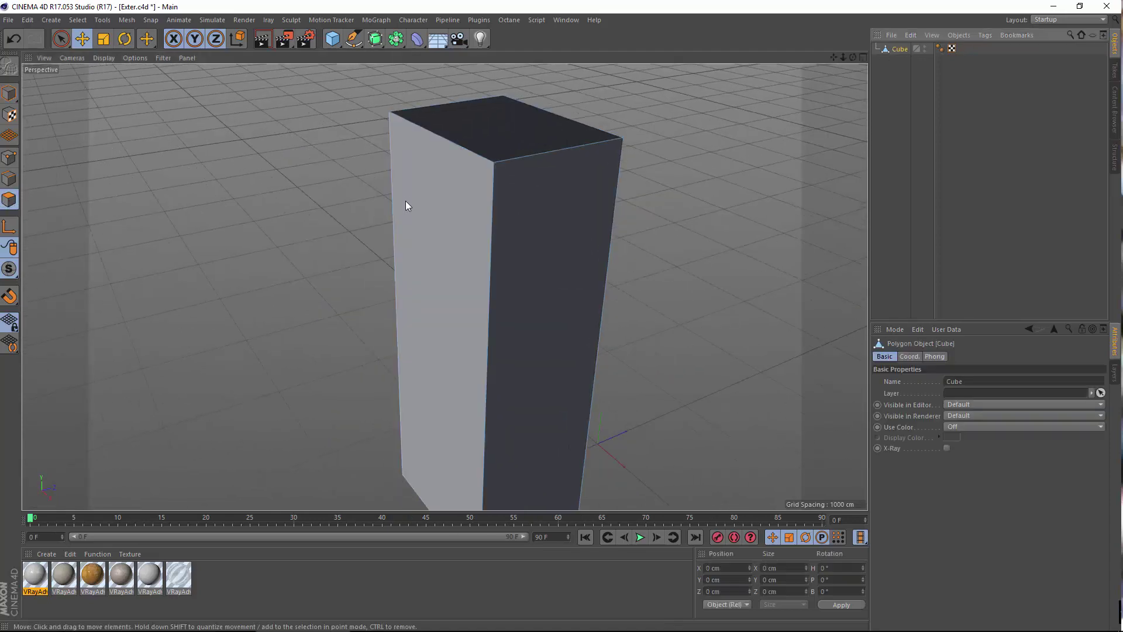
pyautogui.rightClick(247, 147)
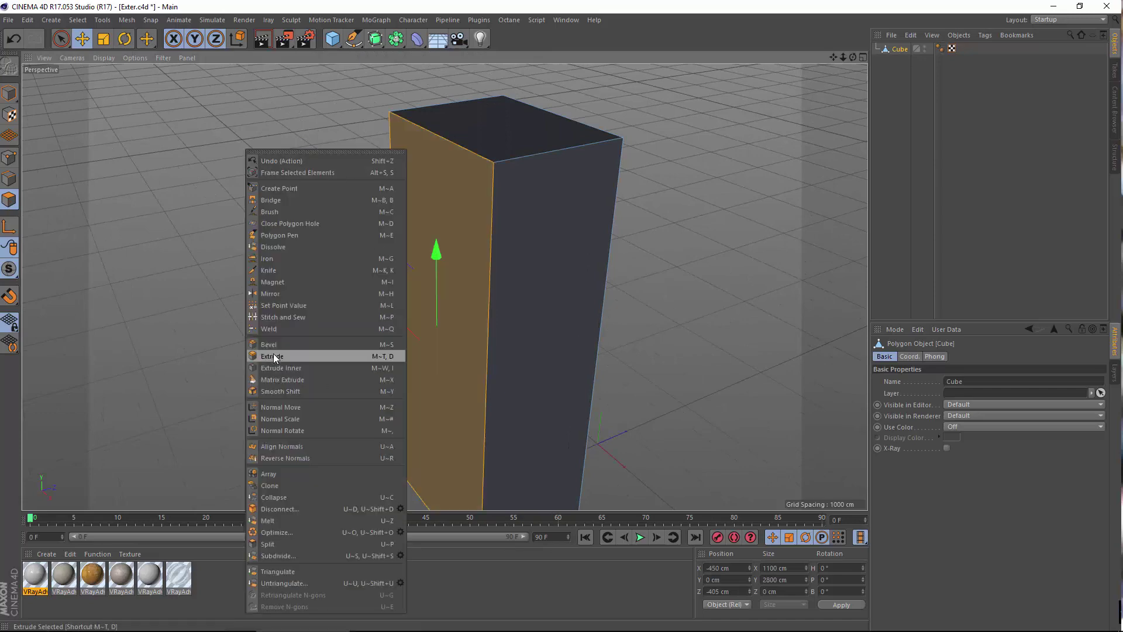
pyautogui.click(273, 354)
pyautogui.keyDown('alt'); pyautogui.moveTo(367, 307); pyautogui.dragTo(420, 286); pyautogui.keyUp('alt')
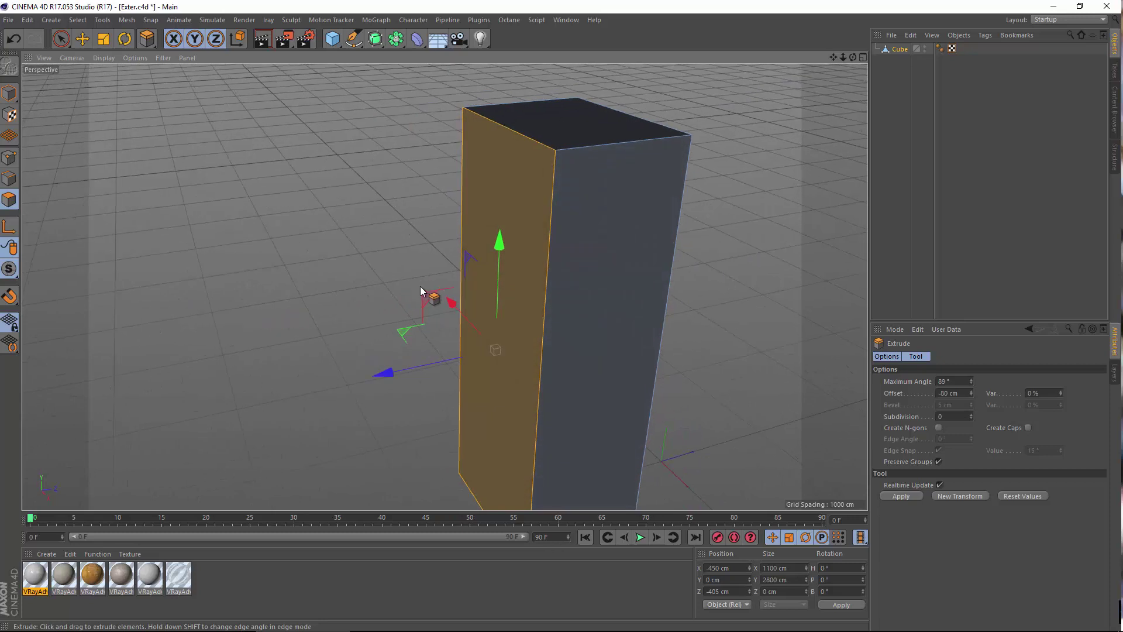
pyautogui.click(84, 39)
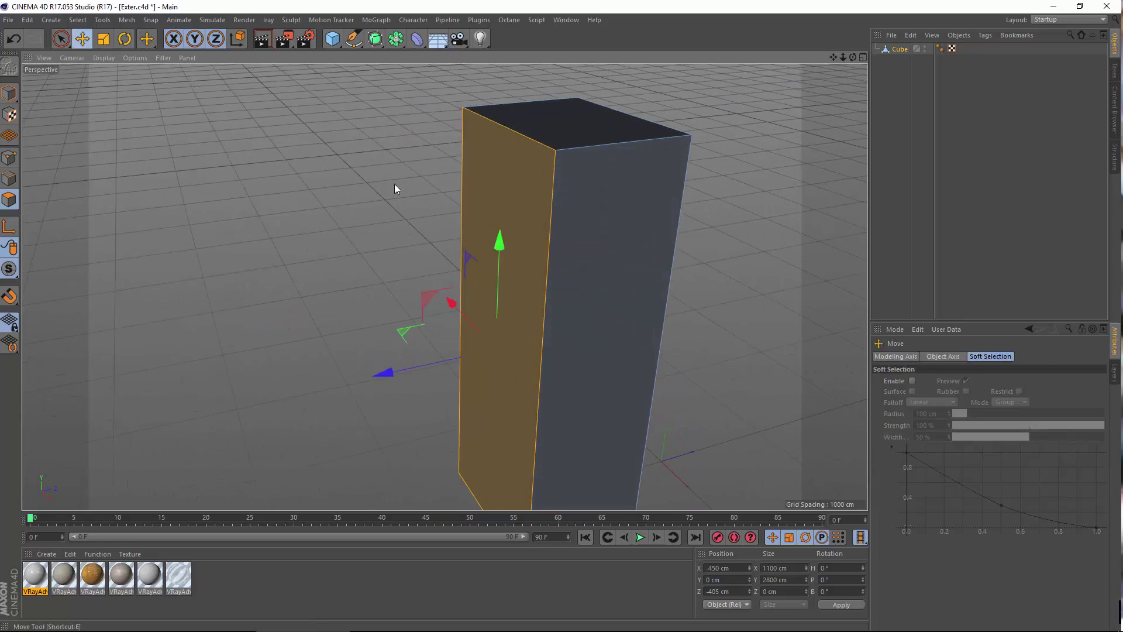
# Activate the Knife tool for the cube and set its mode to Plane.
pyautogui.rightClick(366, 167)
pyautogui.click(429, 287)
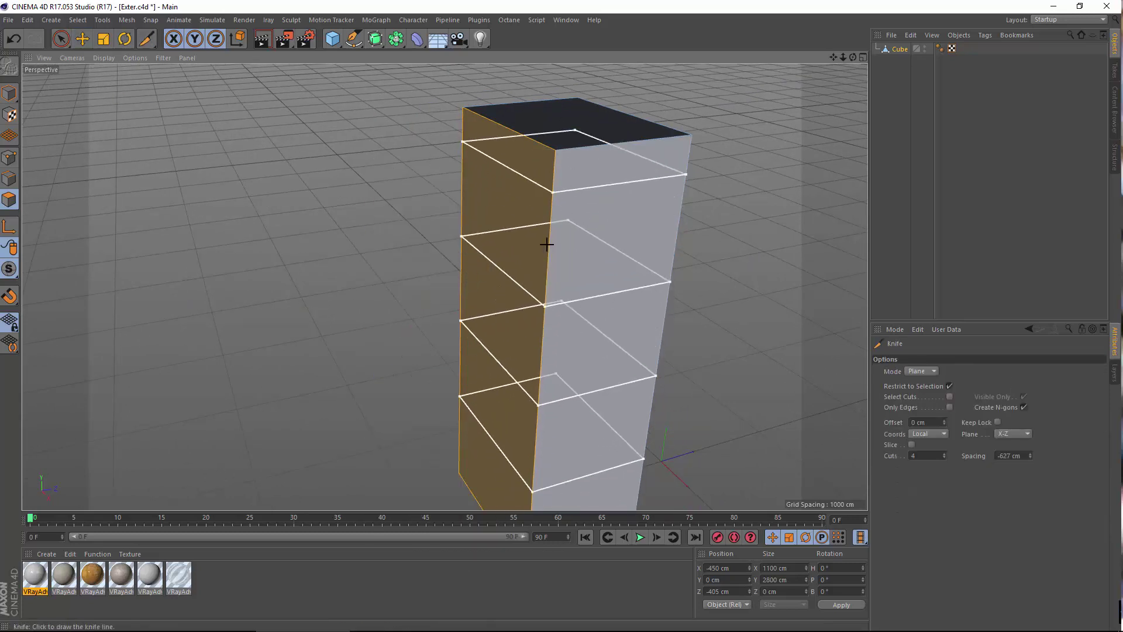
pyautogui.scroll(5, 568, 207)
pyautogui.scroll(-5, 567, 206)
pyautogui.keyDown('alt'); pyautogui.moveTo(577, 306); pyautogui.dragTo(567, 268); pyautogui.keyUp('alt')
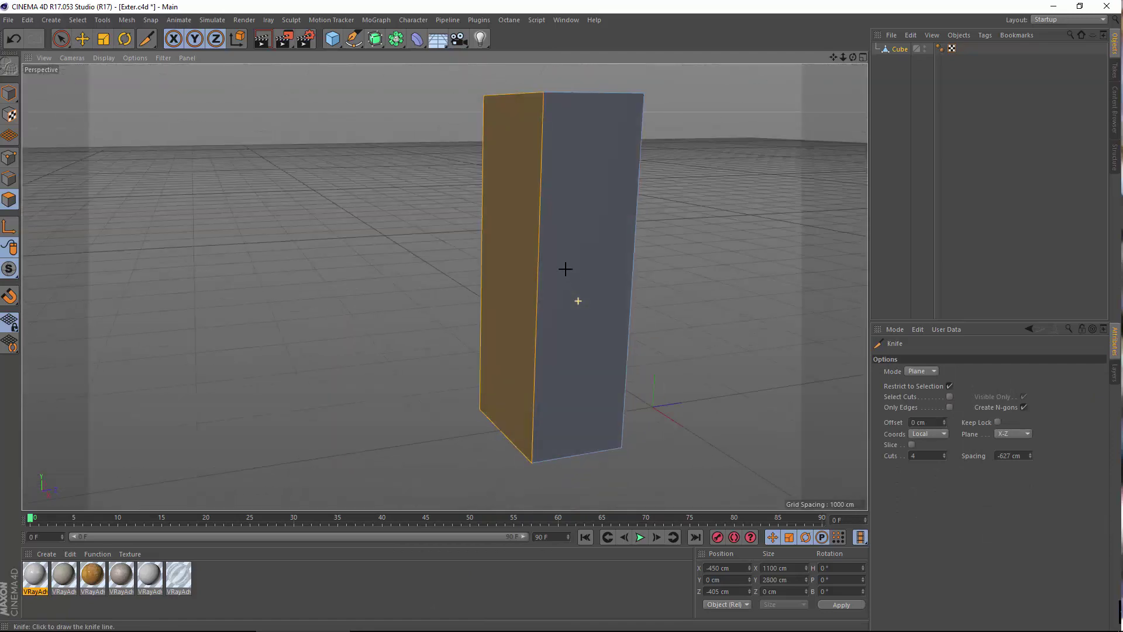
pyautogui.rightClick(345, 176)
pyautogui.click(393, 288)
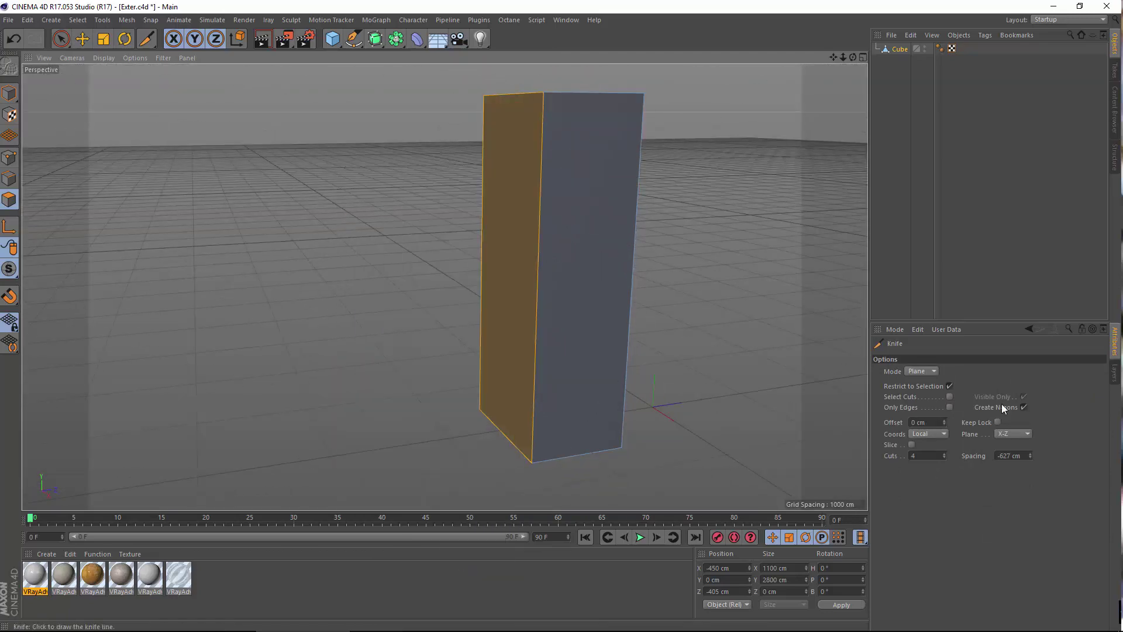
pyautogui.click(921, 371)
pyautogui.click(931, 405)
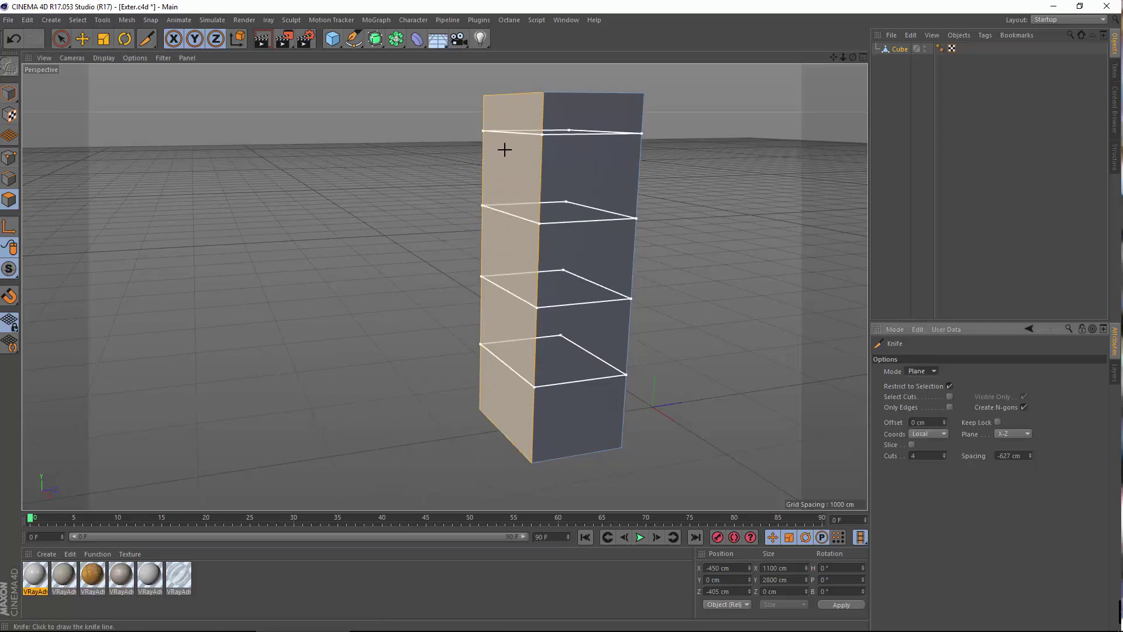
# Set the spacing between the Knife tool's four plane cuts to 290 cm.
pyautogui.keyDown('alt'); pyautogui.moveTo(510, 151); pyautogui.dragTo(502, 118); pyautogui.keyUp('alt')
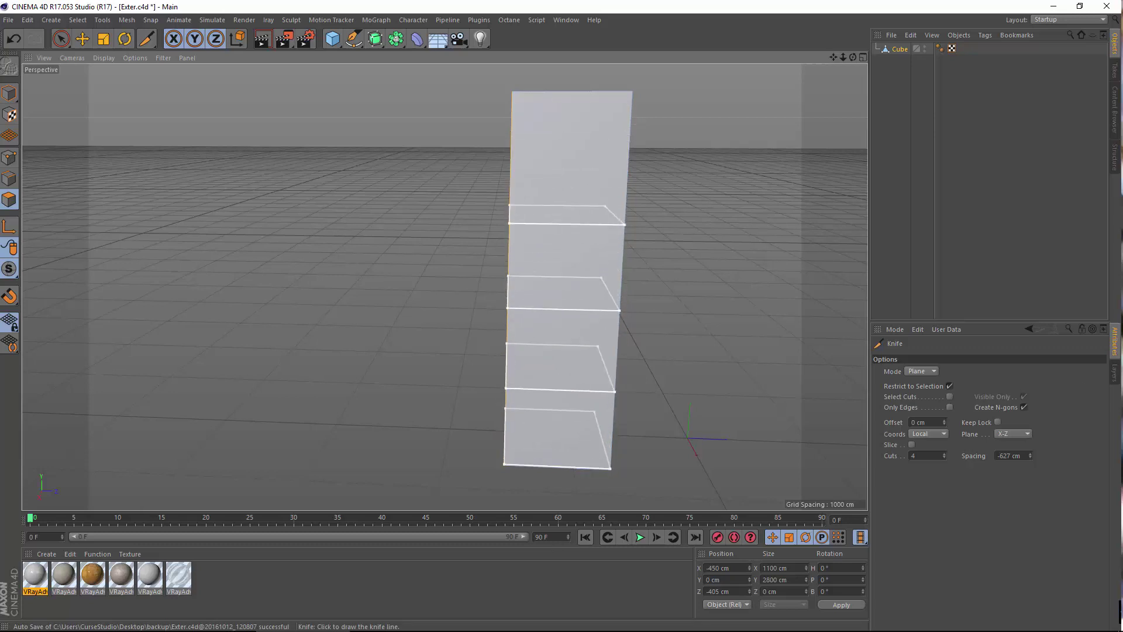
pyautogui.moveTo(1023, 455); pyautogui.dragTo(988, 455)
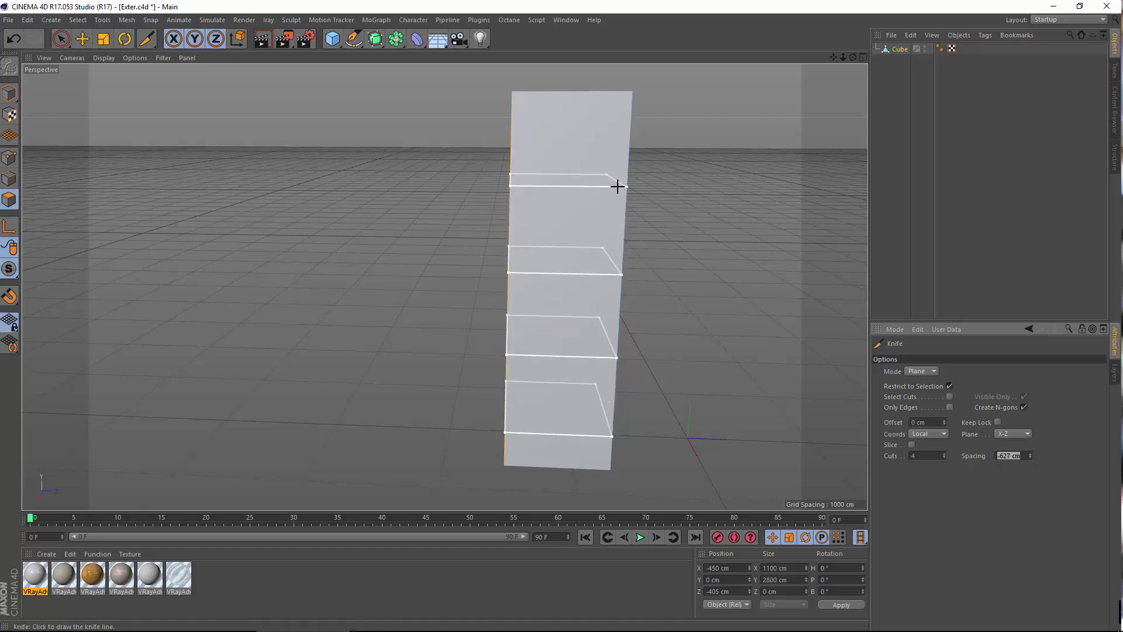
pyautogui.click(1028, 458)
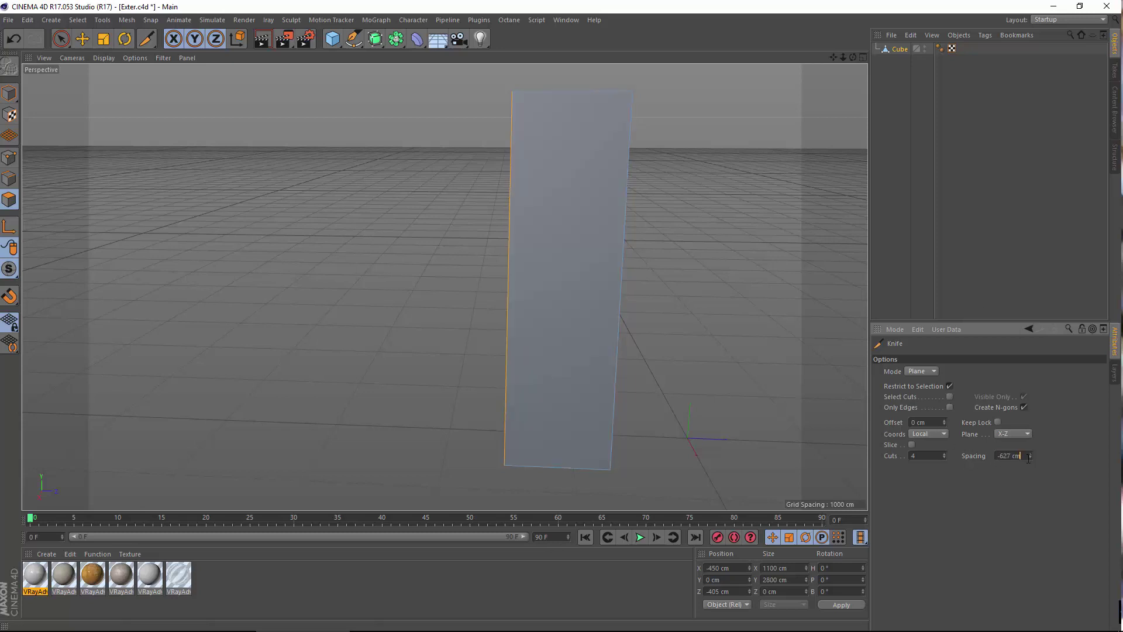
pyautogui.press('Return')
pyautogui.write('290')
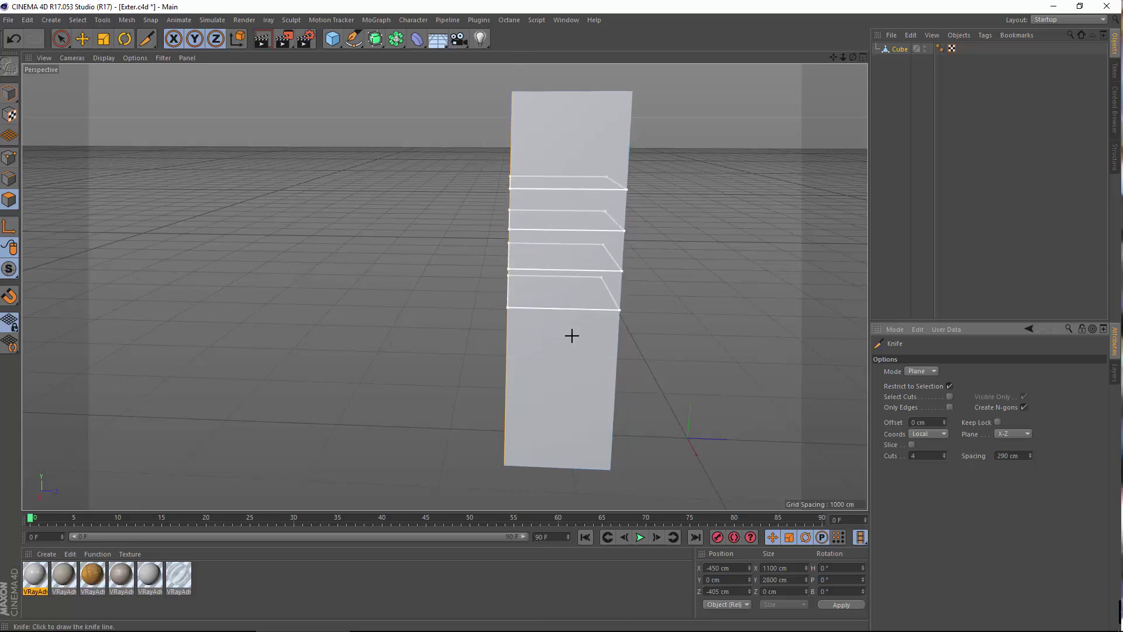
# Set the spacing between the Knife tool's four plane cuts to 390 cm.
pyautogui.keyDown('alt'); pyautogui.moveTo(526, 361); pyautogui.dragTo(526, 328); pyautogui.keyUp('alt')
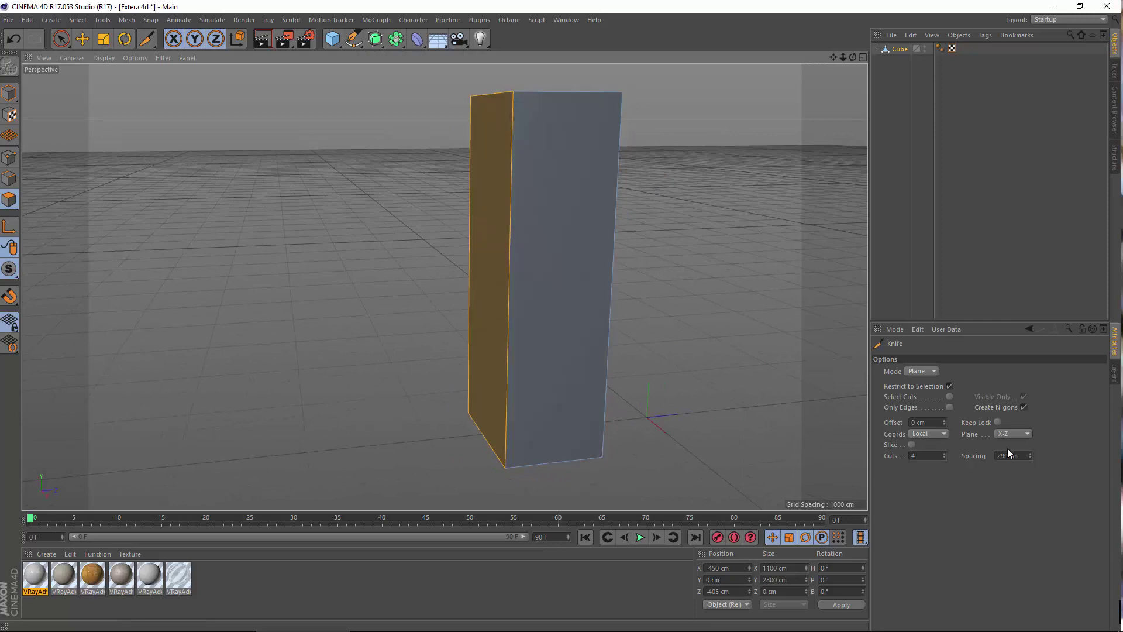
pyautogui.click(1024, 456)
pyautogui.write('390')
pyautogui.press('Return')
pyautogui.keyDown('alt'); pyautogui.moveTo(509, 328); pyautogui.dragTo(508, 354); pyautogui.keyUp('alt')
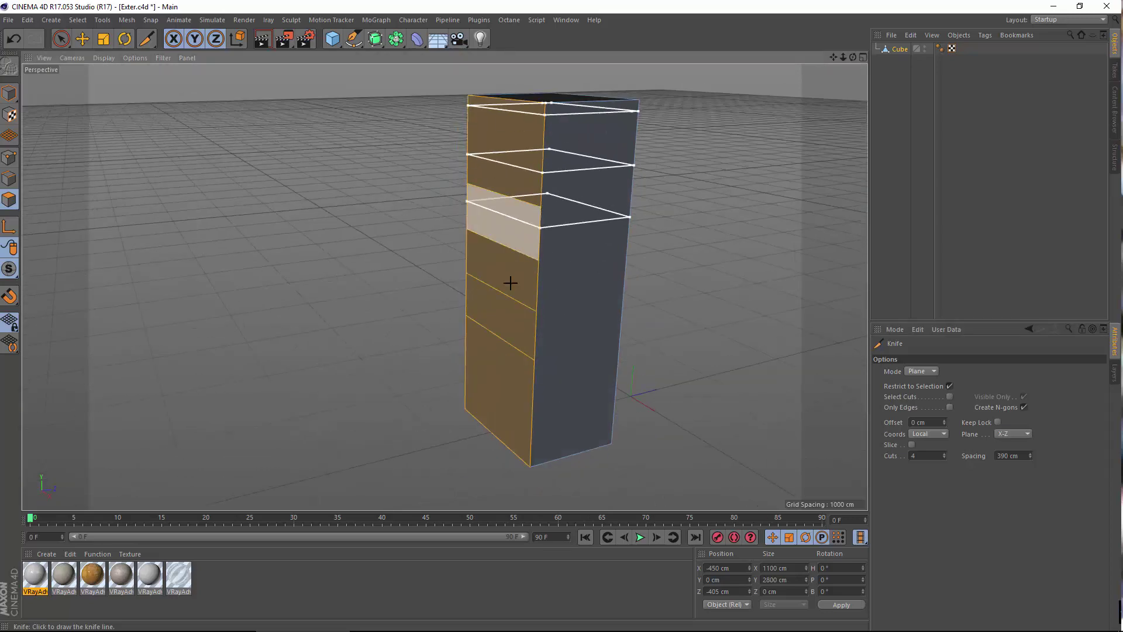
# Undo the cuts made on the selected face and turn off the Knife's Restrict to Selection option.
pyautogui.click(15, 40)
pyautogui.click(949, 386)
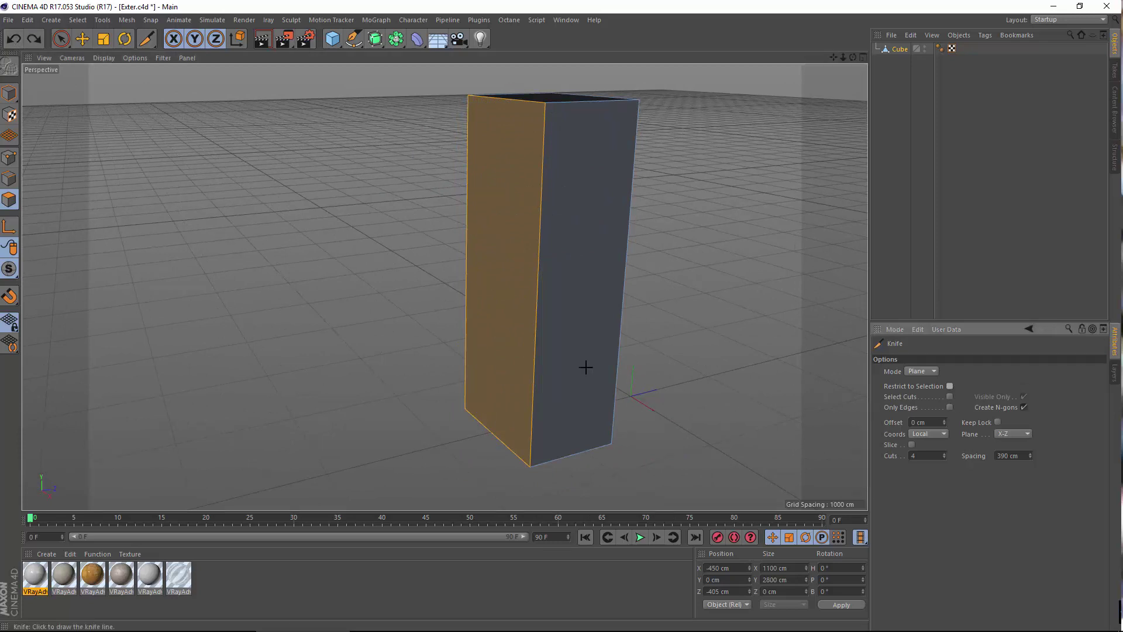
pyautogui.keyDown('alt'); pyautogui.moveTo(584, 368); pyautogui.dragTo(602, 321); pyautogui.keyUp('alt')
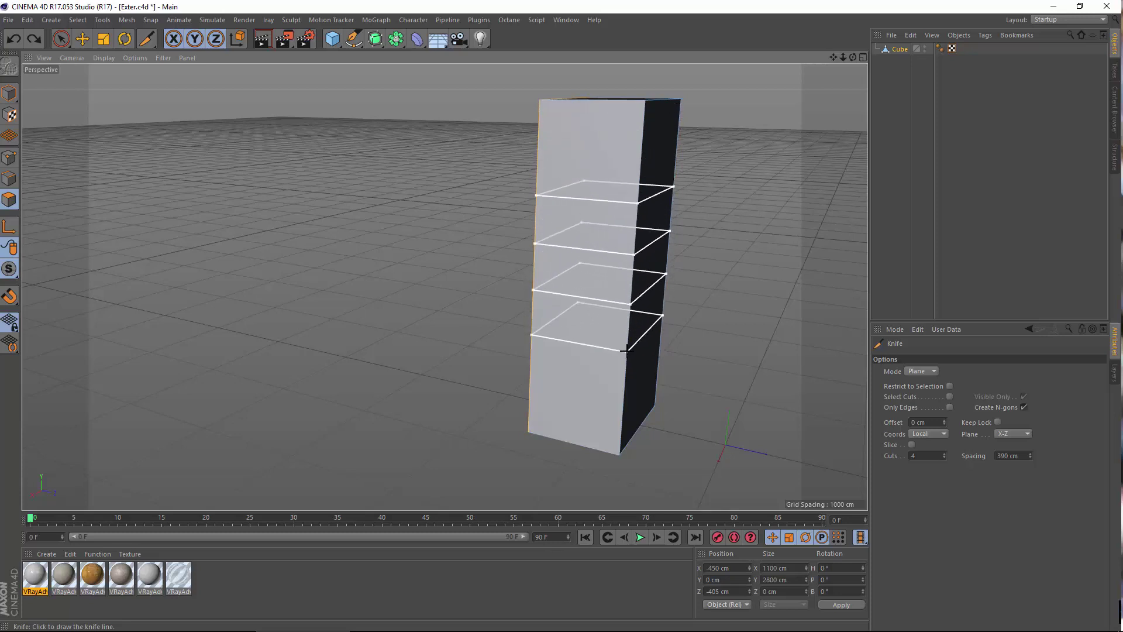
# In the Front view, slice the whole block with the four horizontal cuts spaced 390 cm apart, and return to the Perspective view.
pyautogui.middleClick(607, 345)
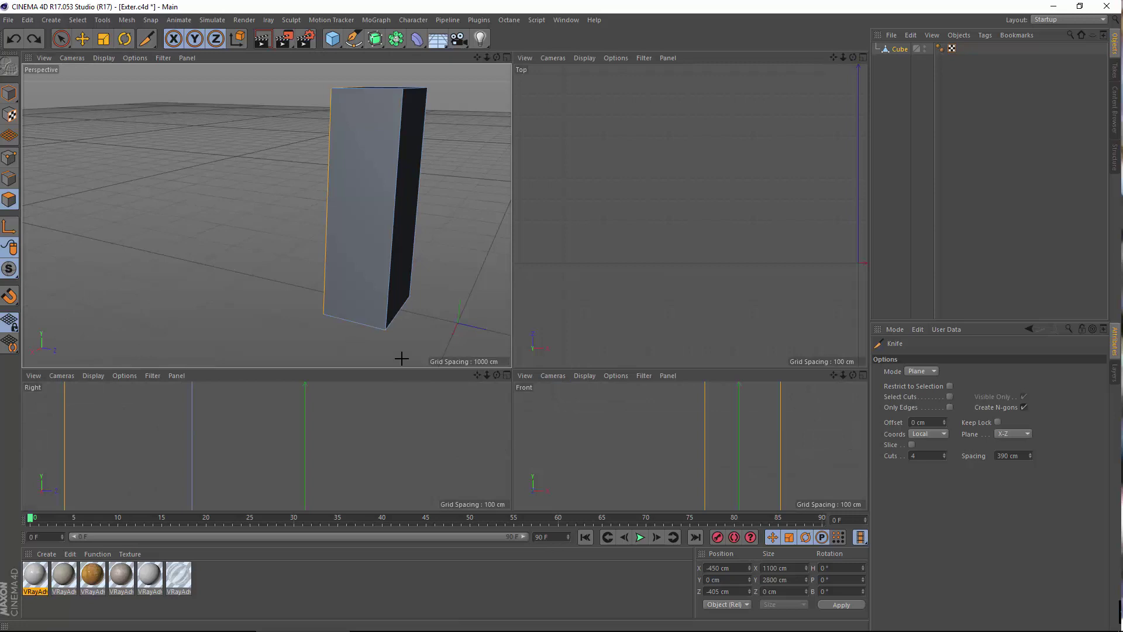
pyautogui.middleClick(566, 451)
pyautogui.scroll(-5, 591, 427)
pyautogui.scroll(4, 595, 389)
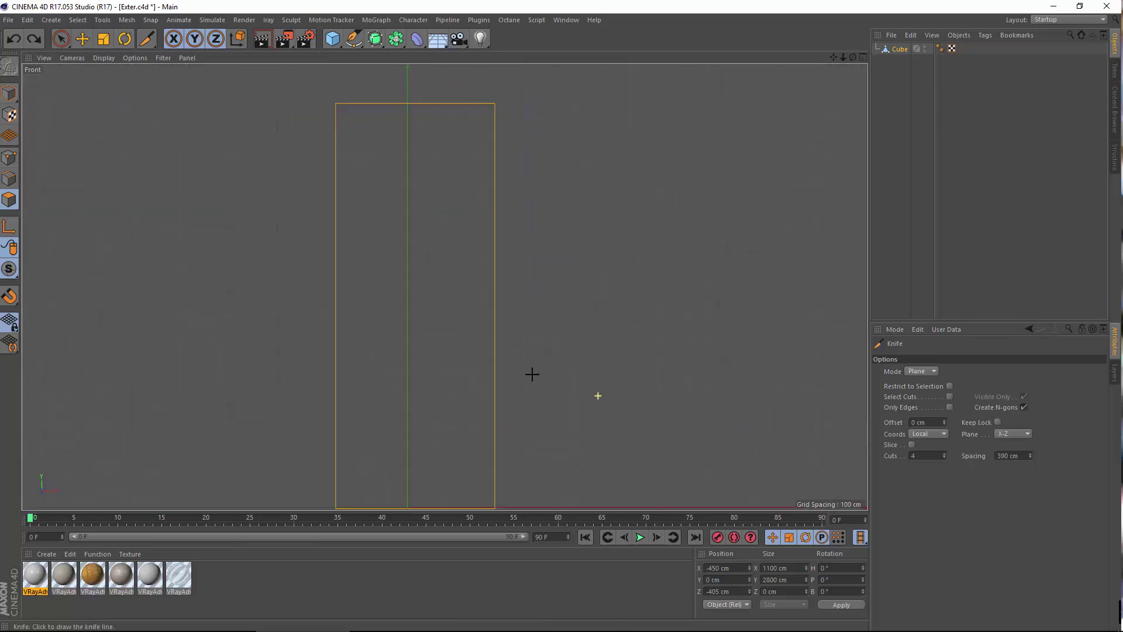
pyautogui.scroll(-2, 531, 374)
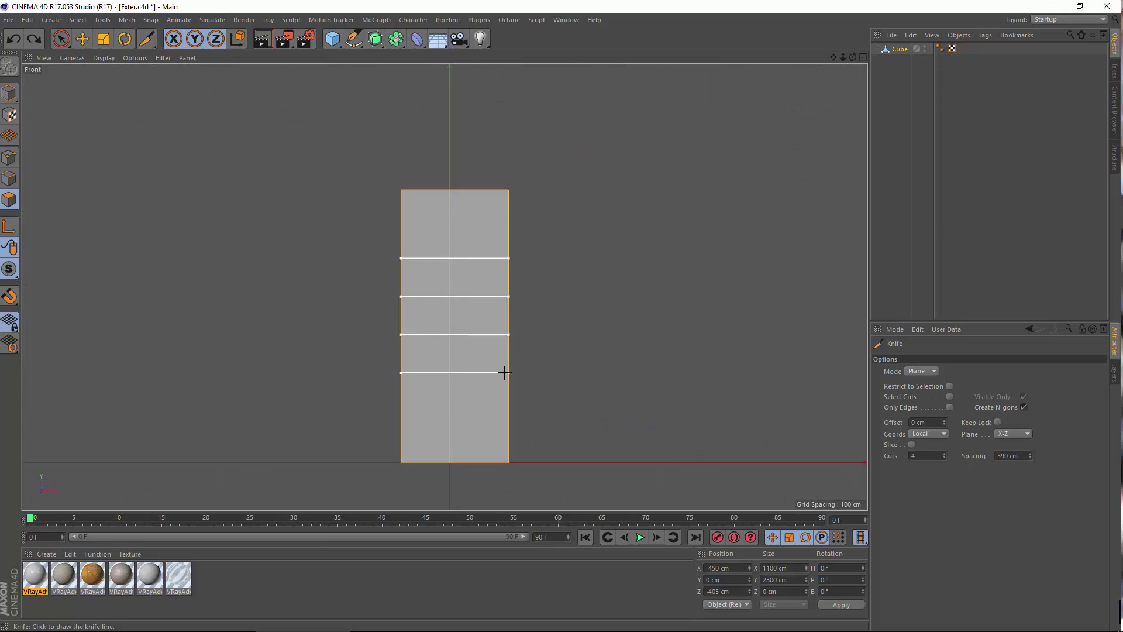
pyautogui.click(504, 372)
pyautogui.middleClick(268, 254)
pyautogui.middleClick(269, 250)
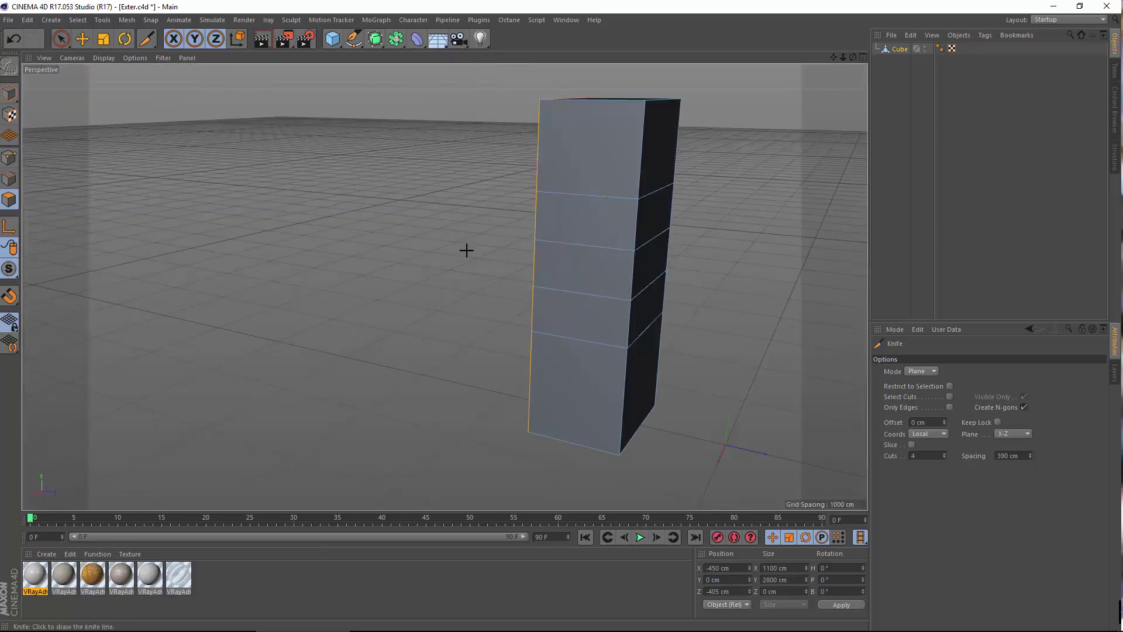
# Slice a second set of four horizontal cuts about 95 cm below the first set, and activate the Move tool.
pyautogui.scroll(3, 557, 250)
pyautogui.keyDown('alt'); pyautogui.moveTo(556, 250); pyautogui.dragTo(614, 263); pyautogui.keyUp('alt')
pyautogui.keyDown('alt'); pyautogui.moveTo(614, 263); pyautogui.dragTo(667, 306, button='middle'); pyautogui.keyUp('alt')
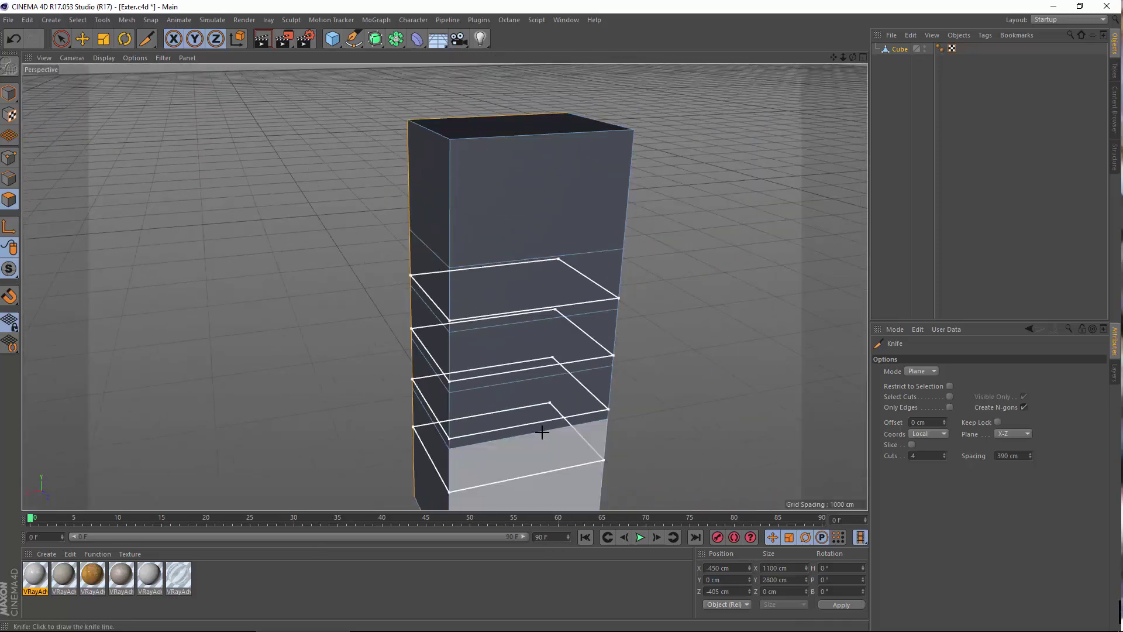
pyautogui.keyDown('alt'); pyautogui.moveTo(542, 432); pyautogui.dragTo(426, 318, button='middle'); pyautogui.keyUp('alt')
pyautogui.keyDown('alt'); pyautogui.moveTo(426, 320); pyautogui.dragTo(243, 322); pyautogui.keyUp('alt')
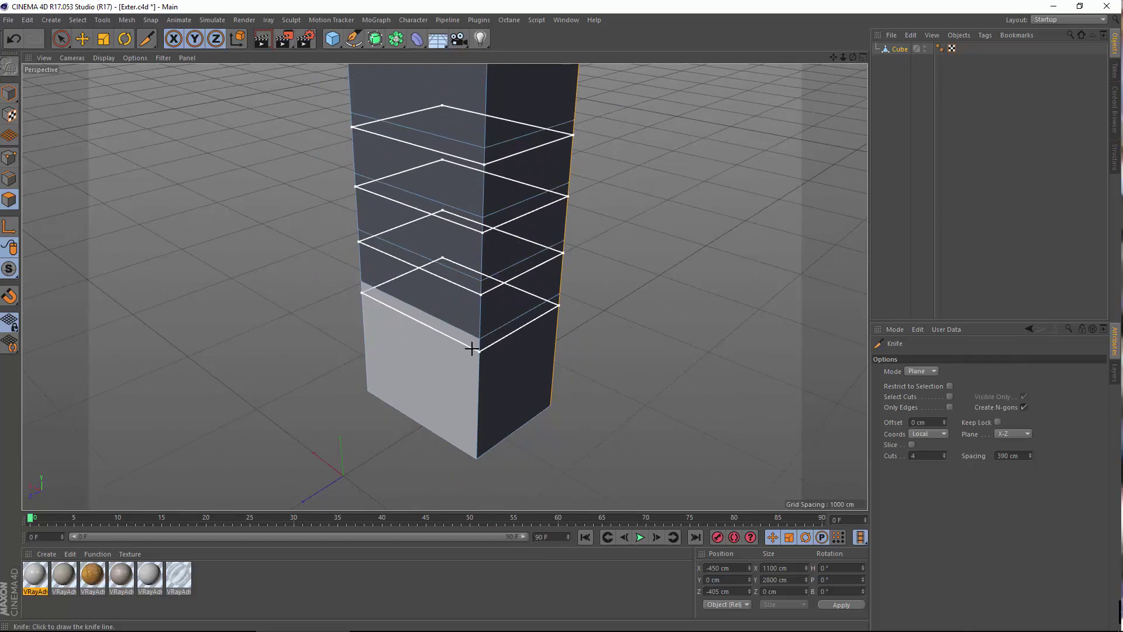
pyautogui.click(472, 348)
pyautogui.keyDown('alt'); pyautogui.moveTo(451, 193); pyautogui.dragTo(536, 234); pyautogui.keyUp('alt')
pyautogui.click(82, 41)
# Select the uppermost narrow band on the block's two 1100 cm wide faces and clear that selection.
pyautogui.scroll(2, 459, 181)
pyautogui.keyDown('alt'); pyautogui.moveTo(397, 271); pyautogui.dragTo(459, 270); pyautogui.keyUp('alt')
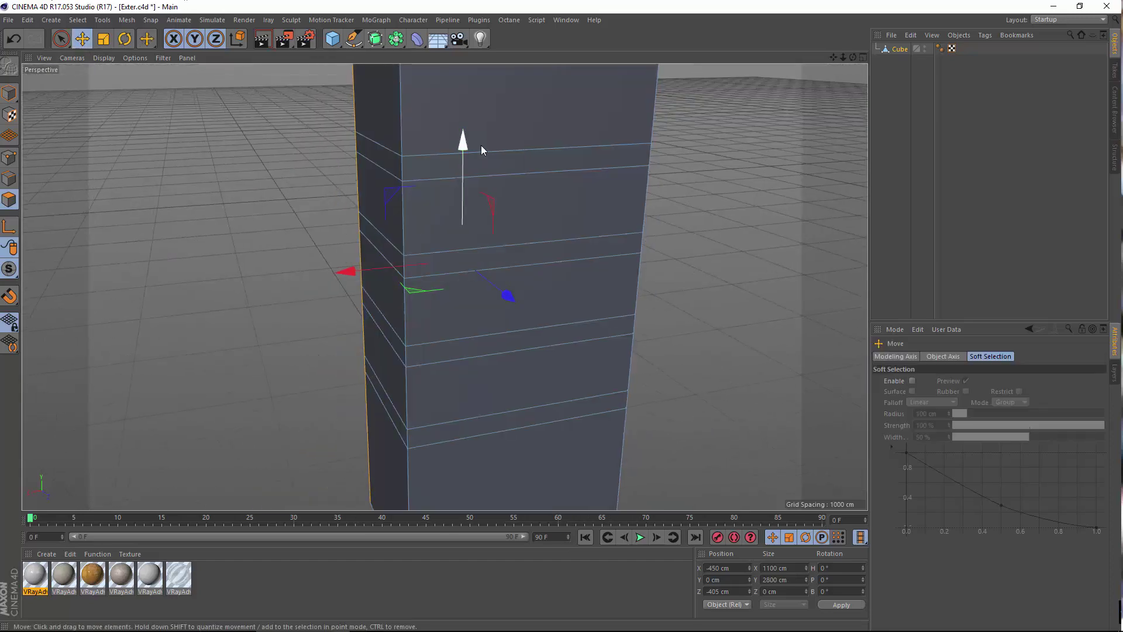
pyautogui.click(538, 170)
pyautogui.keyDown('alt'); pyautogui.moveTo(519, 213); pyautogui.dragTo(418, 231); pyautogui.keyUp('alt')
pyautogui.keyDown('alt'); pyautogui.moveTo(445, 287); pyautogui.dragTo(534, 237); pyautogui.keyUp('alt')
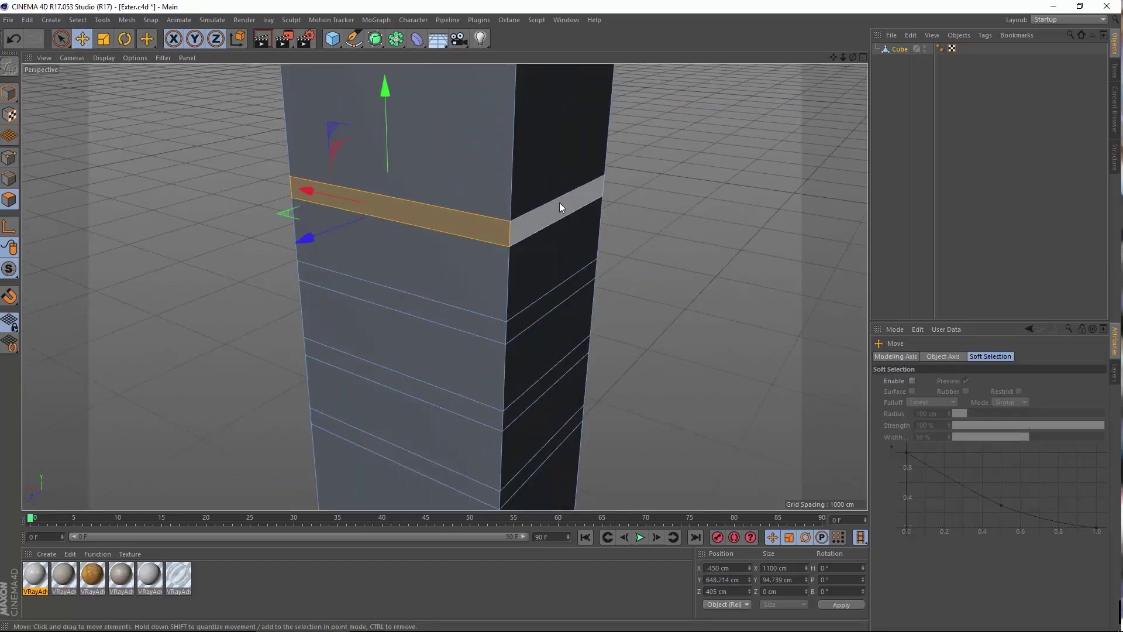
pyautogui.keyDown('alt'); pyautogui.moveTo(416, 286); pyautogui.dragTo(545, 272); pyautogui.keyUp('alt')
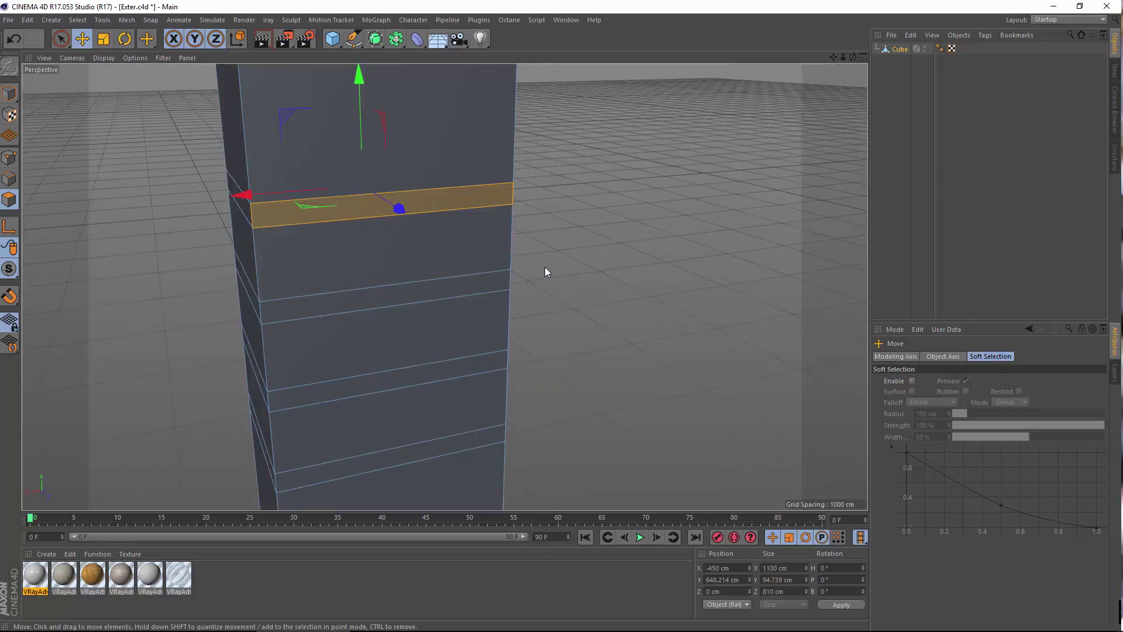
pyautogui.keyDown('alt'); pyautogui.moveTo(246, 349); pyautogui.dragTo(374, 216); pyautogui.keyUp('alt')
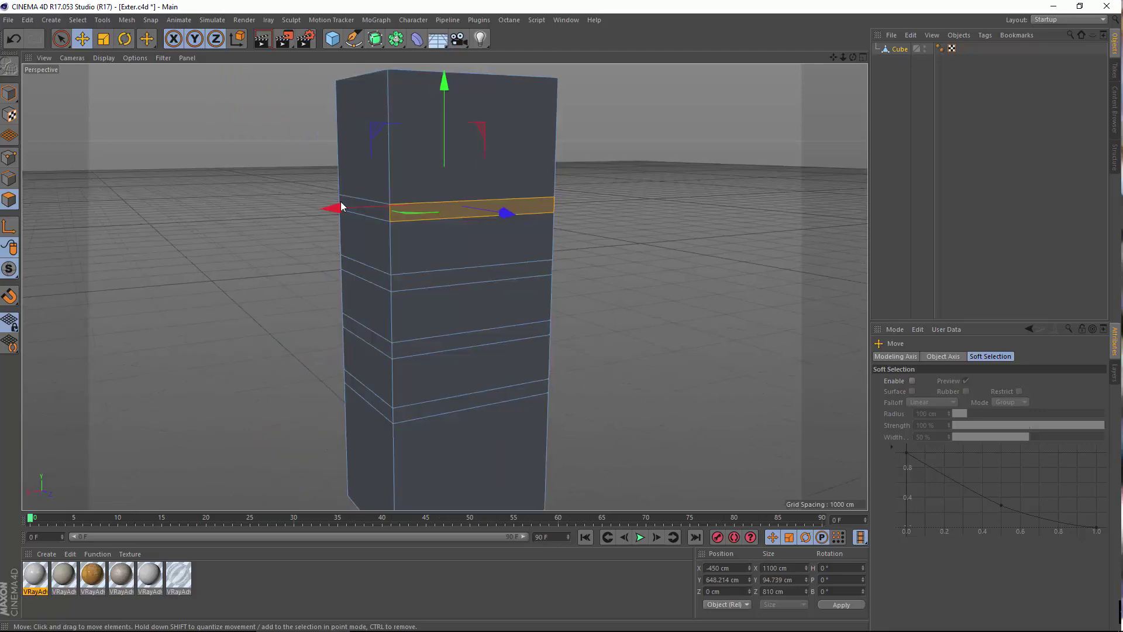
pyautogui.keyDown('alt'); pyautogui.moveTo(451, 264); pyautogui.dragTo(296, 272); pyautogui.keyUp('alt')
pyautogui.keyDown('alt'); pyautogui.moveTo(493, 327); pyautogui.dragTo(506, 243, button='middle'); pyautogui.keyUp('alt')
pyautogui.keyDown('alt'); pyautogui.moveTo(461, 311); pyautogui.dragTo(585, 296); pyautogui.keyUp('alt')
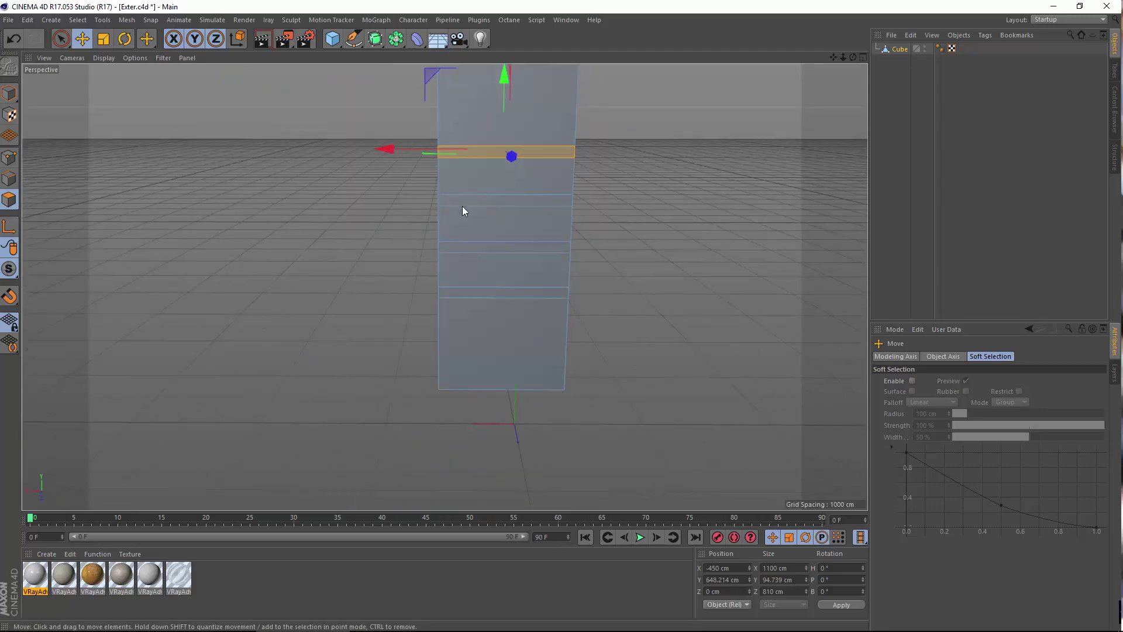
pyautogui.scroll(2, 462, 207)
pyautogui.hotkey('ctrl', 'shift', 'a')
pyautogui.keyDown('alt'); pyautogui.moveTo(445, 286); pyautogui.dragTo(455, 275); pyautogui.keyUp('alt')
pyautogui.scroll(-3, 455, 275)
pyautogui.click(475, 223)
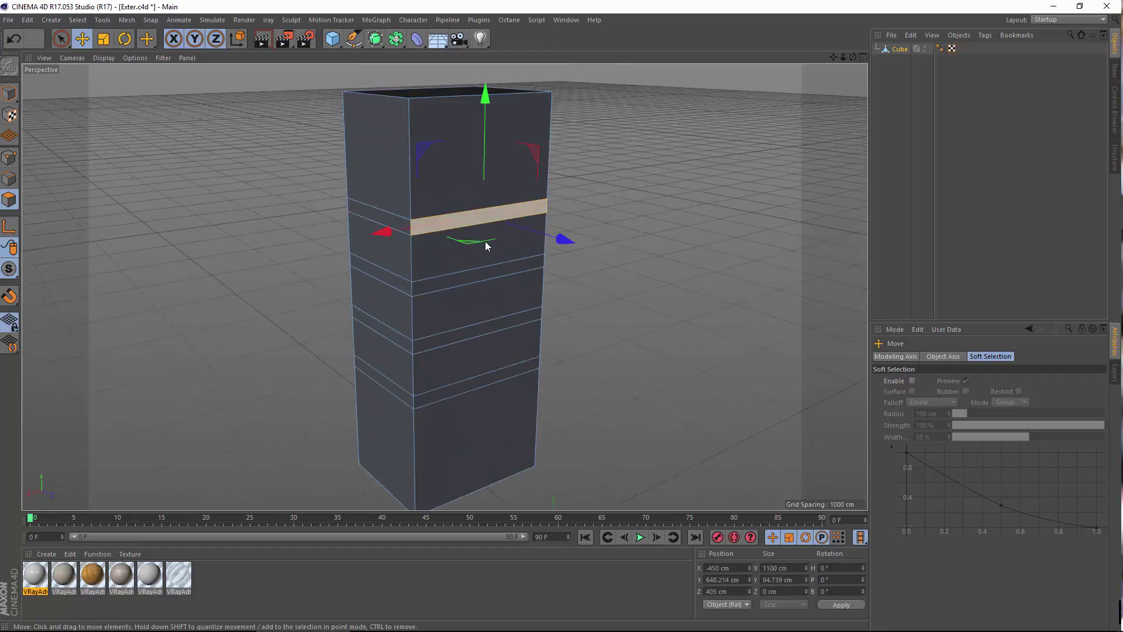
pyautogui.keyDown('shift'); pyautogui.click(462, 282); pyautogui.keyUp('shift')
pyautogui.keyDown('shift'); pyautogui.click(473, 335); pyautogui.keyUp('shift')
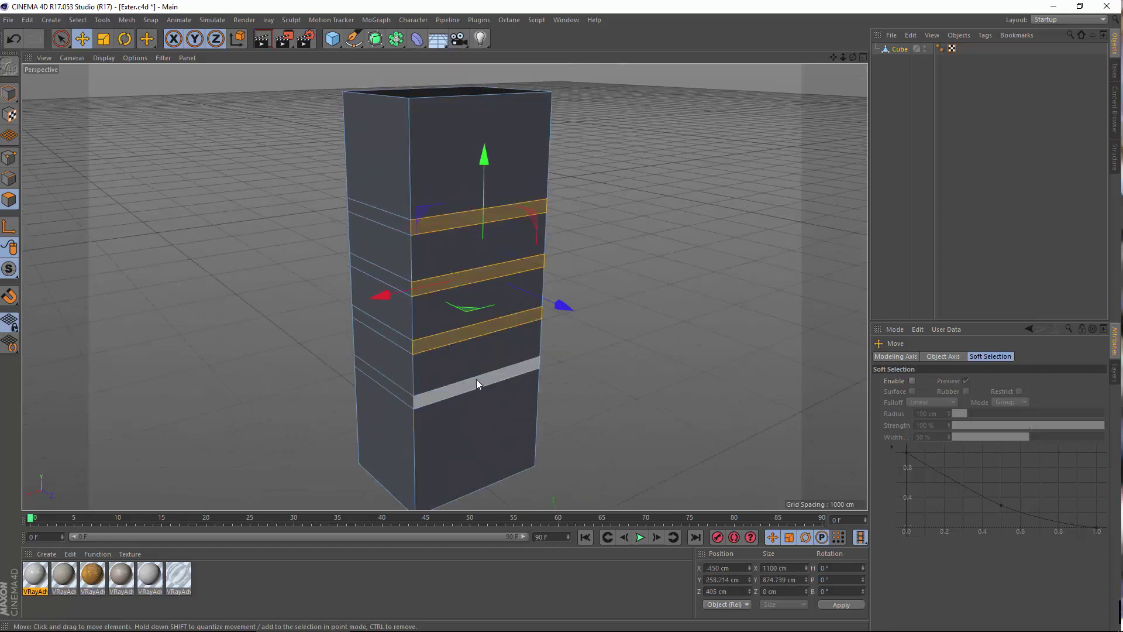
pyautogui.keyDown('shift'); pyautogui.click(462, 379); pyautogui.keyUp('shift')
pyautogui.scroll(3, 427, 365)
pyautogui.keyDown('alt'); pyautogui.moveTo(416, 358); pyautogui.dragTo(370, 310); pyautogui.keyUp('alt')
pyautogui.keyDown('alt'); pyautogui.moveTo(370, 310); pyautogui.dragTo(369, 372, button='middle'); pyautogui.keyUp('alt')
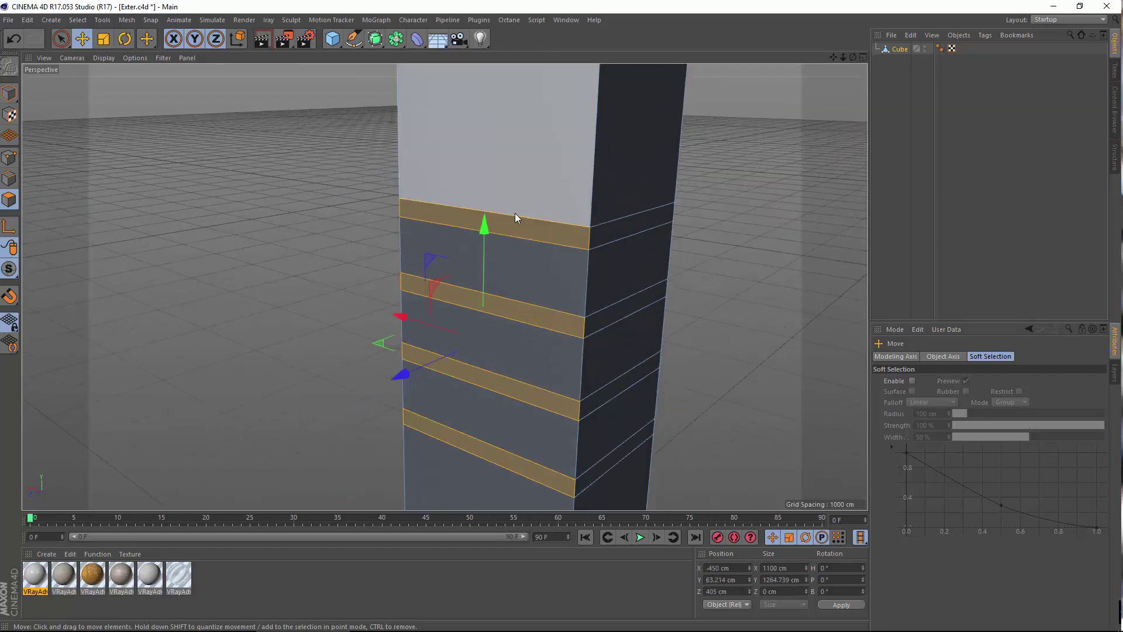
pyautogui.click(276, 190)
pyautogui.click(501, 212)
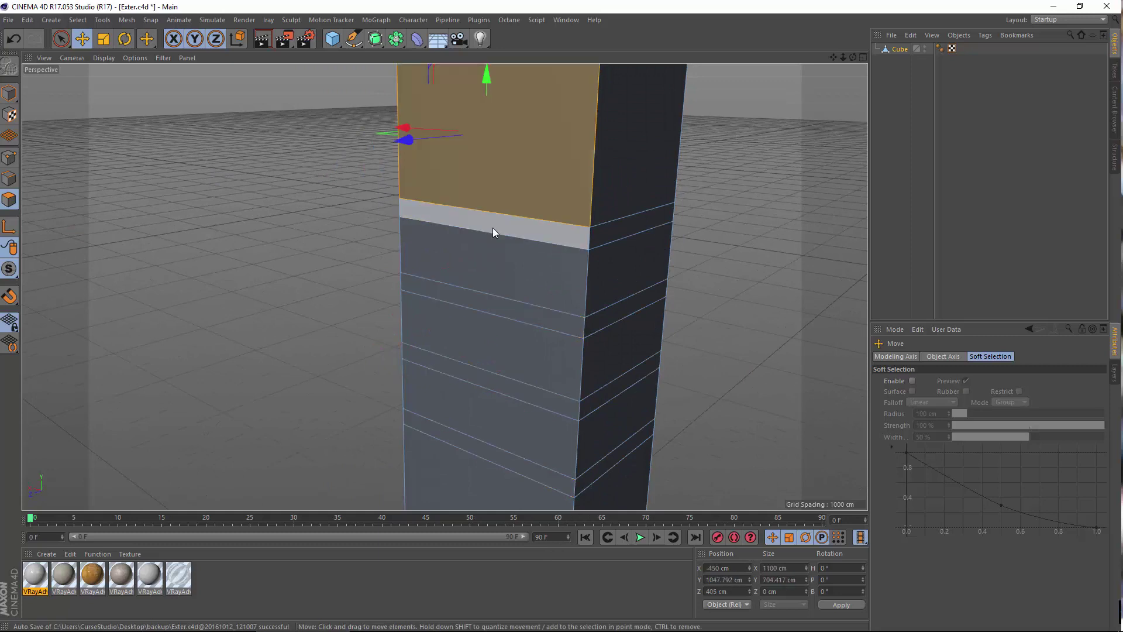
pyautogui.click(494, 230)
pyautogui.keyDown('shift'); pyautogui.click(520, 312); pyautogui.keyUp('shift')
pyautogui.keyDown('shift'); pyautogui.click(515, 390); pyautogui.keyUp('shift')
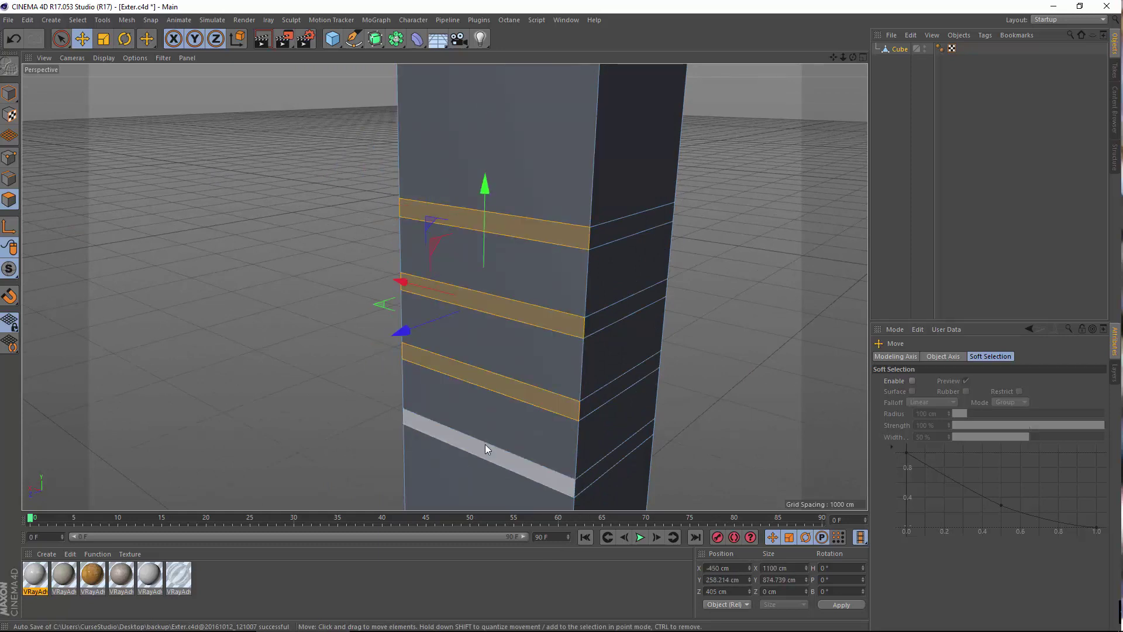
pyautogui.keyDown('shift'); pyautogui.click(485, 445); pyautogui.keyUp('shift')
pyautogui.click(361, 329)
# Select all four narrow horizontal bands on the block's 1100 cm wide face on the positive Z side.
pyautogui.click(504, 215)
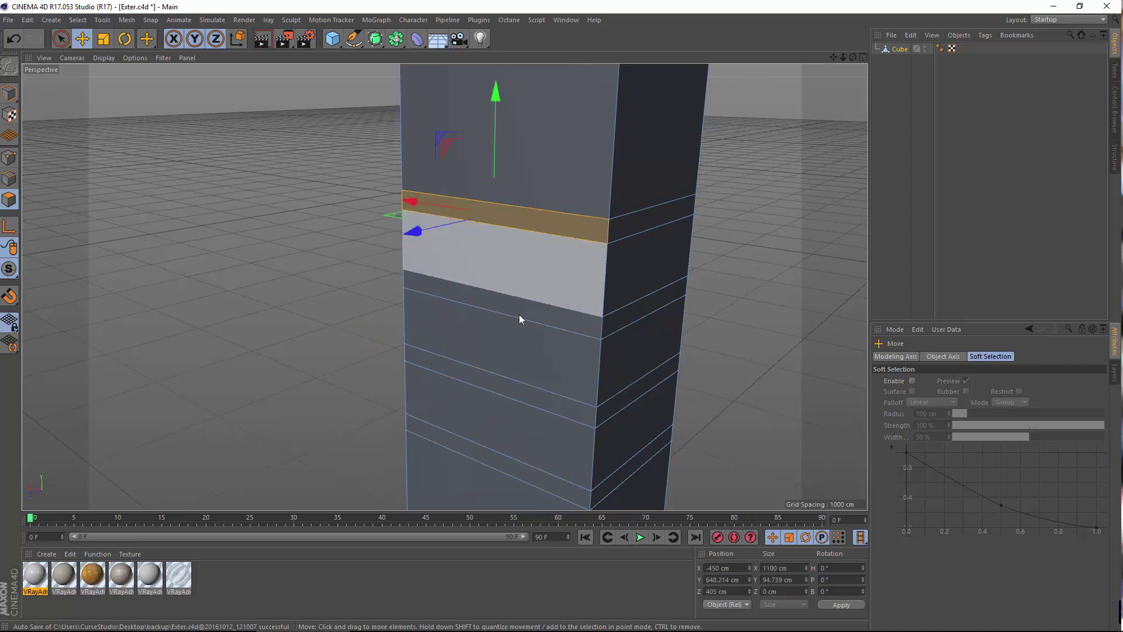
pyautogui.keyDown('shift'); pyautogui.click(518, 314); pyautogui.keyUp('shift')
pyautogui.keyDown('shift'); pyautogui.click(508, 389); pyautogui.keyUp('shift')
pyautogui.keyDown('shift'); pyautogui.click(489, 462); pyautogui.keyUp('shift')
pyautogui.click(342, 347)
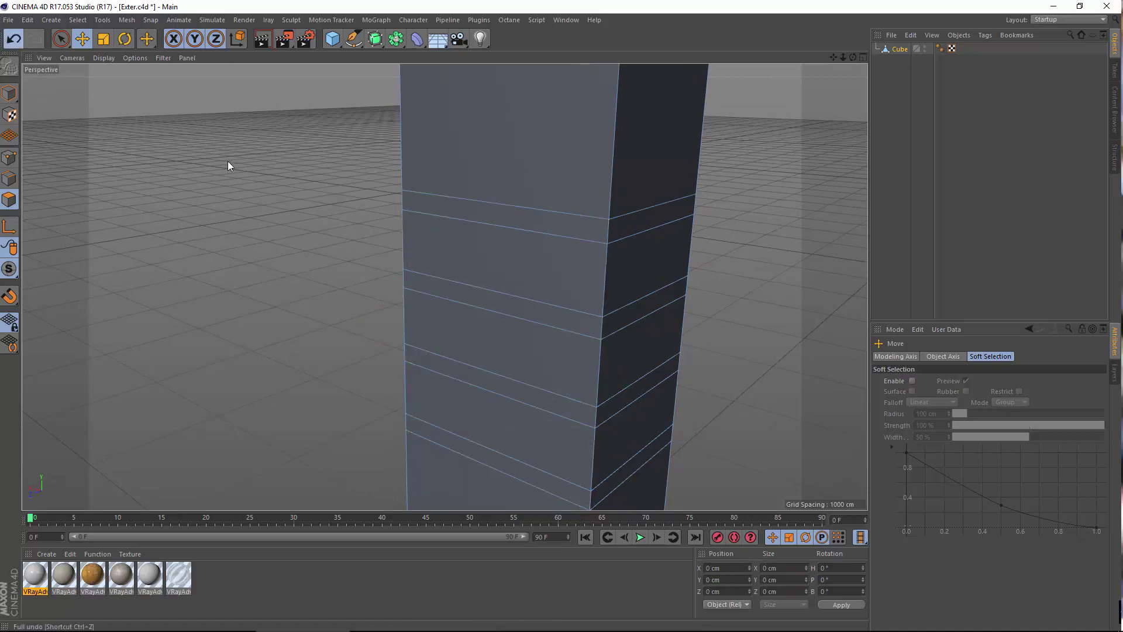
pyautogui.hotkey('ctrl', 'z')
# Extrude the four selected bands outward with an offset of 11 cm.
pyautogui.rightClick(294, 170)
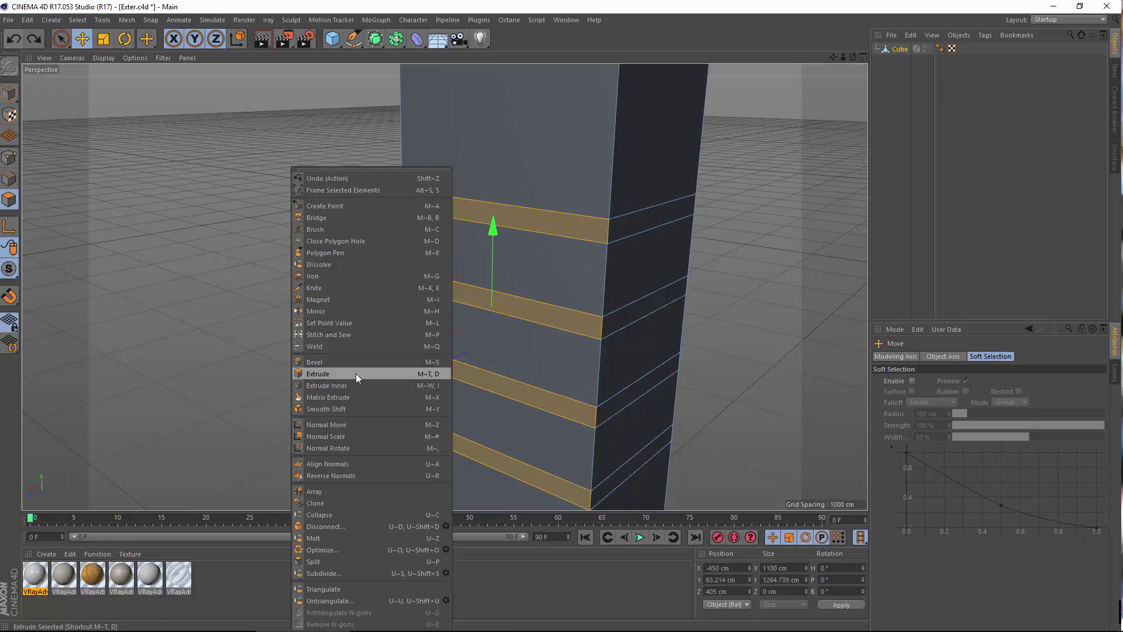
pyautogui.click(356, 374)
pyautogui.keyDown('alt'); pyautogui.moveTo(465, 336); pyautogui.dragTo(287, 283); pyautogui.keyUp('alt')
pyautogui.scroll(6, 493, 251)
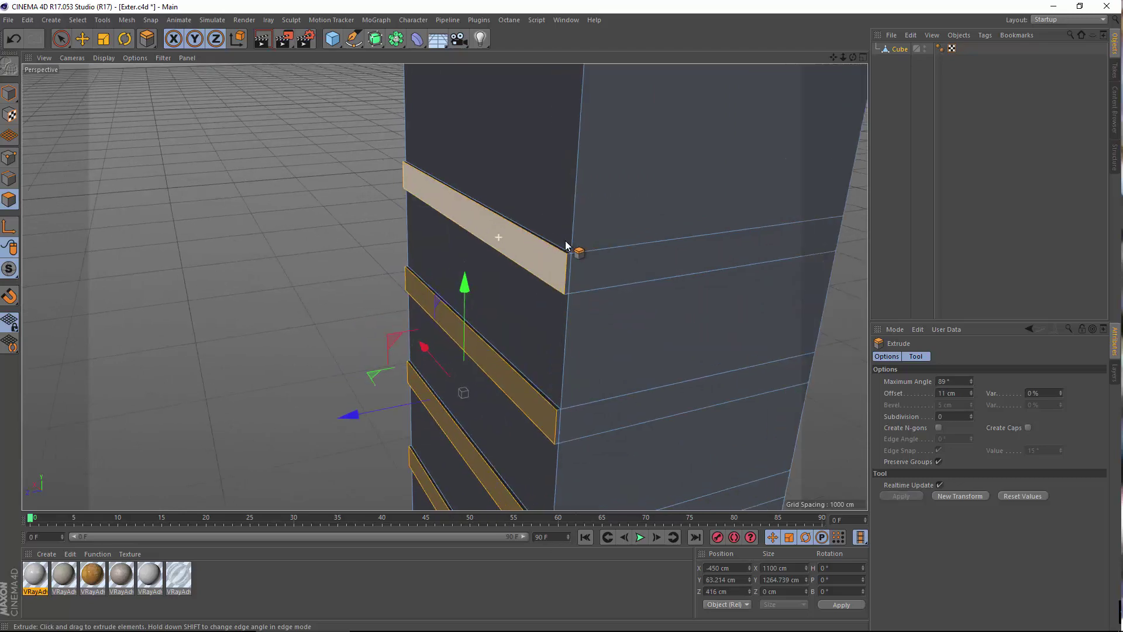
# Try to bevel the extruded bands as polygons with an offset and extrusion of about 9.5 cm, and undo it.
pyautogui.rightClick(249, 158)
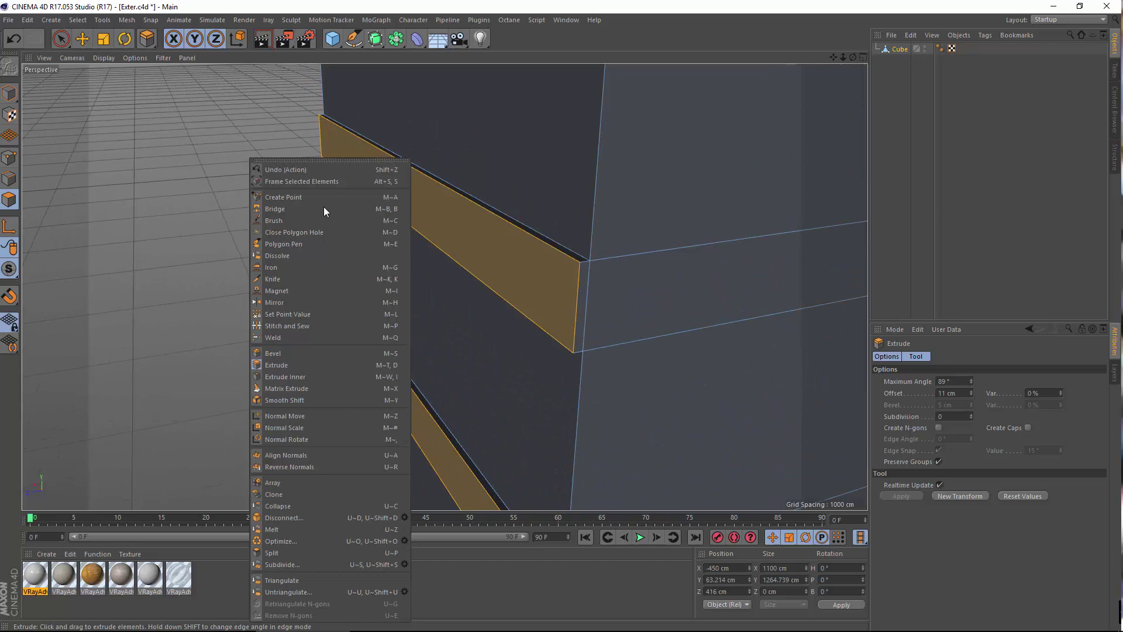
pyautogui.click(296, 352)
pyautogui.scroll(5, 602, 257)
pyautogui.scroll(5, 570, 287)
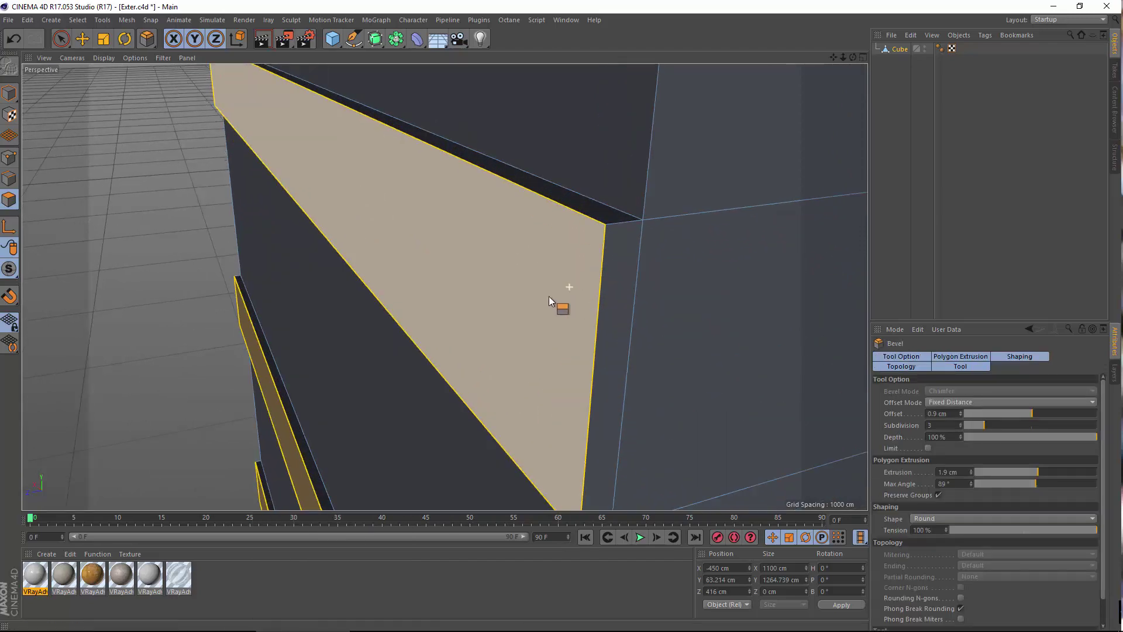
pyautogui.moveTo(493, 259); pyautogui.dragTo(558, 259)
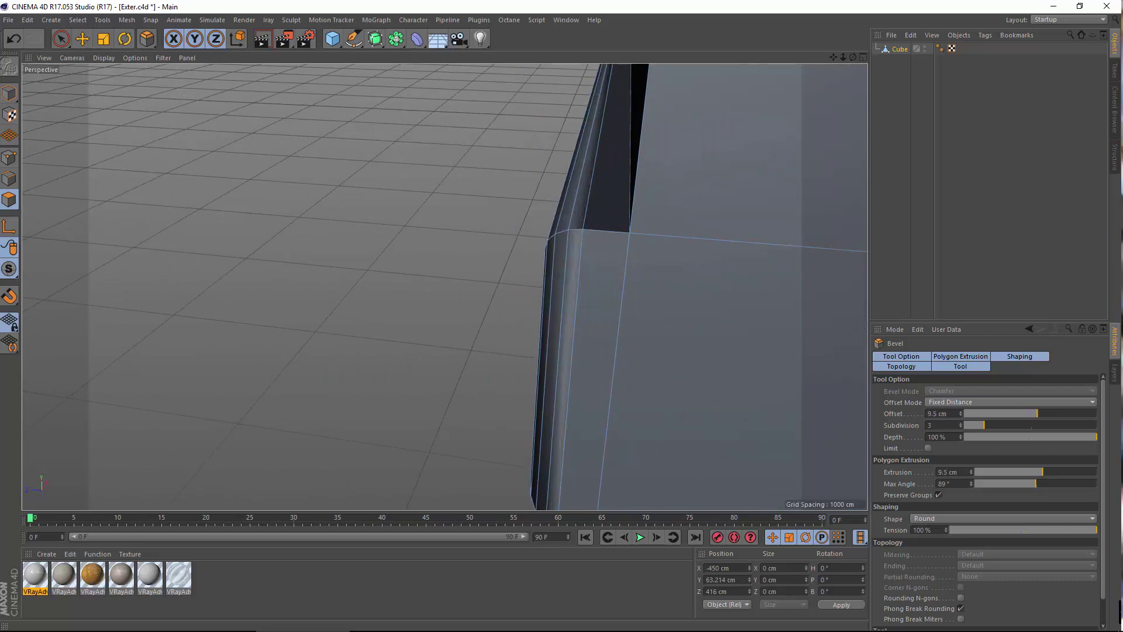
pyautogui.click(14, 39)
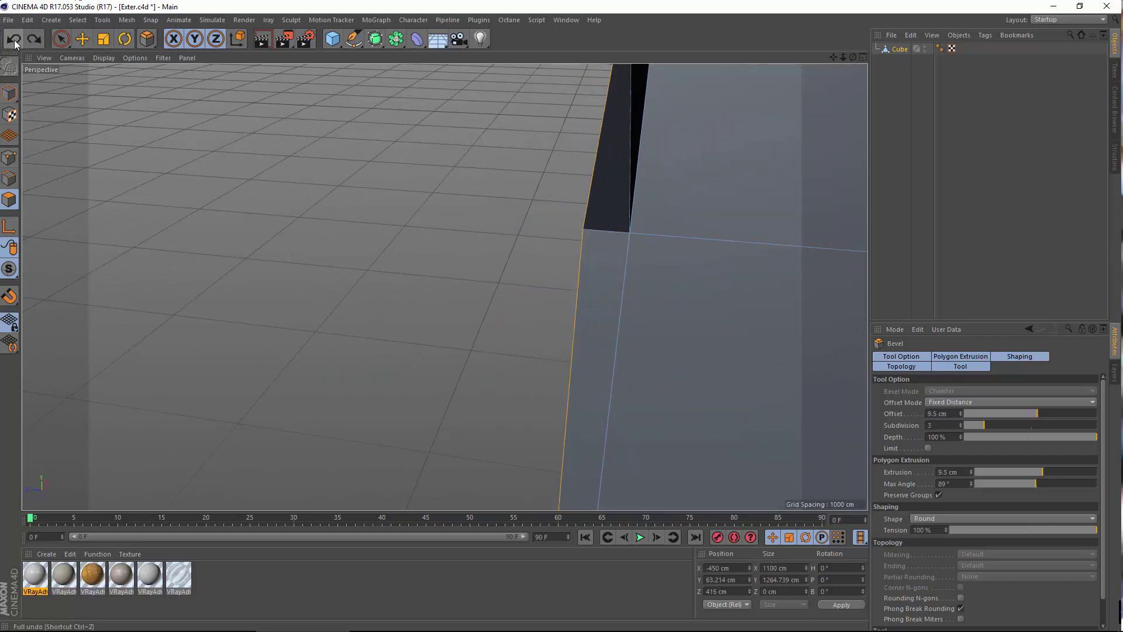
# Transfer the band selection to Edge mode and bevel the outer edges of the extruded bands with an offset of about 1.3 cm.
pyautogui.click(8, 181)
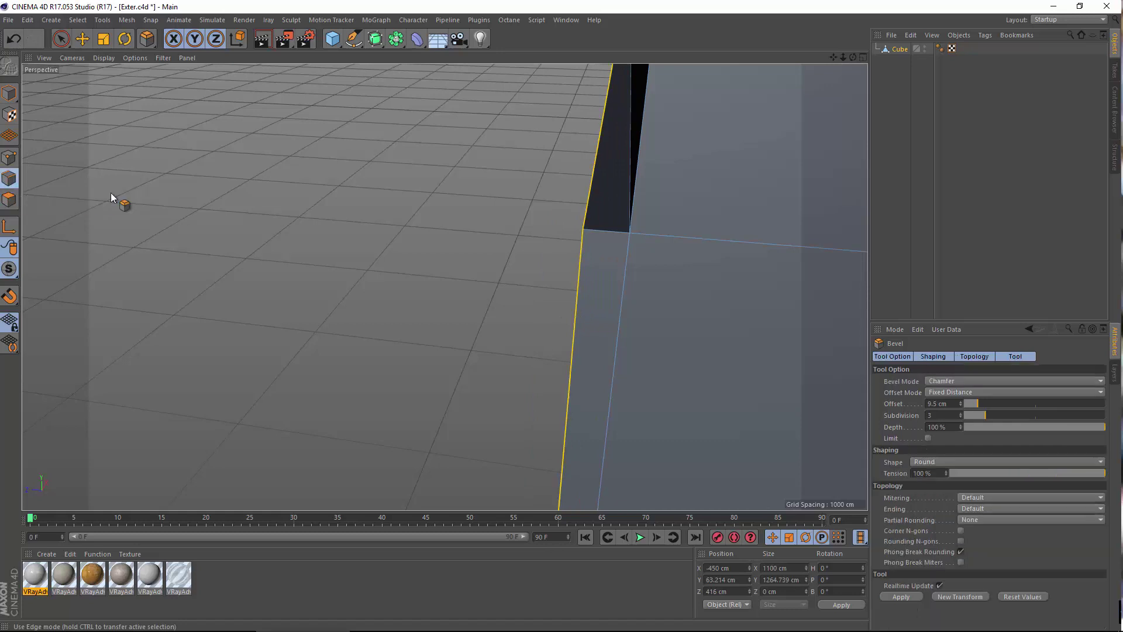
pyautogui.rightClick(465, 195)
pyautogui.click(495, 426)
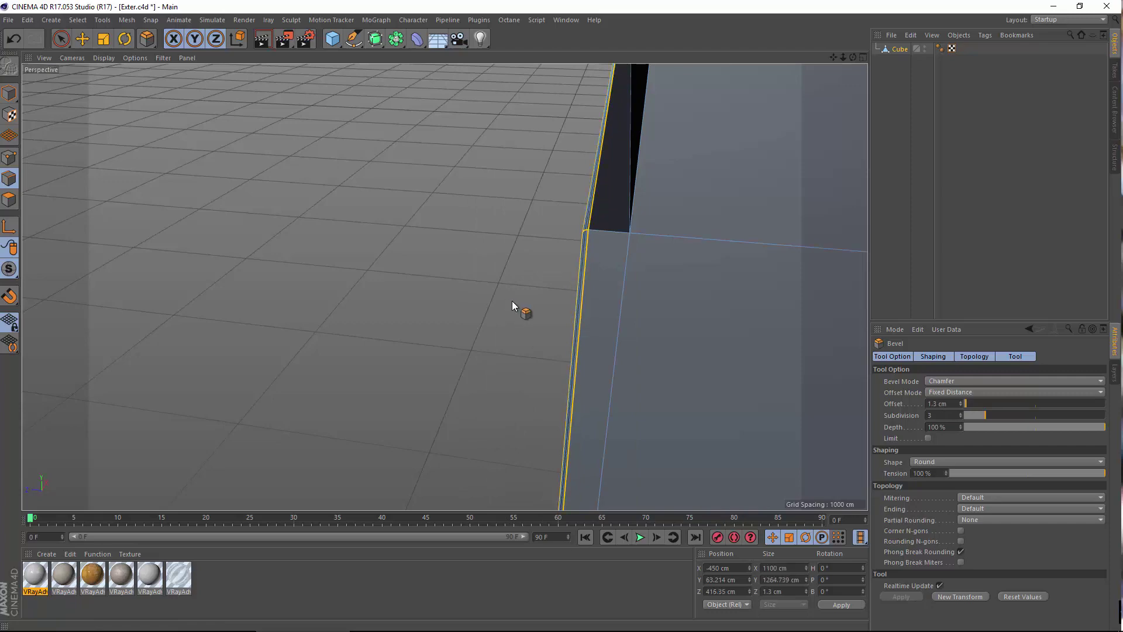
pyautogui.keyDown('alt'); pyautogui.moveTo(512, 301); pyautogui.dragTo(557, 304); pyautogui.keyUp('alt')
pyautogui.keyDown('alt'); pyautogui.moveTo(580, 190); pyautogui.dragTo(545, 217, button='middle'); pyautogui.keyUp('alt')
pyautogui.scroll(1, 551, 218)
pyautogui.scroll(2, 534, 244)
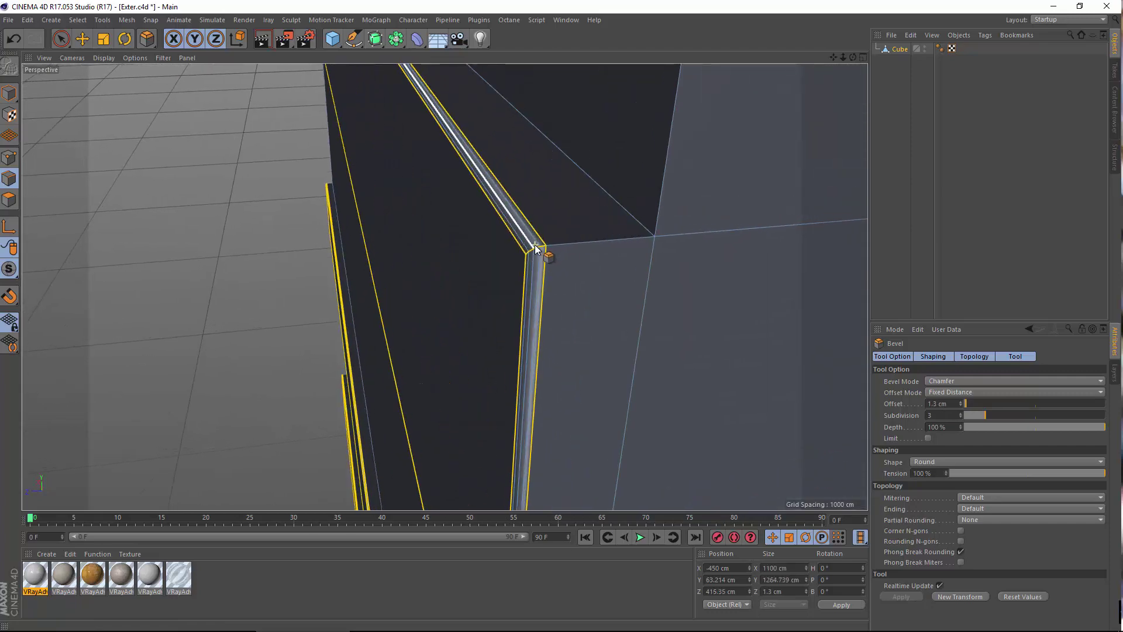
# Undo the 1.3 cm bevel, try bevelling the bands' outer edges by 0.17 cm instead, and undo that too.
pyautogui.moveTo(534, 245)
pyautogui.keyDown('alt'); pyautogui.mouseDown()
pyautogui.moveTo(549, 243)
pyautogui.moveTo(529, 261)
pyautogui.moveTo(480, 225)
pyautogui.moveTo(518, 236)
pyautogui.mouseUp(); pyautogui.keyUp('alt')
pyautogui.scroll(1, 544, 246)
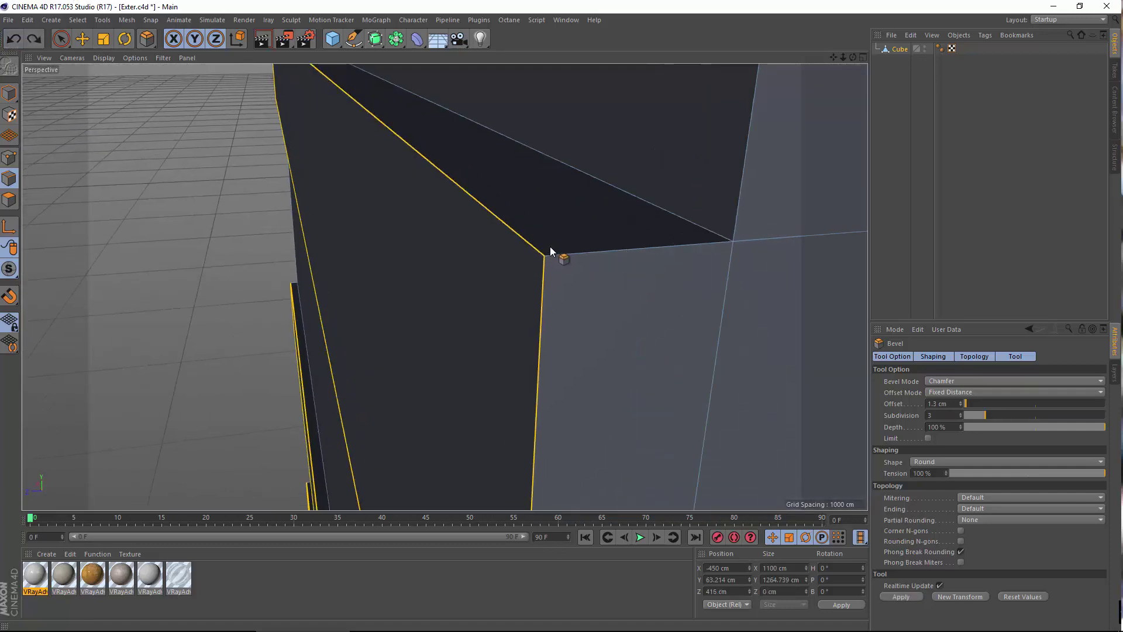
pyautogui.scroll(2, 530, 264)
pyautogui.keyDown('alt'); pyautogui.moveTo(514, 276); pyautogui.dragTo(448, 229); pyautogui.keyUp('alt')
pyautogui.moveTo(386, 193); pyautogui.dragTo(388, 193)
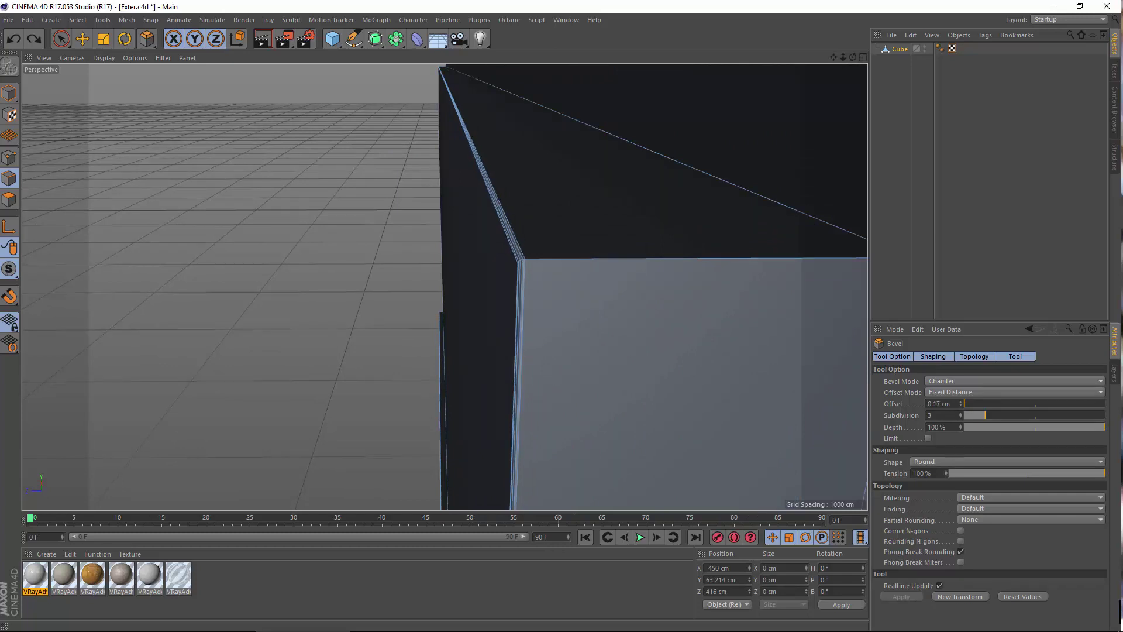
pyautogui.keyDown('alt'); pyautogui.moveTo(482, 250); pyautogui.dragTo(350, 173, button='right'); pyautogui.keyUp('alt')
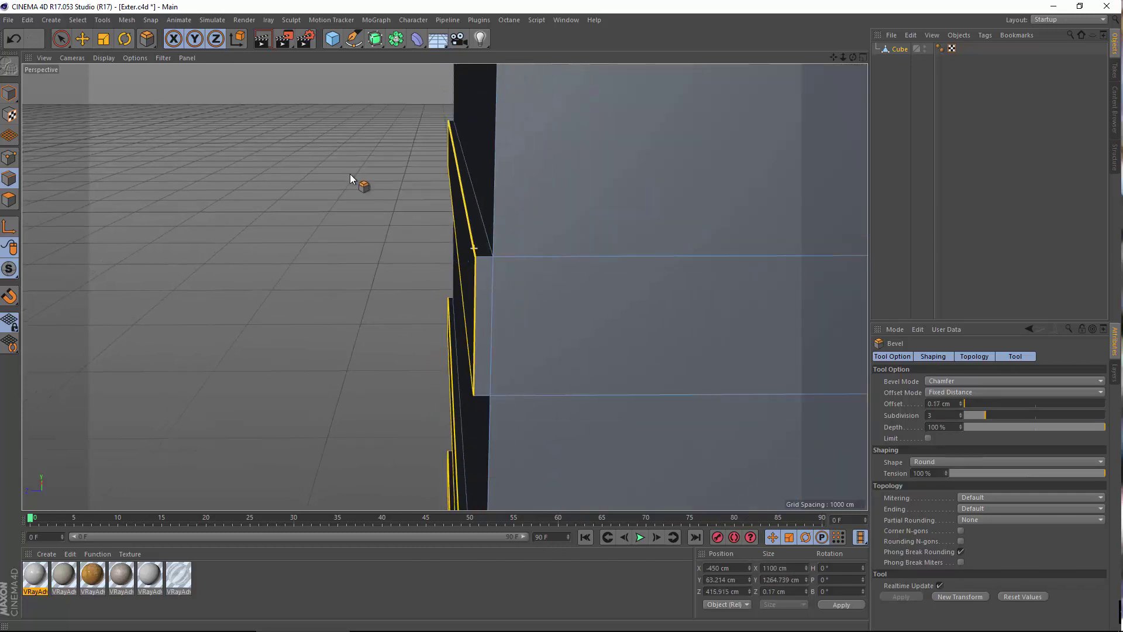
pyautogui.click(23, 41)
# Bevel the outer edges of the extruded bands with an offset of about 0.88 cm.
pyautogui.keyDown('alt'); pyautogui.moveTo(469, 250); pyautogui.dragTo(500, 272, button='right'); pyautogui.keyUp('alt')
pyautogui.keyDown('alt'); pyautogui.moveTo(498, 272); pyautogui.dragTo(531, 261); pyautogui.keyUp('alt')
pyautogui.keyDown('alt'); pyautogui.moveTo(415, 254); pyautogui.dragTo(431, 246, button='right'); pyautogui.keyUp('alt')
pyautogui.keyDown('alt'); pyautogui.moveTo(431, 246); pyautogui.dragTo(453, 233); pyautogui.keyUp('alt')
pyautogui.keyDown('alt'); pyautogui.moveTo(507, 272); pyautogui.dragTo(419, 251); pyautogui.keyUp('alt')
pyautogui.click(80, 41)
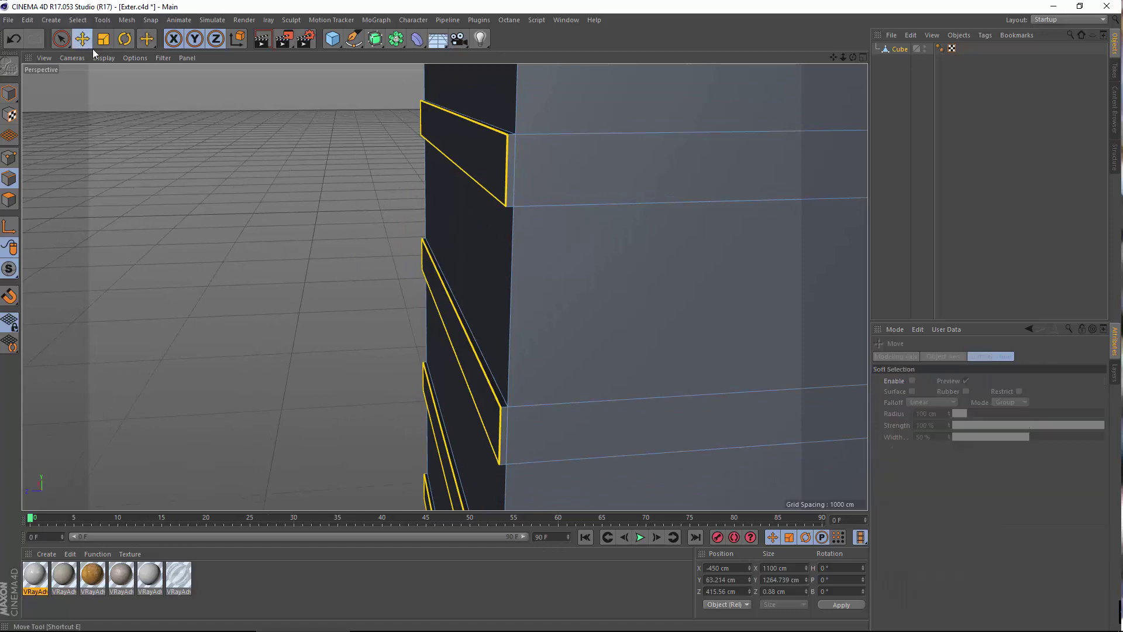
# Examine the bevelled bands on the block in Model mode from several angles.
pyautogui.click(9, 92)
pyautogui.keyDown('alt'); pyautogui.moveTo(573, 199); pyautogui.dragTo(221, 175); pyautogui.keyUp('alt')
pyautogui.scroll(4, 219, 156)
pyautogui.scroll(4, 283, 175)
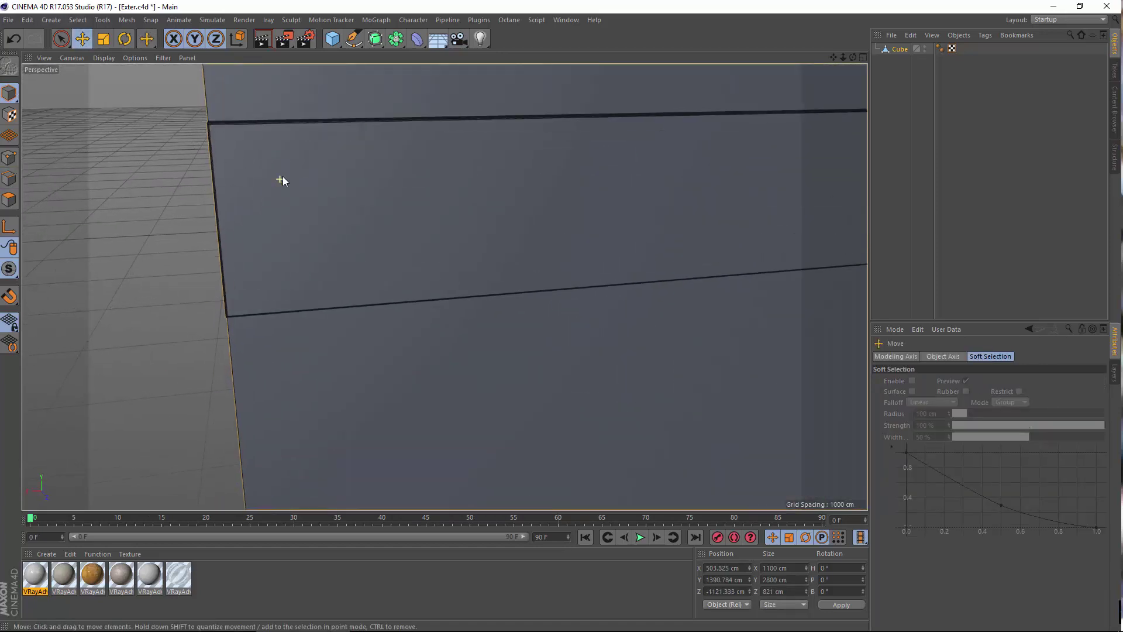
pyautogui.keyDown('alt'); pyautogui.moveTo(288, 203); pyautogui.dragTo(393, 202); pyautogui.keyUp('alt')
pyautogui.keyDown('alt'); pyautogui.moveTo(404, 185); pyautogui.dragTo(552, 265, button='middle'); pyautogui.keyUp('alt')
pyautogui.keyDown('alt'); pyautogui.moveTo(552, 266); pyautogui.dragTo(480, 275); pyautogui.keyUp('alt')
# Select the three full-width wall panels between the four extruded bands in Polygon mode.
pyautogui.click(9, 199)
pyautogui.scroll(3, 527, 252)
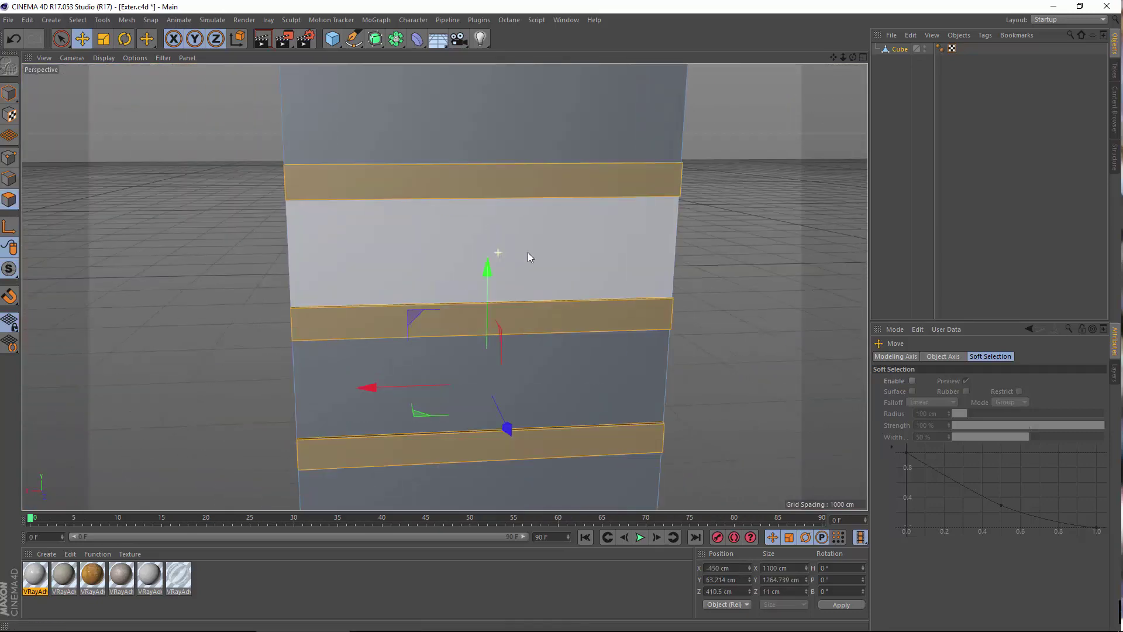
pyautogui.moveTo(531, 251)
pyautogui.keyDown('alt'); pyautogui.mouseDown()
pyautogui.moveTo(462, 256)
pyautogui.moveTo(538, 246)
pyautogui.mouseUp(); pyautogui.keyUp('alt')
pyautogui.click(540, 248)
pyautogui.scroll(-5, 548, 242)
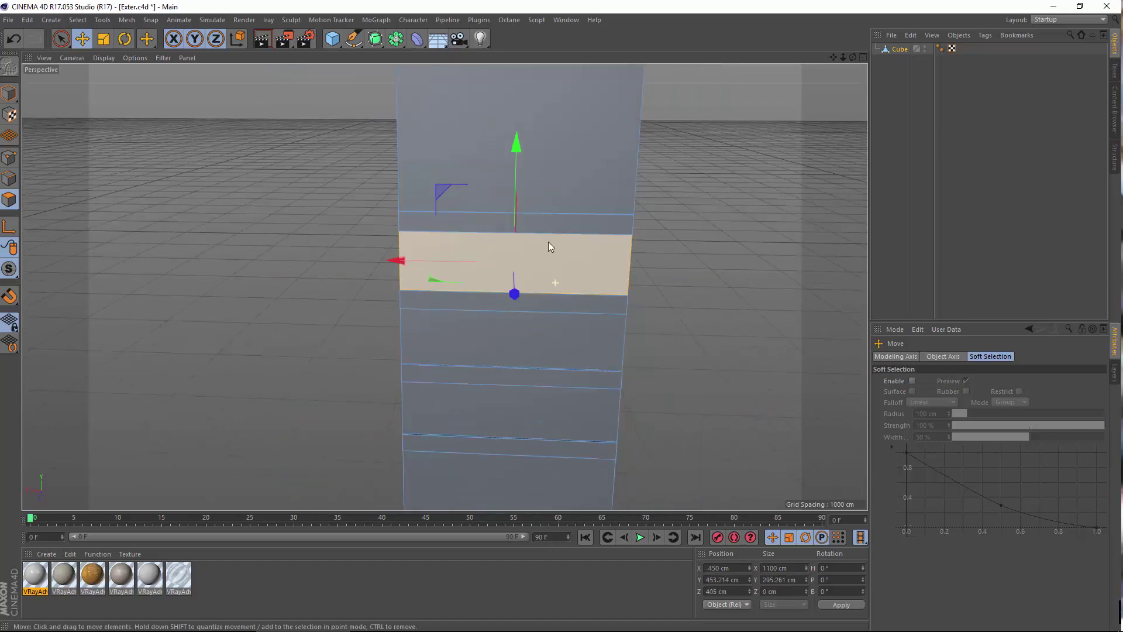
pyautogui.keyDown('shift'); pyautogui.click(535, 285); pyautogui.keyUp('shift')
pyautogui.keyDown('shift'); pyautogui.click(539, 347); pyautogui.keyUp('shift')
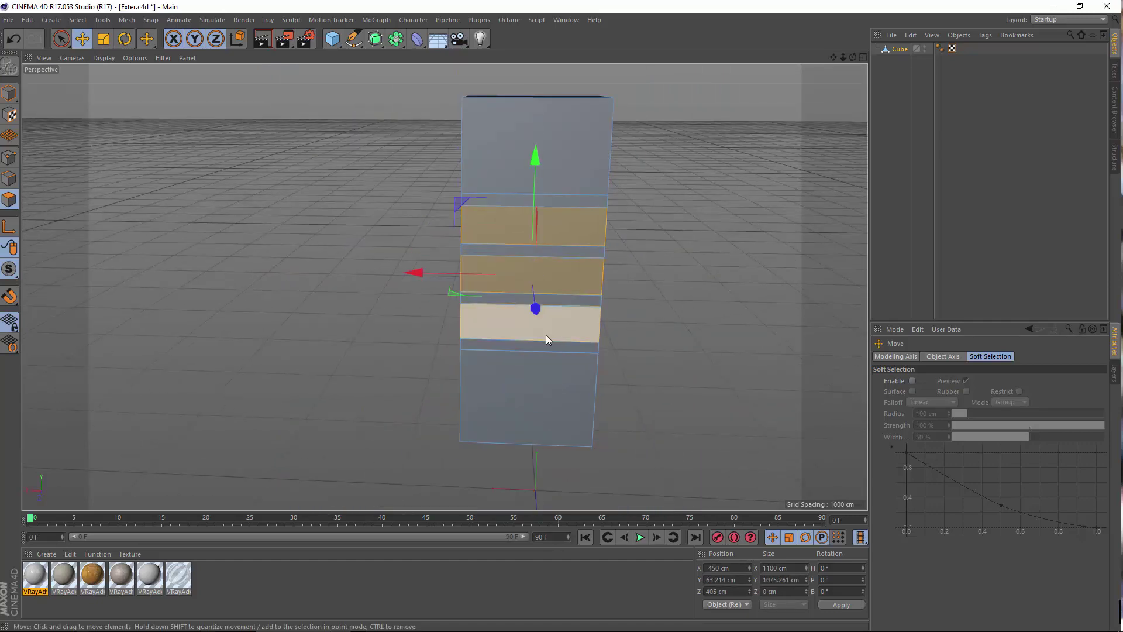
pyautogui.scroll(6, 494, 199)
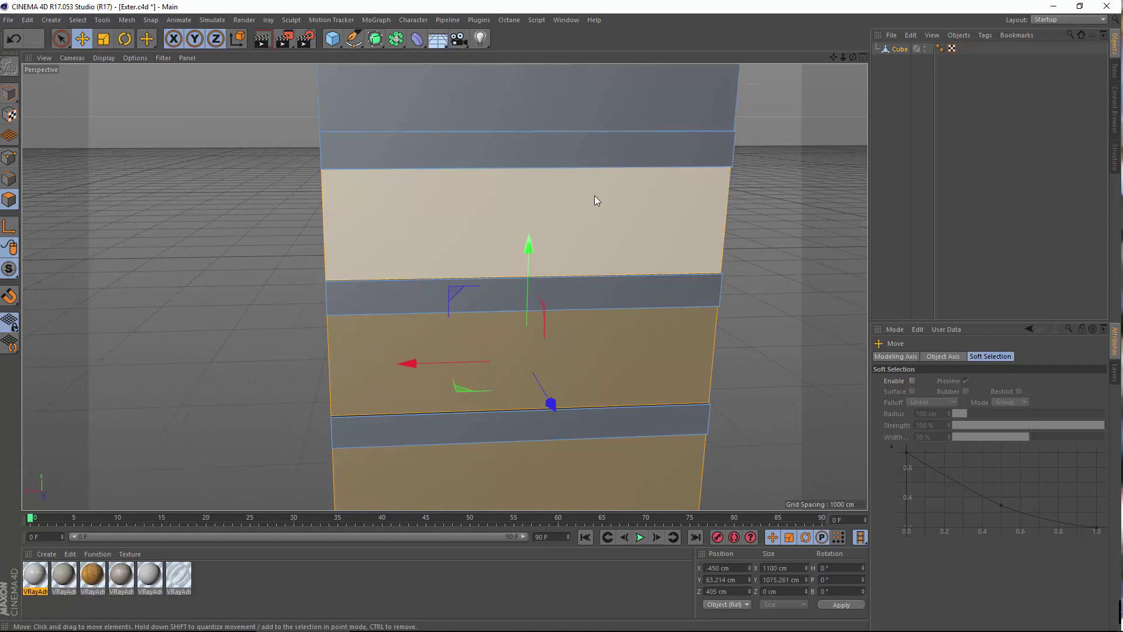
# Try to inset the three selected panels by 64 cm with Extrude Inner and scale them, undo both, and clear the selection.
pyautogui.rightClick(594, 199)
pyautogui.click(638, 386)
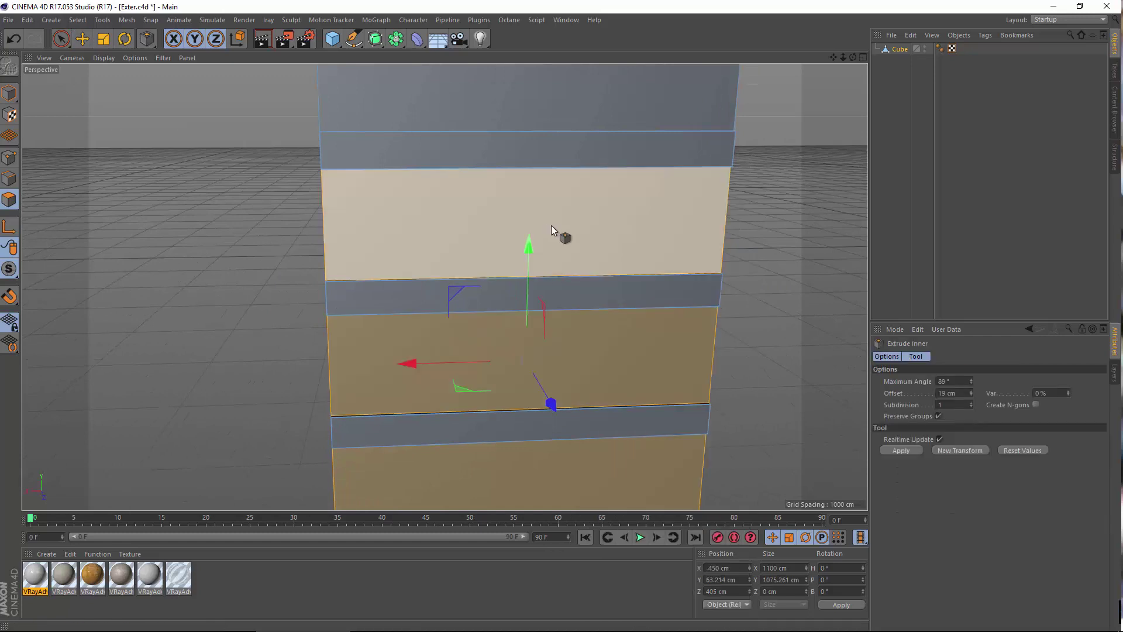
pyautogui.moveTo(551, 227); pyautogui.dragTo(524, 228)
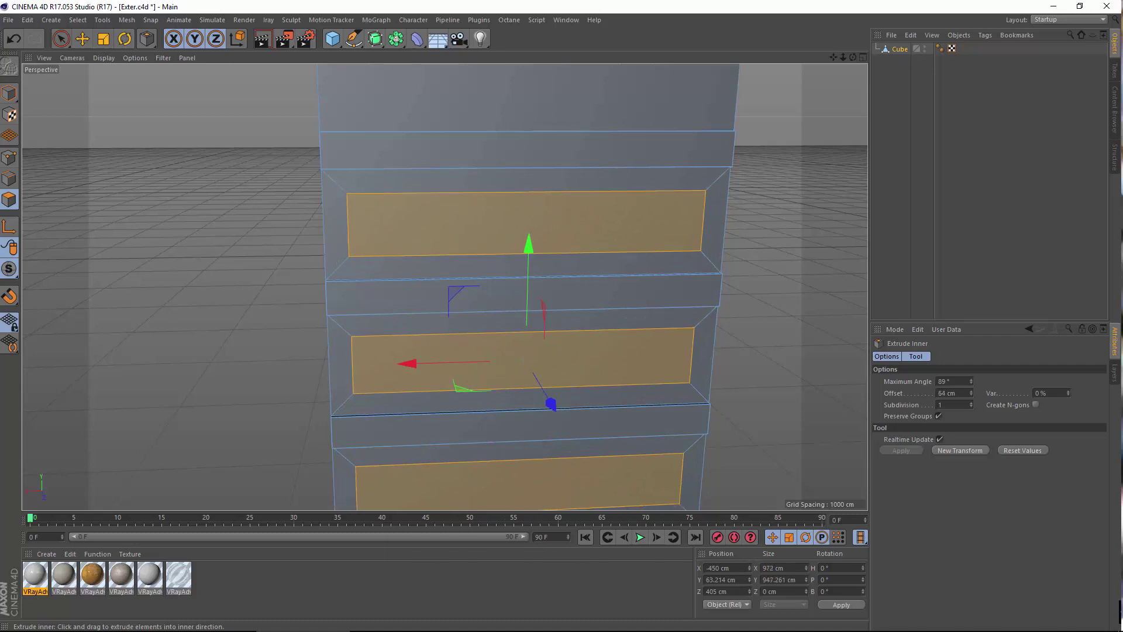
pyautogui.press('t')
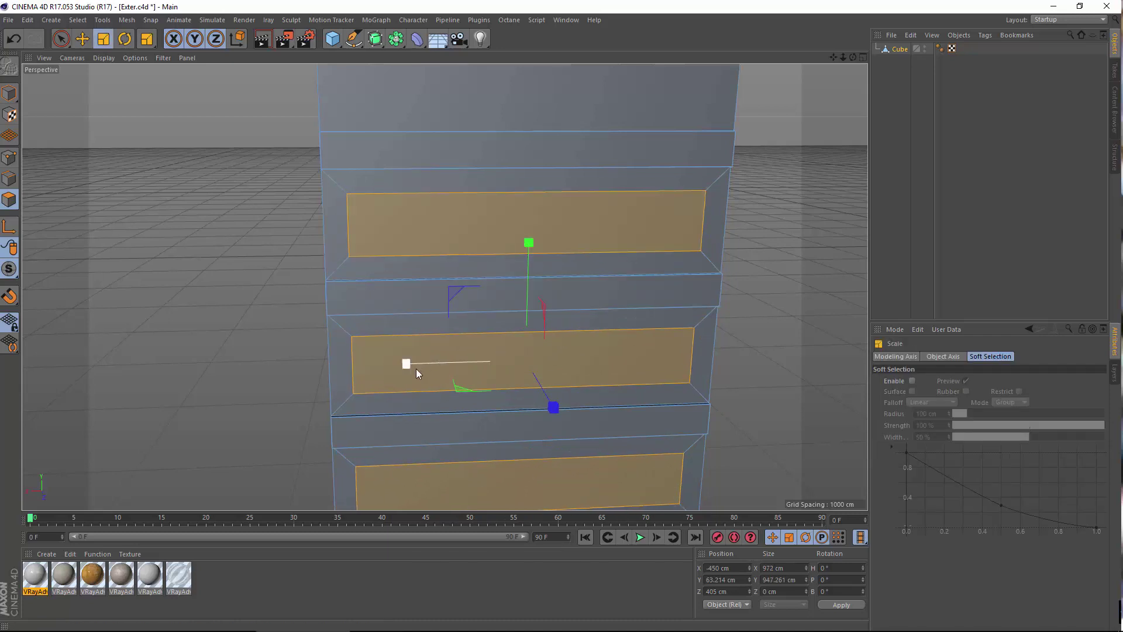
pyautogui.moveTo(410, 366); pyautogui.dragTo(446, 339)
pyautogui.click(17, 35)
pyautogui.click(17, 35)
pyautogui.click(194, 212)
# Cut a vertical edge loop around the block with the Knife in Loop mode at an offset of 65%.
pyautogui.scroll(2, 491, 228)
pyautogui.keyDown('alt'); pyautogui.moveTo(438, 240); pyautogui.dragTo(398, 246); pyautogui.keyUp('alt')
pyautogui.keyDown('alt'); pyautogui.moveTo(394, 248); pyautogui.dragTo(408, 159, button='middle'); pyautogui.keyUp('alt')
pyautogui.scroll(-5, 408, 160)
pyautogui.keyDown('alt'); pyautogui.moveTo(464, 237); pyautogui.dragTo(488, 316); pyautogui.keyUp('alt')
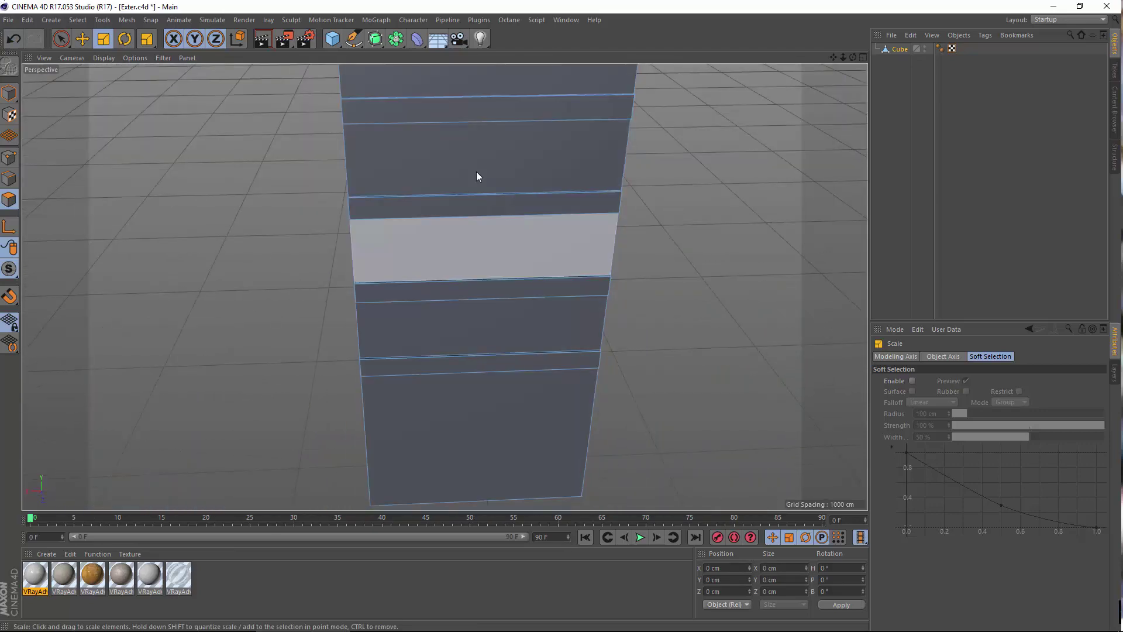
pyautogui.keyDown('alt'); pyautogui.moveTo(476, 171); pyautogui.dragTo(486, 299, button='middle'); pyautogui.keyUp('alt')
pyautogui.rightClick(667, 259)
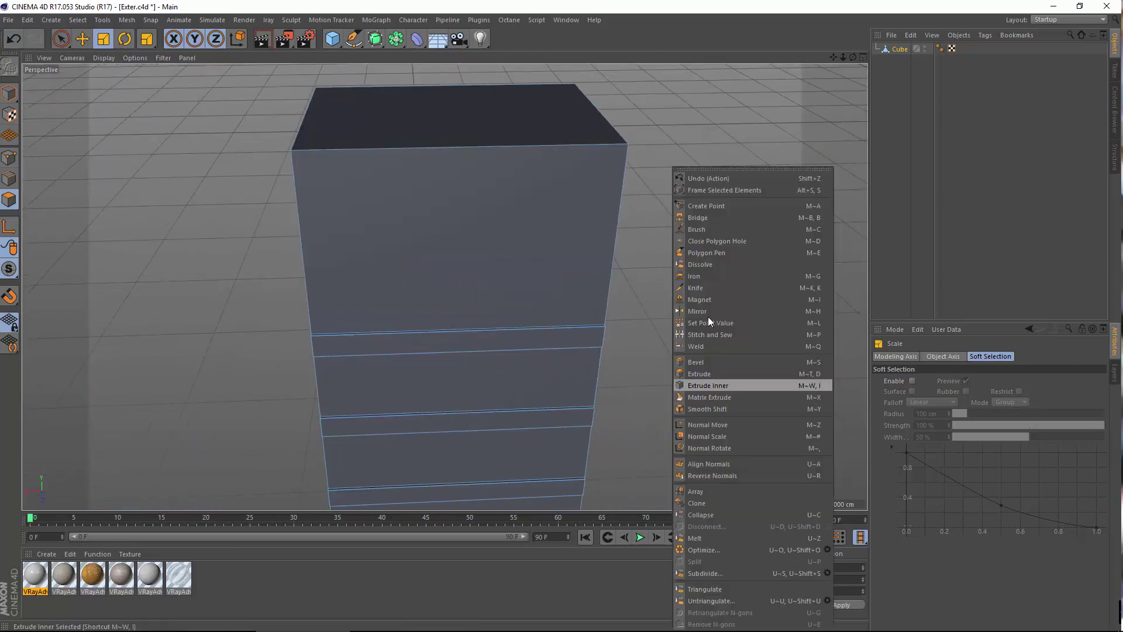
pyautogui.click(702, 288)
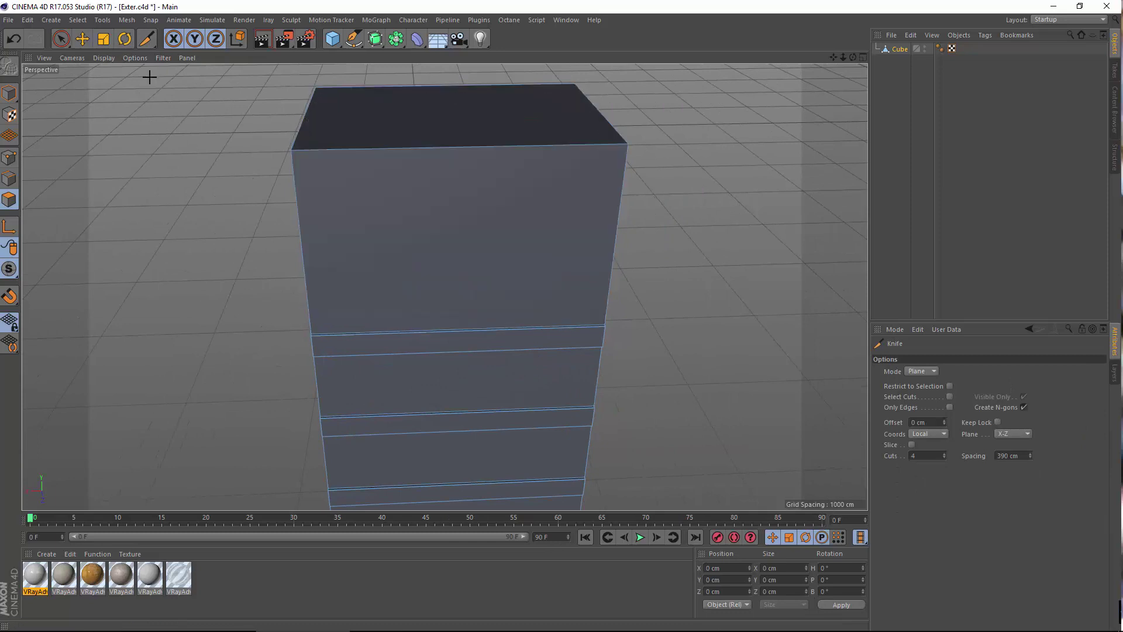
pyautogui.rightClick(186, 119)
pyautogui.click(216, 239)
pyautogui.click(930, 372)
pyautogui.click(917, 418)
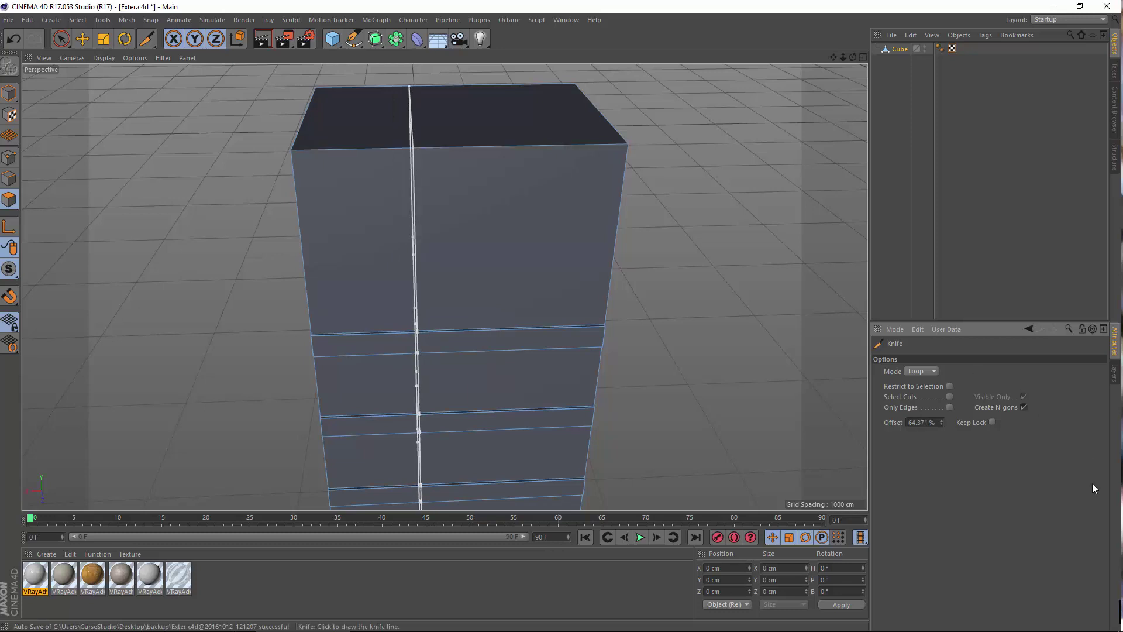
pyautogui.write('65')
# Cut a second vertical loop through the wider remaining section of the block, with an offset of 60%.
pyautogui.keyDown('alt'); pyautogui.moveTo(501, 429); pyautogui.dragTo(486, 401); pyautogui.keyUp('alt')
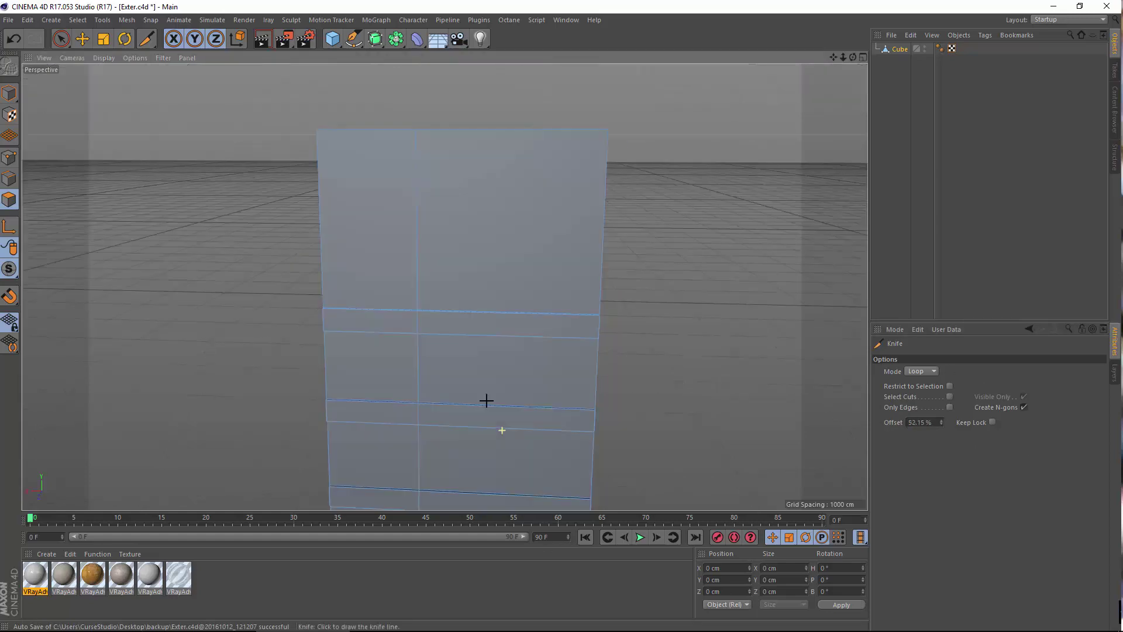
pyautogui.keyDown('alt'); pyautogui.moveTo(489, 228); pyautogui.dragTo(461, 462, button='middle'); pyautogui.keyUp('alt')
pyautogui.keyDown('alt'); pyautogui.moveTo(464, 441); pyautogui.dragTo(477, 472); pyautogui.keyUp('alt')
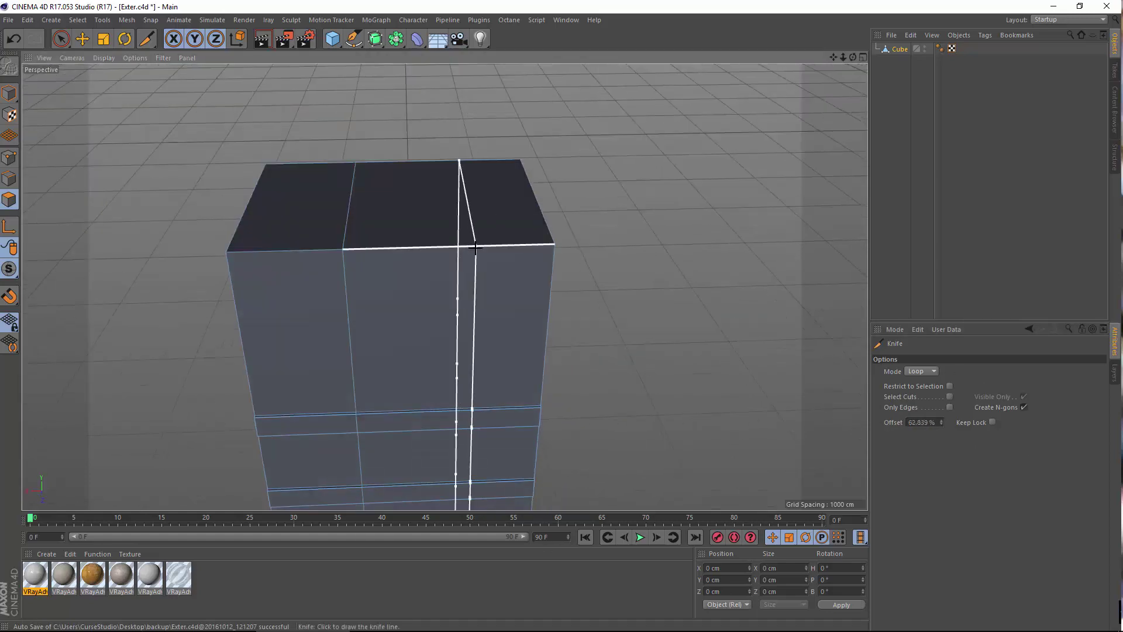
pyautogui.click(909, 422)
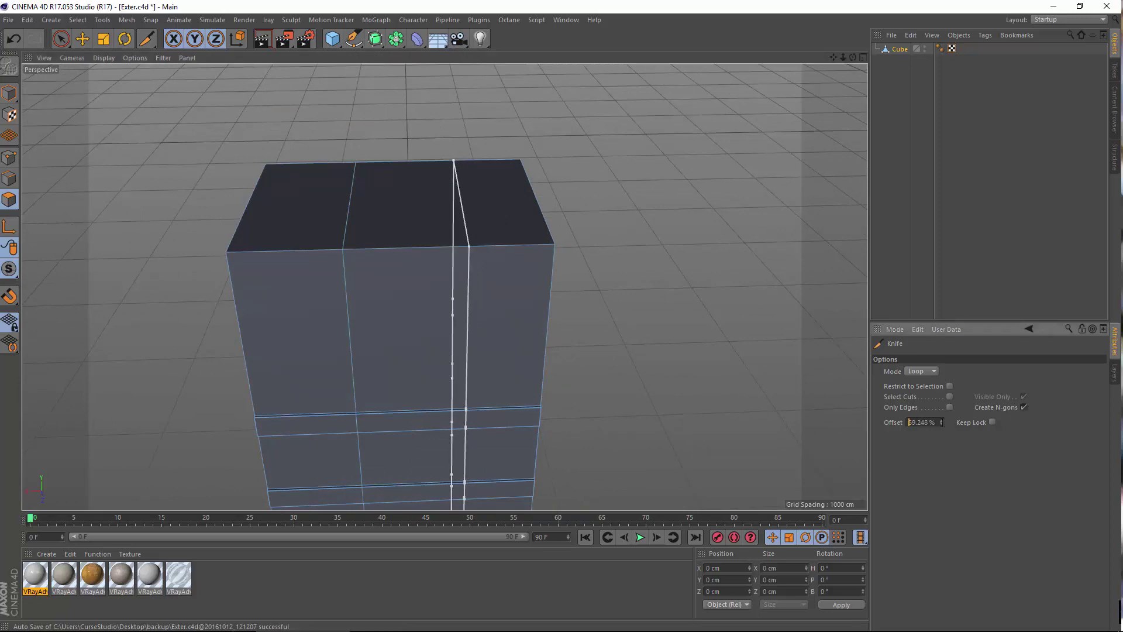
pyautogui.write('60')
pyautogui.press('Return')
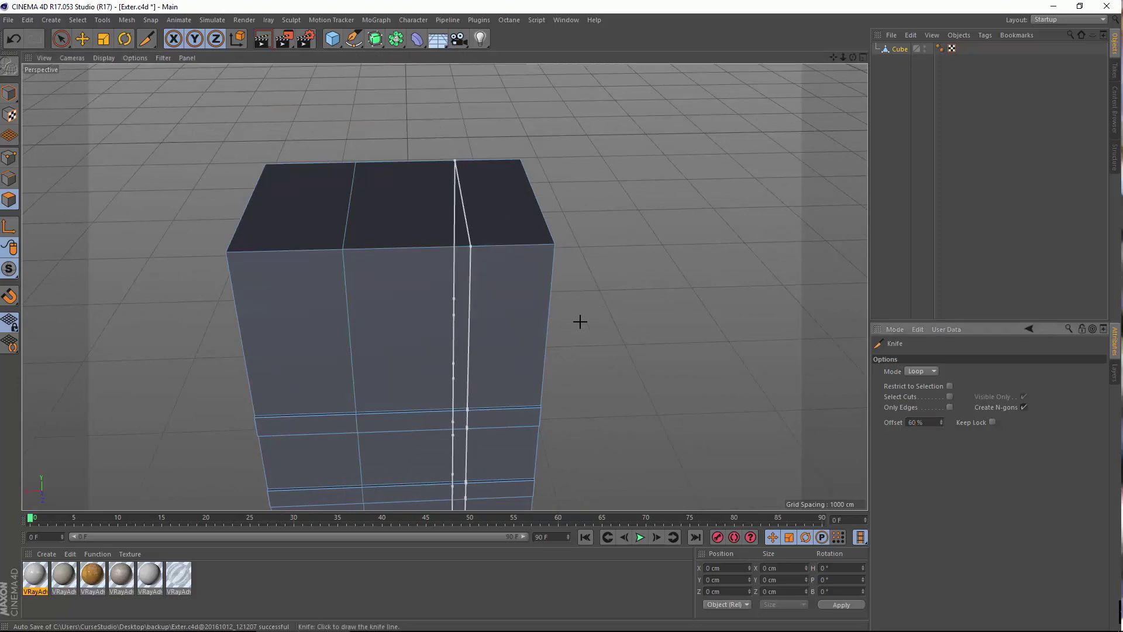
# Try an offset of 55% for the second vertical loop cut and settle on 50%.
pyautogui.keyDown('alt'); pyautogui.moveTo(580, 321); pyautogui.dragTo(556, 316); pyautogui.keyUp('alt')
pyautogui.click(904, 420)
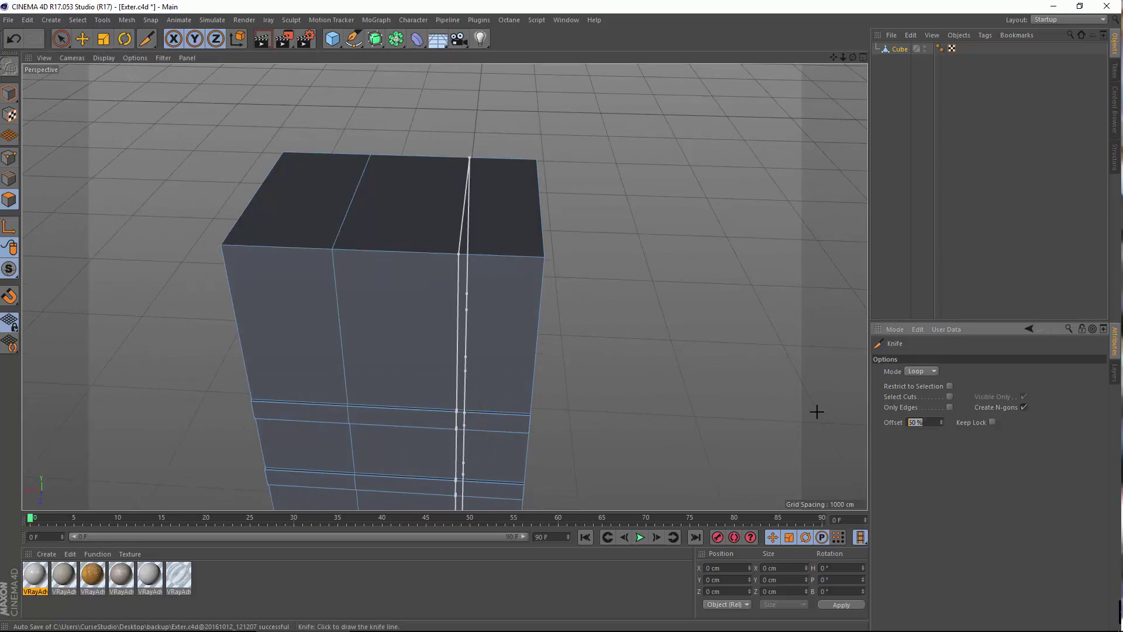
pyautogui.write('55')
pyautogui.press('Return')
pyautogui.keyDown('alt'); pyautogui.moveTo(547, 306); pyautogui.dragTo(547, 207); pyautogui.keyUp('alt')
pyautogui.moveTo(931, 419); pyautogui.dragTo(837, 411)
pyautogui.write('5')
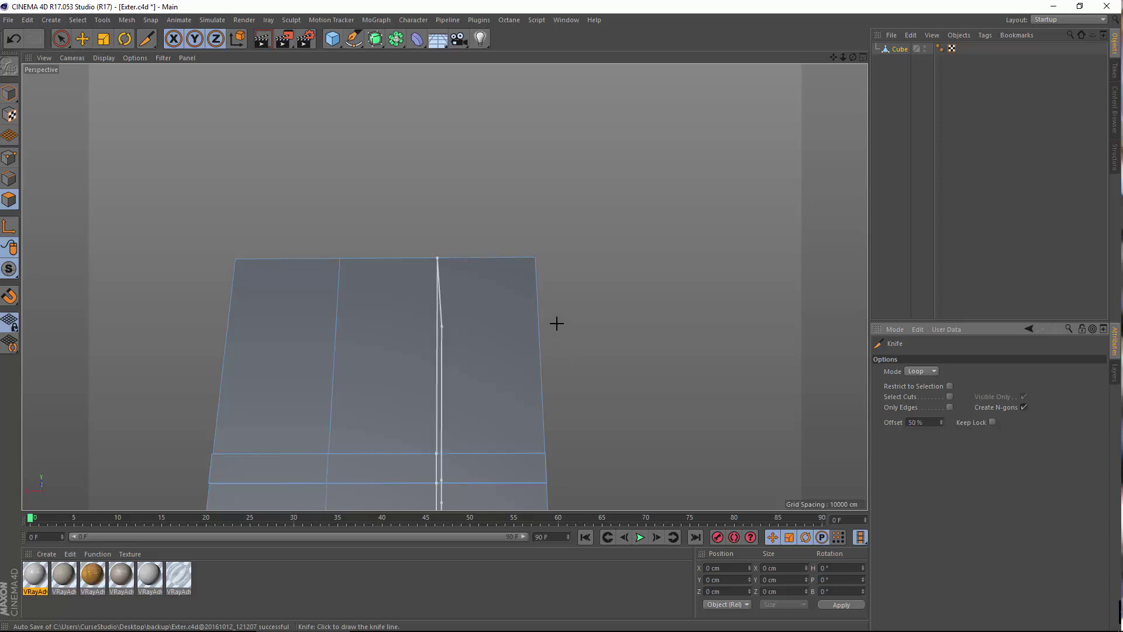
# Select the three middle-column panels between the extruded bands on the front face.
pyautogui.keyDown('alt'); pyautogui.moveTo(459, 369); pyautogui.dragTo(77, 68); pyautogui.keyUp('alt')
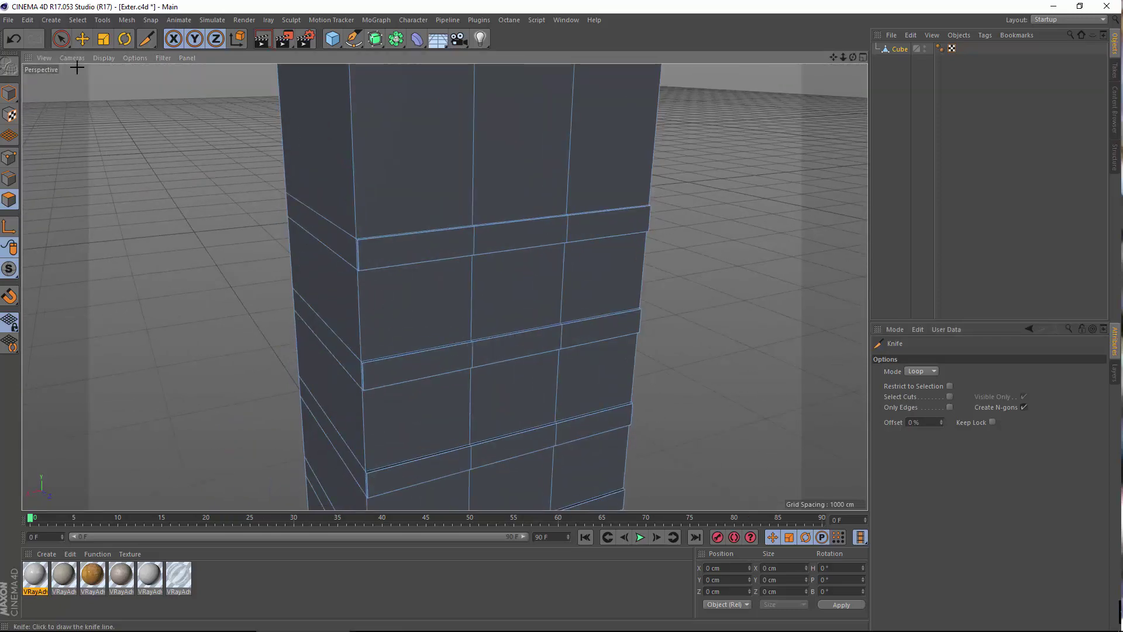
pyautogui.click(81, 41)
pyautogui.click(410, 307)
pyautogui.click(512, 306)
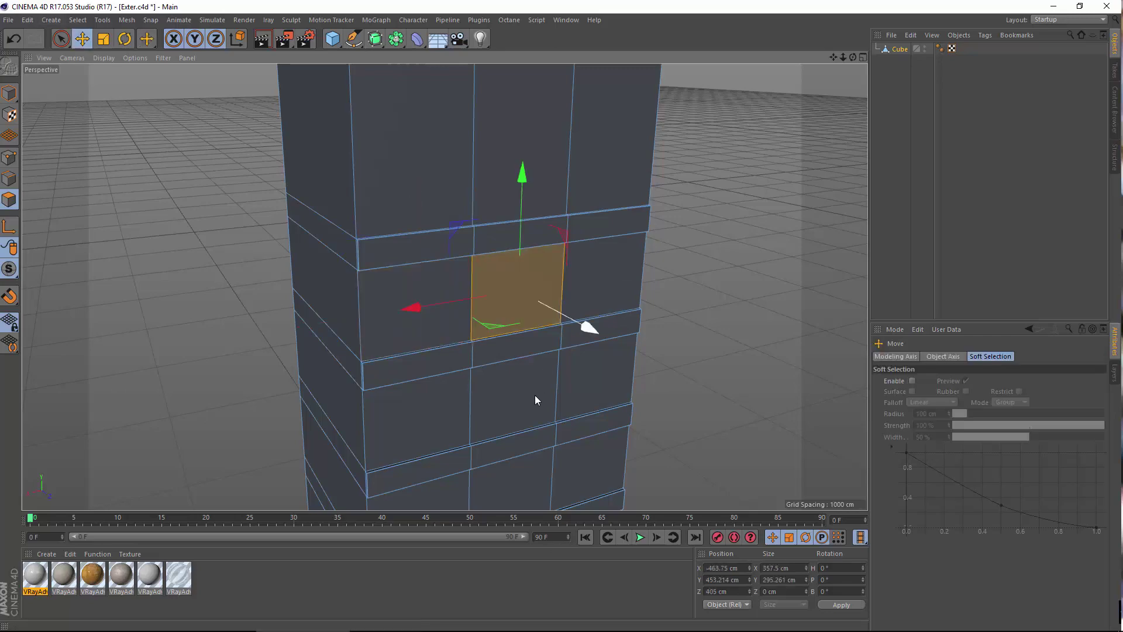
pyautogui.keyDown('alt'); pyautogui.moveTo(405, 337); pyautogui.dragTo(440, 261); pyautogui.keyUp('alt')
pyautogui.keyDown('shift'); pyautogui.click(439, 258); pyautogui.keyUp('shift')
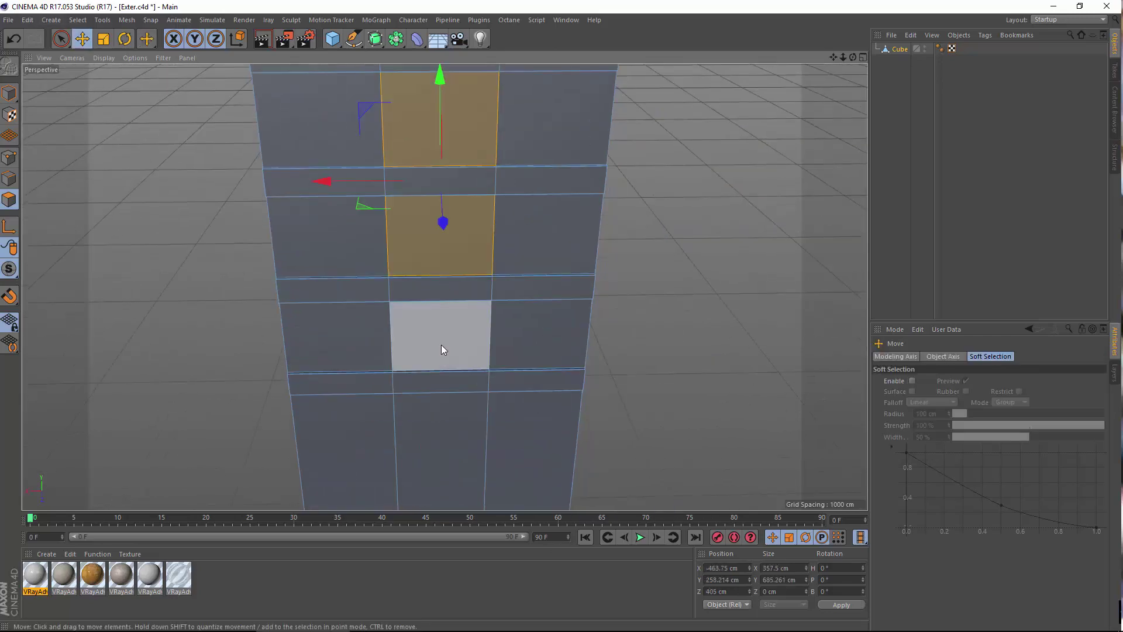
# Try to inset the three selected middle panels with Extrude Inner by 10.6 cm.
pyautogui.keyDown('alt'); pyautogui.moveTo(520, 350); pyautogui.dragTo(411, 351); pyautogui.keyUp('alt')
pyautogui.keyDown('alt'); pyautogui.moveTo(435, 223); pyautogui.dragTo(384, 192, button='right'); pyautogui.keyUp('alt')
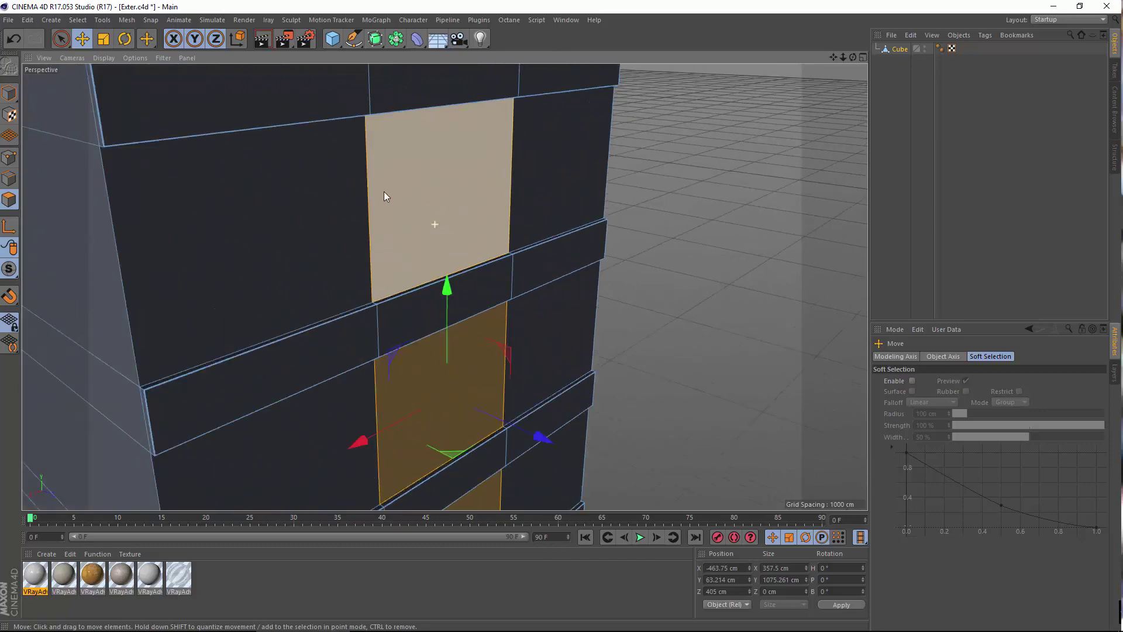
pyautogui.keyDown('alt'); pyautogui.moveTo(384, 211); pyautogui.dragTo(478, 191); pyautogui.keyUp('alt')
pyautogui.keyDown('alt'); pyautogui.moveTo(403, 248); pyautogui.dragTo(420, 201, button='right'); pyautogui.keyUp('alt')
pyautogui.moveTo(420, 201)
pyautogui.keyDown('alt'); pyautogui.mouseDown()
pyautogui.moveTo(415, 227)
pyautogui.moveTo(421, 208)
pyautogui.mouseUp(); pyautogui.keyUp('alt')
pyautogui.rightClick(445, 148)
pyautogui.click(489, 362)
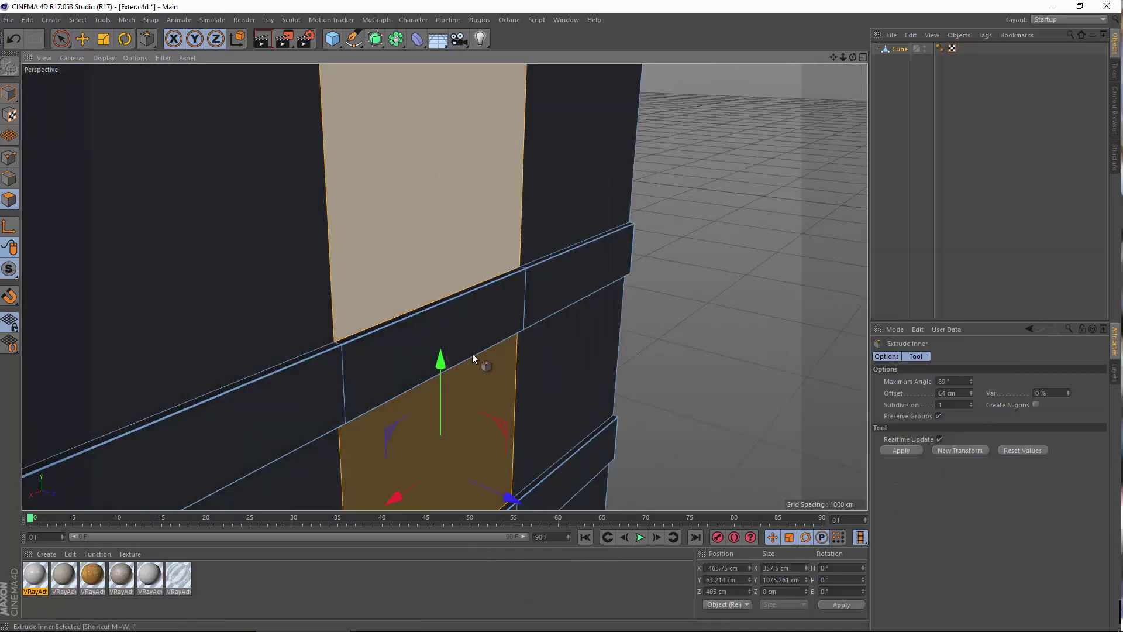
pyautogui.keyDown('alt'); pyautogui.moveTo(468, 328); pyautogui.dragTo(402, 287); pyautogui.keyUp('alt')
pyautogui.keyDown('alt'); pyautogui.moveTo(402, 286); pyautogui.dragTo(351, 384, button='middle'); pyautogui.keyUp('alt')
pyautogui.moveTo(427, 292); pyautogui.dragTo(447, 260)
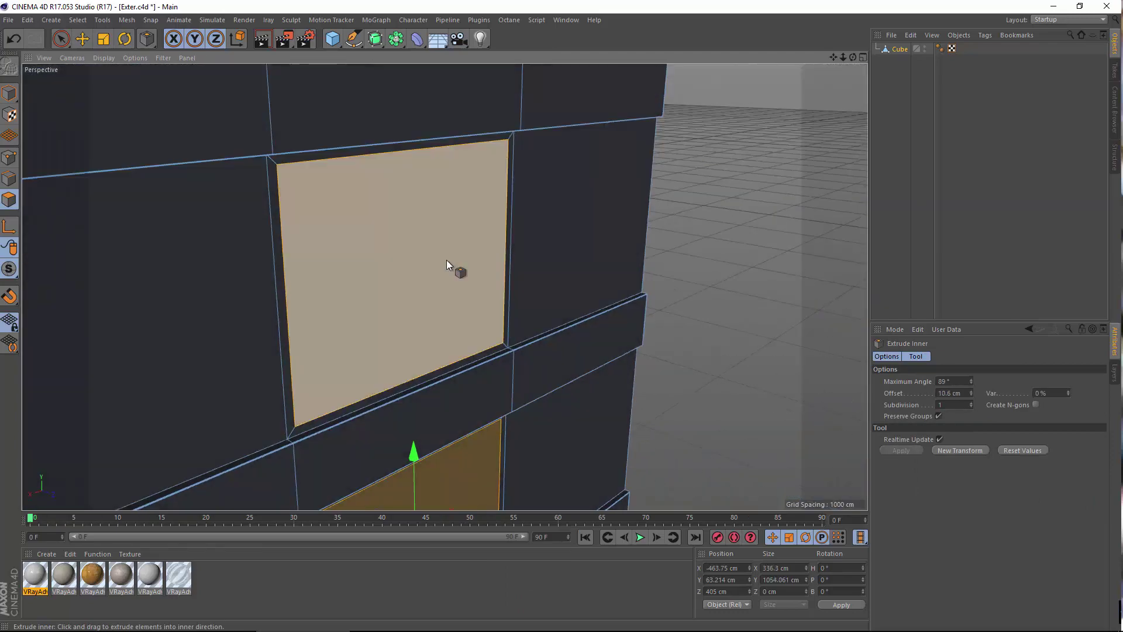
# Try to extrude the inset panels inward with an offset of -5.8 cm, and undo both the extrusion and the inset.
pyautogui.rightClick(447, 260)
pyautogui.click(491, 373)
pyautogui.moveTo(490, 370); pyautogui.dragTo(441, 335)
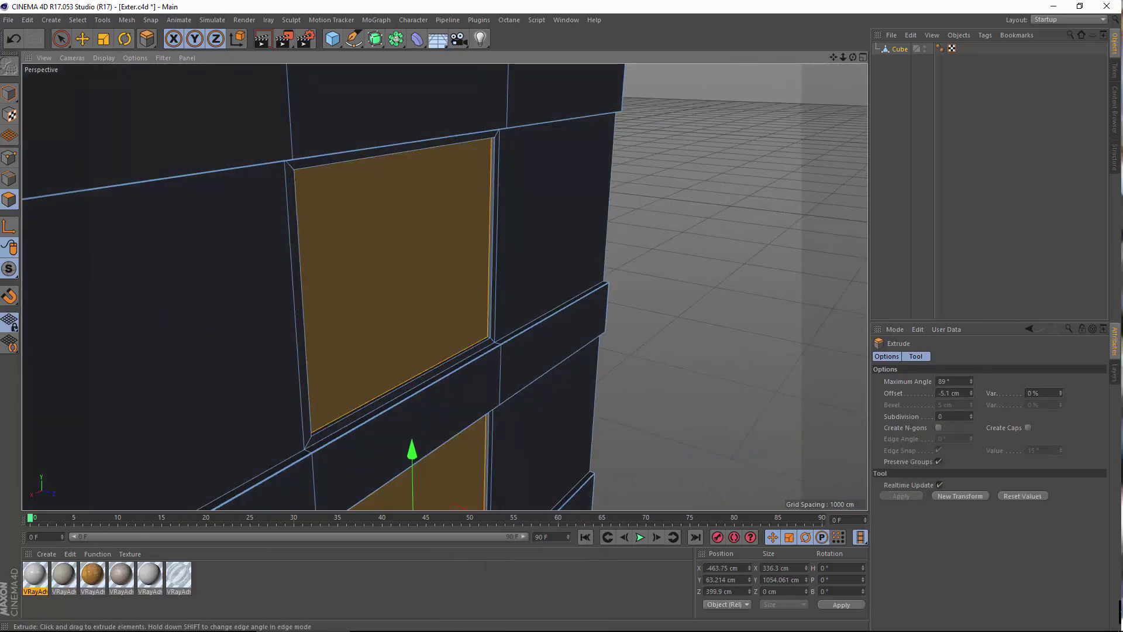
pyautogui.moveTo(441, 335); pyautogui.dragTo(467, 198)
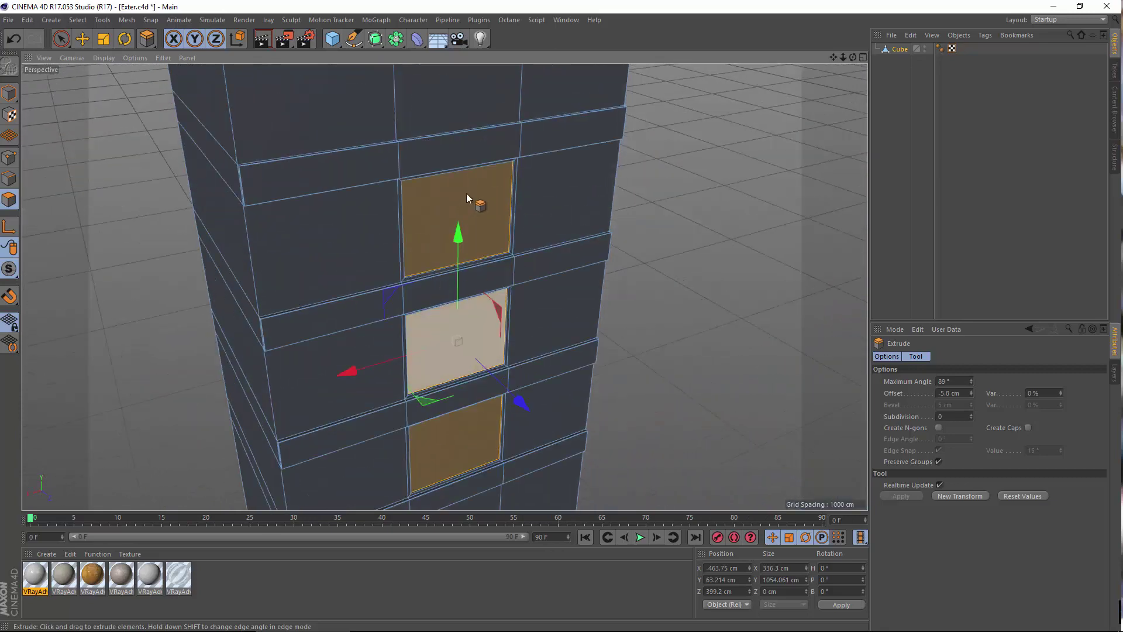
pyautogui.scroll(4, 482, 204)
pyautogui.keyDown('alt'); pyautogui.moveTo(460, 261); pyautogui.dragTo(541, 246); pyautogui.keyUp('alt')
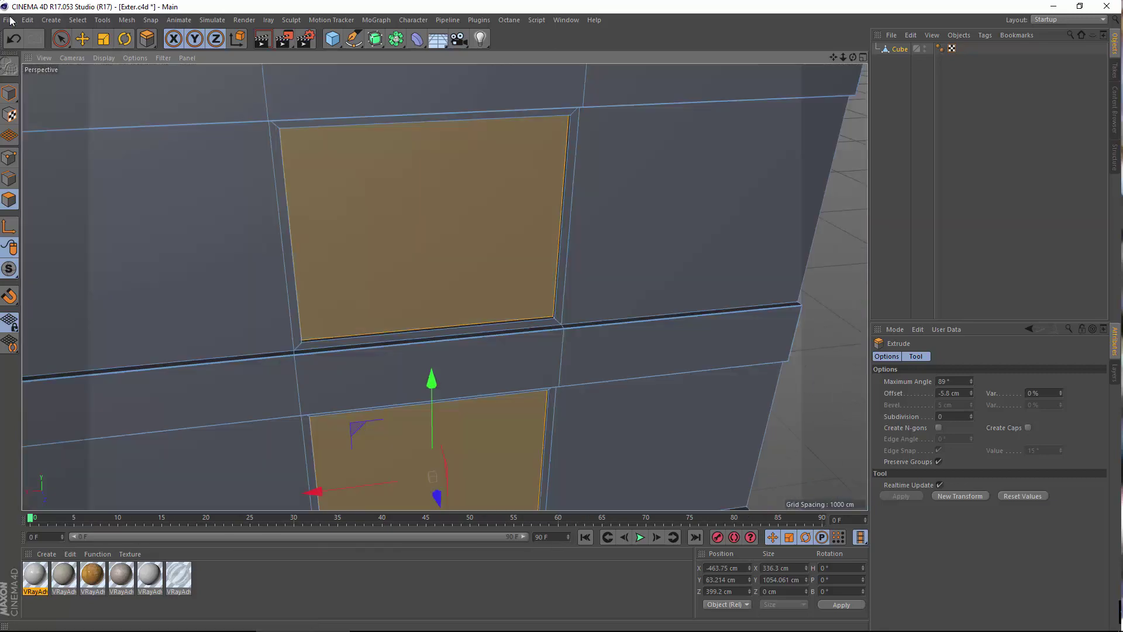
pyautogui.click(17, 36)
# Inset the three middle panels with Extrude Inner to a width of about 334.7 cm.
pyautogui.rightClick(439, 227)
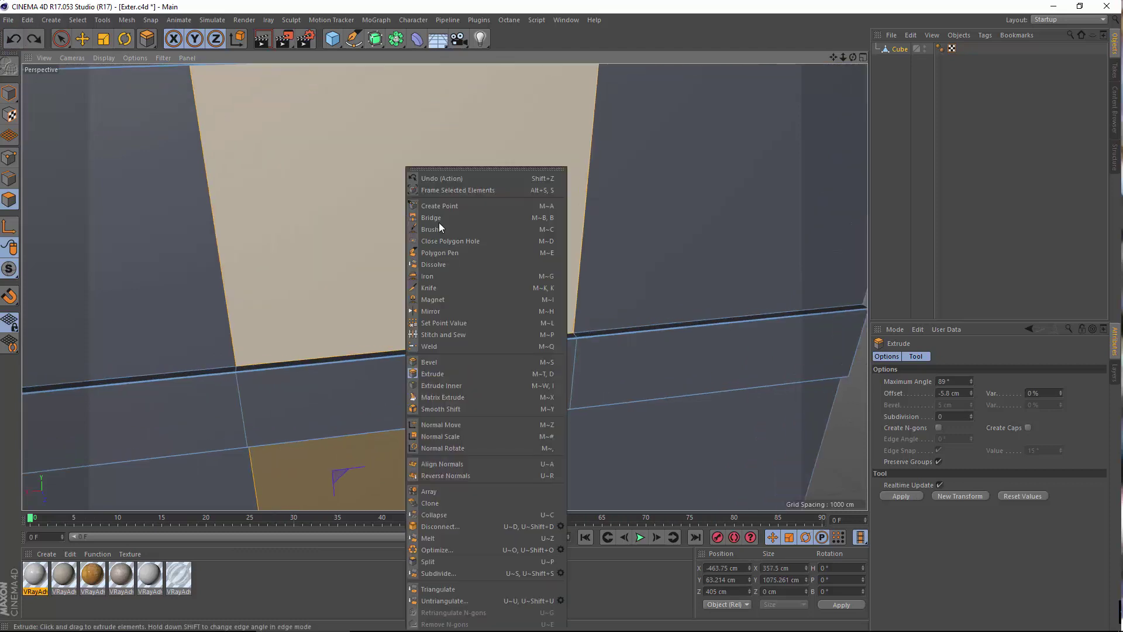
pyautogui.click(458, 385)
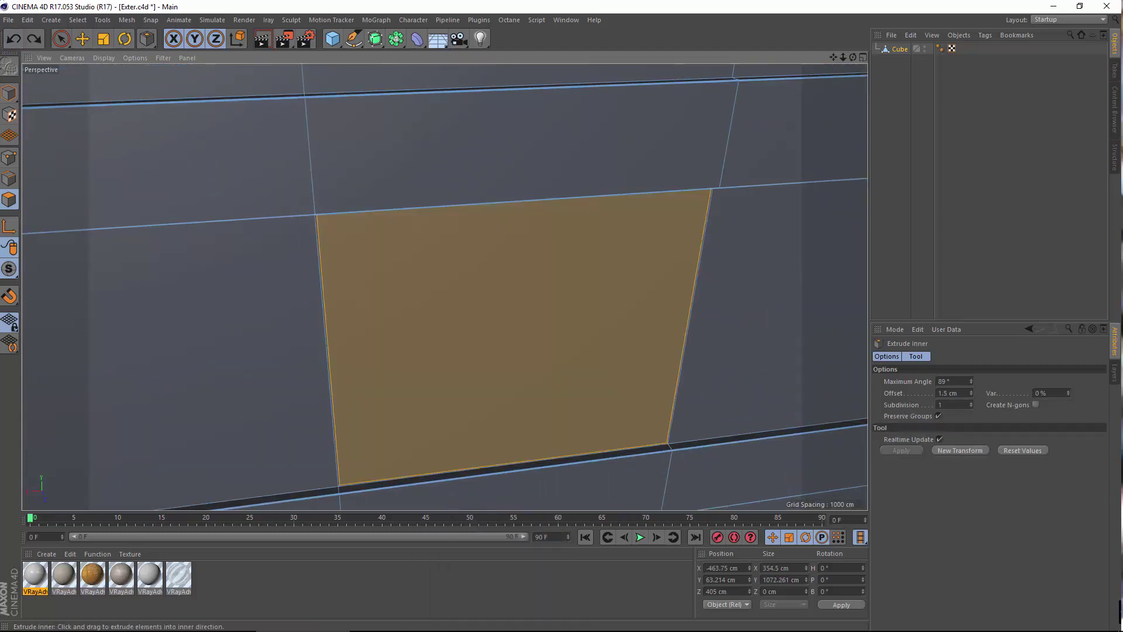
pyautogui.press('k')
pyautogui.press('m')
pyautogui.press('i')
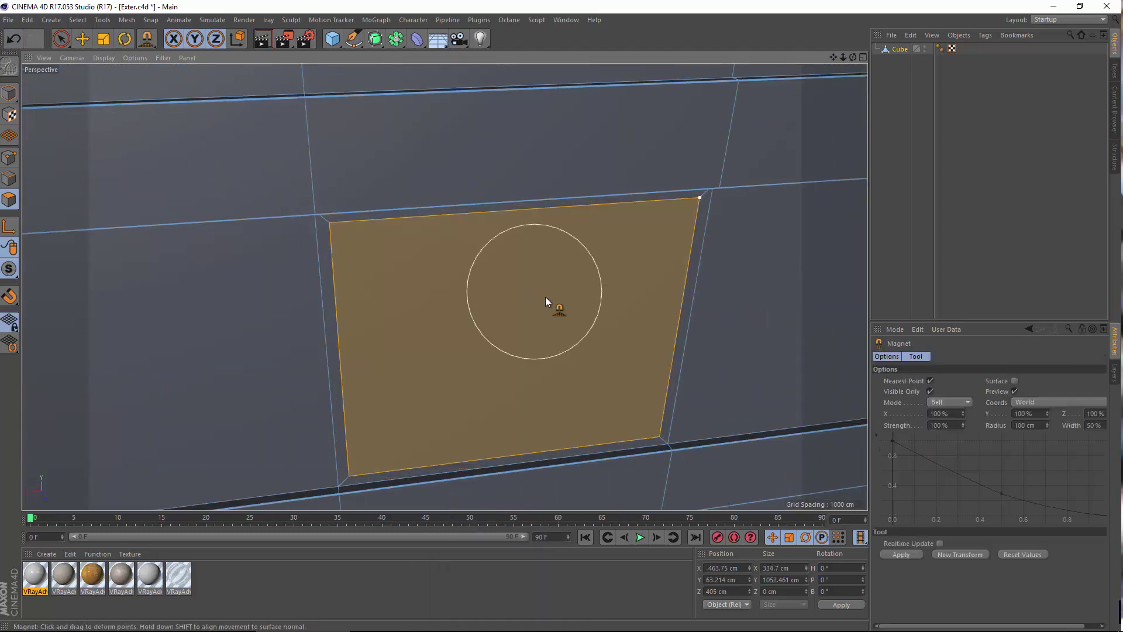
# Extrude the three inset middle panels outward with an offset of 13.6 cm.
pyautogui.scroll(1, 581, 354)
pyautogui.rightClick(472, 274)
pyautogui.click(509, 374)
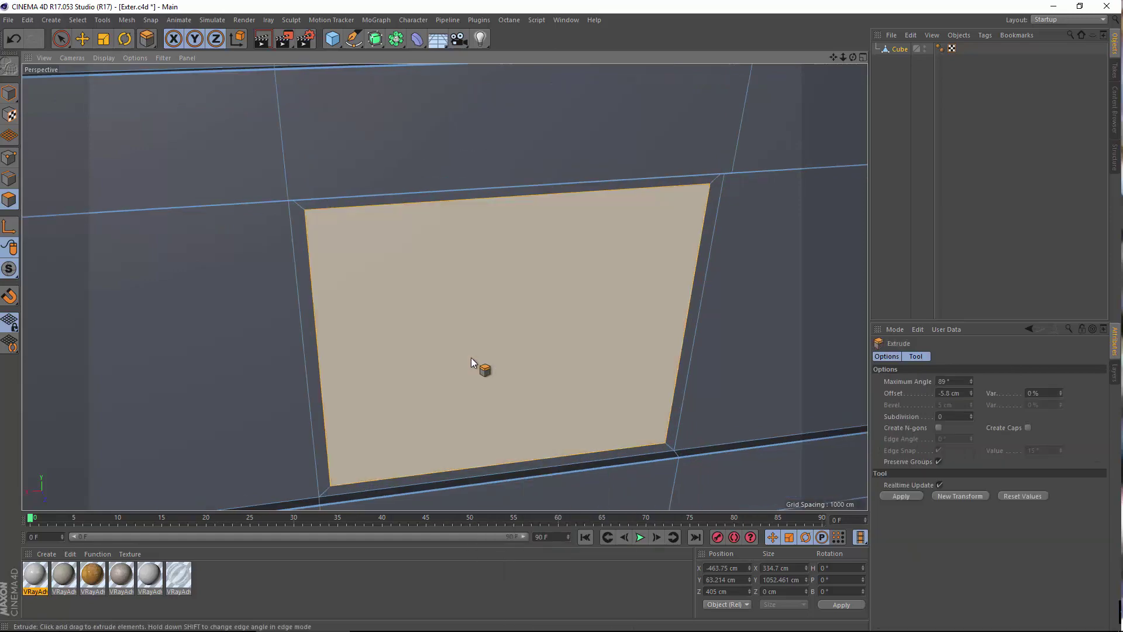
pyautogui.scroll(4, 471, 357)
pyautogui.moveTo(519, 334); pyautogui.dragTo(562, 334)
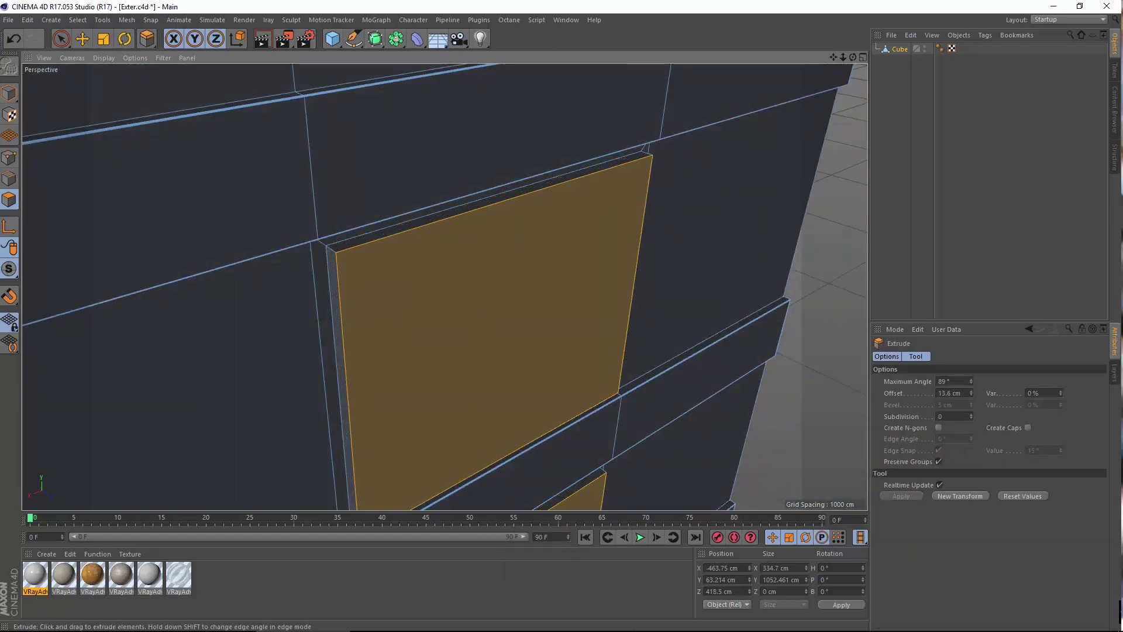
# Examine the three extruded middle panels and the surrounding floor bands from both sides of the front face.
pyautogui.keyDown('alt'); pyautogui.moveTo(504, 304); pyautogui.dragTo(393, 304, button='right'); pyautogui.keyUp('alt')
pyautogui.keyDown('alt'); pyautogui.moveTo(494, 313); pyautogui.dragTo(401, 345); pyautogui.keyUp('alt')
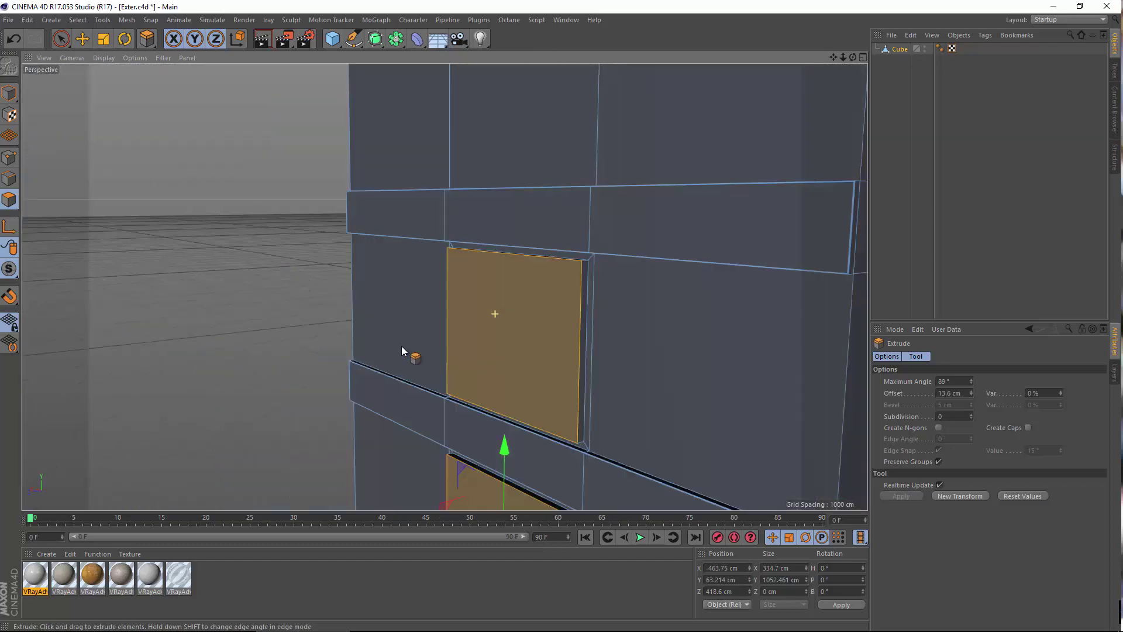
pyautogui.keyDown('alt'); pyautogui.moveTo(444, 340); pyautogui.dragTo(518, 168, button='middle'); pyautogui.keyUp('alt')
pyautogui.keyDown('alt'); pyautogui.moveTo(534, 258); pyautogui.dragTo(588, 261, button='right'); pyautogui.keyUp('alt')
pyautogui.keyDown('alt'); pyautogui.moveTo(529, 370); pyautogui.dragTo(527, 310); pyautogui.keyUp('alt')
pyautogui.keyDown('alt'); pyautogui.moveTo(518, 378); pyautogui.dragTo(454, 380, button='right'); pyautogui.keyUp('alt')
pyautogui.keyDown('alt'); pyautogui.moveTo(503, 351); pyautogui.dragTo(493, 159, button='middle'); pyautogui.keyUp('alt')
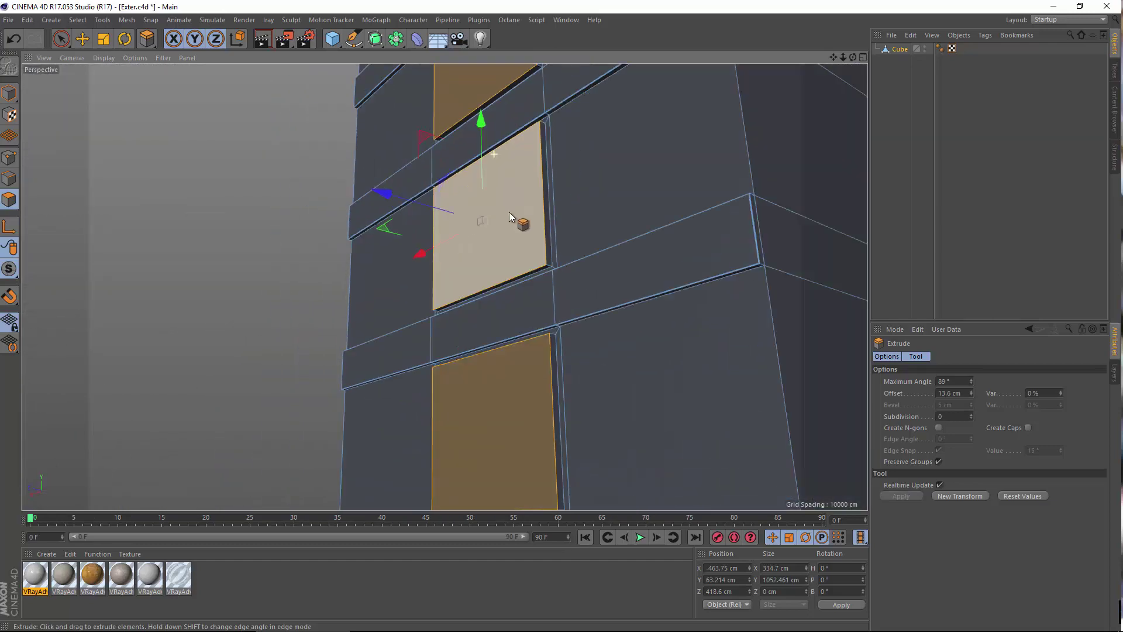
pyautogui.keyDown('alt'); pyautogui.moveTo(478, 258); pyautogui.dragTo(636, 340); pyautogui.keyUp('alt')
pyautogui.keyDown('alt'); pyautogui.moveTo(472, 210); pyautogui.dragTo(507, 196, button='right'); pyautogui.keyUp('alt')
pyautogui.rightClick(518, 160)
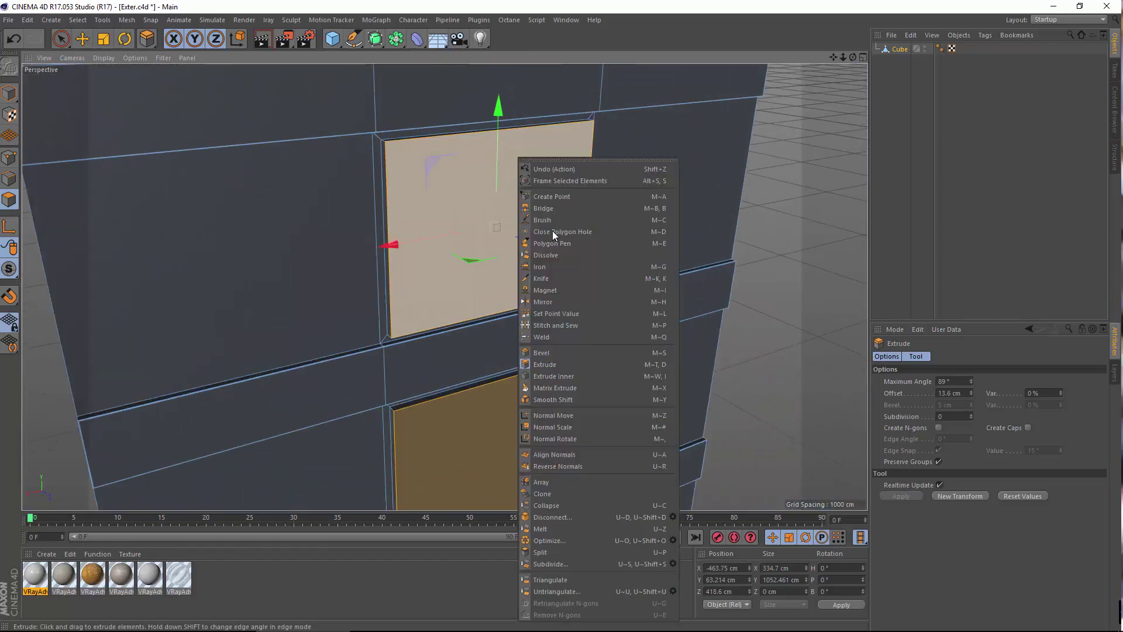
pyautogui.click(554, 376)
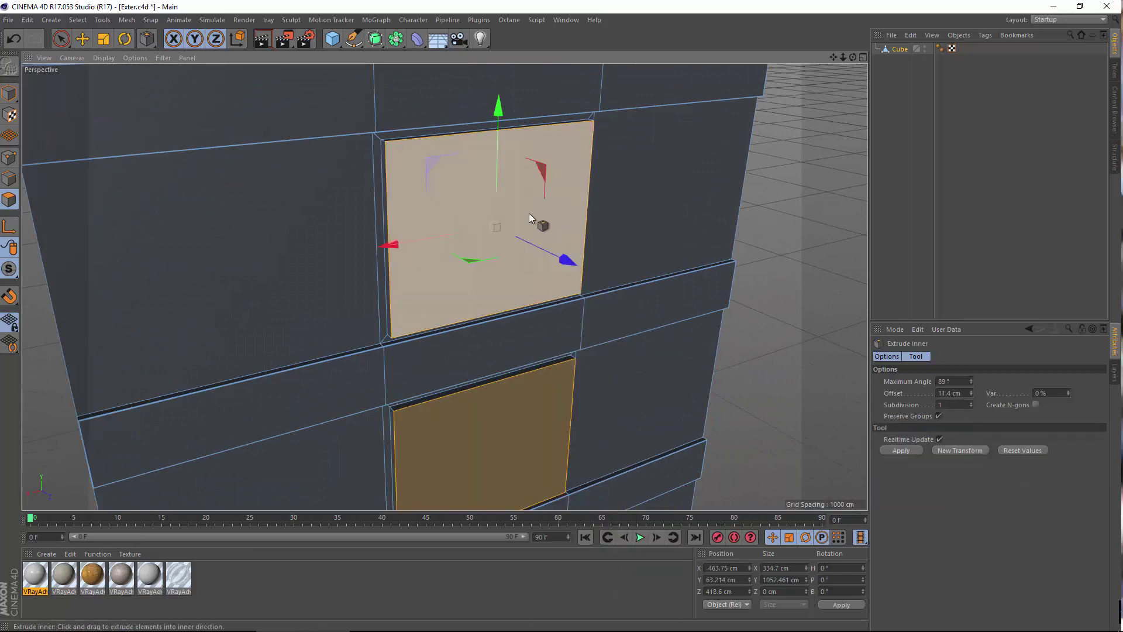
pyautogui.keyDown('alt'); pyautogui.moveTo(286, 153); pyautogui.dragTo(342, 151, button='right'); pyautogui.keyUp('alt')
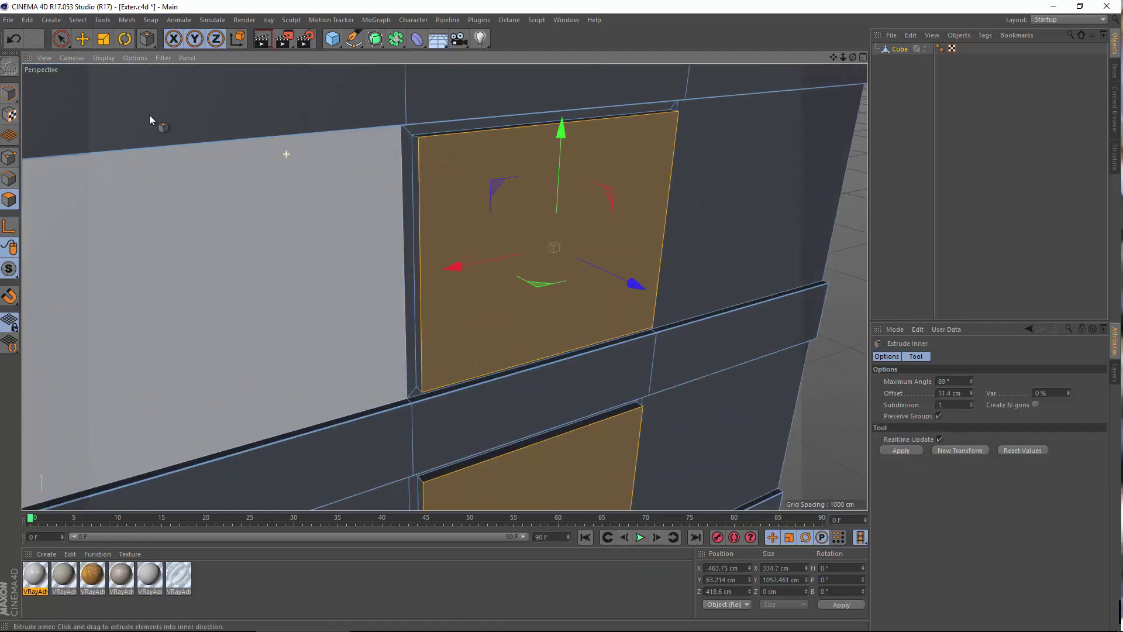
# Convert the panel selection to its outline edges and bevel them by 0.88 cm with 3 subdivisions.
pyautogui.keyDown('ctrl'); pyautogui.click(8, 184); pyautogui.keyUp('ctrl')
pyautogui.keyDown('alt'); pyautogui.moveTo(438, 186); pyautogui.dragTo(441, 266, button='middle'); pyautogui.keyUp('alt')
pyautogui.keyDown('alt'); pyautogui.moveTo(462, 299); pyautogui.dragTo(514, 316); pyautogui.keyUp('alt')
pyautogui.keyDown('alt'); pyautogui.moveTo(514, 316); pyautogui.dragTo(363, 452, button='middle'); pyautogui.keyUp('alt')
pyautogui.rightClick(415, 199)
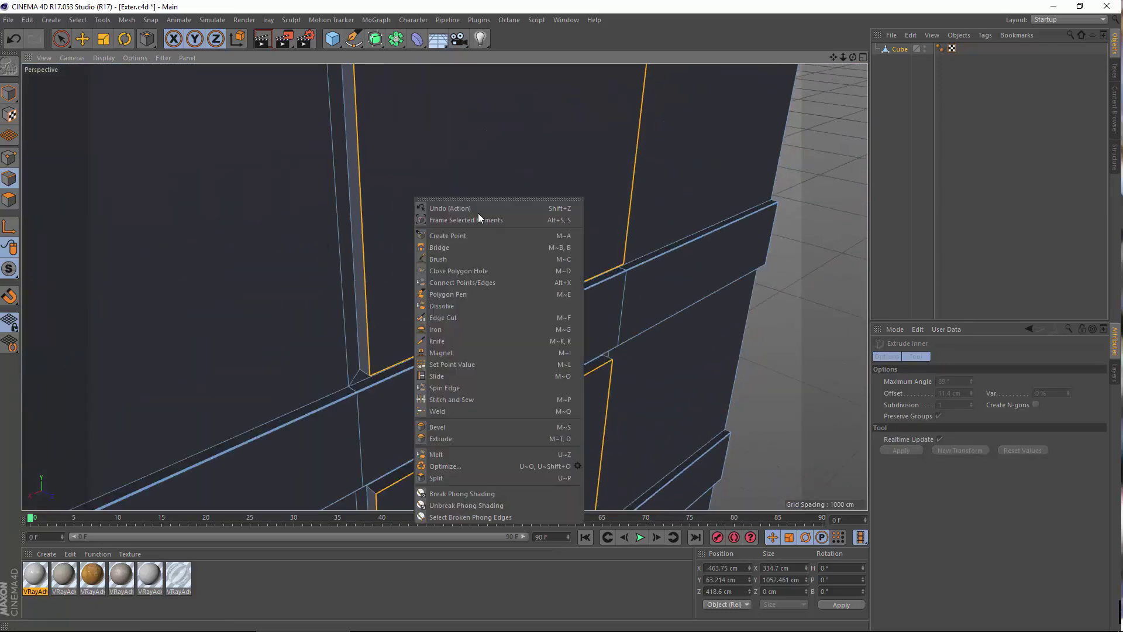
pyautogui.click(428, 427)
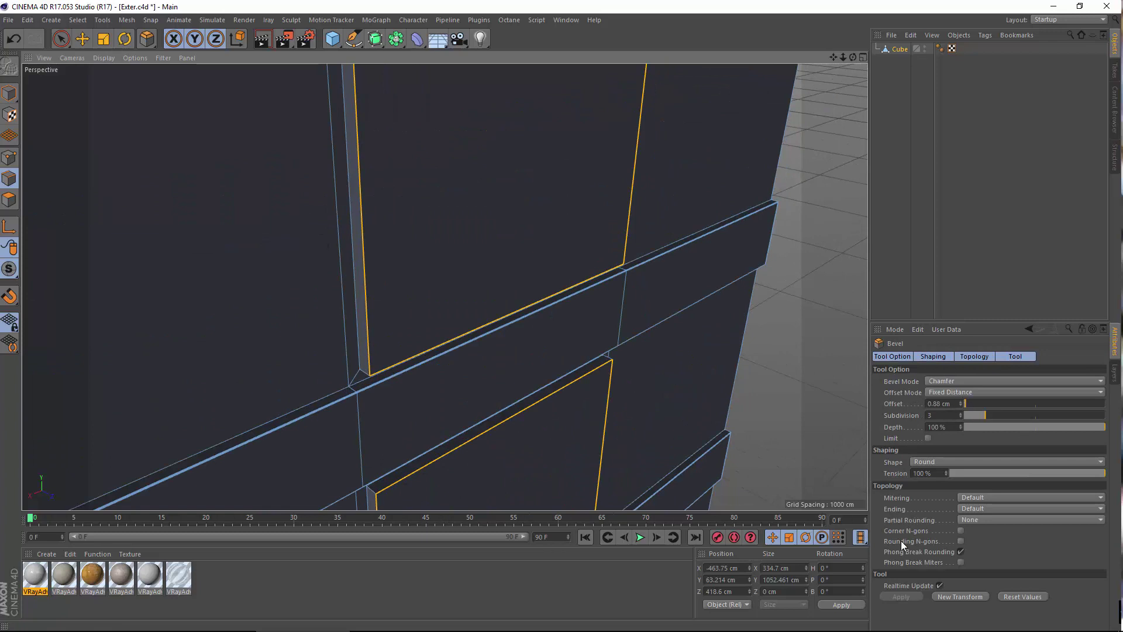
pyautogui.click(957, 595)
# Return to the three middle panel polygons and inset them with Extrude Inner by 17.1 cm.
pyautogui.scroll(5, 521, 318)
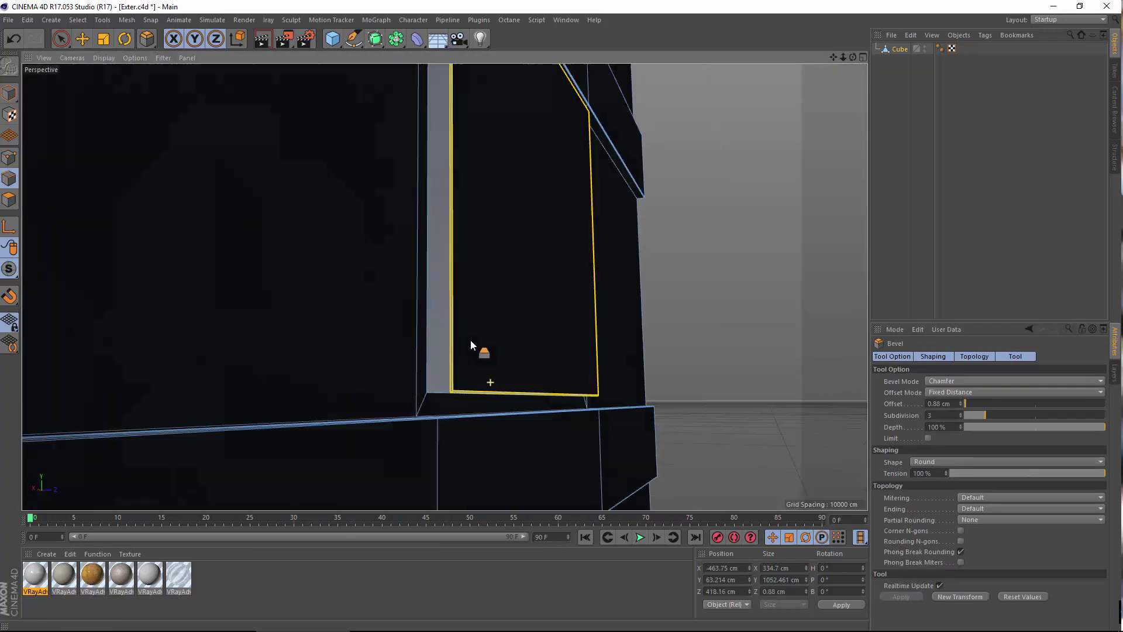
pyautogui.scroll(4, 471, 345)
pyautogui.click(9, 200)
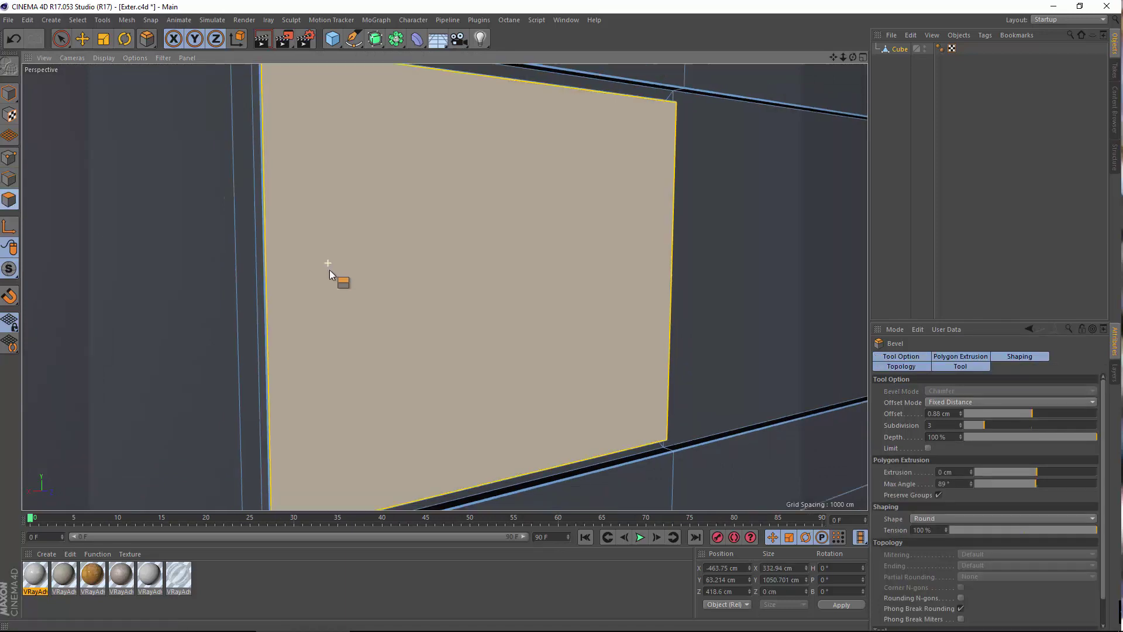
pyautogui.scroll(-3, 413, 354)
pyautogui.scroll(5, 339, 243)
pyautogui.keyDown('alt'); pyautogui.moveTo(284, 241); pyautogui.dragTo(293, 303); pyautogui.keyUp('alt')
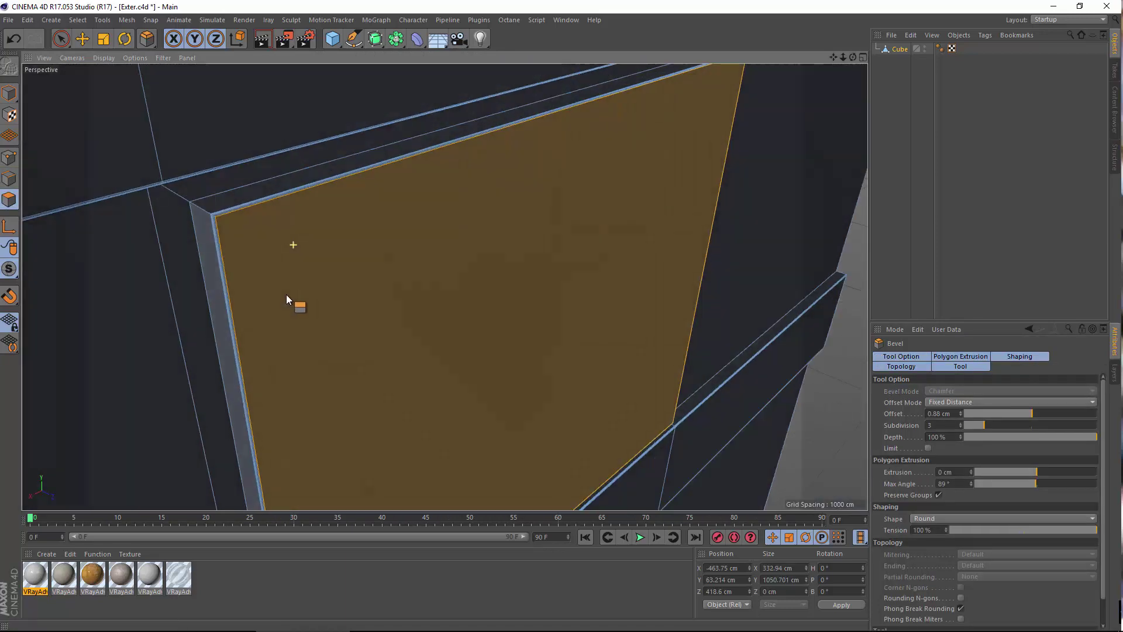
pyautogui.click(86, 38)
pyautogui.scroll(2, 263, 225)
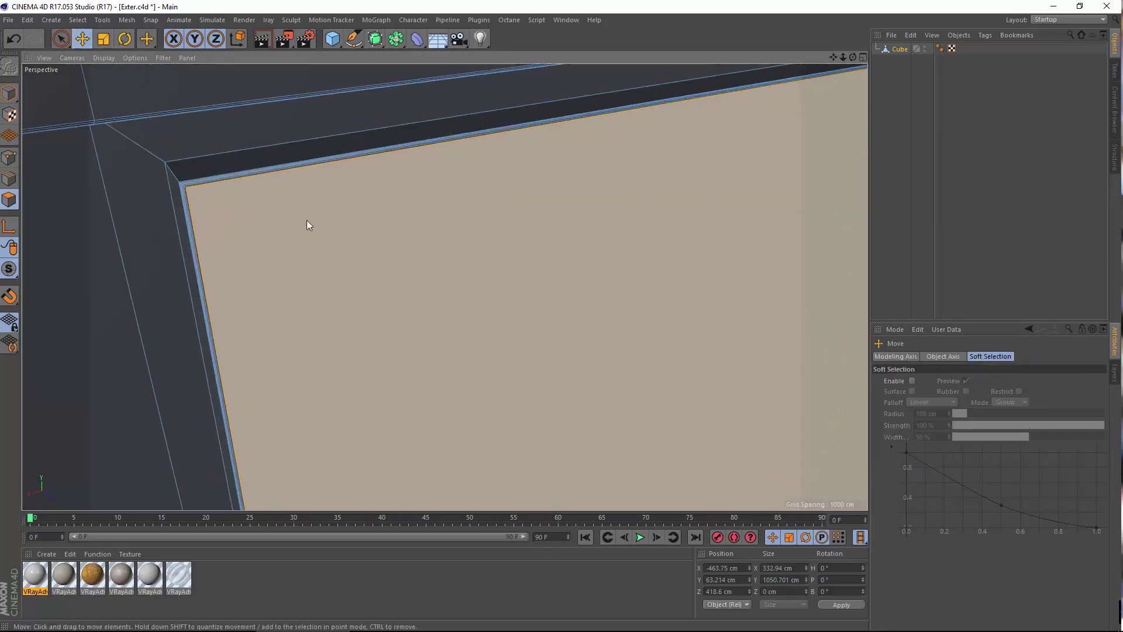
pyautogui.keyDown('alt'); pyautogui.moveTo(252, 225); pyautogui.dragTo(485, 234); pyautogui.keyUp('alt')
pyautogui.rightClick(540, 168)
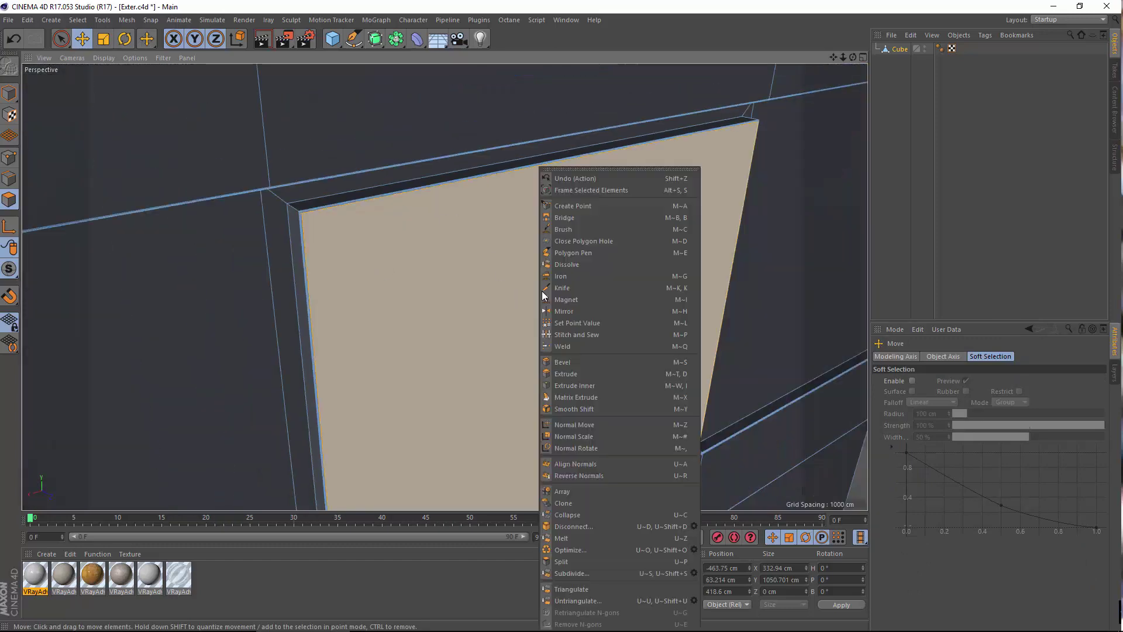
pyautogui.click(584, 388)
pyautogui.moveTo(576, 359); pyautogui.dragTo(622, 358)
# Extrude the inset middle panels inward with an offset of -4.2 cm to recess the window panes.
pyautogui.scroll(-10, 612, 337)
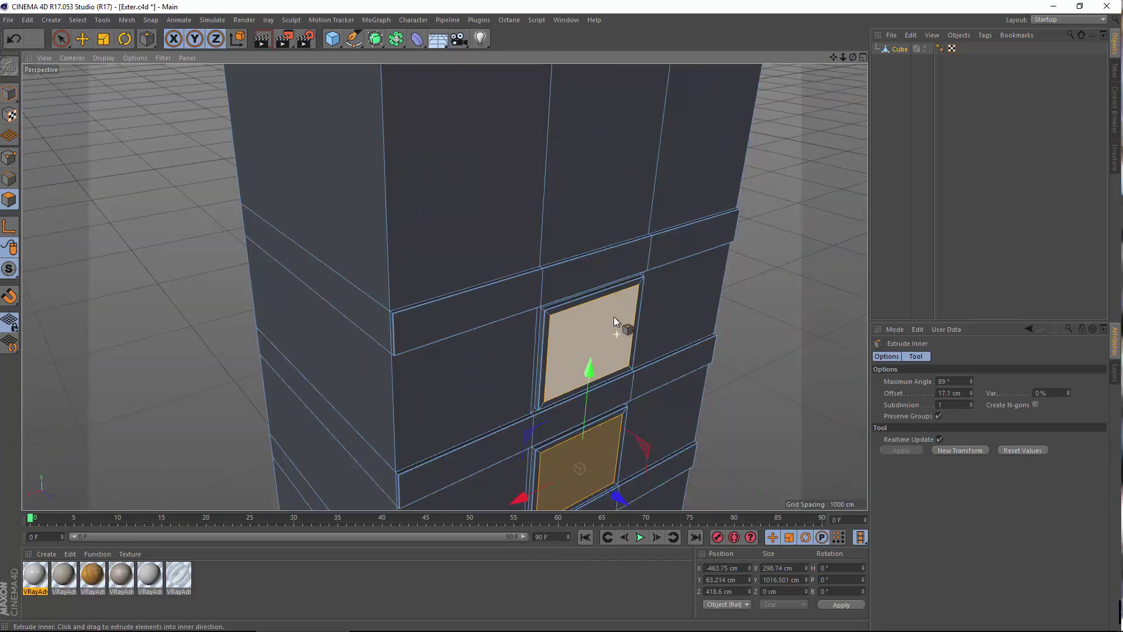
pyautogui.keyDown('alt'); pyautogui.moveTo(559, 261); pyautogui.dragTo(468, 149, button='middle'); pyautogui.keyUp('alt')
pyautogui.scroll(10, 468, 148)
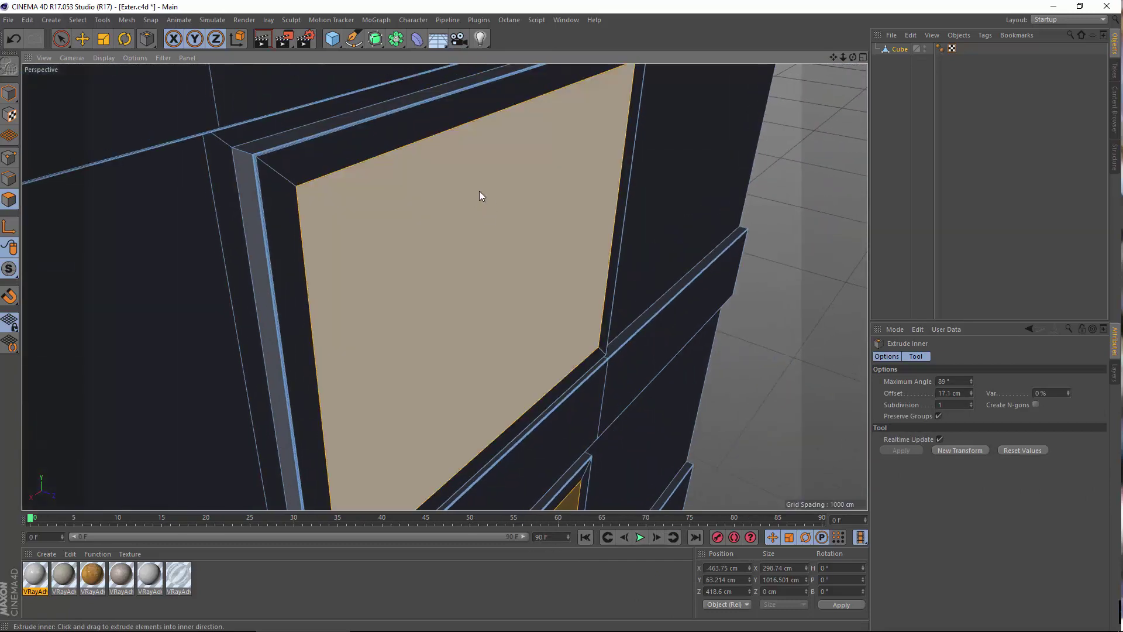
pyautogui.rightClick(479, 191)
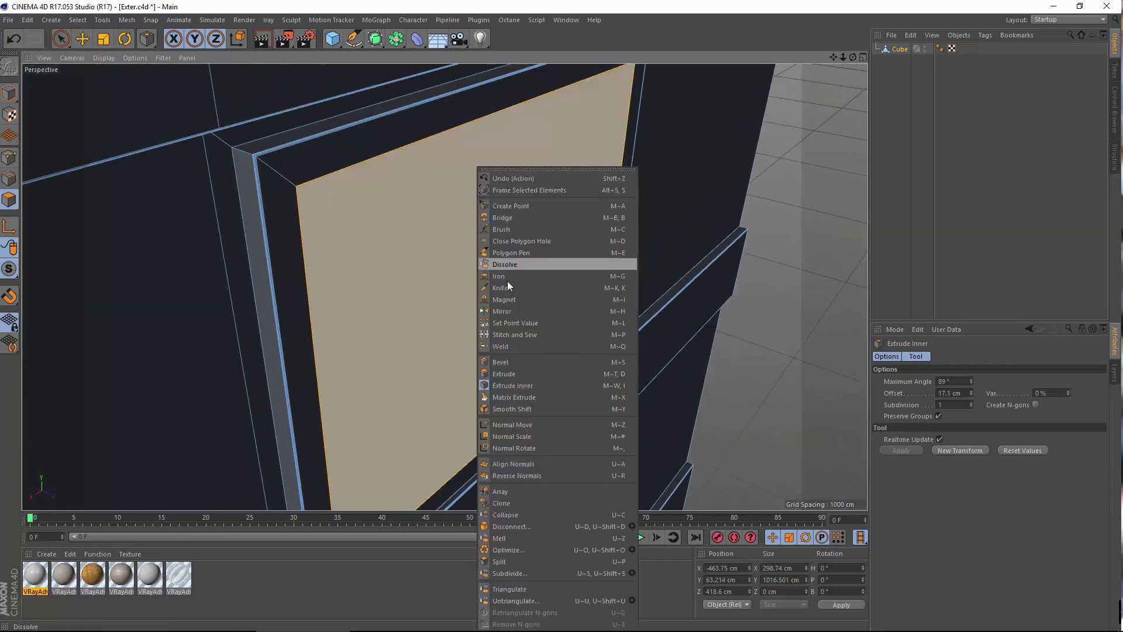
pyautogui.click(515, 372)
pyautogui.moveTo(532, 326); pyautogui.dragTo(512, 326)
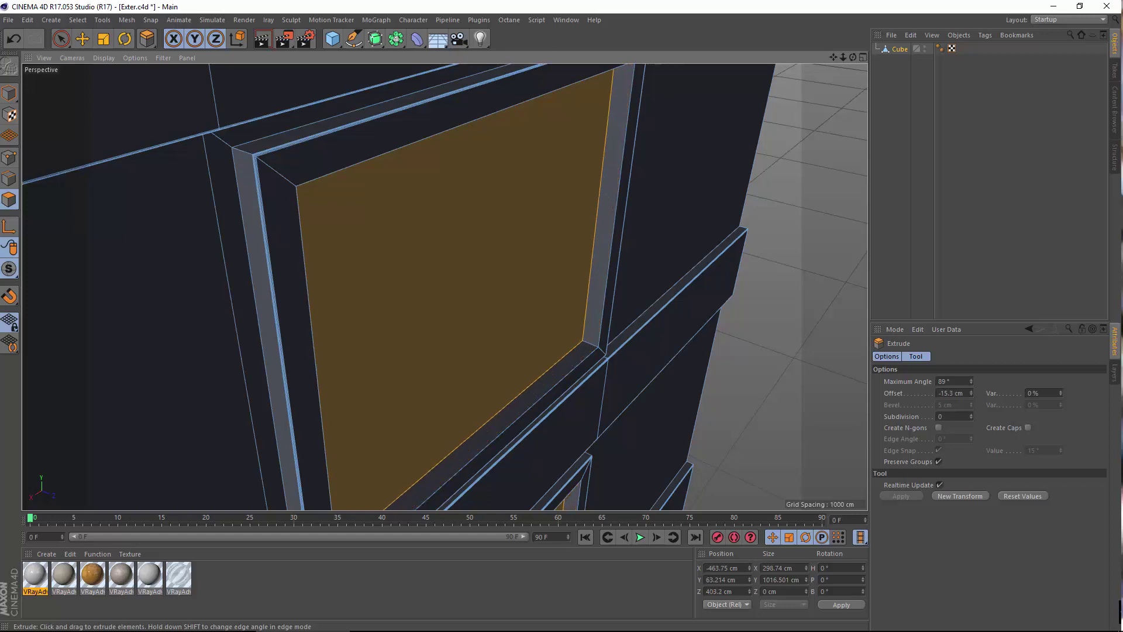
# Examine the three framed, recessed window panels on the front face from several angles and distances.
pyautogui.keyDown('alt'); pyautogui.moveTo(510, 293); pyautogui.dragTo(438, 307, button='right'); pyautogui.keyUp('alt')
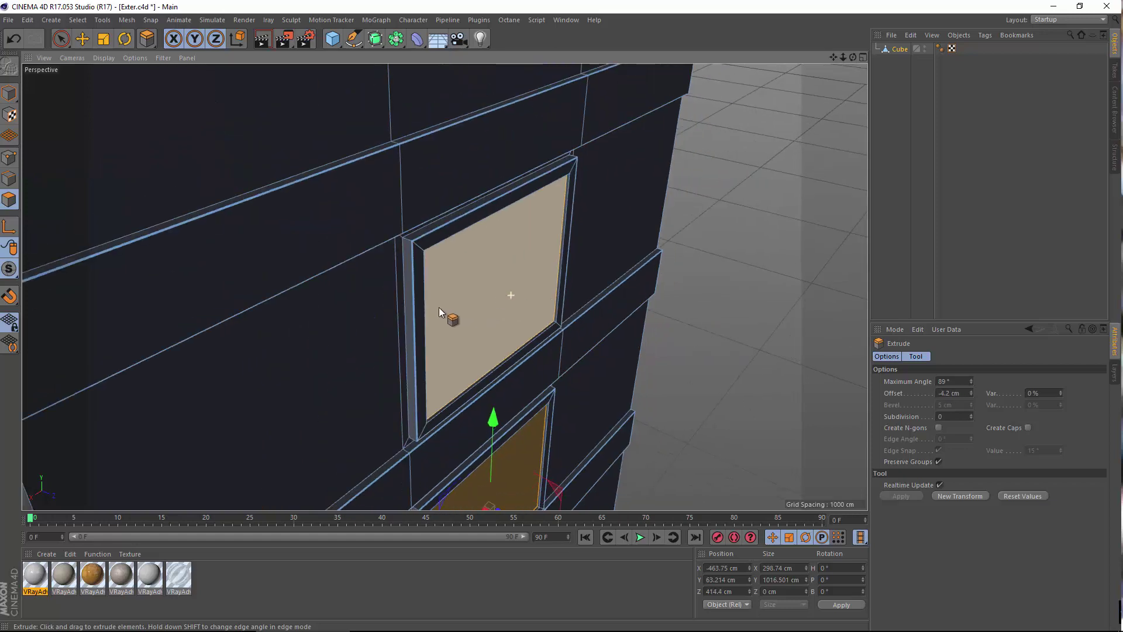
pyautogui.keyDown('alt'); pyautogui.moveTo(439, 307); pyautogui.dragTo(316, 301); pyautogui.keyUp('alt')
pyautogui.keyDown('alt'); pyautogui.moveTo(451, 297); pyautogui.dragTo(426, 123, button='middle'); pyautogui.keyUp('alt')
pyautogui.keyDown('alt'); pyautogui.moveTo(426, 123); pyautogui.dragTo(383, 234, button='right'); pyautogui.keyUp('alt')
pyautogui.keyDown('alt'); pyautogui.moveTo(384, 233); pyautogui.dragTo(443, 226); pyautogui.keyUp('alt')
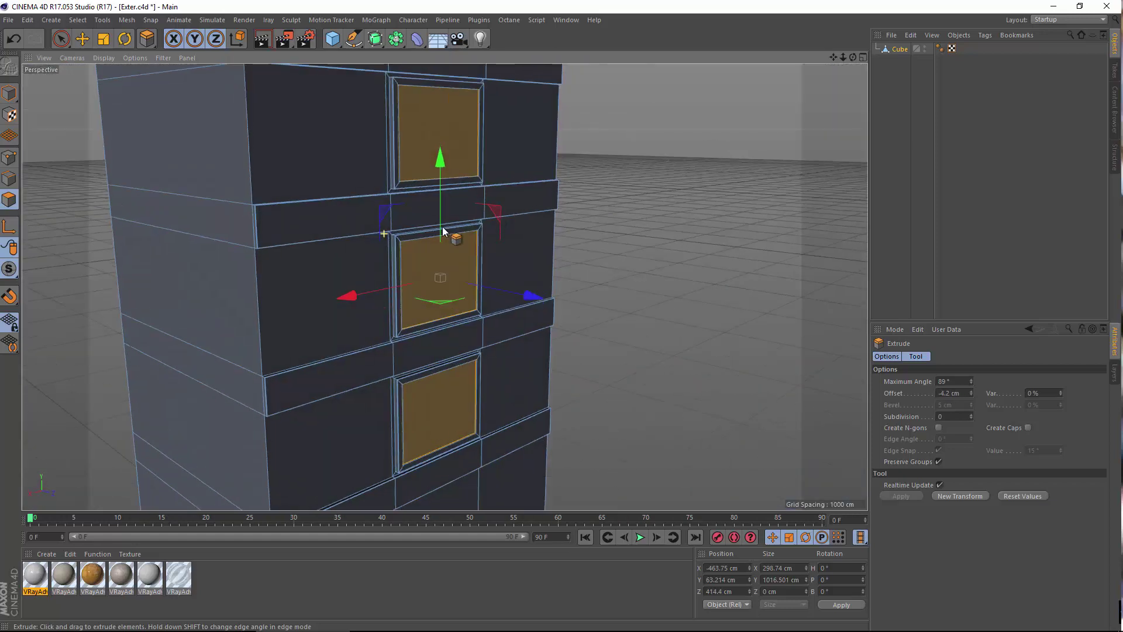
pyautogui.keyDown('alt'); pyautogui.moveTo(447, 286); pyautogui.dragTo(487, 162, button='middle'); pyautogui.keyUp('alt')
pyautogui.scroll(3, 489, 163)
pyautogui.keyDown('alt'); pyautogui.moveTo(489, 163); pyautogui.dragTo(439, 321); pyautogui.keyUp('alt')
pyautogui.keyDown('alt'); pyautogui.moveTo(544, 170); pyautogui.dragTo(462, 280, button='middle'); pyautogui.keyUp('alt')
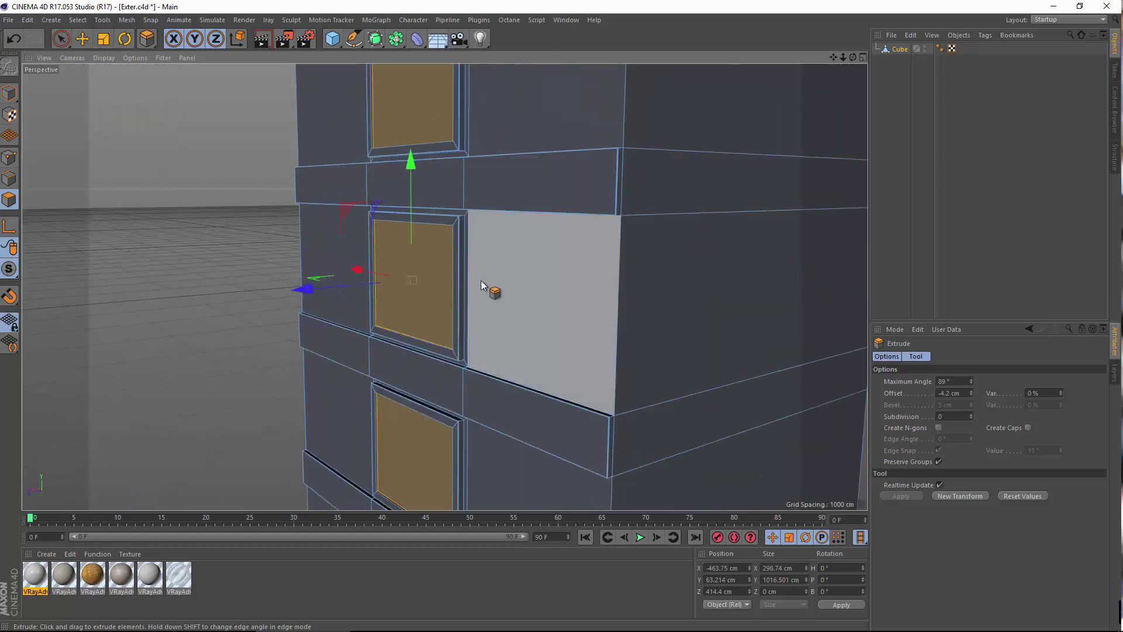
pyautogui.keyDown('alt'); pyautogui.moveTo(394, 284); pyautogui.dragTo(491, 299, button='right'); pyautogui.keyUp('alt')
pyautogui.keyDown('alt'); pyautogui.moveTo(447, 286); pyautogui.dragTo(463, 336); pyautogui.keyUp('alt')
pyautogui.keyDown('alt'); pyautogui.moveTo(467, 323); pyautogui.dragTo(455, 196, button='right'); pyautogui.keyUp('alt')
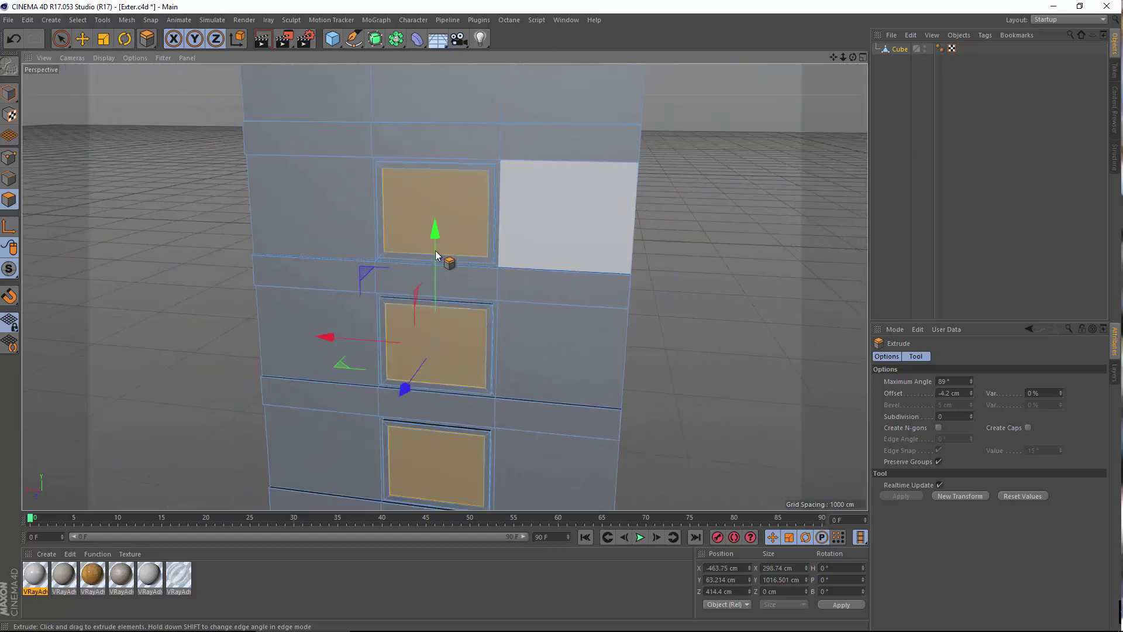
pyautogui.keyDown('alt'); pyautogui.moveTo(437, 252); pyautogui.dragTo(561, 299); pyautogui.keyUp('alt')
pyautogui.keyDown('alt'); pyautogui.moveTo(392, 199); pyautogui.dragTo(418, 224, button='right'); pyautogui.keyUp('alt')
pyautogui.keyDown('alt'); pyautogui.moveTo(409, 228); pyautogui.dragTo(441, 199); pyautogui.keyUp('alt')
pyautogui.keyDown('alt'); pyautogui.moveTo(401, 198); pyautogui.dragTo(405, 234, button='right'); pyautogui.keyUp('alt')
pyautogui.keyDown('alt'); pyautogui.moveTo(406, 234); pyautogui.dragTo(300, 277); pyautogui.keyUp('alt')
pyautogui.keyDown('alt'); pyautogui.moveTo(385, 240); pyautogui.dragTo(372, 166, button='middle'); pyautogui.keyUp('alt')
pyautogui.keyDown('alt'); pyautogui.moveTo(372, 166); pyautogui.dragTo(345, 275, button='right'); pyautogui.keyUp('alt')
pyautogui.keyDown('alt'); pyautogui.moveTo(346, 275); pyautogui.dragTo(351, 234); pyautogui.keyUp('alt')
# Undo the extrusions, edge bevel and both insets made on the three middle panels.
pyautogui.click(15, 37)
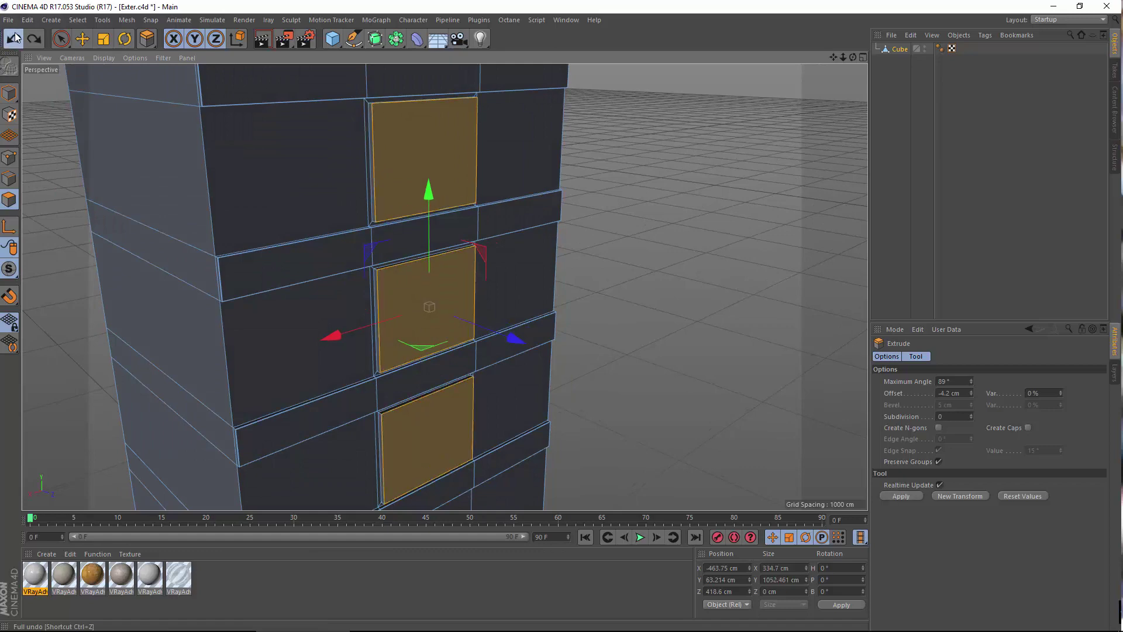
pyautogui.click(16, 38)
pyautogui.scroll(5, 338, 170)
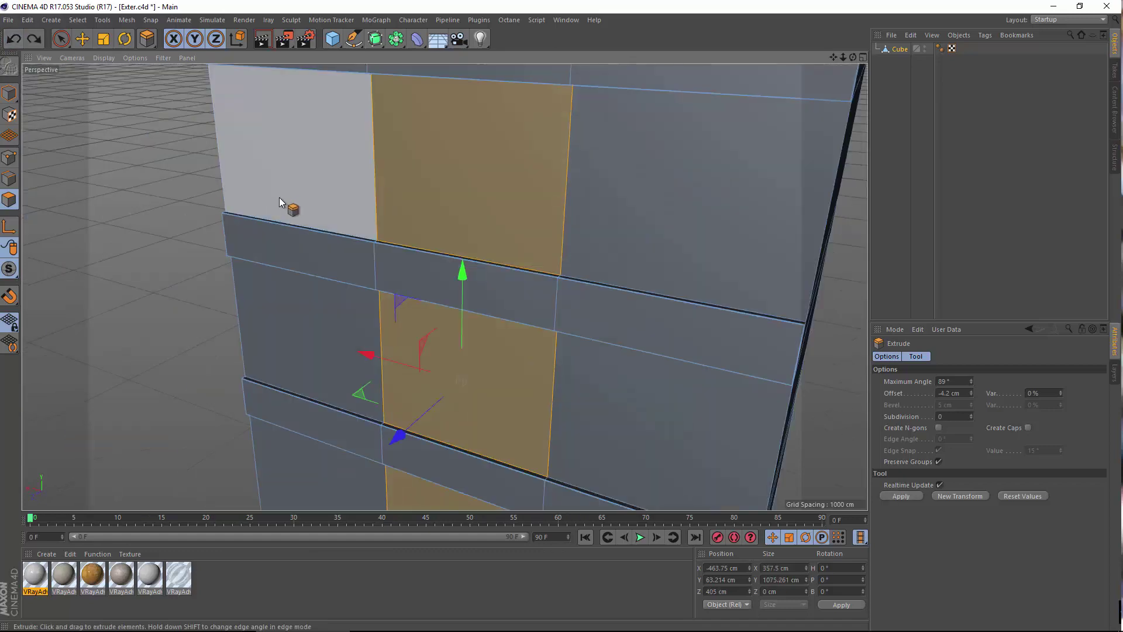
pyautogui.scroll(-5, 416, 191)
# Add the outer panels of the three floors to the selection so all nine front-face panels between the bands are selected.
pyautogui.keyDown('alt'); pyautogui.moveTo(414, 253); pyautogui.dragTo(504, 236); pyautogui.keyUp('alt')
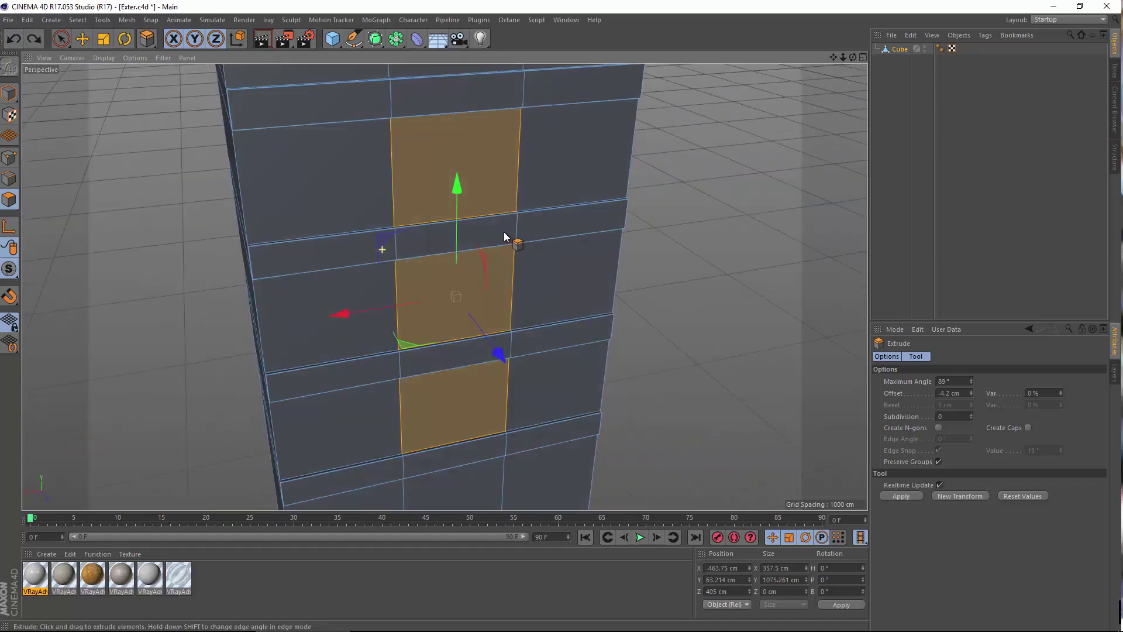
pyautogui.keyDown('shift'); pyautogui.click(571, 183); pyautogui.keyUp('shift')
pyautogui.keyDown('shift'); pyautogui.click(298, 184); pyautogui.keyUp('shift')
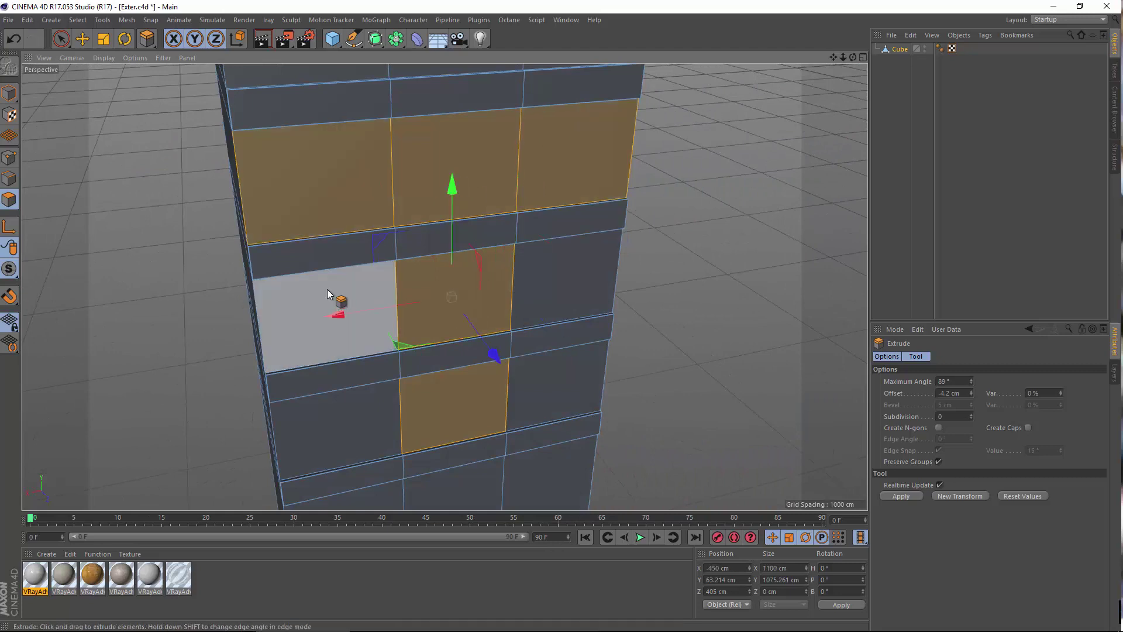
pyautogui.keyDown('shift'); pyautogui.click(327, 289); pyautogui.keyUp('shift')
pyautogui.keyDown('shift'); pyautogui.click(561, 298); pyautogui.keyUp('shift')
pyautogui.keyDown('shift'); pyautogui.click(502, 383); pyautogui.keyUp('shift')
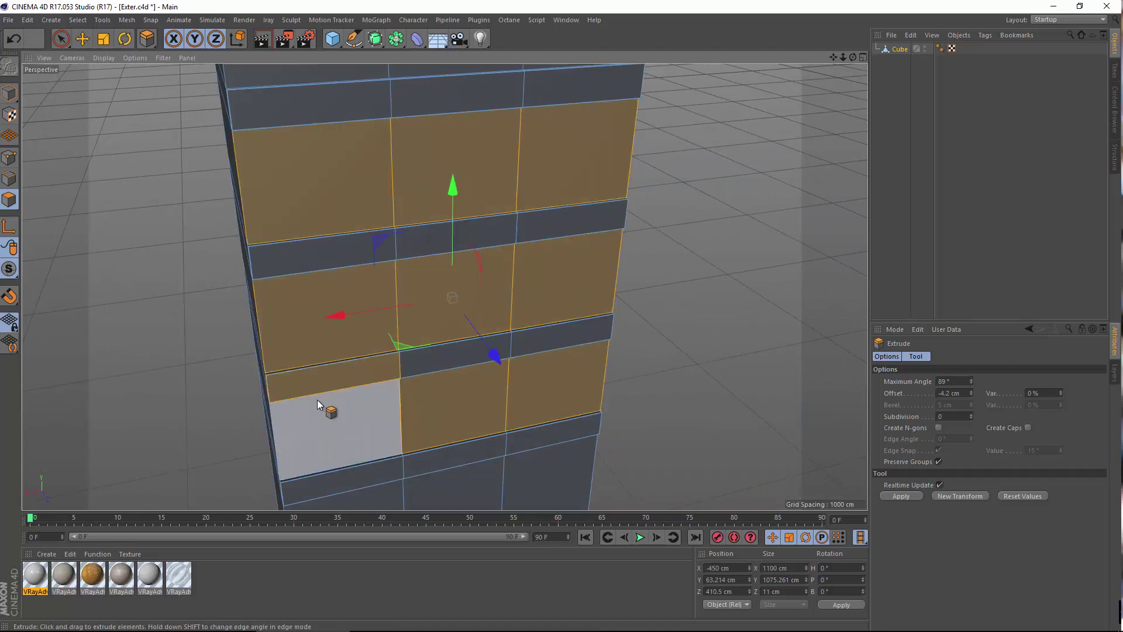
# Try to inset the nine selected panels with Extrude Inner by 41 cm as preserved groups, and undo it.
pyautogui.rightClick(431, 324)
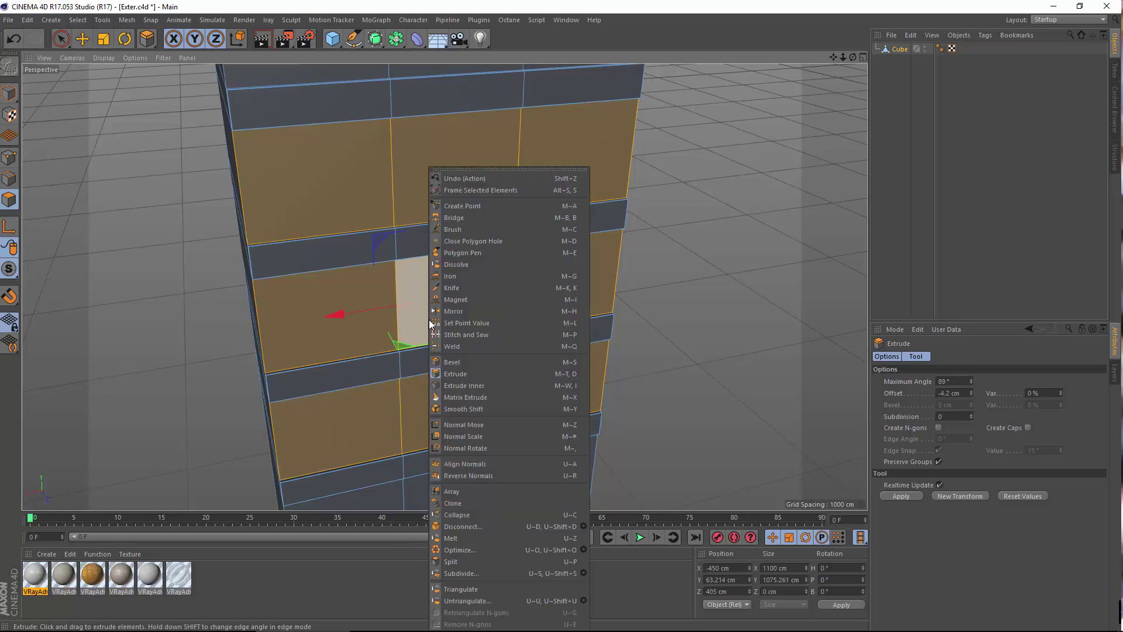
pyautogui.click(464, 387)
pyautogui.moveTo(476, 367); pyautogui.dragTo(570, 215)
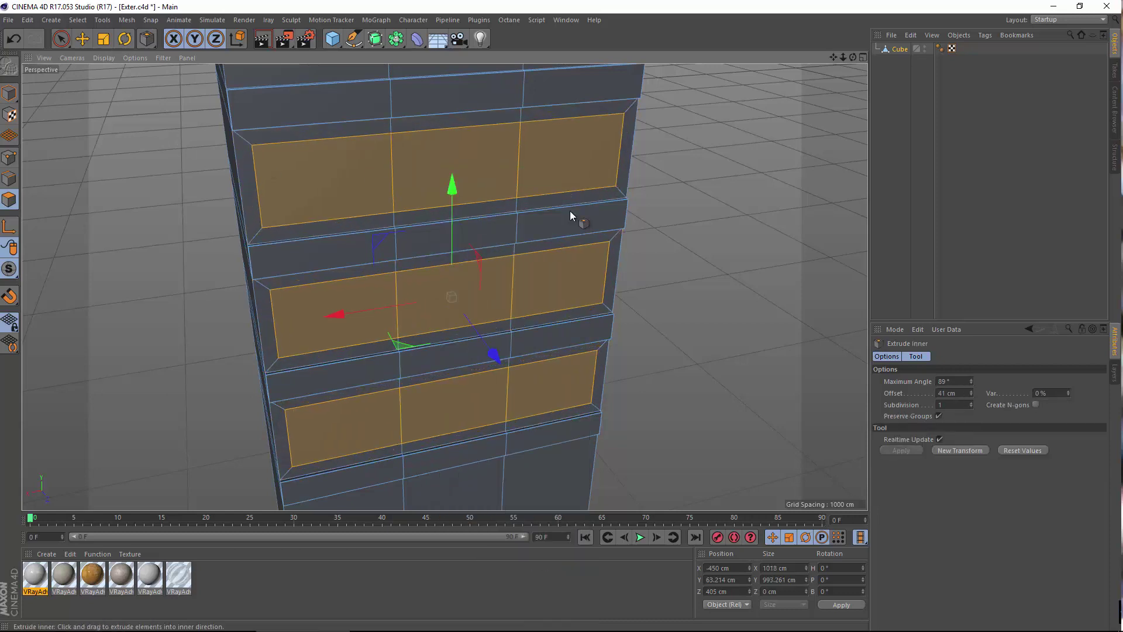
pyautogui.click(12, 40)
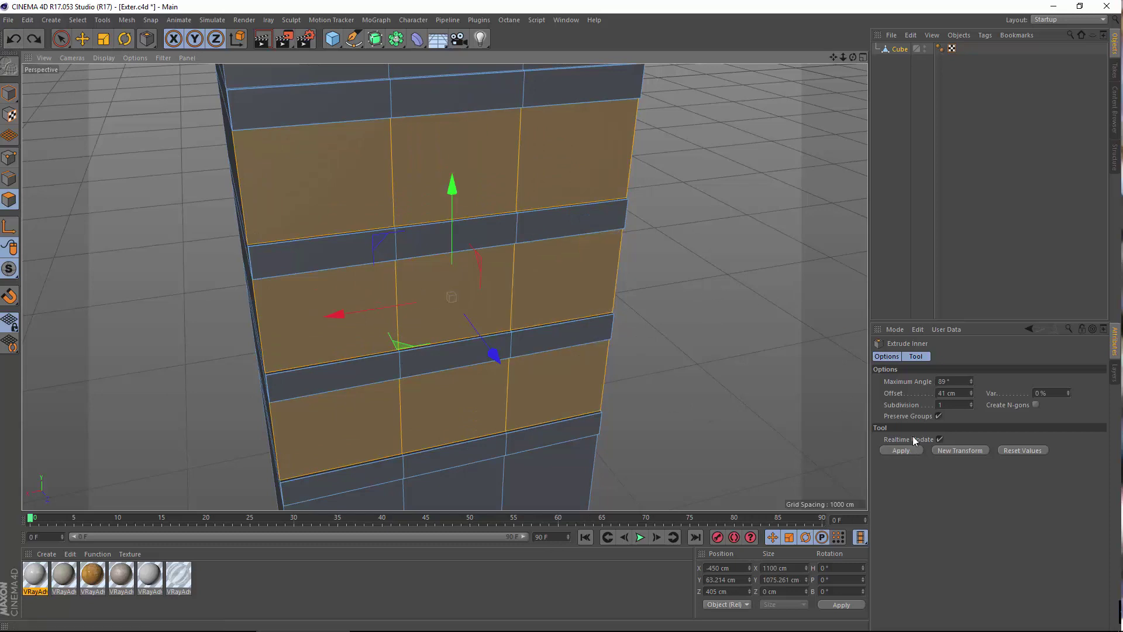
# Turn off Preserve Groups for Extrude Inner and inset each of the nine panels individually by 38 cm.
pyautogui.click(938, 416)
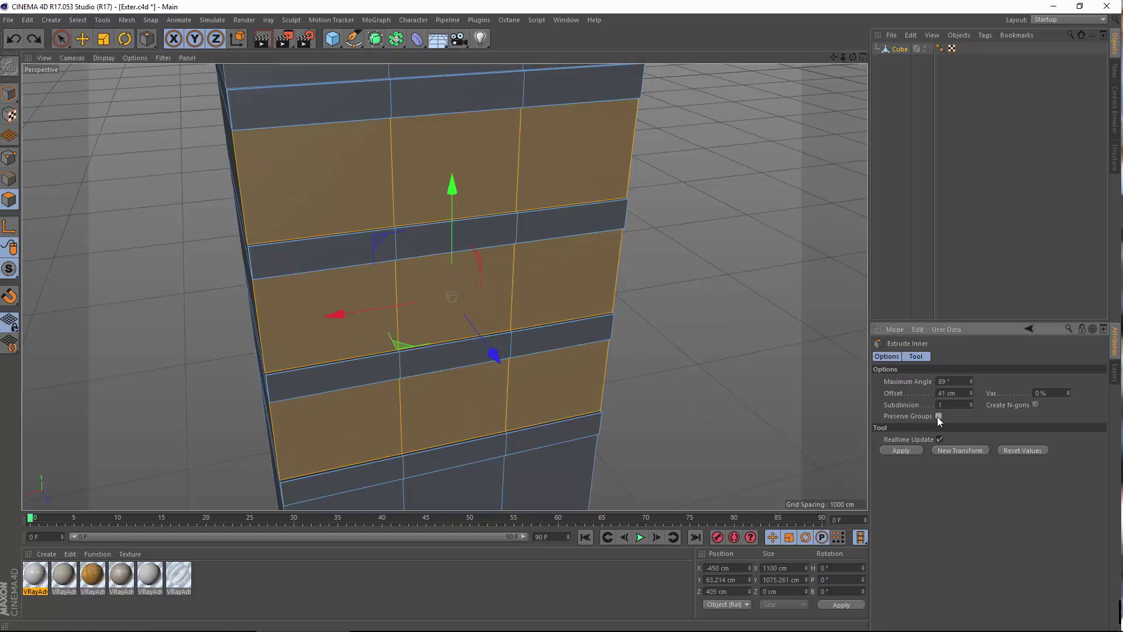
pyautogui.rightClick(449, 261)
pyautogui.click(481, 385)
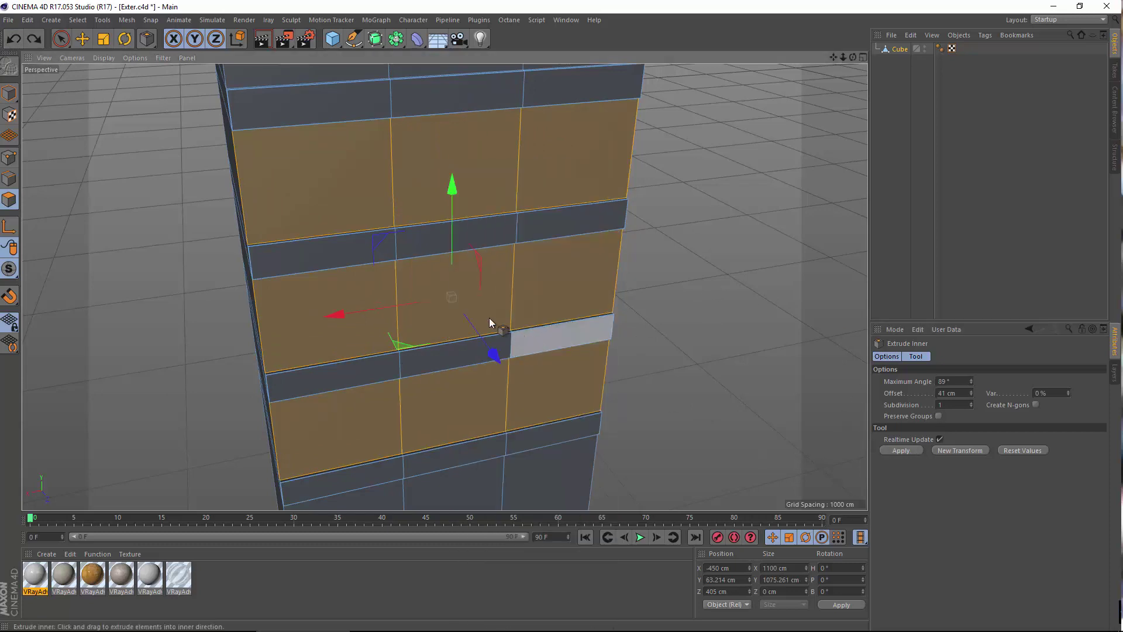
pyautogui.moveTo(489, 317); pyautogui.dragTo(532, 319)
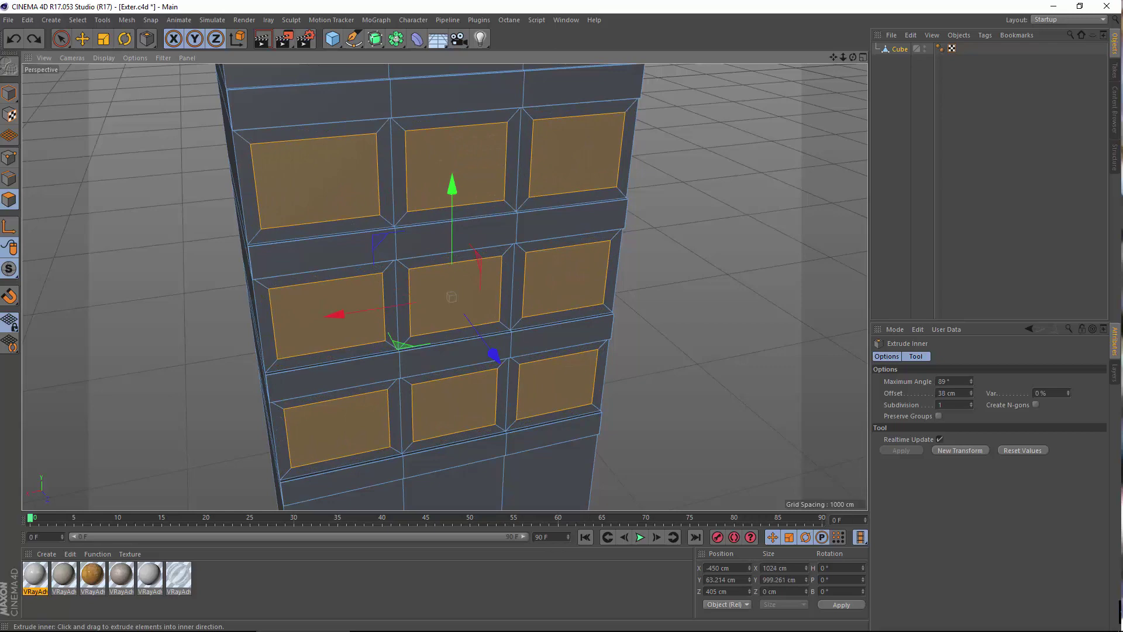
# Extrude the nine inset panels on the front face outward by 10 cm.
pyautogui.keyDown('alt'); pyautogui.moveTo(347, 125); pyautogui.dragTo(298, 205); pyautogui.keyUp('alt')
pyautogui.rightClick(298, 205)
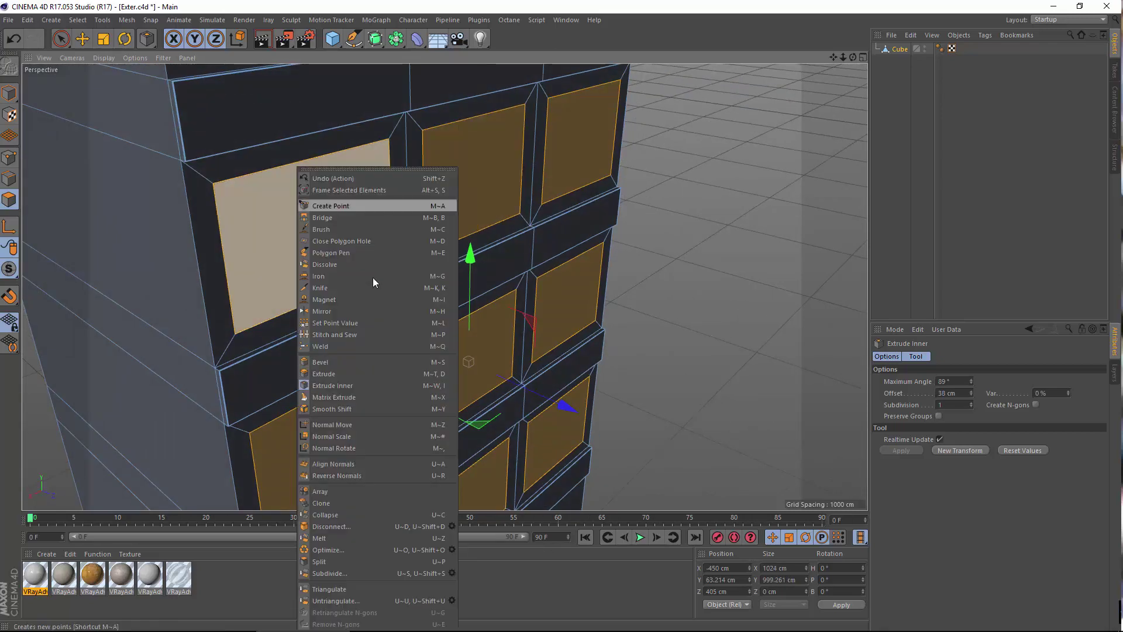
pyautogui.click(326, 376)
pyautogui.scroll(3, 385, 303)
pyautogui.keyDown('alt'); pyautogui.moveTo(385, 303); pyautogui.dragTo(422, 300, button='middle'); pyautogui.keyUp('alt')
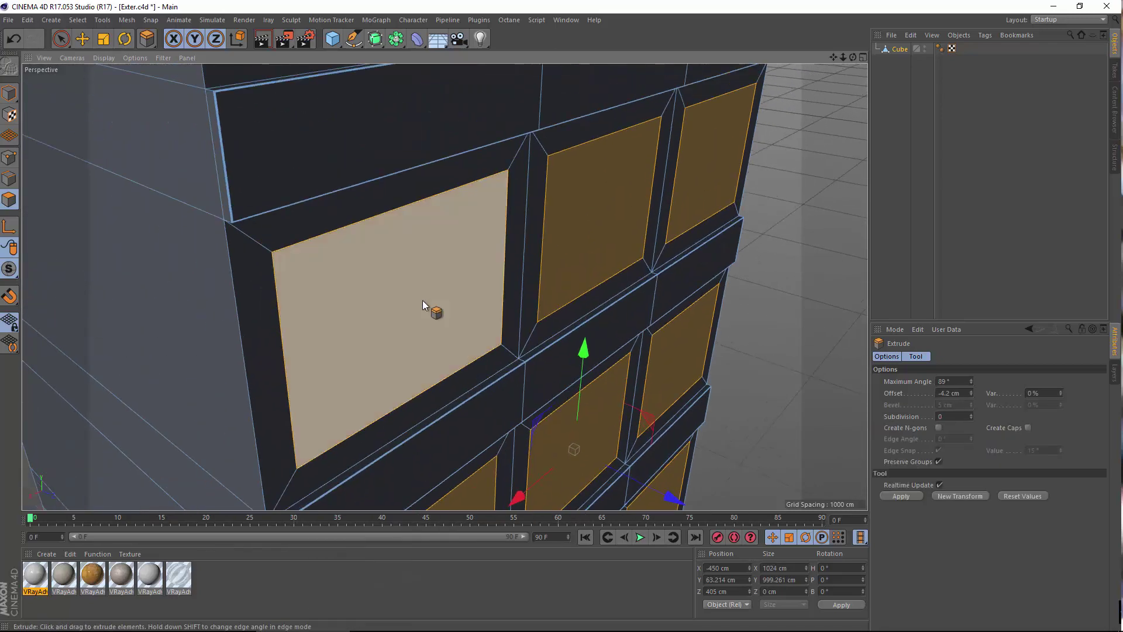
pyautogui.moveTo(422, 301); pyautogui.dragTo(444, 300)
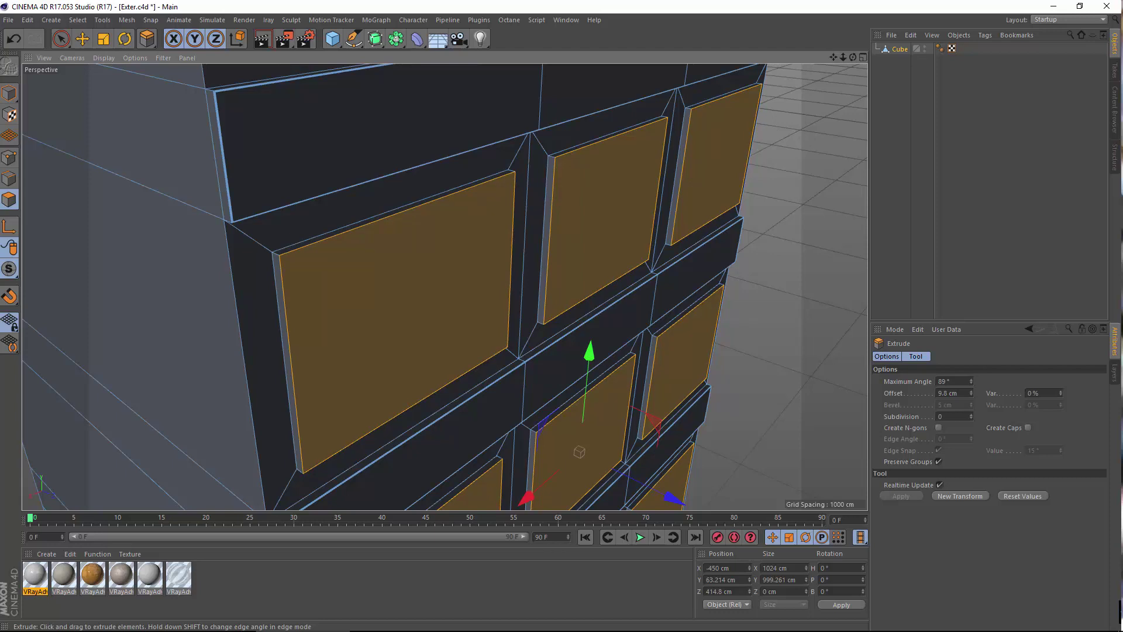
pyautogui.scroll(4, 339, 284)
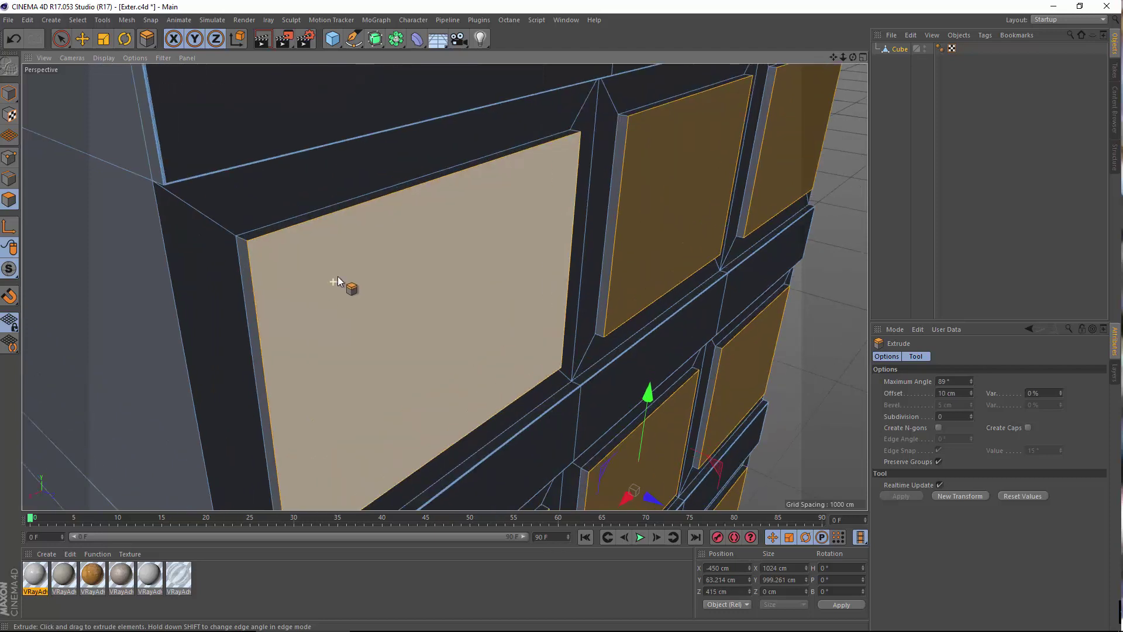
# In edge mode, bevel the outline edges of the nine raised panels with a 0.88 cm offset and 3 subdivisions.
pyautogui.click(9, 182)
pyautogui.scroll(-6, 381, 257)
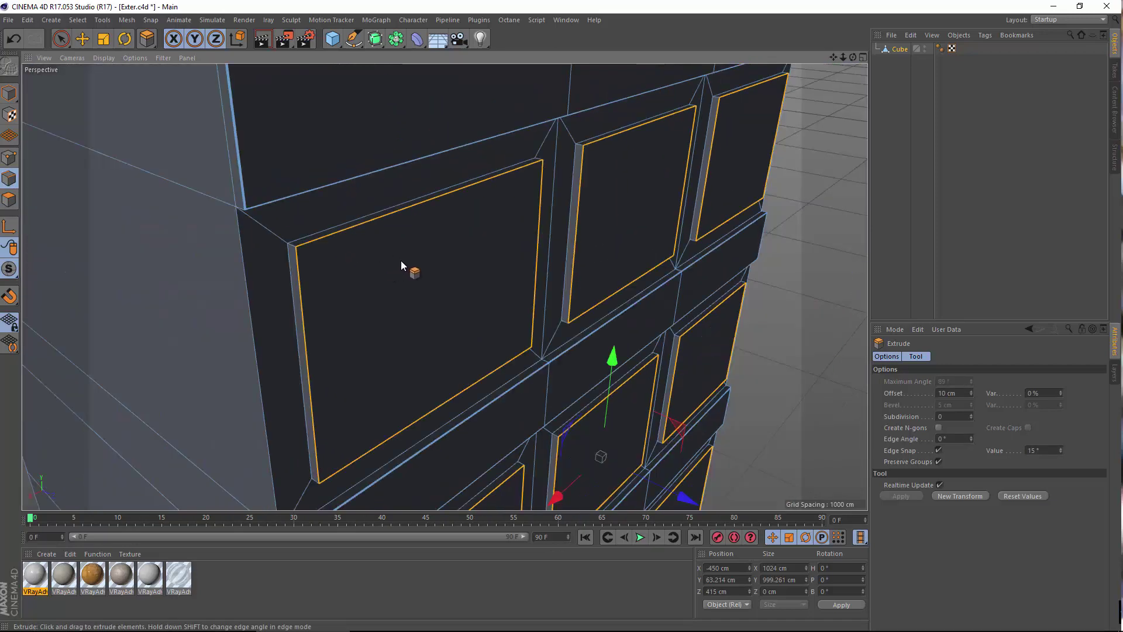
pyautogui.scroll(4, 391, 271)
pyautogui.scroll(3, 390, 272)
pyautogui.rightClick(357, 315)
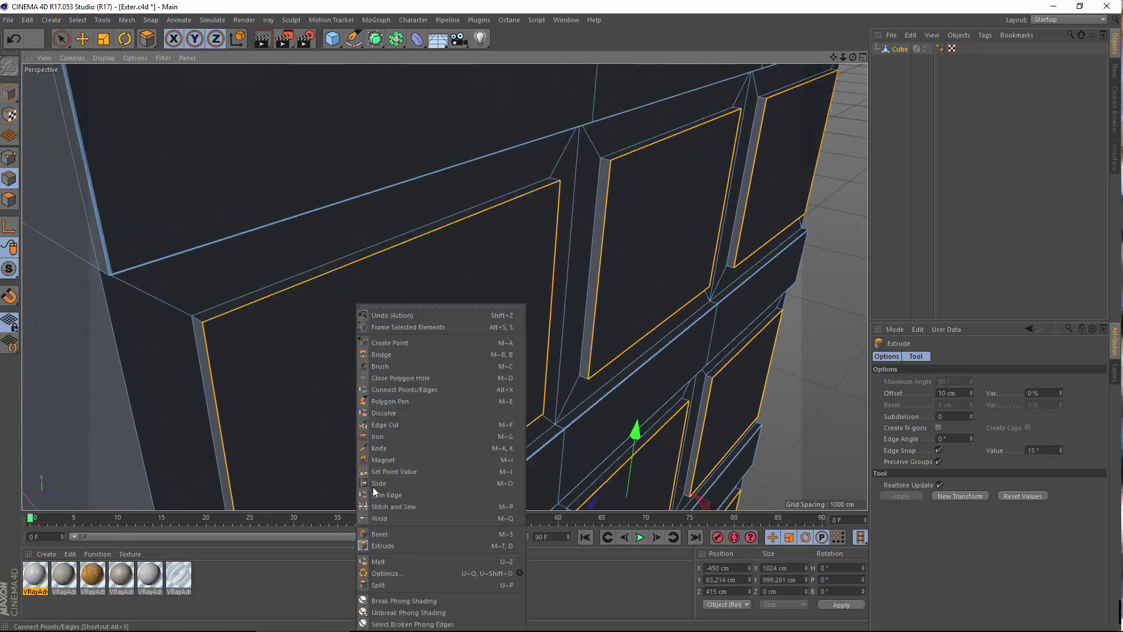
pyautogui.click(380, 534)
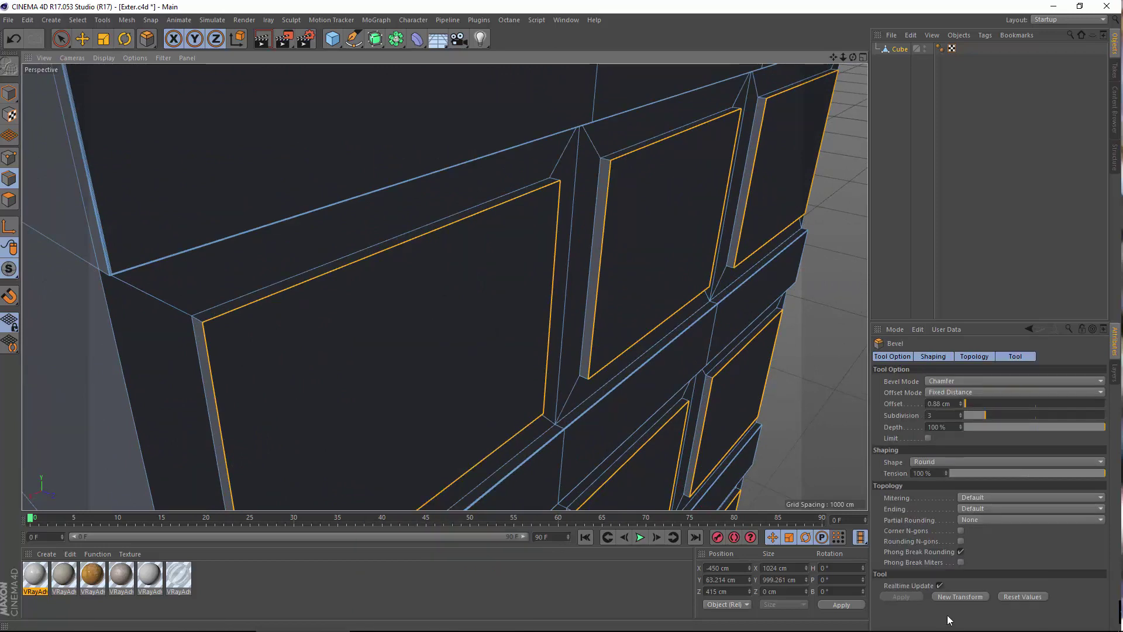
pyautogui.click(960, 596)
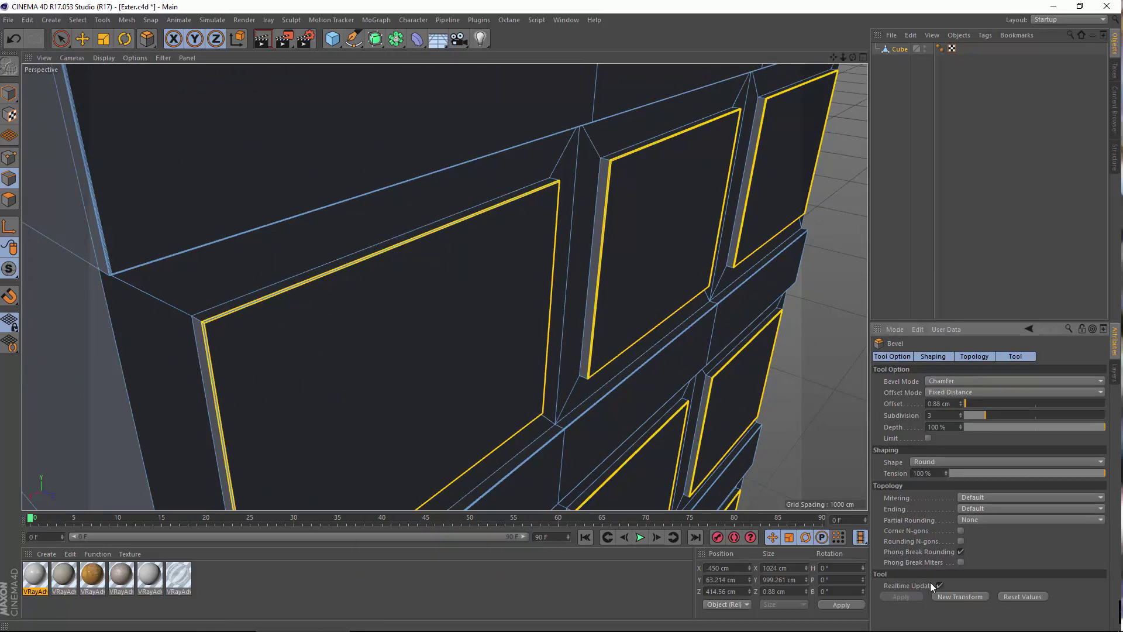
# Return to polygon mode and inset the nine panel faces individually by 10.1 cm with Extrude Inner.
pyautogui.click(9, 202)
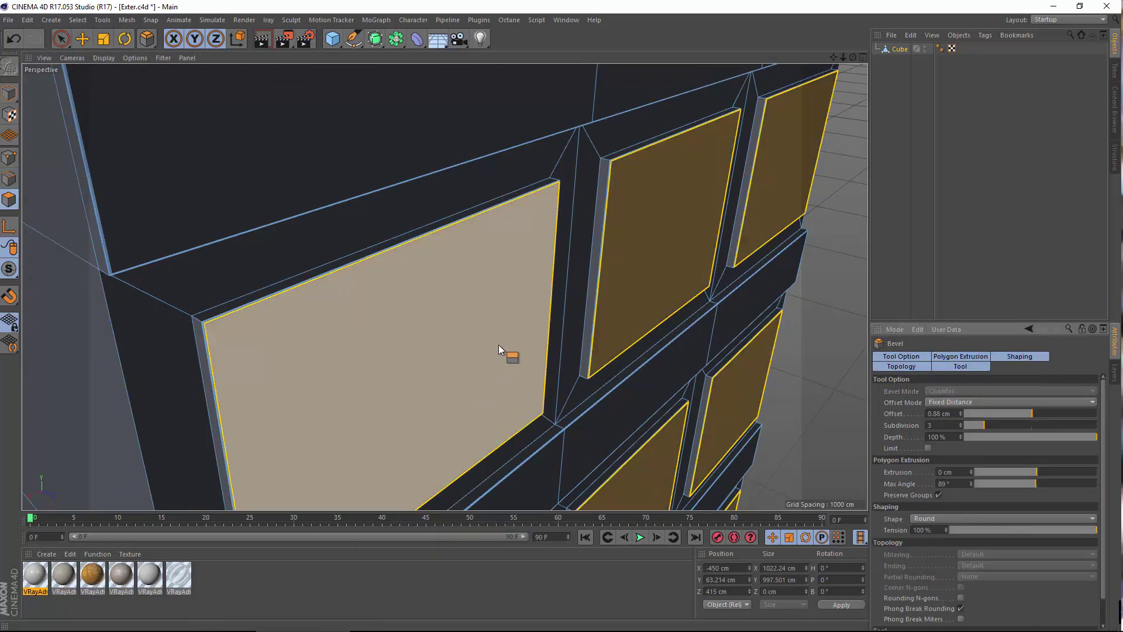
pyautogui.rightClick(499, 344)
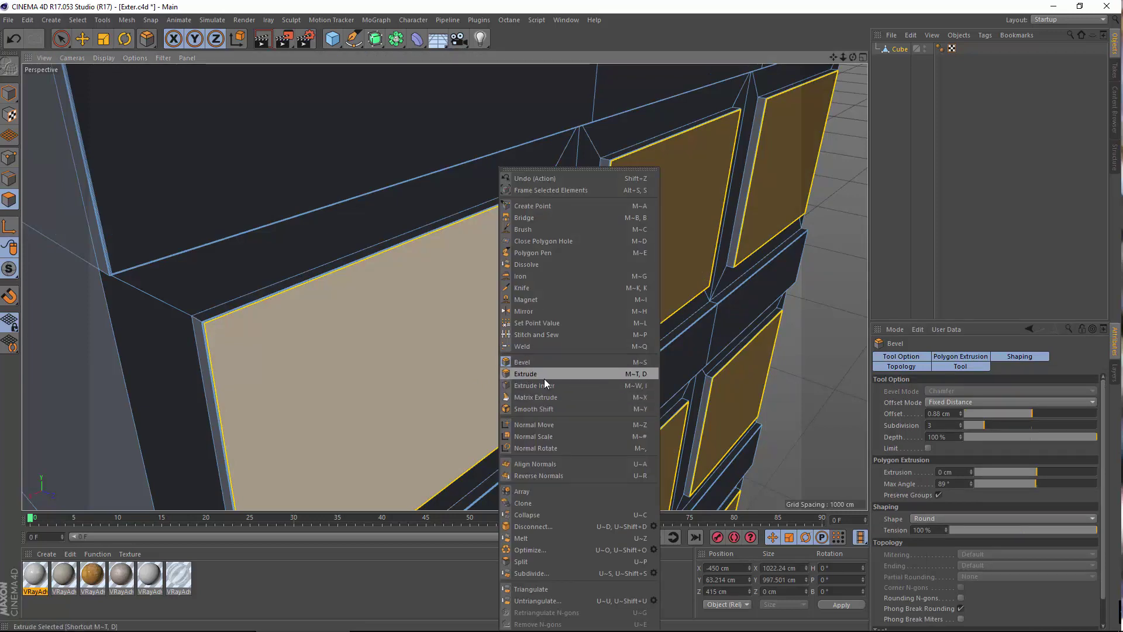
pyautogui.click(544, 385)
pyautogui.moveTo(544, 385); pyautogui.dragTo(561, 385)
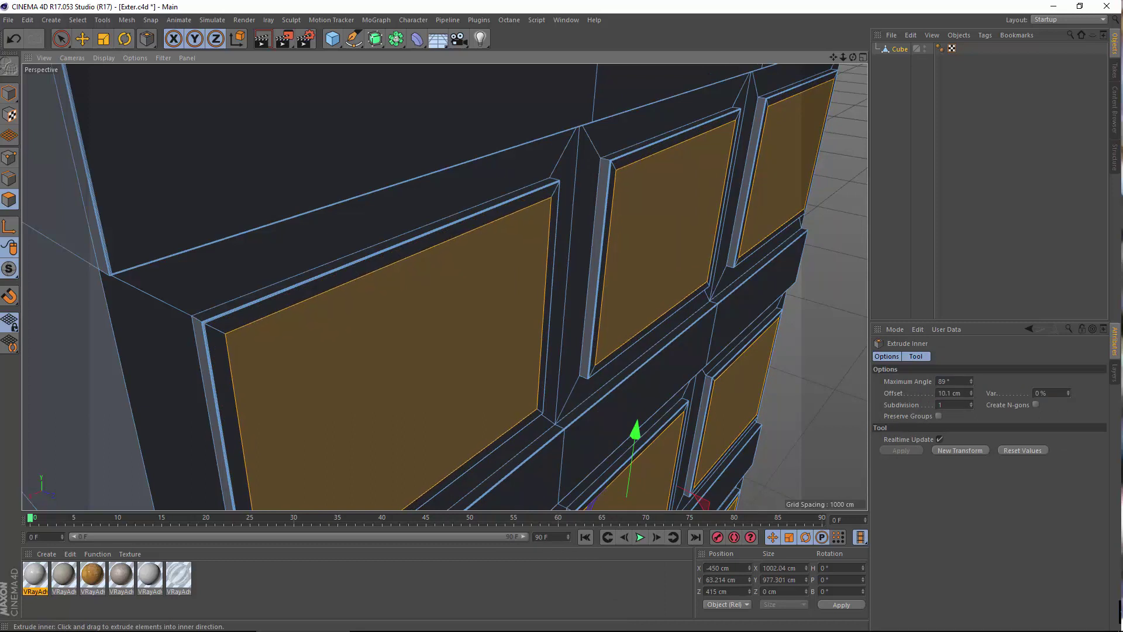
# Extrude the nine inner panel faces inward with an offset of -5 cm.
pyautogui.rightClick(440, 325)
pyautogui.click(472, 374)
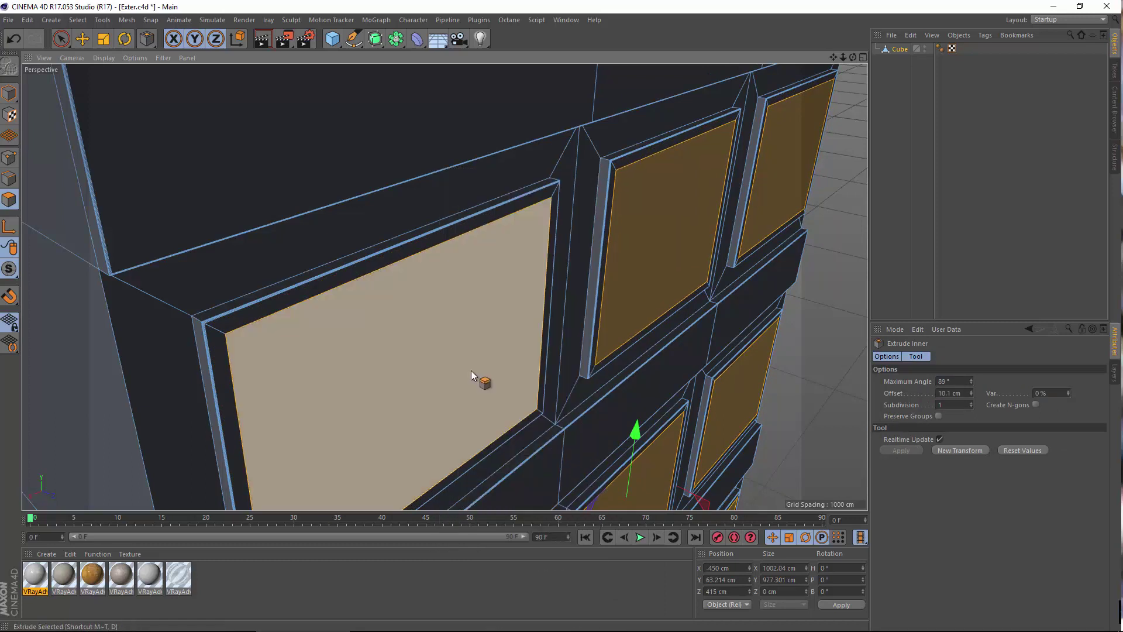
pyautogui.moveTo(450, 364); pyautogui.dragTo(429, 364)
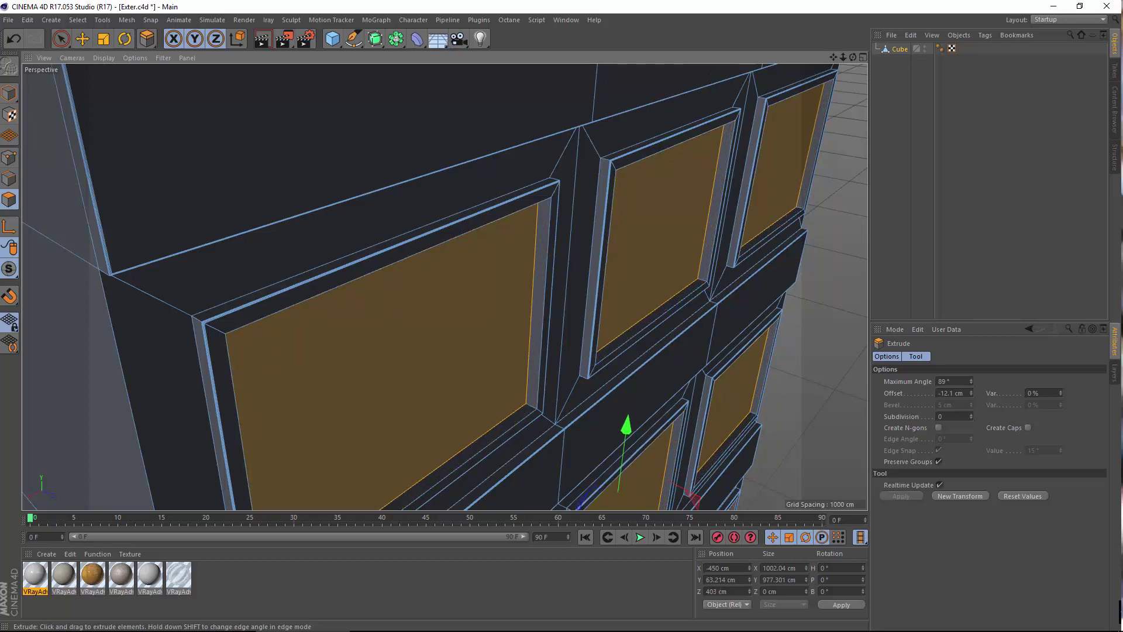
pyautogui.moveTo(433, 364); pyautogui.dragTo(435, 364)
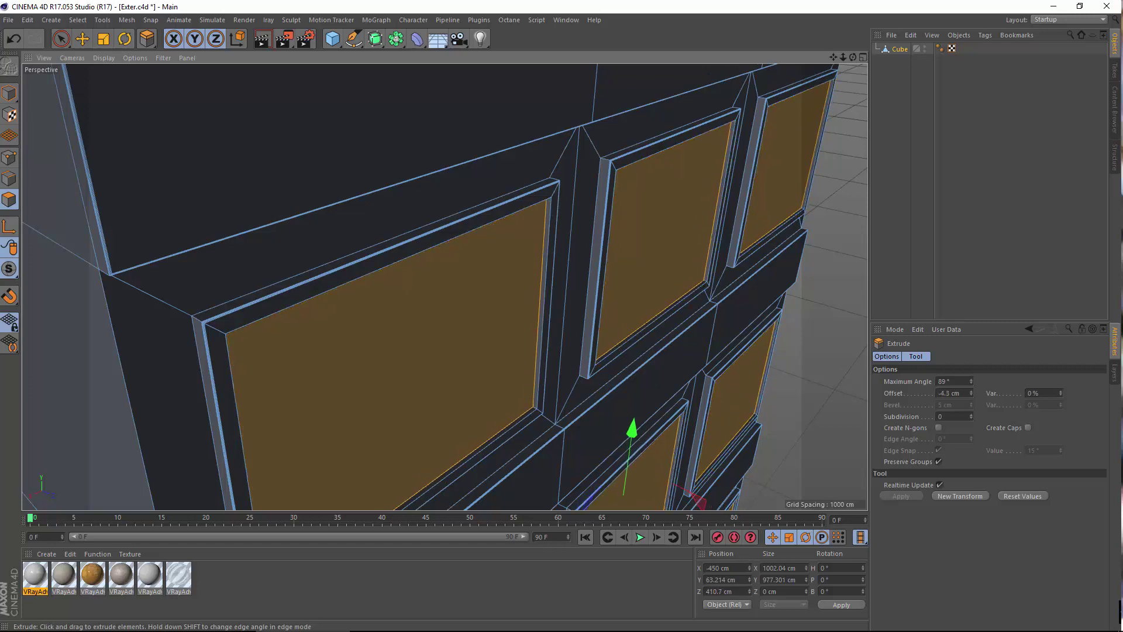
# Inspect the depth of the recessed panel faces and their frames from several angles.
pyautogui.keyDown('alt'); pyautogui.moveTo(454, 381); pyautogui.dragTo(328, 364); pyautogui.keyUp('alt')
pyautogui.keyDown('alt'); pyautogui.moveTo(396, 356); pyautogui.dragTo(437, 273, button='middle'); pyautogui.keyUp('alt')
pyautogui.keyDown('alt'); pyautogui.moveTo(437, 273); pyautogui.dragTo(420, 300, button='right'); pyautogui.keyUp('alt')
pyautogui.keyDown('alt'); pyautogui.moveTo(420, 301); pyautogui.dragTo(549, 303); pyautogui.keyUp('alt')
pyautogui.keyDown('alt'); pyautogui.moveTo(549, 303); pyautogui.dragTo(530, 210, button='middle'); pyautogui.keyUp('alt')
pyautogui.keyDown('alt'); pyautogui.moveTo(310, 178); pyautogui.dragTo(334, 206, button='right'); pyautogui.keyUp('alt')
pyautogui.keyDown('alt'); pyautogui.moveTo(334, 206); pyautogui.dragTo(139, 286); pyautogui.keyUp('alt')
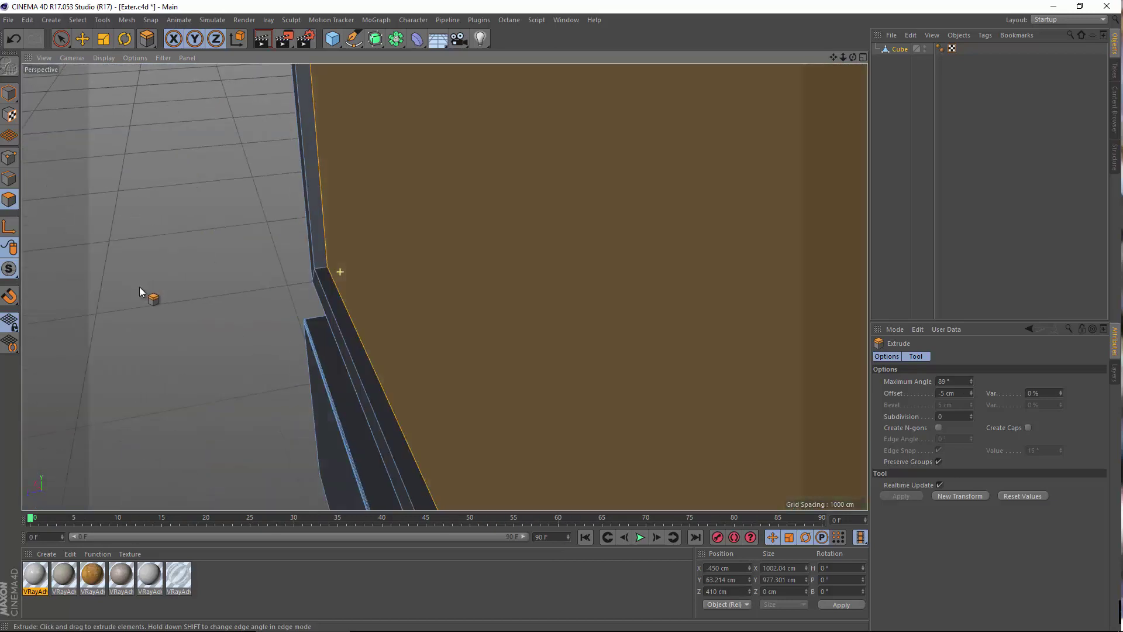
pyautogui.keyDown('alt'); pyautogui.moveTo(446, 286); pyautogui.dragTo(428, 247); pyautogui.keyUp('alt')
pyautogui.keyDown('alt'); pyautogui.moveTo(461, 236); pyautogui.dragTo(427, 246, button='right'); pyautogui.keyUp('alt')
pyautogui.keyDown('alt'); pyautogui.moveTo(428, 246); pyautogui.dragTo(584, 233); pyautogui.keyUp('alt')
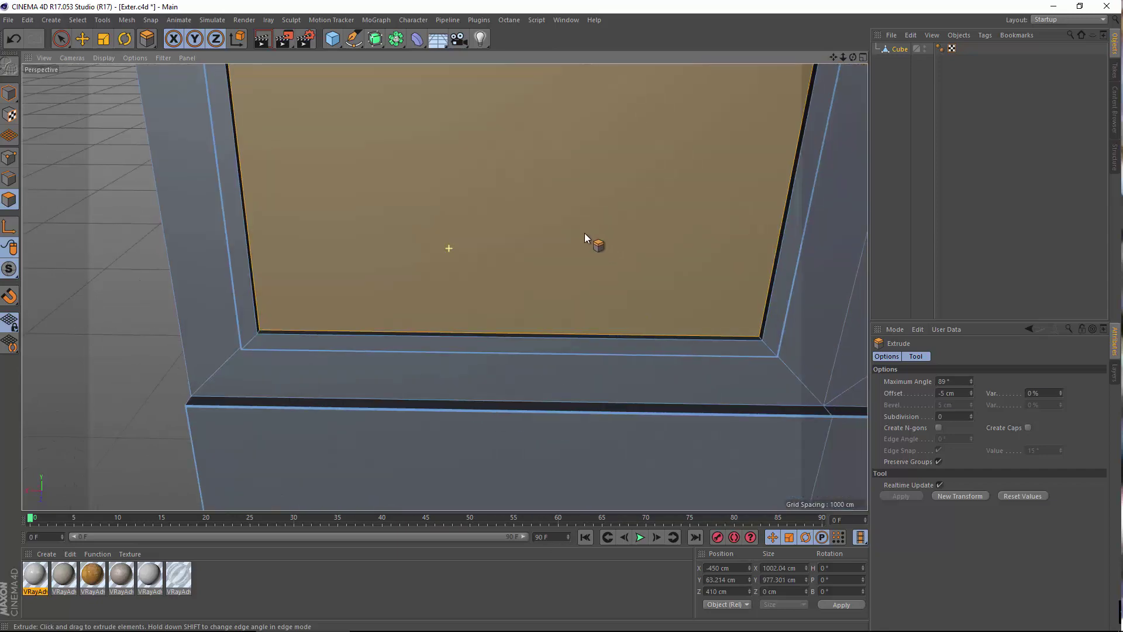
pyautogui.keyDown('alt'); pyautogui.moveTo(584, 233); pyautogui.dragTo(451, 247, button='middle'); pyautogui.keyUp('alt')
pyautogui.keyDown('alt'); pyautogui.moveTo(451, 246); pyautogui.dragTo(406, 257, button='right'); pyautogui.keyUp('alt')
pyautogui.keyDown('alt'); pyautogui.moveTo(443, 258); pyautogui.dragTo(551, 234); pyautogui.keyUp('alt')
pyautogui.keyDown('alt'); pyautogui.moveTo(551, 234); pyautogui.dragTo(409, 199, button='right'); pyautogui.keyUp('alt')
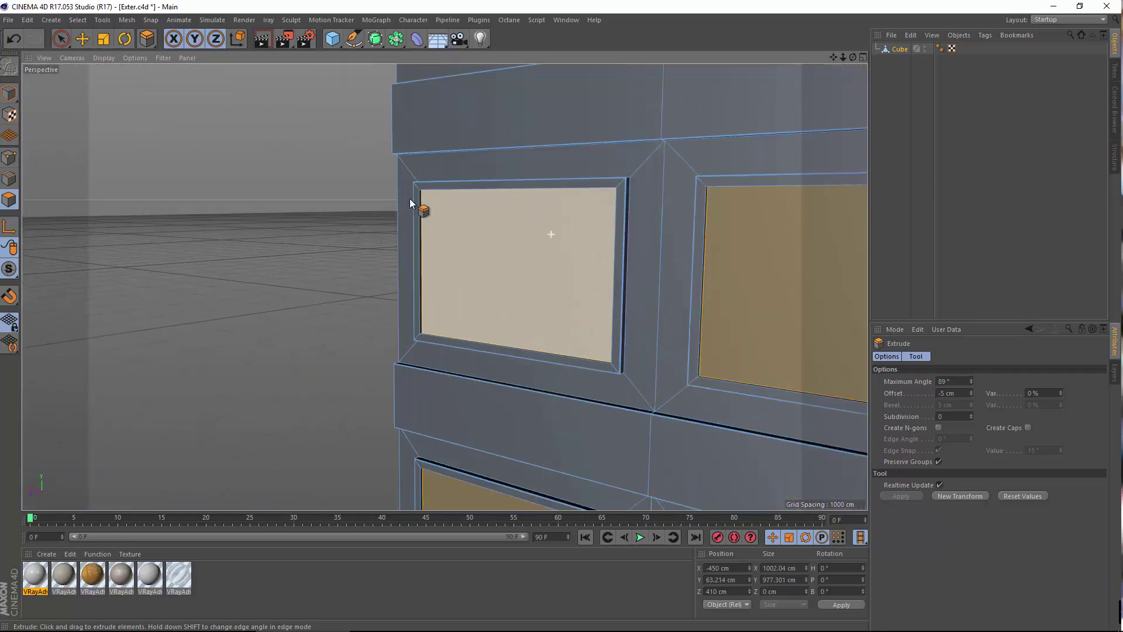
pyautogui.keyDown('alt'); pyautogui.moveTo(469, 228); pyautogui.dragTo(493, 257, button='right'); pyautogui.keyUp('alt')
pyautogui.keyDown('alt'); pyautogui.moveTo(493, 258); pyautogui.dragTo(198, 79); pyautogui.keyUp('alt')
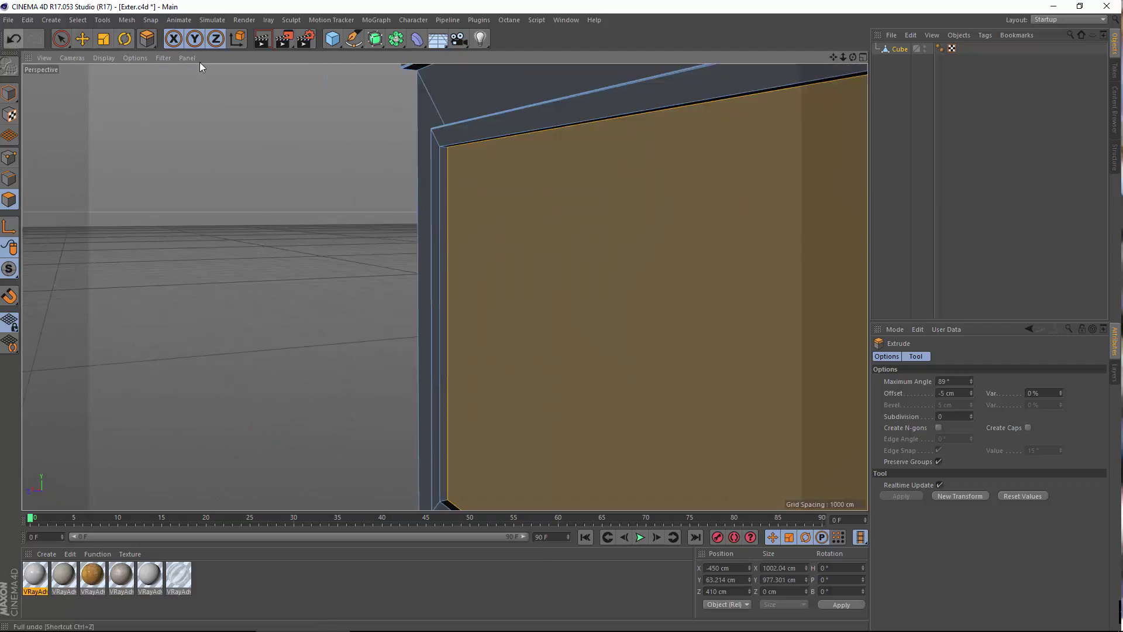
# Set the extrusion offset of the recessed panel faces to -3 cm.
pyautogui.moveTo(971, 394); pyautogui.dragTo(971, 395)
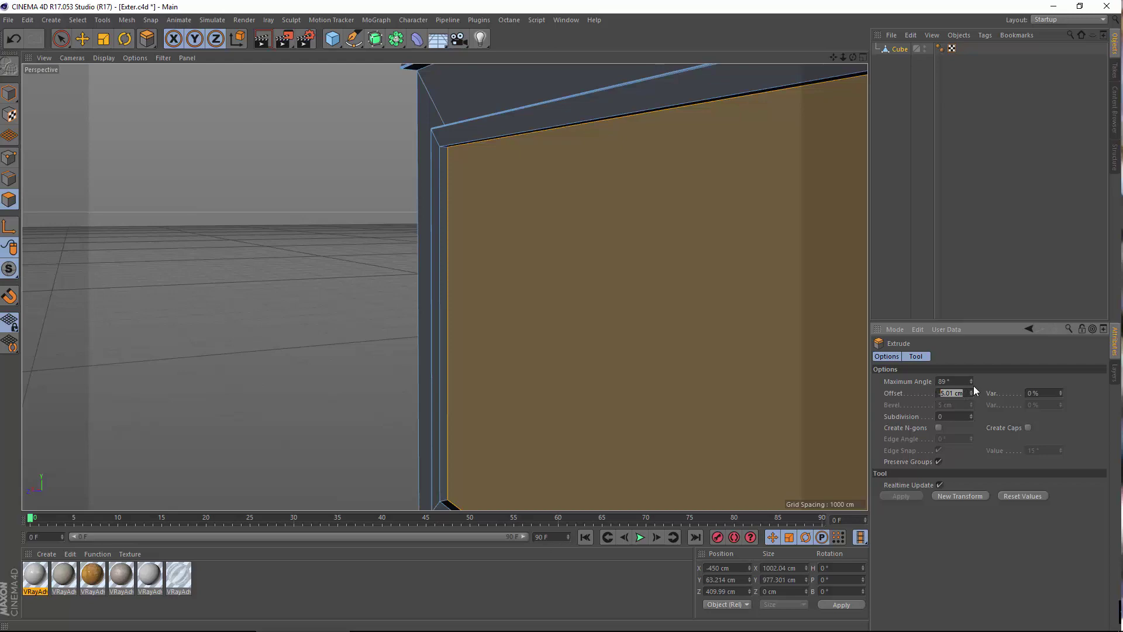
pyautogui.write('3')
pyautogui.press('Return')
# Inspect the framed window panels from the front and side, clearing the polygon selection.
pyautogui.keyDown('alt'); pyautogui.moveTo(626, 262); pyautogui.dragTo(577, 231); pyautogui.keyUp('alt')
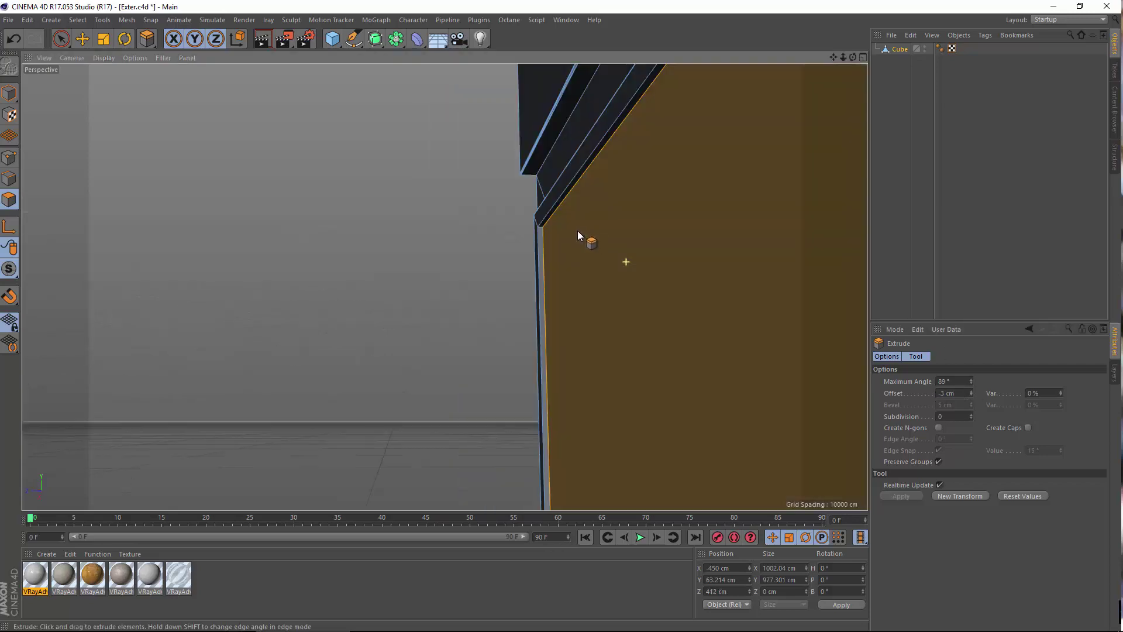
pyautogui.keyDown('alt'); pyautogui.moveTo(568, 250); pyautogui.dragTo(577, 213, button='middle'); pyautogui.keyUp('alt')
pyautogui.keyDown('alt'); pyautogui.moveTo(560, 293); pyautogui.dragTo(652, 357, button='right'); pyautogui.keyUp('alt')
pyautogui.keyDown('alt'); pyautogui.moveTo(651, 356); pyautogui.dragTo(632, 328); pyautogui.keyUp('alt')
pyautogui.keyDown('alt'); pyautogui.moveTo(649, 319); pyautogui.dragTo(394, 279, button='middle'); pyautogui.keyUp('alt')
pyautogui.keyDown('alt'); pyautogui.moveTo(419, 286); pyautogui.dragTo(507, 379, button='right'); pyautogui.keyUp('alt')
pyautogui.keyDown('alt'); pyautogui.moveTo(508, 379); pyautogui.dragTo(483, 225, button='middle'); pyautogui.keyUp('alt')
pyautogui.keyDown('alt'); pyautogui.moveTo(426, 270); pyautogui.dragTo(336, 218); pyautogui.keyUp('alt')
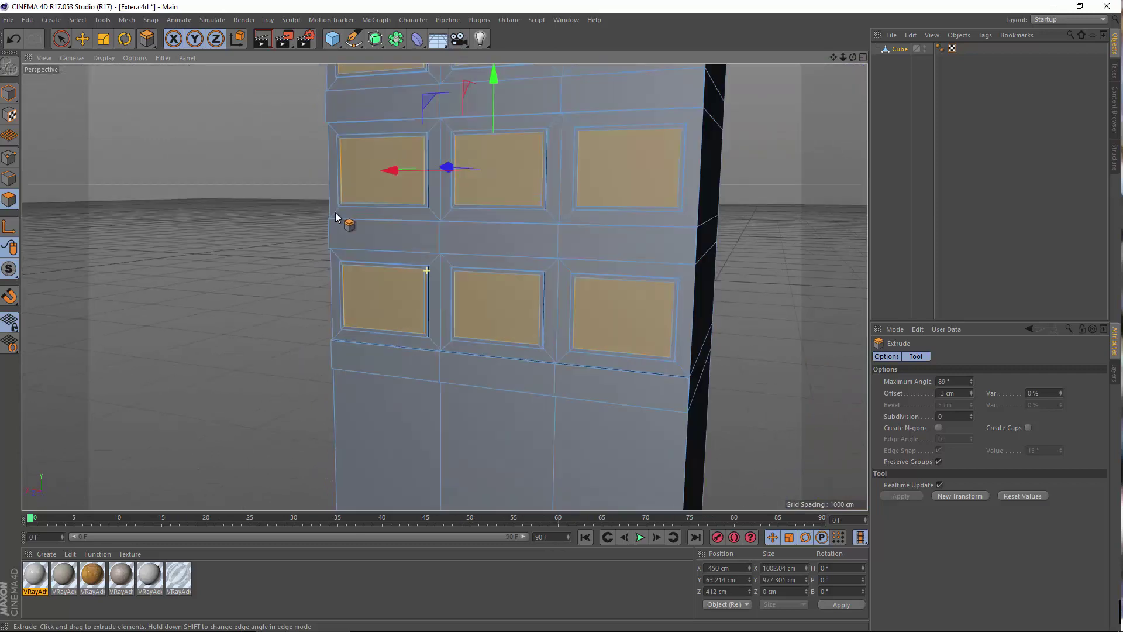
pyautogui.keyDown('alt'); pyautogui.moveTo(336, 217); pyautogui.dragTo(375, 170, button='middle'); pyautogui.keyUp('alt')
pyautogui.click(203, 186)
pyautogui.keyDown('alt'); pyautogui.moveTo(240, 197); pyautogui.dragTo(442, 204, button='right'); pyautogui.keyUp('alt')
pyautogui.keyDown('alt'); pyautogui.moveTo(443, 205); pyautogui.dragTo(585, 228); pyautogui.keyUp('alt')
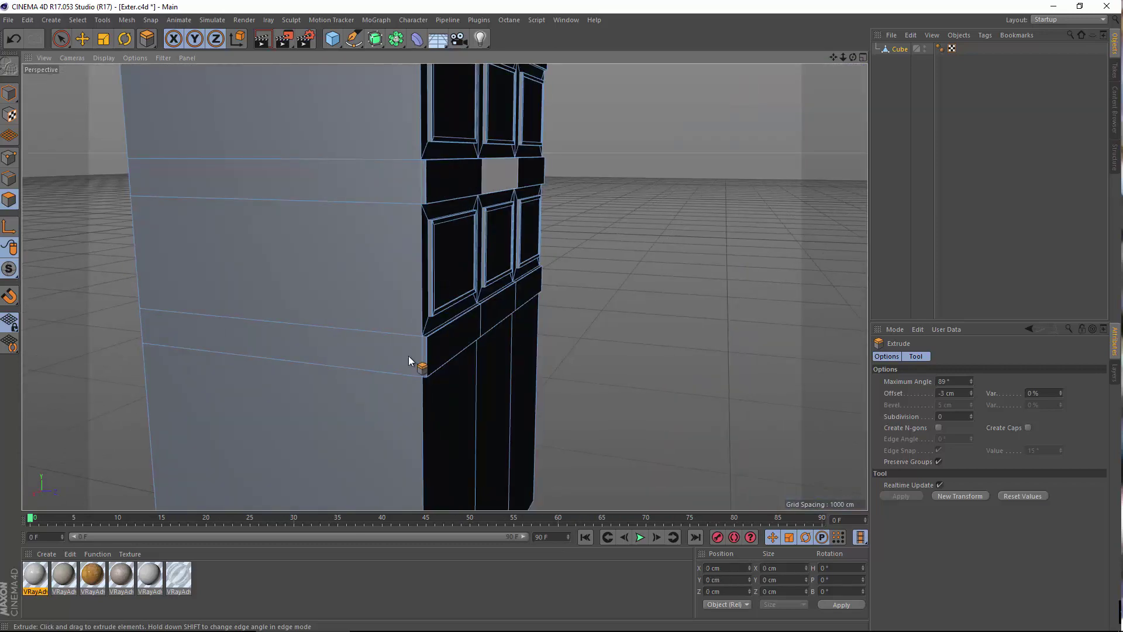
pyautogui.keyDown('alt'); pyautogui.moveTo(422, 111); pyautogui.dragTo(377, 231, button='middle'); pyautogui.keyUp('alt')
pyautogui.keyDown('alt'); pyautogui.moveTo(376, 230); pyautogui.dragTo(446, 286, button='right'); pyautogui.keyUp('alt')
pyautogui.keyDown('alt'); pyautogui.moveTo(446, 286); pyautogui.dragTo(275, 351); pyautogui.keyUp('alt')
pyautogui.keyDown('alt'); pyautogui.moveTo(286, 322); pyautogui.dragTo(264, 303); pyautogui.keyUp('alt')
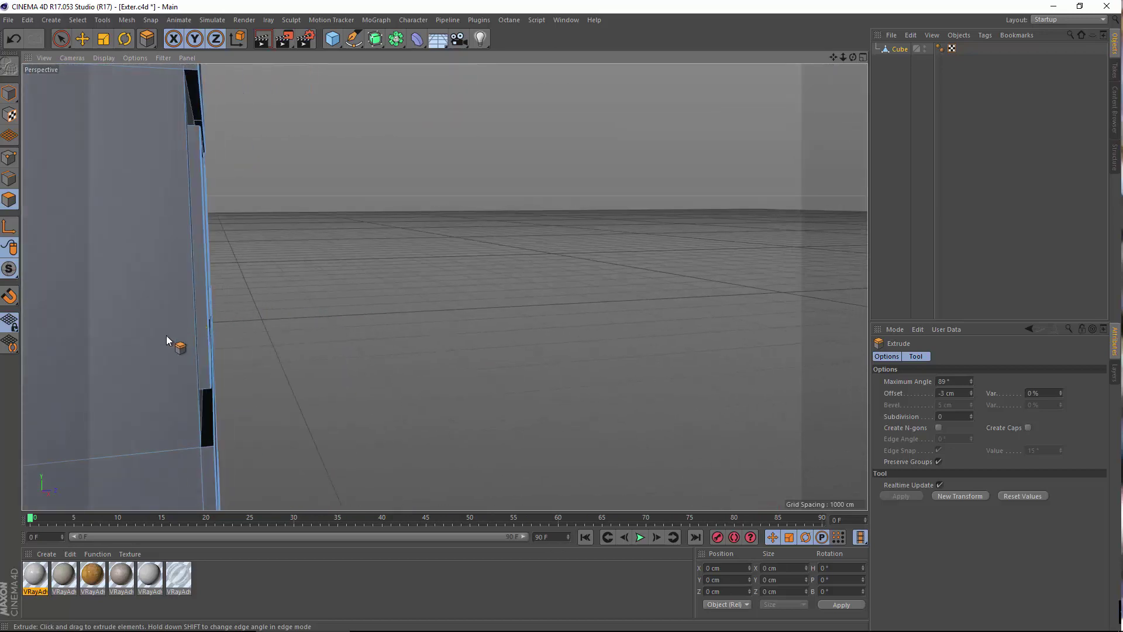
pyautogui.keyDown('alt'); pyautogui.moveTo(166, 335); pyautogui.dragTo(247, 344); pyautogui.keyUp('alt')
pyautogui.keyDown('alt'); pyautogui.moveTo(247, 344); pyautogui.dragTo(245, 436, button='middle'); pyautogui.keyUp('alt')
# In edge mode, use Loop Selection to select the inner frame edge loop of the farthest panel in the top row.
pyautogui.click(76, 22)
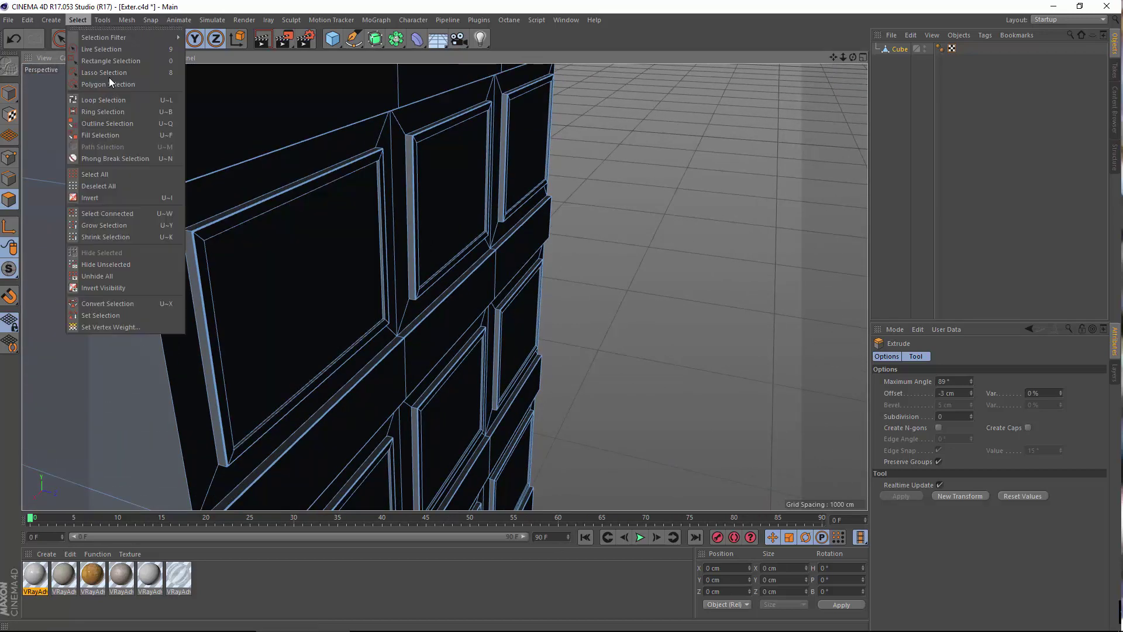
pyautogui.click(98, 99)
pyautogui.scroll(2, 223, 167)
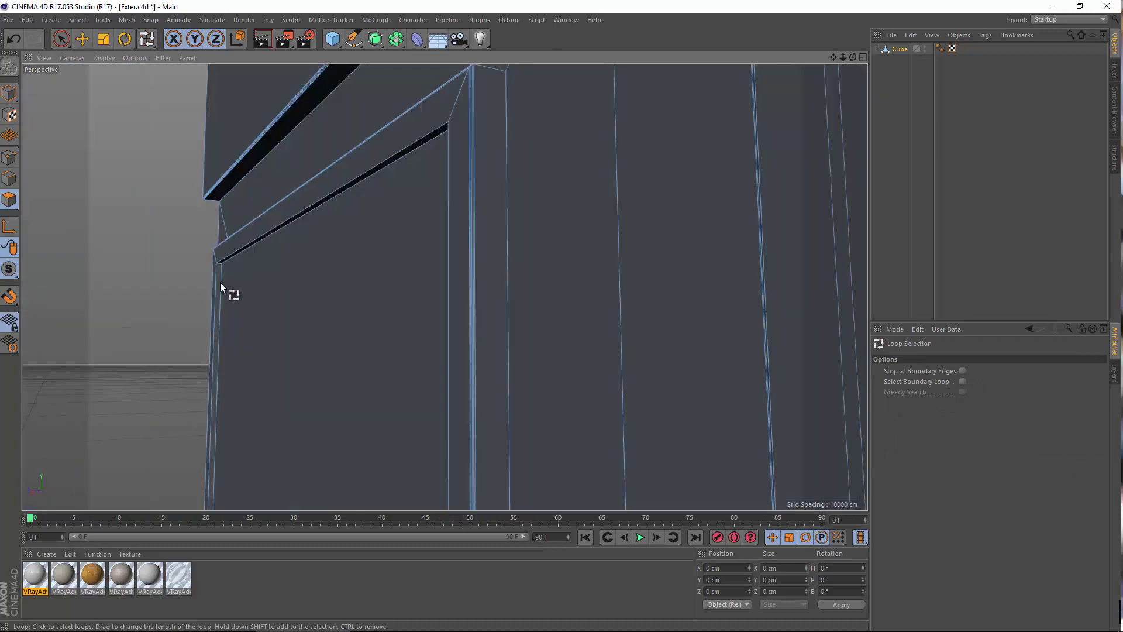
pyautogui.scroll(2, 220, 282)
pyautogui.click(8, 179)
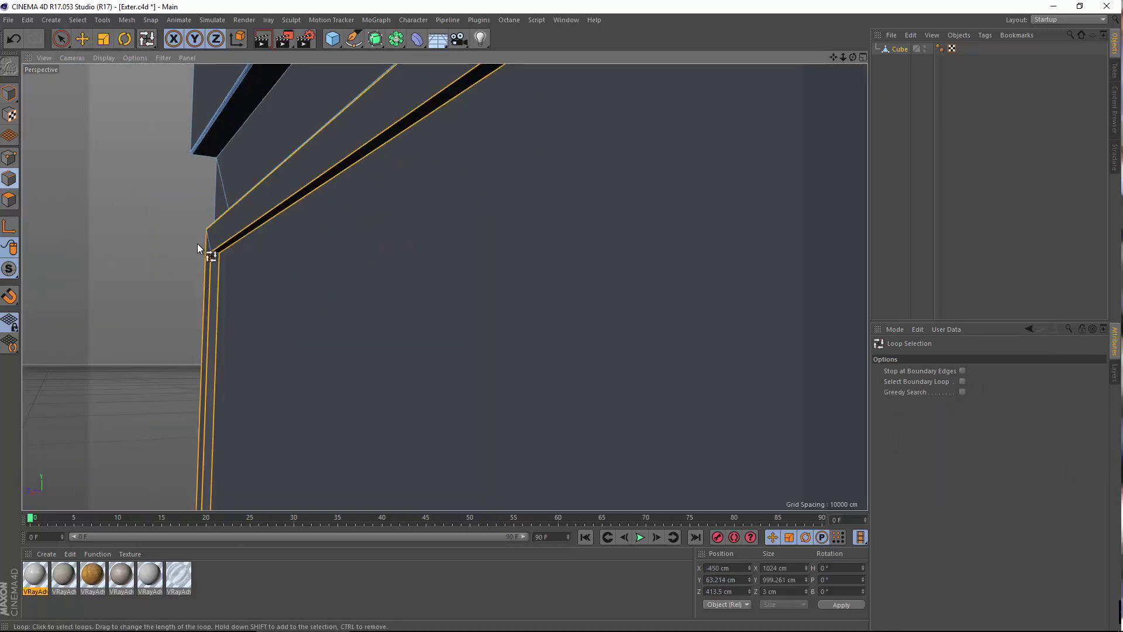
pyautogui.scroll(-5, 219, 277)
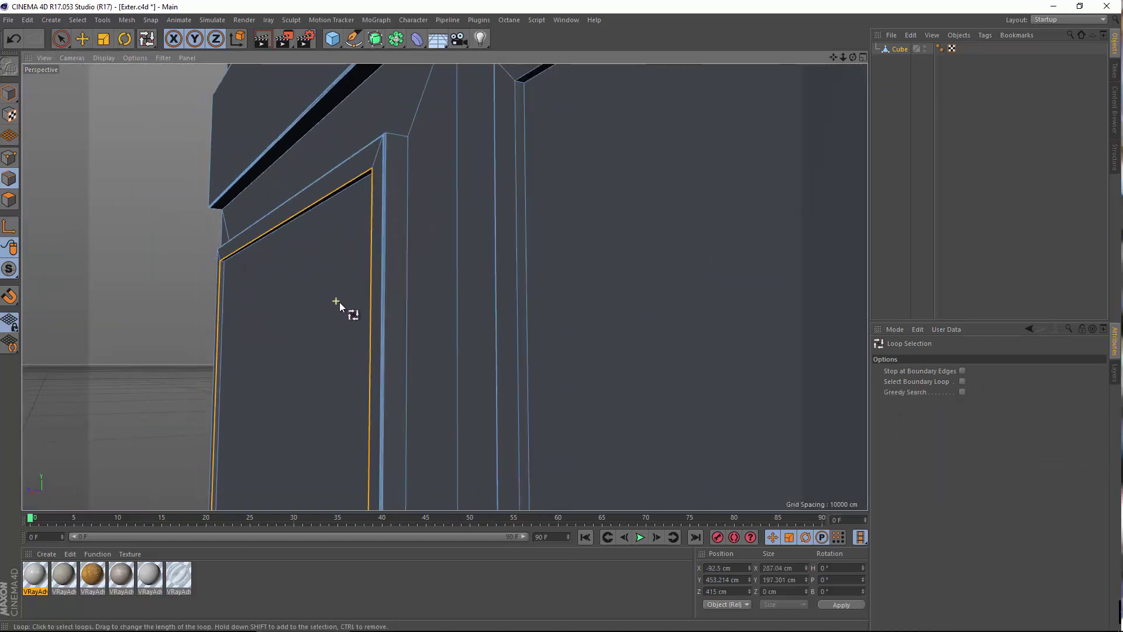
# Add the inner frame edge loops of the other two top-row panels to the selection.
pyautogui.scroll(-4, 662, 207)
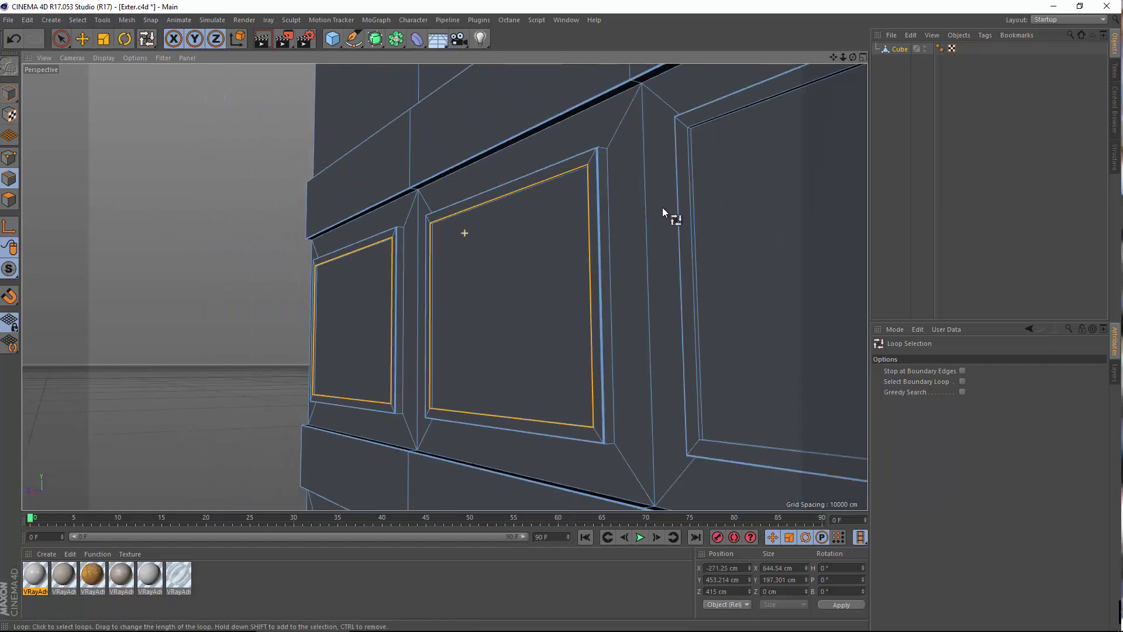
pyautogui.scroll(5, 539, 174)
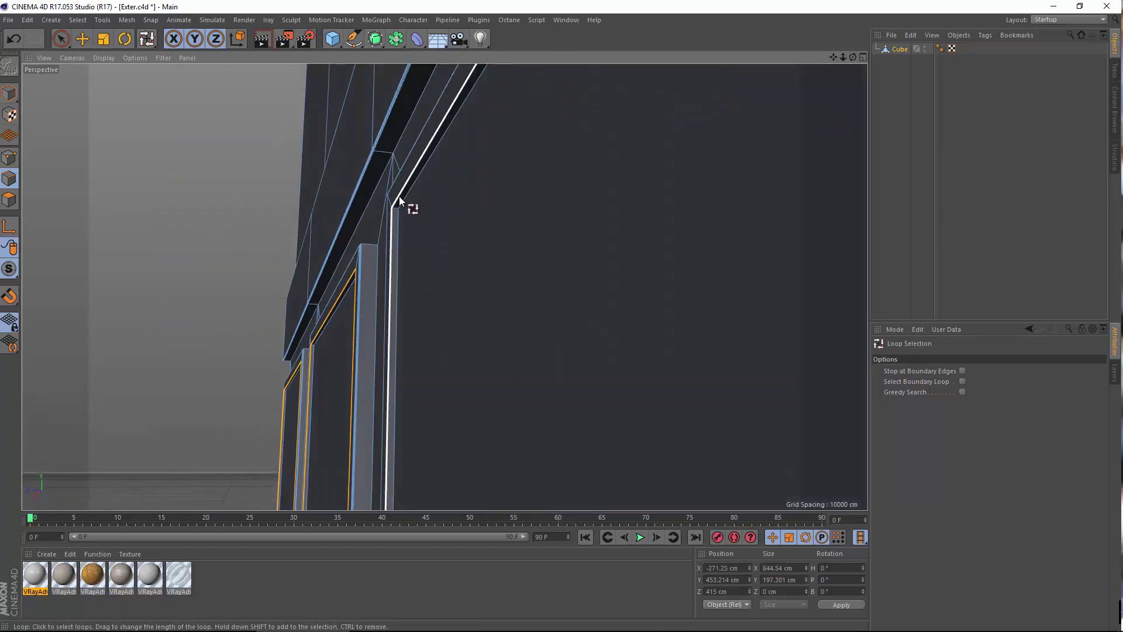
pyautogui.keyDown('shift'); pyautogui.click(399, 196); pyautogui.keyUp('shift')
pyautogui.scroll(-3, 289, 309)
# Add the inner frame edge loop of the nearest panel in the middle row to the selection.
pyautogui.keyDown('alt'); pyautogui.moveTo(410, 384); pyautogui.dragTo(439, 163, button='middle'); pyautogui.keyUp('alt')
pyautogui.scroll(4, 363, 278)
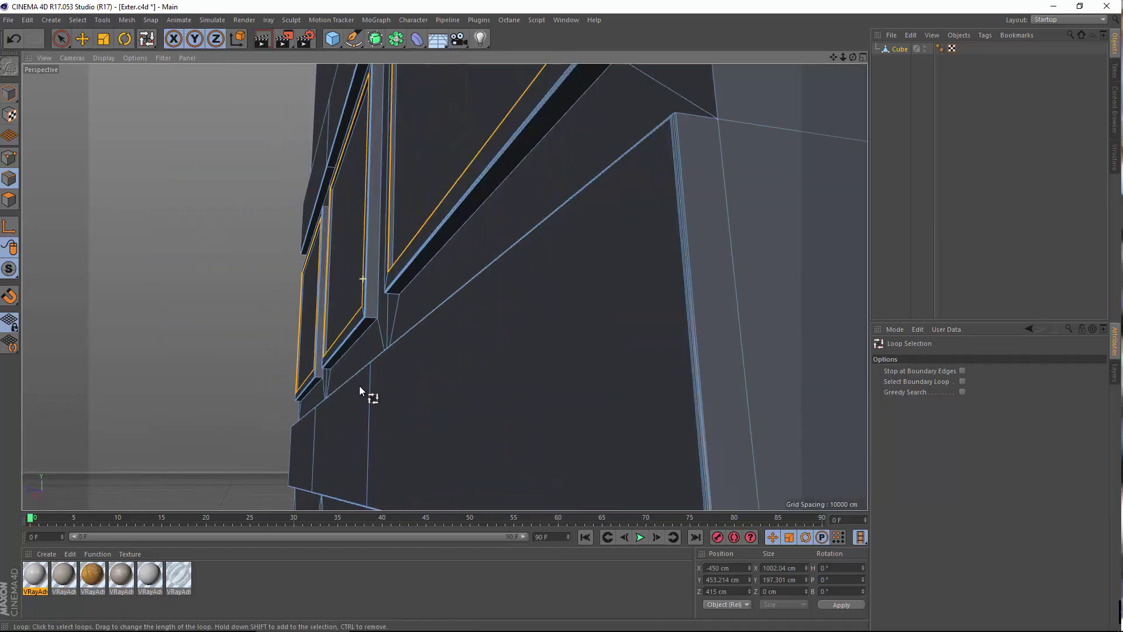
pyautogui.keyDown('alt'); pyautogui.moveTo(359, 385); pyautogui.dragTo(402, 10, button='middle'); pyautogui.keyUp('alt')
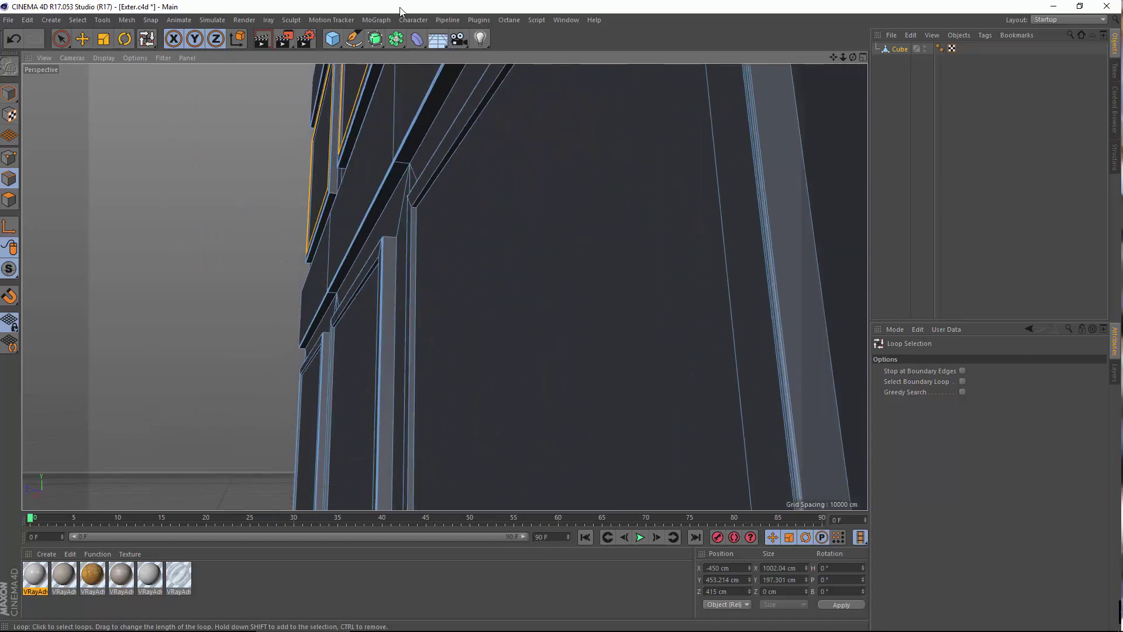
pyautogui.keyDown('shift'); pyautogui.click(415, 202); pyautogui.keyUp('shift')
pyautogui.keyDown('alt'); pyautogui.moveTo(389, 346); pyautogui.dragTo(443, 284, button='middle'); pyautogui.keyUp('alt')
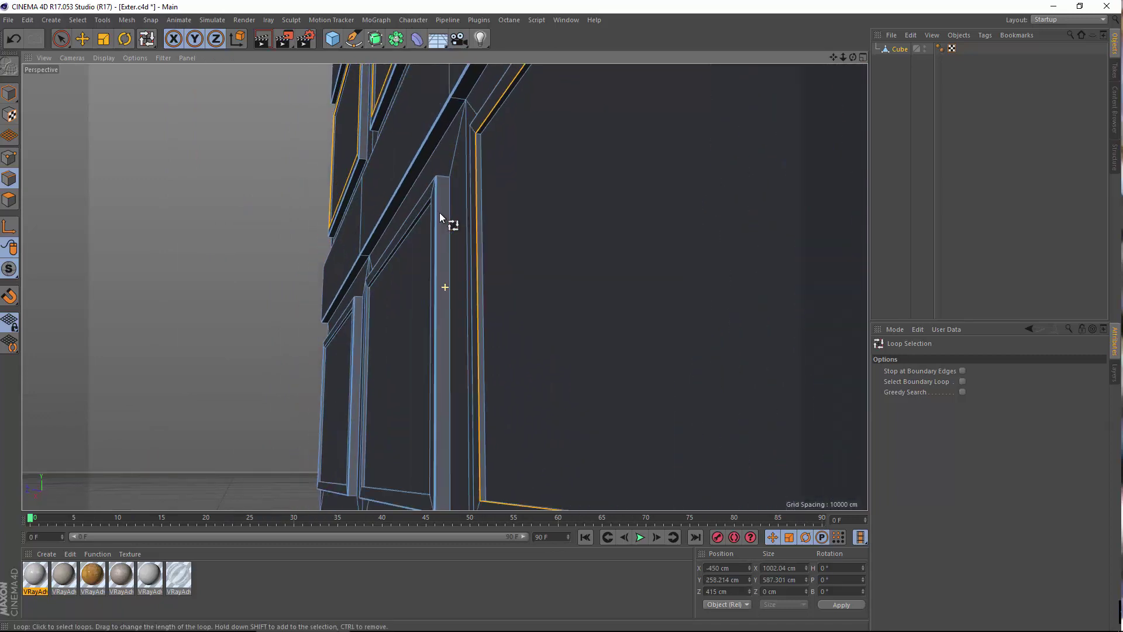
# Add the inner frame edge loops of the remaining two middle-row panels to the selection.
pyautogui.keyDown('alt'); pyautogui.moveTo(426, 248); pyautogui.dragTo(436, 283); pyautogui.keyUp('alt')
pyautogui.scroll(4, 409, 223)
pyautogui.scroll(3, 341, 233)
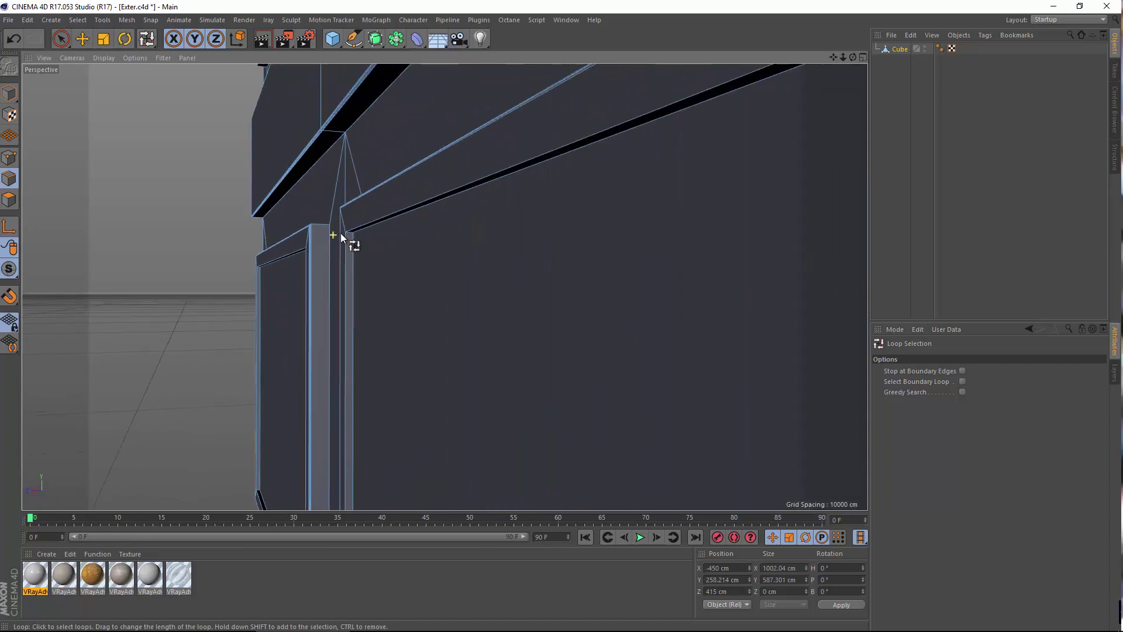
pyautogui.keyDown('alt'); pyautogui.moveTo(280, 272); pyautogui.dragTo(381, 194, button='middle'); pyautogui.keyUp('alt')
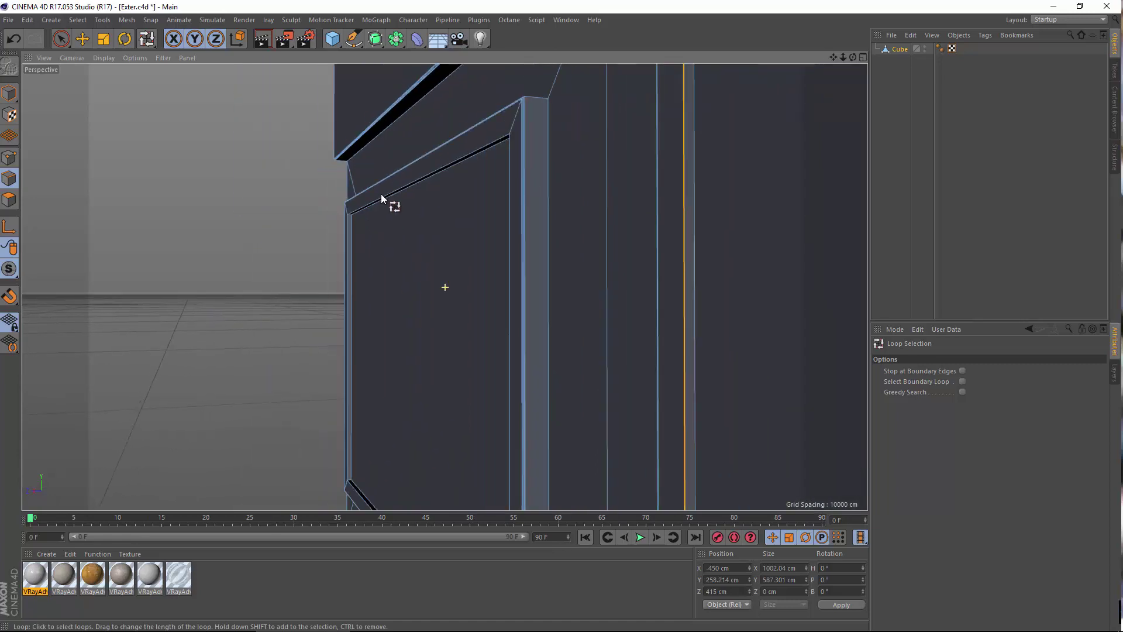
pyautogui.scroll(3, 380, 195)
pyautogui.keyDown('shift'); pyautogui.click(366, 205); pyautogui.keyUp('shift')
pyautogui.scroll(-4, 353, 252)
pyautogui.scroll(-4, 413, 280)
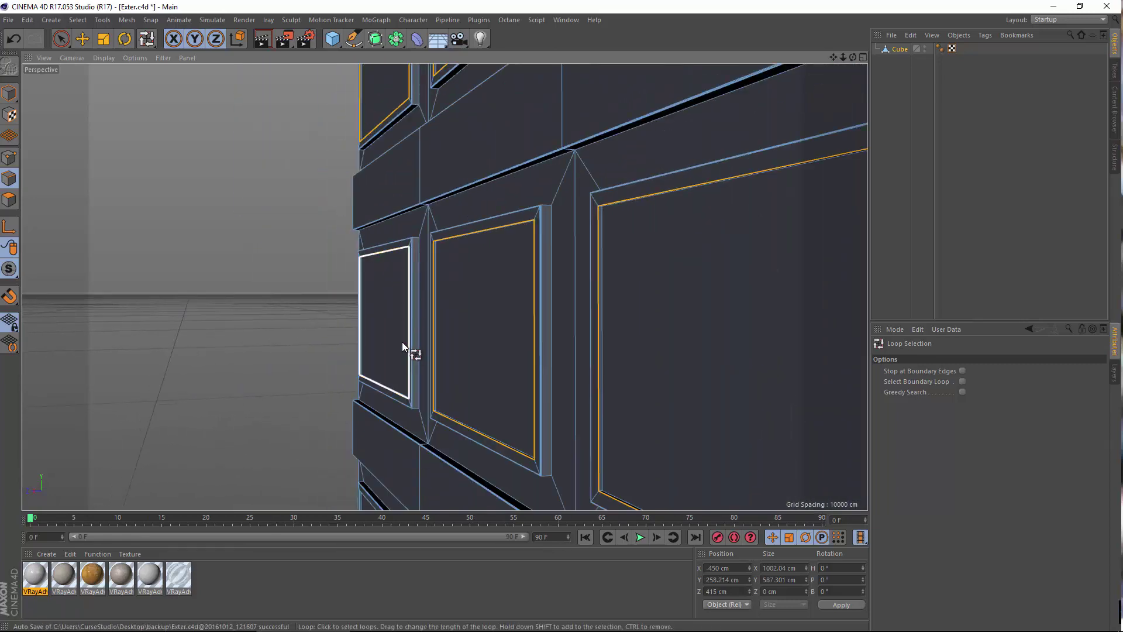
# Add the inner frame edge loop of the farthest panel in the bottom row to the selection.
pyautogui.keyDown('alt'); pyautogui.moveTo(389, 500); pyautogui.dragTo(459, 268, button='middle'); pyautogui.keyUp('alt')
pyautogui.scroll(3, 517, 200)
pyautogui.scroll(6, 430, 234)
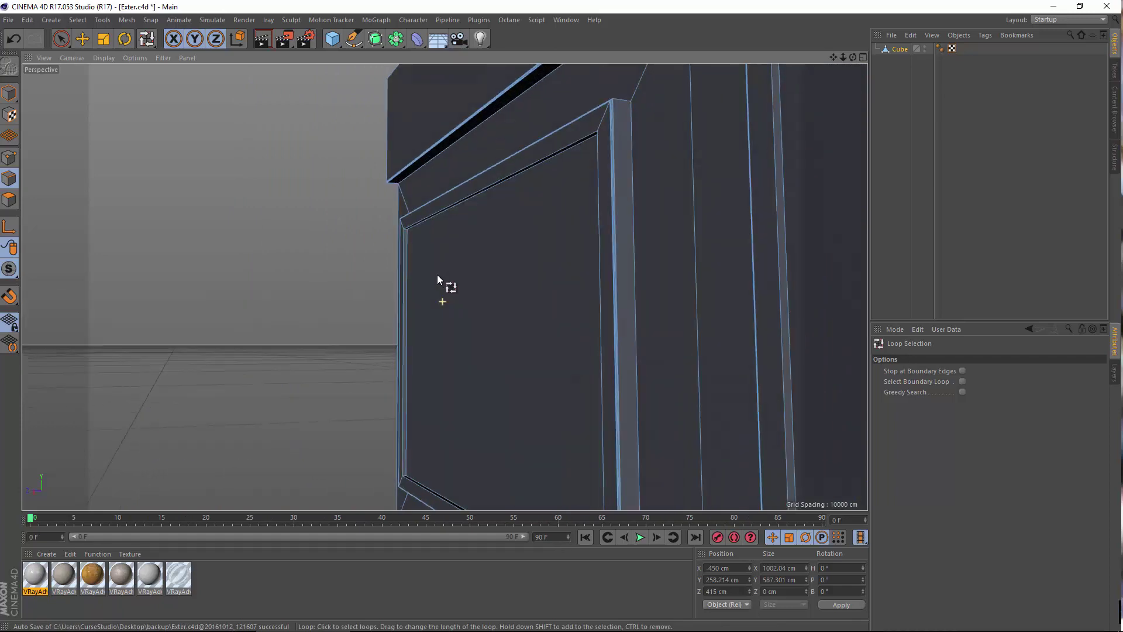
pyautogui.keyDown('shift'); pyautogui.click(407, 241); pyautogui.keyUp('shift')
# Add the inner frame edge loops of the middle and nearest bottom-row panels to the selection.
pyautogui.scroll(-4, 351, 310)
pyautogui.scroll(-3, 421, 344)
pyautogui.scroll(3, 436, 236)
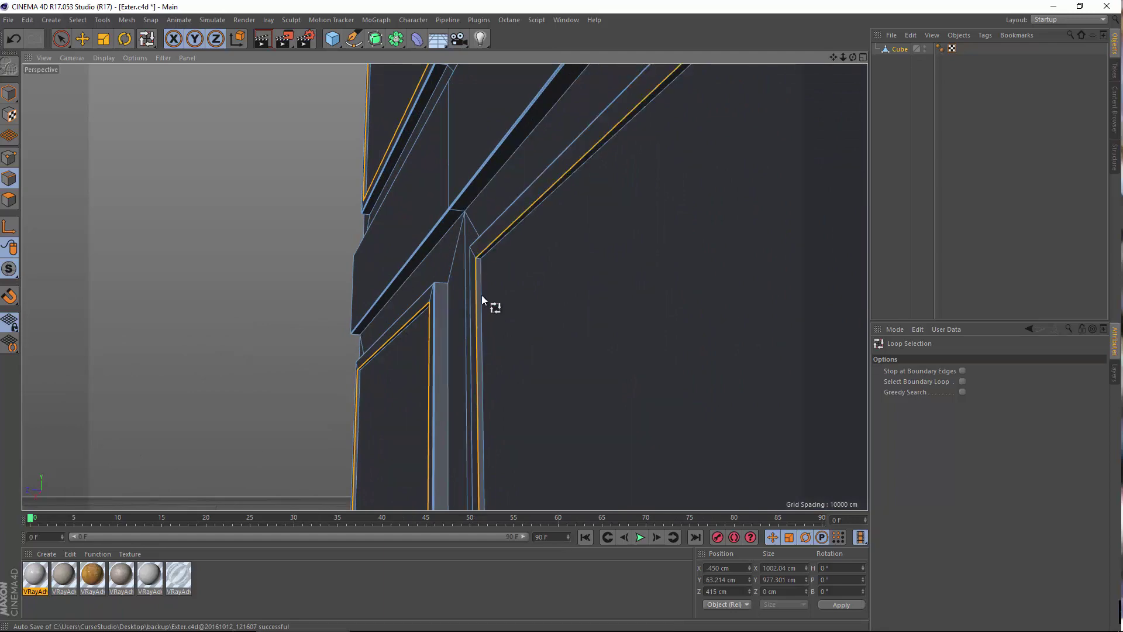
pyautogui.scroll(-3, 553, 294)
pyautogui.scroll(4, 475, 235)
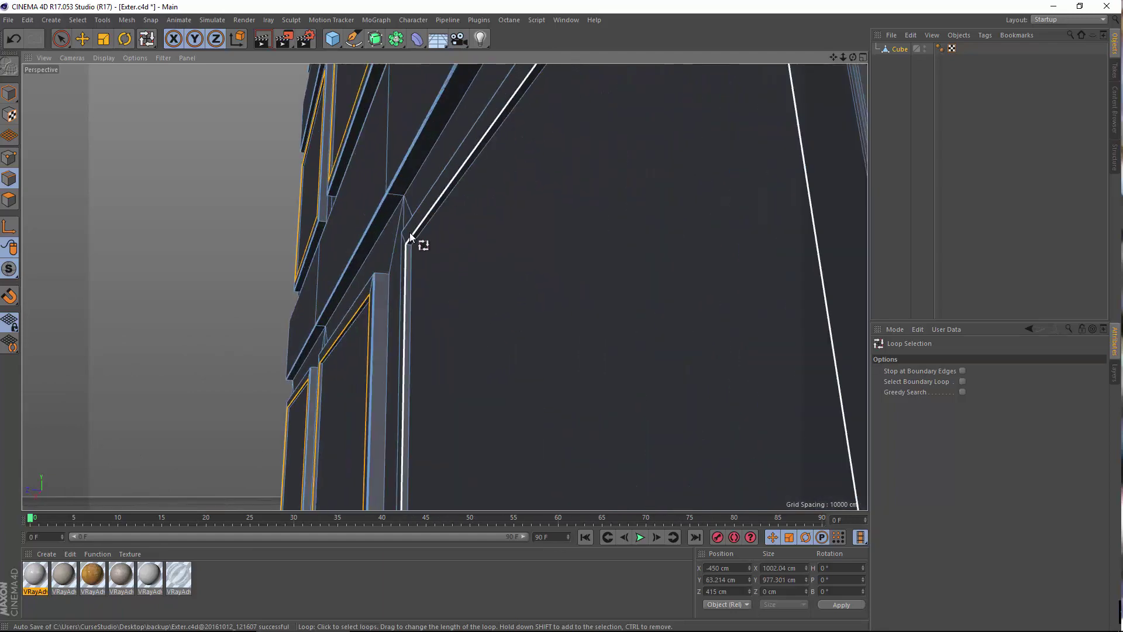
pyautogui.keyDown('shift'); pyautogui.click(410, 237); pyautogui.keyUp('shift')
# Try a Bevel with 1 cm offset and 3 subdivisions on the nine selected inner frame loops, then undo it.
pyautogui.scroll(-4, 391, 283)
pyautogui.keyDown('alt'); pyautogui.moveTo(350, 305); pyautogui.dragTo(381, 326); pyautogui.keyUp('alt')
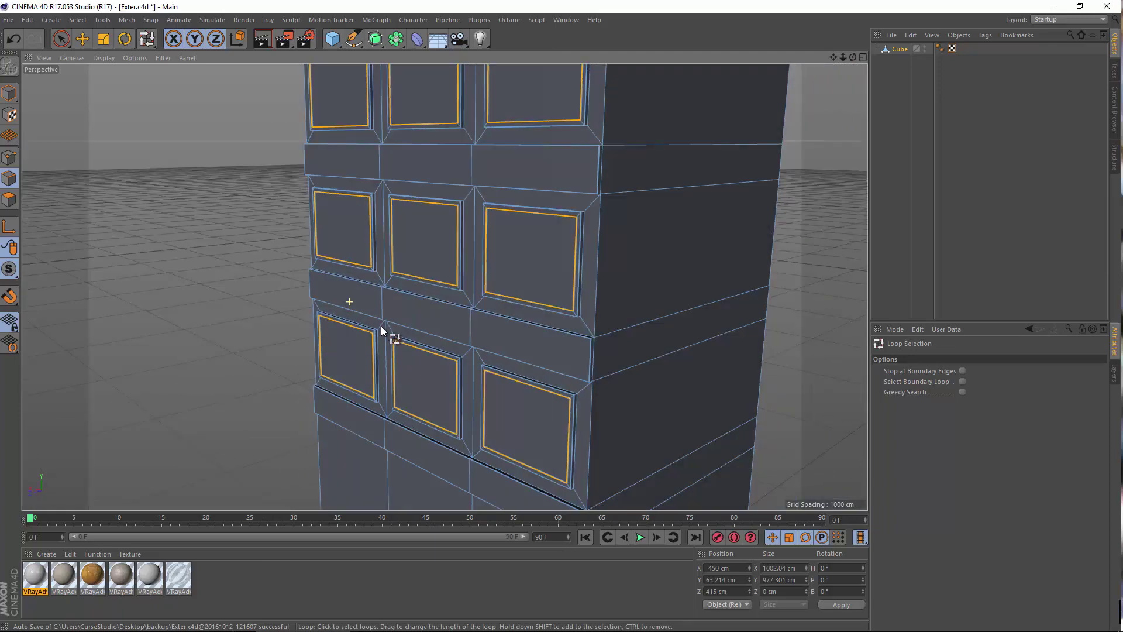
pyautogui.keyDown('alt'); pyautogui.moveTo(381, 325); pyautogui.dragTo(438, 396, button='middle'); pyautogui.keyUp('alt')
pyautogui.rightClick(275, 176)
pyautogui.click(317, 409)
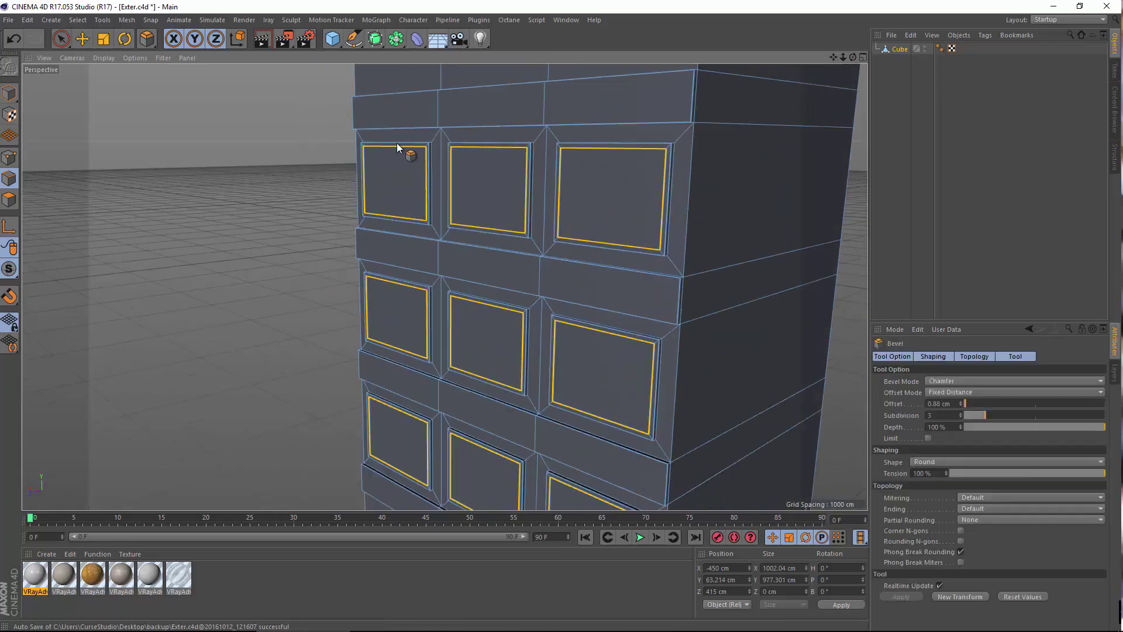
pyautogui.scroll(8, 386, 158)
pyautogui.keyDown('alt'); pyautogui.moveTo(393, 195); pyautogui.dragTo(367, 164); pyautogui.keyUp('alt')
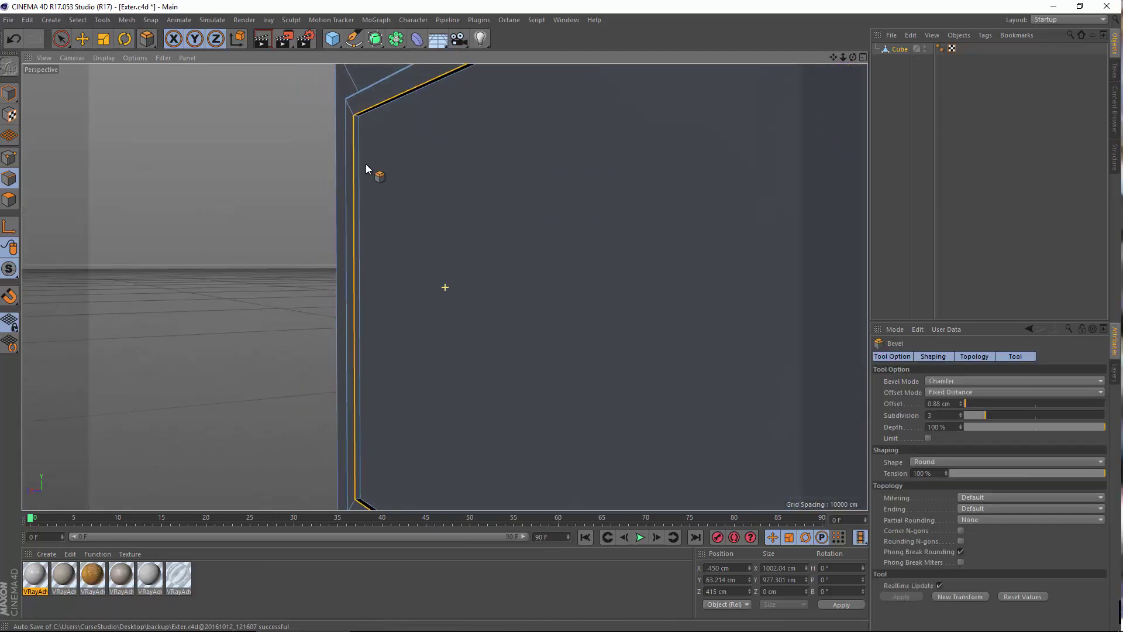
pyautogui.keyDown('alt'); pyautogui.moveTo(366, 164); pyautogui.dragTo(408, 274, button='middle'); pyautogui.keyUp('alt')
pyautogui.keyDown('alt'); pyautogui.moveTo(409, 274); pyautogui.dragTo(370, 240); pyautogui.keyUp('alt')
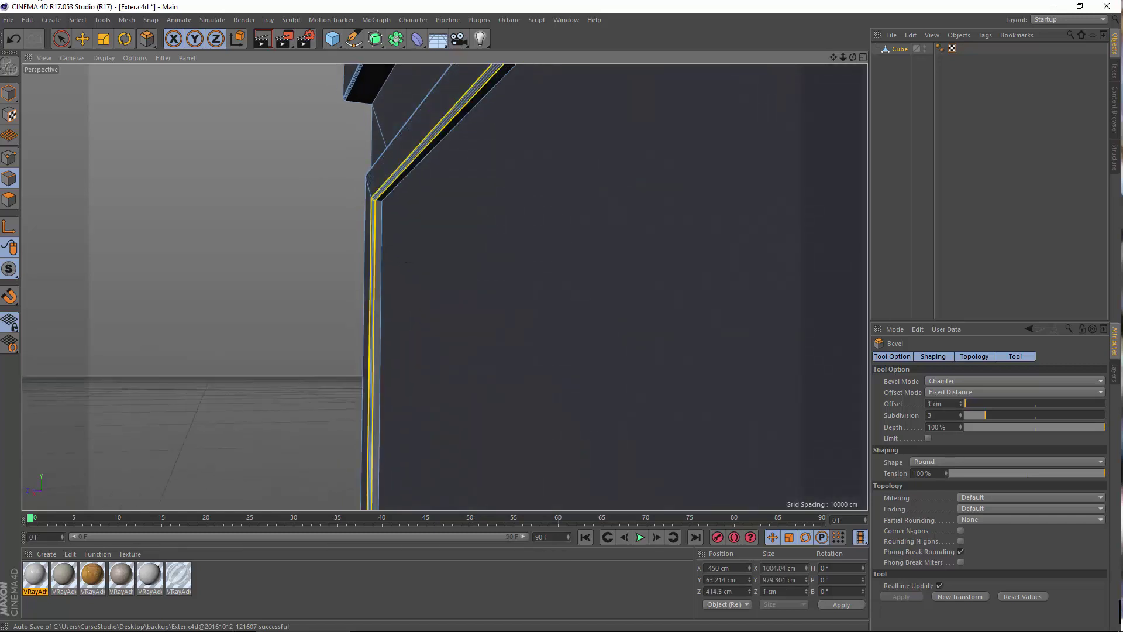
pyautogui.click(14, 44)
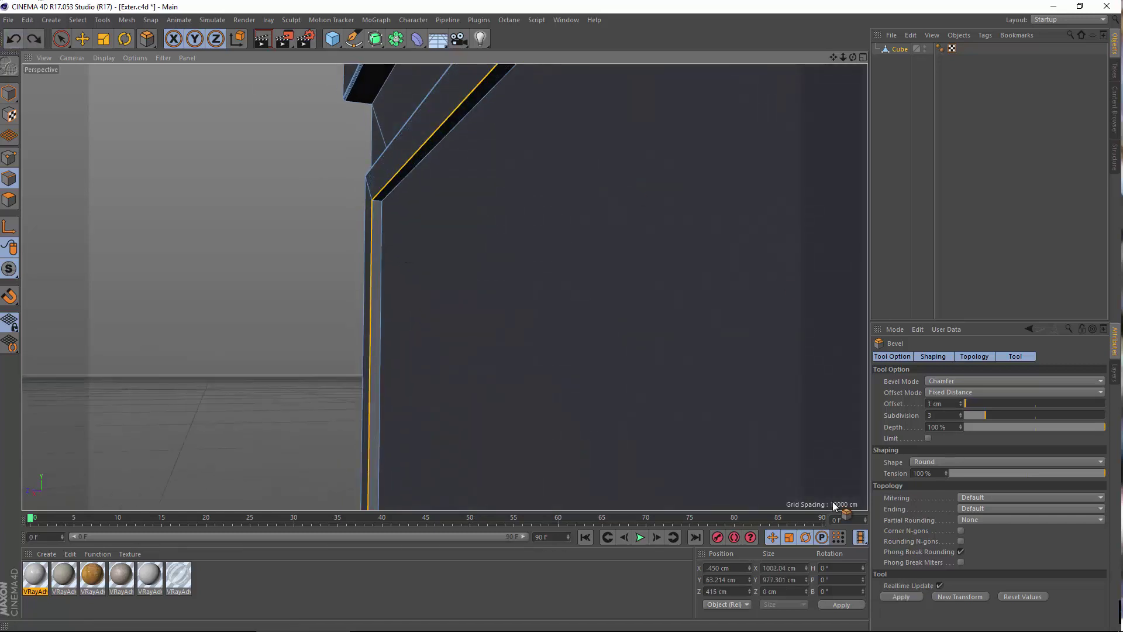
# Try the same bevel again as a new transform on the inner frame loops, then undo it.
pyautogui.click(963, 597)
pyautogui.keyDown('alt'); pyautogui.moveTo(373, 197); pyautogui.dragTo(2, 52); pyautogui.keyUp('alt')
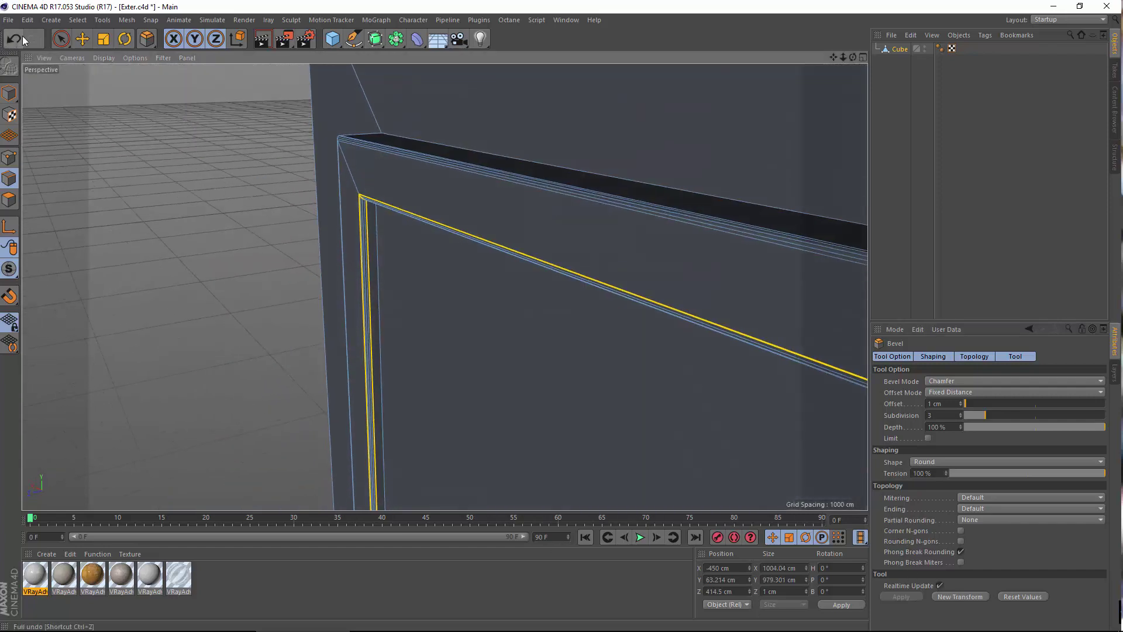
pyautogui.click(24, 38)
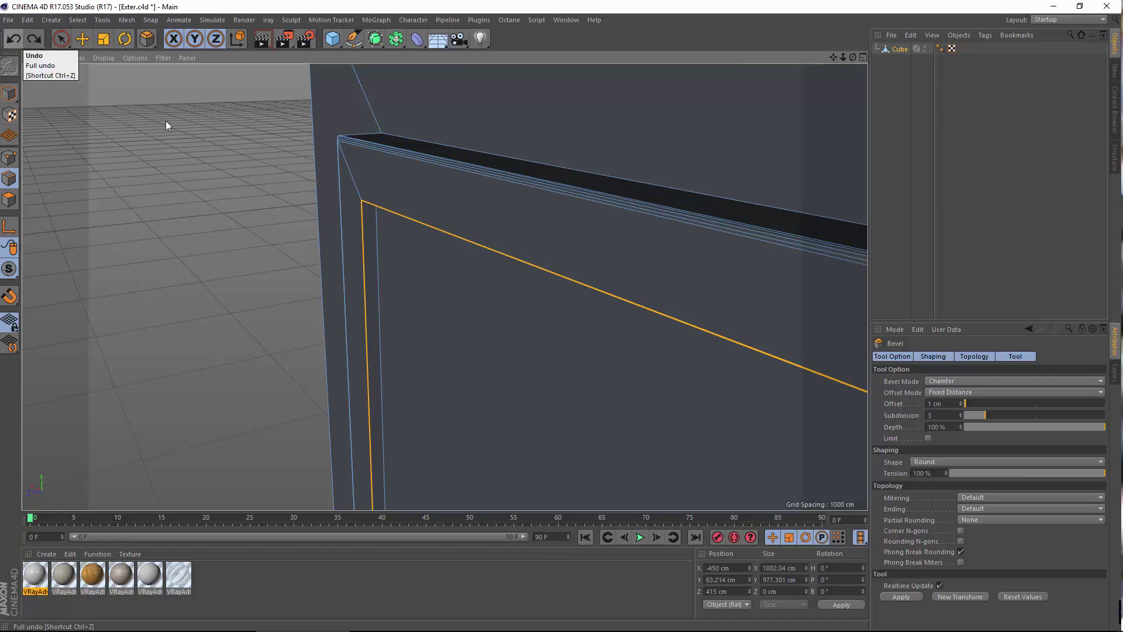
pyautogui.click(35, 40)
pyautogui.click(9, 38)
# Bevel the nine selected inner frame edge loops with a 1 cm offset and 3 subdivisions.
pyautogui.rightClick(221, 202)
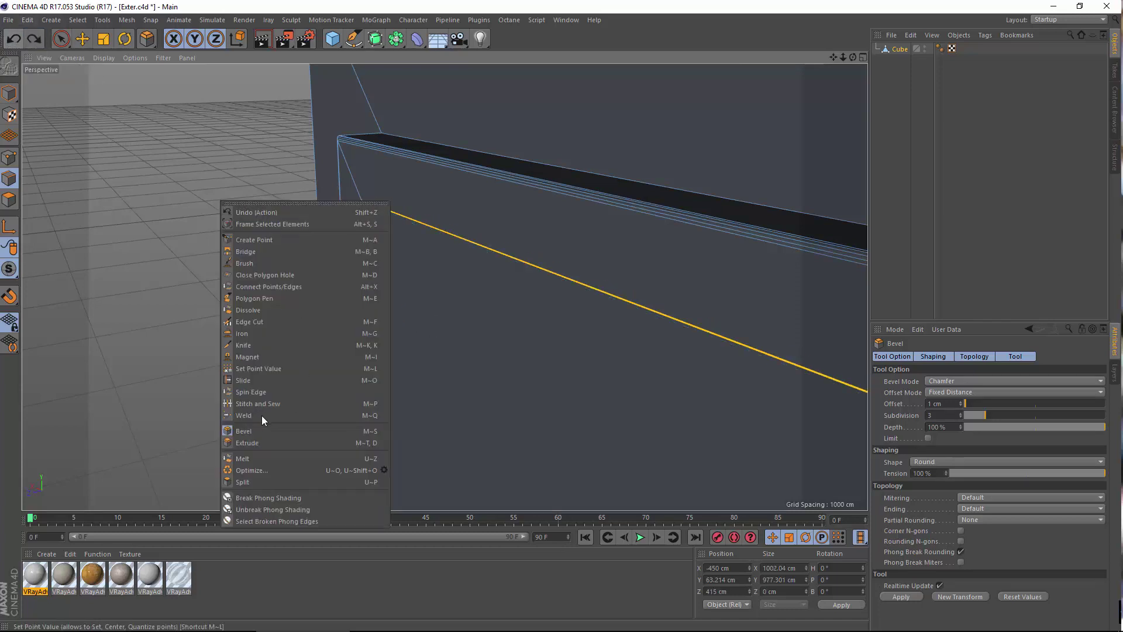
pyautogui.click(249, 434)
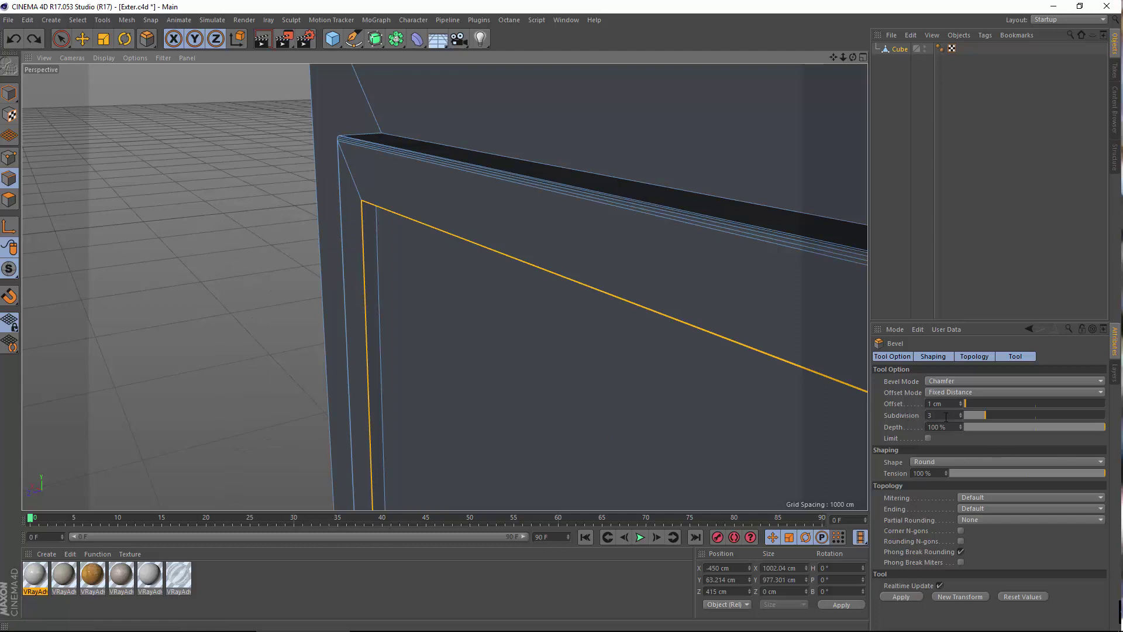
pyautogui.click(946, 599)
pyautogui.keyDown('alt'); pyautogui.moveTo(388, 298); pyautogui.dragTo(383, 164); pyautogui.keyUp('alt')
# Switch to the Move tool in model mode and examine the bevelled window frames from several angles.
pyautogui.click(81, 39)
pyautogui.click(7, 93)
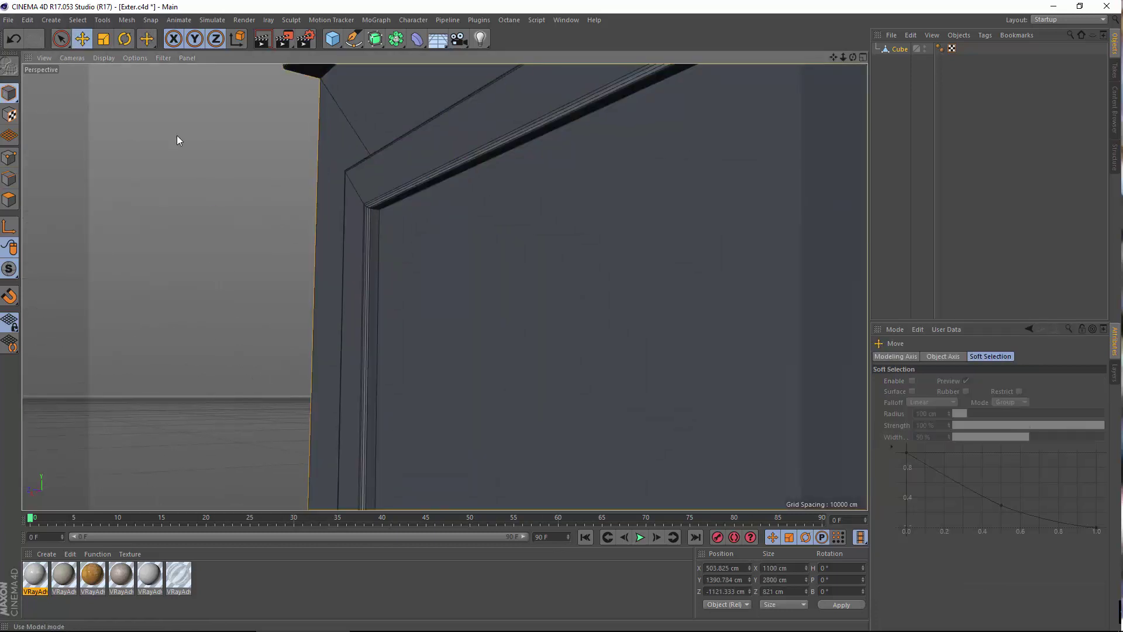
pyautogui.scroll(-6, 347, 248)
pyautogui.keyDown('alt'); pyautogui.moveTo(430, 268); pyautogui.dragTo(605, 321); pyautogui.keyUp('alt')
pyautogui.keyDown('alt'); pyautogui.moveTo(446, 285); pyautogui.dragTo(532, 283); pyautogui.keyUp('alt')
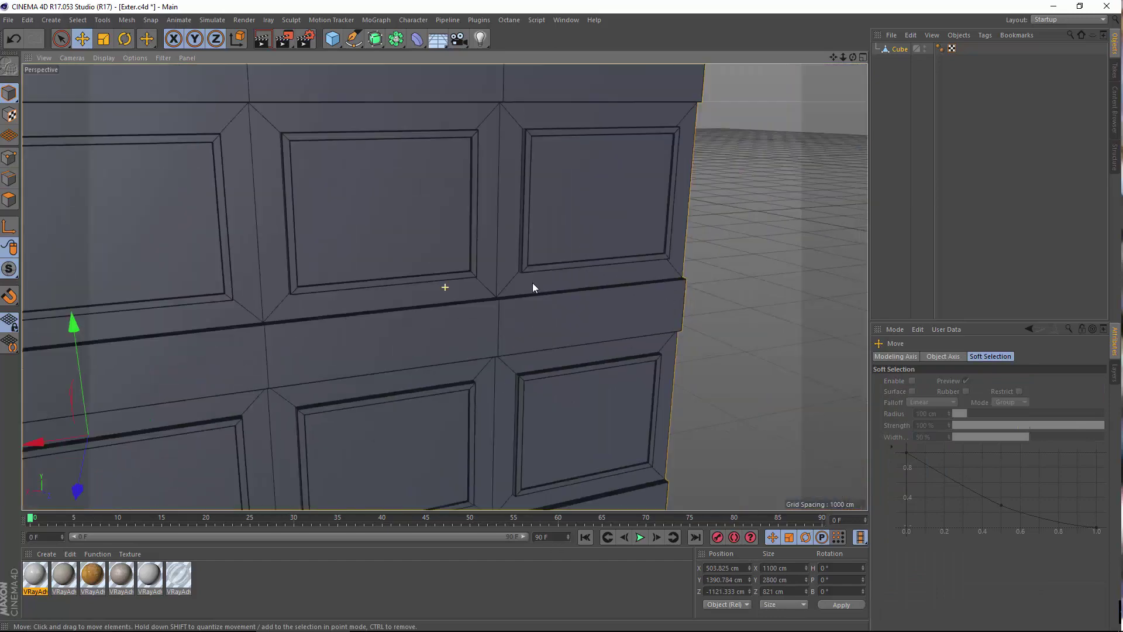
pyautogui.keyDown('alt'); pyautogui.moveTo(533, 282); pyautogui.dragTo(493, 299, button='right'); pyautogui.keyUp('alt')
pyautogui.moveTo(447, 371)
pyautogui.keyDown('alt'); pyautogui.mouseDown()
pyautogui.moveTo(546, 381)
pyautogui.moveTo(451, 380)
pyautogui.mouseUp(); pyautogui.keyUp('alt')
pyautogui.keyDown('alt'); pyautogui.moveTo(430, 392); pyautogui.dragTo(397, 240, button='middle'); pyautogui.keyUp('alt')
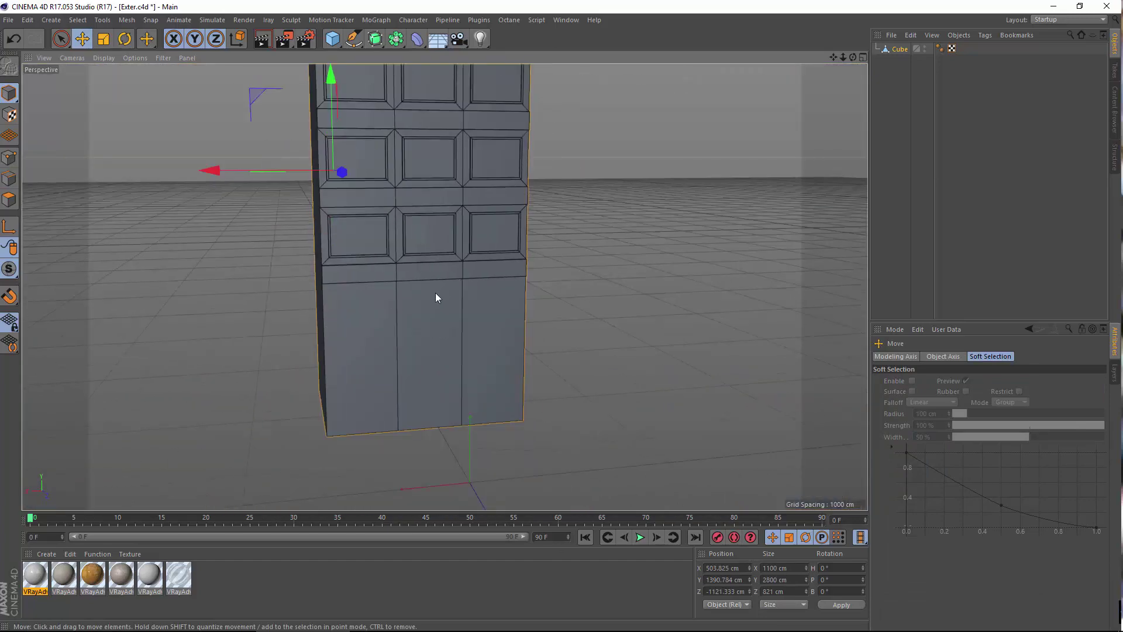
pyautogui.scroll(3, 434, 293)
pyautogui.keyDown('alt'); pyautogui.moveTo(354, 318); pyautogui.dragTo(398, 303); pyautogui.keyUp('alt')
pyautogui.keyDown('alt'); pyautogui.moveTo(342, 136); pyautogui.dragTo(338, 269, button='middle'); pyautogui.keyUp('alt')
pyautogui.scroll(3, 338, 269)
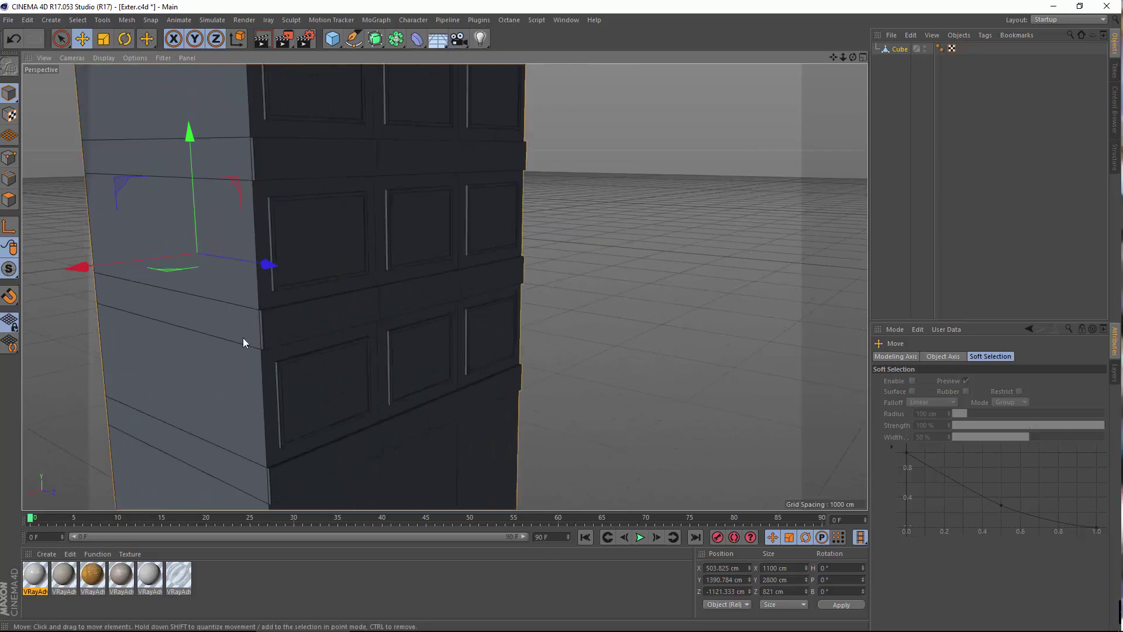
pyautogui.keyDown('alt'); pyautogui.moveTo(244, 338); pyautogui.dragTo(396, 359); pyautogui.keyUp('alt')
pyautogui.keyDown('alt'); pyautogui.moveTo(396, 358); pyautogui.dragTo(376, 254, button='middle'); pyautogui.keyUp('alt')
pyautogui.scroll(-3, 377, 253)
pyautogui.keyDown('alt'); pyautogui.moveTo(386, 304); pyautogui.dragTo(541, 290); pyautogui.keyUp('alt')
pyautogui.keyDown('alt'); pyautogui.moveTo(446, 287); pyautogui.dragTo(468, 406, button='middle'); pyautogui.keyUp('alt')
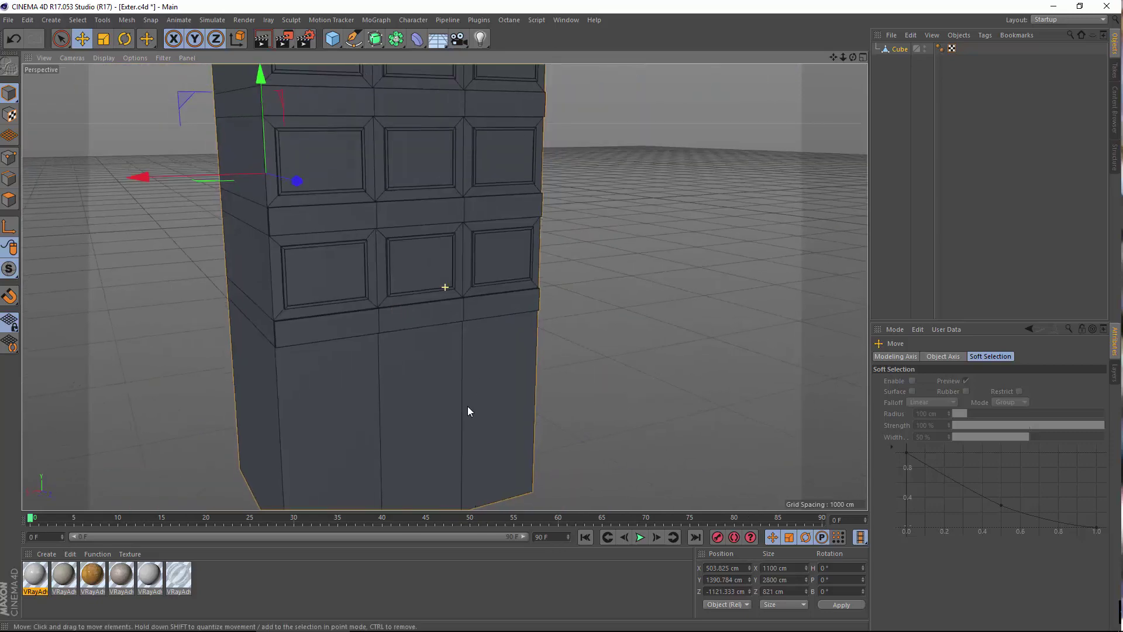
pyautogui.scroll(3, 383, 255)
pyautogui.keyDown('alt'); pyautogui.moveTo(384, 256); pyautogui.dragTo(468, 287); pyautogui.keyUp('alt')
pyautogui.keyDown('alt'); pyautogui.moveTo(443, 303); pyautogui.dragTo(273, 206); pyautogui.keyUp('alt')
pyautogui.scroll(-3, 521, 278)
pyautogui.keyDown('alt'); pyautogui.moveTo(272, 202); pyautogui.dragTo(230, 203, button='middle'); pyautogui.keyUp('alt')
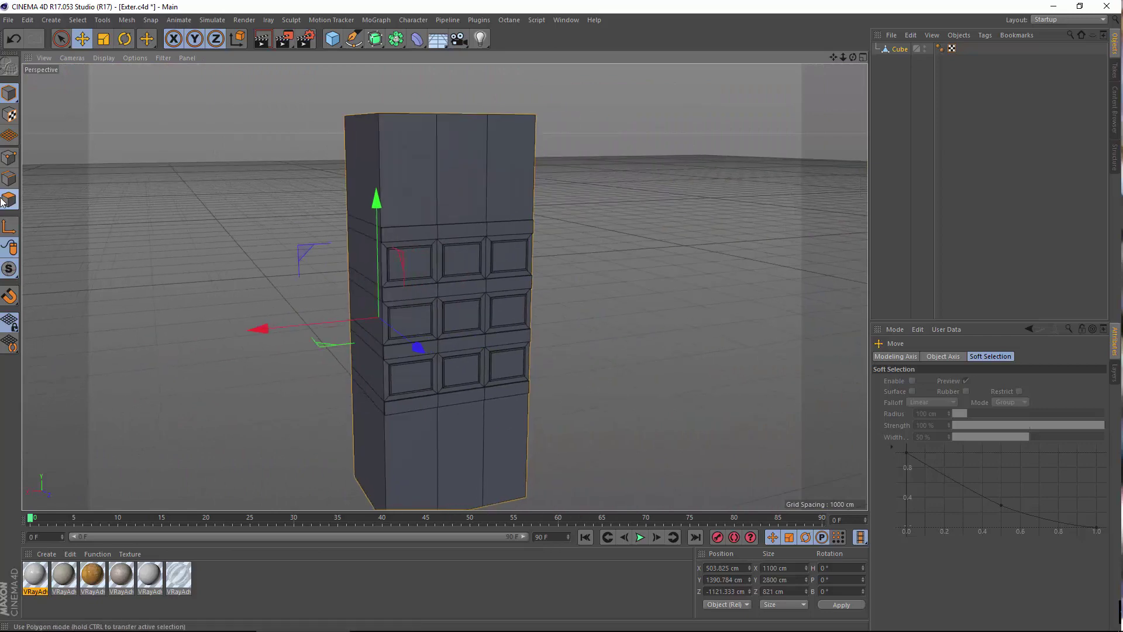
# In polygon mode, select the side wall's polygons from the top down to the second narrow floor band.
pyautogui.click(9, 200)
pyautogui.keyDown('alt'); pyautogui.moveTo(350, 191); pyautogui.dragTo(393, 185); pyautogui.keyUp('alt')
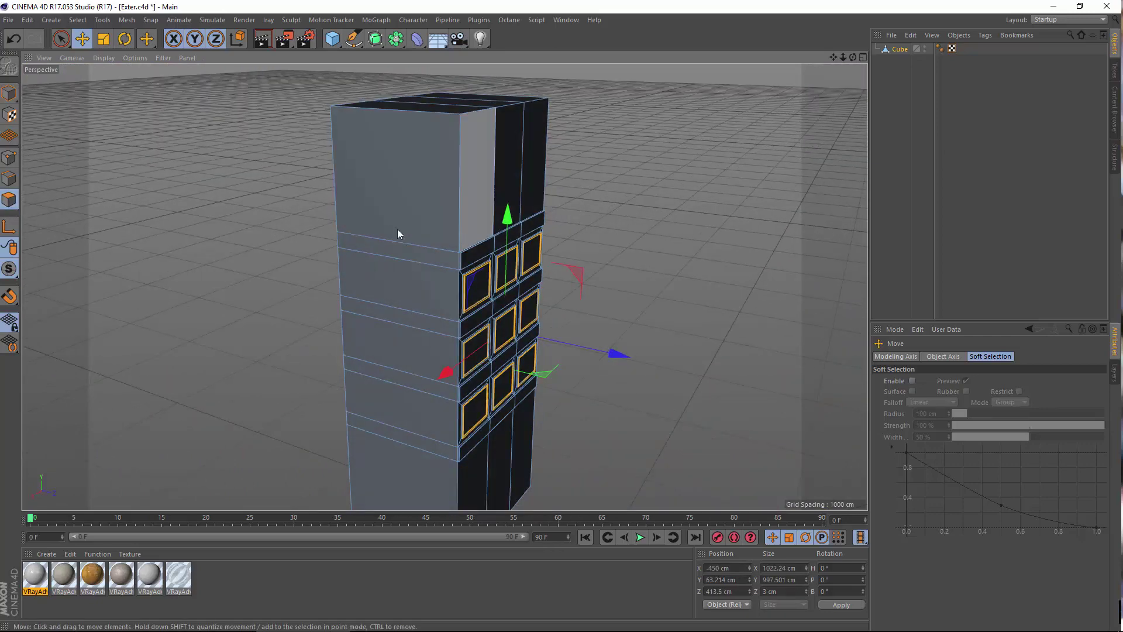
pyautogui.keyDown('alt'); pyautogui.moveTo(398, 234); pyautogui.dragTo(466, 313); pyautogui.keyUp('alt')
pyautogui.click(472, 349)
pyautogui.scroll(2, 477, 380)
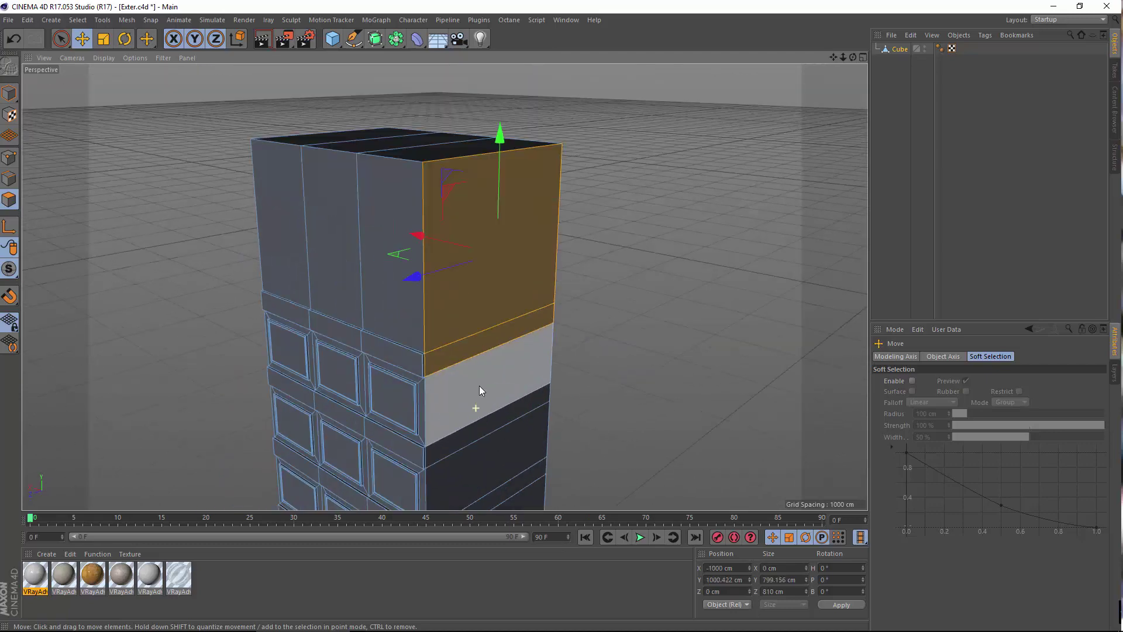
pyautogui.keyDown('shift'); pyautogui.click(475, 402); pyautogui.keyUp('shift')
pyautogui.scroll(3, 481, 409)
pyautogui.keyDown('shift'); pyautogui.click(479, 449); pyautogui.keyUp('shift')
# Add the side wall's remaining polygons down to the base, keeping the entire wall selected.
pyautogui.keyDown('alt'); pyautogui.moveTo(479, 449); pyautogui.dragTo(430, 212, button='middle'); pyautogui.keyUp('alt')
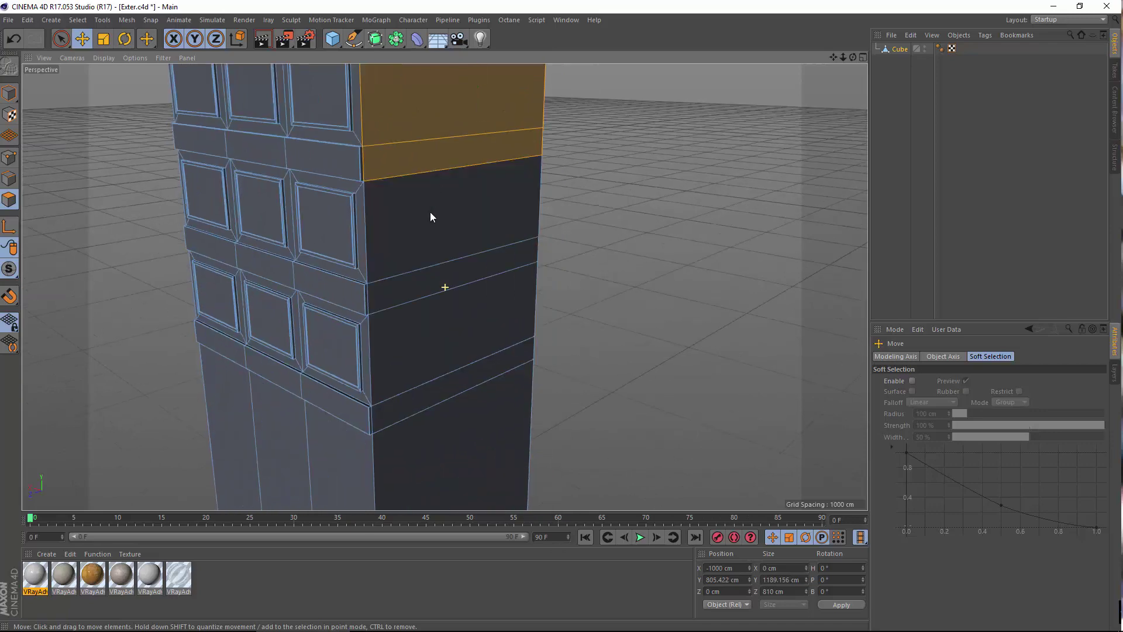
pyautogui.keyDown('shift'); pyautogui.click(418, 201); pyautogui.keyUp('shift')
pyautogui.keyDown('shift'); pyautogui.click(413, 290); pyautogui.keyUp('shift')
pyautogui.keyDown('shift'); pyautogui.click(416, 377); pyautogui.keyUp('shift')
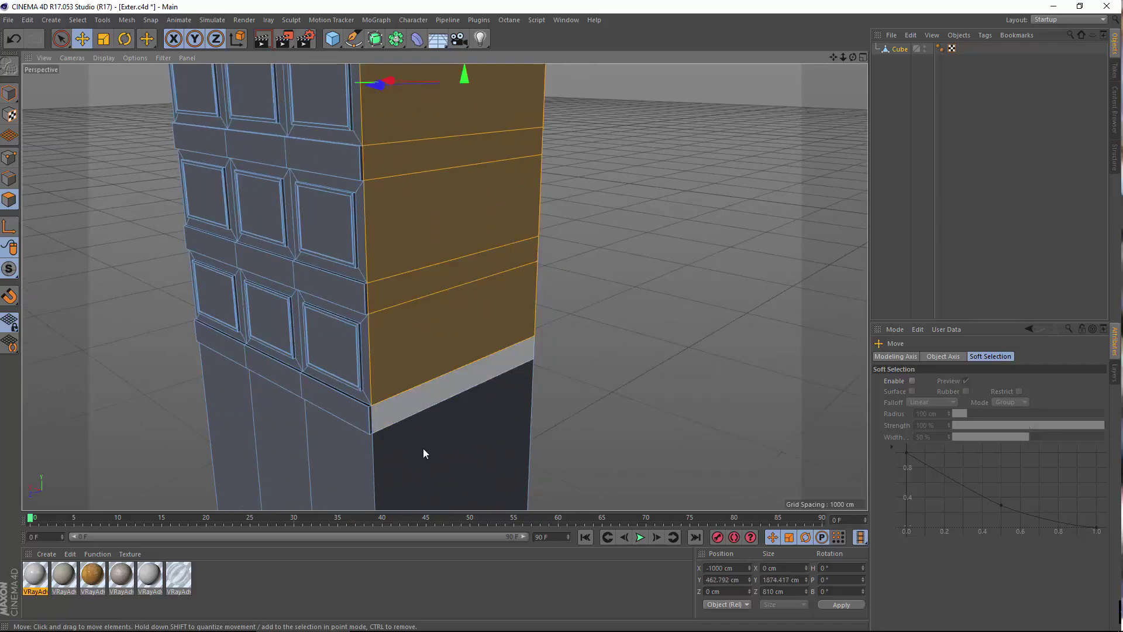
pyautogui.keyDown('shift'); pyautogui.click(419, 400); pyautogui.keyUp('shift')
pyautogui.keyDown('shift'); pyautogui.click(424, 451); pyautogui.keyUp('shift')
pyautogui.scroll(-3, 532, 391)
pyautogui.click(606, 285)
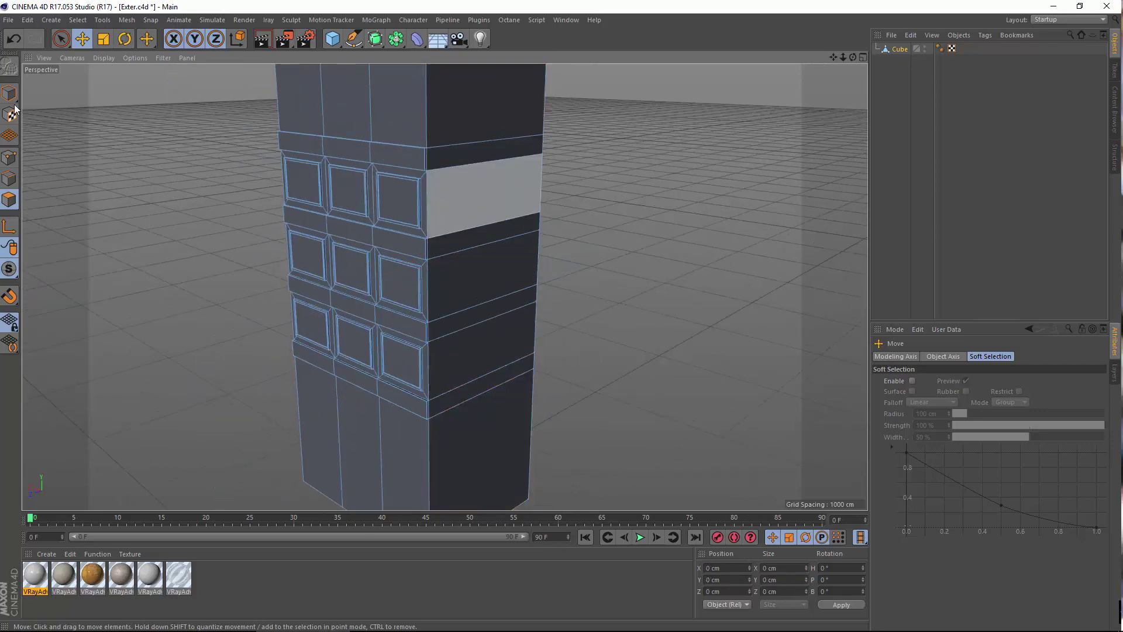
pyautogui.click(8, 39)
# Extrude the selected side wall outward by 500 cm to widen the block beside the window panels.
pyautogui.rightClick(642, 216)
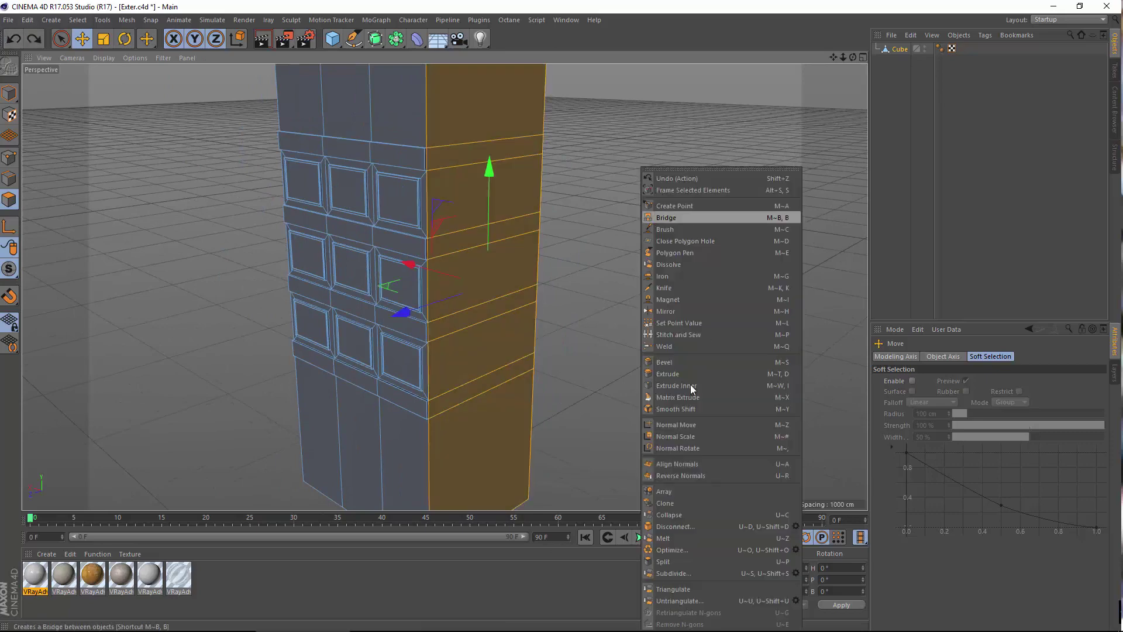
pyautogui.click(674, 374)
pyautogui.keyDown('alt'); pyautogui.moveTo(446, 286); pyautogui.dragTo(482, 378); pyautogui.keyUp('alt')
pyautogui.scroll(-4, 490, 361)
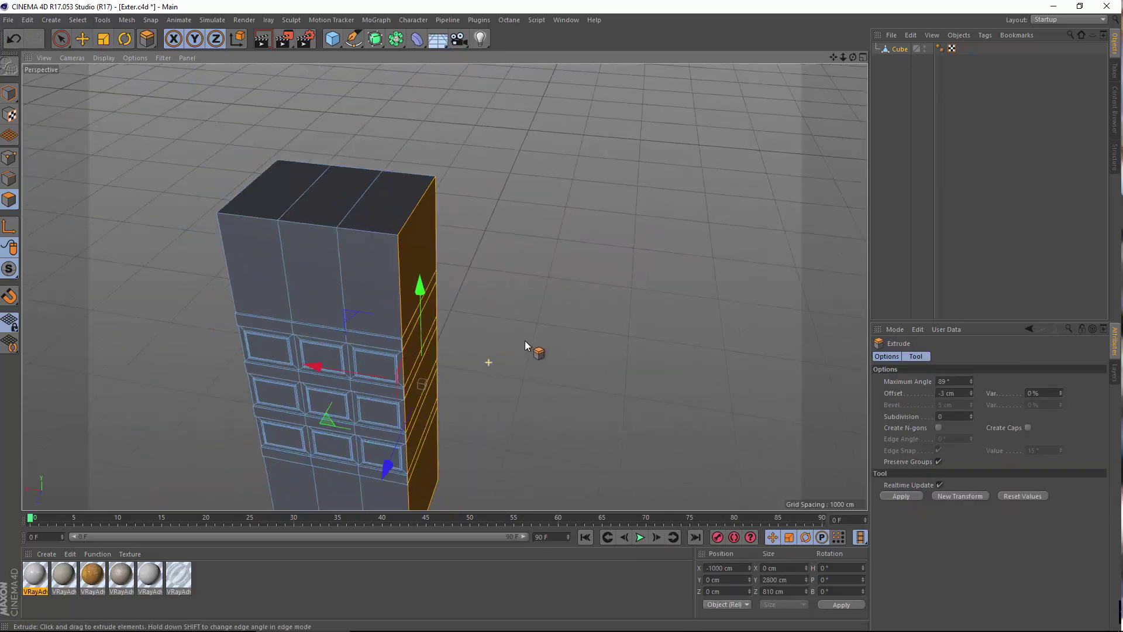
pyautogui.moveTo(525, 341); pyautogui.dragTo(691, 338)
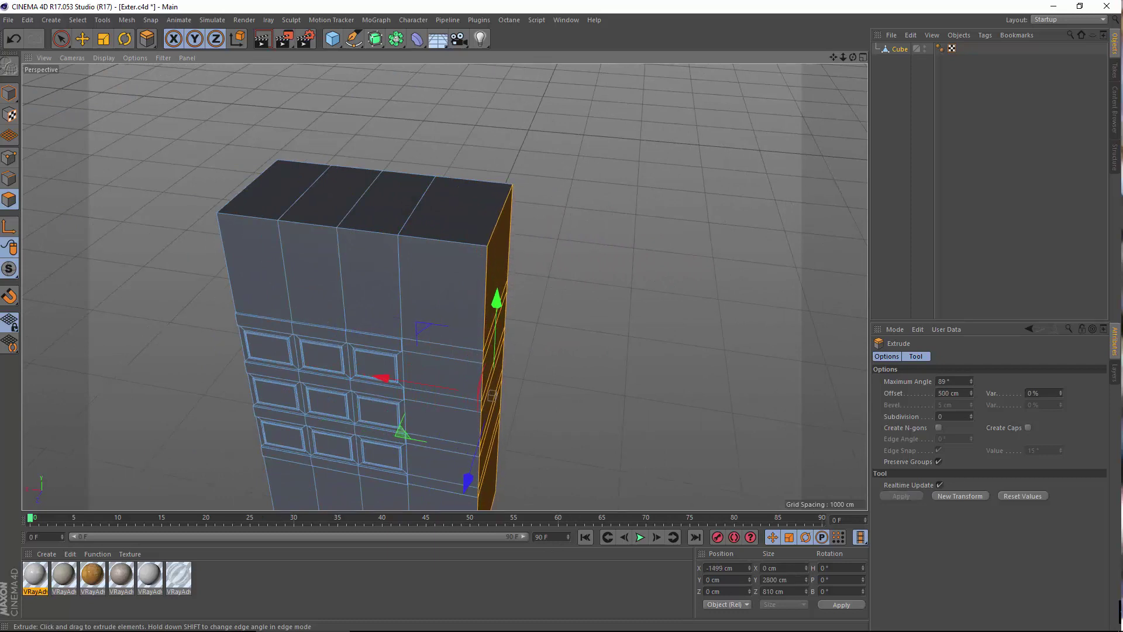
# Extrude the same side wall outward again by about 420 cm to form a second new section.
pyautogui.moveTo(393, 412)
pyautogui.keyDown('alt'); pyautogui.mouseDown()
pyautogui.moveTo(401, 401)
pyautogui.moveTo(375, 409)
pyautogui.mouseUp(); pyautogui.keyUp('alt')
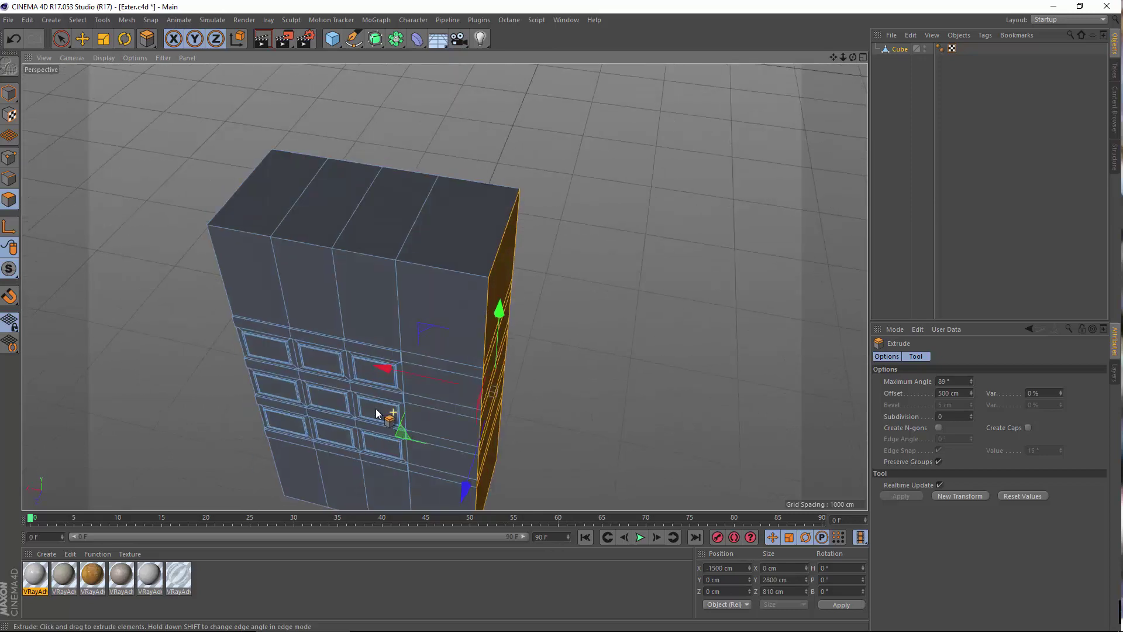
pyautogui.keyDown('alt'); pyautogui.moveTo(441, 328); pyautogui.dragTo(497, 359, button='right'); pyautogui.keyUp('alt')
pyautogui.moveTo(498, 362)
pyautogui.keyDown('alt'); pyautogui.mouseDown()
pyautogui.moveTo(527, 382)
pyautogui.moveTo(461, 319)
pyautogui.moveTo(535, 334)
pyautogui.moveTo(381, 359)
pyautogui.moveTo(502, 371)
pyautogui.mouseUp(); pyautogui.keyUp('alt')
pyautogui.rightClick(614, 171)
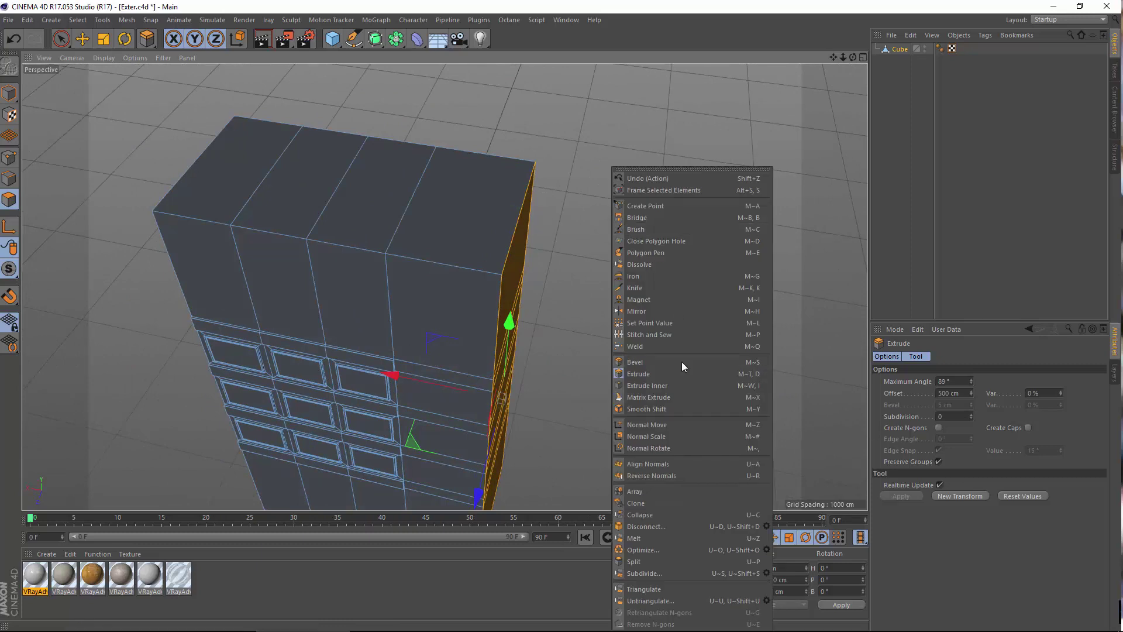
pyautogui.click(651, 373)
pyautogui.moveTo(546, 343); pyautogui.dragTo(579, 345)
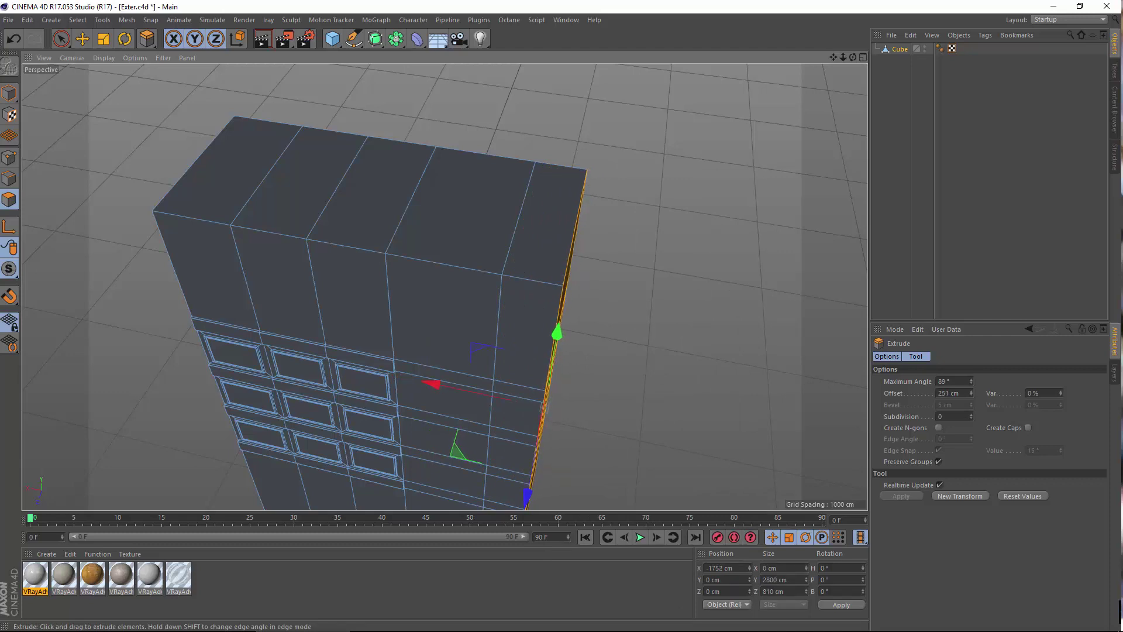
pyautogui.moveTo(547, 408); pyautogui.dragTo(573, 413)
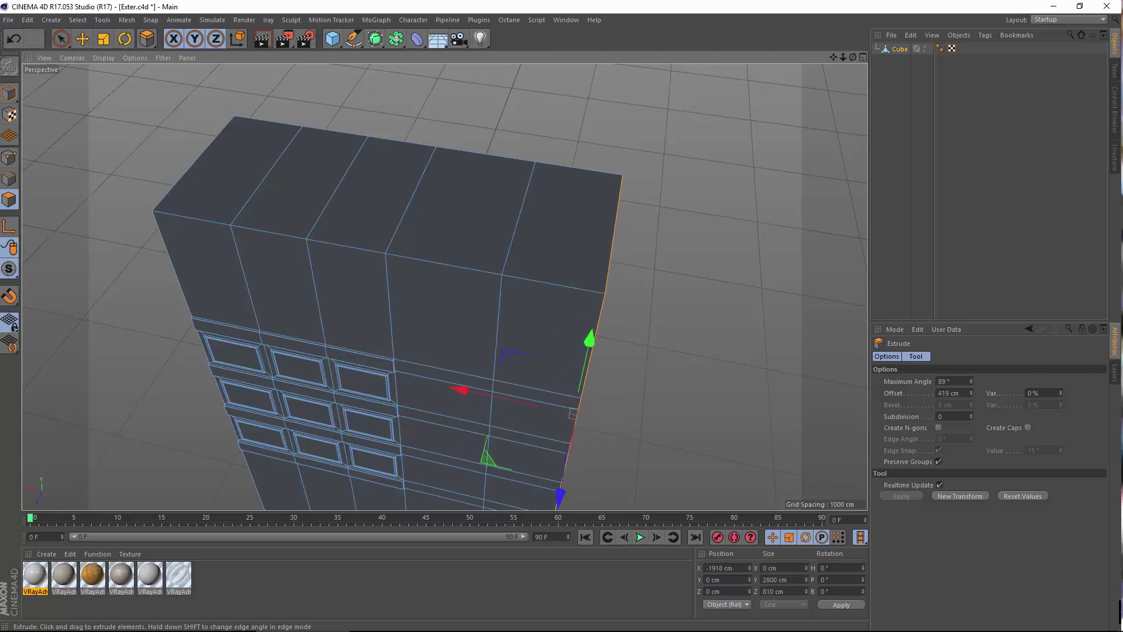
# Select all front-face polygons of the outermost new section, from the top down to the base.
pyautogui.click(540, 331)
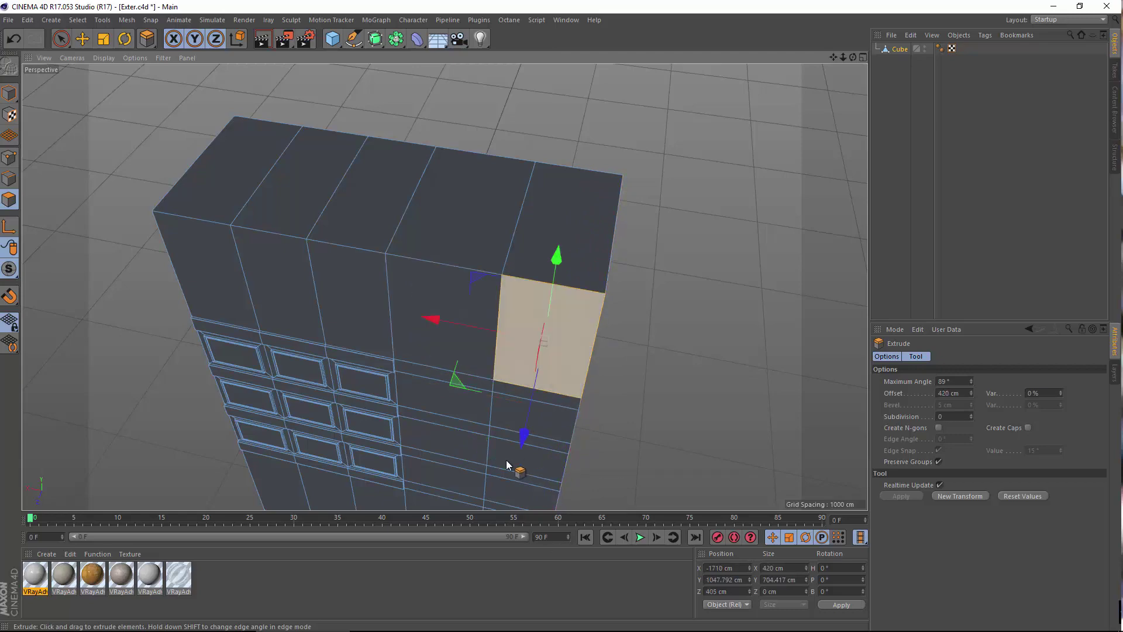
pyautogui.keyDown('alt'); pyautogui.moveTo(527, 456); pyautogui.dragTo(492, 431); pyautogui.keyUp('alt')
pyautogui.keyDown('alt'); pyautogui.moveTo(493, 432); pyautogui.dragTo(518, 280, button='middle'); pyautogui.keyUp('alt')
pyautogui.keyDown('shift'); pyautogui.click(531, 254); pyautogui.keyUp('shift')
pyautogui.keyDown('shift'); pyautogui.click(521, 284); pyautogui.keyUp('shift')
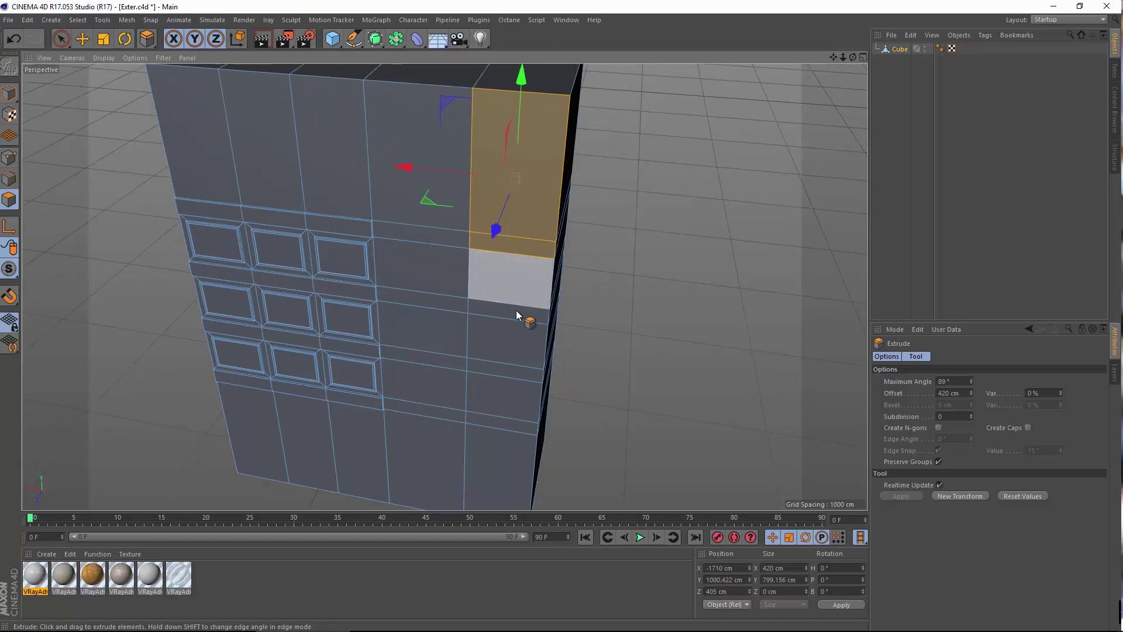
pyautogui.keyDown('shift'); pyautogui.click(515, 312); pyautogui.keyUp('shift')
pyautogui.keyDown('shift'); pyautogui.click(469, 413); pyautogui.keyUp('shift')
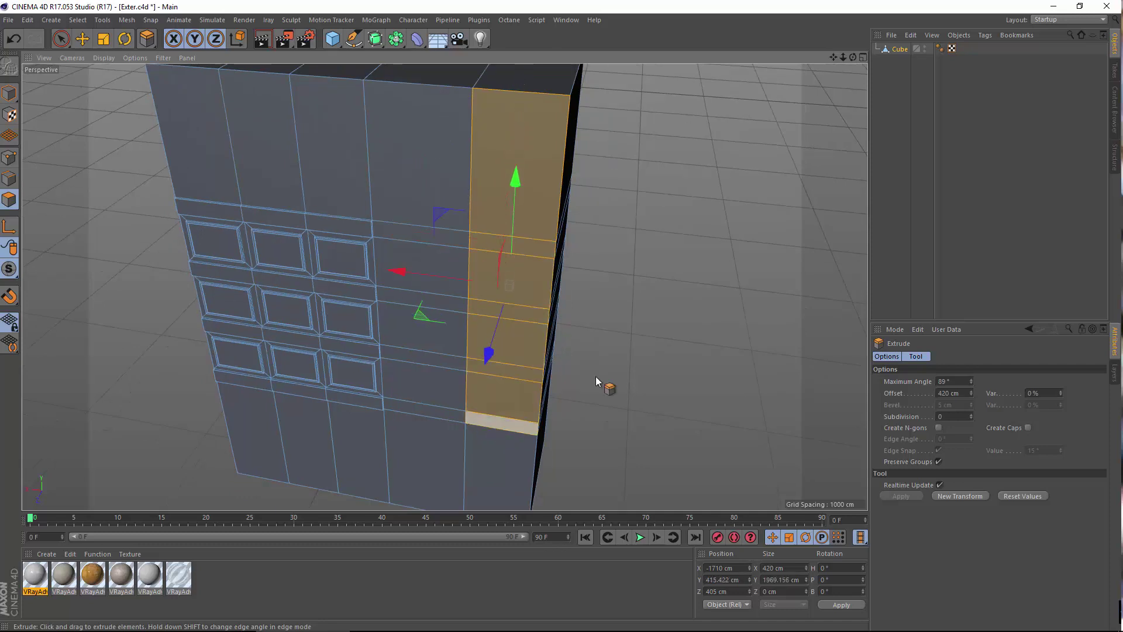
pyautogui.keyDown('shift'); pyautogui.click(521, 442); pyautogui.keyUp('shift')
# Extrude the selected front column forward by about 1193 cm to form a wing perpendicular to the window facade.
pyautogui.rightClick(589, 259)
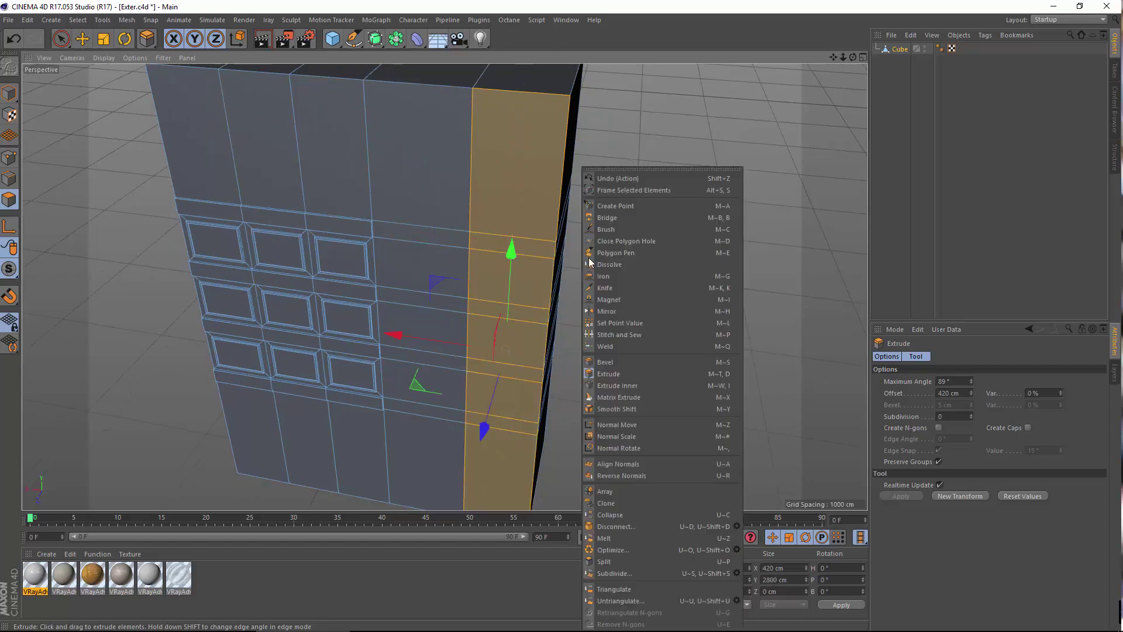
pyautogui.click(651, 372)
pyautogui.keyDown('alt'); pyautogui.moveTo(601, 369); pyautogui.dragTo(826, 339); pyautogui.keyUp('alt')
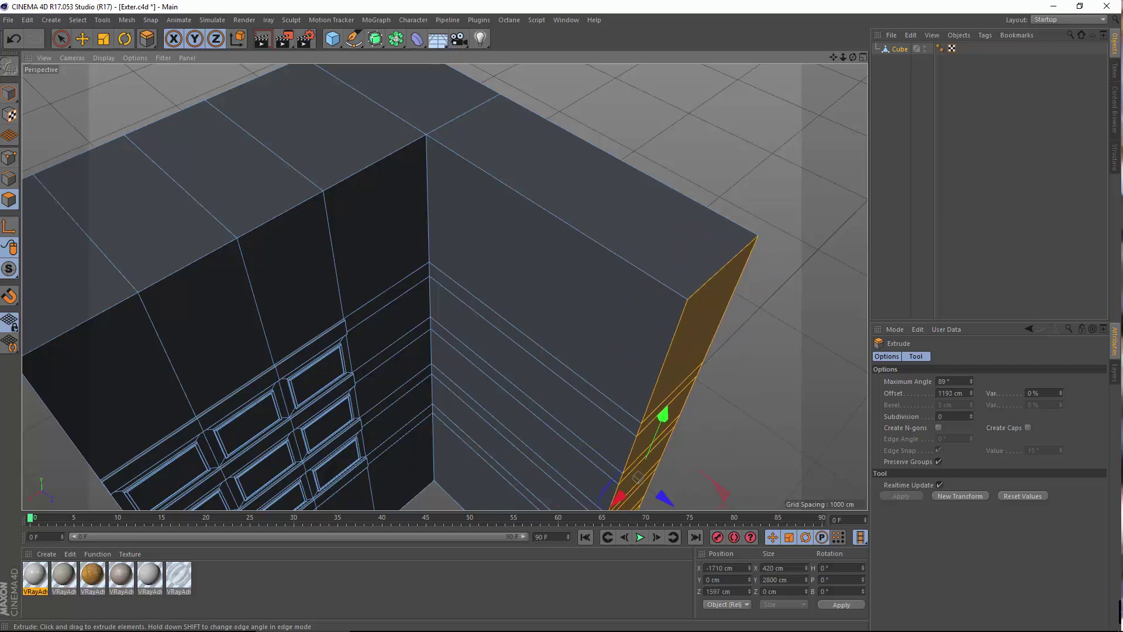
# Undo the long wing extrusion and extrude the same front column forward by 500 cm instead.
pyautogui.keyDown('alt'); pyautogui.moveTo(519, 331); pyautogui.dragTo(454, 237); pyautogui.keyUp('alt')
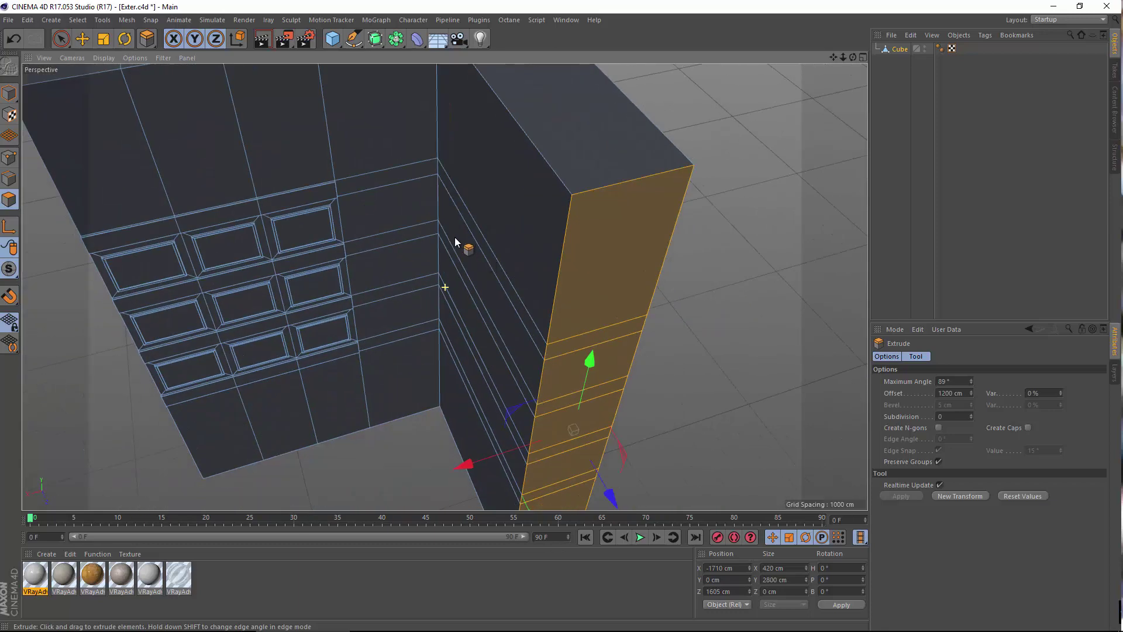
pyautogui.scroll(-4, 451, 292)
pyautogui.keyDown('alt'); pyautogui.moveTo(451, 308); pyautogui.dragTo(509, 316); pyautogui.keyUp('alt')
pyautogui.click(14, 39)
pyautogui.scroll(2, 540, 220)
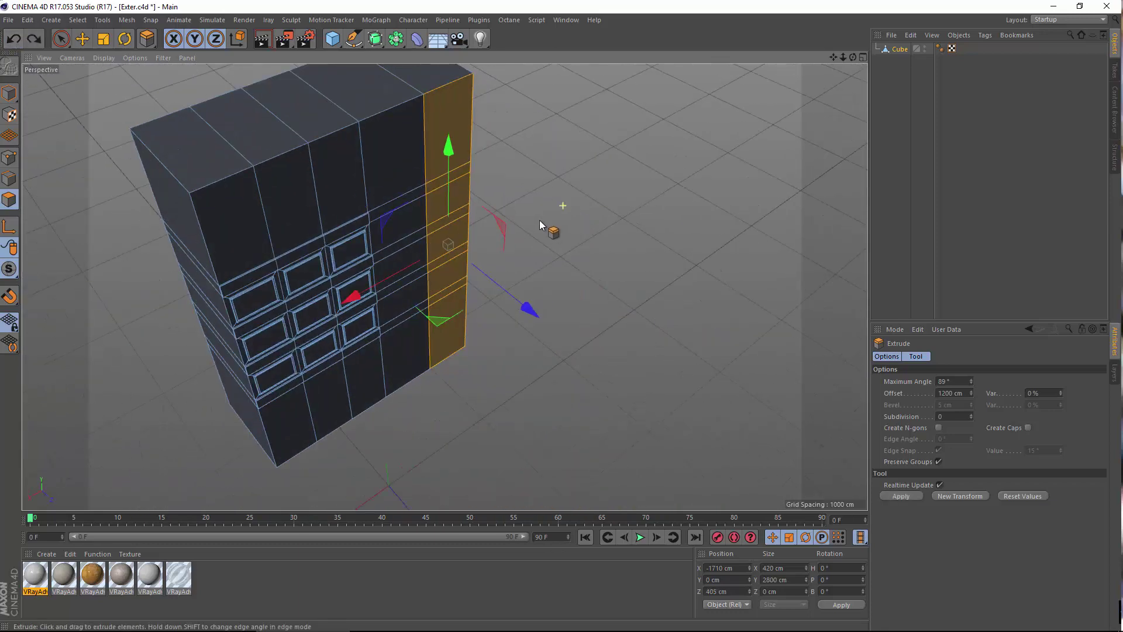
pyautogui.keyDown('alt'); pyautogui.moveTo(539, 220); pyautogui.dragTo(595, 285, button='middle'); pyautogui.keyUp('alt')
pyautogui.moveTo(595, 285); pyautogui.dragTo(693, 286)
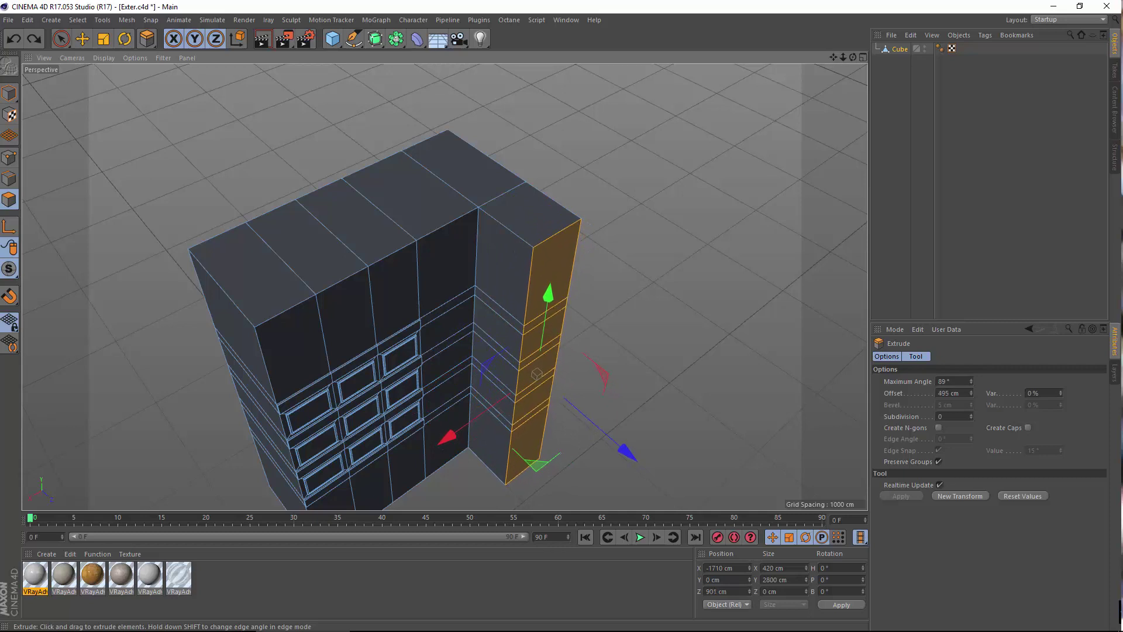
# Extrude the wing's end face forward by another 400 cm and shift it sideways along X to about -2138 cm.
pyautogui.rightClick(604, 211)
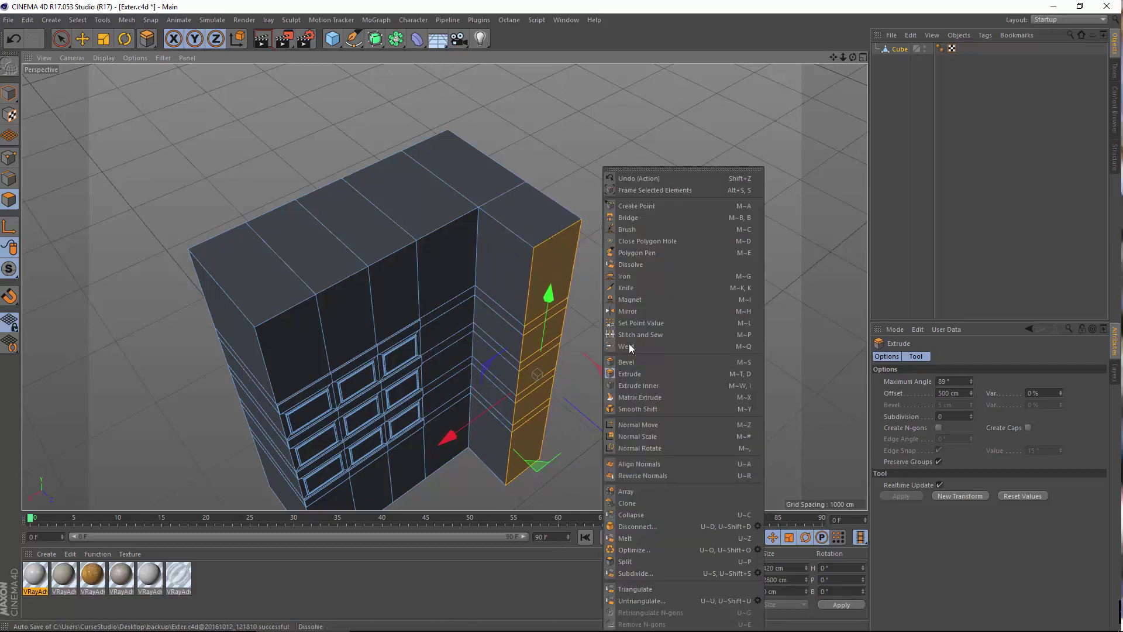
pyautogui.click(611, 378)
pyautogui.moveTo(614, 378); pyautogui.dragTo(674, 377)
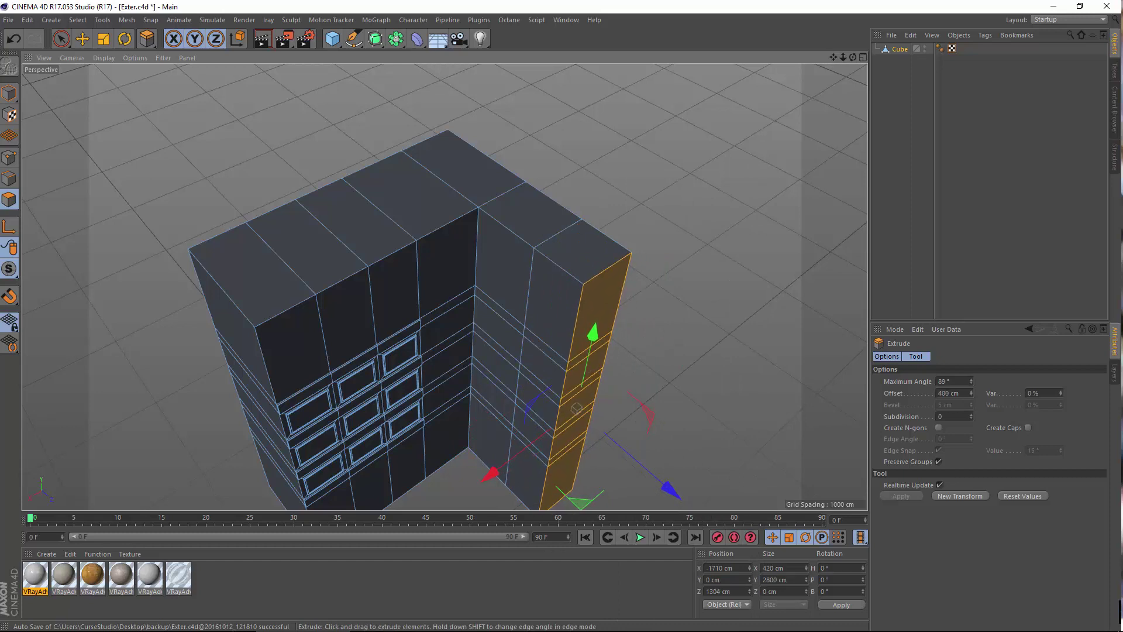
pyautogui.moveTo(510, 439); pyautogui.dragTo(511, 453)
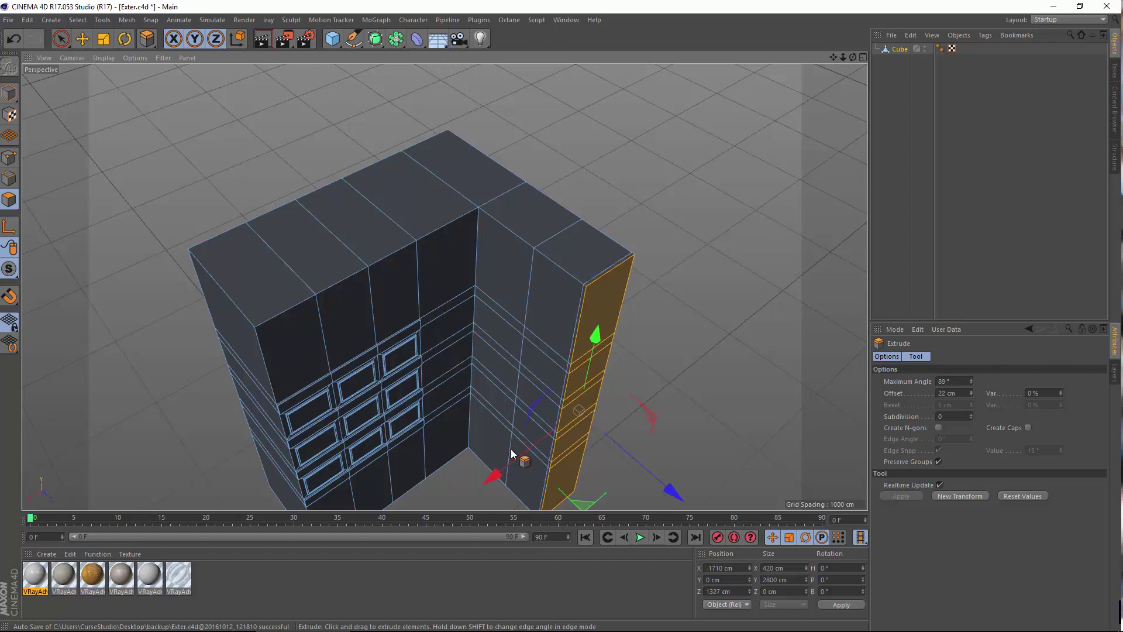
pyautogui.click(13, 39)
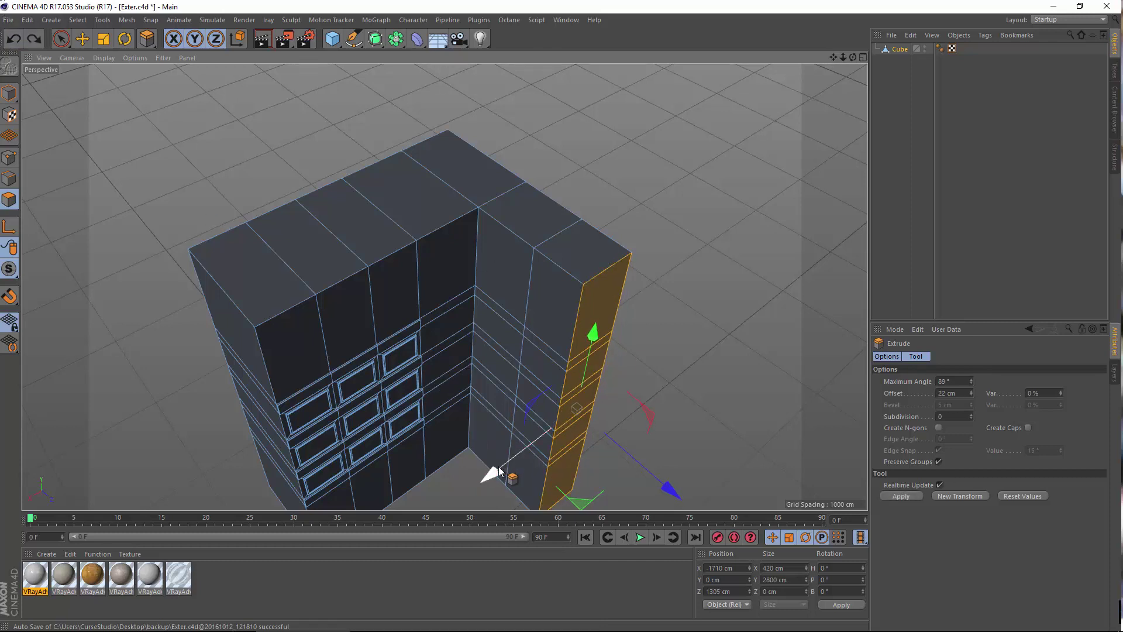
pyautogui.moveTo(507, 465); pyautogui.dragTo(477, 314)
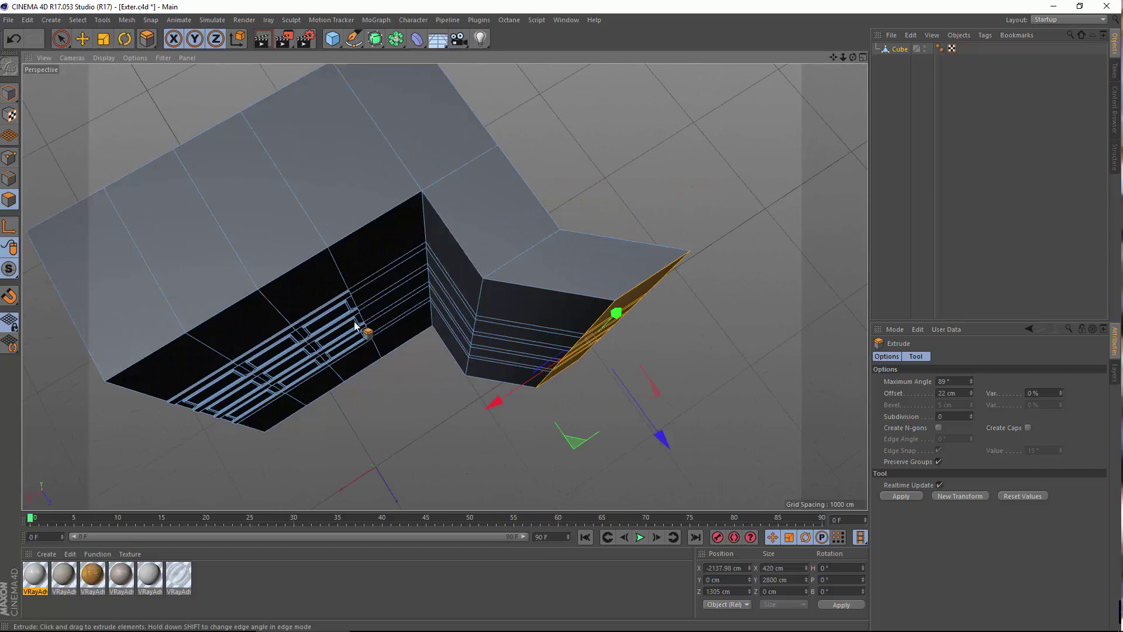
# Examine the window facade and the angled wing from low, high and close viewpoints.
pyautogui.keyDown('alt'); pyautogui.moveTo(354, 323); pyautogui.dragTo(310, 279); pyautogui.keyUp('alt')
pyautogui.keyDown('alt'); pyautogui.moveTo(318, 258); pyautogui.dragTo(475, 282, button='middle'); pyautogui.keyUp('alt')
pyautogui.keyDown('alt'); pyautogui.moveTo(475, 282); pyautogui.dragTo(577, 358, button='right'); pyautogui.keyUp('alt')
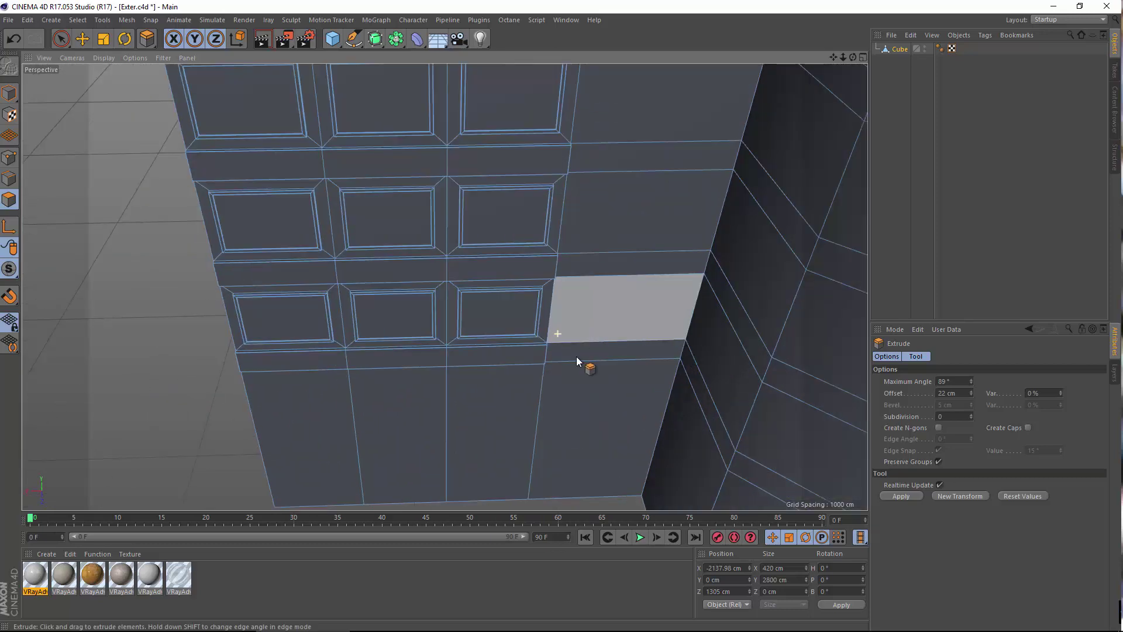
pyautogui.keyDown('alt'); pyautogui.moveTo(574, 354); pyautogui.dragTo(563, 214); pyautogui.keyUp('alt')
pyautogui.keyDown('alt'); pyautogui.moveTo(515, 198); pyautogui.dragTo(446, 286, button='middle'); pyautogui.keyUp('alt')
pyautogui.keyDown('alt'); pyautogui.moveTo(519, 310); pyautogui.dragTo(511, 335, button='right'); pyautogui.keyUp('alt')
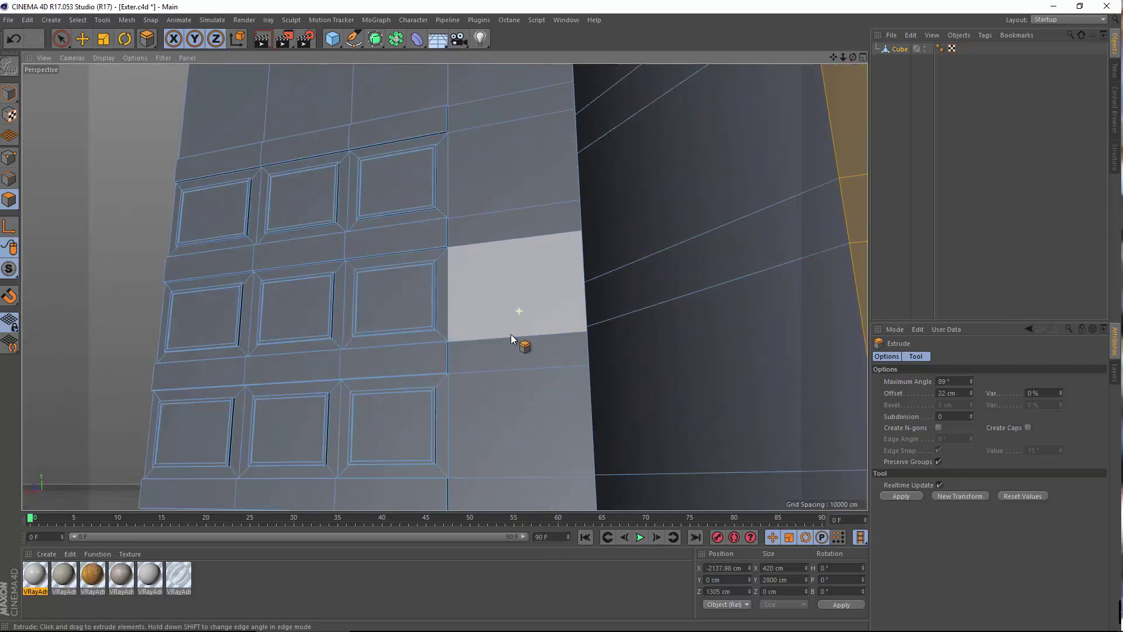
pyautogui.keyDown('alt'); pyautogui.moveTo(511, 335); pyautogui.dragTo(468, 262); pyautogui.keyUp('alt')
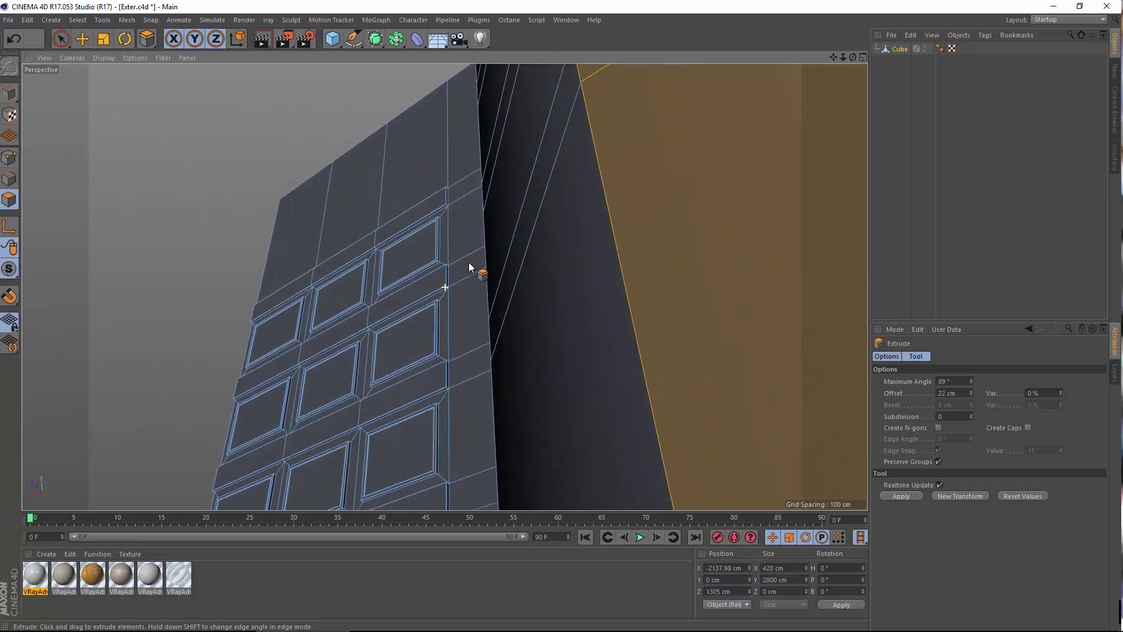
pyautogui.keyDown('alt'); pyautogui.moveTo(469, 262); pyautogui.dragTo(460, 266, button='right'); pyautogui.keyUp('alt')
pyautogui.keyDown('alt'); pyautogui.moveTo(428, 316); pyautogui.dragTo(447, 285, button='middle'); pyautogui.keyUp('alt')
pyautogui.keyDown('alt'); pyautogui.moveTo(447, 286); pyautogui.dragTo(445, 280); pyautogui.keyUp('alt')
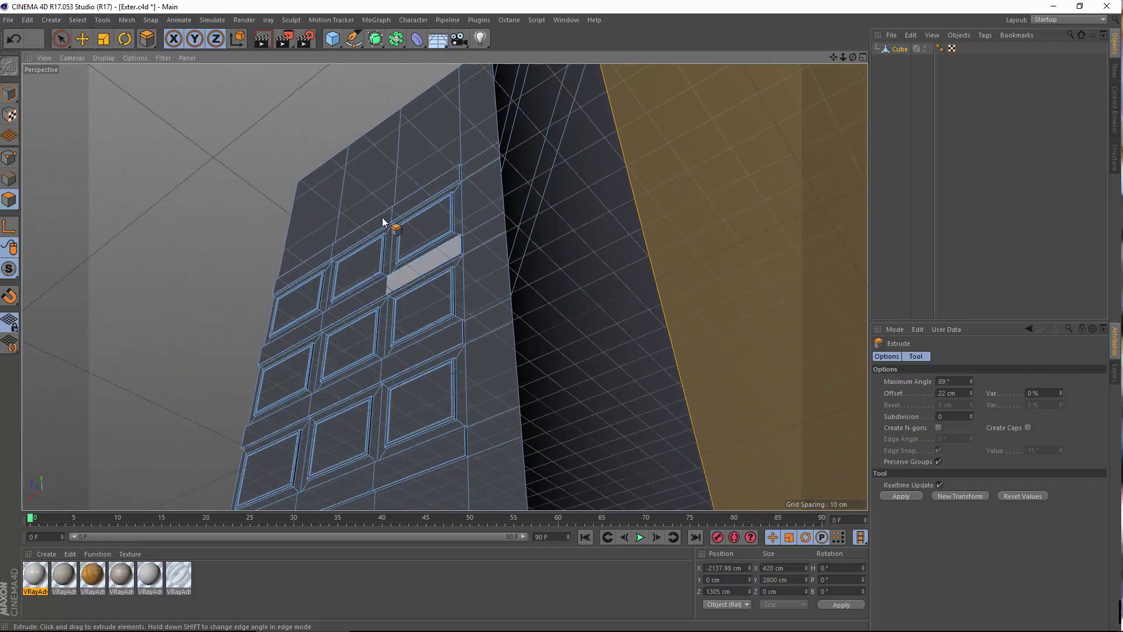
pyautogui.keyDown('alt'); pyautogui.moveTo(391, 353); pyautogui.dragTo(417, 267); pyautogui.keyUp('alt')
pyautogui.keyDown('alt'); pyautogui.moveTo(416, 268); pyautogui.dragTo(371, 308, button='right'); pyautogui.keyUp('alt')
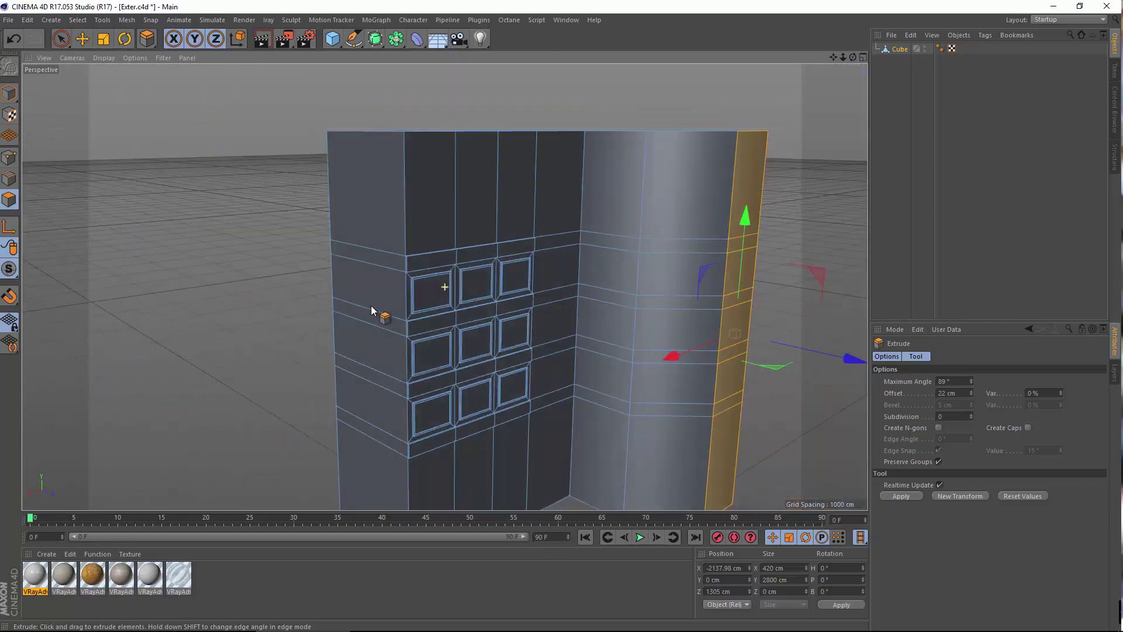
# Select all polygons of the block's opposite side wall, beside the window panels, from the top down to the base.
pyautogui.keyDown('alt'); pyautogui.moveTo(371, 308); pyautogui.dragTo(393, 219); pyautogui.keyUp('alt')
pyautogui.click(393, 219)
pyautogui.keyDown('shift'); pyautogui.click(400, 311); pyautogui.keyUp('shift')
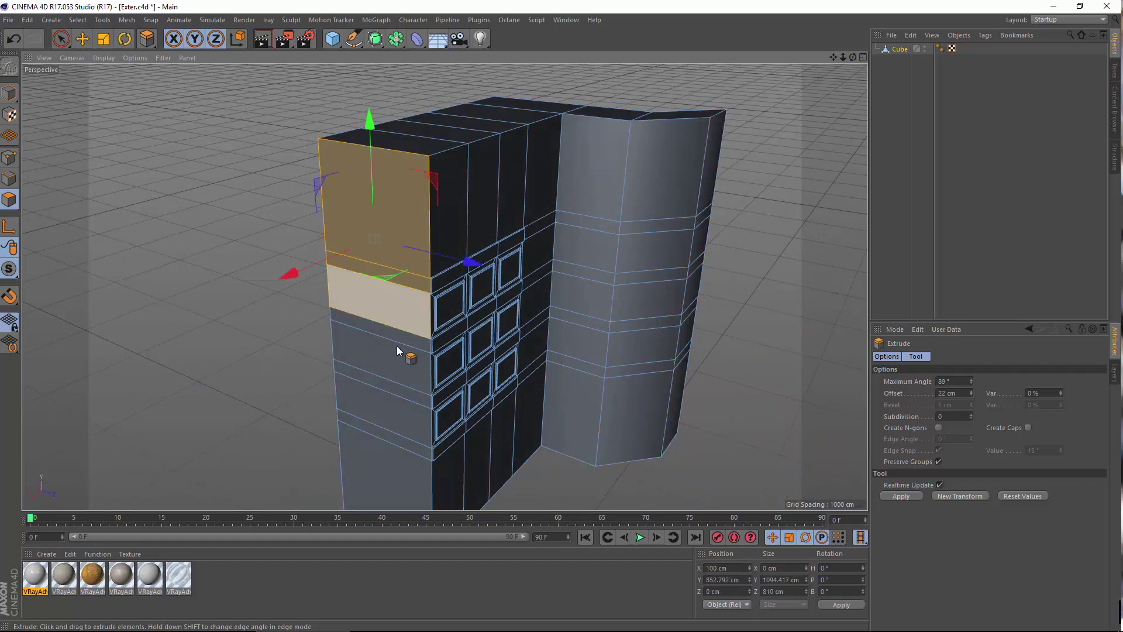
pyautogui.keyDown('shift'); pyautogui.click(409, 338); pyautogui.keyUp('shift')
pyautogui.keyDown('shift'); pyautogui.click(377, 353); pyautogui.keyUp('shift')
pyautogui.keyDown('shift'); pyautogui.click(372, 380); pyautogui.keyUp('shift')
pyautogui.keyDown('shift'); pyautogui.click(372, 409); pyautogui.keyUp('shift')
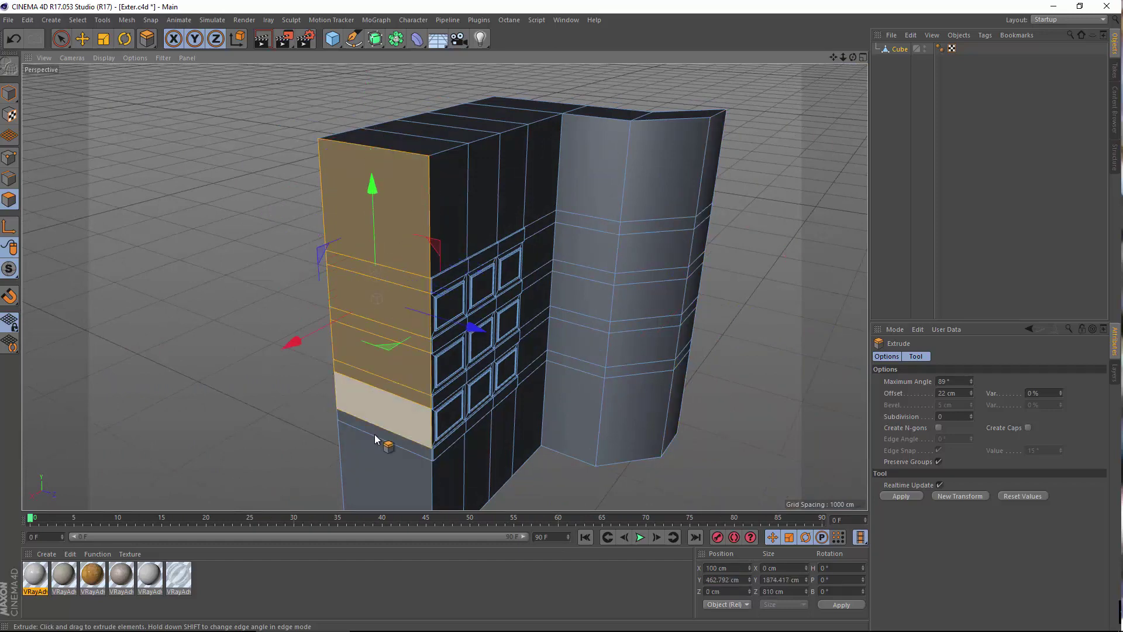
pyautogui.keyDown('shift'); pyautogui.click(375, 432); pyautogui.keyUp('shift')
pyautogui.keyDown('shift'); pyautogui.click(364, 458); pyautogui.keyUp('shift')
pyautogui.keyDown('alt'); pyautogui.moveTo(357, 351); pyautogui.dragTo(193, 361); pyautogui.keyUp('alt')
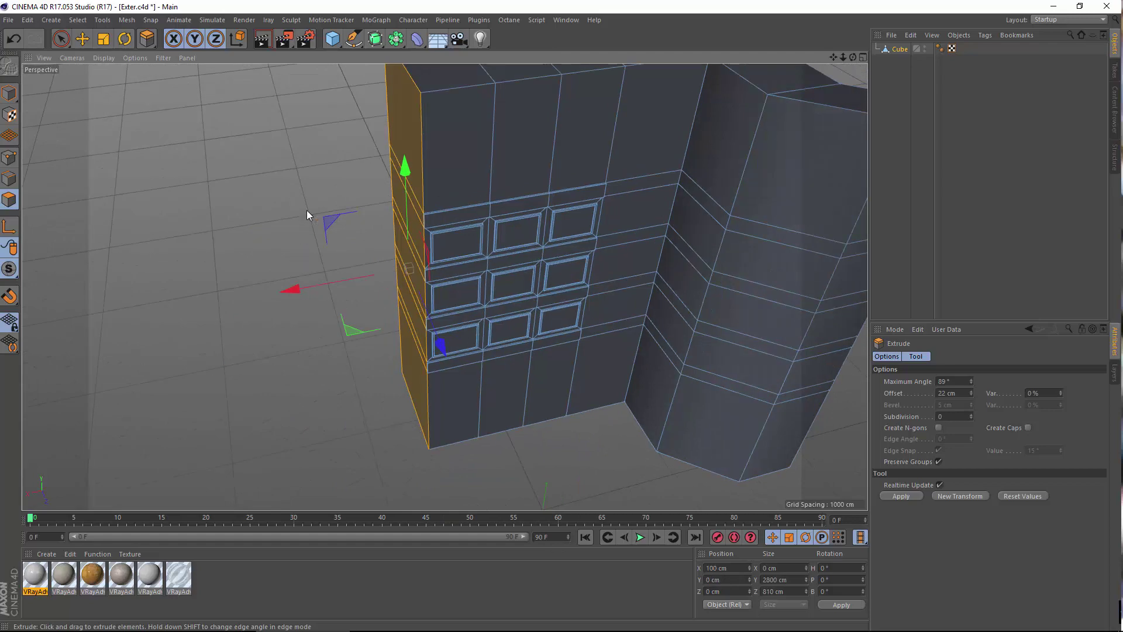
# Try to extrude the selected side wall outward by 620 cm.
pyautogui.rightClick(307, 210)
pyautogui.click(340, 374)
pyautogui.keyDown('alt'); pyautogui.moveTo(273, 239); pyautogui.dragTo(312, 296, button='middle'); pyautogui.keyUp('alt')
pyautogui.moveTo(312, 296); pyautogui.dragTo(495, 296)
pyautogui.keyDown('alt'); pyautogui.moveTo(283, 314); pyautogui.dragTo(258, 316); pyautogui.keyUp('alt')
pyautogui.moveTo(968, 394); pyautogui.dragTo(901, 389)
pyautogui.write('620')
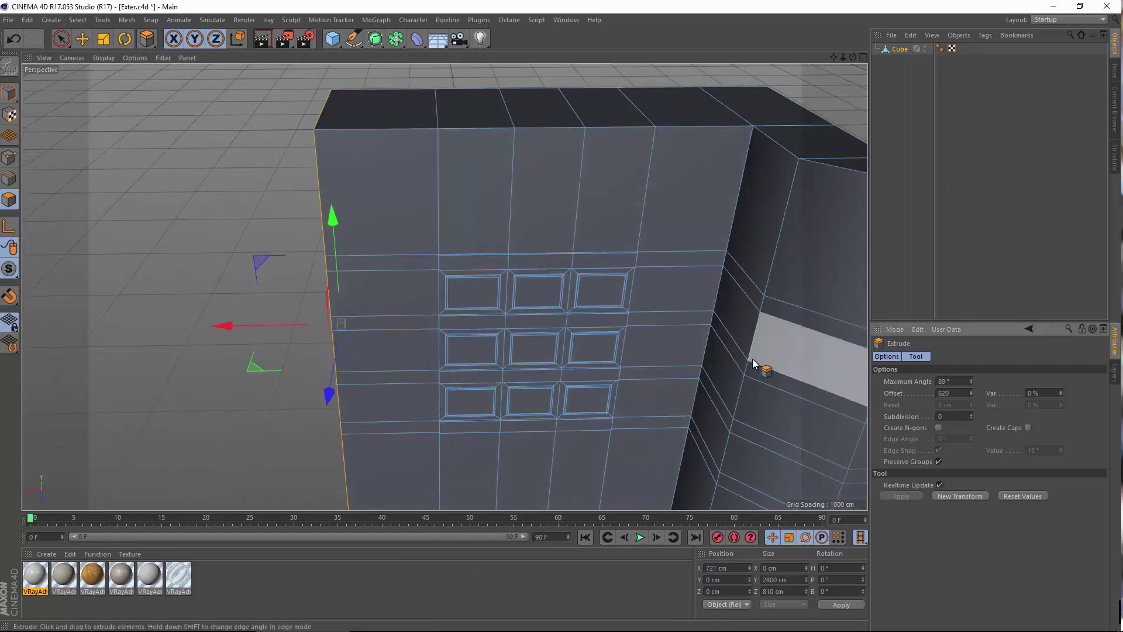
pyautogui.press('Return')
pyautogui.keyDown('alt'); pyautogui.moveTo(451, 273); pyautogui.dragTo(378, 346); pyautogui.keyUp('alt')
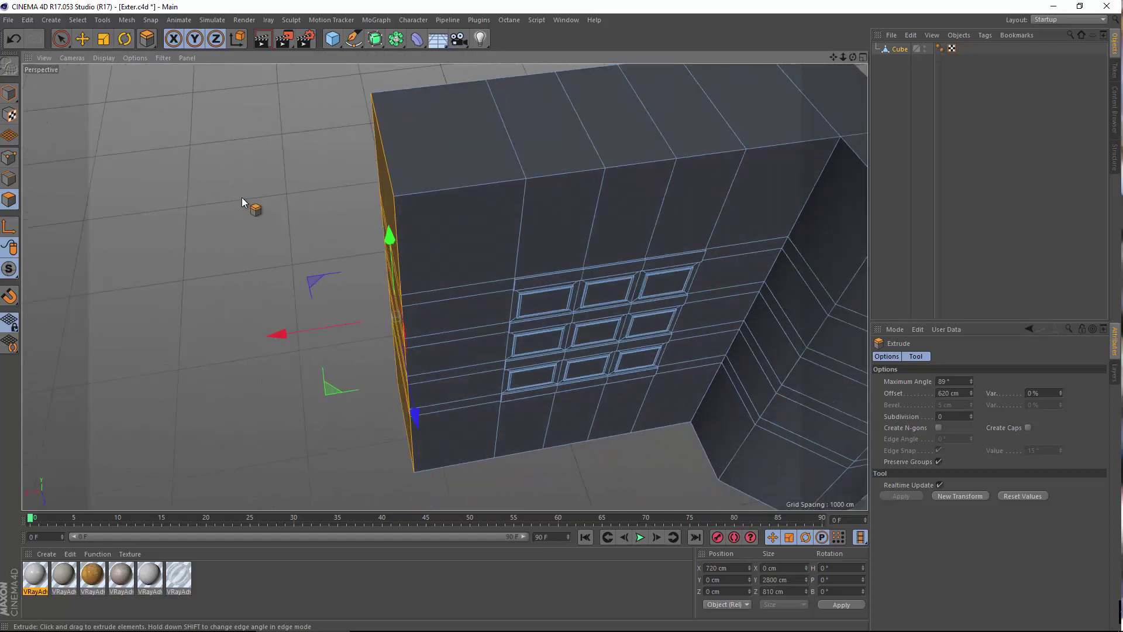
pyautogui.rightClick(243, 199)
pyautogui.click(14, 39)
# Extrude the selected side wall outward by 400 cm.
pyautogui.rightClick(289, 193)
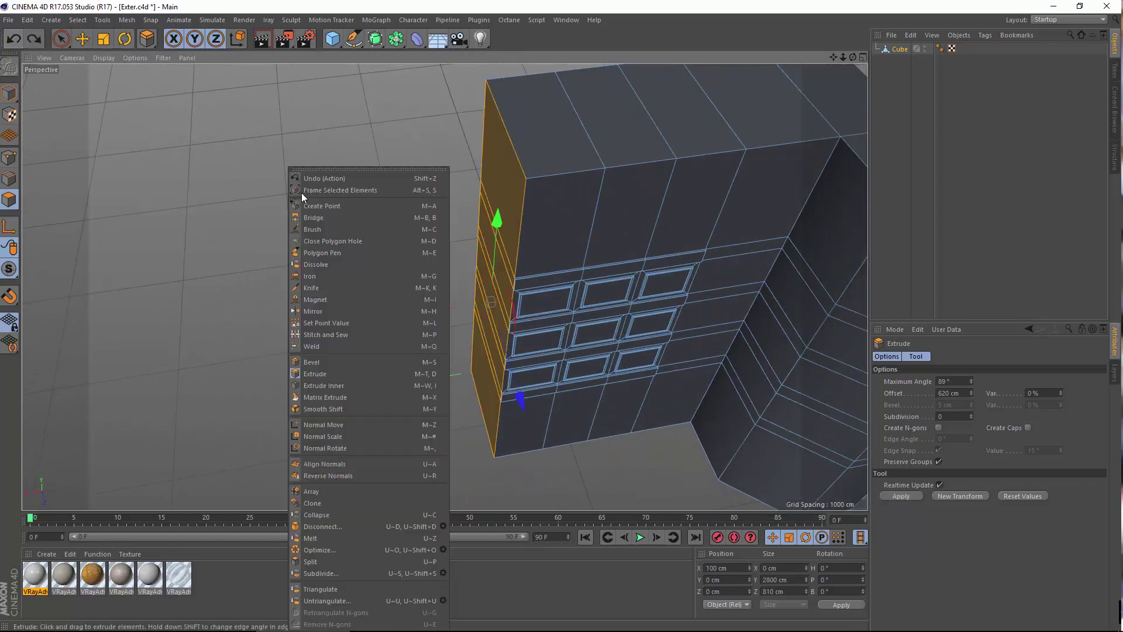
pyautogui.click(318, 375)
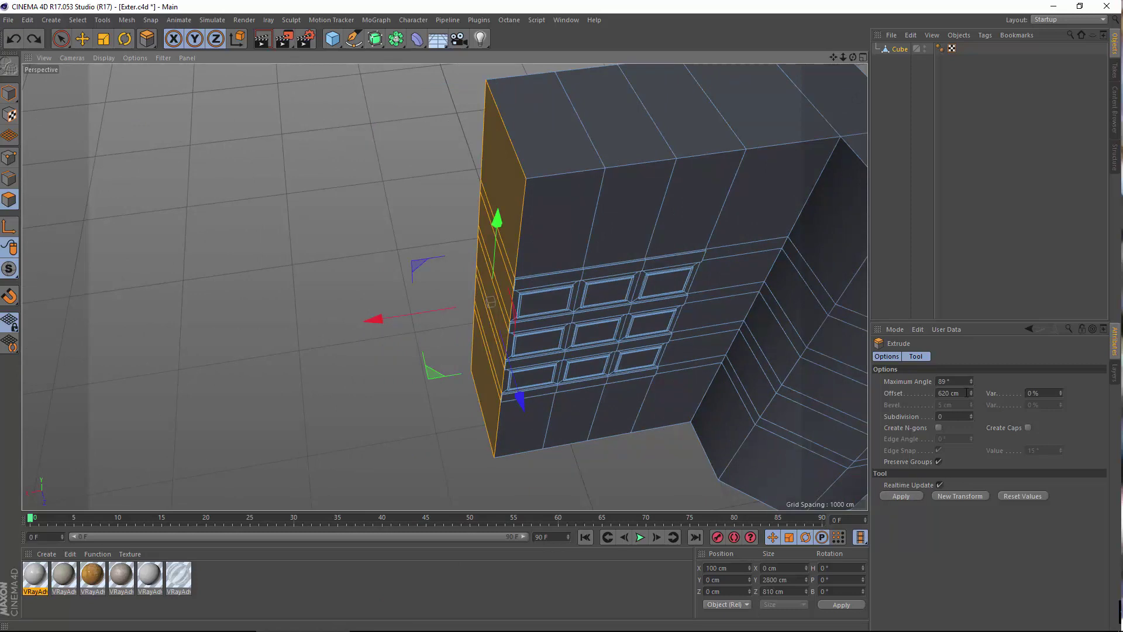
pyautogui.moveTo(963, 394); pyautogui.dragTo(533, 315)
pyautogui.write('400')
pyautogui.press('Return')
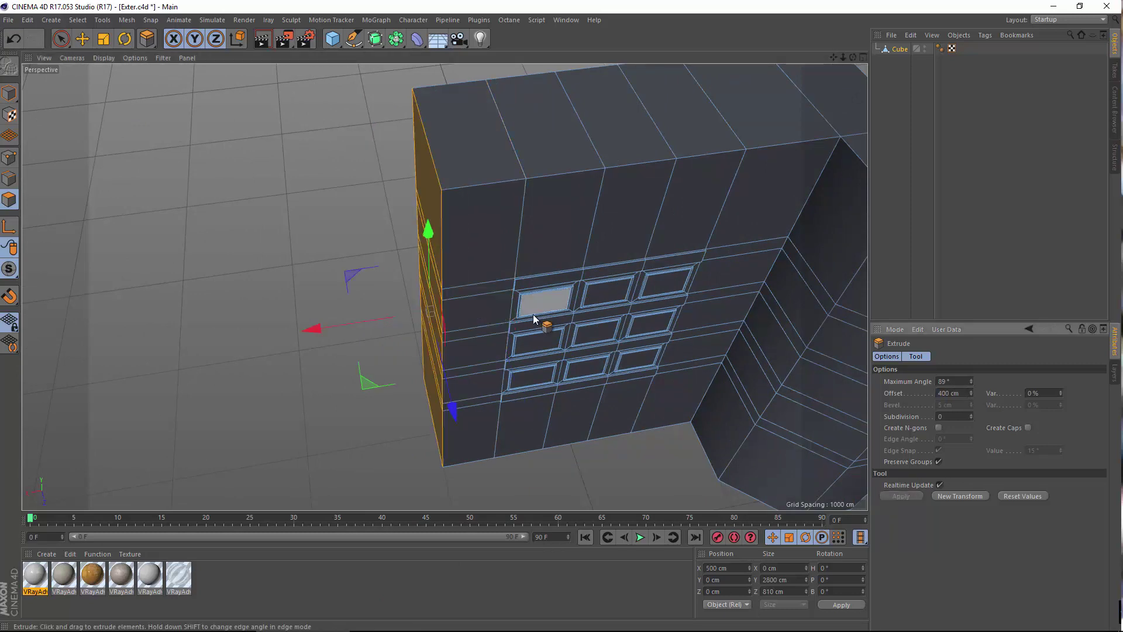
# Extrude the same side wall outward again by about 499 cm to add an outer section.
pyautogui.rightClick(227, 191)
pyautogui.click(283, 373)
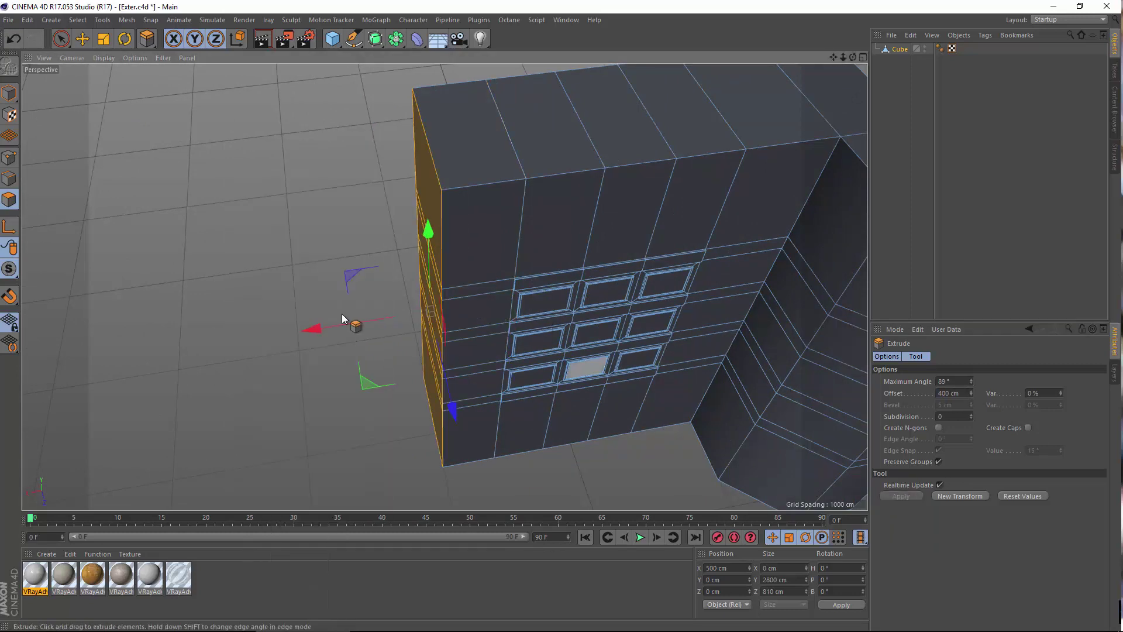
pyautogui.moveTo(342, 314); pyautogui.dragTo(486, 314)
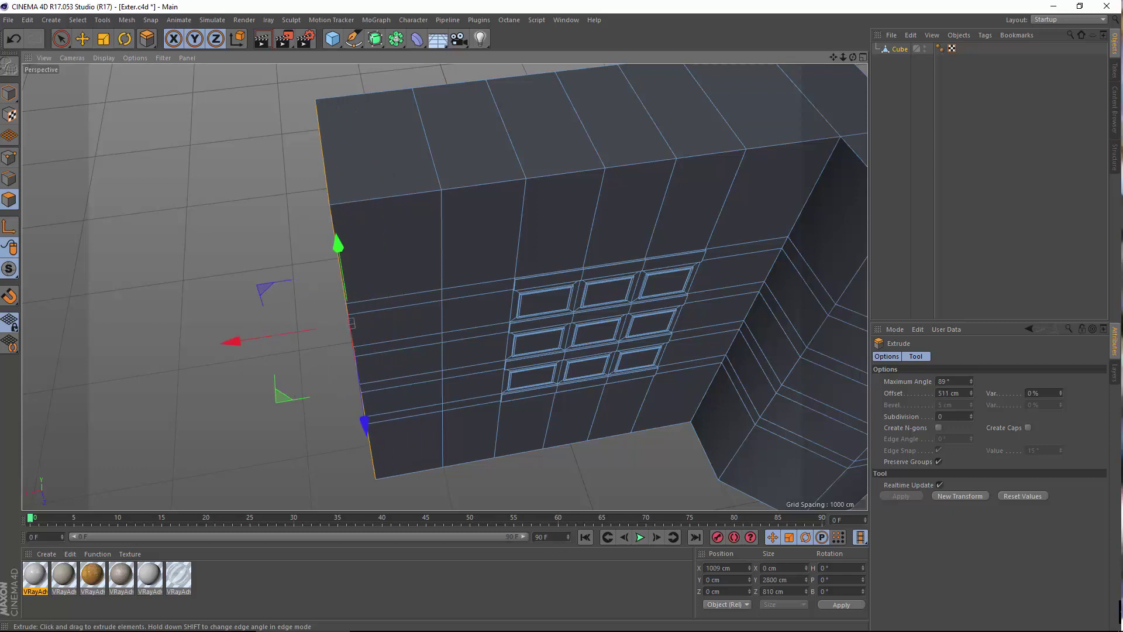
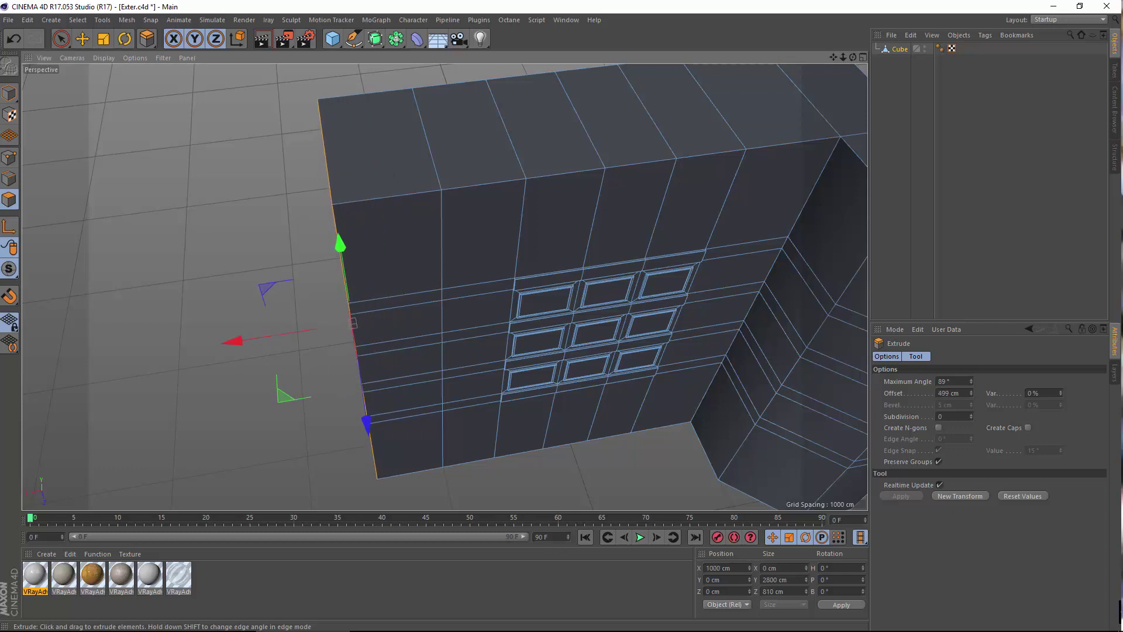
# Select all front-face polygons of the new outer section, from the top down to the base.
pyautogui.click(406, 248)
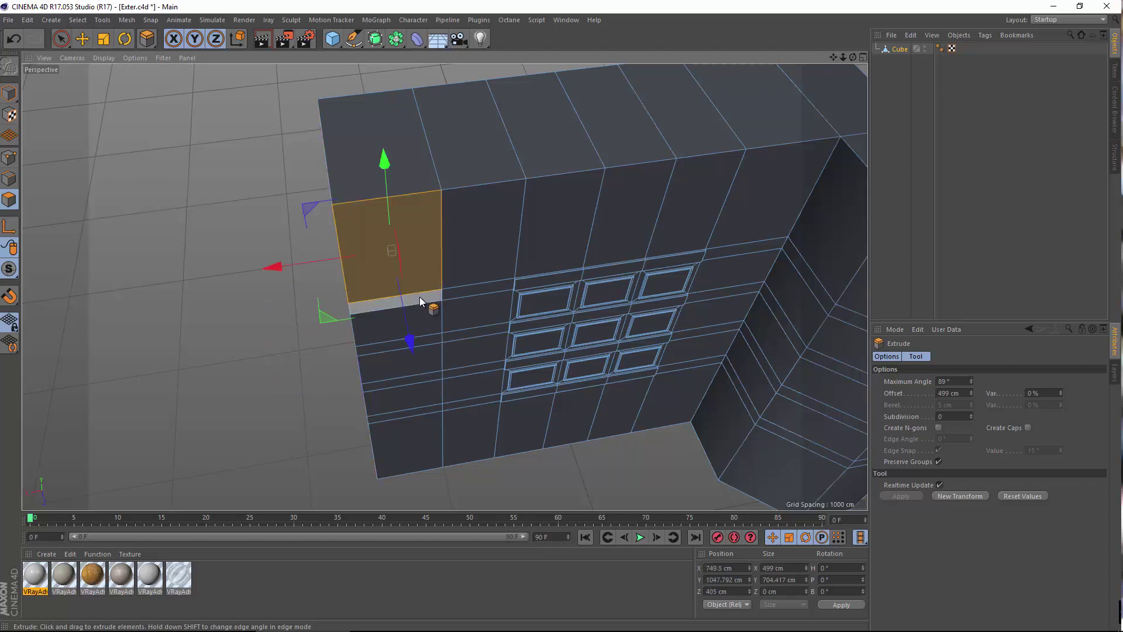
pyautogui.keyDown('shift'); pyautogui.click(418, 349); pyautogui.keyUp('shift')
pyautogui.keyDown('shift'); pyautogui.click(424, 379); pyautogui.keyUp('shift')
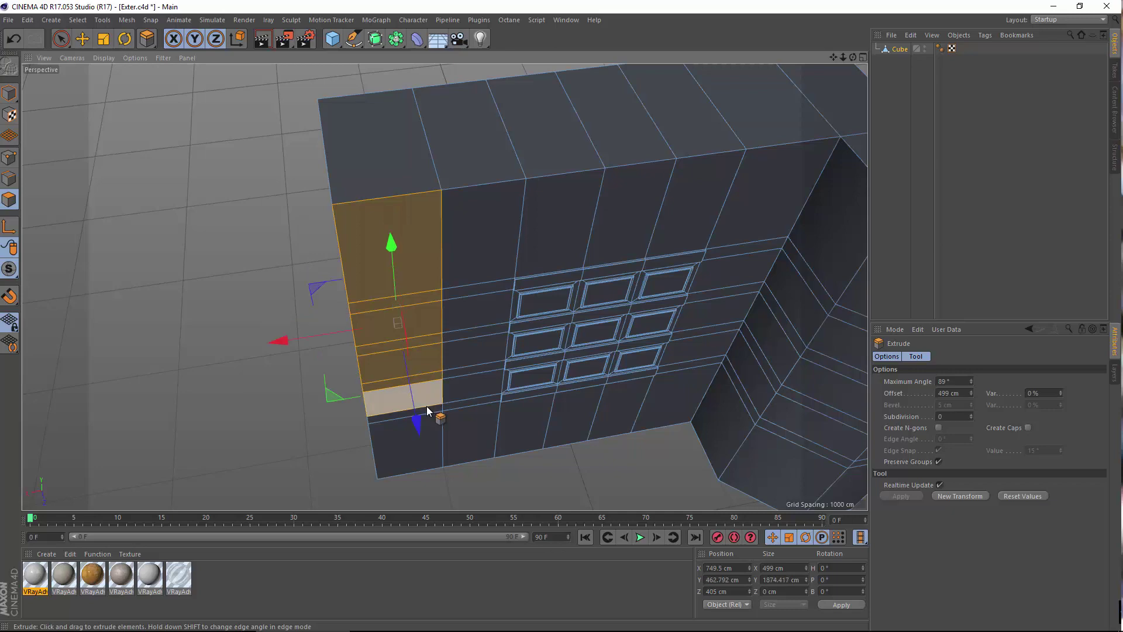
pyautogui.keyDown('shift'); pyautogui.click(431, 434); pyautogui.keyUp('shift')
pyautogui.keyDown('alt'); pyautogui.moveTo(430, 434); pyautogui.dragTo(352, 193); pyautogui.keyUp('alt')
pyautogui.keyDown('alt'); pyautogui.moveTo(346, 295); pyautogui.dragTo(215, 302); pyautogui.keyUp('alt')
# Extrude the selected front column forward by about 611 cm as a second wing.
pyautogui.rightClick(215, 301)
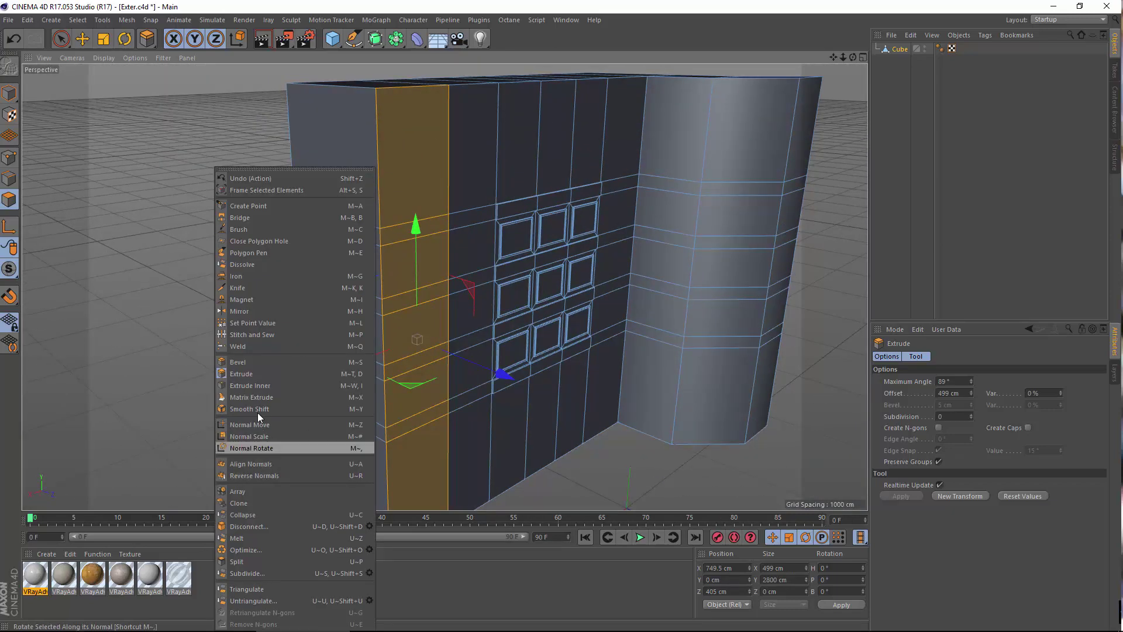
pyautogui.click(251, 377)
pyautogui.moveTo(275, 367); pyautogui.dragTo(373, 366)
pyautogui.scroll(-3, 355, 358)
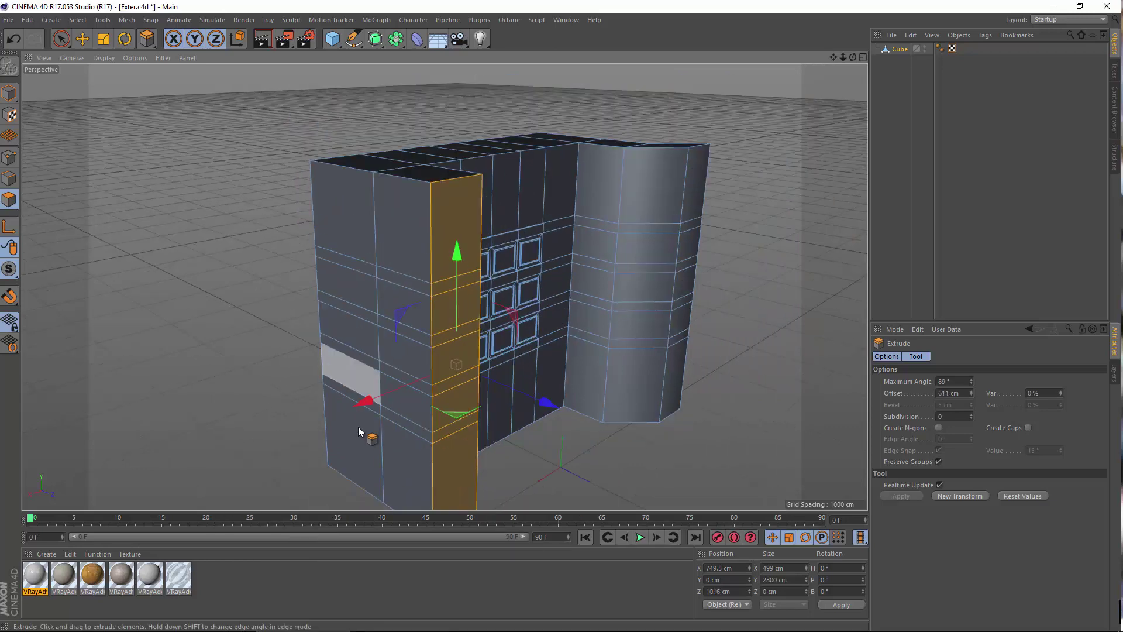
pyautogui.keyDown('alt'); pyautogui.moveTo(358, 427); pyautogui.dragTo(324, 433); pyautogui.keyUp('alt')
pyautogui.keyDown('alt'); pyautogui.moveTo(353, 340); pyautogui.dragTo(359, 234, button='middle'); pyautogui.keyUp('alt')
pyautogui.keyDown('alt'); pyautogui.moveTo(352, 356); pyautogui.dragTo(220, 171); pyautogui.keyUp('alt')
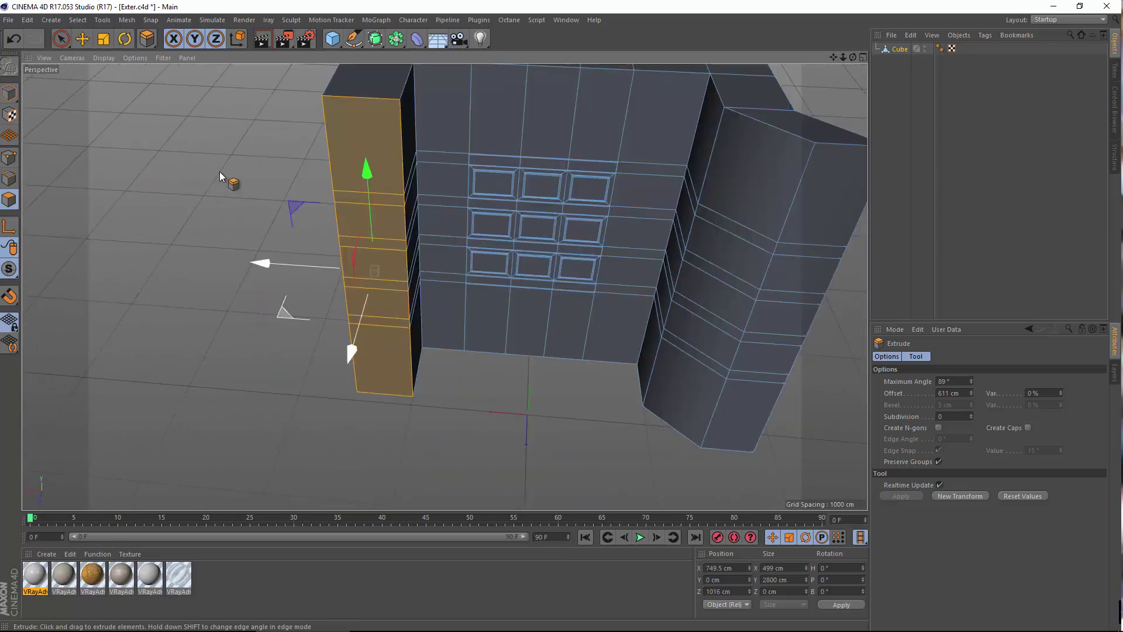
# Extrude the second wing's end face another 599 cm, shift it inward to X about 487 cm, and check the courtyard view.
pyautogui.rightClick(220, 169)
pyautogui.click(239, 375)
pyautogui.moveTo(225, 359); pyautogui.dragTo(261, 317)
pyautogui.keyDown('alt'); pyautogui.moveTo(446, 285); pyautogui.dragTo(328, 234); pyautogui.keyUp('alt')
pyautogui.scroll(5, 597, 303)
pyautogui.keyDown('alt'); pyautogui.moveTo(529, 365); pyautogui.dragTo(454, 285); pyautogui.keyUp('alt')
pyautogui.scroll(3, 468, 233)
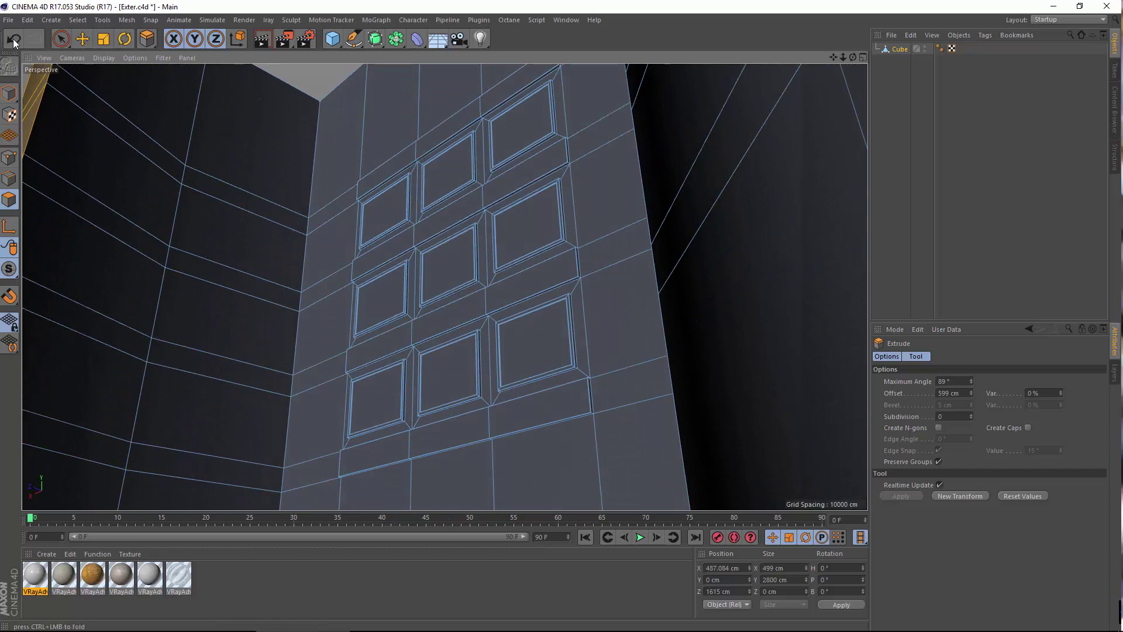
pyautogui.keyDown('alt'); pyautogui.moveTo(354, 258); pyautogui.dragTo(375, 343); pyautogui.keyUp('alt')
pyautogui.keyDown('alt'); pyautogui.moveTo(446, 286); pyautogui.dragTo(591, 477); pyautogui.keyUp('alt')
pyautogui.keyDown('alt'); pyautogui.moveTo(459, 331); pyautogui.dragTo(277, 244); pyautogui.keyUp('alt')
# Undo the sideways shift and both extrusions of the second wing.
pyautogui.hotkey('ctrl', 'z')
pyautogui.hotkey('ctrl', 'z')
pyautogui.hotkey('ctrl', 'z')
pyautogui.hotkey('ctrl', 'z')
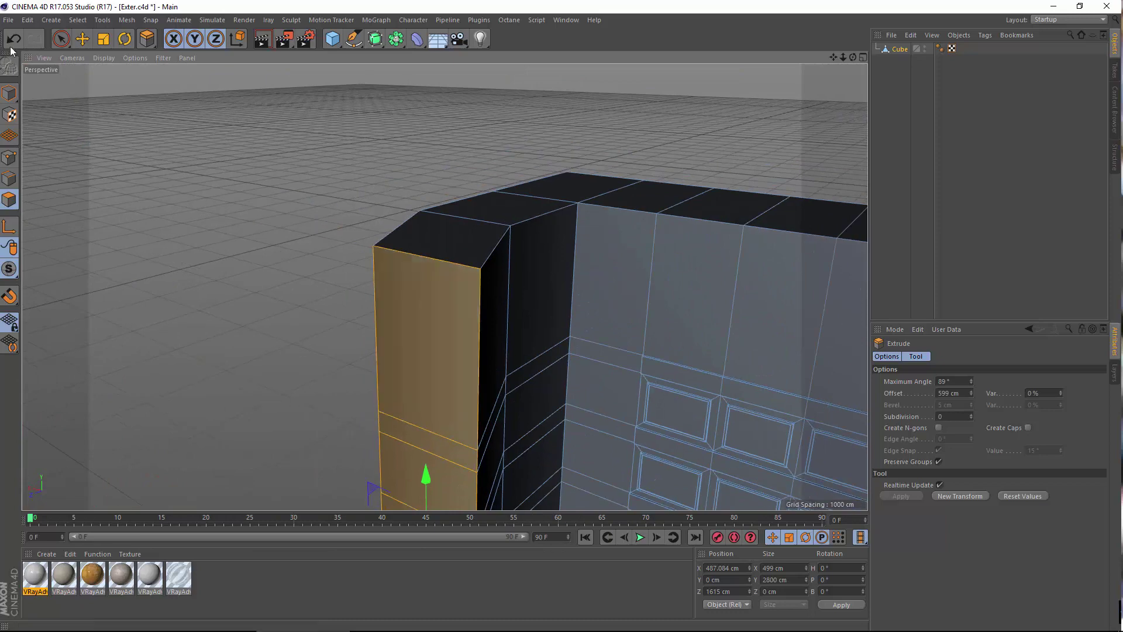
# Extrude the selected front column forward by about 240 cm to start a shorter second wing.
pyautogui.keyDown('alt'); pyautogui.moveTo(614, 366); pyautogui.dragTo(836, 447); pyautogui.keyUp('alt')
pyautogui.rightClick(303, 230)
pyautogui.click(338, 374)
pyautogui.moveTo(248, 342); pyautogui.dragTo(304, 343)
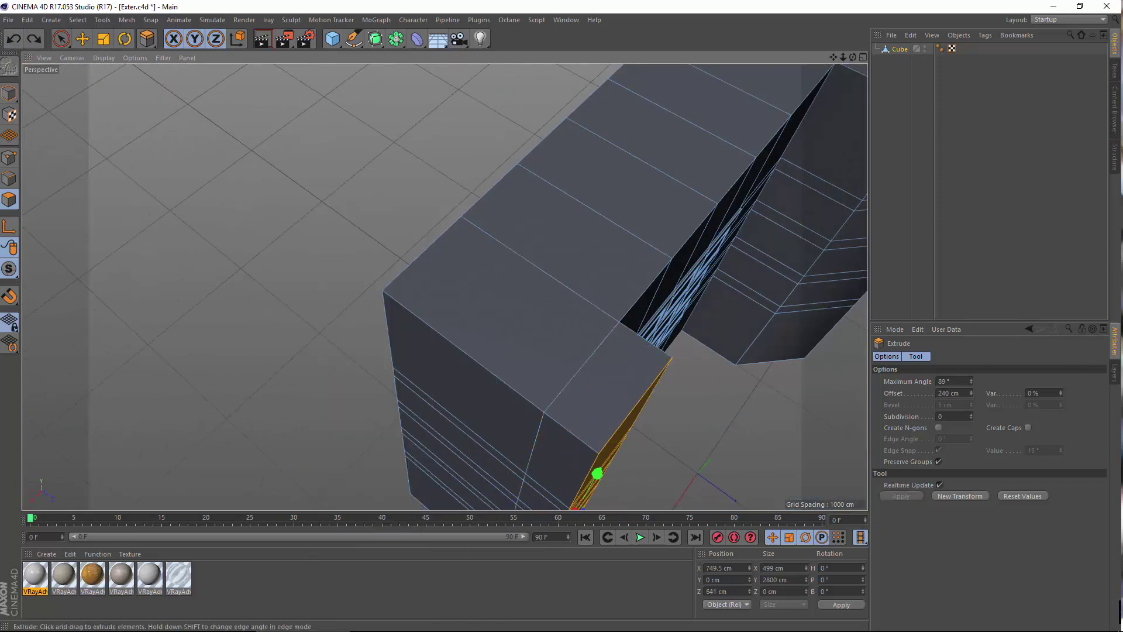
# Extrude the short wing's end face forward by another 340 cm and shift it inward along X to about 474 cm.
pyautogui.keyDown('alt'); pyautogui.moveTo(272, 193); pyautogui.dragTo(640, 377); pyautogui.keyUp('alt')
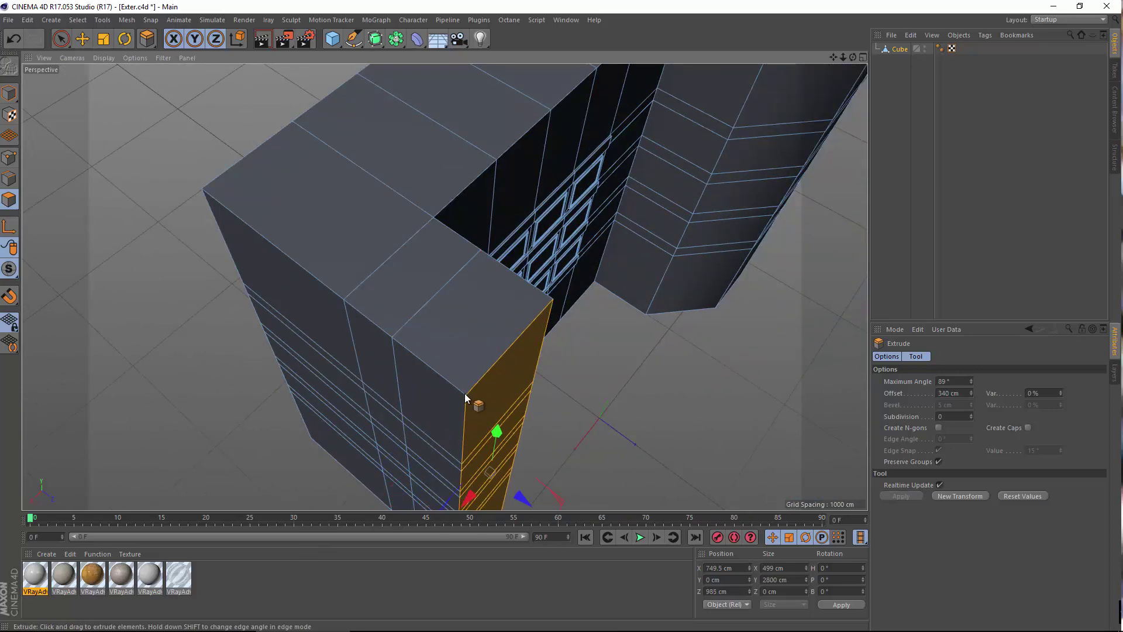
pyautogui.keyDown('alt'); pyautogui.moveTo(465, 393); pyautogui.dragTo(425, 427); pyautogui.keyUp('alt')
pyautogui.moveTo(404, 466); pyautogui.dragTo(458, 467)
# Extrude the short wing's end face forward by 1055 cm.
pyautogui.keyDown('alt'); pyautogui.moveTo(392, 368); pyautogui.dragTo(314, 261); pyautogui.keyUp('alt')
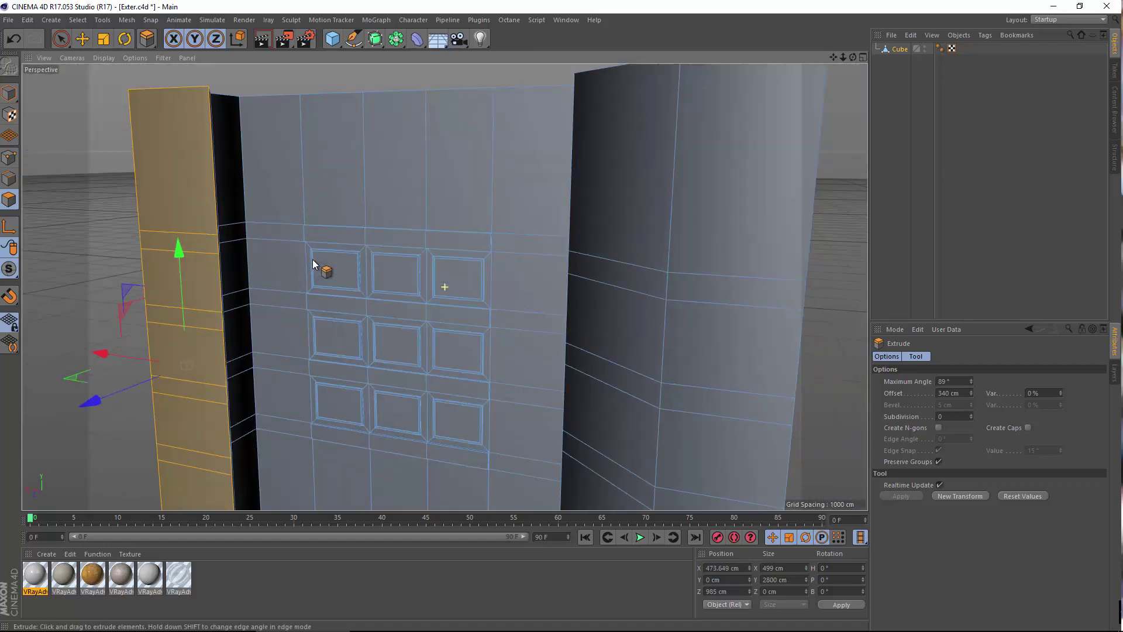
pyautogui.keyDown('alt'); pyautogui.moveTo(361, 319); pyautogui.dragTo(346, 406, button='right'); pyautogui.keyUp('alt')
pyautogui.keyDown('alt'); pyautogui.moveTo(344, 388); pyautogui.dragTo(321, 325); pyautogui.keyUp('alt')
pyautogui.keyDown('alt'); pyautogui.moveTo(321, 323); pyautogui.dragTo(317, 234, button='middle'); pyautogui.keyUp('alt')
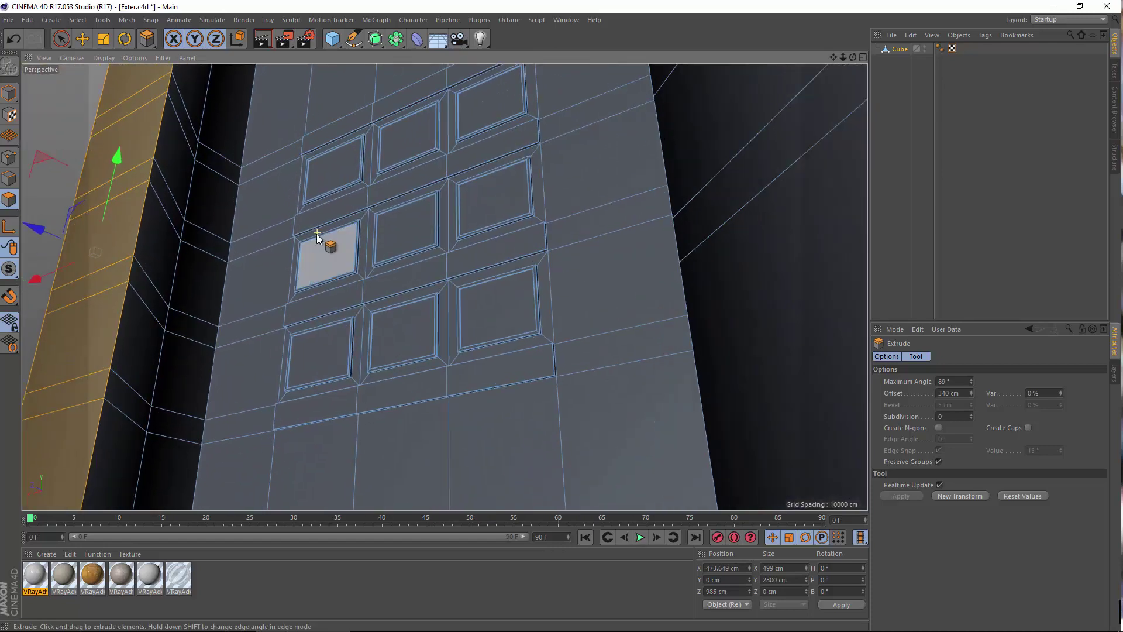
pyautogui.keyDown('alt'); pyautogui.moveTo(340, 208); pyautogui.dragTo(192, 285, button='right'); pyautogui.keyUp('alt')
pyautogui.keyDown('alt'); pyautogui.moveTo(183, 300); pyautogui.dragTo(450, 307); pyautogui.keyUp('alt')
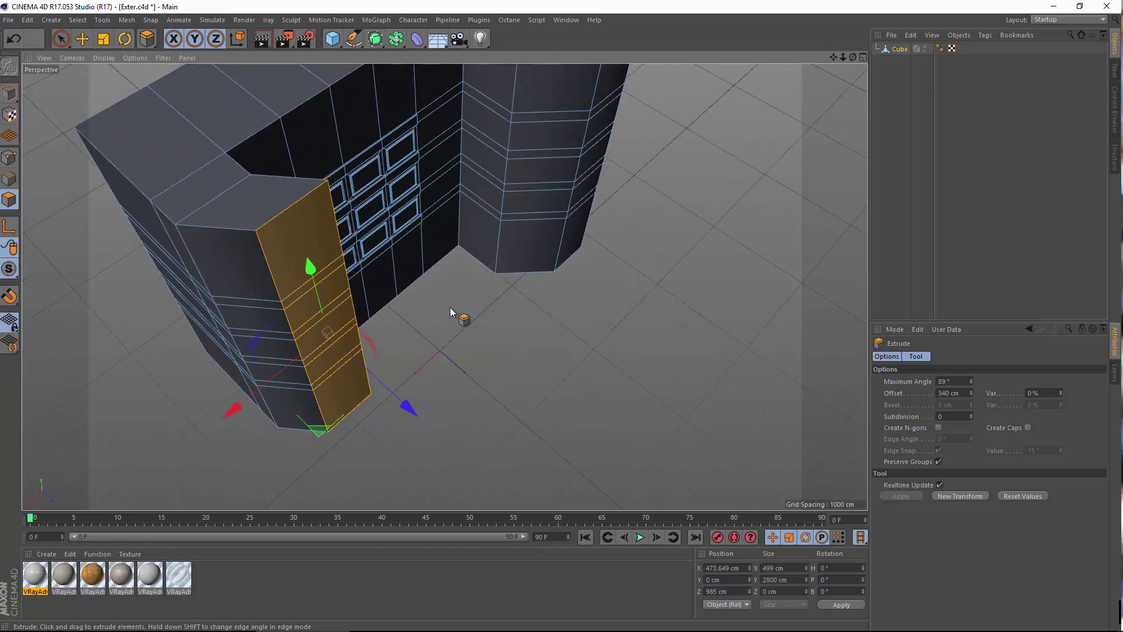
pyautogui.rightClick(451, 307)
pyautogui.click(482, 374)
pyautogui.moveTo(315, 365); pyautogui.dragTo(438, 368)
# Examine the lengthened wing and the window wall between both wings from high and low angles.
pyautogui.keyDown('alt'); pyautogui.moveTo(373, 267); pyautogui.dragTo(410, 318, button='right'); pyautogui.keyUp('alt')
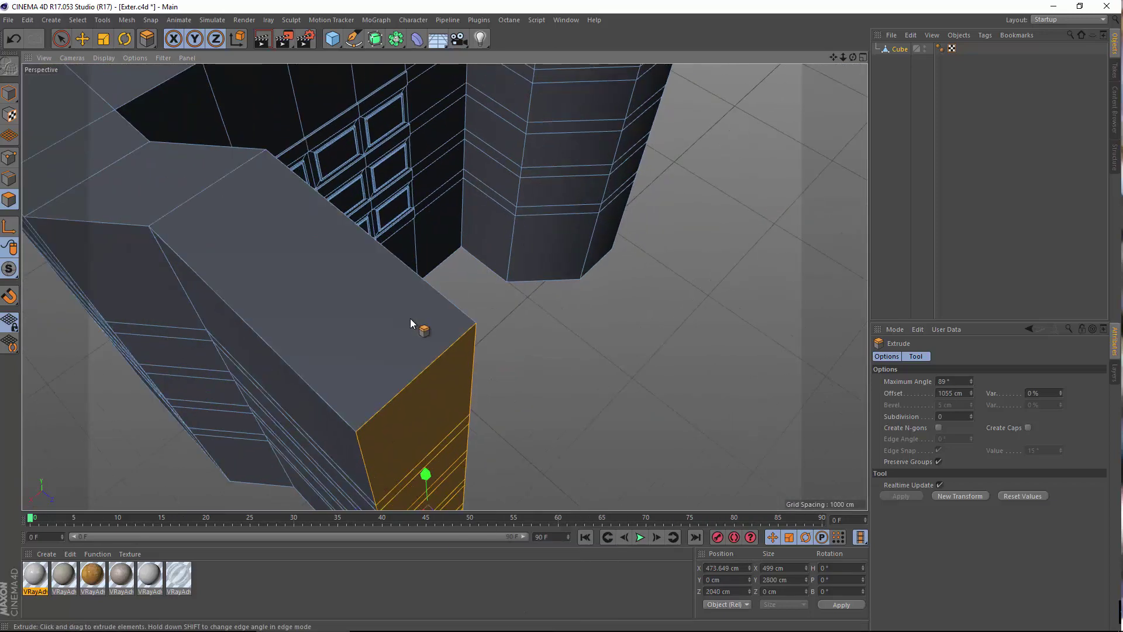
pyautogui.keyDown('alt'); pyautogui.moveTo(371, 294); pyautogui.dragTo(597, 378); pyautogui.keyUp('alt')
pyautogui.keyDown('alt'); pyautogui.moveTo(596, 377); pyautogui.dragTo(265, 268, button='middle'); pyautogui.keyUp('alt')
pyautogui.scroll(3, 264, 268)
pyautogui.keyDown('alt'); pyautogui.moveTo(248, 326); pyautogui.dragTo(289, 342); pyautogui.keyUp('alt')
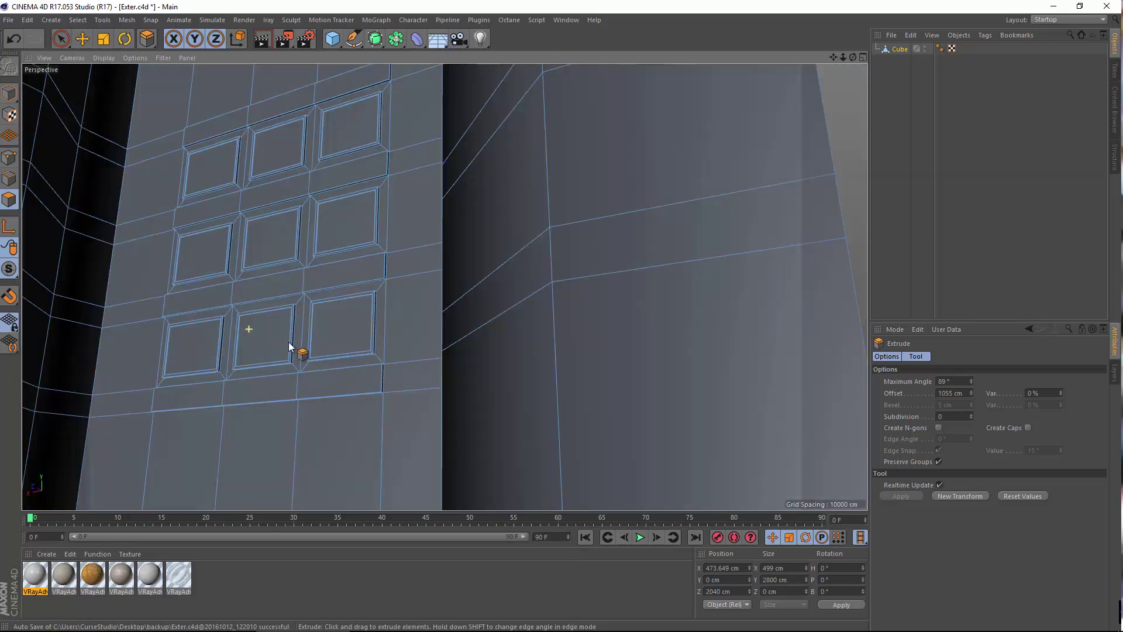
pyautogui.keyDown('alt'); pyautogui.moveTo(327, 351); pyautogui.dragTo(441, 220, button='middle'); pyautogui.keyUp('alt')
pyautogui.keyDown('alt'); pyautogui.moveTo(490, 271); pyautogui.dragTo(480, 376); pyautogui.keyUp('alt')
pyautogui.scroll(-5, 442, 299)
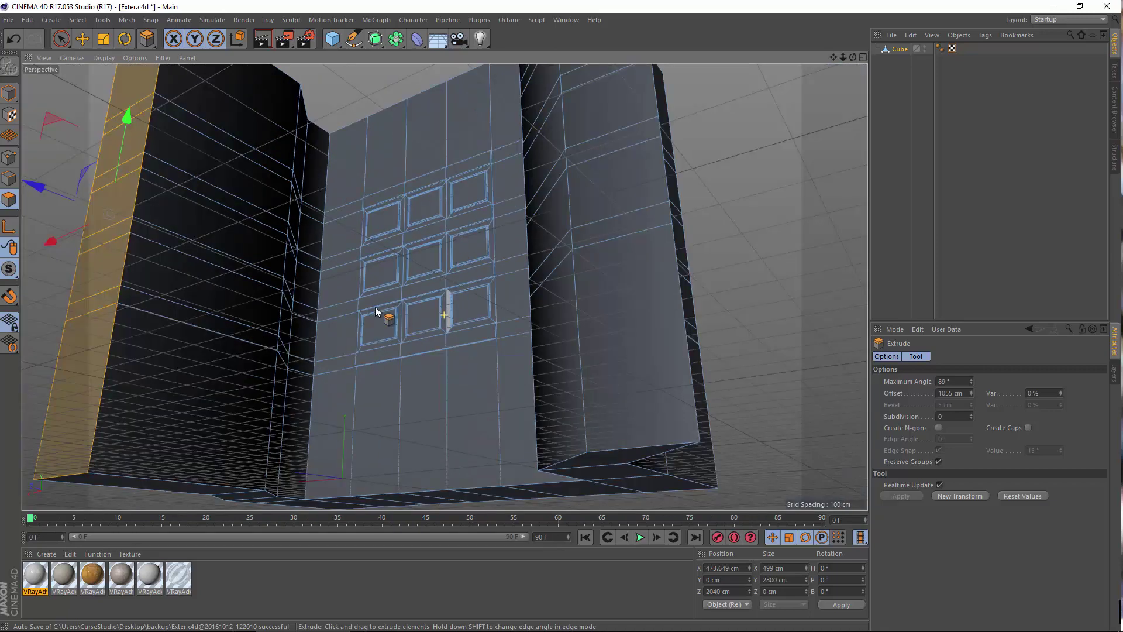
pyautogui.keyDown('alt'); pyautogui.moveTo(317, 281); pyautogui.dragTo(368, 442); pyautogui.keyUp('alt')
# Add a Plane primitive at the origin and scale it up into a large ground surface around the building.
pyautogui.click(85, 41)
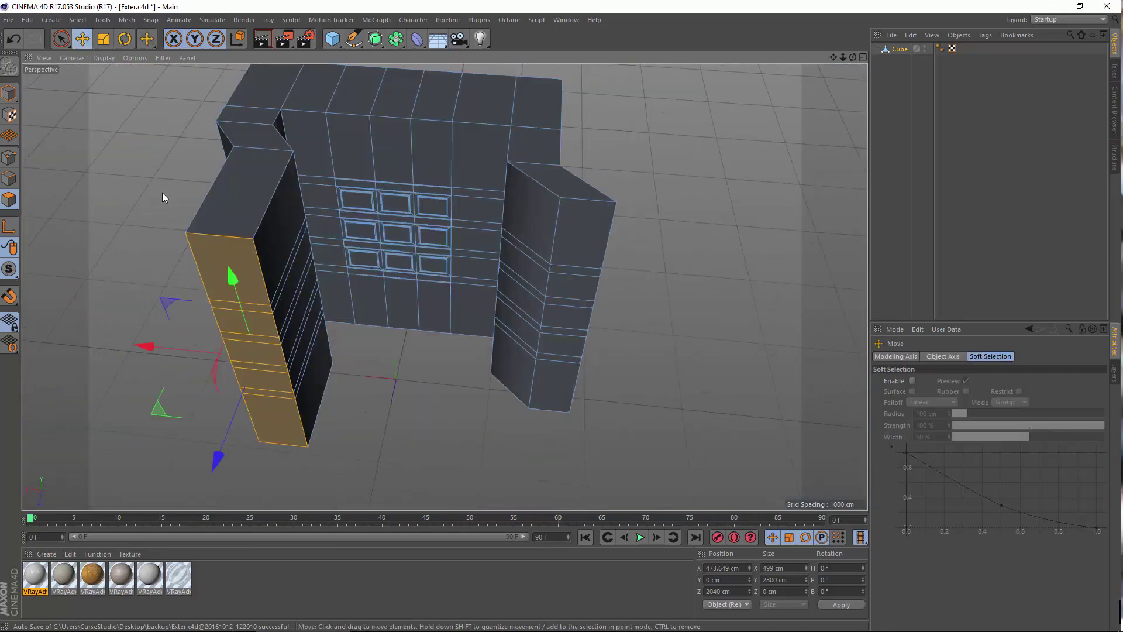
pyautogui.click(163, 193)
pyautogui.moveTo(334, 42); pyautogui.dragTo(429, 76)
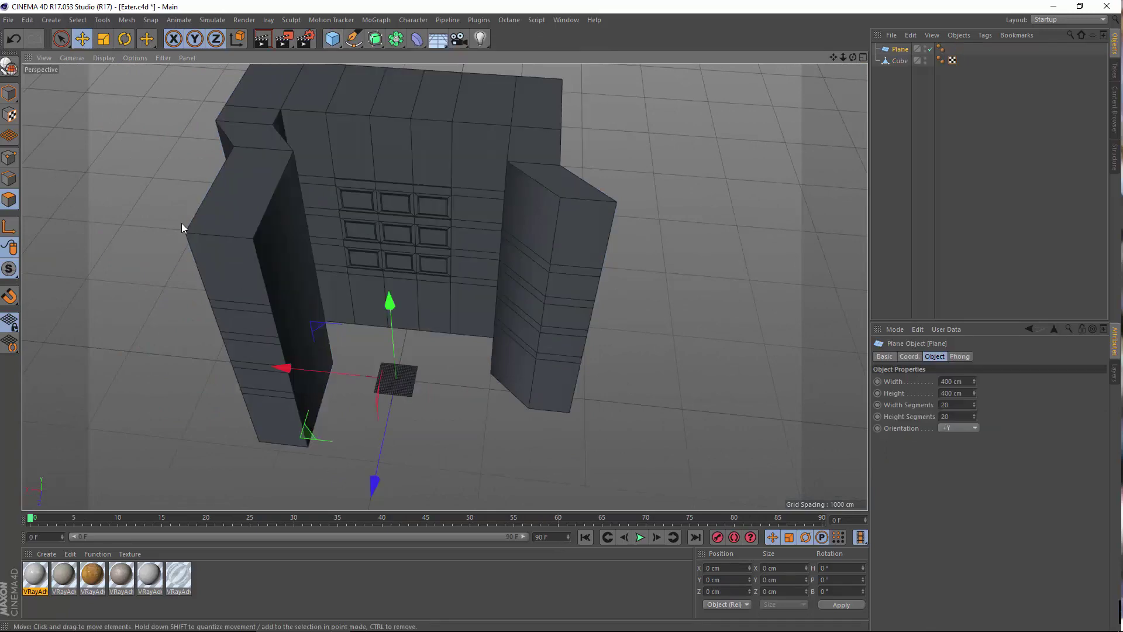
pyautogui.click(104, 40)
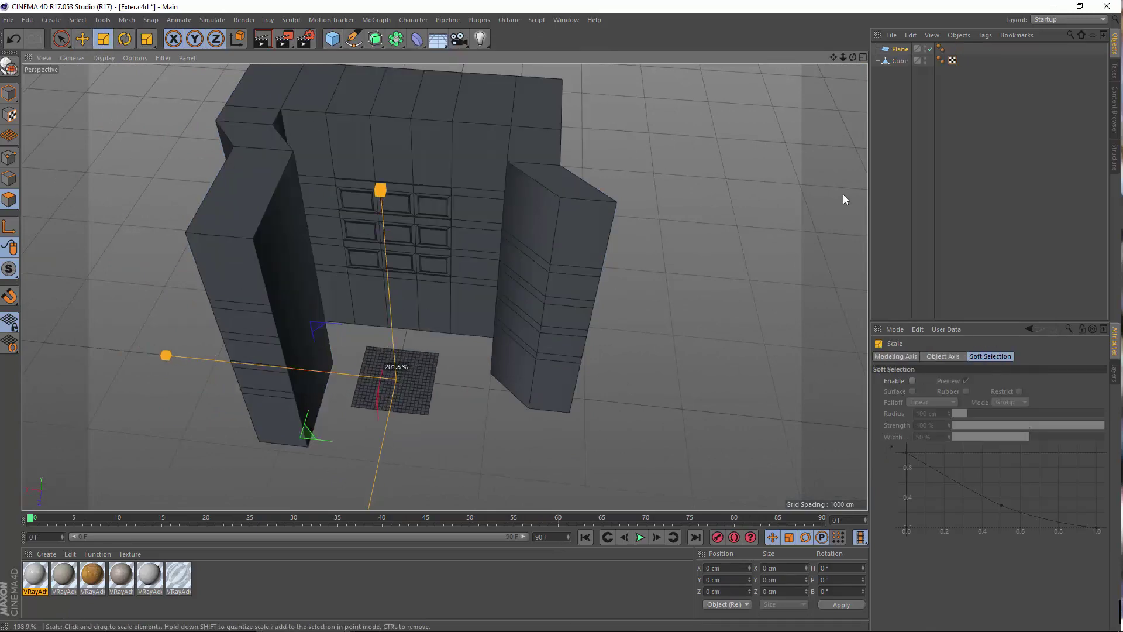
pyautogui.moveTo(844, 194); pyautogui.dragTo(1116, 174)
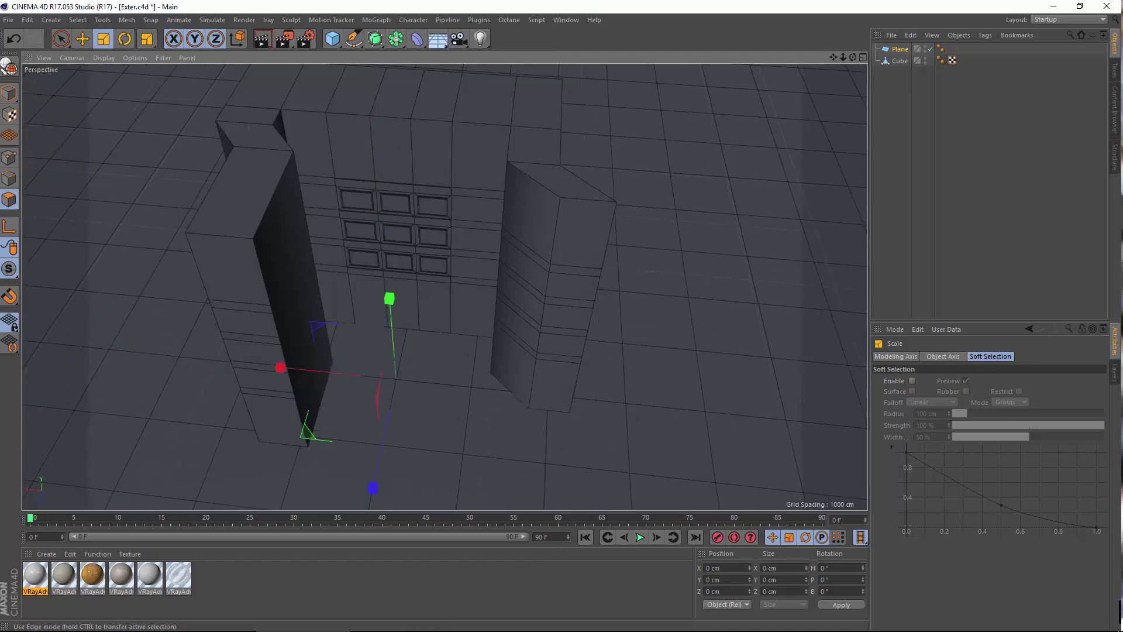
# Inspect the building on its ground plane, viewing the window panels and courtyard from ground level, close up and at varied angles.
pyautogui.keyDown('alt'); pyautogui.moveTo(419, 301); pyautogui.dragTo(342, 225); pyautogui.keyUp('alt')
pyautogui.keyDown('alt'); pyautogui.moveTo(301, 304); pyautogui.dragTo(430, 247, button='middle'); pyautogui.keyUp('alt')
pyautogui.keyDown('alt'); pyautogui.moveTo(386, 275); pyautogui.dragTo(422, 288); pyautogui.keyUp('alt')
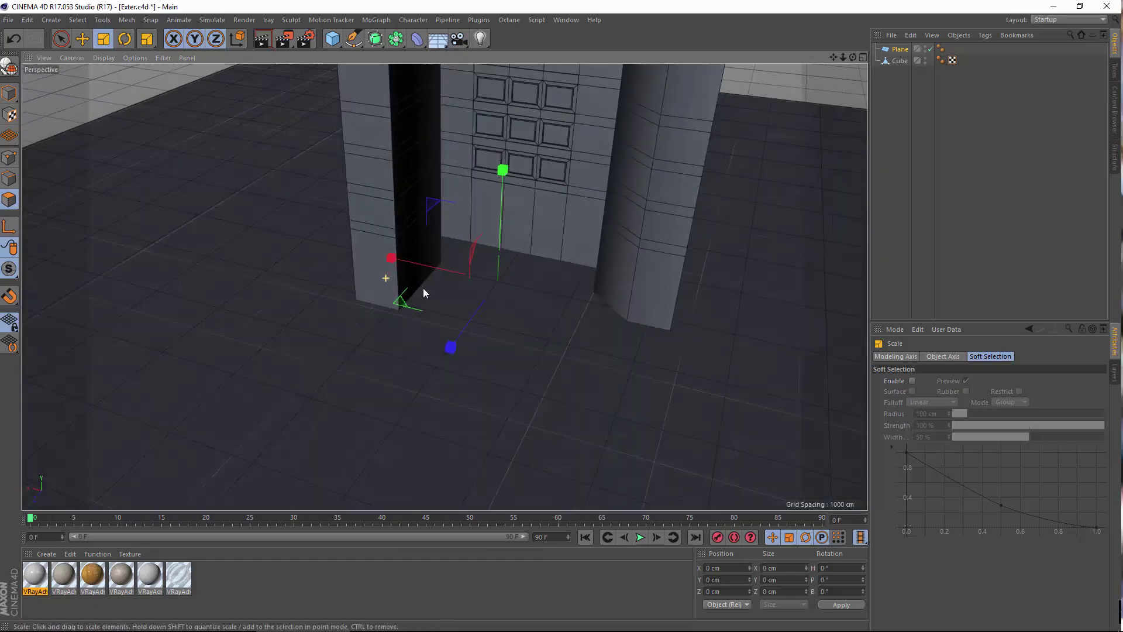
pyautogui.keyDown('alt'); pyautogui.moveTo(562, 149); pyautogui.dragTo(510, 266, button='middle'); pyautogui.keyUp('alt')
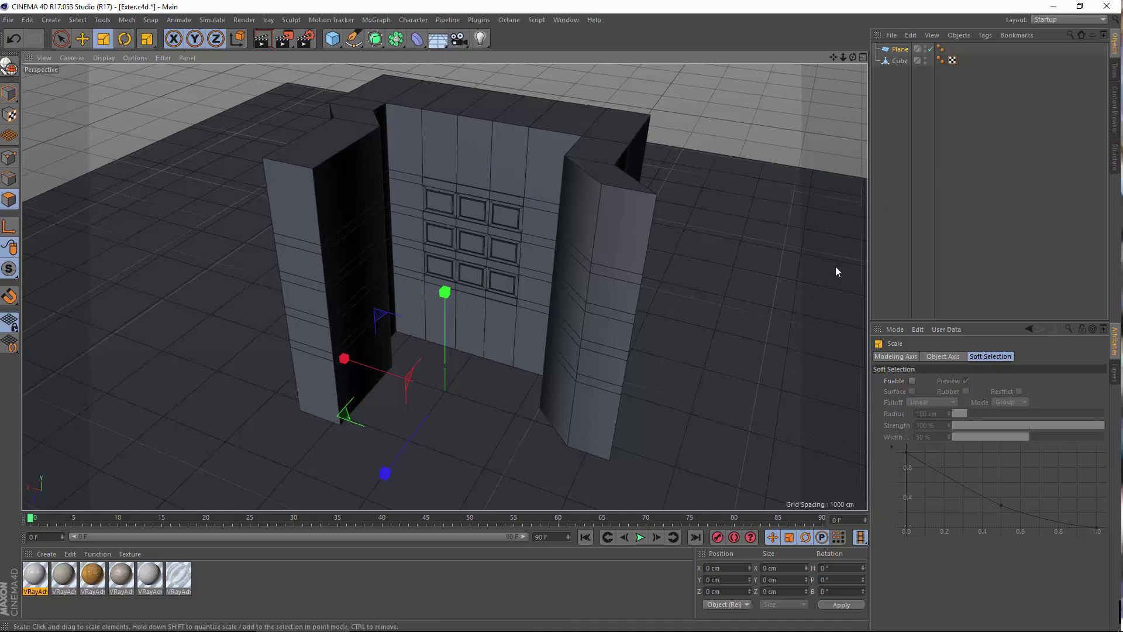
pyautogui.keyDown('alt'); pyautogui.moveTo(422, 181); pyautogui.dragTo(544, 231, button='right'); pyautogui.keyUp('alt')
pyautogui.keyDown('alt'); pyautogui.moveTo(542, 221); pyautogui.dragTo(574, 307, button='right'); pyautogui.keyUp('alt')
pyautogui.moveTo(564, 325)
pyautogui.keyDown('alt'); pyautogui.mouseDown()
pyautogui.moveTo(566, 225)
pyautogui.moveTo(509, 205)
pyautogui.mouseUp(); pyautogui.keyUp('alt')
pyautogui.keyDown('alt'); pyautogui.moveTo(659, 343); pyautogui.dragTo(619, 225, button='middle'); pyautogui.keyUp('alt')
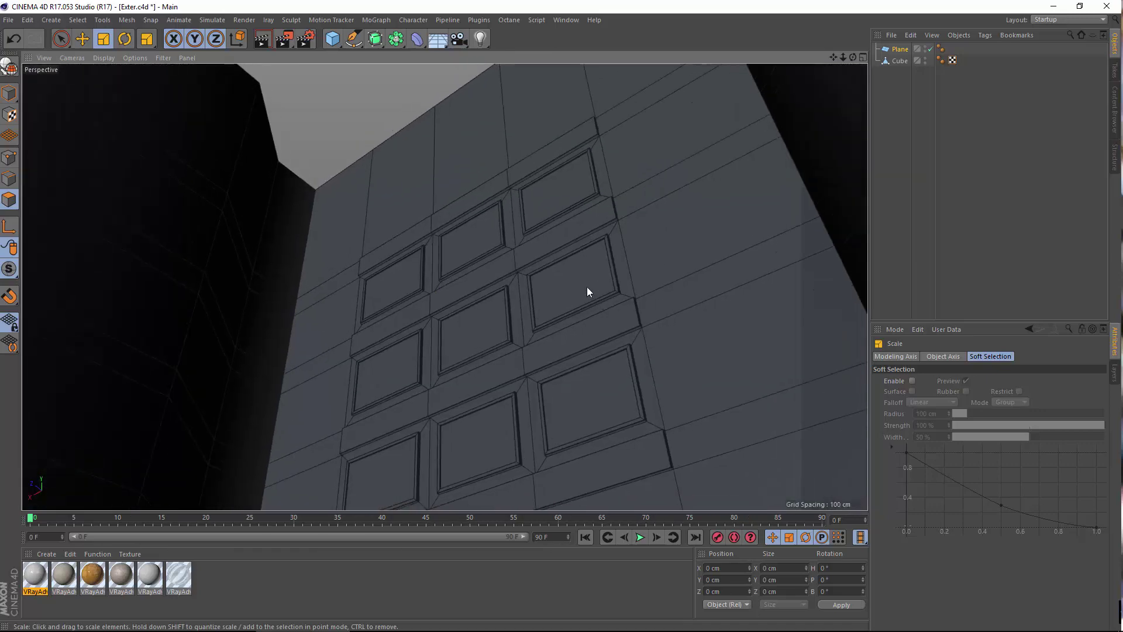
pyautogui.keyDown('alt'); pyautogui.moveTo(587, 286); pyautogui.dragTo(534, 259, button='middle'); pyautogui.keyUp('alt')
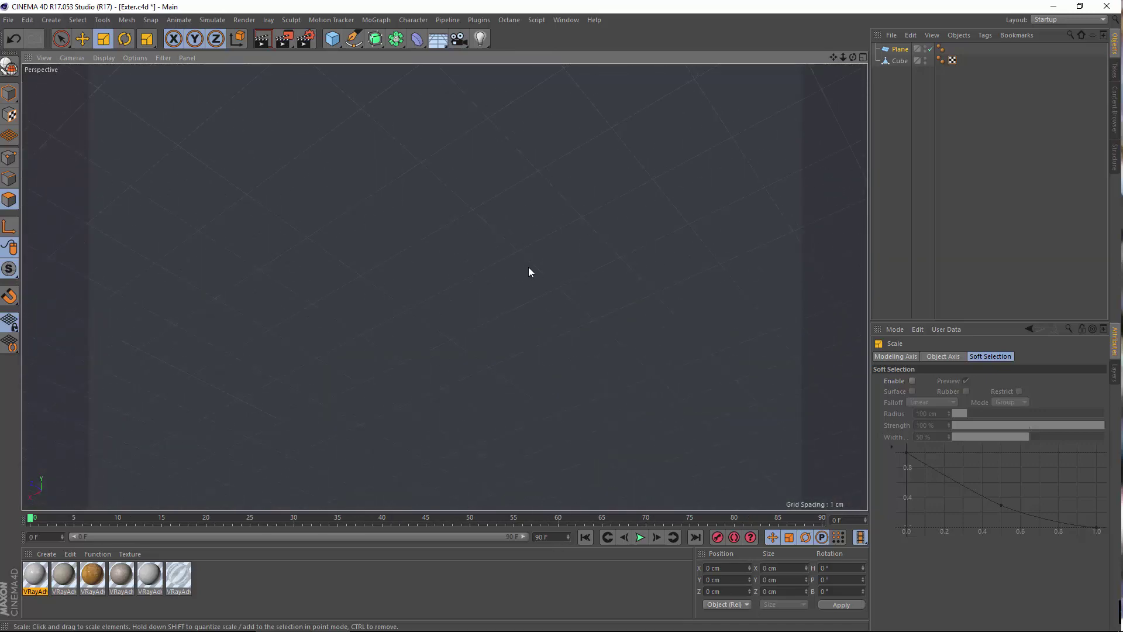
pyautogui.keyDown('alt'); pyautogui.moveTo(496, 236); pyautogui.dragTo(506, 173); pyautogui.keyUp('alt')
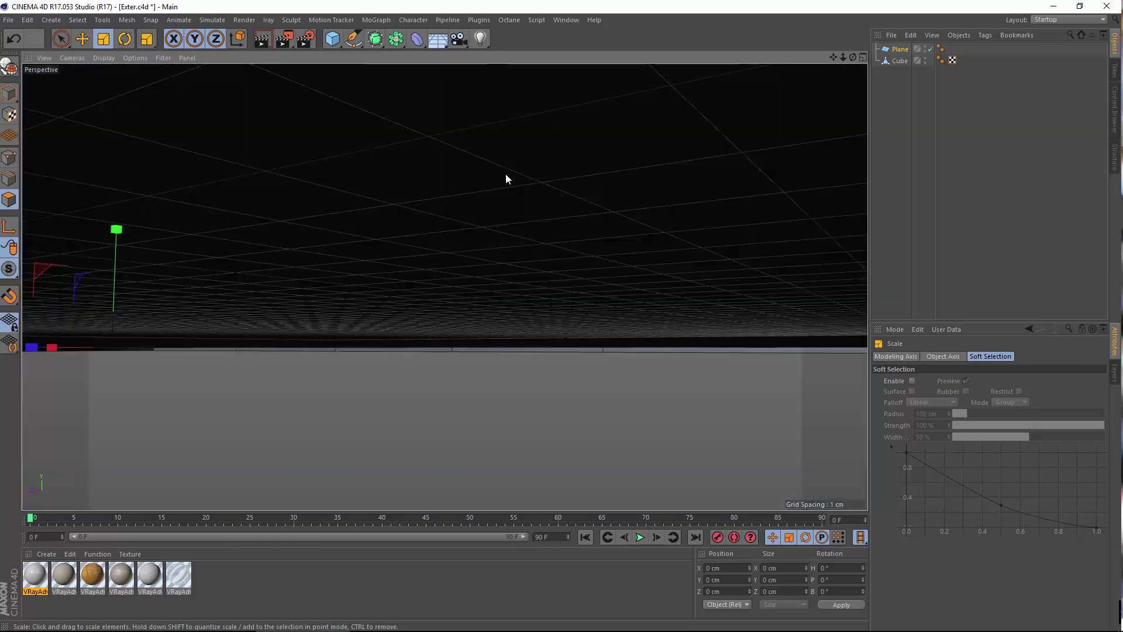
pyautogui.keyDown('alt'); pyautogui.moveTo(505, 173); pyautogui.dragTo(505, 193, button='middle'); pyautogui.keyUp('alt')
pyautogui.keyDown('alt'); pyautogui.moveTo(451, 146); pyautogui.dragTo(467, 356, button='middle'); pyautogui.keyUp('alt')
pyautogui.keyDown('alt'); pyautogui.moveTo(467, 356); pyautogui.dragTo(476, 276, button='right'); pyautogui.keyUp('alt')
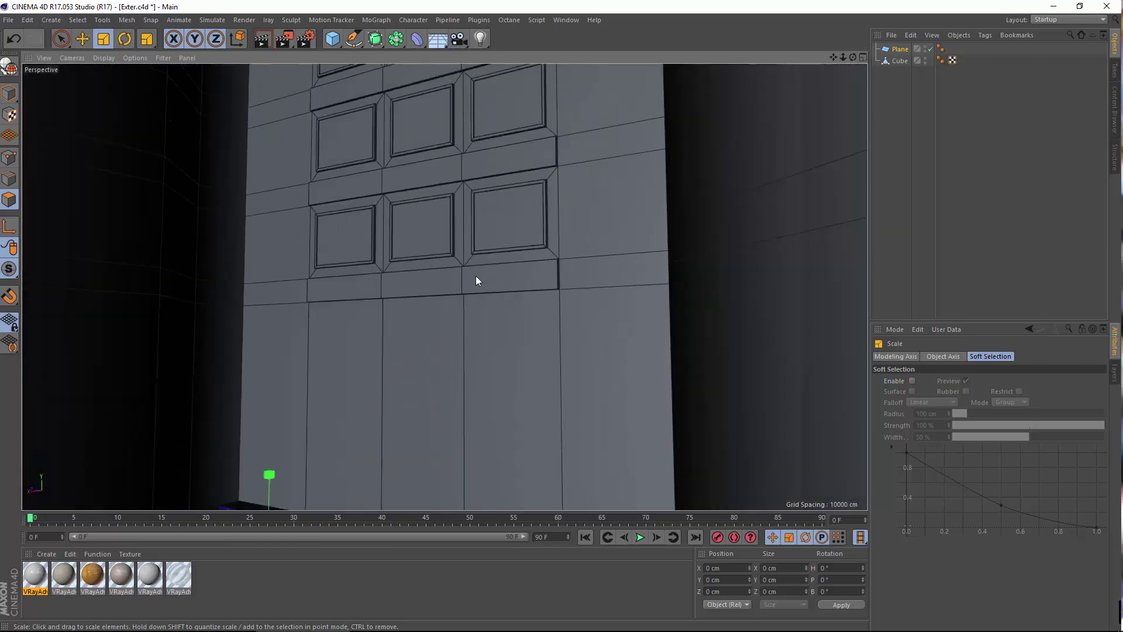
pyautogui.keyDown('alt'); pyautogui.moveTo(476, 276); pyautogui.dragTo(484, 251); pyautogui.keyUp('alt')
pyautogui.keyDown('alt'); pyautogui.moveTo(485, 251); pyautogui.dragTo(518, 327, button='middle'); pyautogui.keyUp('alt')
pyautogui.keyDown('alt'); pyautogui.moveTo(518, 328); pyautogui.dragTo(510, 300); pyautogui.keyUp('alt')
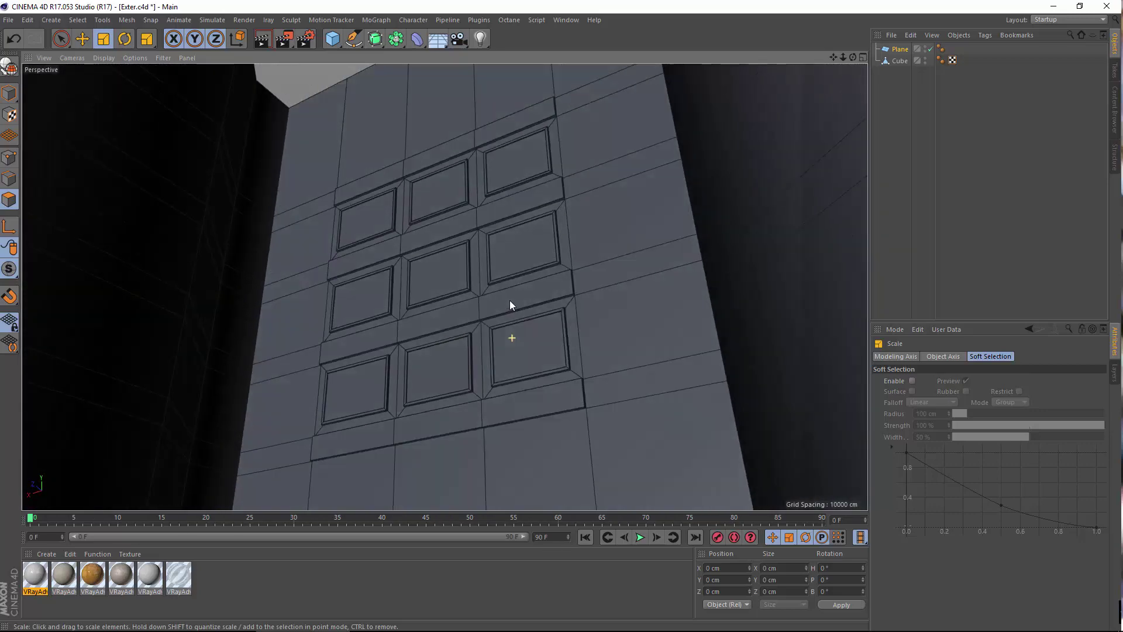
pyautogui.keyDown('alt'); pyautogui.moveTo(461, 243); pyautogui.dragTo(435, 277, button='right'); pyautogui.keyUp('alt')
pyautogui.keyDown('alt'); pyautogui.moveTo(406, 253); pyautogui.dragTo(468, 316); pyautogui.keyUp('alt')
pyautogui.keyDown('alt'); pyautogui.moveTo(388, 270); pyautogui.dragTo(346, 367); pyautogui.keyUp('alt')
pyautogui.keyDown('alt'); pyautogui.moveTo(544, 329); pyautogui.dragTo(587, 404, button='middle'); pyautogui.keyUp('alt')
pyautogui.keyDown('alt'); pyautogui.moveTo(335, 296); pyautogui.dragTo(403, 208); pyautogui.keyUp('alt')
pyautogui.keyDown('alt'); pyautogui.moveTo(457, 209); pyautogui.dragTo(430, 299, button='middle'); pyautogui.keyUp('alt')
pyautogui.keyDown('alt'); pyautogui.moveTo(423, 301); pyautogui.dragTo(449, 352, button='right'); pyautogui.keyUp('alt')
pyautogui.keyDown('alt'); pyautogui.moveTo(419, 349); pyautogui.dragTo(419, 401); pyautogui.keyUp('alt')
pyautogui.keyDown('alt'); pyautogui.moveTo(446, 287); pyautogui.dragTo(358, 82, button='middle'); pyautogui.keyUp('alt')
pyautogui.keyDown('alt'); pyautogui.moveTo(403, 278); pyautogui.dragTo(353, 239); pyautogui.keyUp('alt')
pyautogui.keyDown('alt'); pyautogui.moveTo(419, 348); pyautogui.dragTo(418, 296, button='right'); pyautogui.keyUp('alt')
pyautogui.keyDown('alt'); pyautogui.moveTo(416, 316); pyautogui.dragTo(397, 314); pyautogui.keyUp('alt')
pyautogui.keyDown('alt'); pyautogui.moveTo(393, 312); pyautogui.dragTo(424, 328, button='right'); pyautogui.keyUp('alt')
pyautogui.keyDown('alt'); pyautogui.moveTo(426, 333); pyautogui.dragTo(504, 267); pyautogui.keyUp('alt')
pyautogui.keyDown('alt'); pyautogui.moveTo(504, 267); pyautogui.dragTo(462, 278, button='right'); pyautogui.keyUp('alt')
pyautogui.keyDown('alt'); pyautogui.moveTo(466, 280); pyautogui.dragTo(458, 292); pyautogui.keyUp('alt')
pyautogui.keyDown('alt'); pyautogui.moveTo(466, 293); pyautogui.dragTo(437, 279, button='right'); pyautogui.keyUp('alt')
pyautogui.keyDown('alt'); pyautogui.moveTo(437, 280); pyautogui.dragTo(434, 245); pyautogui.keyUp('alt')
pyautogui.keyDown('alt'); pyautogui.moveTo(433, 245); pyautogui.dragTo(404, 398, button='middle'); pyautogui.keyUp('alt')
pyautogui.keyDown('alt'); pyautogui.moveTo(537, 251); pyautogui.dragTo(872, 118); pyautogui.keyUp('alt')
# Select the four narrow floor-band faces on the inner angled wall of the lengthened wing.
pyautogui.click(890, 62)
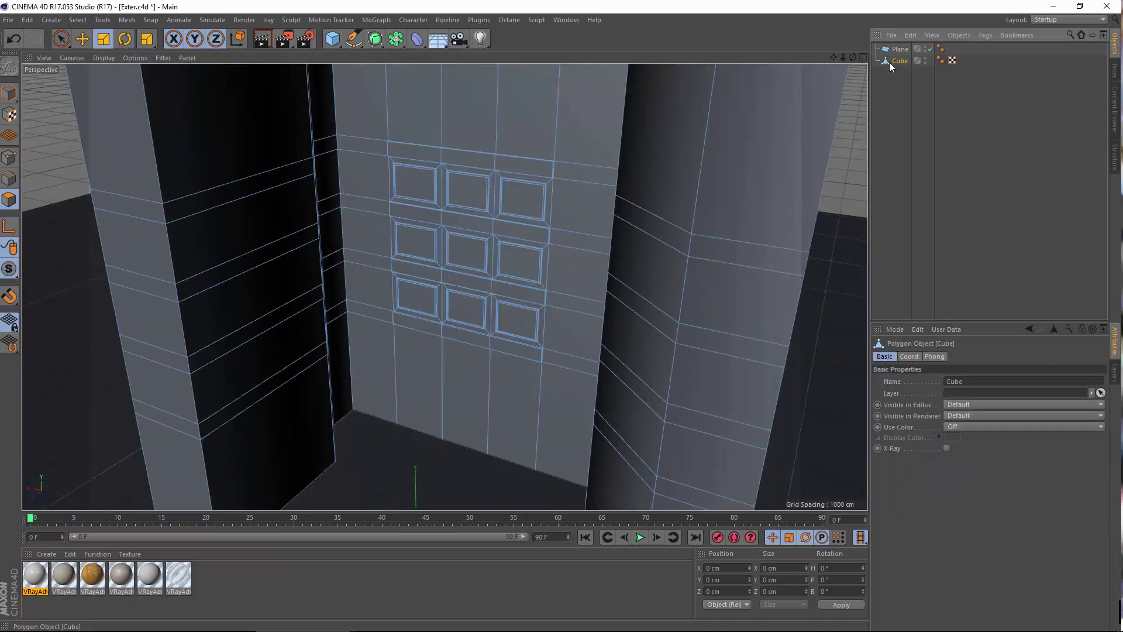
pyautogui.keyDown('alt'); pyautogui.moveTo(395, 259); pyautogui.dragTo(368, 441); pyautogui.keyUp('alt')
pyautogui.click(351, 323)
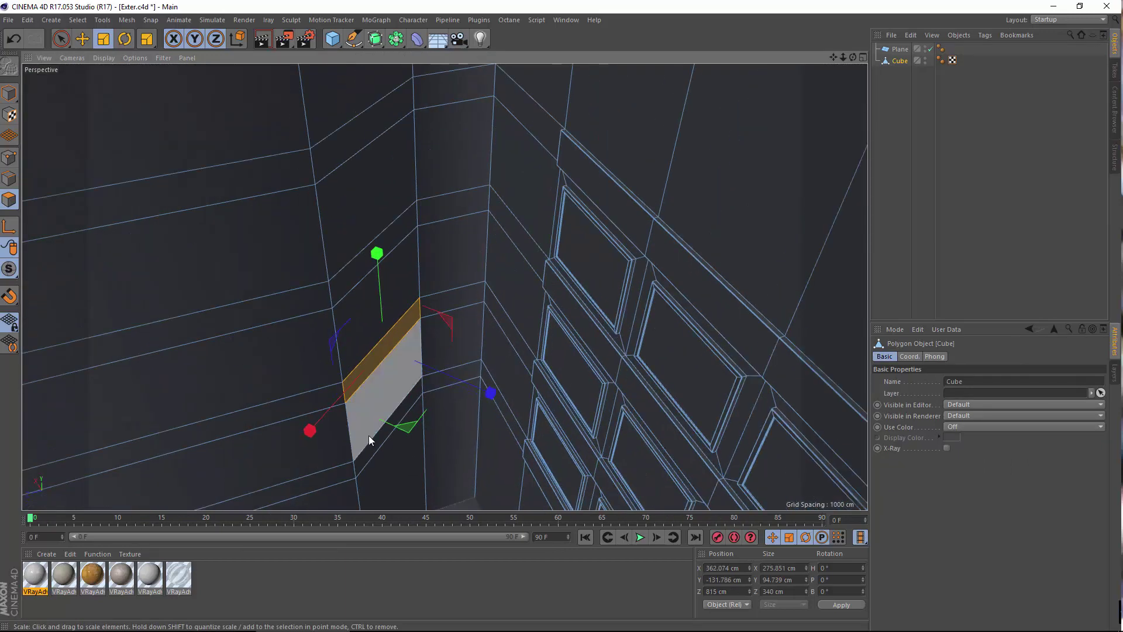
pyautogui.keyDown('shift'); pyautogui.click(387, 434); pyautogui.keyUp('shift')
pyautogui.keyDown('shift'); pyautogui.click(361, 267); pyautogui.keyUp('shift')
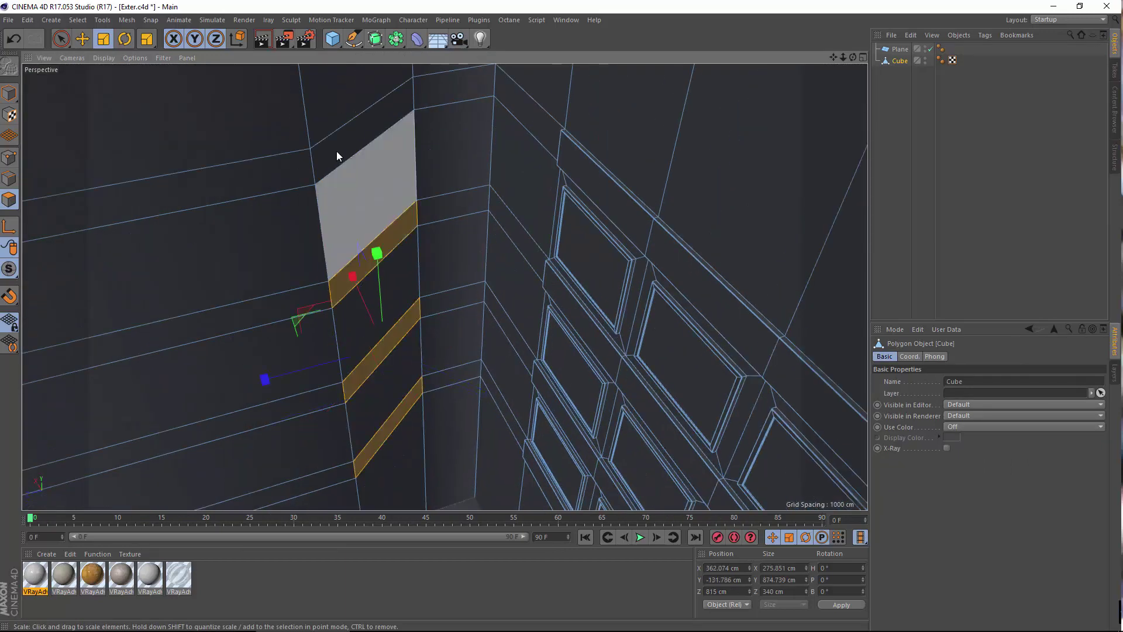
pyautogui.keyDown('shift'); pyautogui.click(336, 151); pyautogui.keyUp('shift')
# Add the matching floor-band faces on the opposite wing's angled inner wall to the selection.
pyautogui.scroll(-3, 374, 168)
pyautogui.keyDown('alt'); pyautogui.moveTo(453, 273); pyautogui.dragTo(567, 186); pyautogui.keyUp('alt')
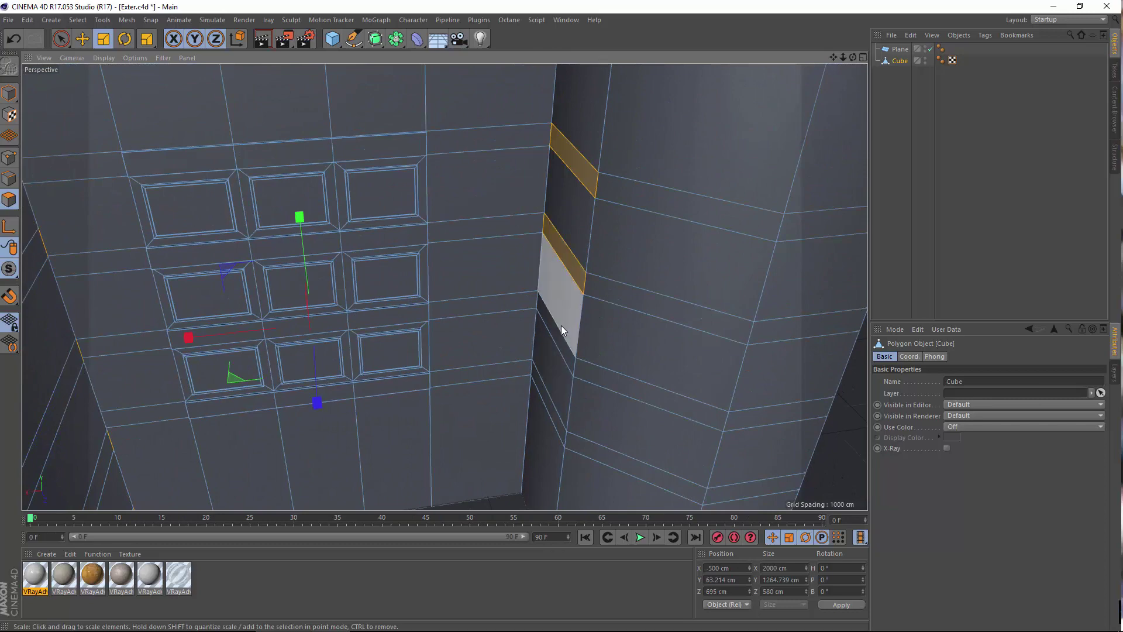
pyautogui.keyDown('shift'); pyautogui.click(534, 377); pyautogui.keyUp('shift')
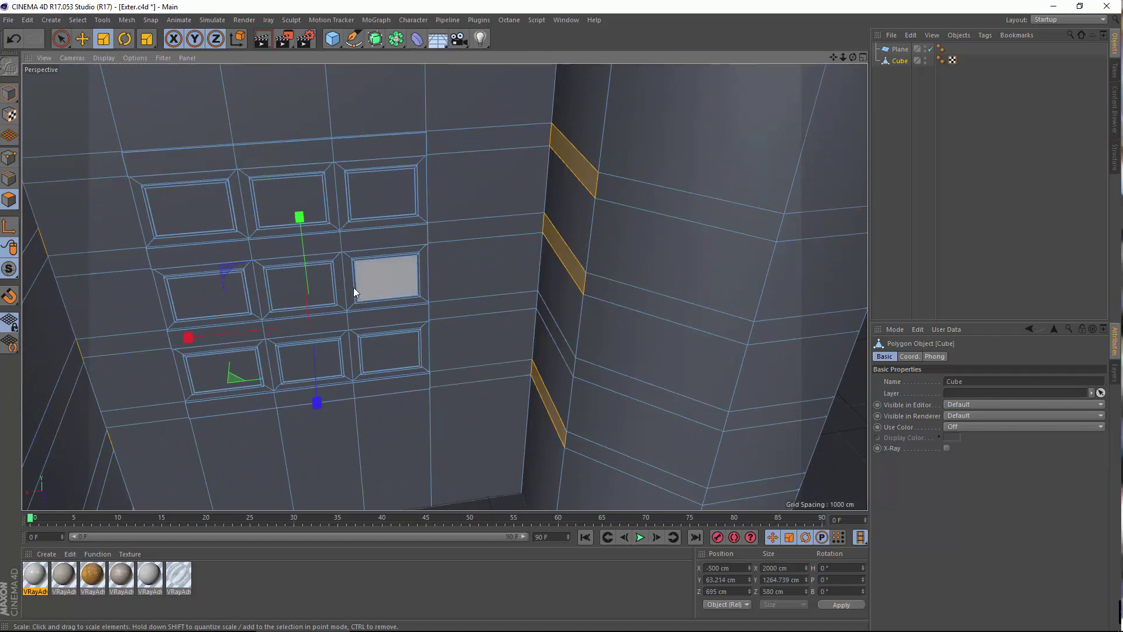
pyautogui.keyDown('alt'); pyautogui.moveTo(355, 292); pyautogui.dragTo(778, 313); pyautogui.keyUp('alt')
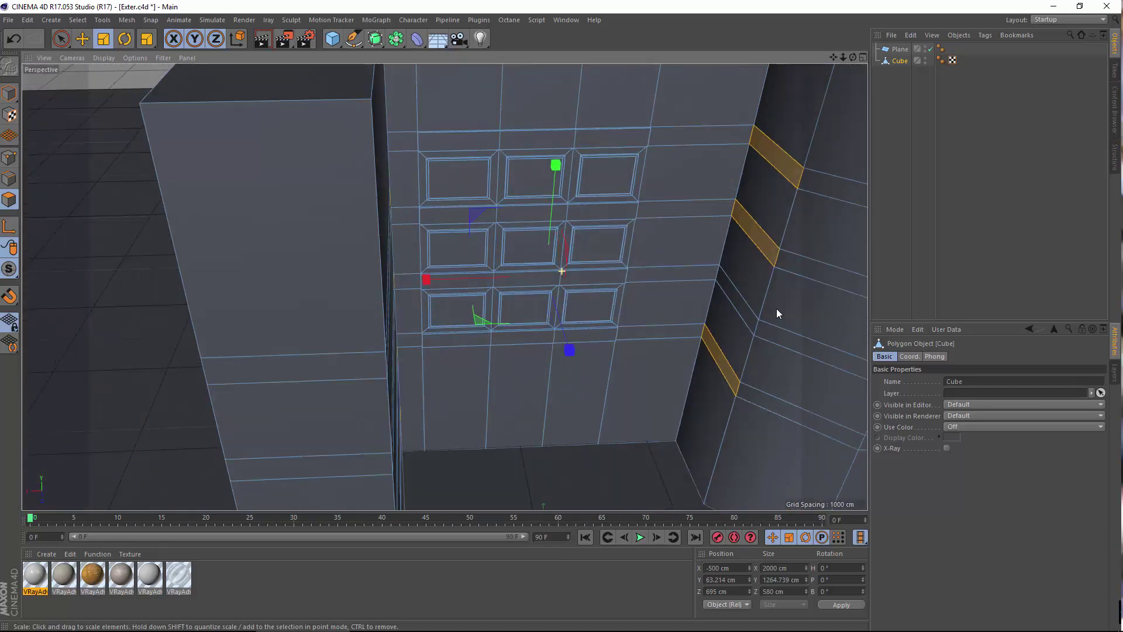
pyautogui.keyDown('alt'); pyautogui.moveTo(459, 261); pyautogui.dragTo(367, 241); pyautogui.keyUp('alt')
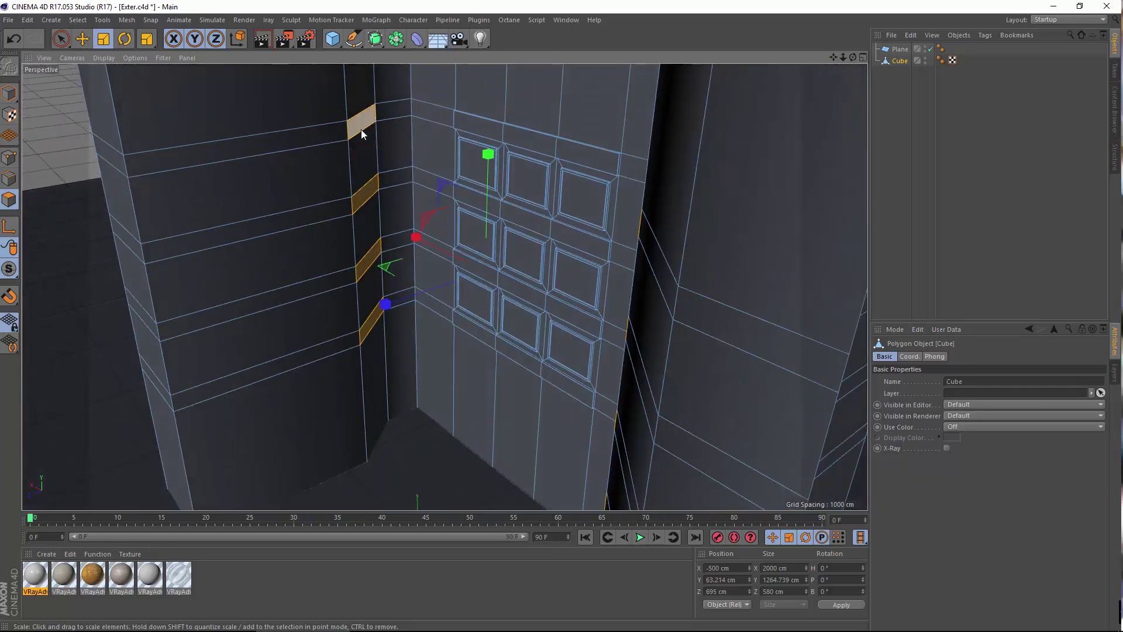
# Extrude the selected band faces inward with an offset of about -22.8 cm to form narrow recesses.
pyautogui.keyDown('alt'); pyautogui.moveTo(371, 179); pyautogui.dragTo(408, 178, button='right'); pyautogui.keyUp('alt')
pyautogui.rightClick(400, 215)
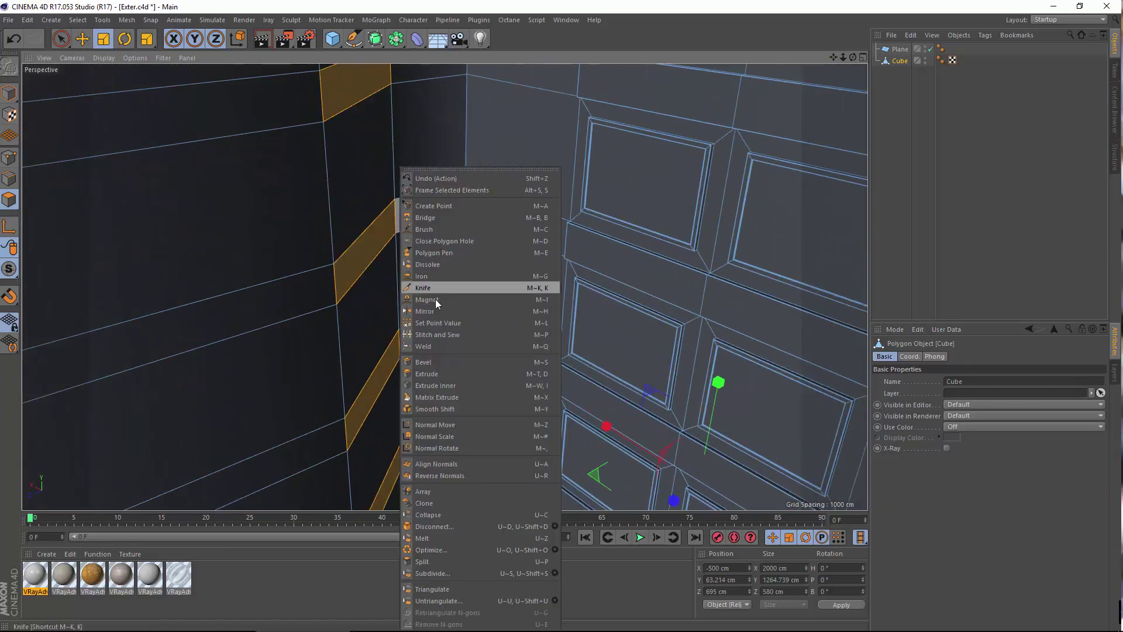
pyautogui.click(434, 373)
pyautogui.scroll(4, 413, 293)
pyautogui.keyDown('alt'); pyautogui.moveTo(396, 294); pyautogui.dragTo(338, 290); pyautogui.keyUp('alt')
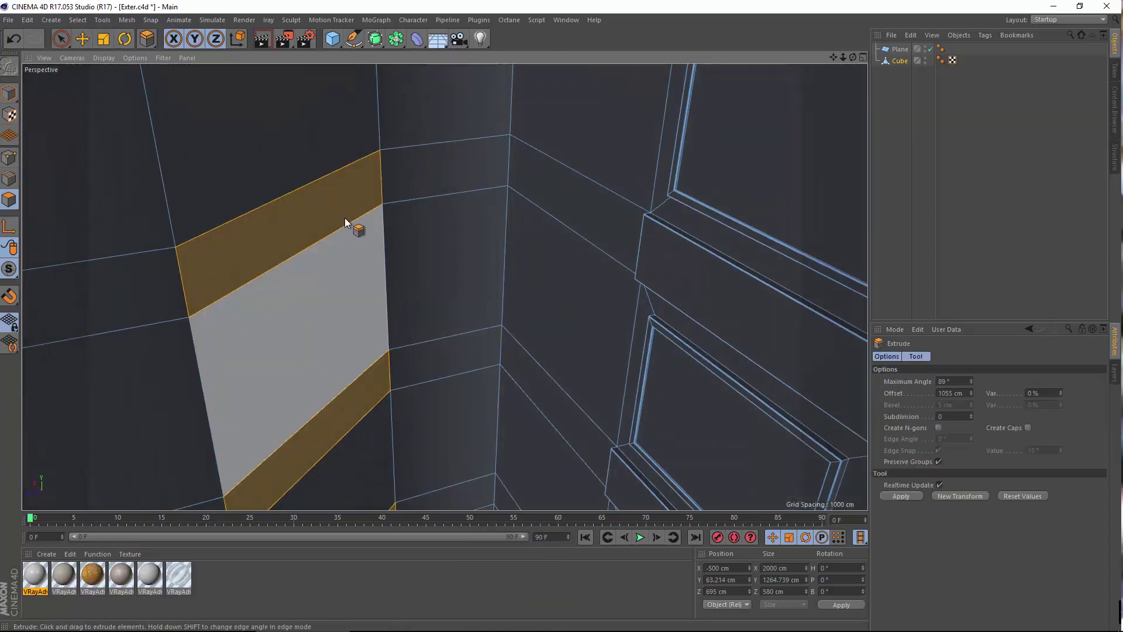
pyautogui.moveTo(346, 217); pyautogui.dragTo(337, 217)
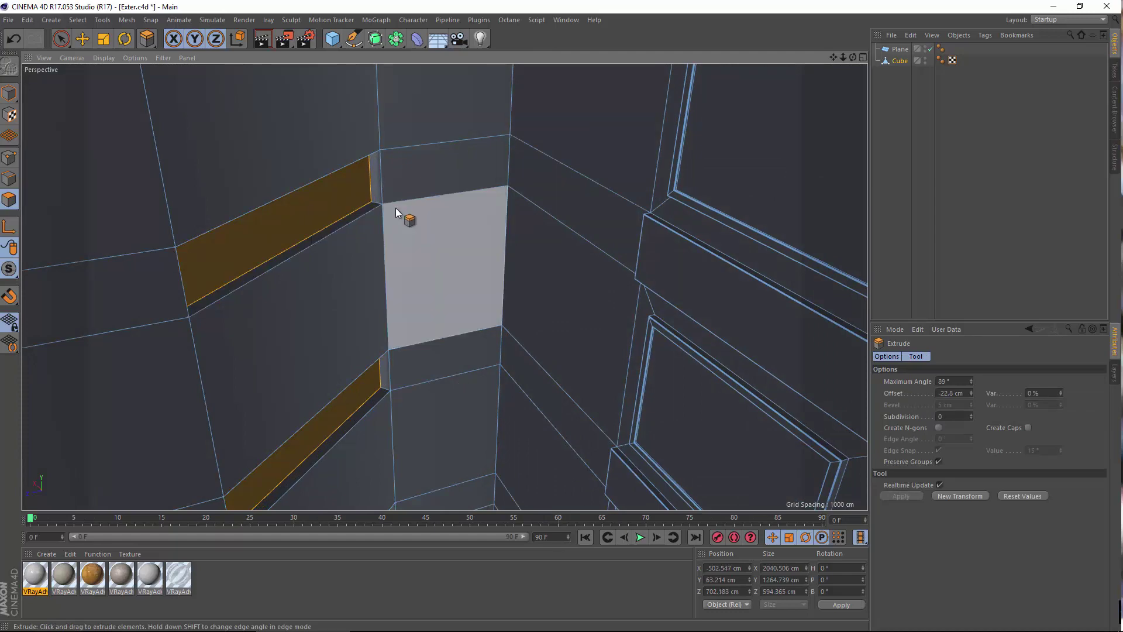
# Activate Loop Selection and switch the building mesh to edge editing.
pyautogui.keyDown('alt'); pyautogui.moveTo(396, 209); pyautogui.dragTo(338, 208, button='right'); pyautogui.keyUp('alt')
pyautogui.keyDown('alt'); pyautogui.moveTo(363, 255); pyautogui.dragTo(411, 248); pyautogui.keyUp('alt')
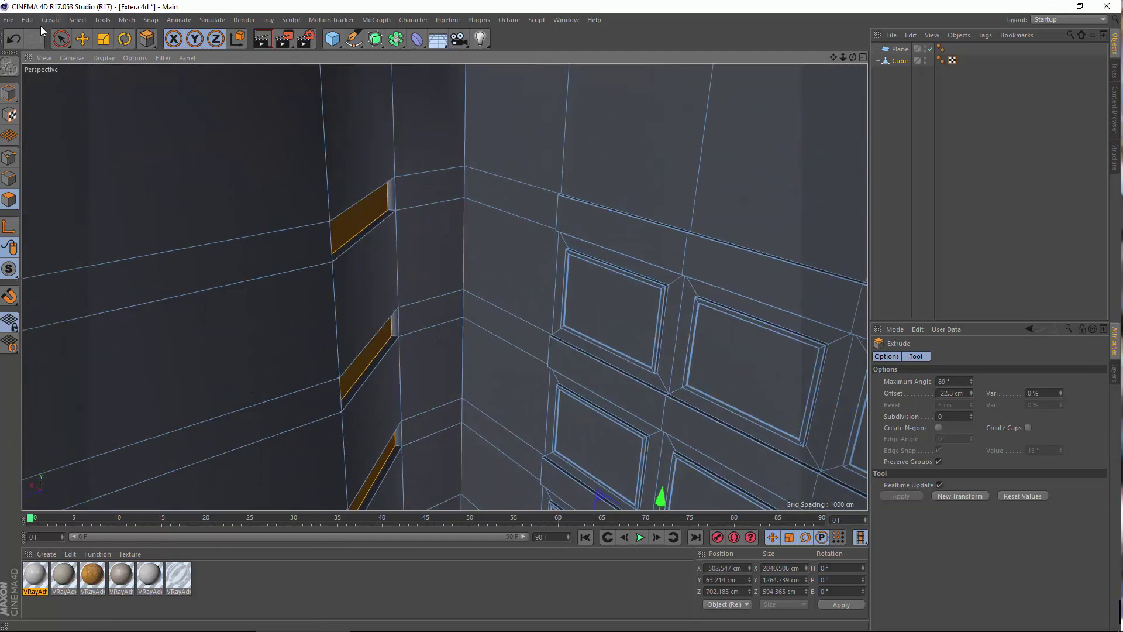
pyautogui.click(76, 20)
pyautogui.click(104, 89)
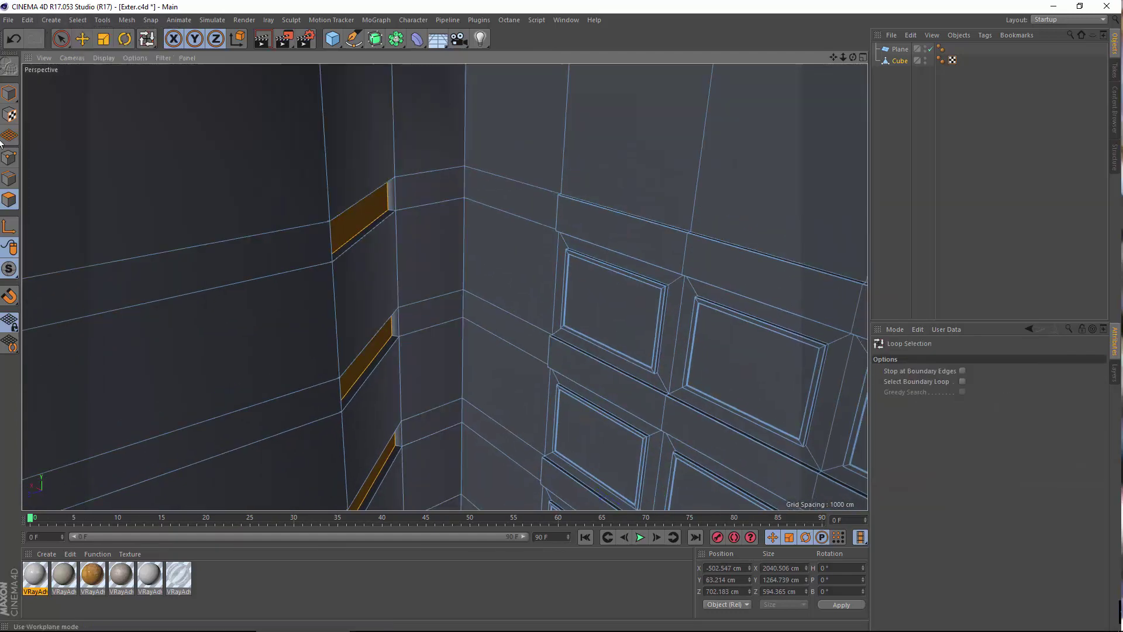
pyautogui.click(9, 179)
pyautogui.scroll(2, 384, 207)
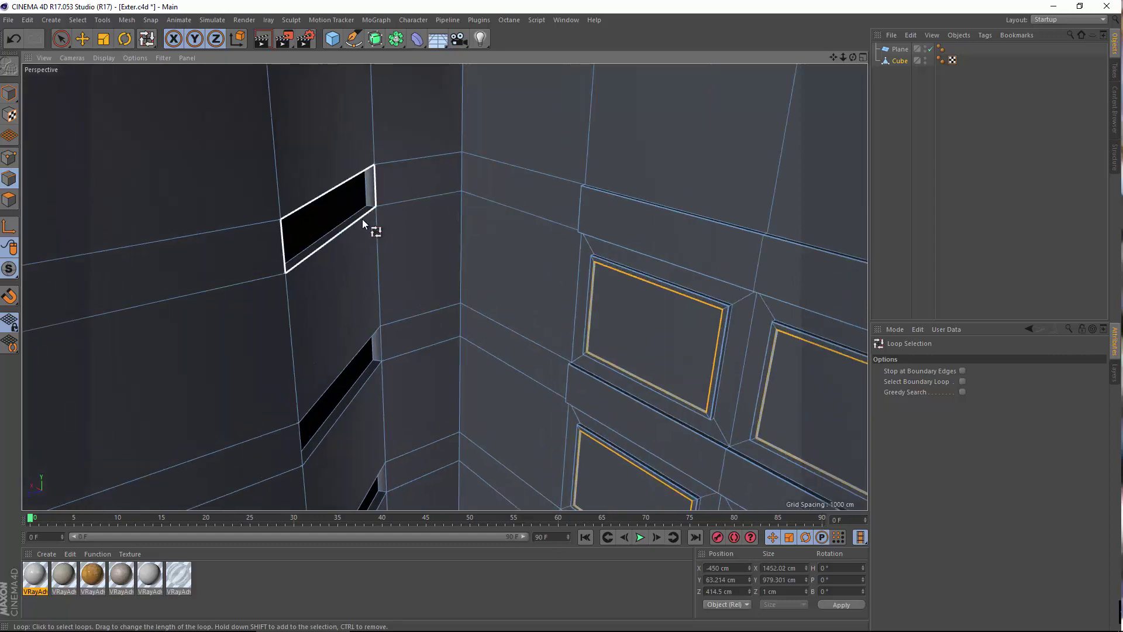
pyautogui.keyDown('shift'); pyautogui.click(363, 219); pyautogui.keyUp('shift')
pyautogui.keyDown('shift'); pyautogui.click(373, 385); pyautogui.keyUp('shift')
pyautogui.keyDown('alt'); pyautogui.moveTo(403, 353); pyautogui.dragTo(314, 300, button='middle'); pyautogui.keyUp('alt')
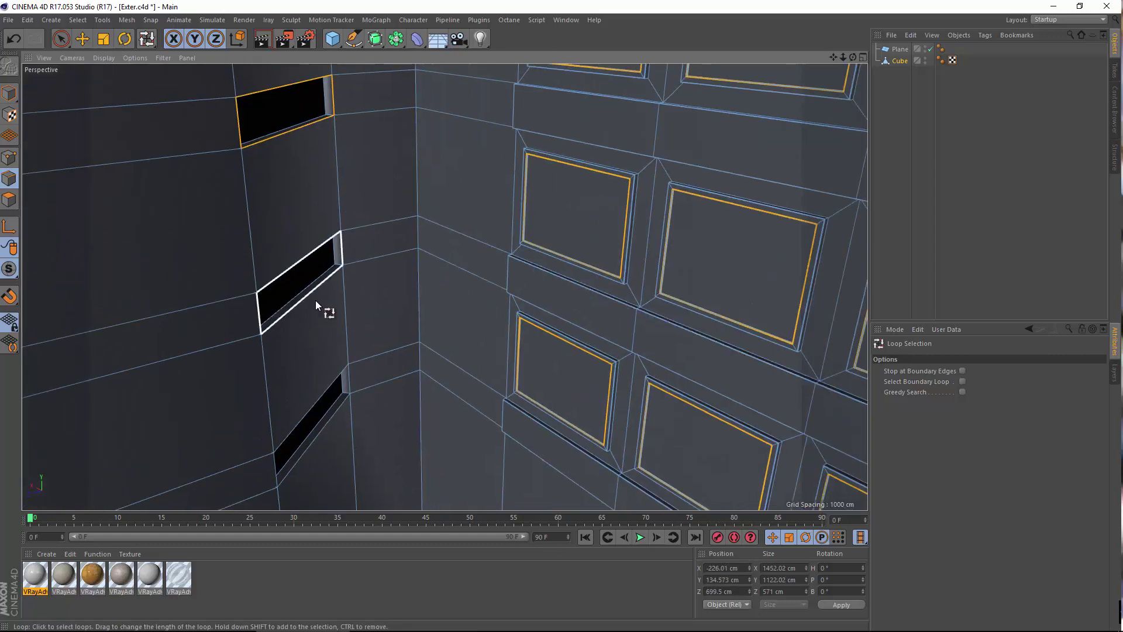
pyautogui.scroll(-3, 399, 343)
pyautogui.keyDown('alt'); pyautogui.moveTo(409, 363); pyautogui.dragTo(367, 367); pyautogui.keyUp('alt')
pyautogui.scroll(1, 363, 371)
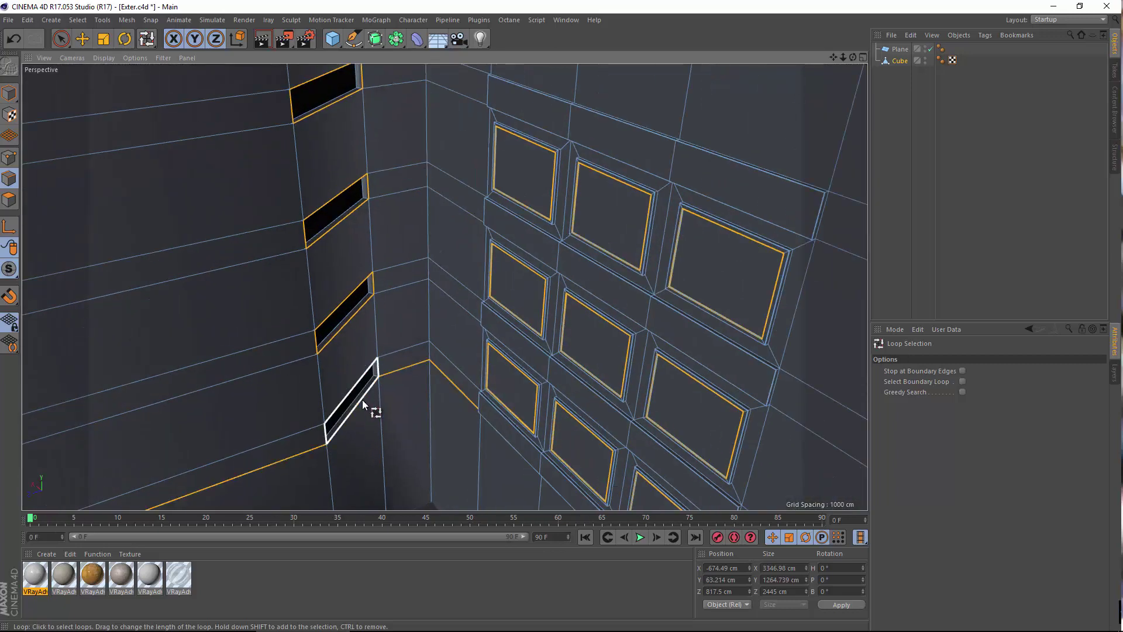
# Select only the outer edge loops of the four recesses on the lengthened wing's angled inner wall.
pyautogui.click(362, 399)
pyautogui.keyDown('shift'); pyautogui.click(351, 324); pyautogui.keyUp('shift')
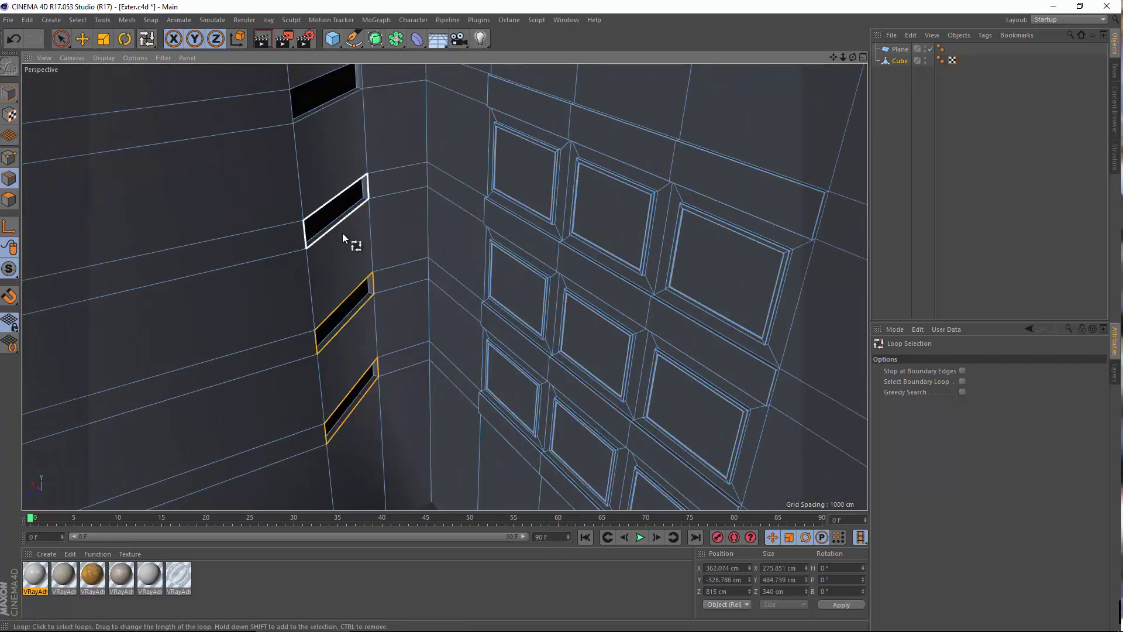
pyautogui.keyDown('shift'); pyautogui.click(342, 233); pyautogui.keyUp('shift')
pyautogui.keyDown('alt'); pyautogui.moveTo(356, 245); pyautogui.dragTo(374, 312, button='middle'); pyautogui.keyUp('alt')
pyautogui.keyDown('shift'); pyautogui.click(348, 188); pyautogui.keyUp('shift')
pyautogui.scroll(-3, 375, 208)
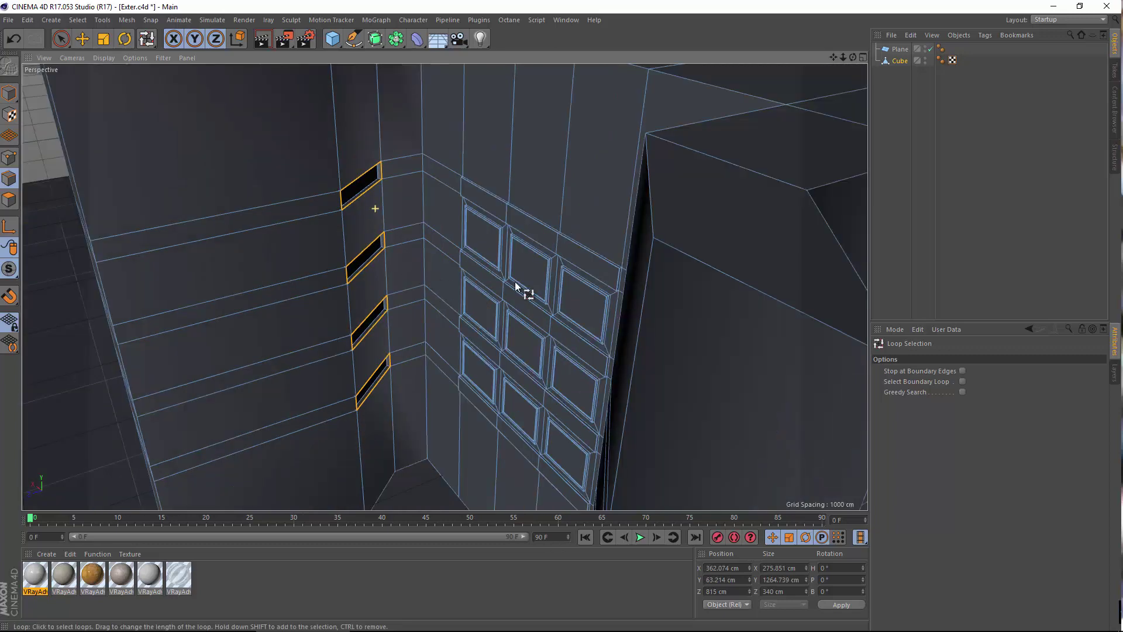
# Add the outer edge loops of the four recesses on the opposite wing's angled inner wall to the selection.
pyautogui.keyDown('alt'); pyautogui.moveTo(502, 281); pyautogui.dragTo(629, 269); pyautogui.keyUp('alt')
pyautogui.keyDown('alt'); pyautogui.moveTo(728, 333); pyautogui.dragTo(449, 300, button='middle'); pyautogui.keyUp('alt')
pyautogui.keyDown('alt'); pyautogui.moveTo(396, 299); pyautogui.dragTo(536, 233); pyautogui.keyUp('alt')
pyautogui.scroll(3, 535, 231)
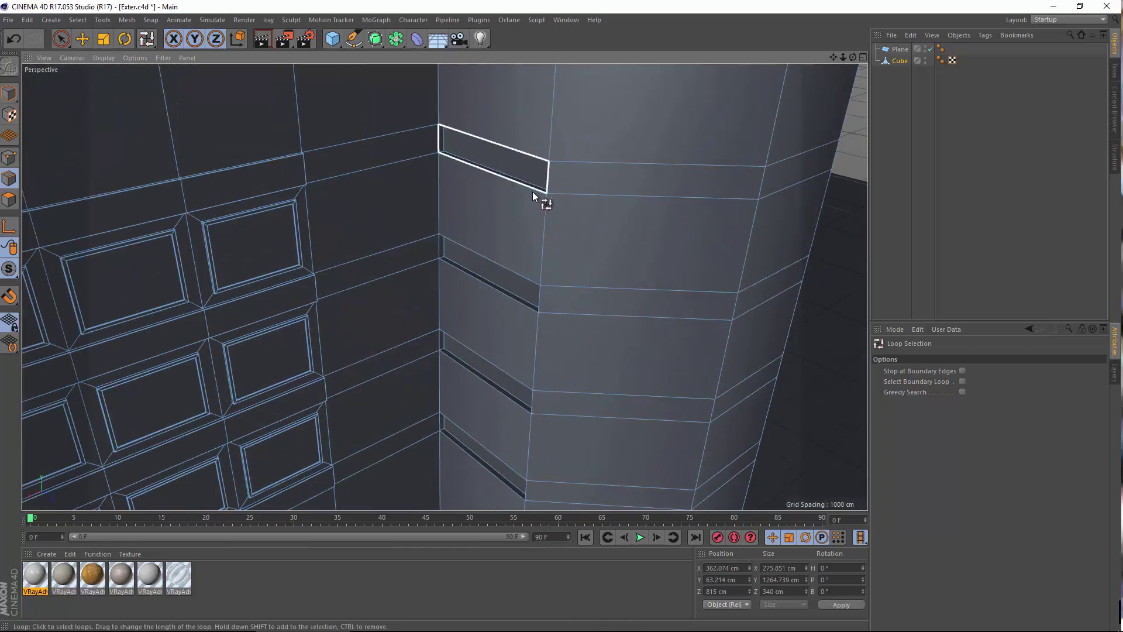
pyautogui.keyDown('shift'); pyautogui.click(495, 296); pyautogui.keyUp('shift')
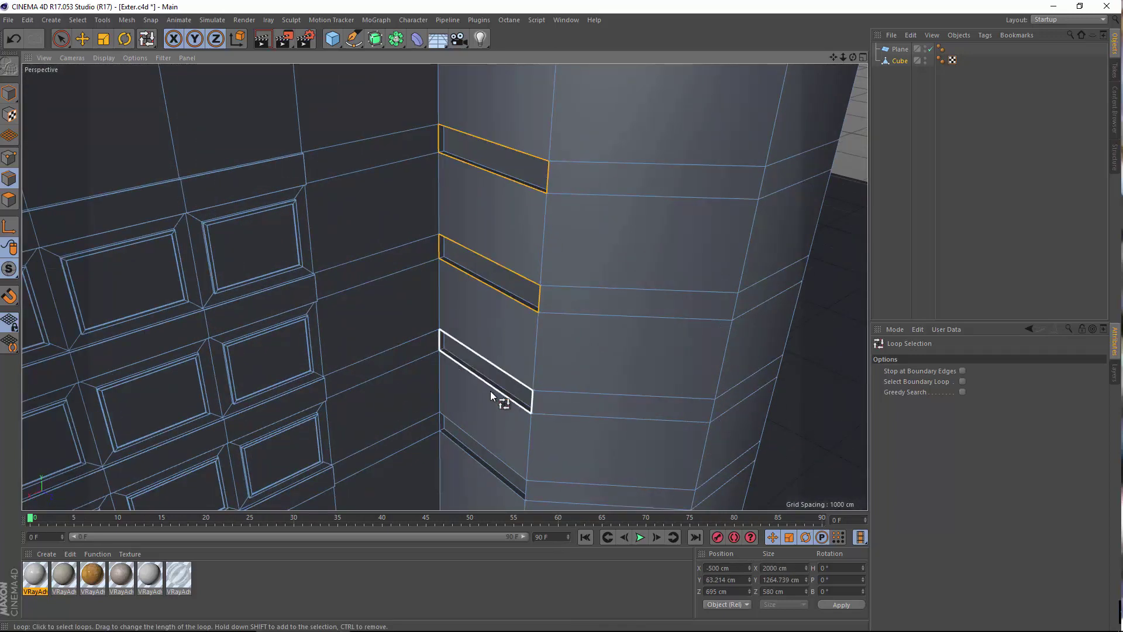
pyautogui.keyDown('shift'); pyautogui.click(483, 471); pyautogui.keyUp('shift')
# Activate the Bevel tool for the selected recess edge loops on both wings.
pyautogui.scroll(5, 492, 262)
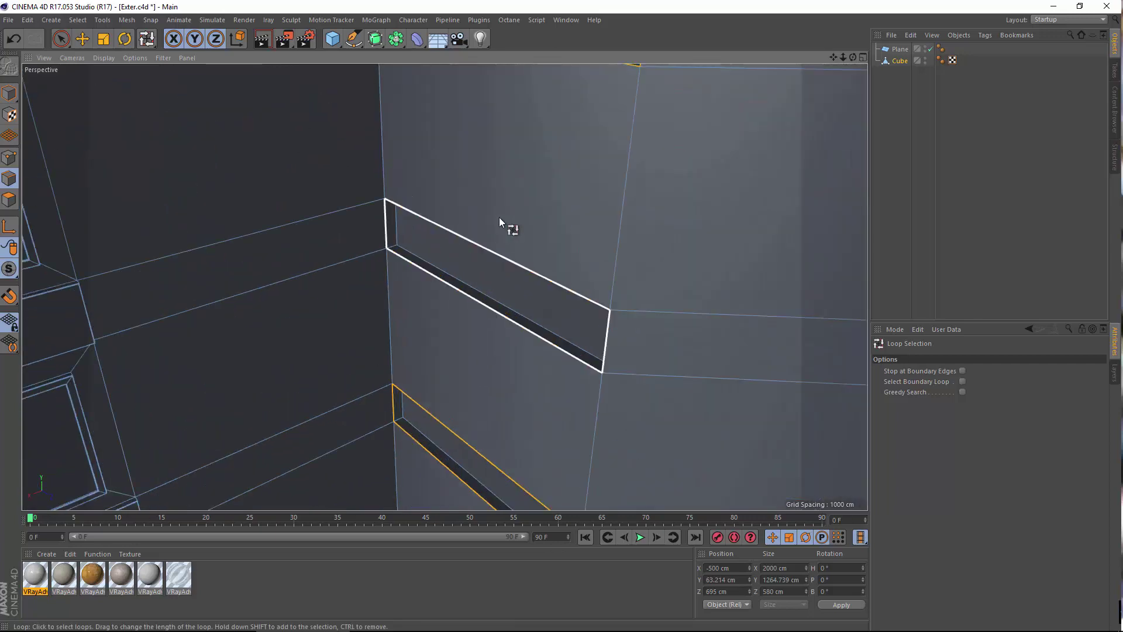
pyautogui.rightClick(500, 217)
pyautogui.click(535, 449)
pyautogui.scroll(6, 546, 247)
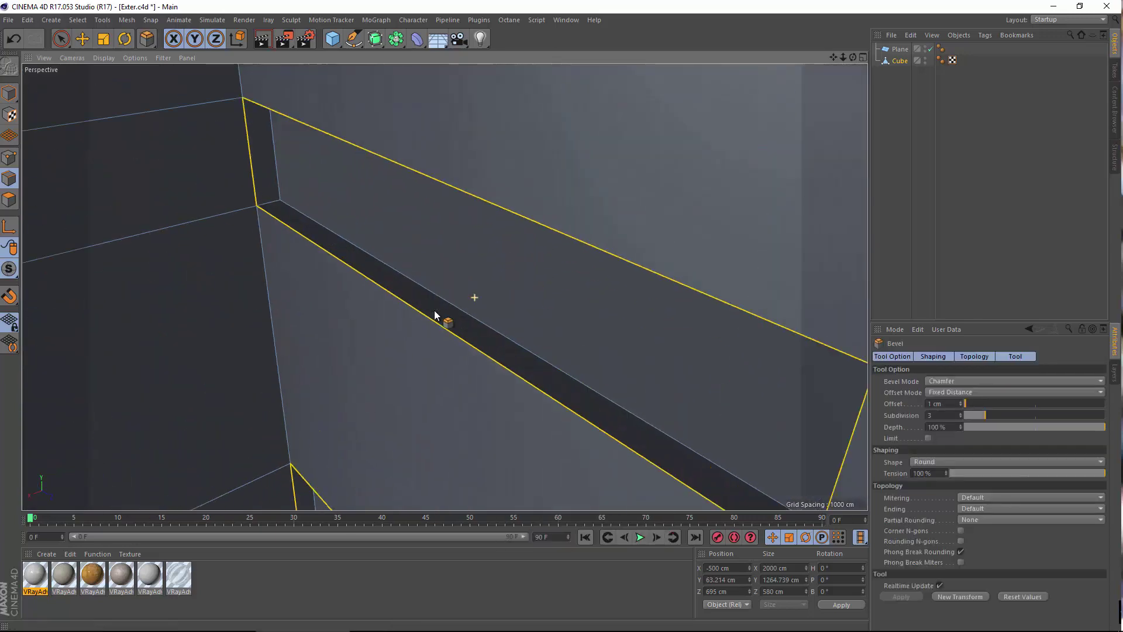
pyautogui.moveTo(389, 340); pyautogui.dragTo(406, 340)
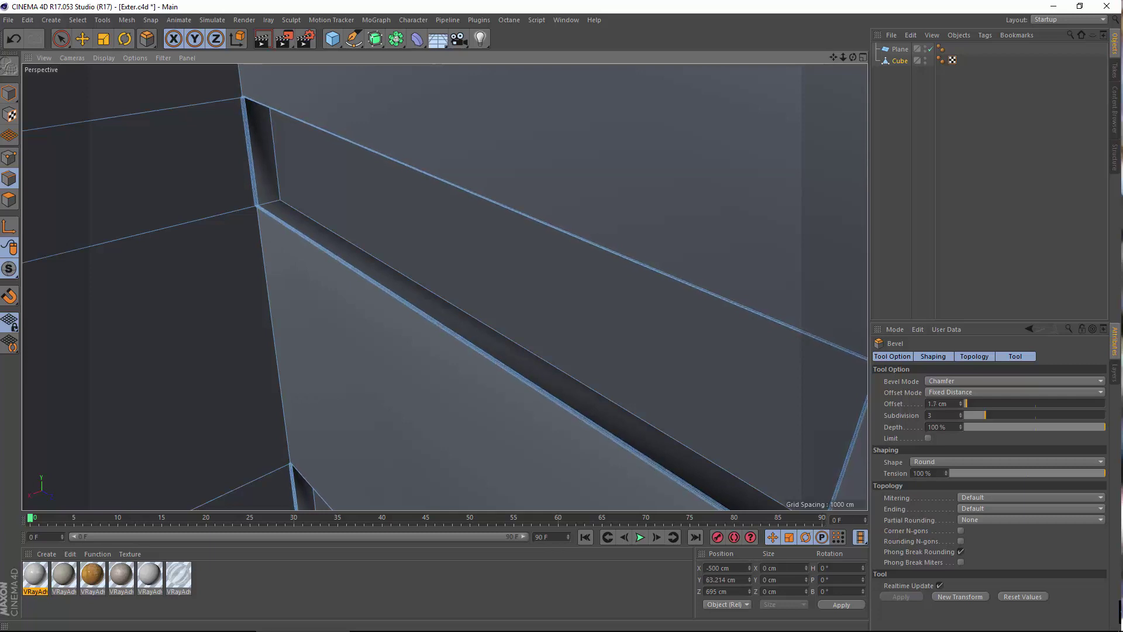
pyautogui.moveTo(396, 322); pyautogui.dragTo(396, 320)
pyautogui.click(12, 40)
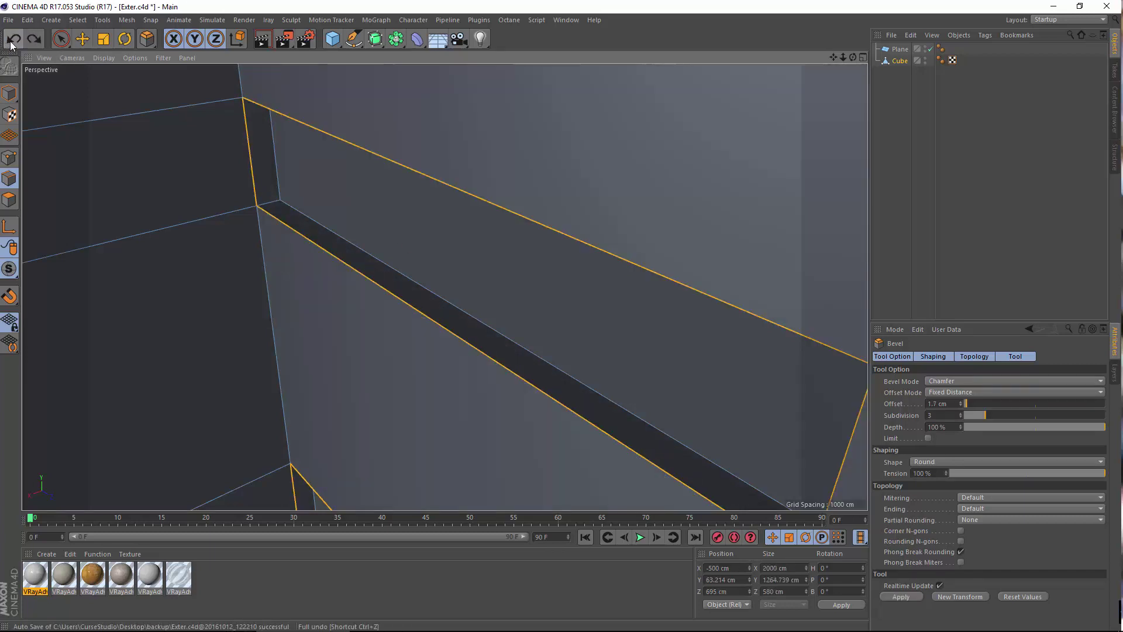
# Bevel the selected recess edge loops with an offset of 1 cm and return to Model mode.
pyautogui.moveTo(952, 407); pyautogui.dragTo(638, 256)
pyautogui.write('1')
pyautogui.press('Return')
pyautogui.keyDown('alt'); pyautogui.moveTo(166, 370); pyautogui.dragTo(226, 390, button='right'); pyautogui.keyUp('alt')
pyautogui.keyDown('alt'); pyautogui.moveTo(277, 457); pyautogui.dragTo(89, 53); pyautogui.keyUp('alt')
pyautogui.click(82, 39)
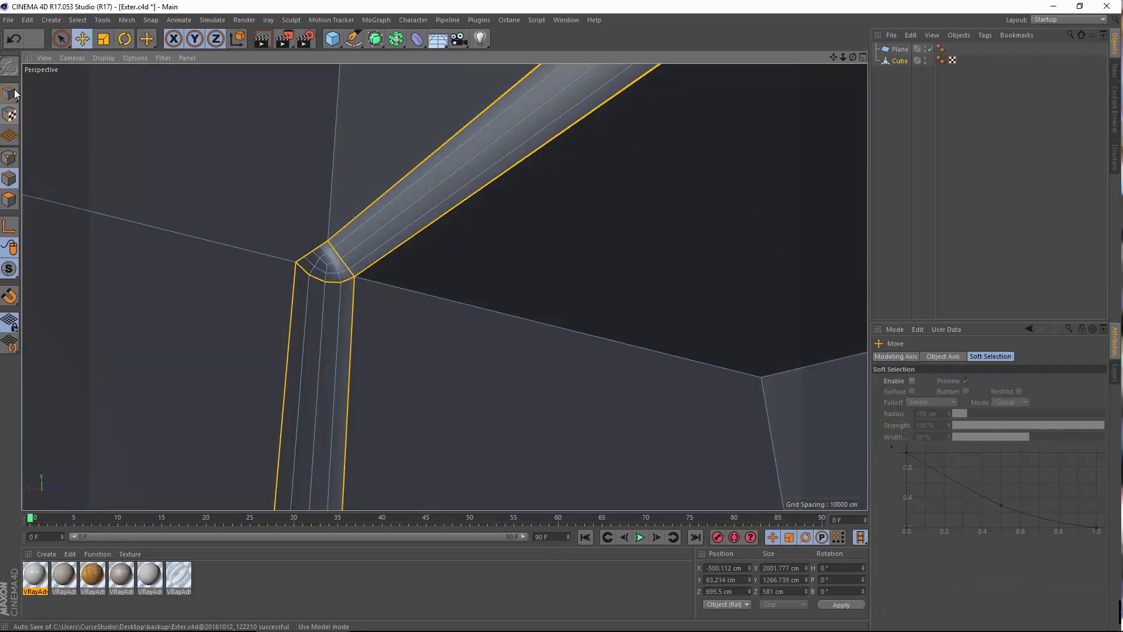
pyautogui.click(10, 93)
# Examine the wing recesses and the framed window wall between them from several angles.
pyautogui.keyDown('alt'); pyautogui.moveTo(367, 244); pyautogui.dragTo(443, 275); pyautogui.keyUp('alt')
pyautogui.keyDown('alt'); pyautogui.moveTo(420, 390); pyautogui.dragTo(437, 308); pyautogui.keyUp('alt')
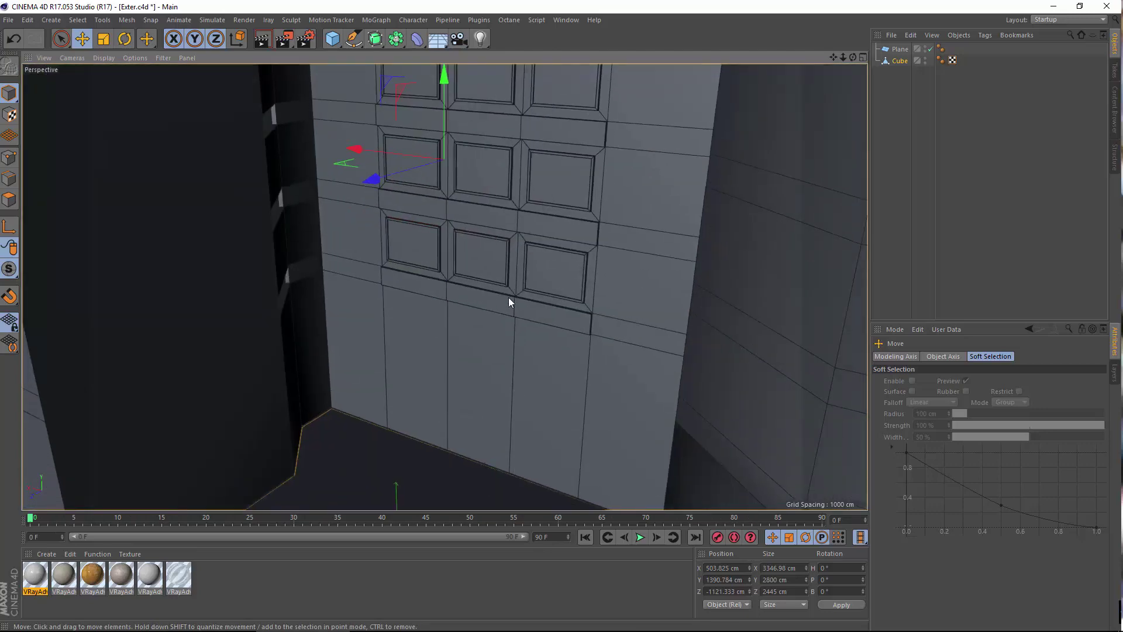
pyautogui.scroll(-3, 507, 239)
pyautogui.keyDown('alt'); pyautogui.moveTo(444, 289); pyautogui.dragTo(524, 352); pyautogui.keyUp('alt')
pyautogui.keyDown('alt'); pyautogui.moveTo(513, 110); pyautogui.dragTo(518, 230, button='middle'); pyautogui.keyUp('alt')
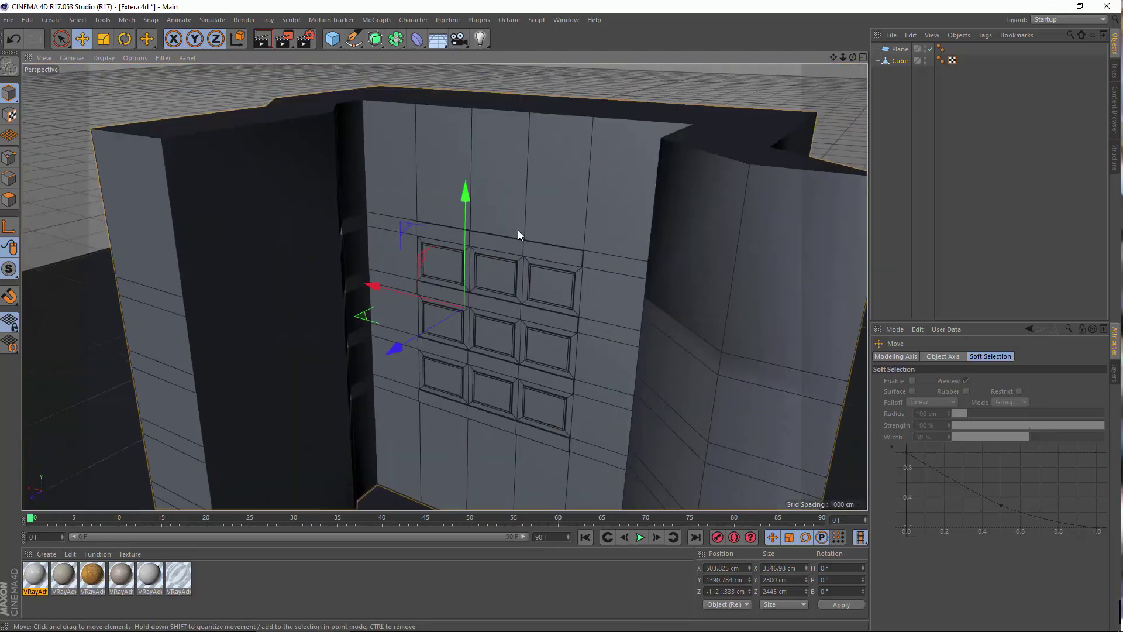
pyautogui.scroll(3, 517, 230)
pyautogui.keyDown('alt'); pyautogui.moveTo(479, 277); pyautogui.dragTo(507, 342); pyautogui.keyUp('alt')
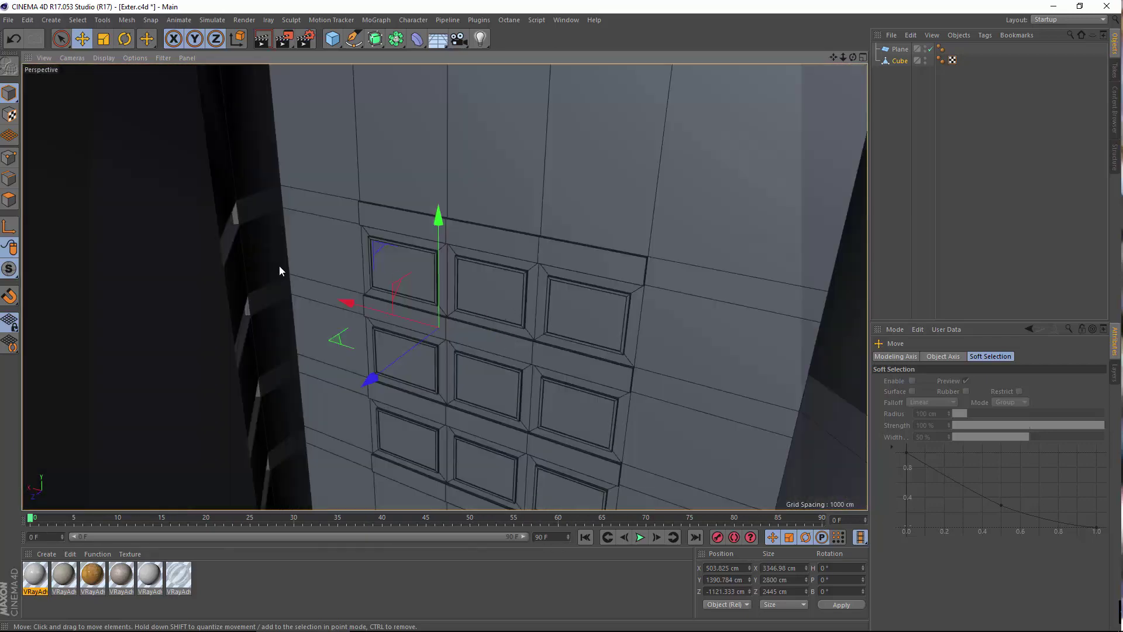
pyautogui.scroll(3, 279, 265)
pyautogui.scroll(3, 336, 229)
pyautogui.keyDown('alt'); pyautogui.moveTo(360, 313); pyautogui.dragTo(229, 290); pyautogui.keyUp('alt')
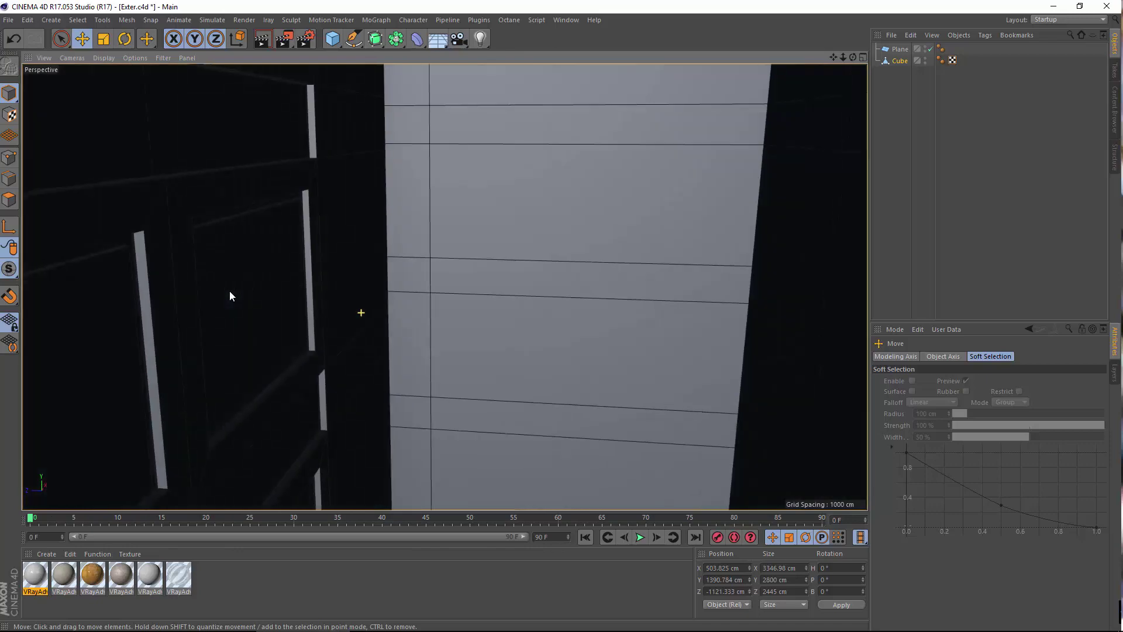
pyautogui.keyDown('alt'); pyautogui.moveTo(297, 275); pyautogui.dragTo(421, 138, button='middle'); pyautogui.keyUp('alt')
pyautogui.keyDown('alt'); pyautogui.moveTo(368, 297); pyautogui.dragTo(475, 285); pyautogui.keyUp('alt')
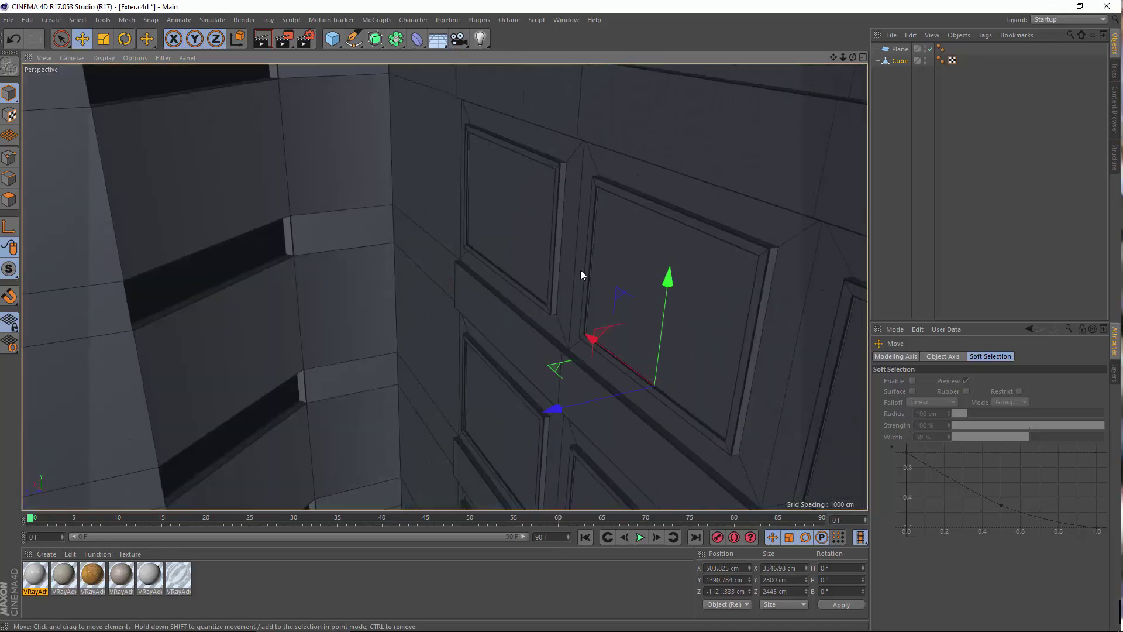
pyautogui.keyDown('alt'); pyautogui.moveTo(565, 325); pyautogui.dragTo(551, 211); pyautogui.keyUp('alt')
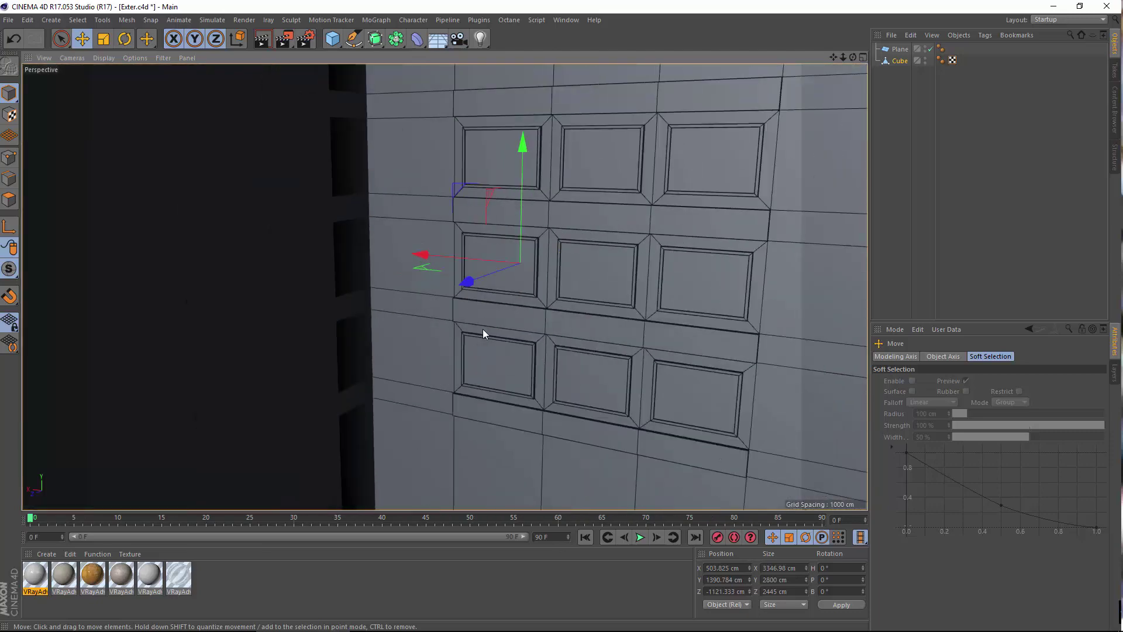
pyautogui.keyDown('alt'); pyautogui.moveTo(451, 391); pyautogui.dragTo(581, 209); pyautogui.keyUp('alt')
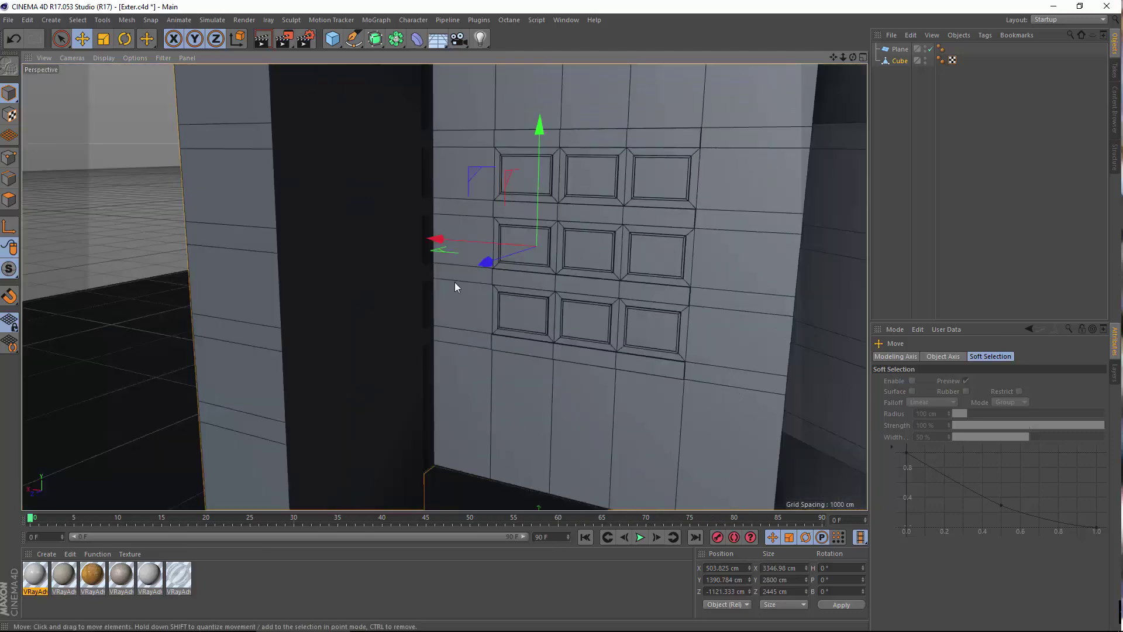
pyautogui.keyDown('alt'); pyautogui.moveTo(455, 283); pyautogui.dragTo(400, 242); pyautogui.keyUp('alt')
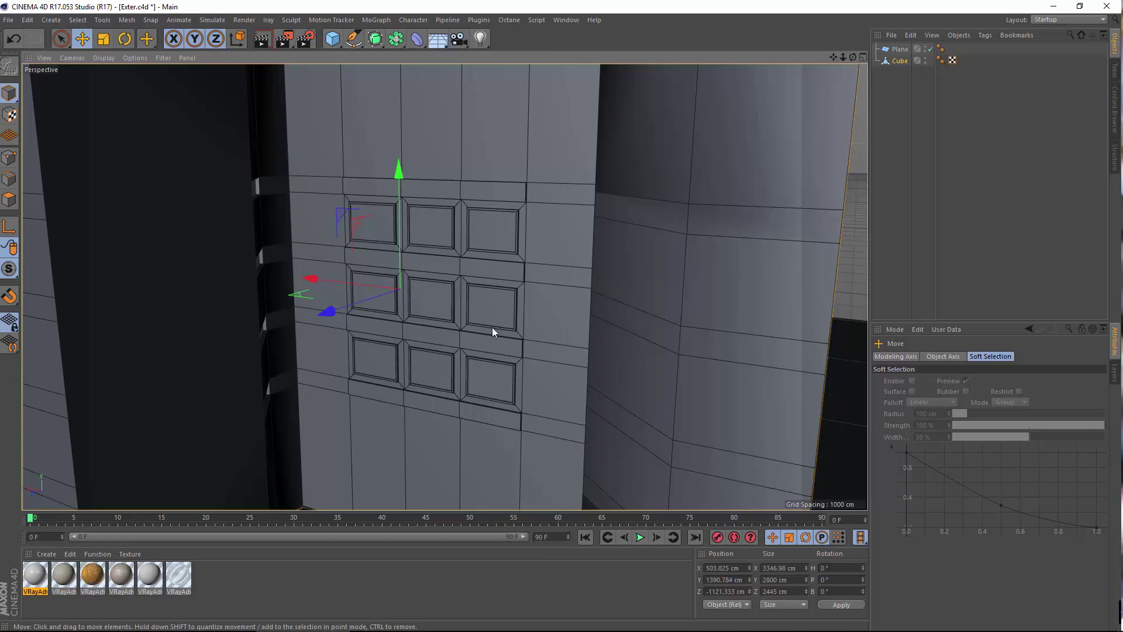
pyautogui.scroll(7, 379, 353)
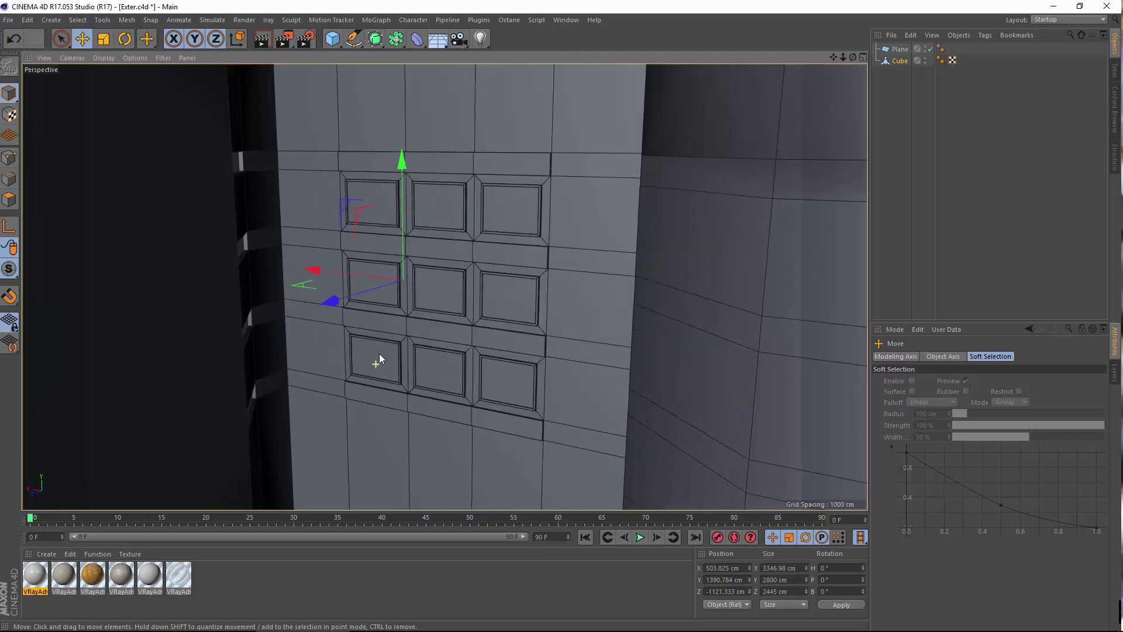
pyautogui.keyDown('alt'); pyautogui.moveTo(311, 205); pyautogui.dragTo(225, 218); pyautogui.keyUp('alt')
pyautogui.scroll(3, 224, 218)
pyautogui.keyDown('alt'); pyautogui.moveTo(225, 218); pyautogui.dragTo(320, 180, button='middle'); pyautogui.keyUp('alt')
pyautogui.keyDown('alt'); pyautogui.moveTo(230, 253); pyautogui.dragTo(255, 276); pyautogui.keyUp('alt')
pyautogui.scroll(2, 194, 236)
pyautogui.keyDown('alt'); pyautogui.moveTo(255, 276); pyautogui.dragTo(296, 301, button='middle'); pyautogui.keyUp('alt')
# Switch to point editing and examine the window frames' points and edge flow up close.
pyautogui.click(7, 157)
pyautogui.scroll(2, 437, 271)
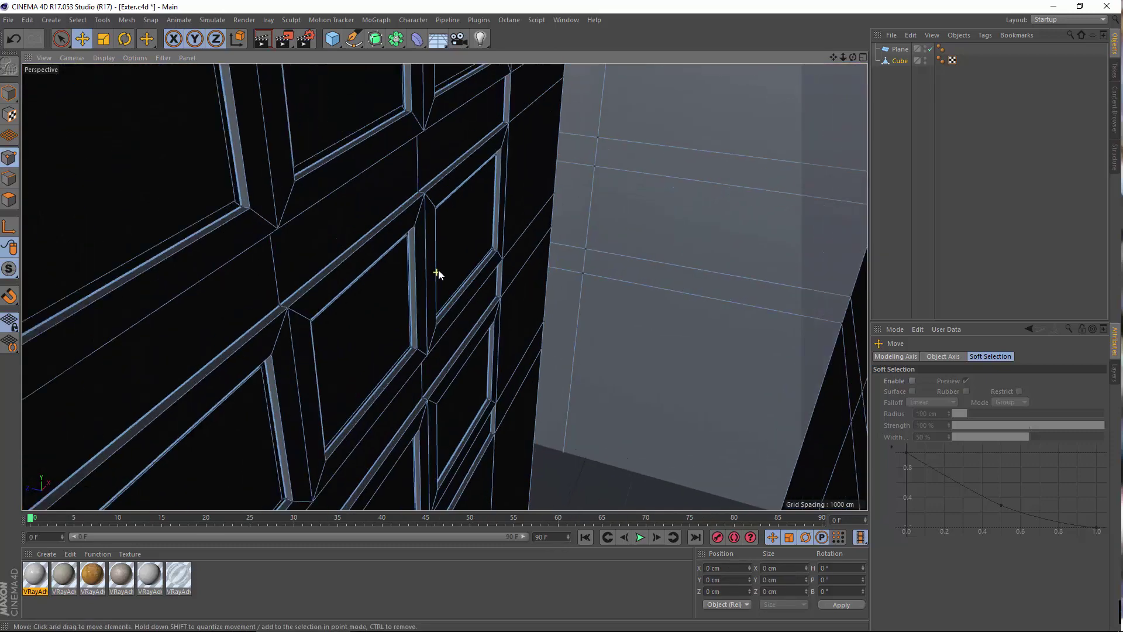
pyautogui.keyDown('alt'); pyautogui.moveTo(337, 287); pyautogui.dragTo(259, 274); pyautogui.keyUp('alt')
pyautogui.scroll(3, 181, 296)
pyautogui.keyDown('alt'); pyautogui.moveTo(258, 270); pyautogui.dragTo(382, 318, button='middle'); pyautogui.keyUp('alt')
pyautogui.scroll(-3, 383, 318)
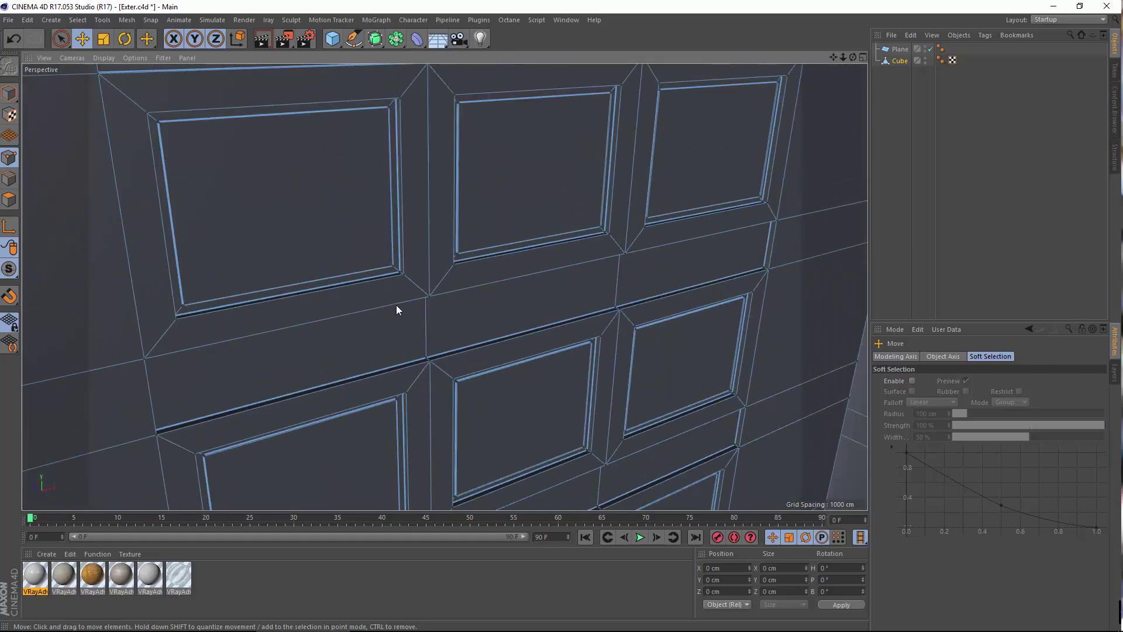
pyautogui.keyDown('alt'); pyautogui.moveTo(397, 306); pyautogui.dragTo(332, 232); pyautogui.keyUp('alt')
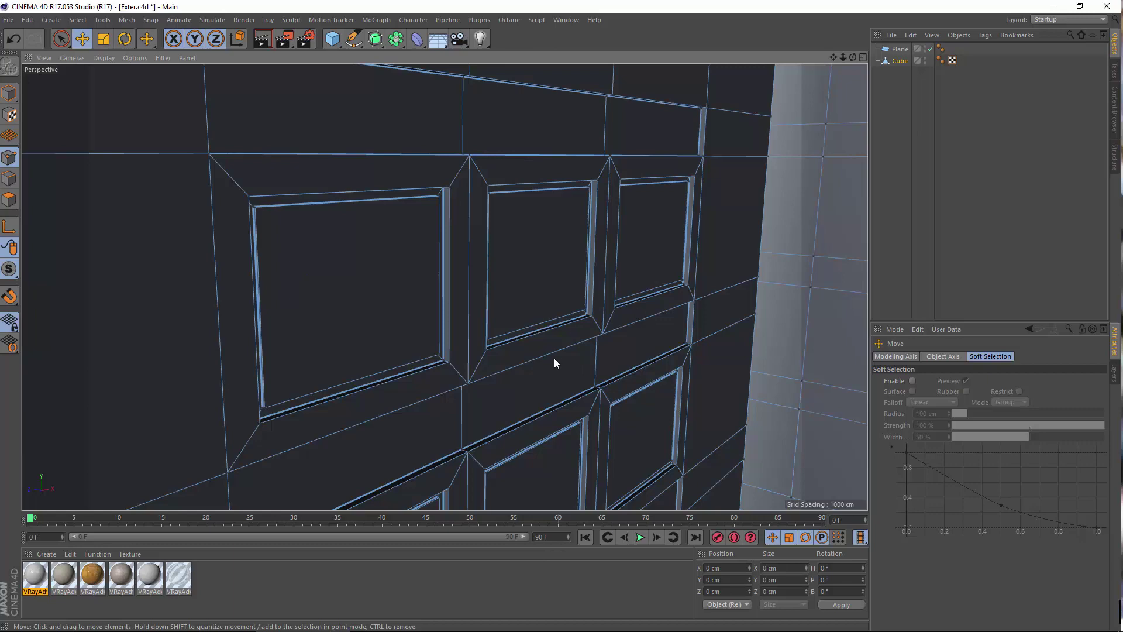
pyautogui.keyDown('alt'); pyautogui.moveTo(556, 363); pyautogui.dragTo(551, 255); pyautogui.keyUp('alt')
pyautogui.scroll(3, 286, 290)
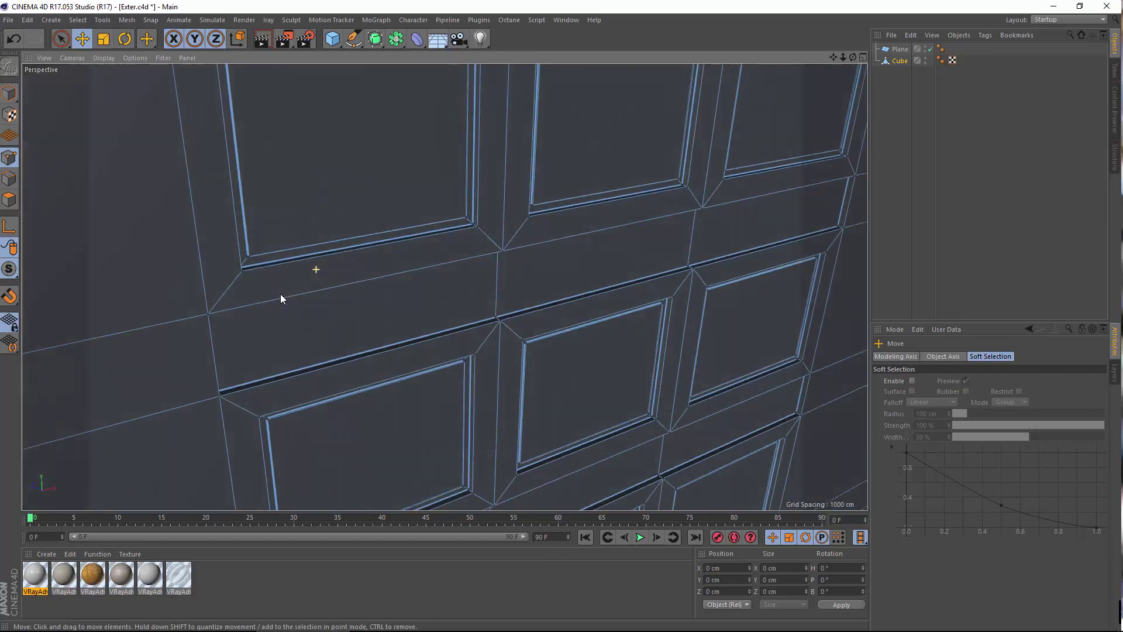
pyautogui.keyDown('alt'); pyautogui.moveTo(644, 244); pyautogui.dragTo(387, 226); pyautogui.keyUp('alt')
pyautogui.scroll(5, 398, 227)
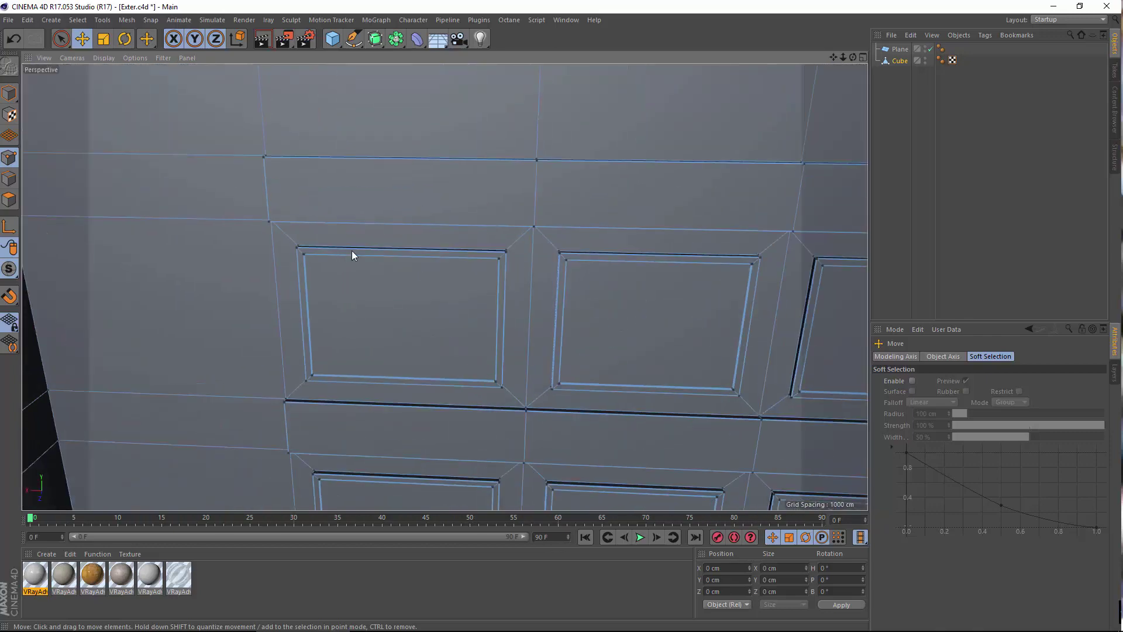
pyautogui.scroll(4, 349, 255)
pyautogui.keyDown('alt'); pyautogui.moveTo(369, 288); pyautogui.dragTo(358, 264); pyautogui.keyUp('alt')
pyautogui.keyDown('alt'); pyautogui.moveTo(553, 359); pyautogui.dragTo(451, 280, button='middle'); pyautogui.keyUp('alt')
pyautogui.scroll(-6, 477, 286)
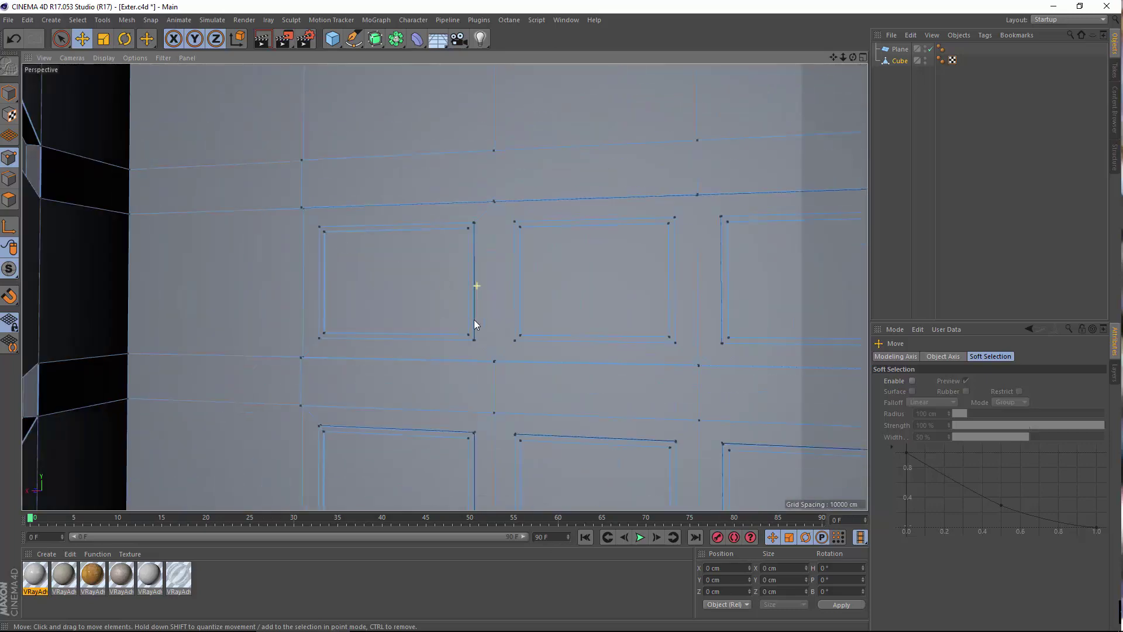
pyautogui.keyDown('alt'); pyautogui.moveTo(484, 322); pyautogui.dragTo(542, 392); pyautogui.keyUp('alt')
pyautogui.keyDown('alt'); pyautogui.moveTo(446, 286); pyautogui.dragTo(339, 294, button='middle'); pyautogui.keyUp('alt')
pyautogui.scroll(-4, 364, 291)
pyautogui.scroll(4, 319, 268)
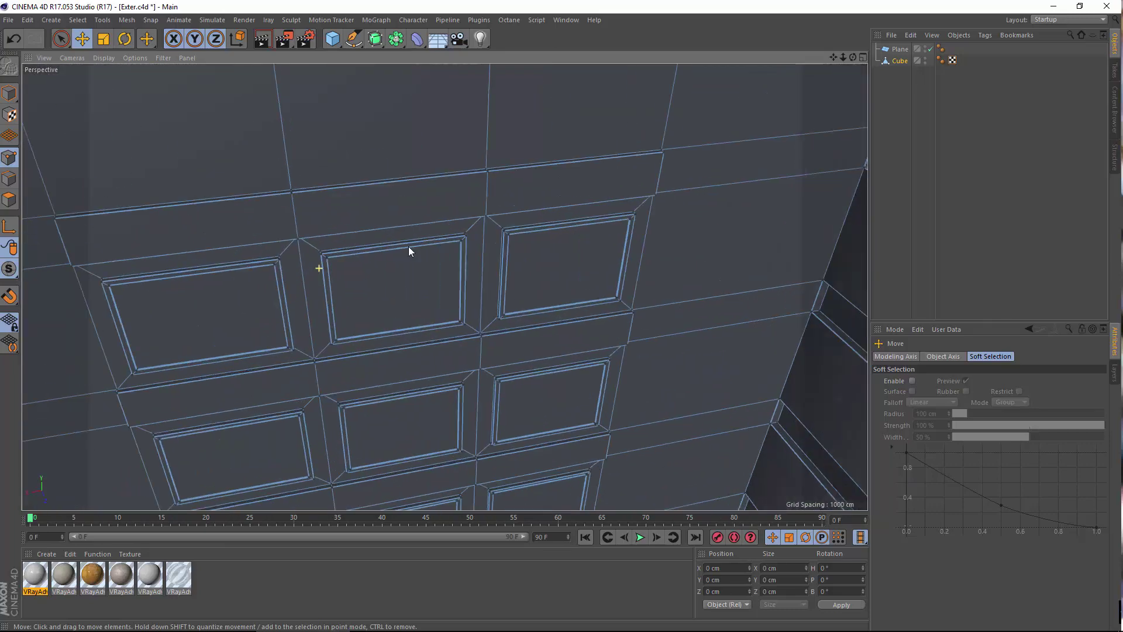
pyautogui.keyDown('alt'); pyautogui.moveTo(409, 251); pyautogui.dragTo(345, 301); pyautogui.keyUp('alt')
pyautogui.scroll(3, 346, 300)
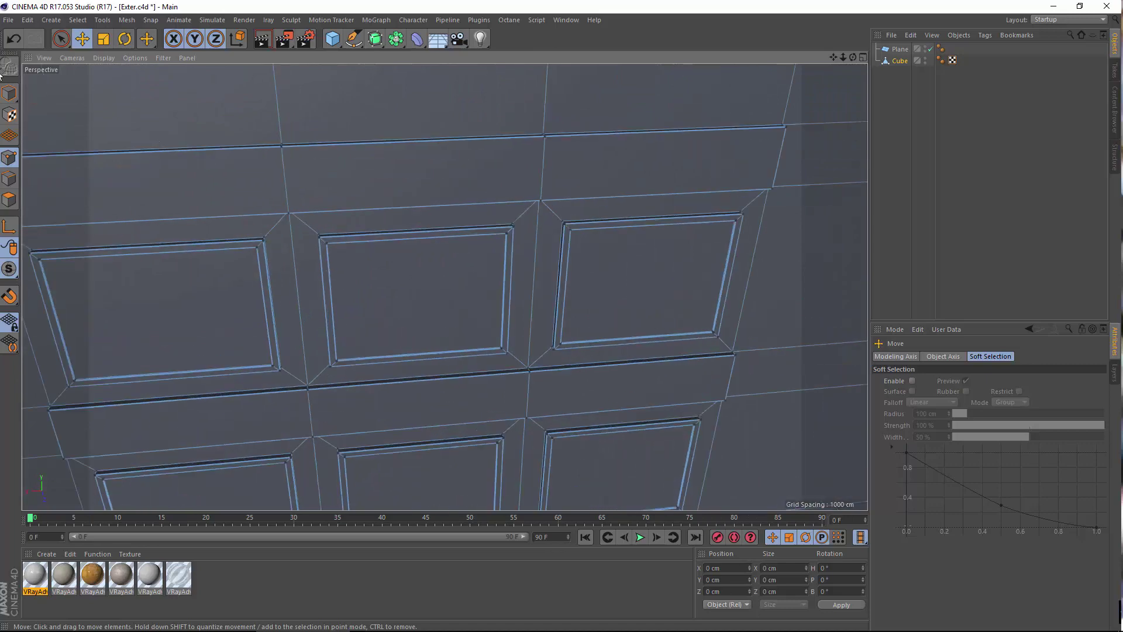
# Switch the building mesh to polygon editing and activate Loop Selection.
pyautogui.click(9, 200)
pyautogui.scroll(5, 353, 268)
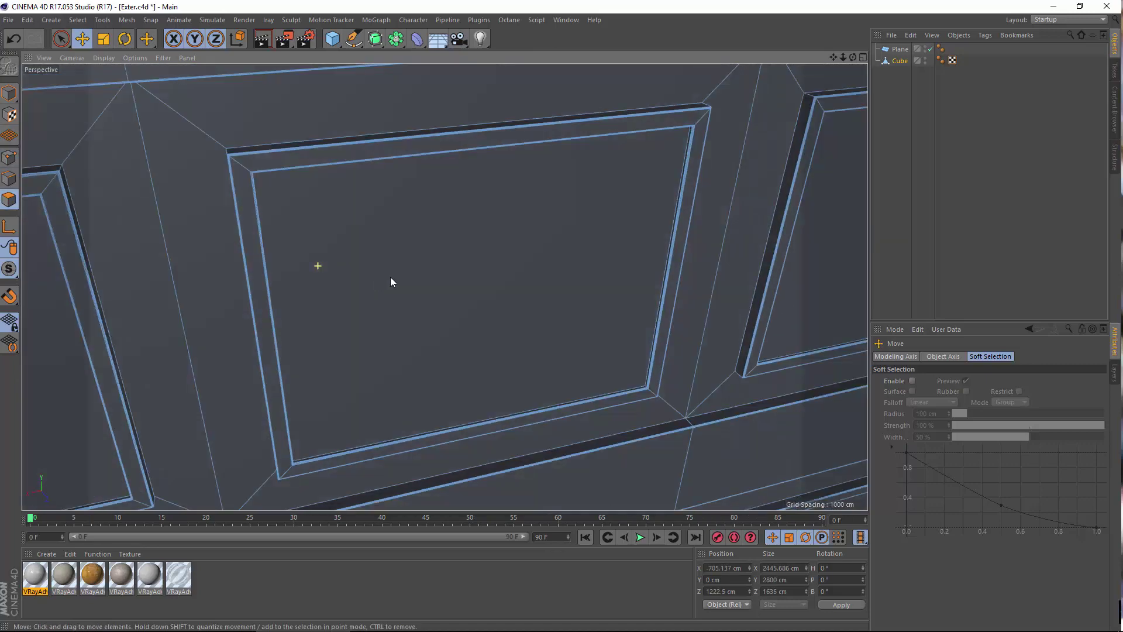
pyautogui.keyDown('alt'); pyautogui.moveTo(391, 282); pyautogui.dragTo(339, 269); pyautogui.keyUp('alt')
pyautogui.click(78, 19)
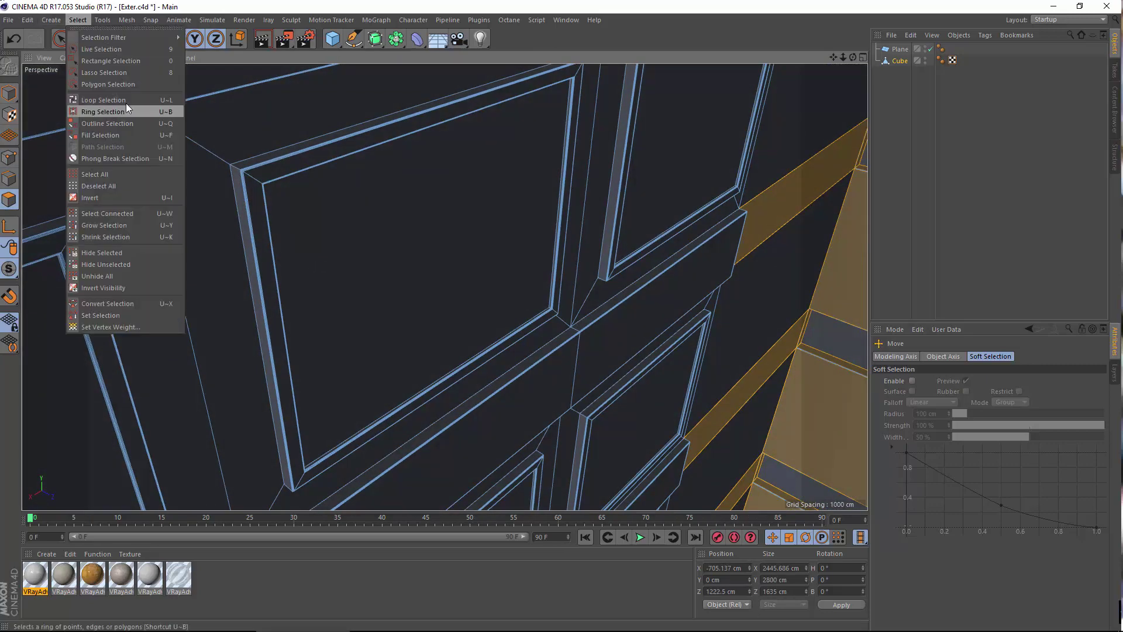
pyautogui.click(125, 102)
# Select the vertical polygon loop running through the middle window column and over the roof, and delete it.
pyautogui.scroll(2, 170, 136)
pyautogui.moveTo(239, 177)
pyautogui.keyDown('alt'); pyautogui.mouseDown()
pyautogui.moveTo(301, 161)
pyautogui.moveTo(247, 185)
pyautogui.mouseUp(); pyautogui.keyUp('alt')
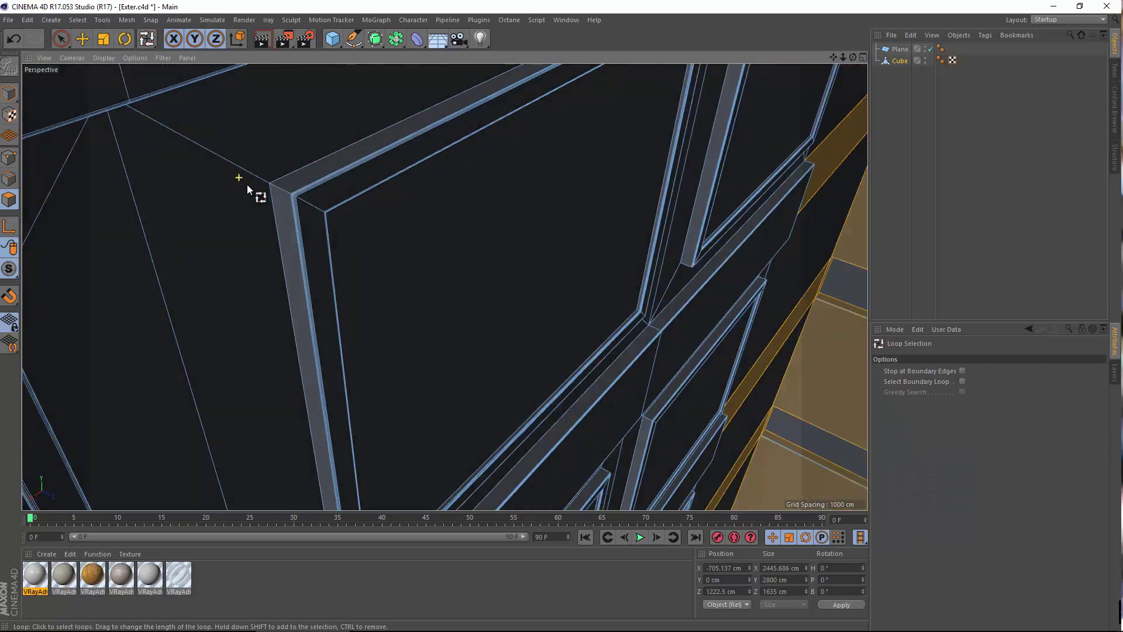
pyautogui.scroll(6, 300, 181)
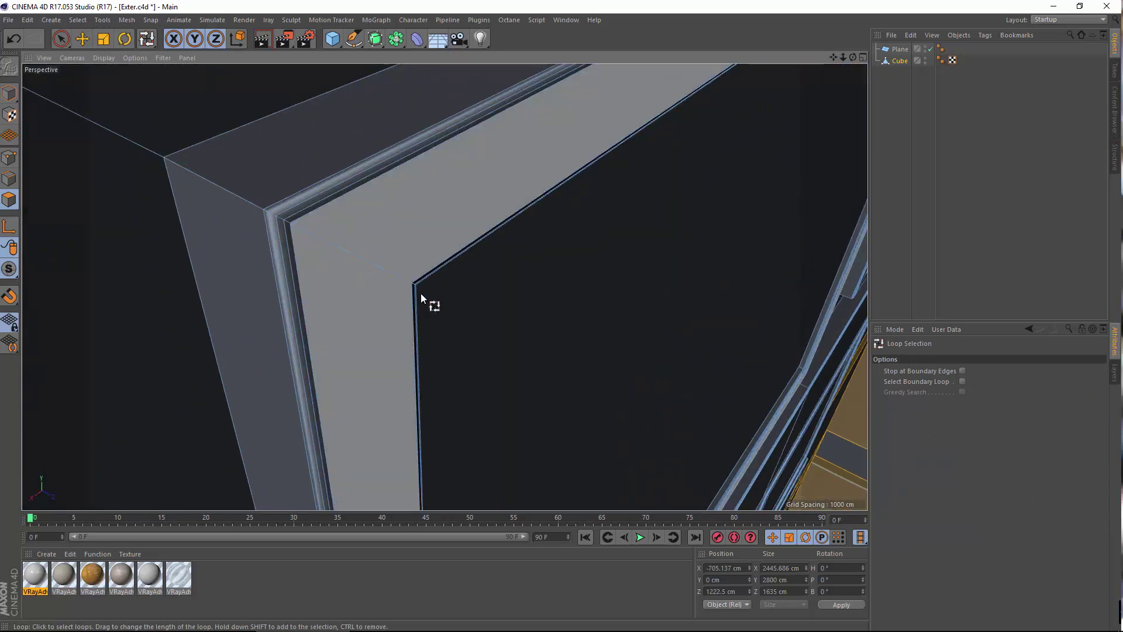
pyautogui.moveTo(420, 294)
pyautogui.keyDown('alt'); pyautogui.mouseDown()
pyautogui.moveTo(441, 269)
pyautogui.moveTo(422, 307)
pyautogui.moveTo(370, 294)
pyautogui.moveTo(254, 221)
pyautogui.moveTo(547, 292)
pyautogui.moveTo(577, 262)
pyautogui.moveTo(643, 350)
pyautogui.moveTo(420, 264)
pyautogui.moveTo(413, 270)
pyautogui.moveTo(431, 275)
pyautogui.moveTo(338, 273)
pyautogui.moveTo(244, 299)
pyautogui.moveTo(474, 279)
pyautogui.moveTo(427, 328)
pyautogui.moveTo(440, 284)
pyautogui.mouseUp(); pyautogui.keyUp('alt')
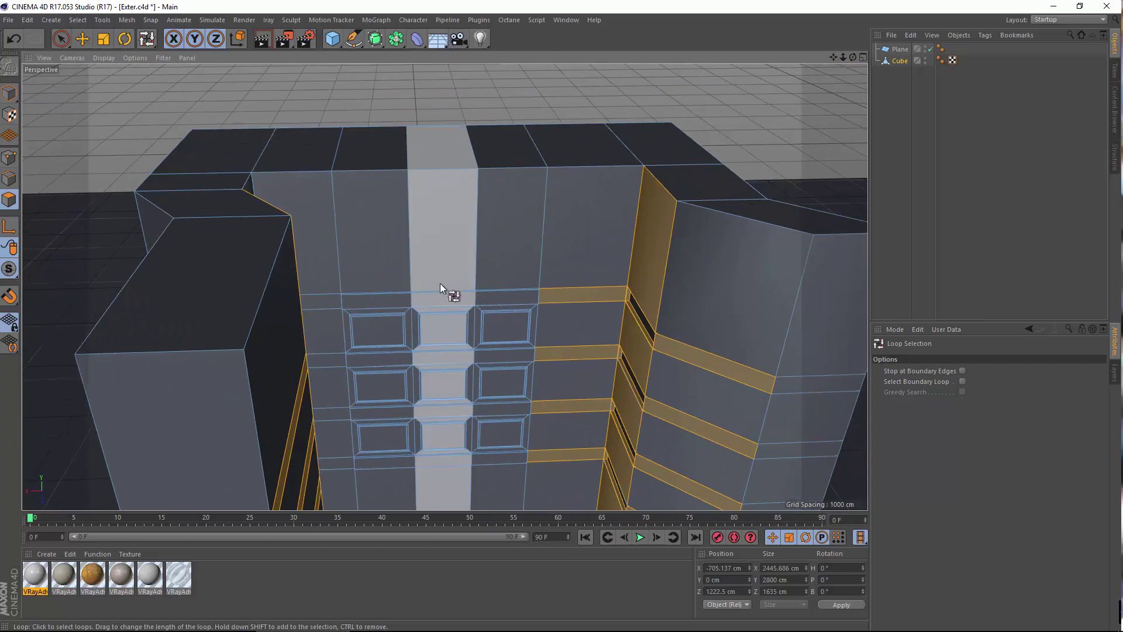
pyautogui.click(440, 283)
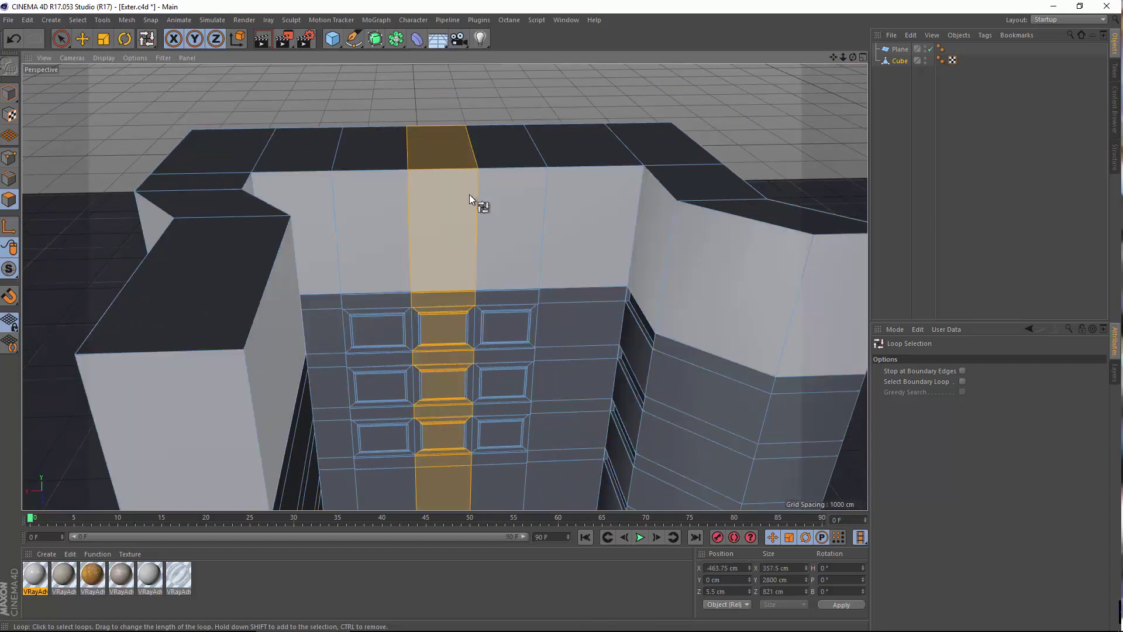
pyautogui.press('Delete')
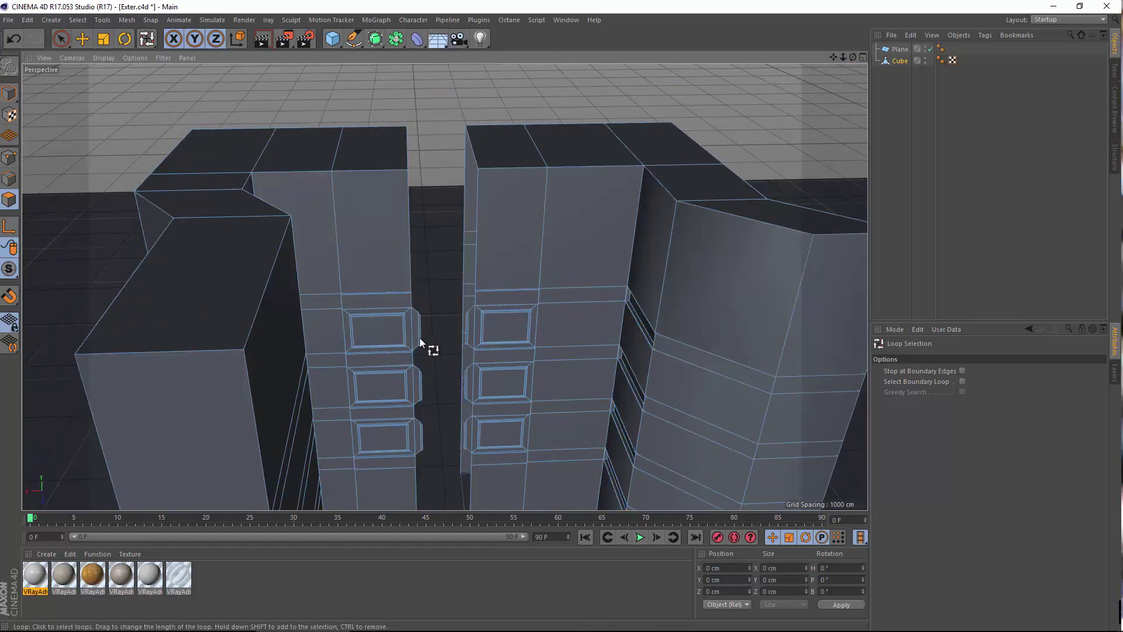
# With Live Selection, delete the leftover frame polygons beside the top window on the left side of the gap.
pyautogui.scroll(3, 438, 291)
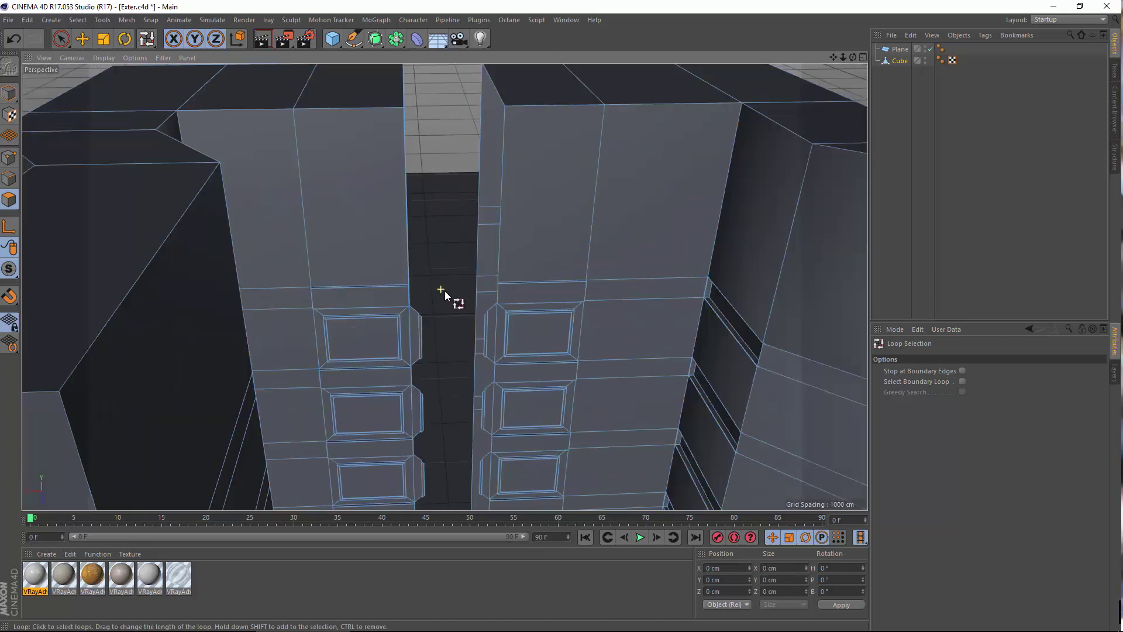
pyautogui.scroll(-5, 444, 291)
pyautogui.click(61, 38)
pyautogui.scroll(5, 433, 292)
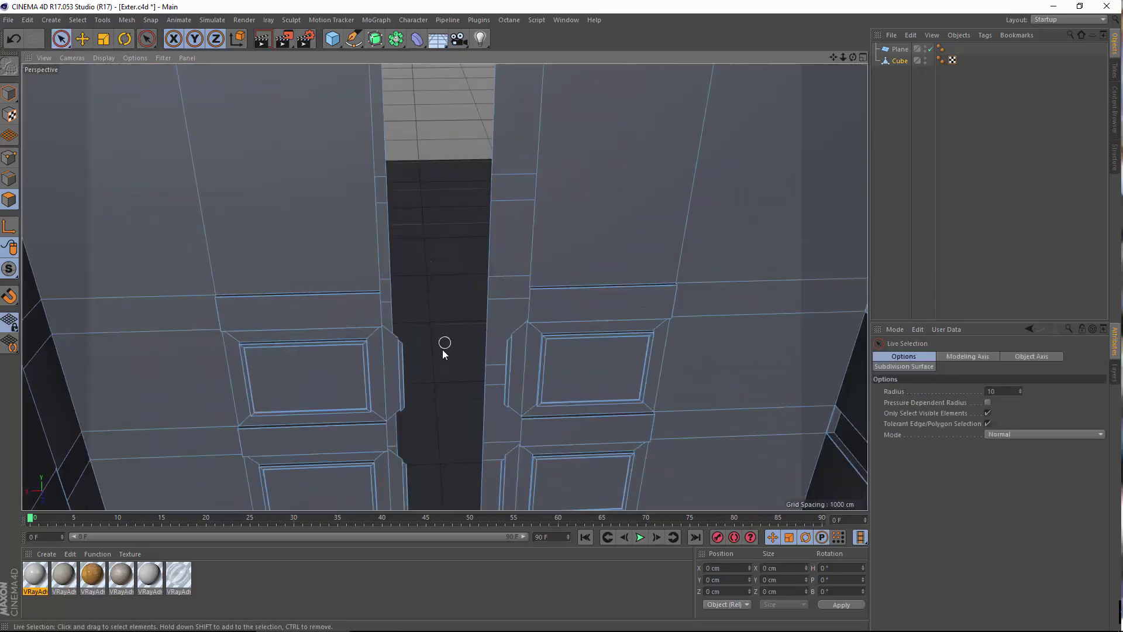
pyautogui.keyDown('alt'); pyautogui.moveTo(418, 324); pyautogui.dragTo(425, 98); pyautogui.keyUp('alt')
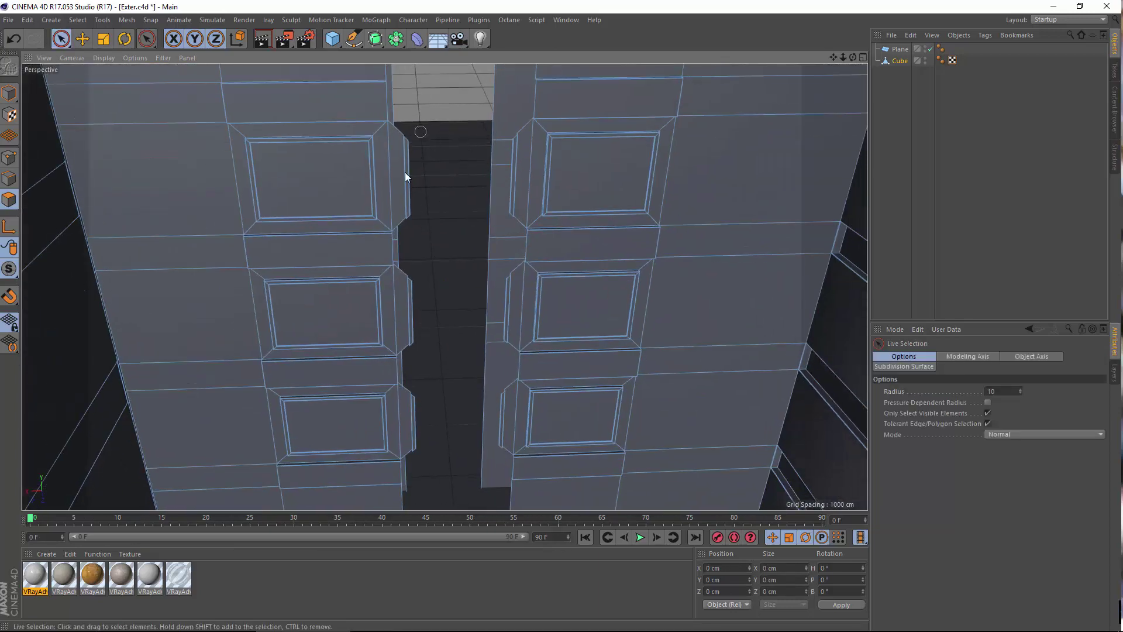
pyautogui.click(404, 197)
pyautogui.press('Delete')
pyautogui.press('Delete')
# Delete the leftover frame polygons beside the middle and lowest windows on the left side of the gap.
pyautogui.click(405, 281)
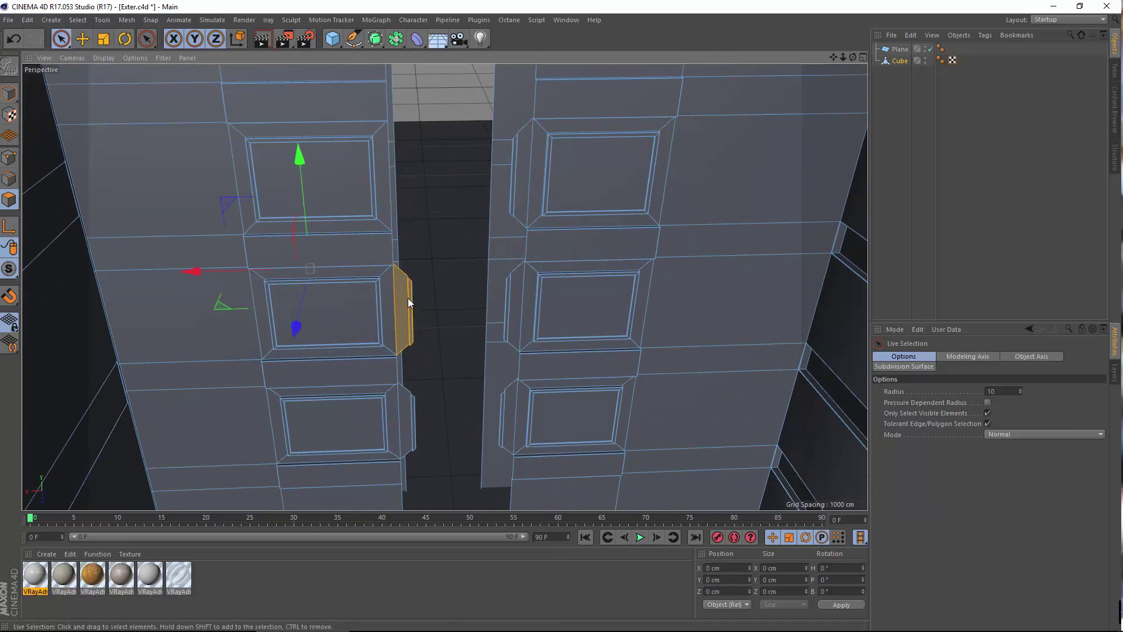
pyautogui.press('Delete')
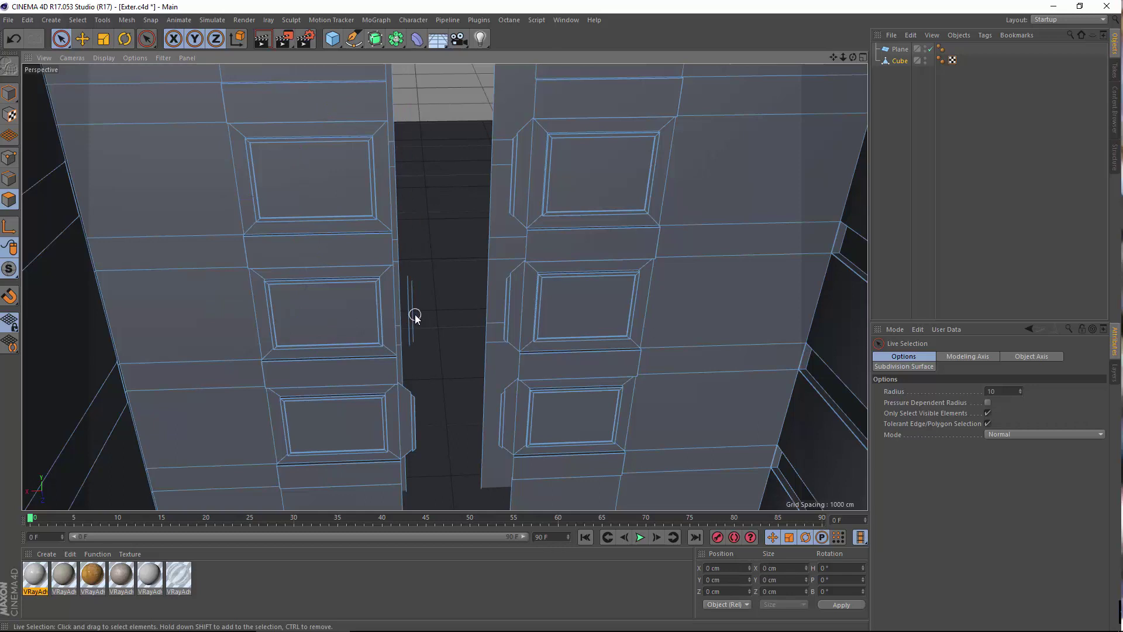
pyautogui.click(414, 295)
pyautogui.press('Delete')
pyautogui.click(415, 410)
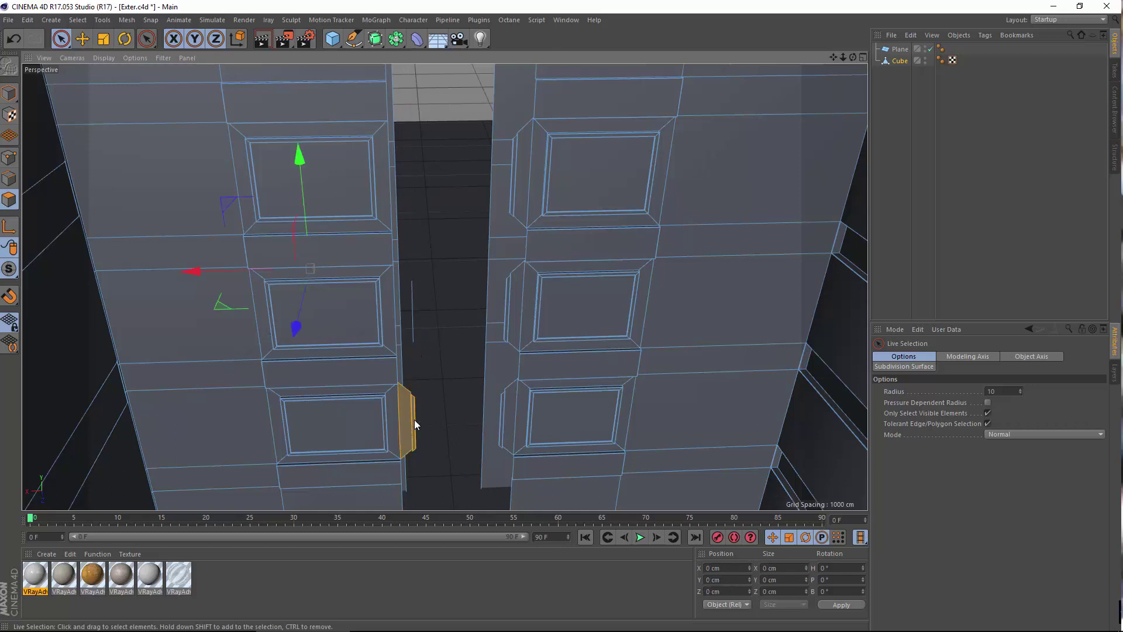
pyautogui.press('Delete')
pyautogui.click(416, 426)
pyautogui.press('Delete')
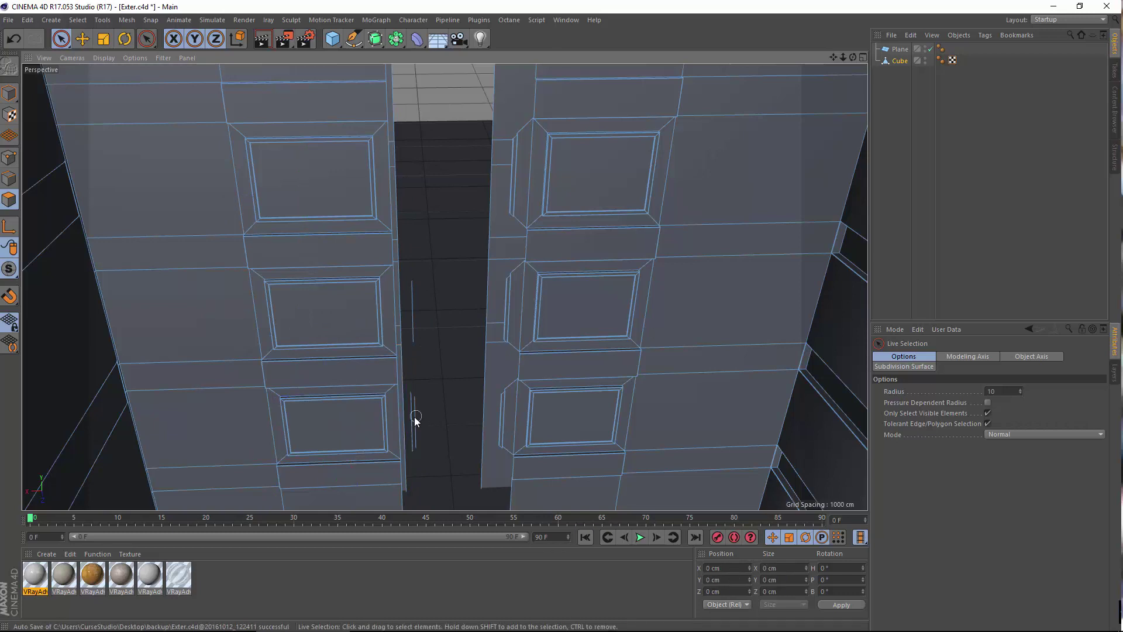
pyautogui.click(413, 424)
pyautogui.press('Delete')
# Delete the leftover frame polygons beside the top window on the right side of the gap.
pyautogui.keyDown('alt'); pyautogui.moveTo(507, 397); pyautogui.dragTo(444, 151, button='middle'); pyautogui.keyUp('alt')
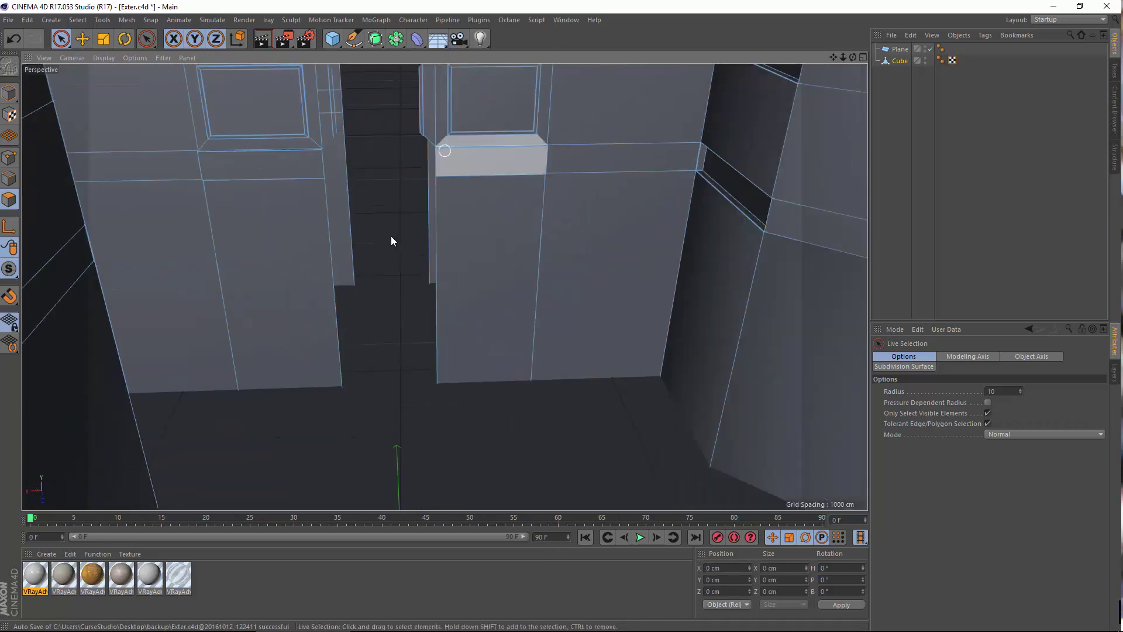
pyautogui.keyDown('alt'); pyautogui.moveTo(391, 236); pyautogui.dragTo(391, 215); pyautogui.keyUp('alt')
pyautogui.keyDown('alt'); pyautogui.moveTo(391, 216); pyautogui.dragTo(403, 429, button='middle'); pyautogui.keyUp('alt')
pyautogui.keyDown('alt'); pyautogui.moveTo(366, 117); pyautogui.dragTo(396, 350, button='middle'); pyautogui.keyUp('alt')
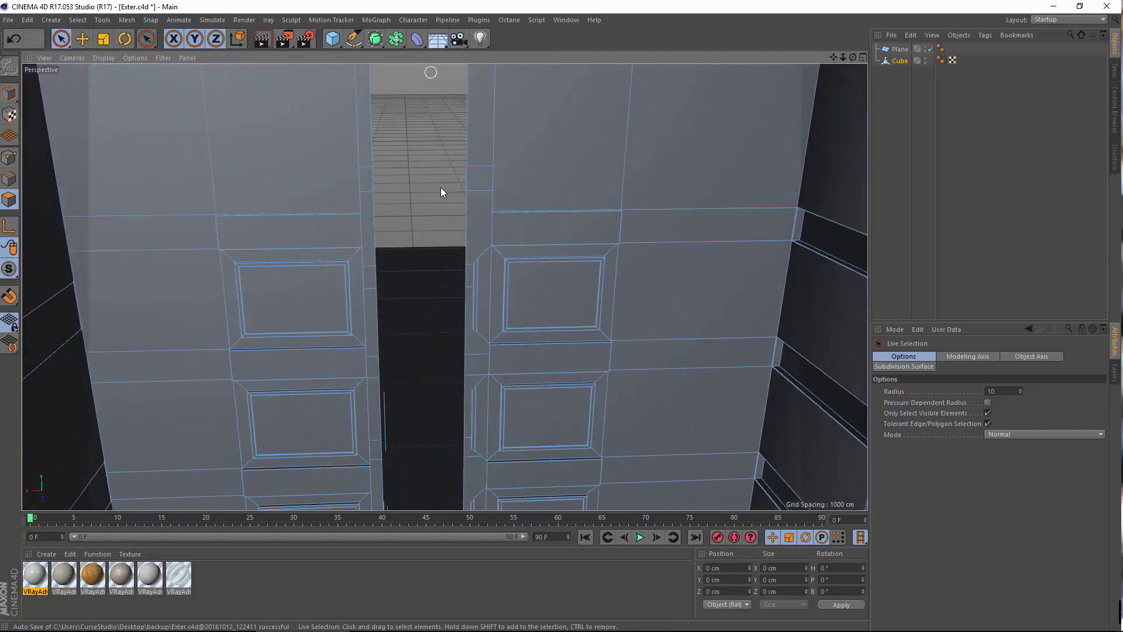
pyautogui.keyDown('alt'); pyautogui.moveTo(370, 226); pyautogui.dragTo(322, 208); pyautogui.keyUp('alt')
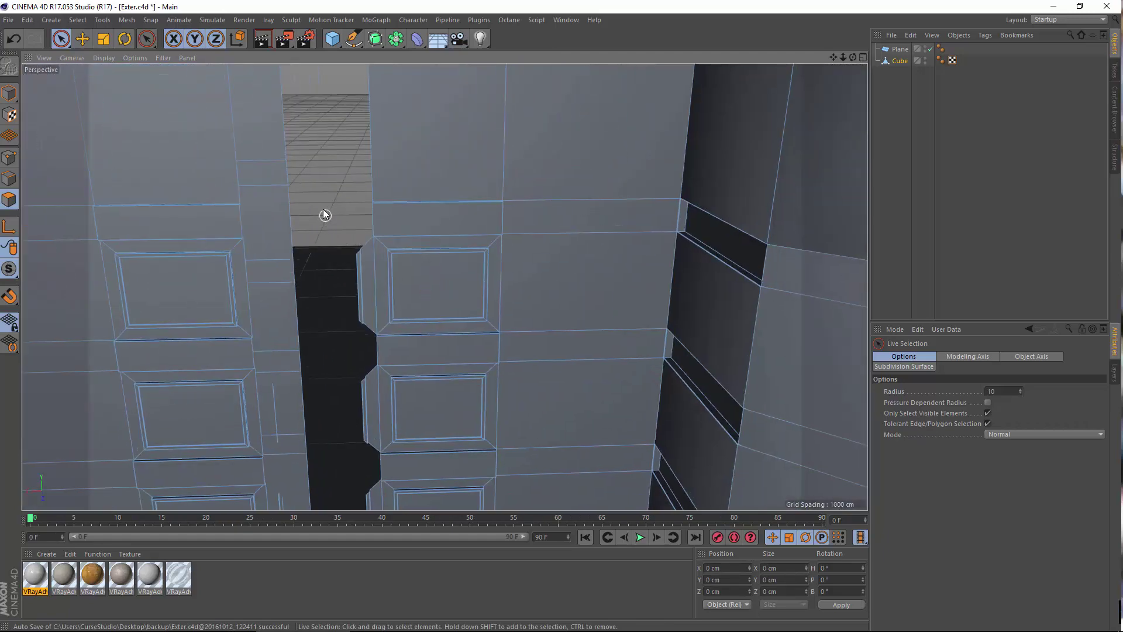
pyautogui.moveTo(356, 294)
pyautogui.mouseDown()
pyautogui.moveTo(367, 284)
pyautogui.moveTo(363, 309)
pyautogui.mouseUp()
pyautogui.press('Delete')
pyautogui.press('Delete')
# Delete the leftover frame polygons beside the middle and lowest windows on the right side of the gap.
pyautogui.click(359, 405)
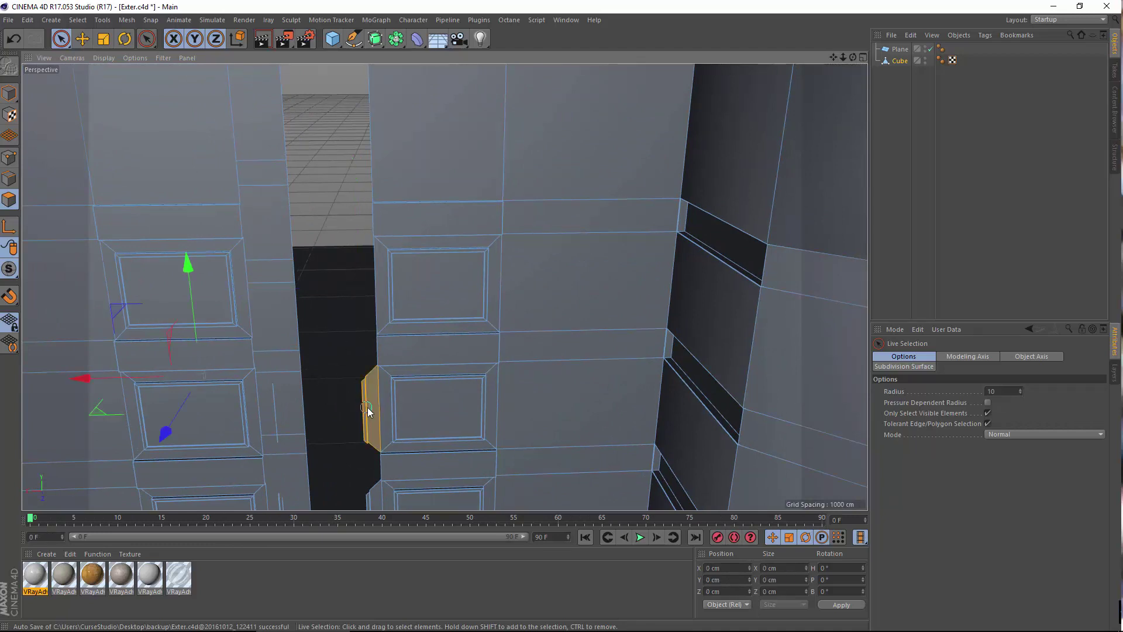
pyautogui.press('Delete')
pyautogui.click(364, 408)
pyautogui.press('Delete')
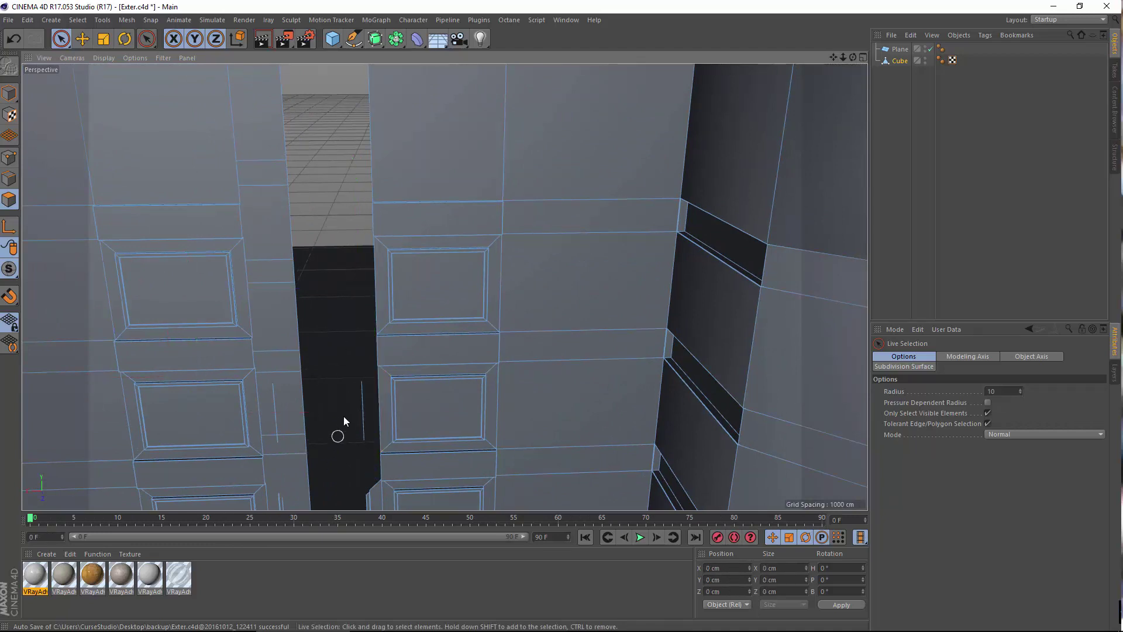
pyautogui.keyDown('alt'); pyautogui.moveTo(347, 344); pyautogui.dragTo(299, 140, button='middle'); pyautogui.keyUp('alt')
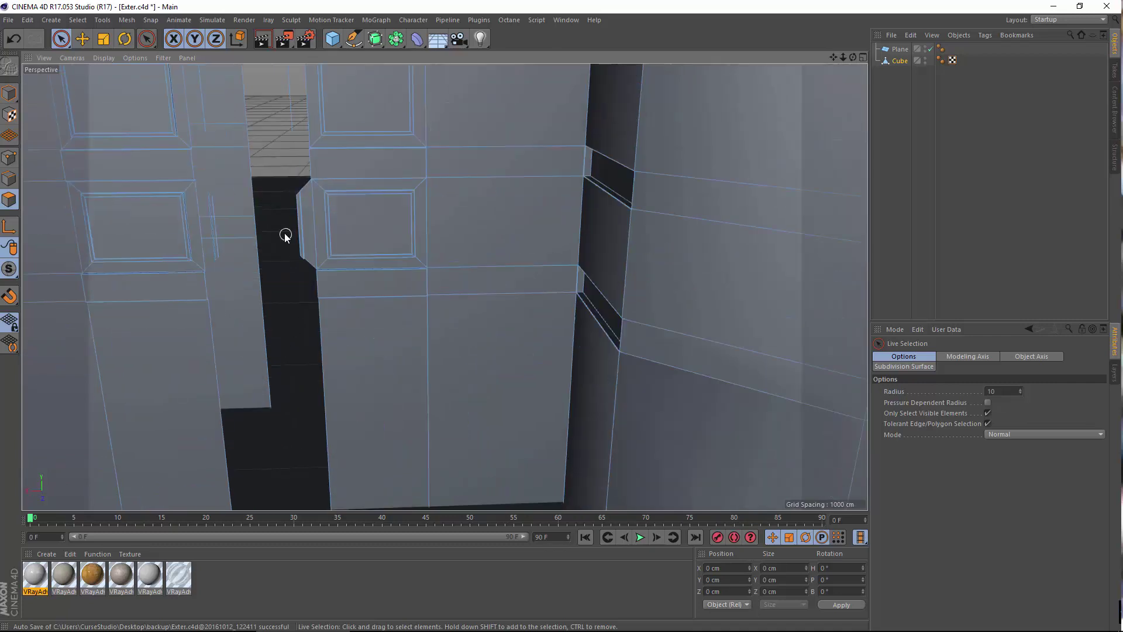
pyautogui.click(304, 241)
pyautogui.press('Delete')
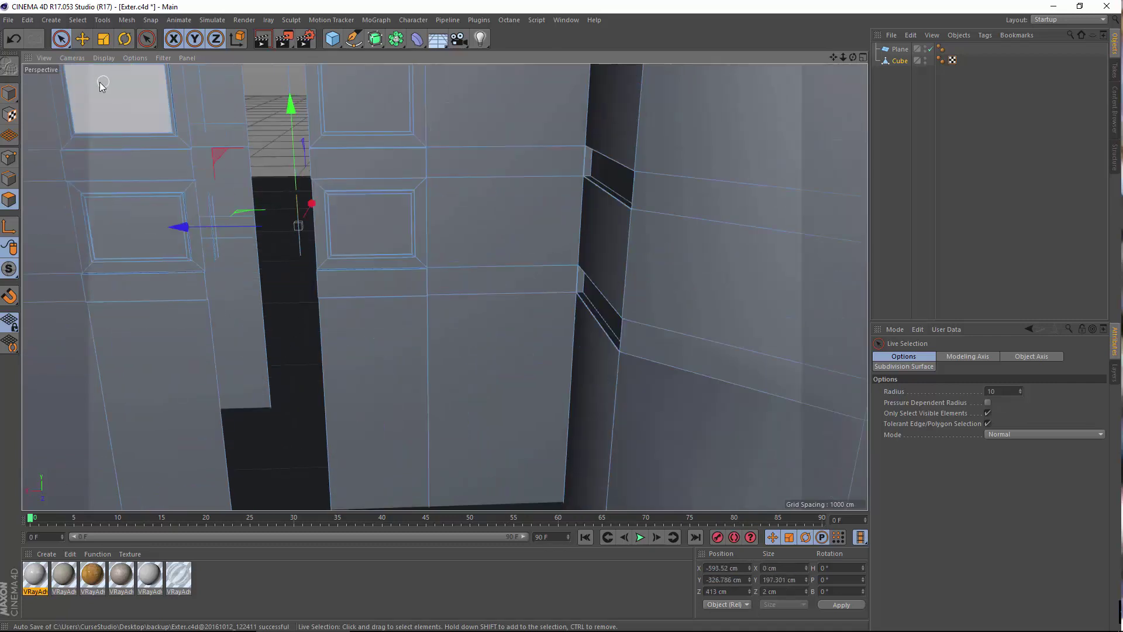
# Using the Move tool, select and delete the stray sliver polygons floating along the right window column.
pyautogui.press('e')
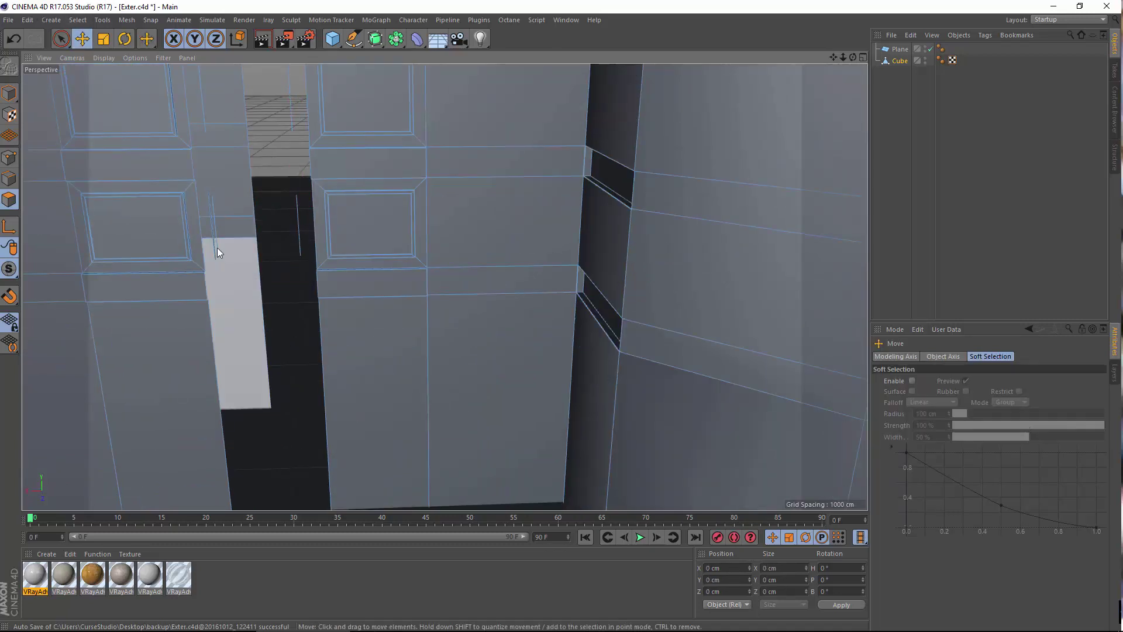
pyautogui.click(211, 244)
pyautogui.click(299, 222)
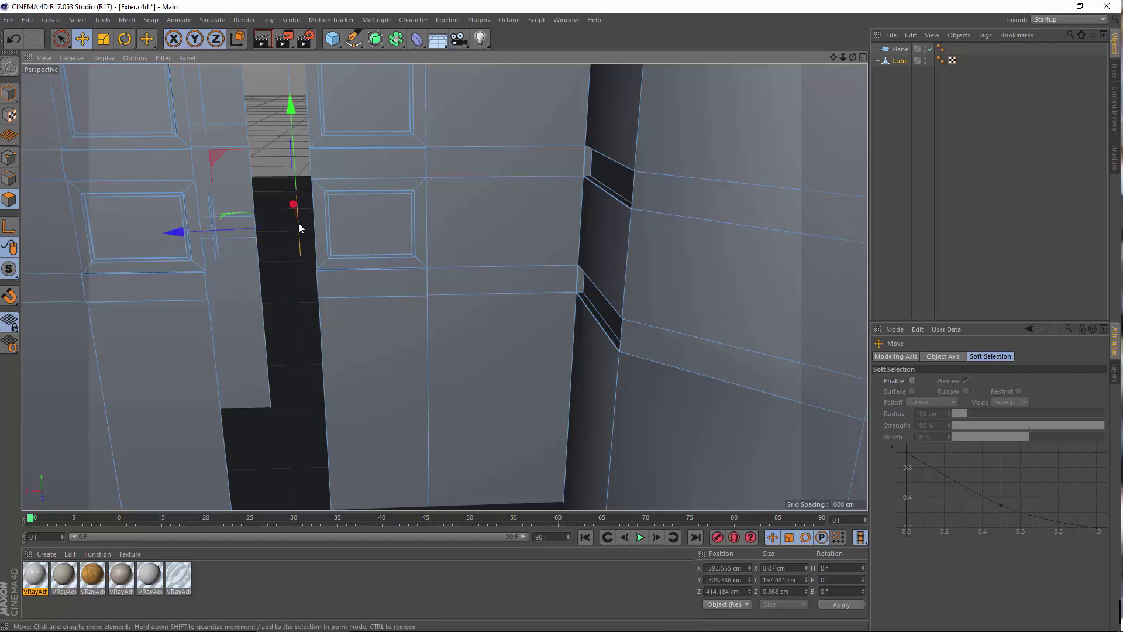
pyautogui.press('Delete')
pyautogui.click(292, 114)
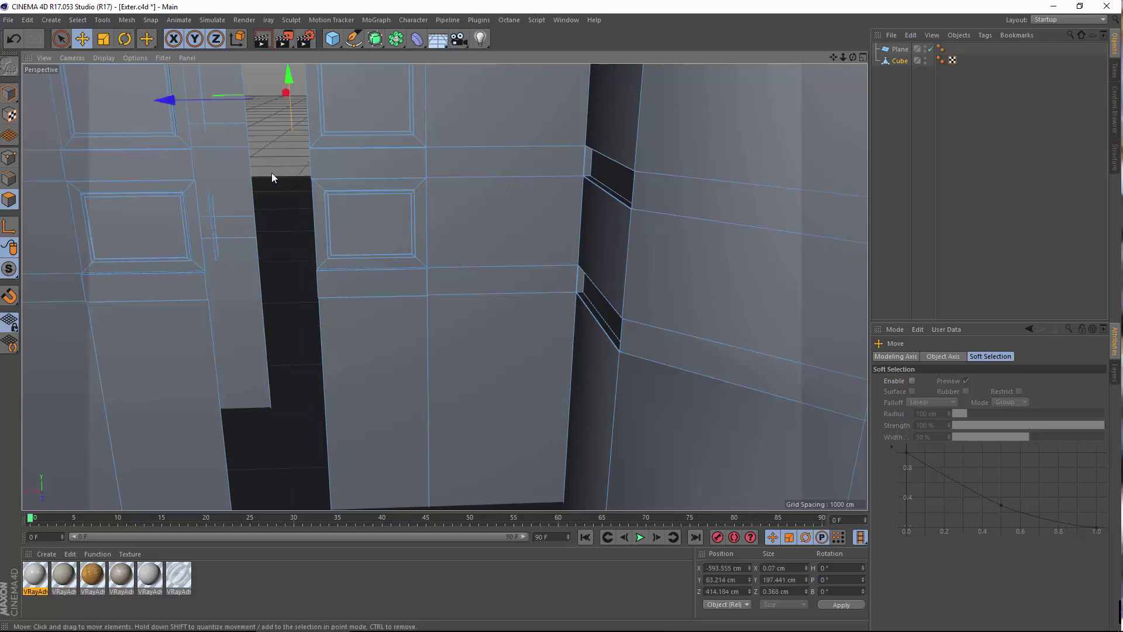
pyautogui.press('Delete')
# Select and delete the stray sliver polygons floating in the gap beside the left window column.
pyautogui.press('super')
pyautogui.press('super')
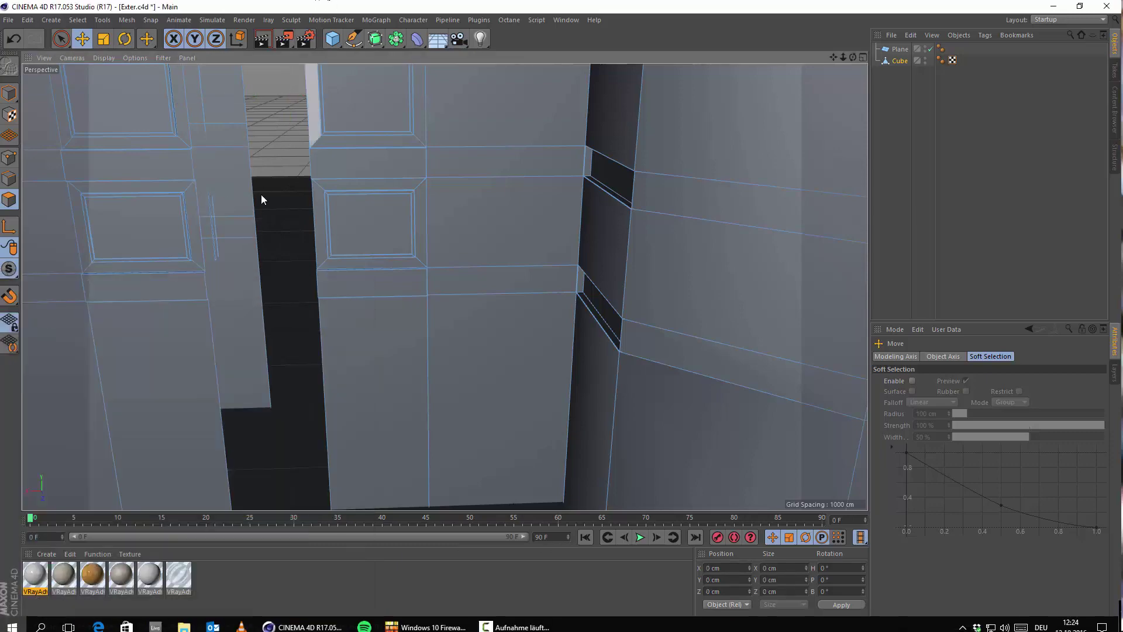
pyautogui.keyDown('alt'); pyautogui.moveTo(263, 193); pyautogui.dragTo(309, 170); pyautogui.keyUp('alt')
pyautogui.keyDown('alt'); pyautogui.moveTo(317, 166); pyautogui.dragTo(401, 237, button='right'); pyautogui.keyUp('alt')
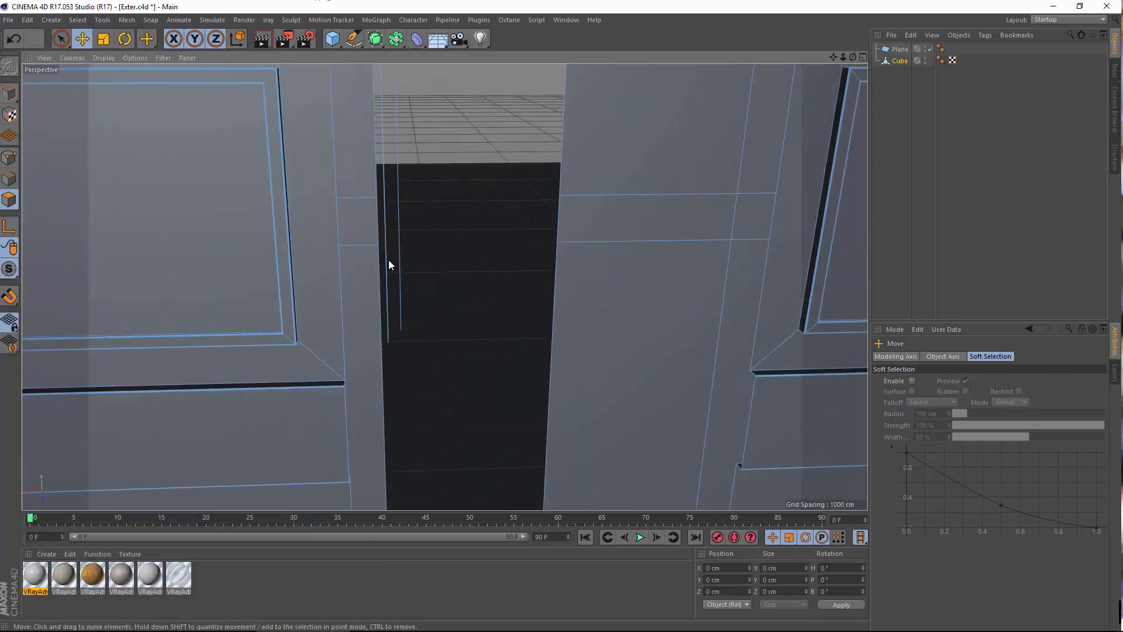
pyautogui.click(386, 260)
pyautogui.click(396, 270)
pyautogui.click(398, 267)
pyautogui.press('Delete')
# Find the last stray sliver inside the gap near the window columns and delete it.
pyautogui.keyDown('alt'); pyautogui.moveTo(431, 174); pyautogui.dragTo(466, 141, button='right'); pyautogui.keyUp('alt')
pyautogui.keyDown('alt'); pyautogui.moveTo(401, 303); pyautogui.dragTo(335, 422, button='middle'); pyautogui.keyUp('alt')
pyautogui.keyDown('alt'); pyautogui.moveTo(335, 423); pyautogui.dragTo(336, 415); pyautogui.keyUp('alt')
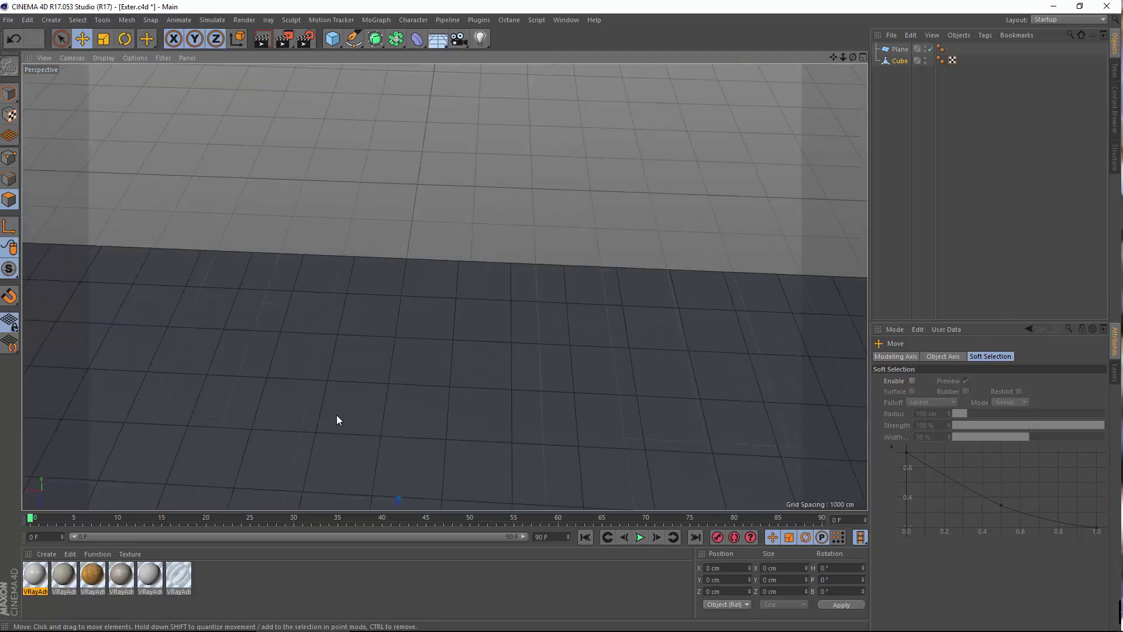
pyautogui.keyDown('alt'); pyautogui.moveTo(335, 415); pyautogui.dragTo(555, 23, button='middle'); pyautogui.keyUp('alt')
pyautogui.scroll(7, 554, 246)
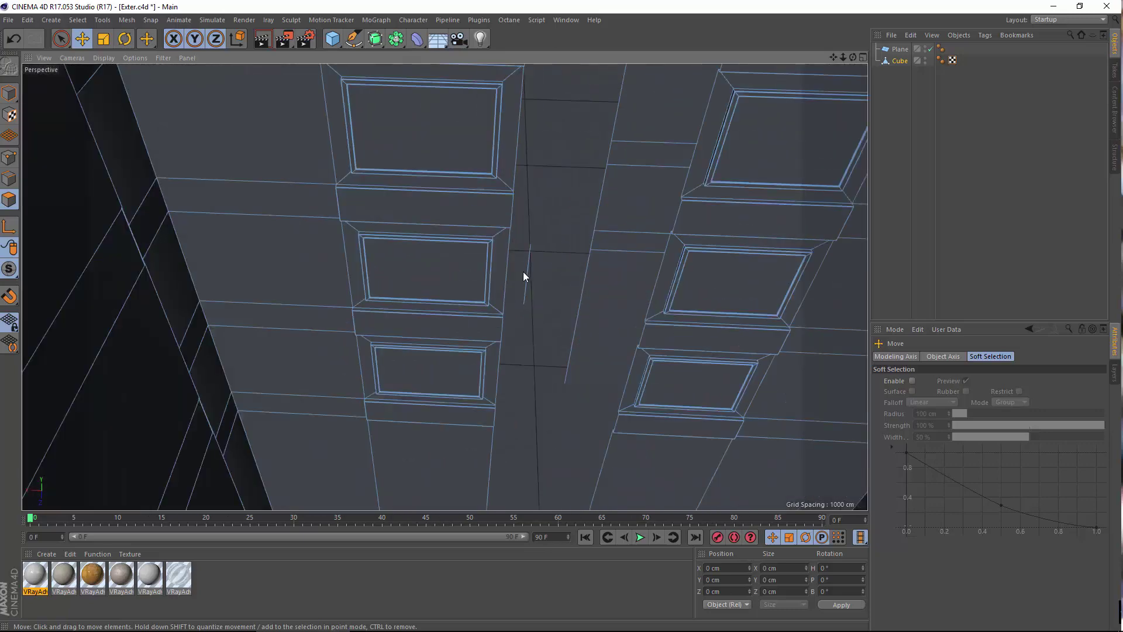
pyautogui.click(526, 273)
pyautogui.press('Delete')
# Switch the building mesh to point editing, select all of its points and optimize them.
pyautogui.keyDown('alt'); pyautogui.moveTo(575, 227); pyautogui.dragTo(476, 251); pyautogui.keyUp('alt')
pyautogui.scroll(-5, 476, 250)
pyautogui.rightClick(638, 107)
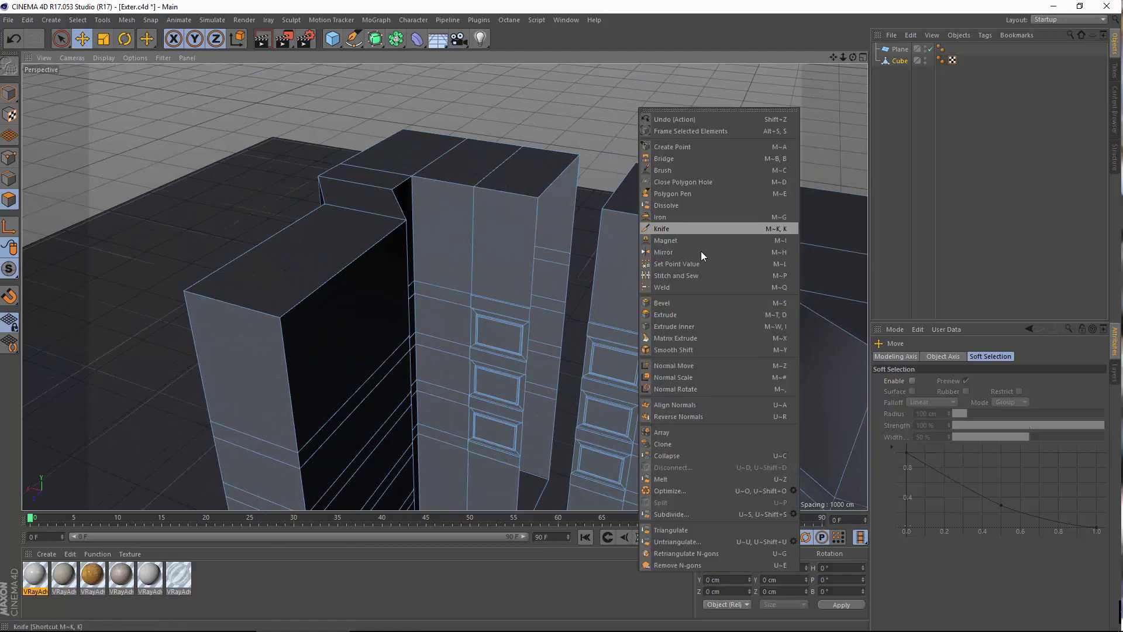
pyautogui.click(565, 2)
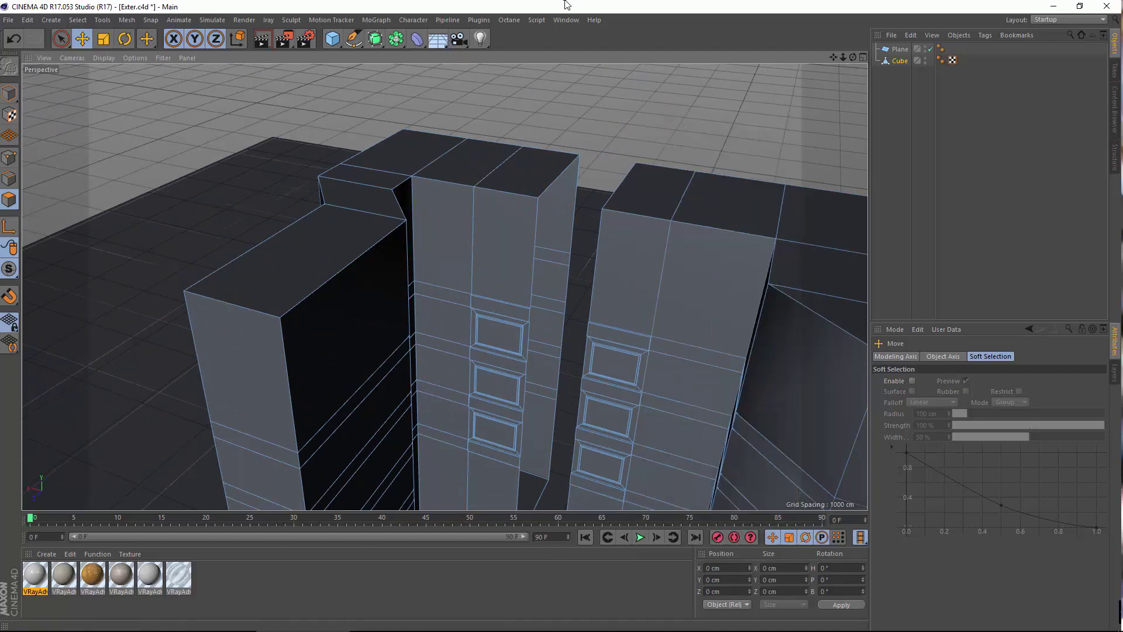
pyautogui.click(10, 157)
pyautogui.scroll(3, 654, 258)
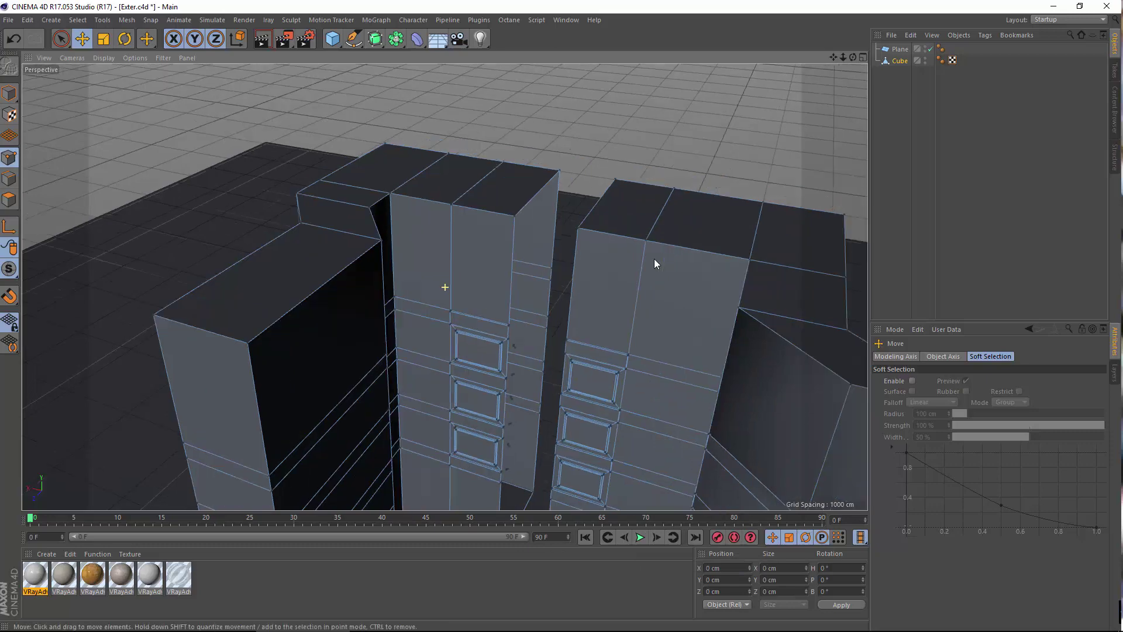
pyautogui.rightClick(609, 130)
pyautogui.click(584, 186)
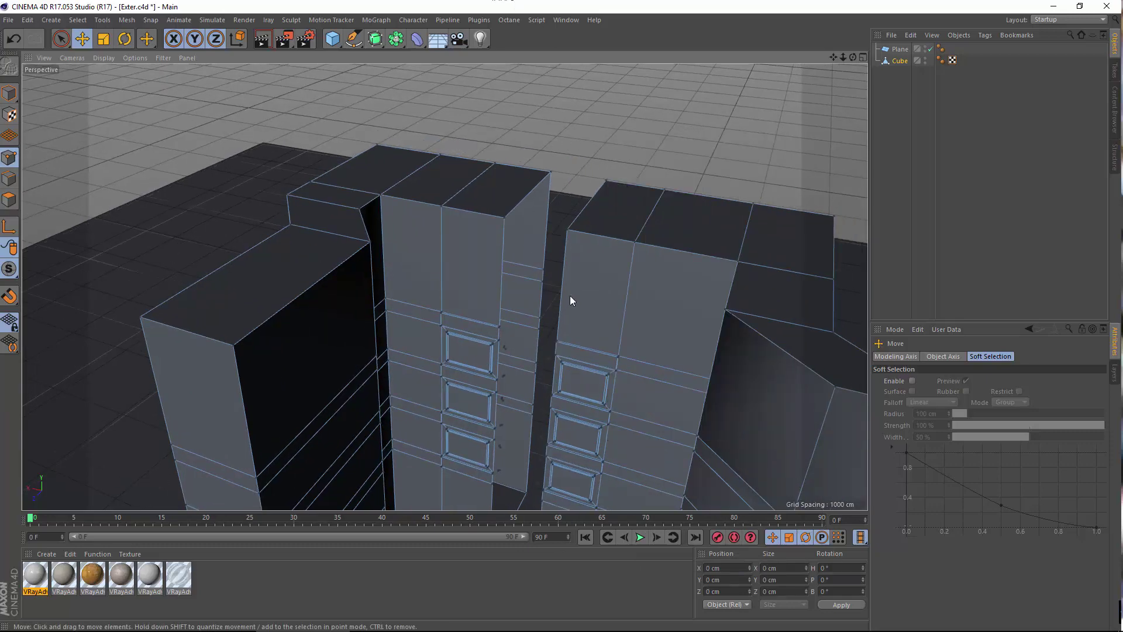
pyautogui.hotkey('ctrl', 'a')
pyautogui.rightClick(562, 314)
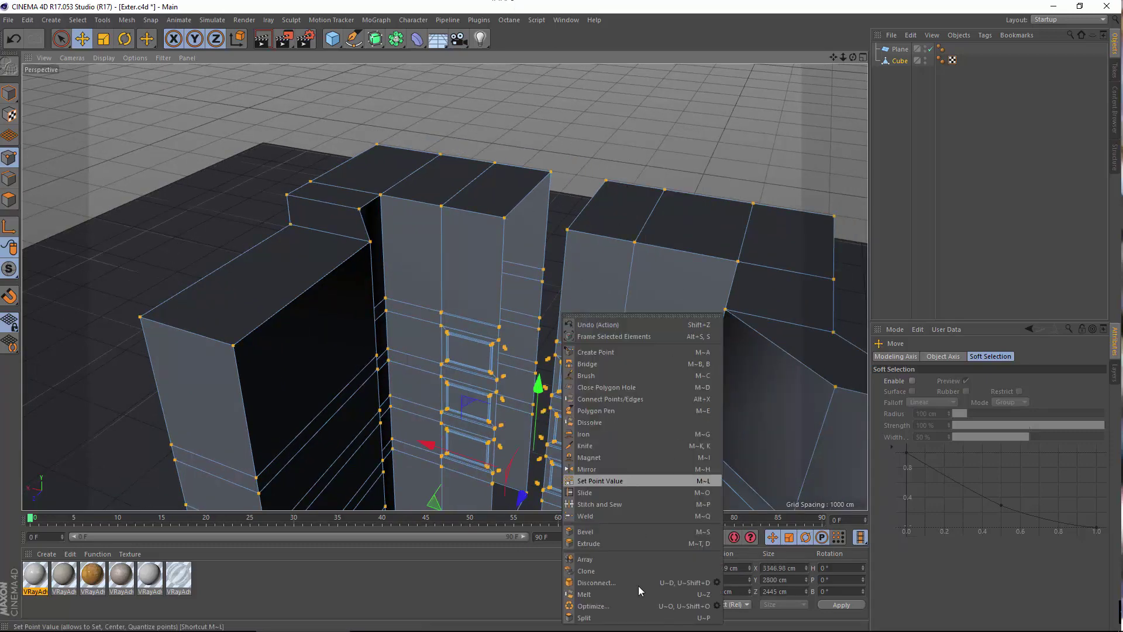
pyautogui.click(591, 606)
# Activate the Bridge tool and bridge the roof across the gap between the two building halves.
pyautogui.scroll(6, 530, 402)
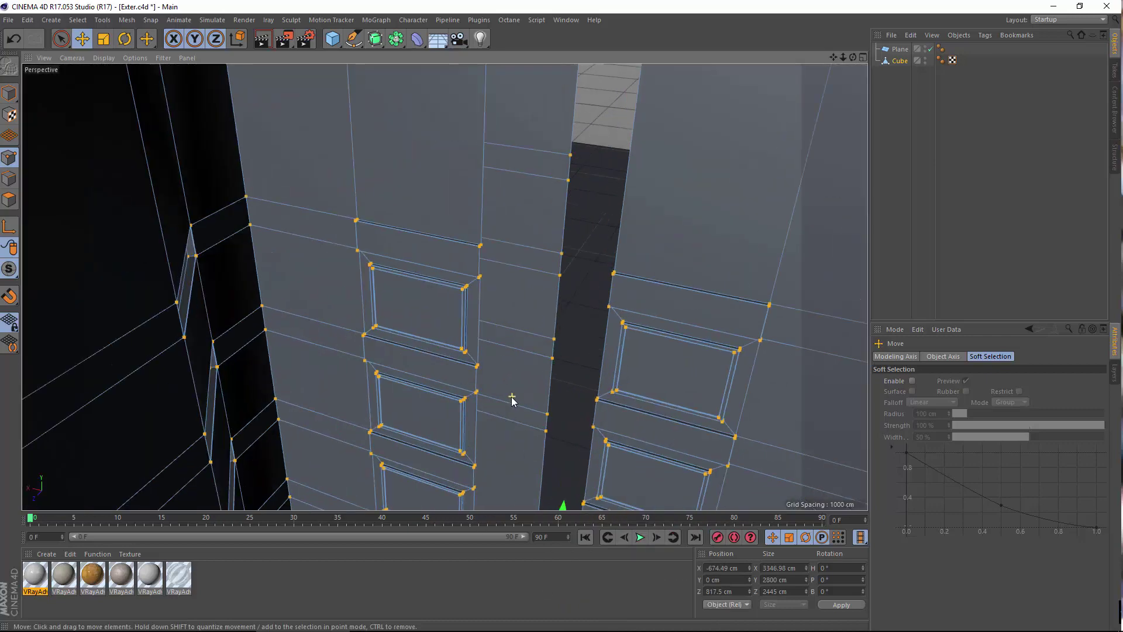
pyautogui.scroll(4, 490, 426)
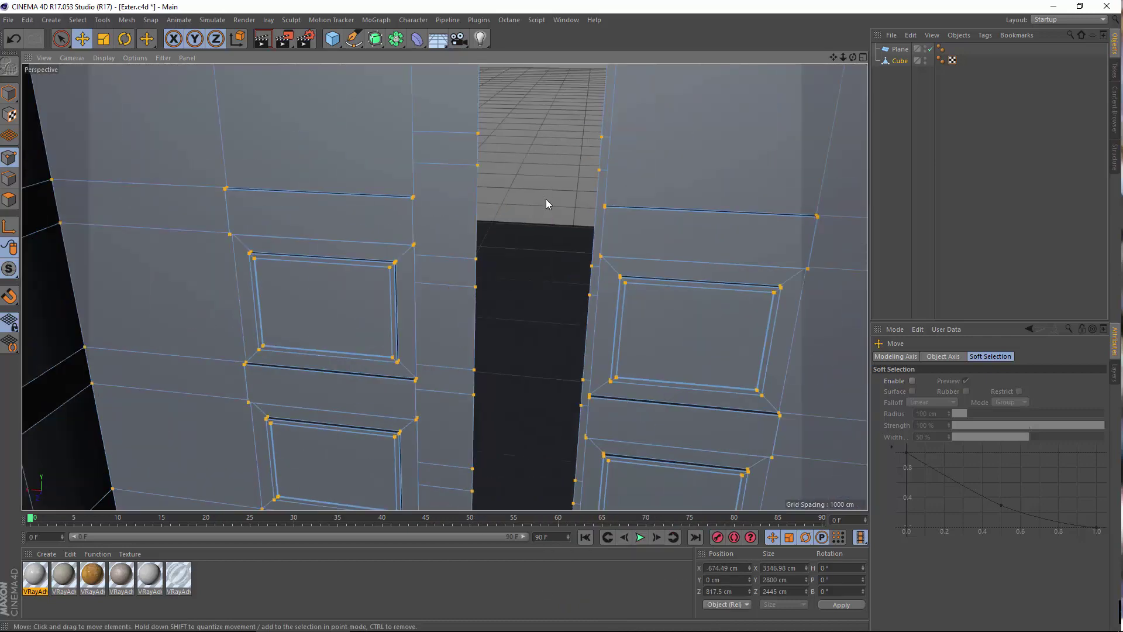
pyautogui.rightClick(546, 200)
pyautogui.click(584, 246)
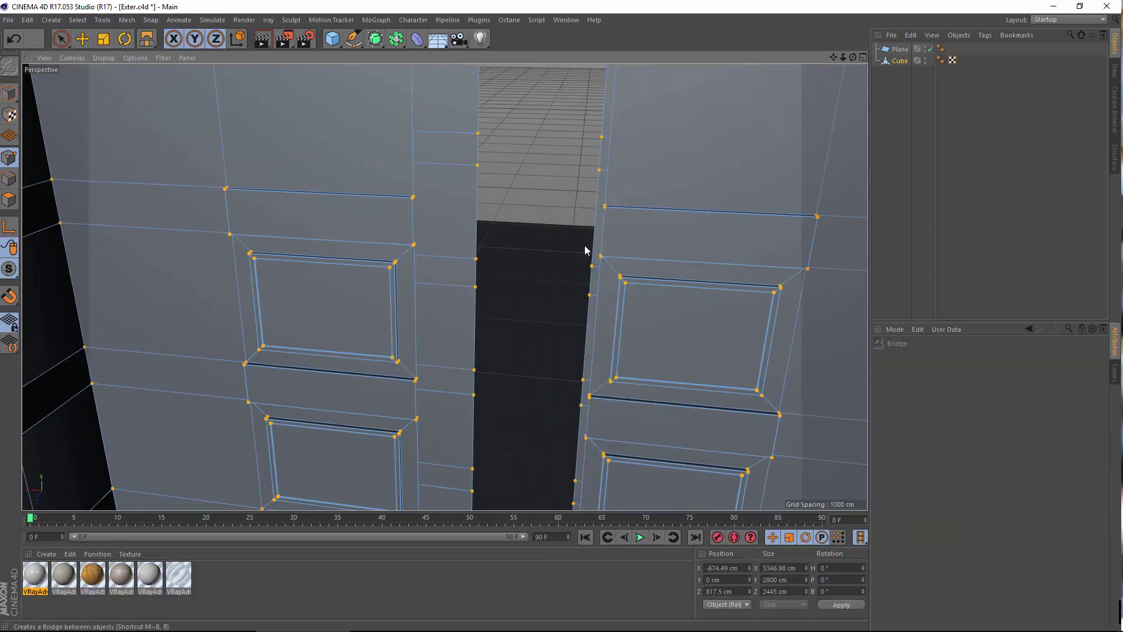
pyautogui.scroll(2, 464, 252)
pyautogui.scroll(-8, 409, 338)
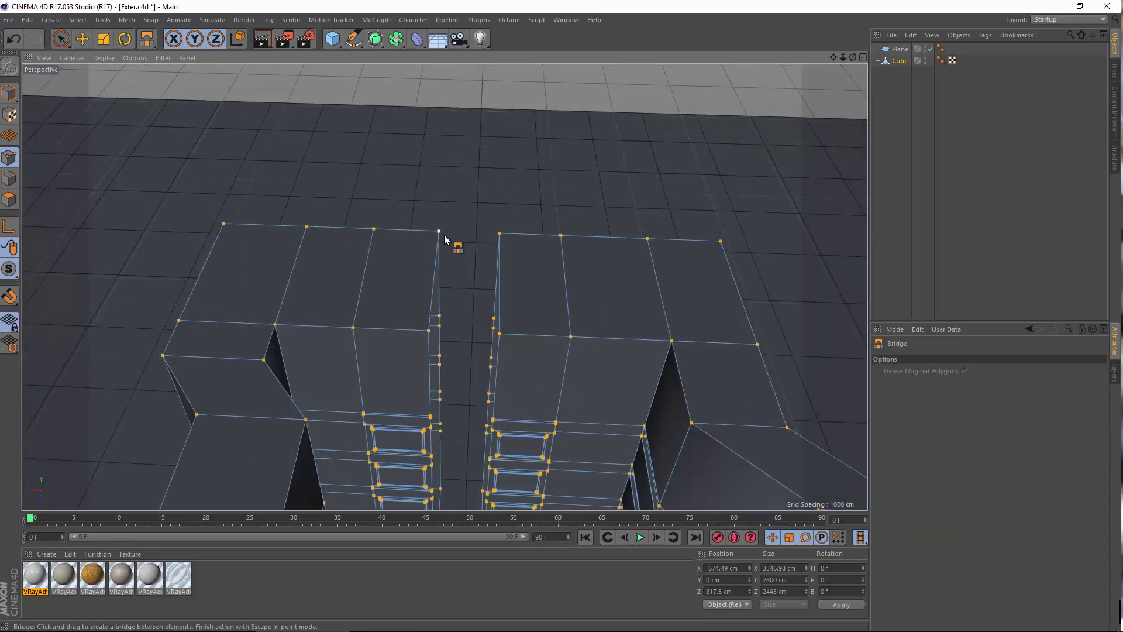
pyautogui.moveTo(504, 255); pyautogui.dragTo(497, 138)
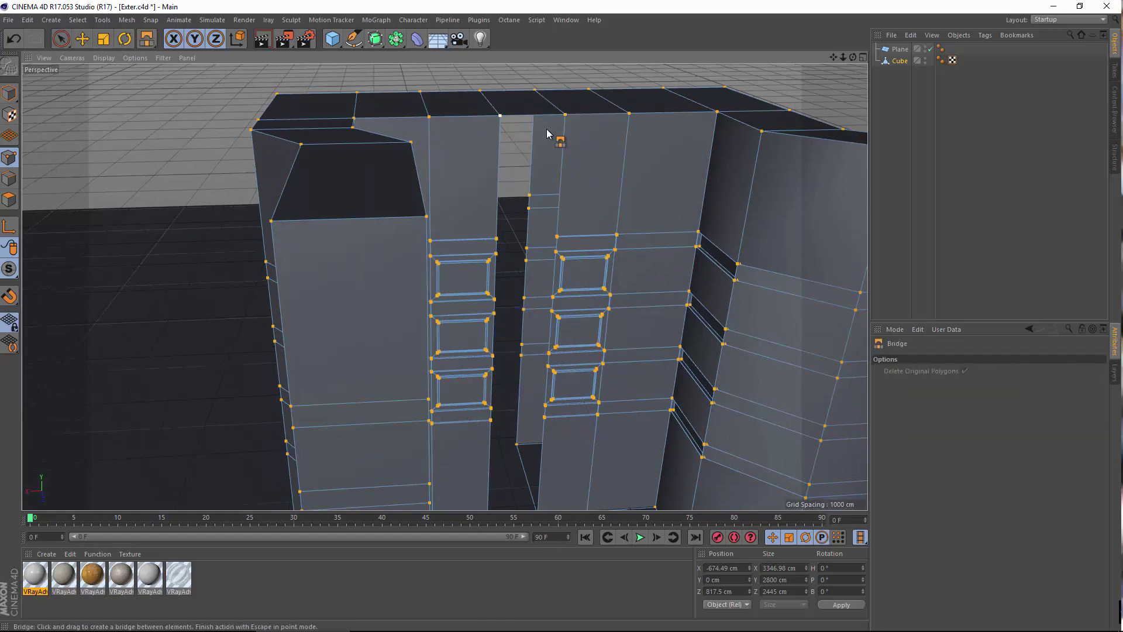
# Bridge the front wall across the gap between the two window columns, from the roof edge down to the window tops.
pyautogui.keyDown('alt'); pyautogui.moveTo(577, 208); pyautogui.dragTo(449, 228); pyautogui.keyUp('alt')
pyautogui.scroll(8, 450, 228)
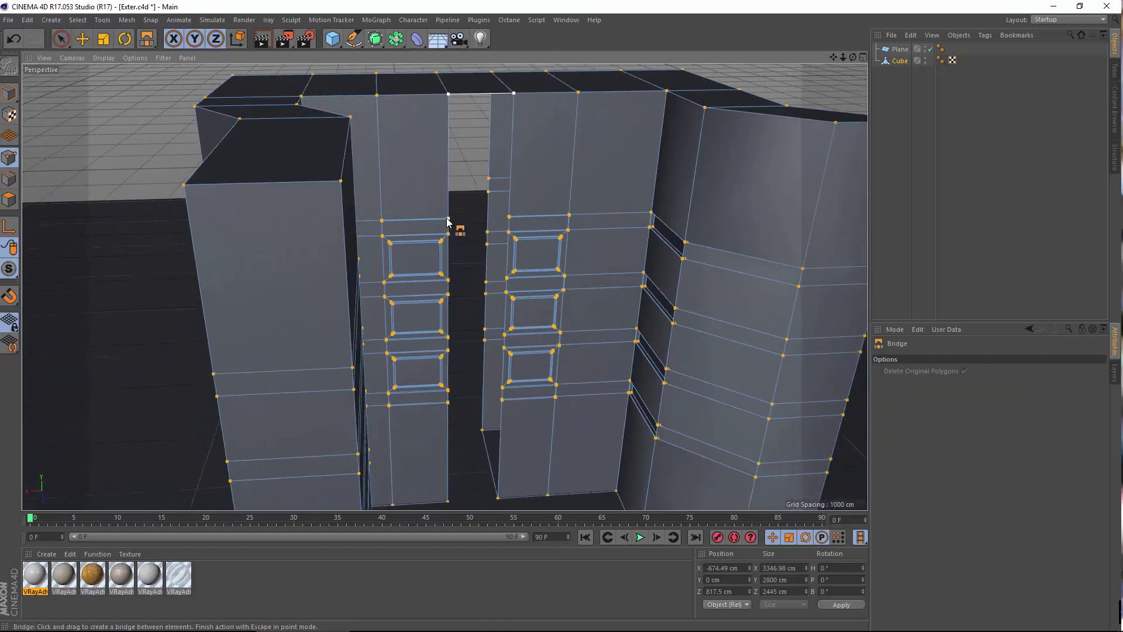
pyautogui.scroll(-2, 385, 247)
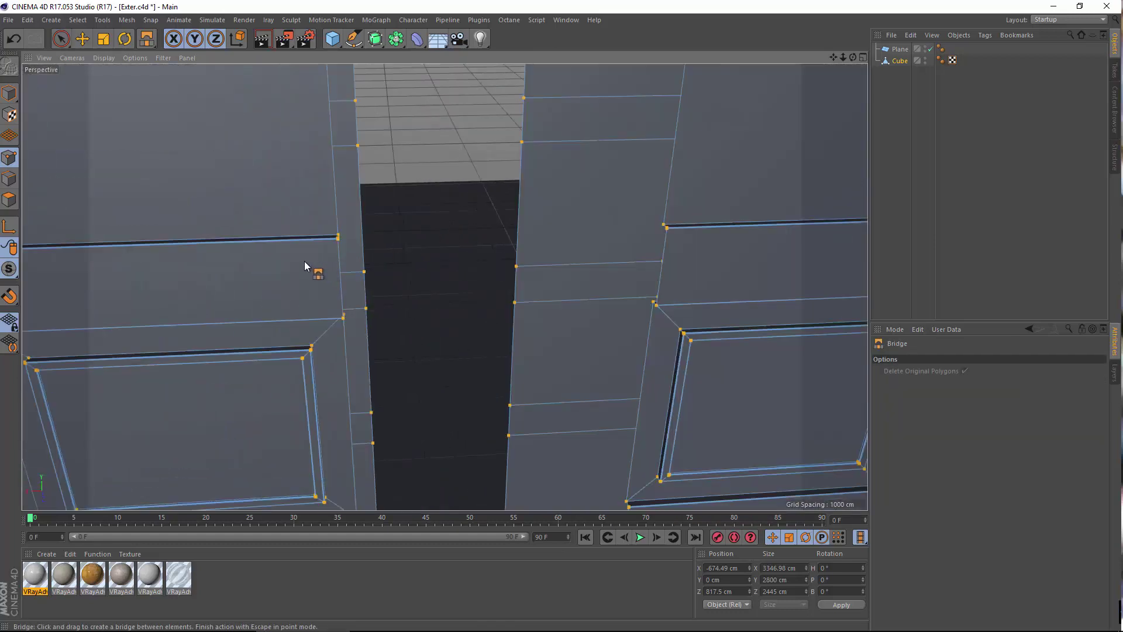
pyautogui.keyDown('alt'); pyautogui.moveTo(304, 261); pyautogui.dragTo(225, 270); pyautogui.keyUp('alt')
pyautogui.moveTo(340, 241); pyautogui.dragTo(680, 281)
pyautogui.keyDown('alt'); pyautogui.moveTo(413, 190); pyautogui.dragTo(356, 187); pyautogui.keyUp('alt')
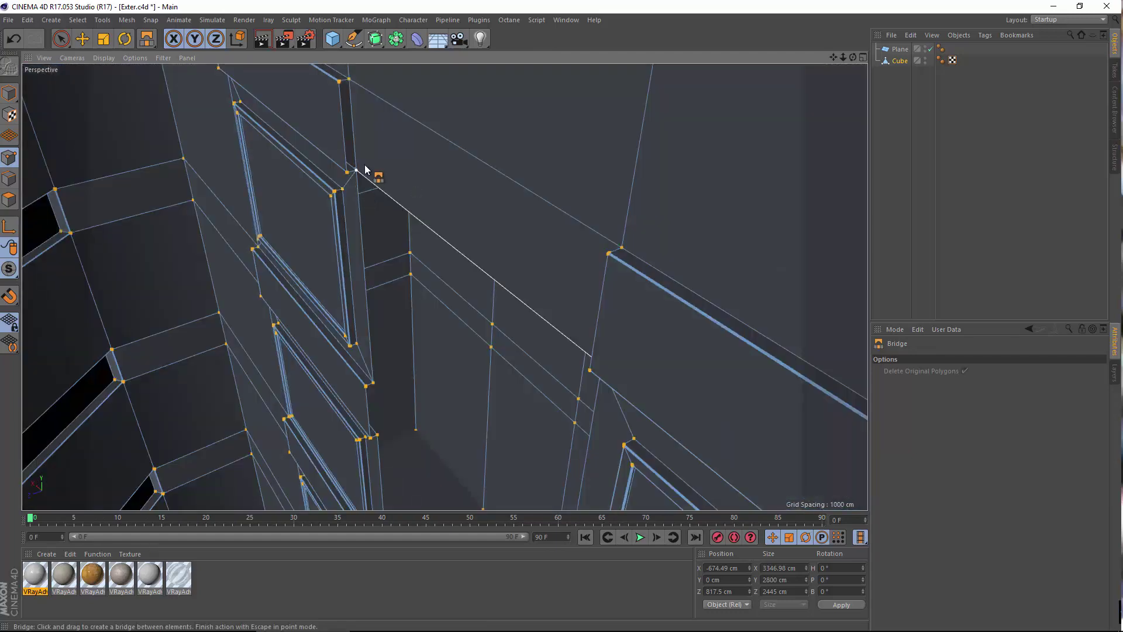
pyautogui.keyDown('alt'); pyautogui.moveTo(473, 191); pyautogui.dragTo(651, 197); pyautogui.keyUp('alt')
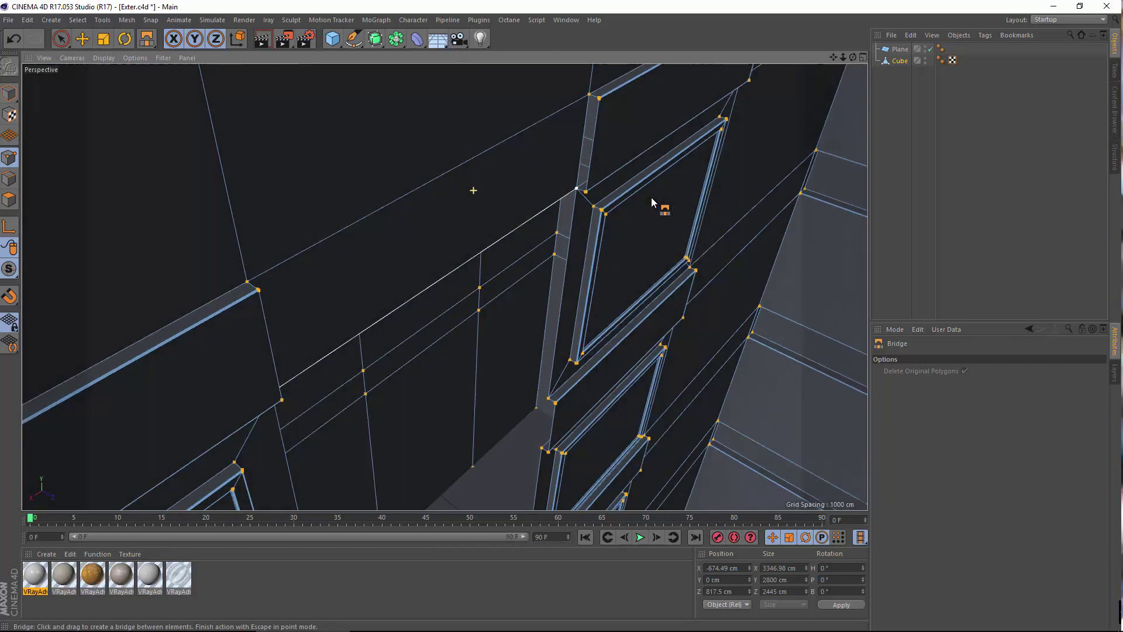
pyautogui.keyDown('alt'); pyautogui.moveTo(589, 110); pyautogui.dragTo(620, 66, button='right'); pyautogui.keyUp('alt')
pyautogui.scroll(-3, 628, 118)
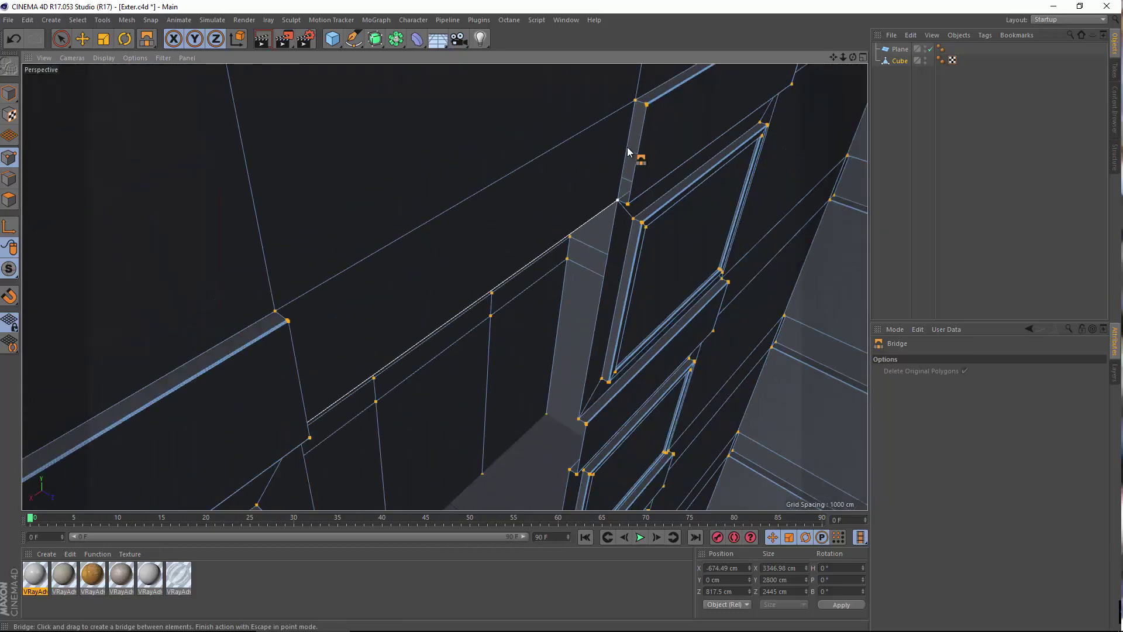
pyautogui.keyDown('alt'); pyautogui.moveTo(558, 146); pyautogui.dragTo(451, 148); pyautogui.keyUp('alt')
pyautogui.scroll(-6, 450, 146)
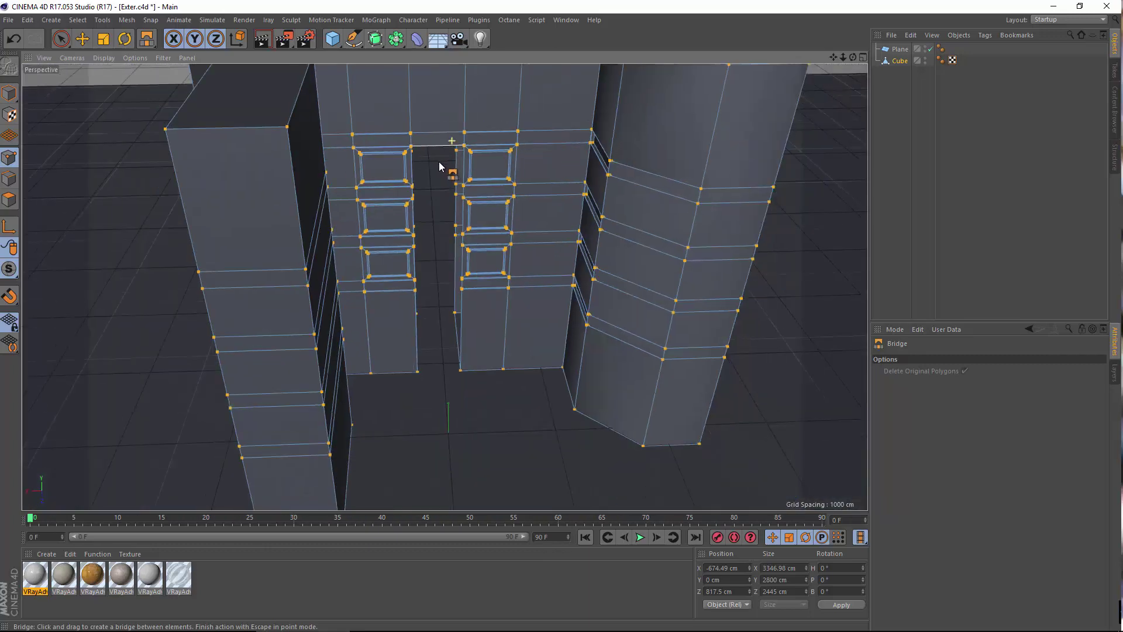
# Switch the building mesh to polygon editing, loop-select the left window column and delete it.
pyautogui.scroll(2, 433, 95)
pyautogui.scroll(3, 445, 88)
pyautogui.keyDown('alt'); pyautogui.moveTo(451, 83); pyautogui.dragTo(448, 67); pyautogui.keyUp('alt')
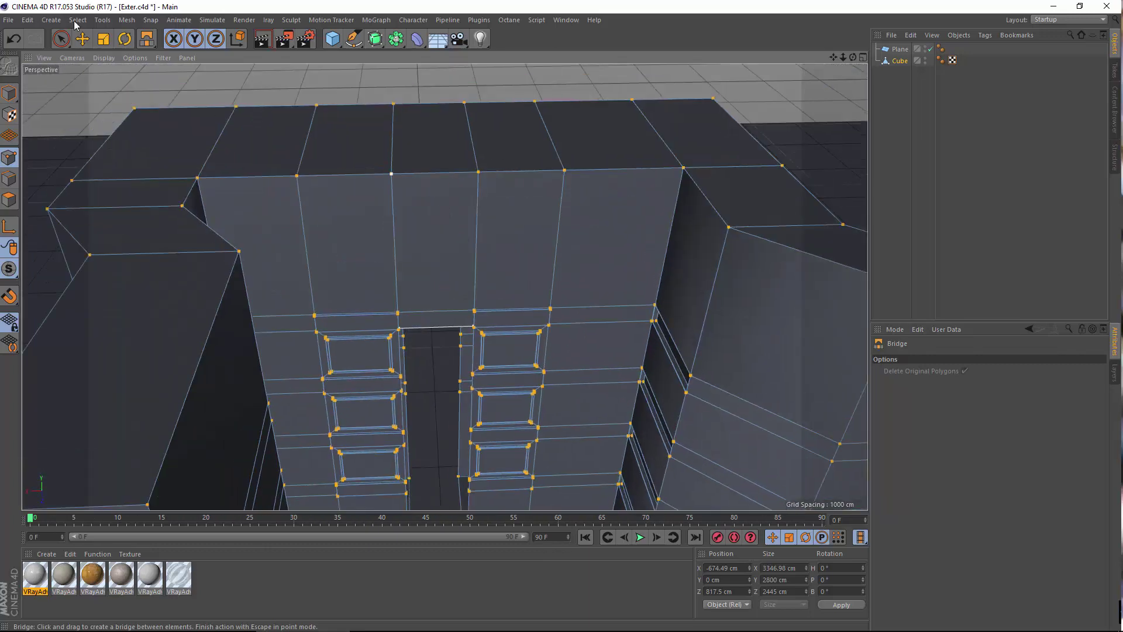
pyautogui.click(77, 20)
pyautogui.click(103, 100)
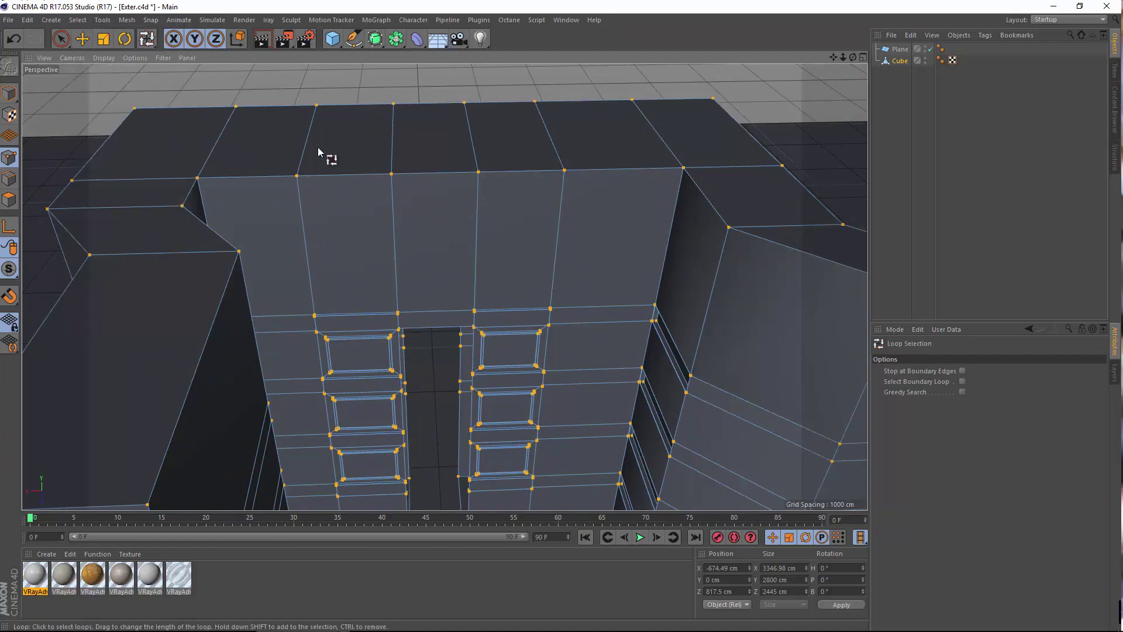
pyautogui.click(10, 199)
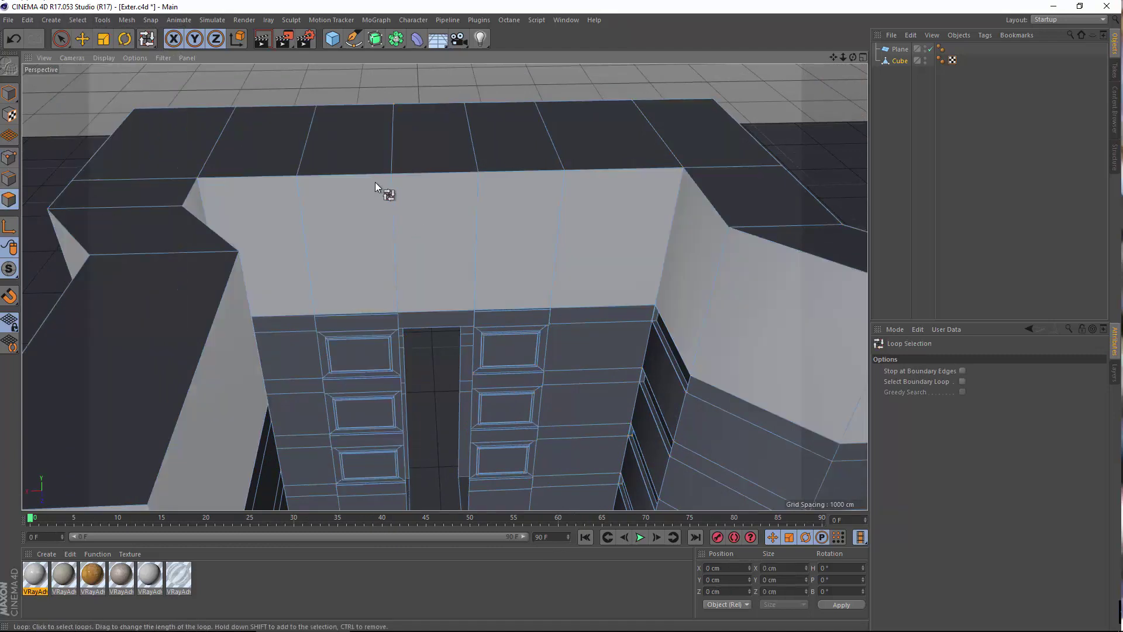
pyautogui.click(373, 177)
pyautogui.press('Delete')
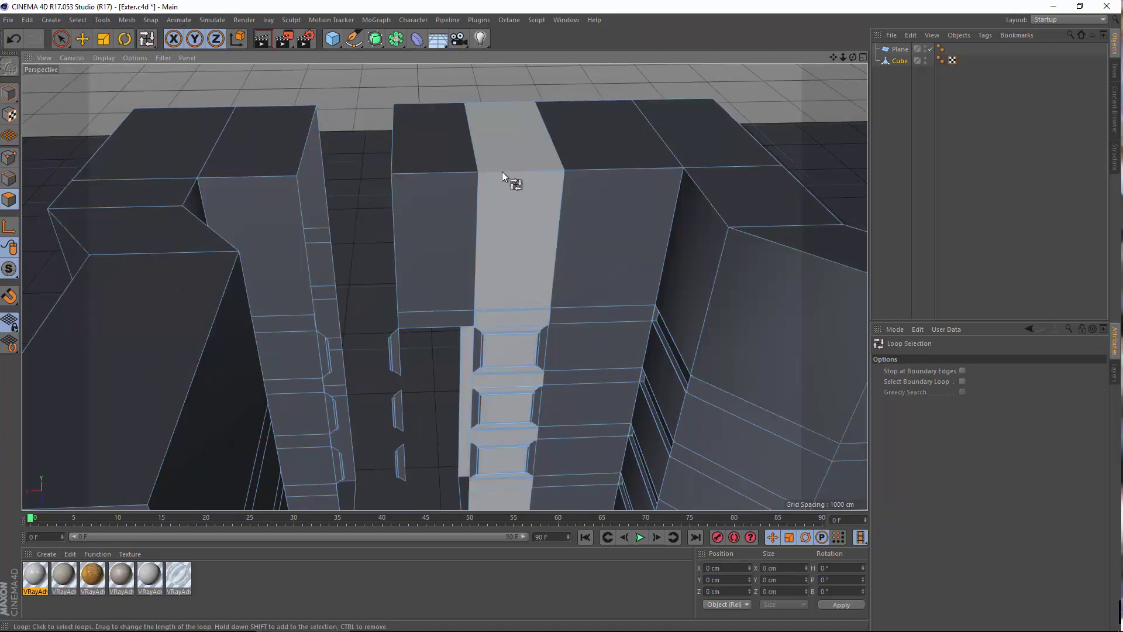
# Loop-select and delete the right window column and the bridged column between the two window columns.
pyautogui.click(502, 171)
pyautogui.press('Delete')
pyautogui.click(429, 181)
pyautogui.press('Delete')
pyautogui.scroll(-5, 429, 180)
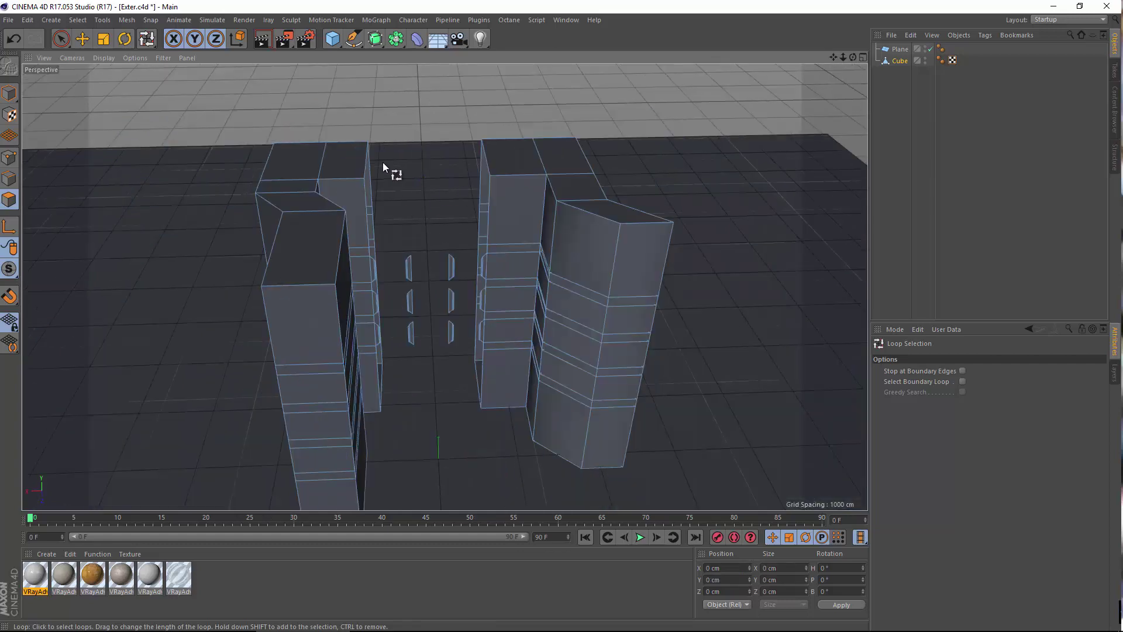
# Show the building in the Front view and set Rectangle Selection to include hidden elements.
pyautogui.keyDown('alt'); pyautogui.moveTo(382, 163); pyautogui.dragTo(382, 174); pyautogui.keyUp('alt')
pyautogui.middleClick(535, 364)
pyautogui.middleClick(545, 378)
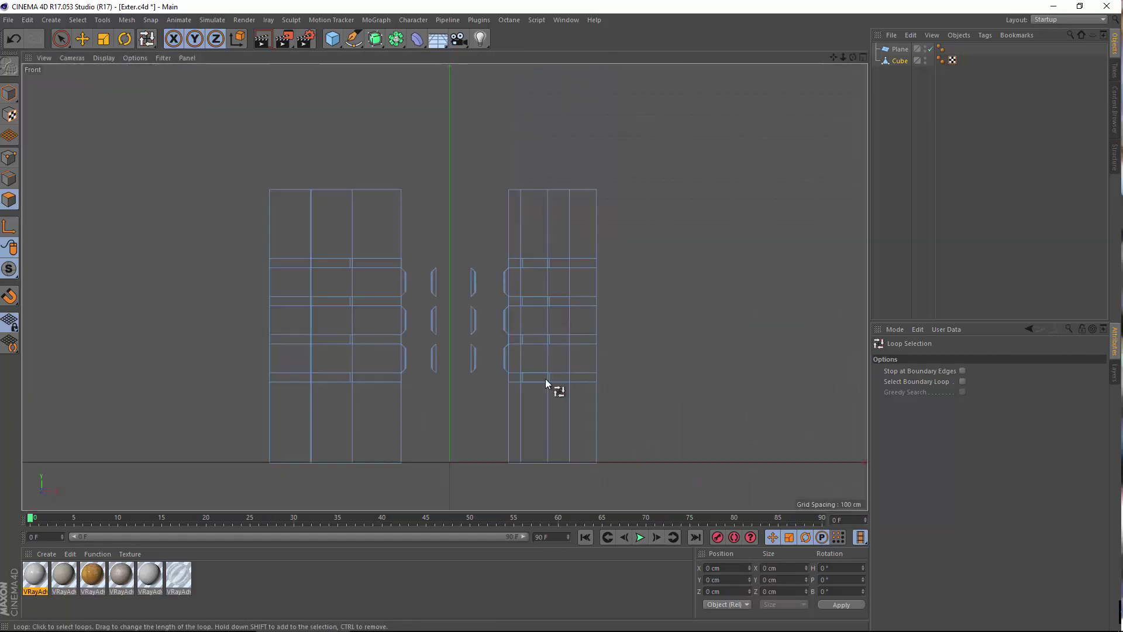
pyautogui.scroll(5, 430, 288)
pyautogui.moveTo(60, 38); pyautogui.dragTo(118, 84)
pyautogui.click(974, 392)
# Select all leftover window-frame pieces floating in the gap between the building halves and delete them.
pyautogui.scroll(-4, 357, 305)
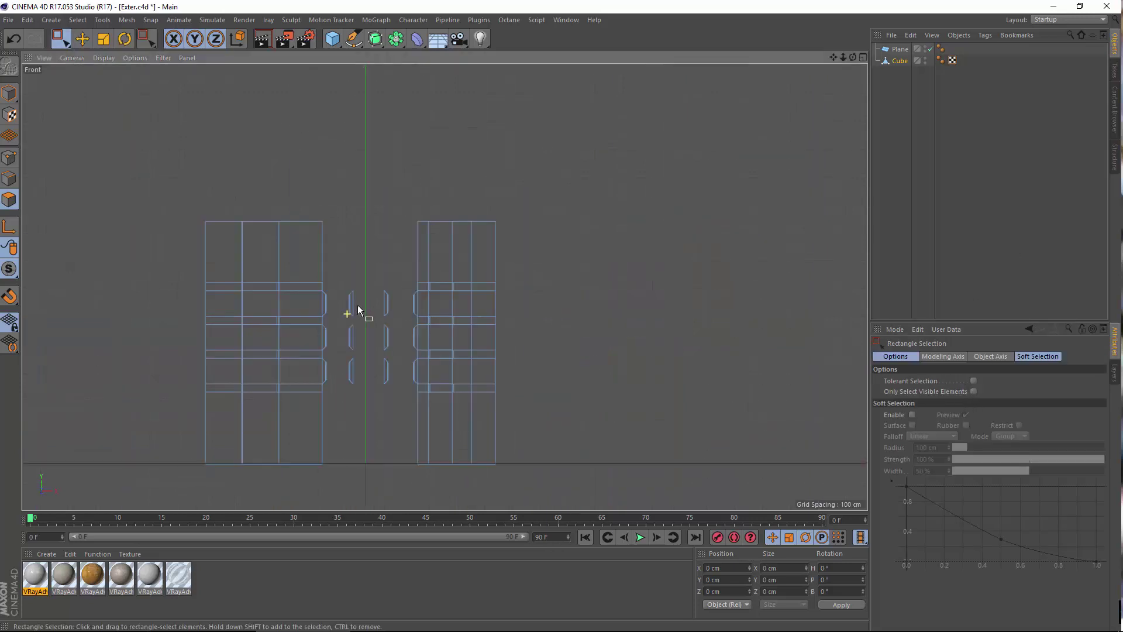
pyautogui.scroll(2, 446, 223)
pyautogui.moveTo(440, 180); pyautogui.dragTo(241, 535)
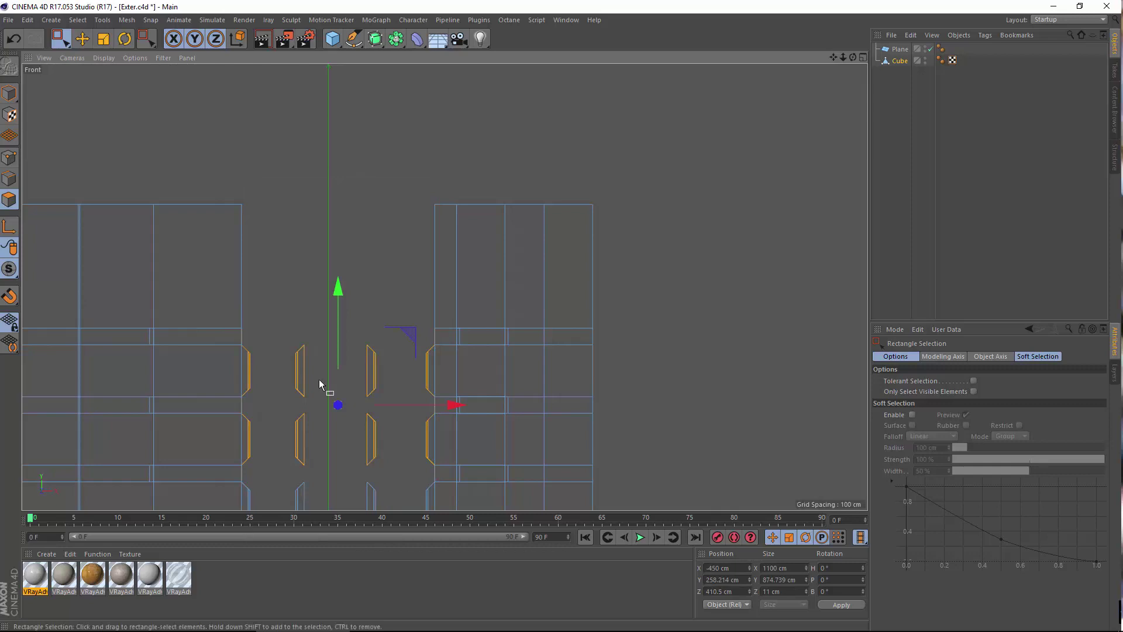
pyautogui.scroll(-6, 371, 243)
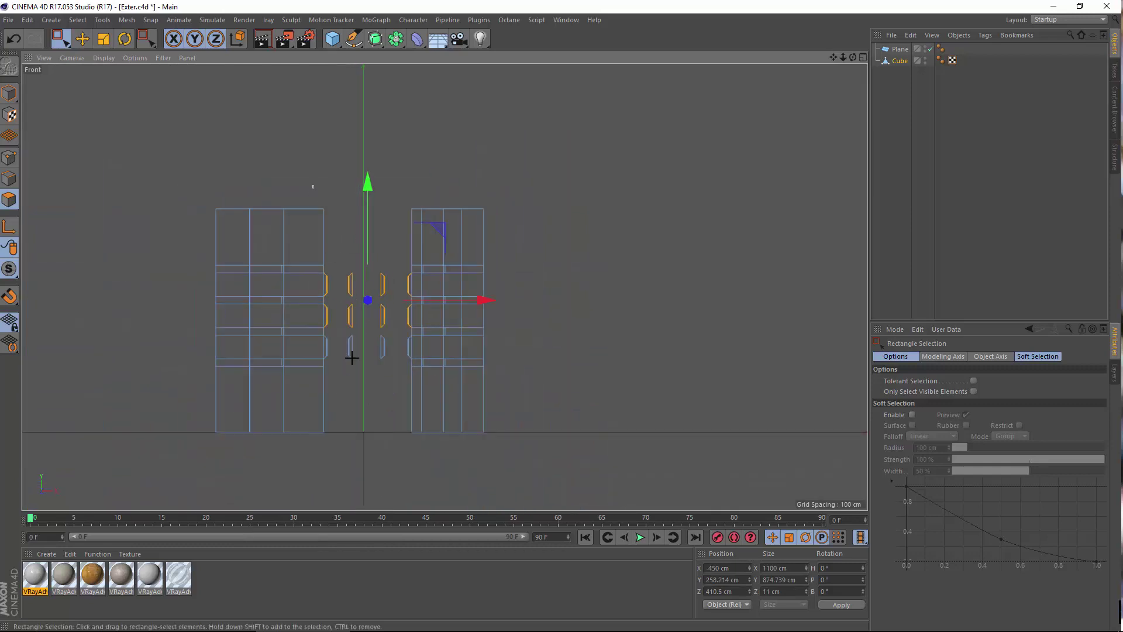
pyautogui.moveTo(395, 450); pyautogui.dragTo(416, 463)
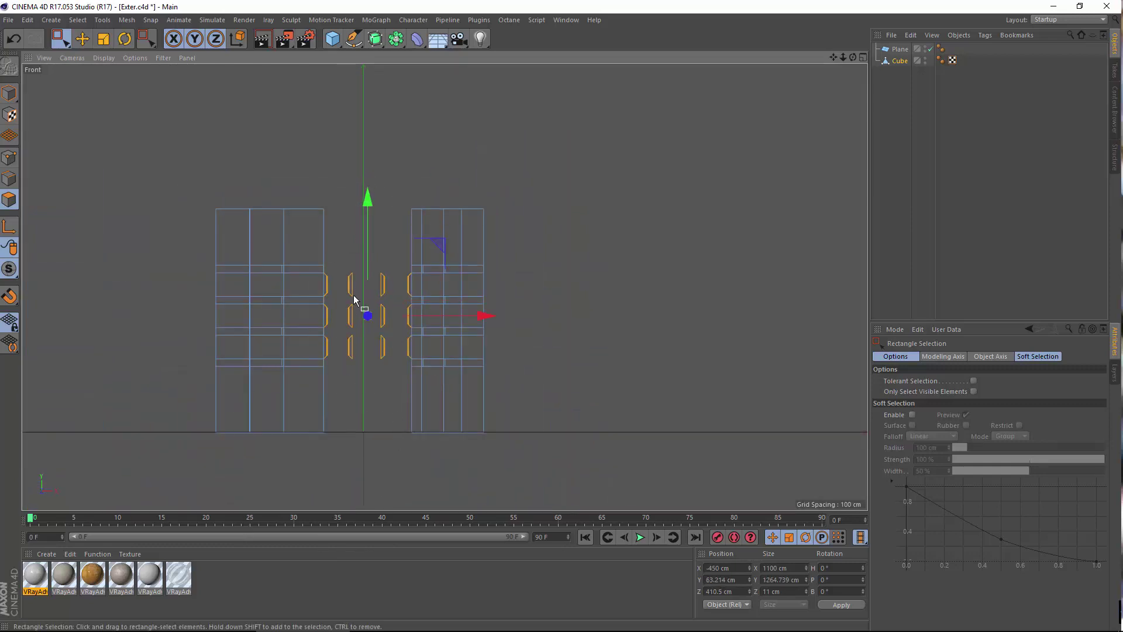
pyautogui.scroll(5, 374, 295)
pyautogui.click(394, 291)
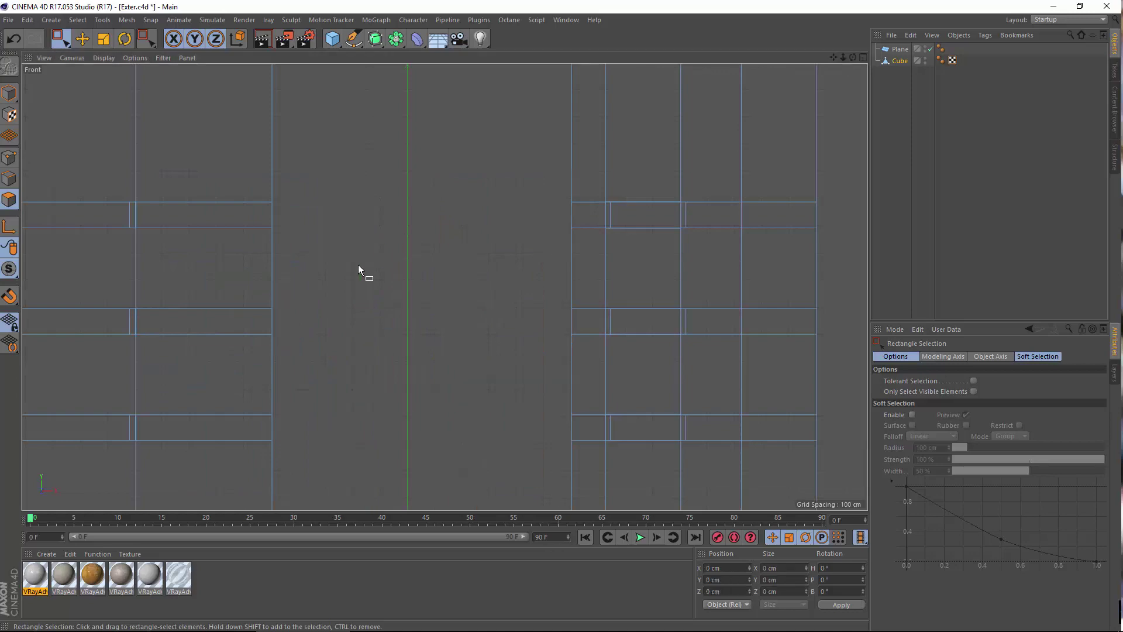
# Return to the Perspective view, switch the mesh to point editing and optimize its points.
pyautogui.middleClick(358, 266)
pyautogui.middleClick(168, 196)
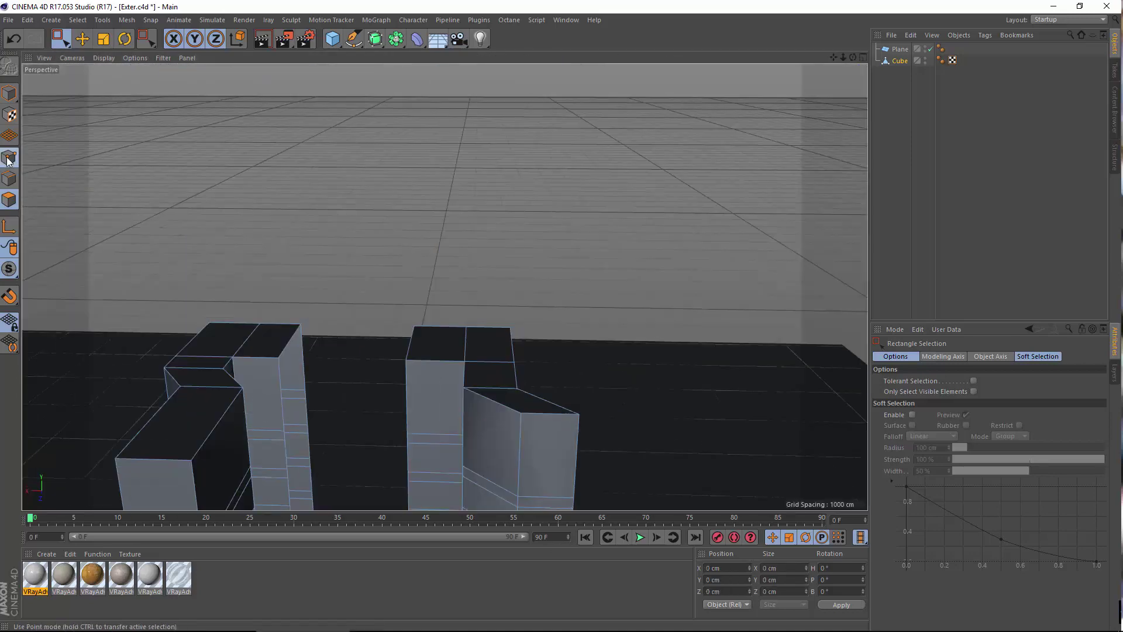
pyautogui.click(8, 161)
pyautogui.rightClick(317, 230)
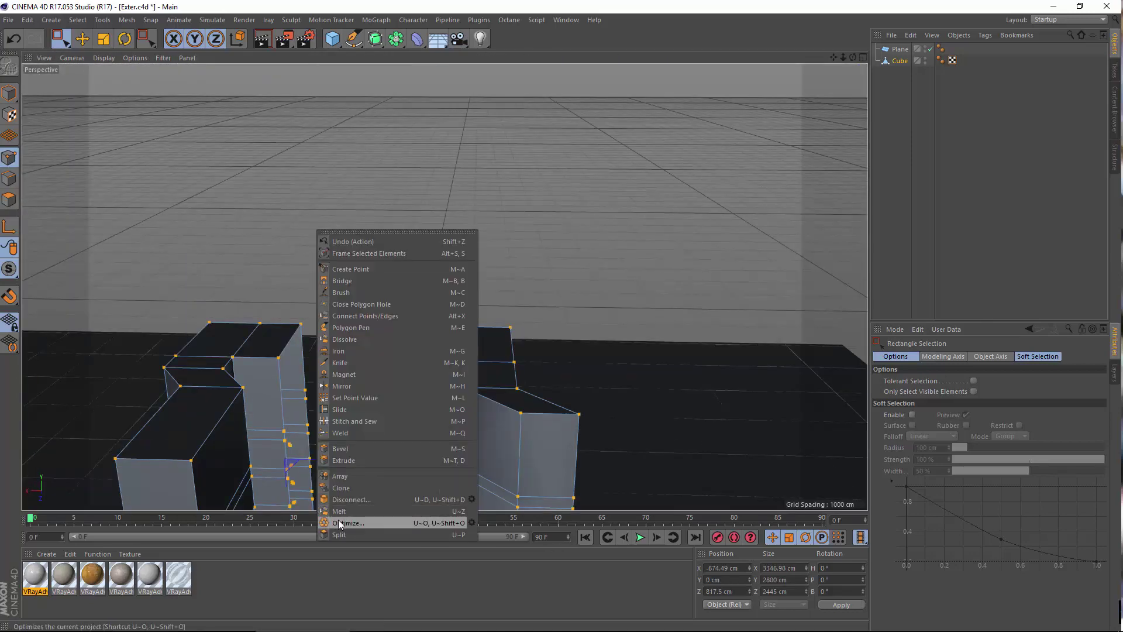
pyautogui.click(339, 523)
# Clear the point selection and activate the Bridge tool for the Cube mesh.
pyautogui.scroll(8, 258, 333)
pyautogui.keyDown('alt'); pyautogui.moveTo(202, 412); pyautogui.dragTo(134, 381, button='middle'); pyautogui.keyUp('alt')
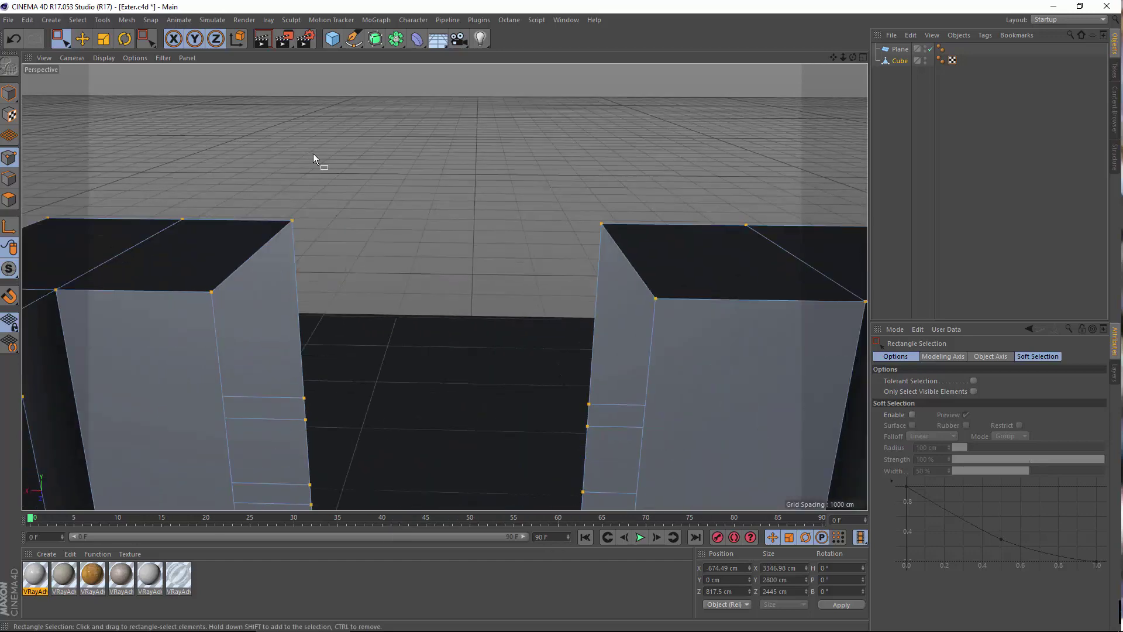
pyautogui.click(82, 39)
pyautogui.click(494, 164)
pyautogui.rightClick(494, 164)
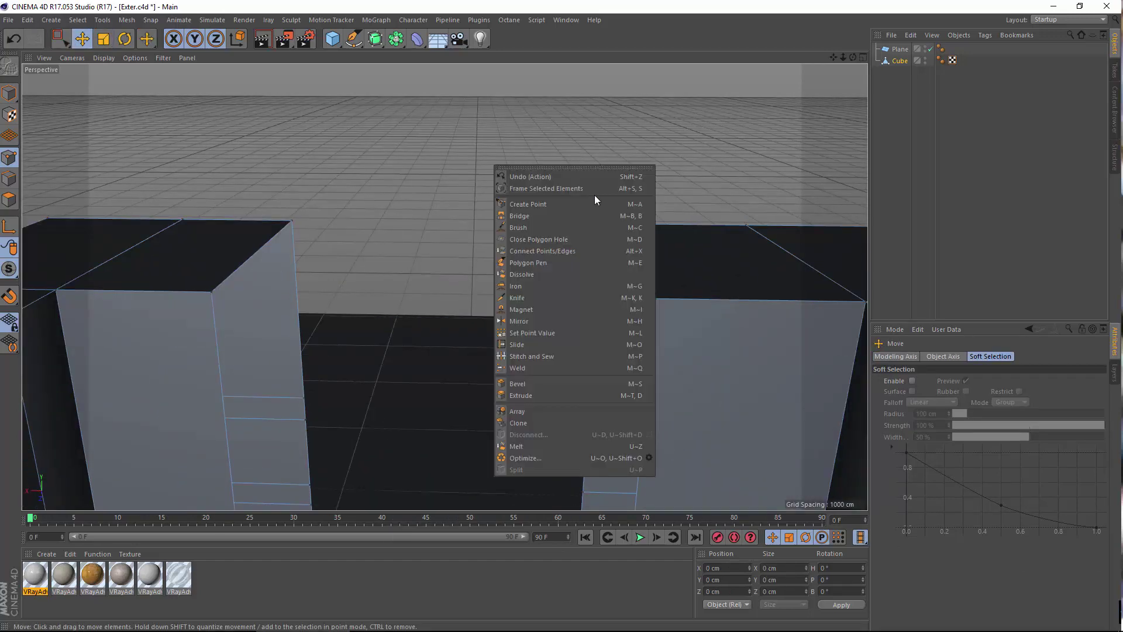
pyautogui.click(519, 216)
pyautogui.click(895, 61)
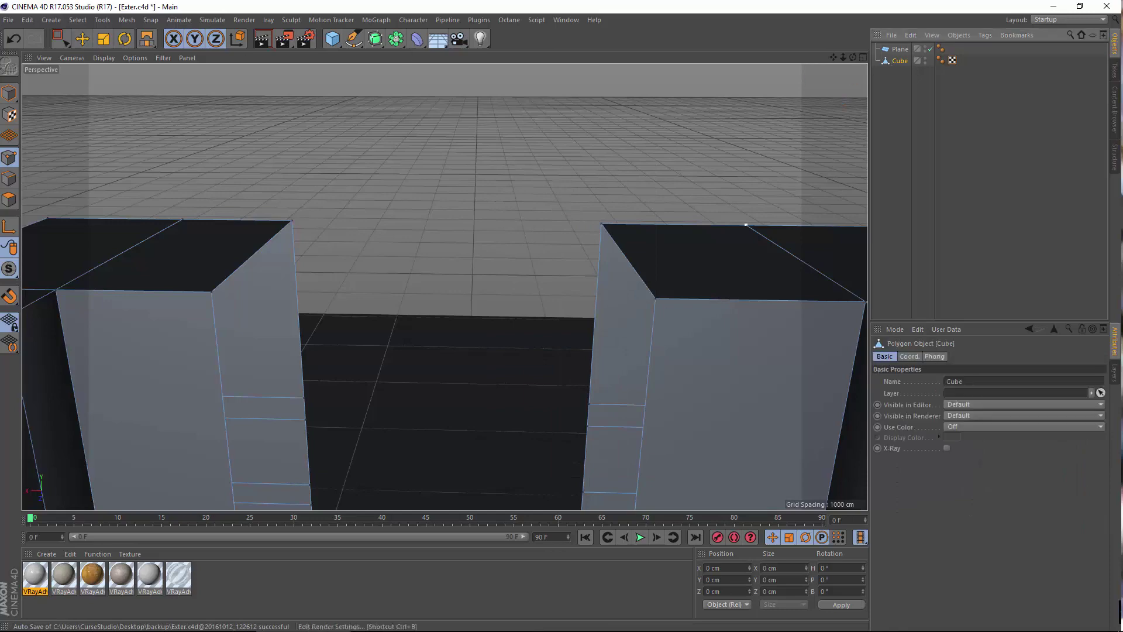
pyautogui.keyDown('alt'); pyautogui.moveTo(216, 261); pyautogui.dragTo(332, 180); pyautogui.keyUp('alt')
pyautogui.moveTo(721, 258); pyautogui.dragTo(682, 403)
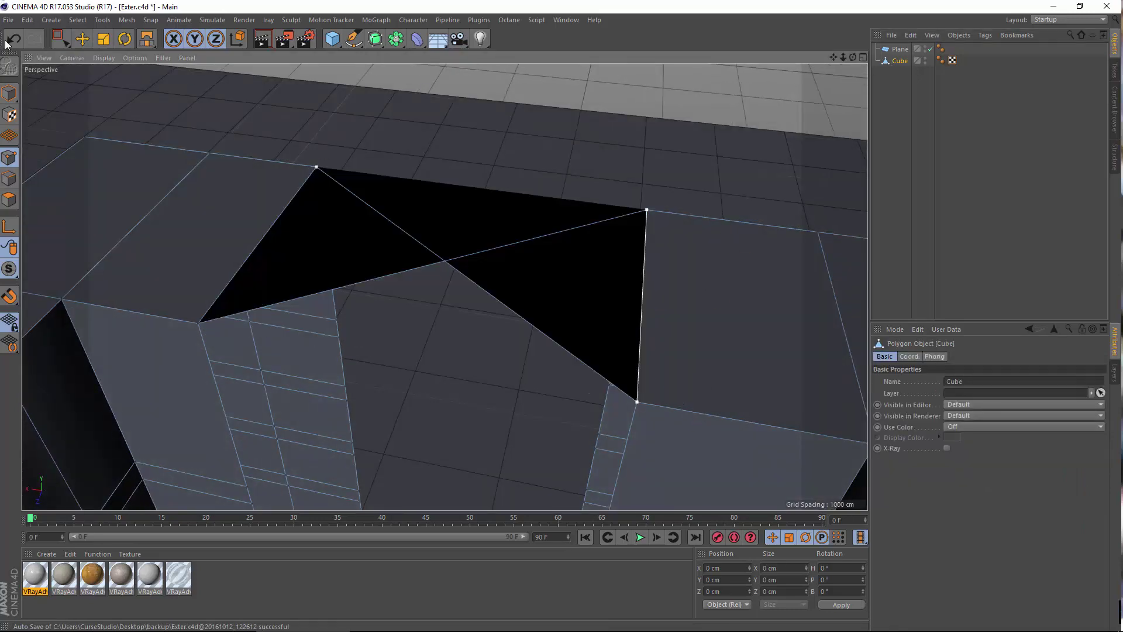
pyautogui.click(13, 40)
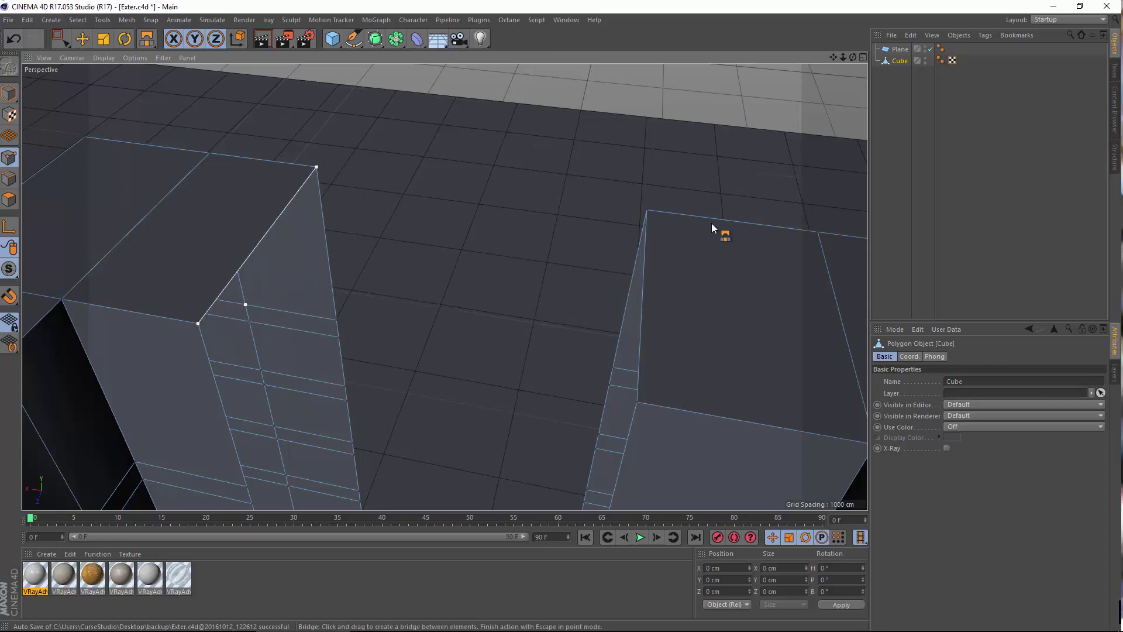
# Bridge the roof across the gap by connecting the top edges of the two building halves.
pyautogui.moveTo(667, 397); pyautogui.dragTo(668, 398)
pyautogui.keyDown('alt'); pyautogui.moveTo(358, 301); pyautogui.dragTo(395, 219); pyautogui.keyUp('alt')
pyautogui.keyDown('alt'); pyautogui.moveTo(395, 220); pyautogui.dragTo(363, 105, button='middle'); pyautogui.keyUp('alt')
pyautogui.keyDown('alt'); pyautogui.moveTo(364, 106); pyautogui.dragTo(351, 193, button='right'); pyautogui.keyUp('alt')
pyautogui.keyDown('alt'); pyautogui.moveTo(235, 293); pyautogui.dragTo(236, 199); pyautogui.keyUp('alt')
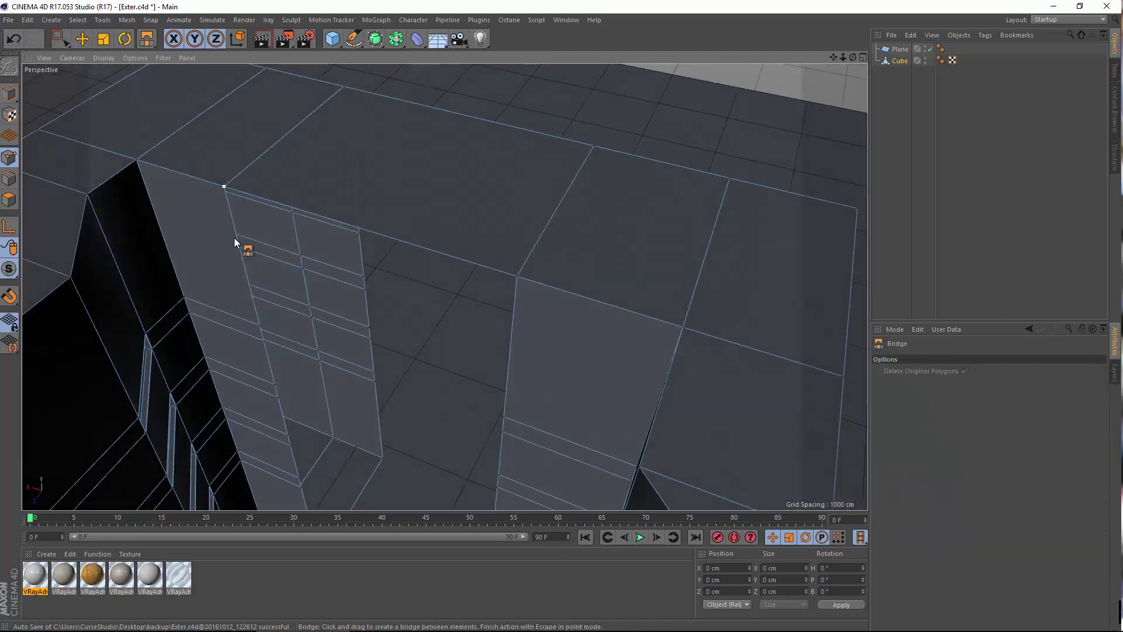
# Bridge the upper front wall across the gap from the roof edge down to the first horizontal edge line.
pyautogui.moveTo(517, 277); pyautogui.dragTo(510, 409)
pyautogui.keyDown('alt'); pyautogui.moveTo(503, 381); pyautogui.dragTo(640, 207, button='middle'); pyautogui.keyUp('alt')
pyautogui.press('space')
pyautogui.press('space')
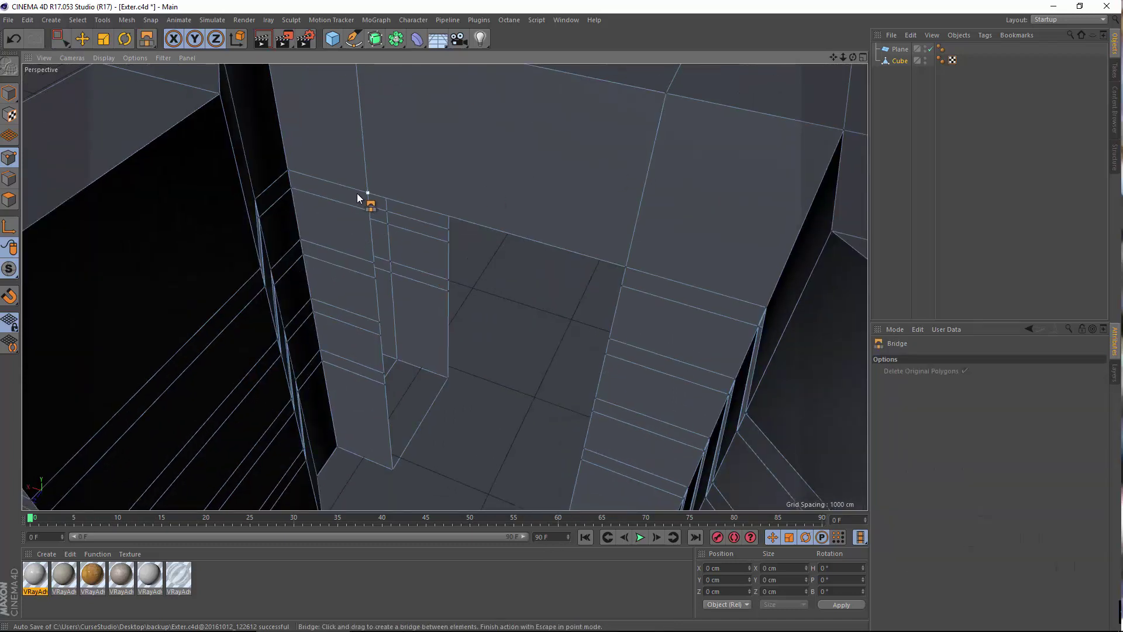
# Bridge the front wall's horizontal bands across the gap one after another, down to the lowest horizontal edge line.
pyautogui.moveTo(656, 265); pyautogui.dragTo(631, 269)
pyautogui.moveTo(375, 218)
pyautogui.mouseDown()
pyautogui.moveTo(653, 289)
pyautogui.moveTo(630, 289)
pyautogui.mouseUp()
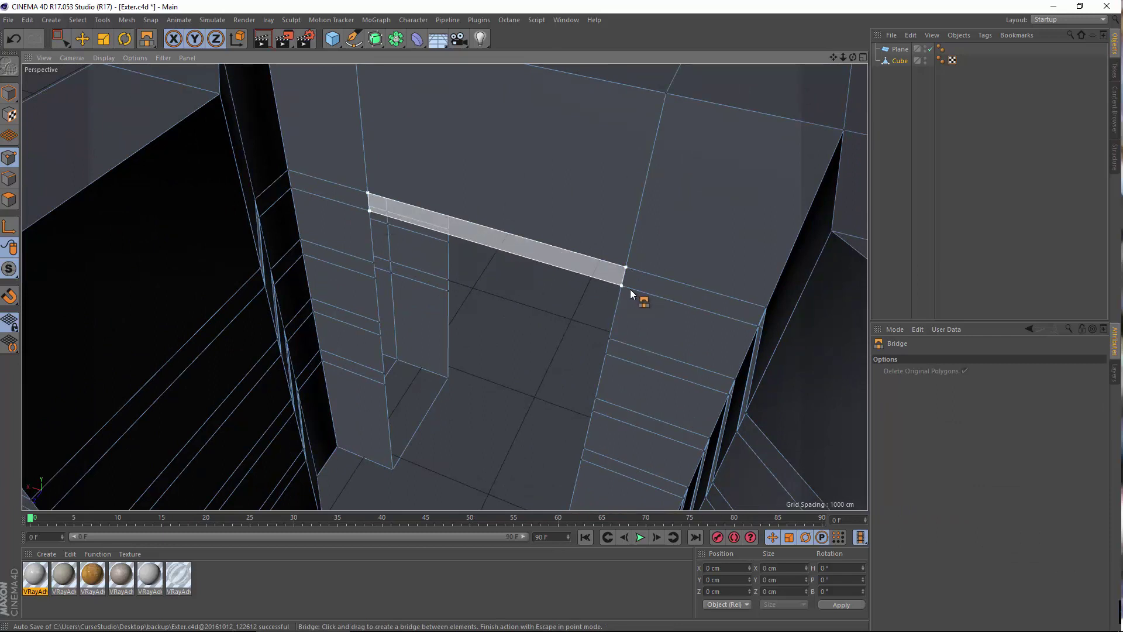
pyautogui.moveTo(376, 266); pyautogui.dragTo(608, 327)
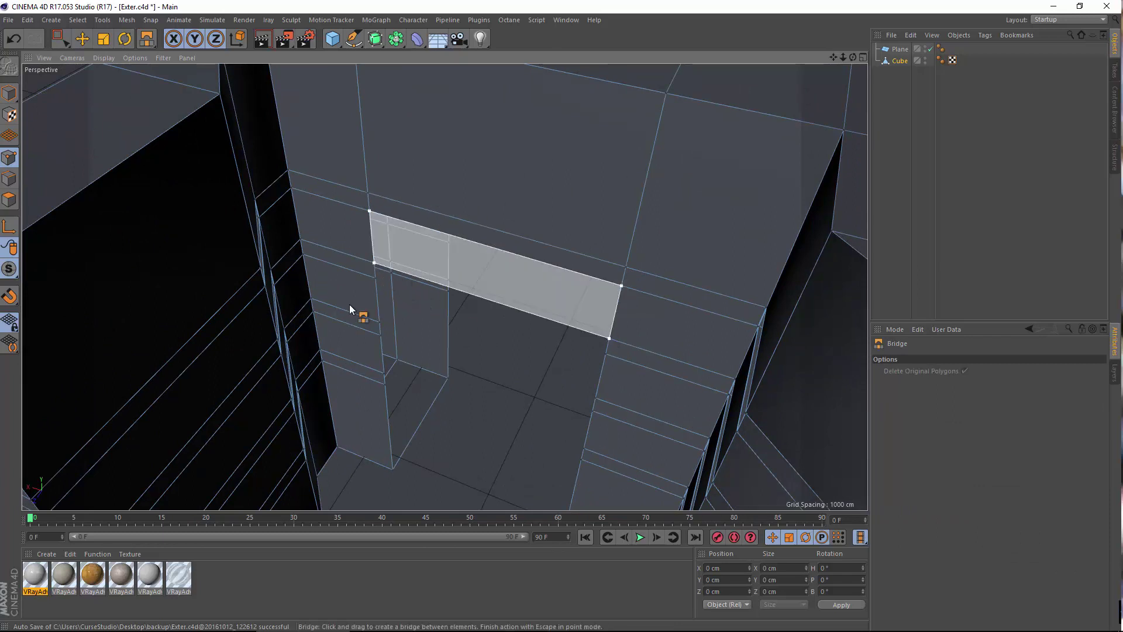
pyautogui.moveTo(374, 282); pyautogui.dragTo(614, 357)
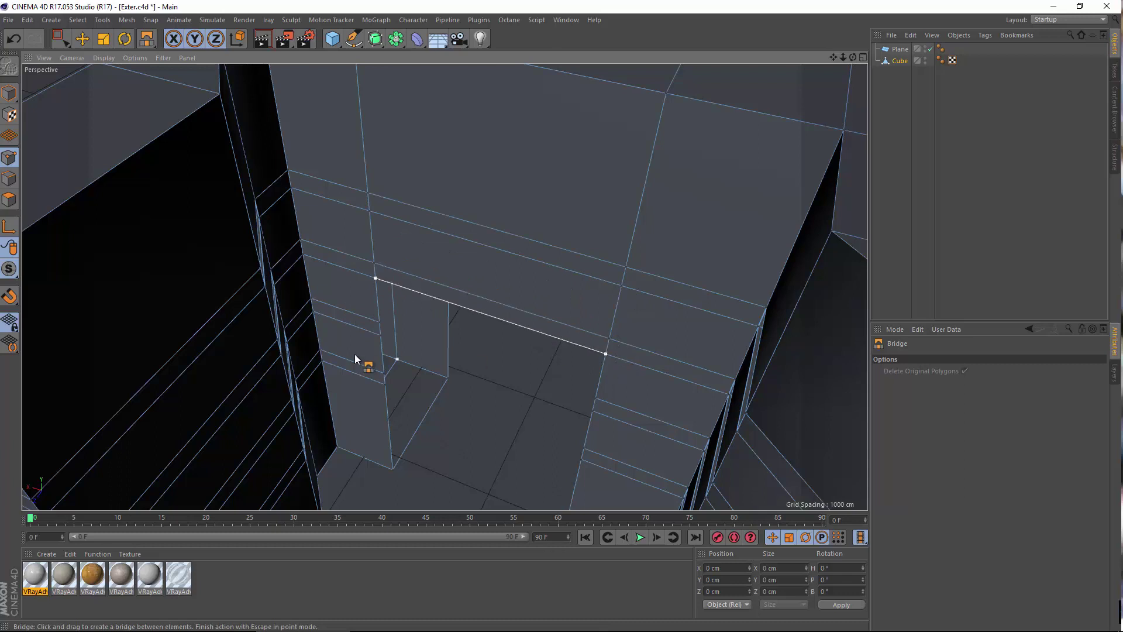
pyautogui.moveTo(380, 323)
pyautogui.mouseDown()
pyautogui.moveTo(613, 390)
pyautogui.moveTo(395, 344)
pyautogui.moveTo(590, 410)
pyautogui.mouseUp()
pyautogui.moveTo(388, 370); pyautogui.dragTo(550, 447)
pyautogui.moveTo(380, 392); pyautogui.dragTo(568, 454)
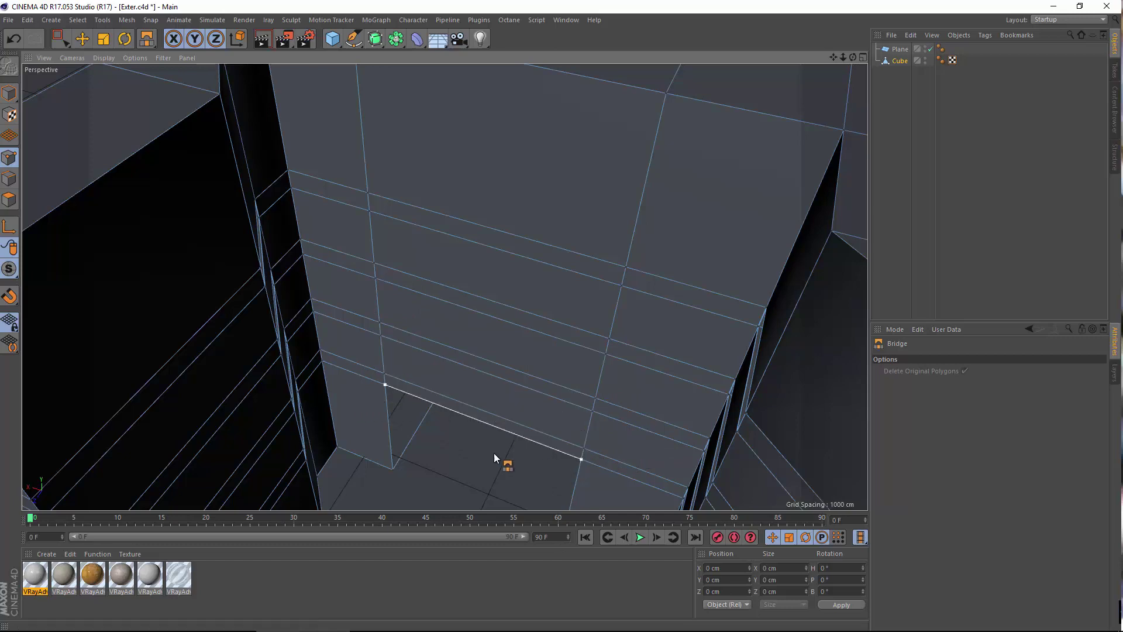
# Bridge the remaining bottom section of the front wall down to the building's base.
pyautogui.keyDown('alt'); pyautogui.moveTo(444, 440); pyautogui.dragTo(446, 287, button='middle'); pyautogui.keyUp('alt')
pyautogui.moveTo(398, 321); pyautogui.dragTo(565, 381)
pyautogui.scroll(4, 406, 296)
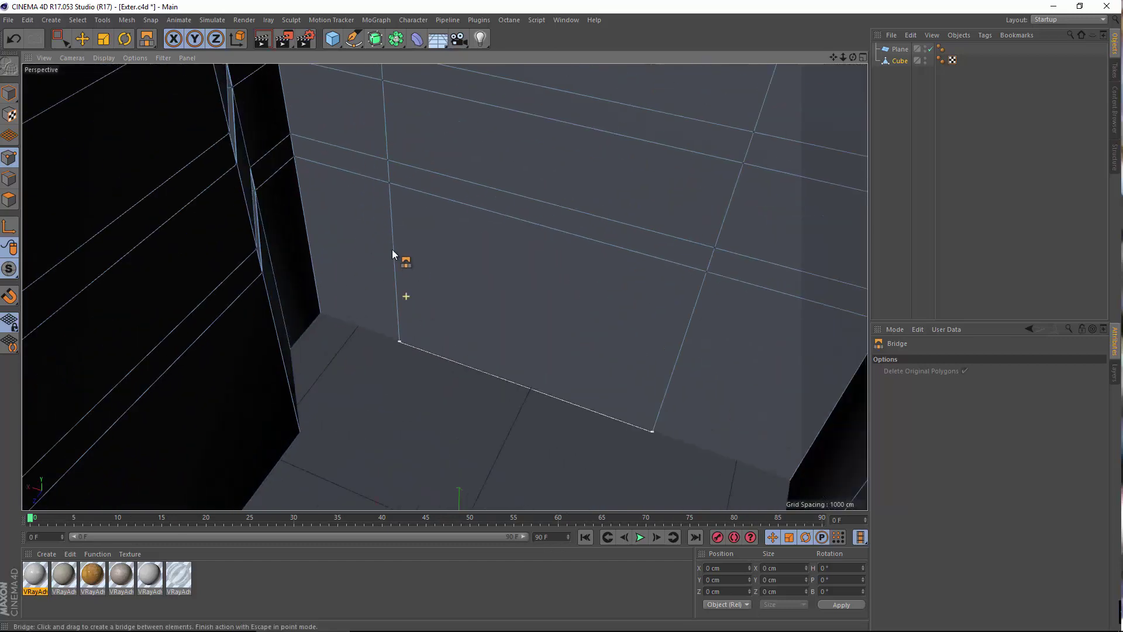
# Disable the ground Plane so the building's lower back edges are exposed.
pyautogui.scroll(3, 408, 258)
pyautogui.keyDown('alt'); pyautogui.moveTo(448, 324); pyautogui.dragTo(227, 308); pyautogui.keyUp('alt')
pyautogui.keyDown('alt'); pyautogui.moveTo(380, 263); pyautogui.dragTo(166, 75, button='middle'); pyautogui.keyUp('alt')
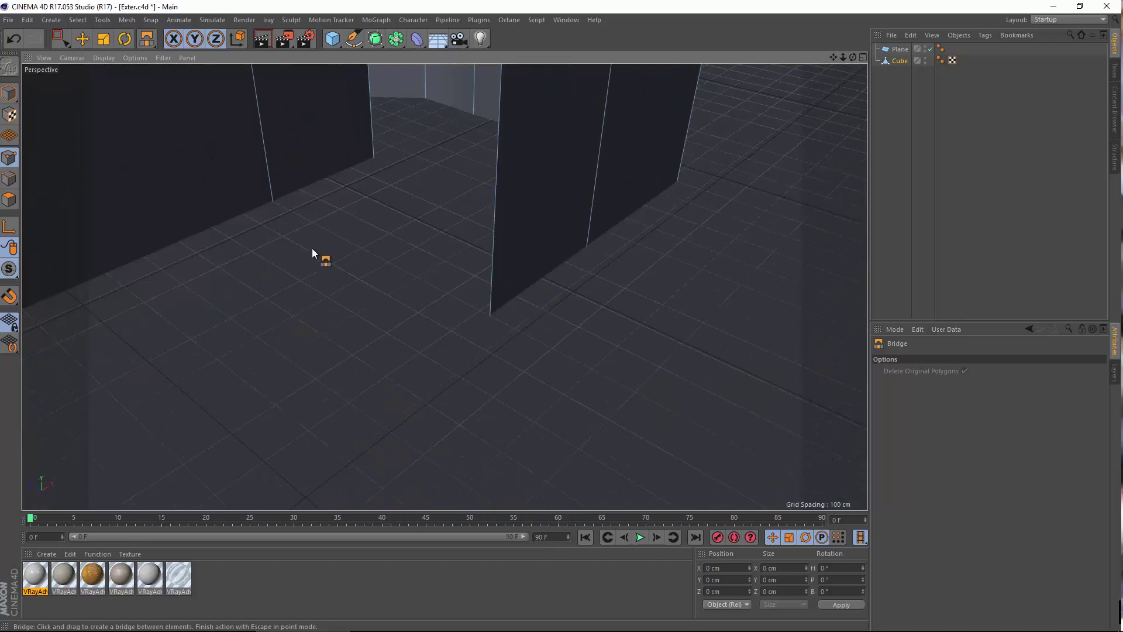
pyautogui.scroll(-3, 311, 248)
pyautogui.keyDown('alt'); pyautogui.moveTo(258, 285); pyautogui.dragTo(164, 286); pyautogui.keyUp('alt')
pyautogui.keyDown('alt'); pyautogui.moveTo(164, 285); pyautogui.dragTo(469, 325, button='middle'); pyautogui.keyUp('alt')
pyautogui.keyDown('alt'); pyautogui.moveTo(364, 341); pyautogui.dragTo(908, 56); pyautogui.keyUp('alt')
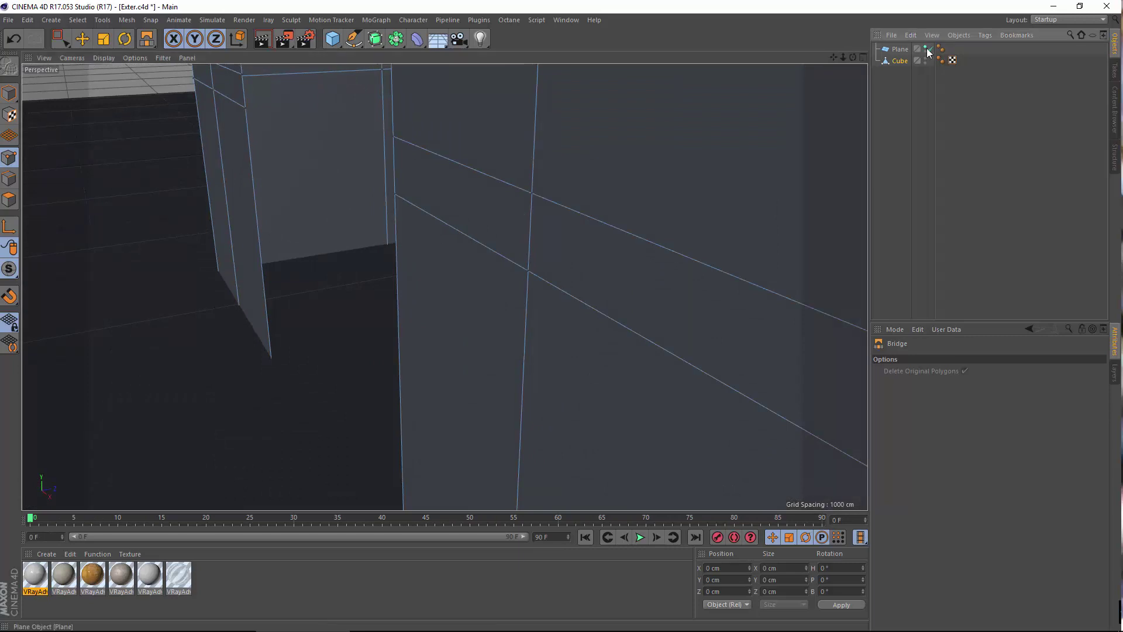
pyautogui.click(928, 49)
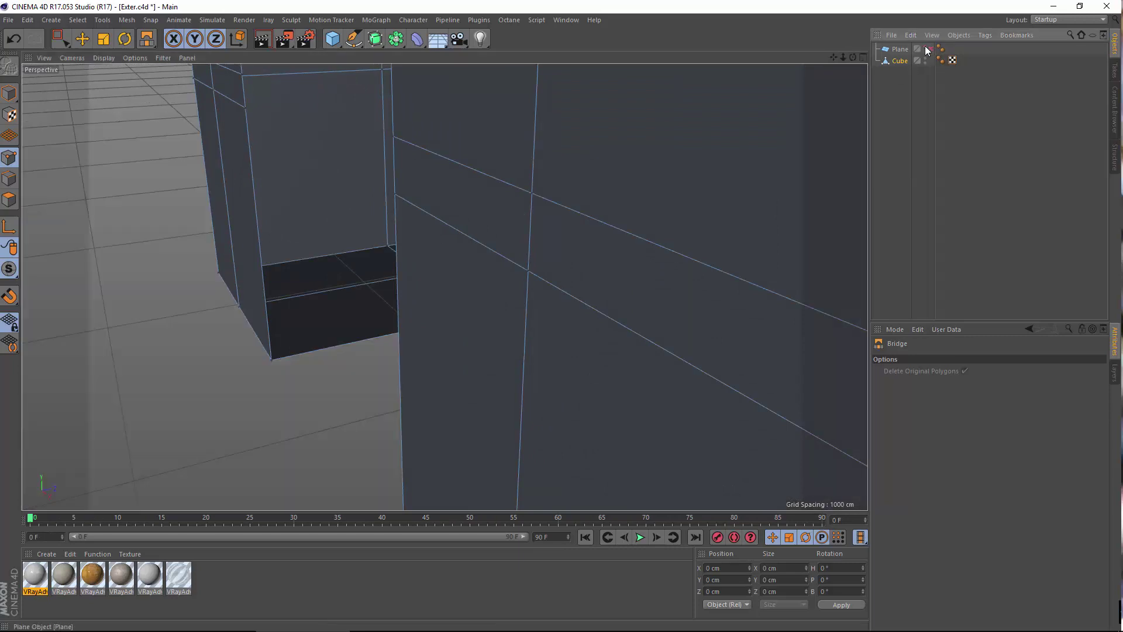
# Bridge the bottom section of the back wall across the gap, from the base up to the lowest horizontal edge line.
pyautogui.keyDown('alt'); pyautogui.moveTo(324, 269); pyautogui.dragTo(447, 286); pyautogui.keyUp('alt')
pyautogui.keyDown('alt'); pyautogui.moveTo(446, 286); pyautogui.dragTo(399, 270); pyautogui.keyUp('alt')
pyautogui.moveTo(320, 345); pyautogui.dragTo(563, 261)
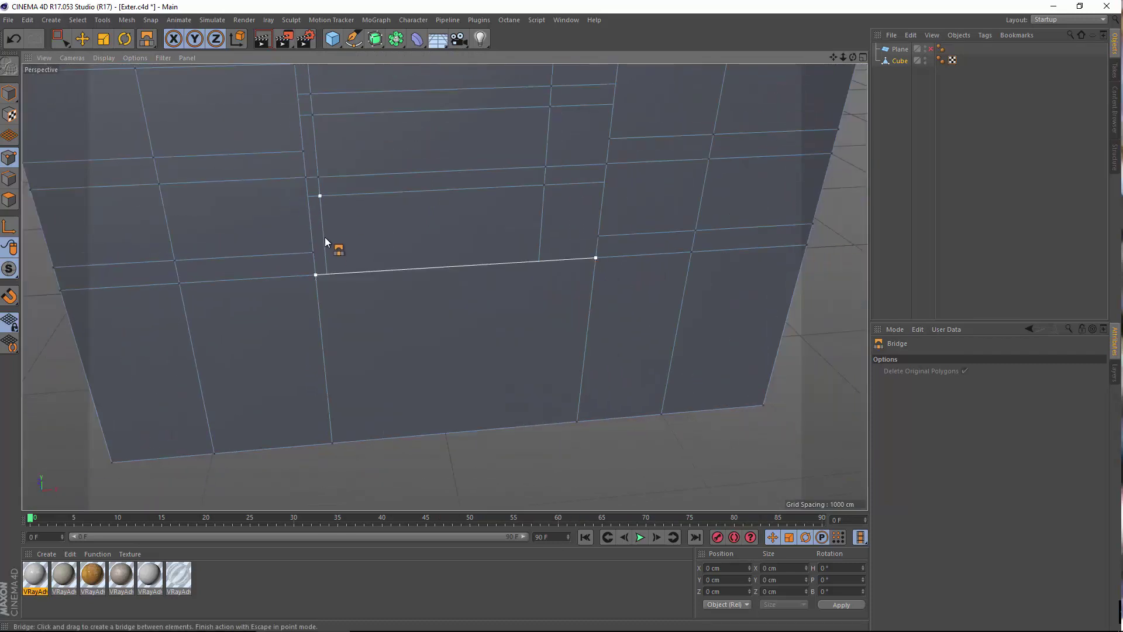
# Bridge the back wall's horizontal bands across the gap one after another, from the lowest edge line up to the lower line of the topmost edge pair.
pyautogui.moveTo(314, 252); pyautogui.dragTo(582, 242)
pyautogui.keyDown('alt'); pyautogui.moveTo(434, 334); pyautogui.dragTo(607, 305); pyautogui.keyUp('alt')
pyautogui.keyDown('alt'); pyautogui.moveTo(375, 363); pyautogui.dragTo(348, 418); pyautogui.keyUp('alt')
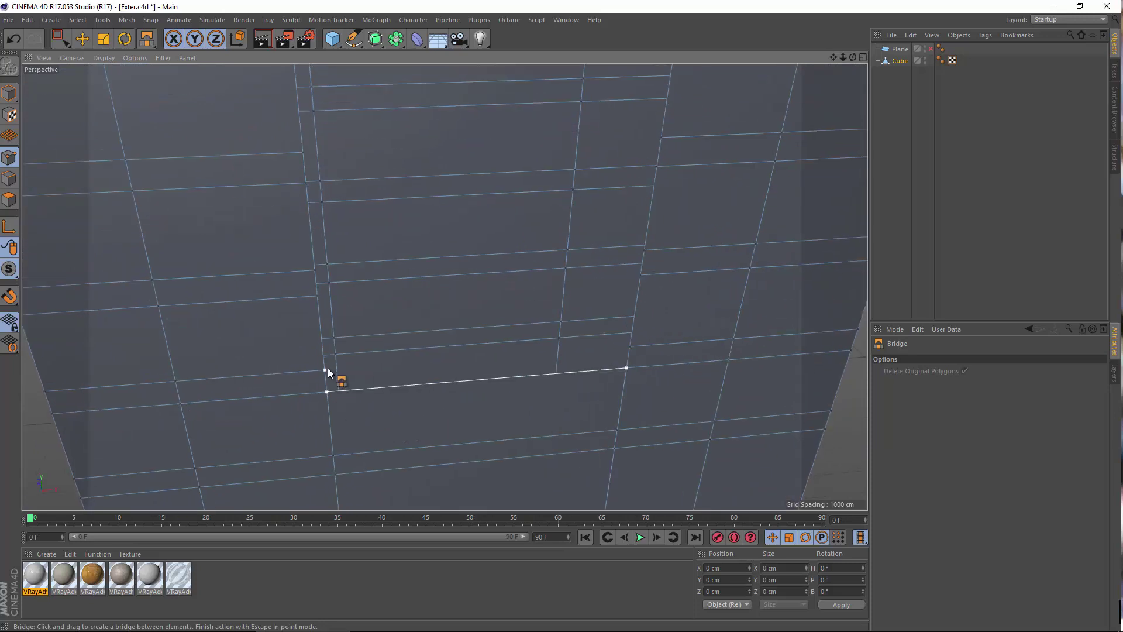
pyautogui.moveTo(328, 370); pyautogui.dragTo(602, 388)
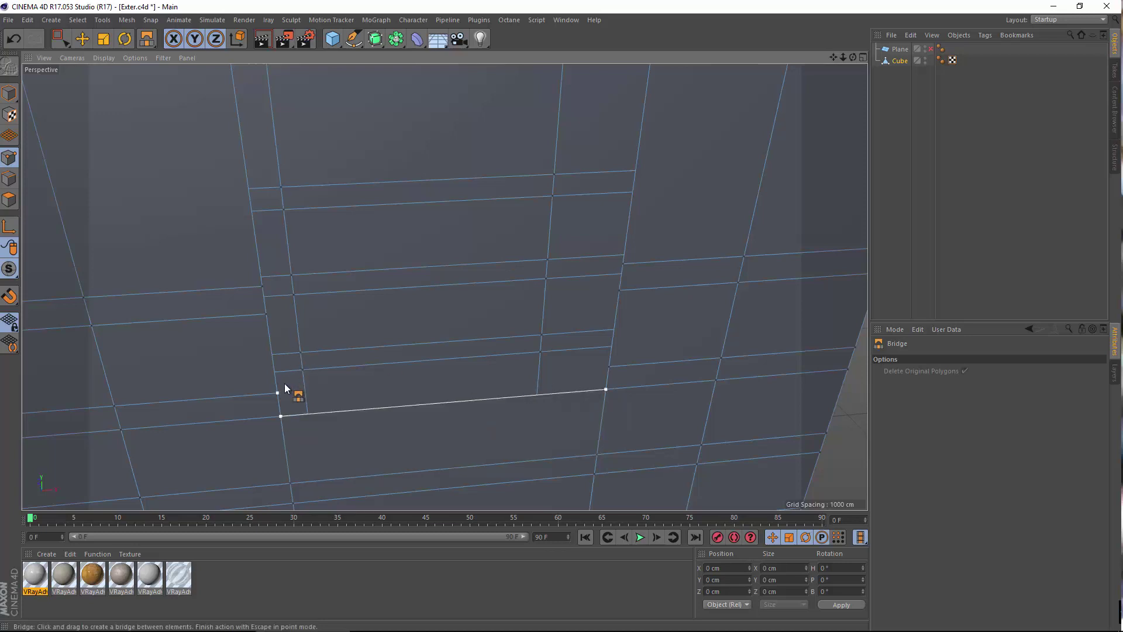
pyautogui.moveTo(285, 386)
pyautogui.mouseDown()
pyautogui.moveTo(638, 376)
pyautogui.moveTo(608, 386)
pyautogui.mouseUp()
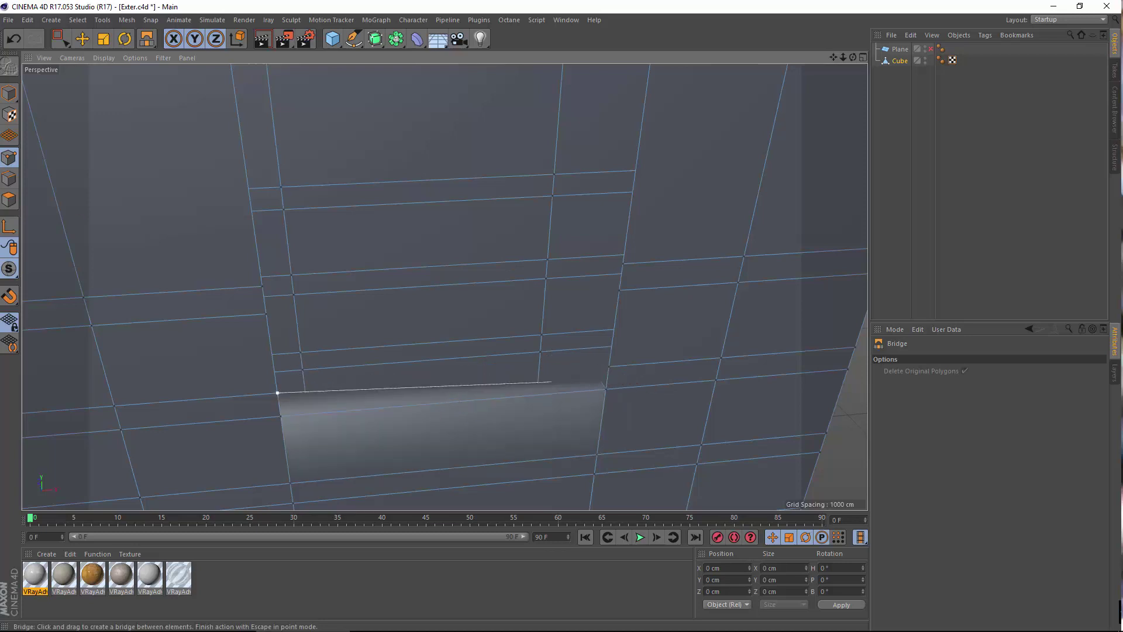
pyautogui.hotkey('ctrl', 'z')
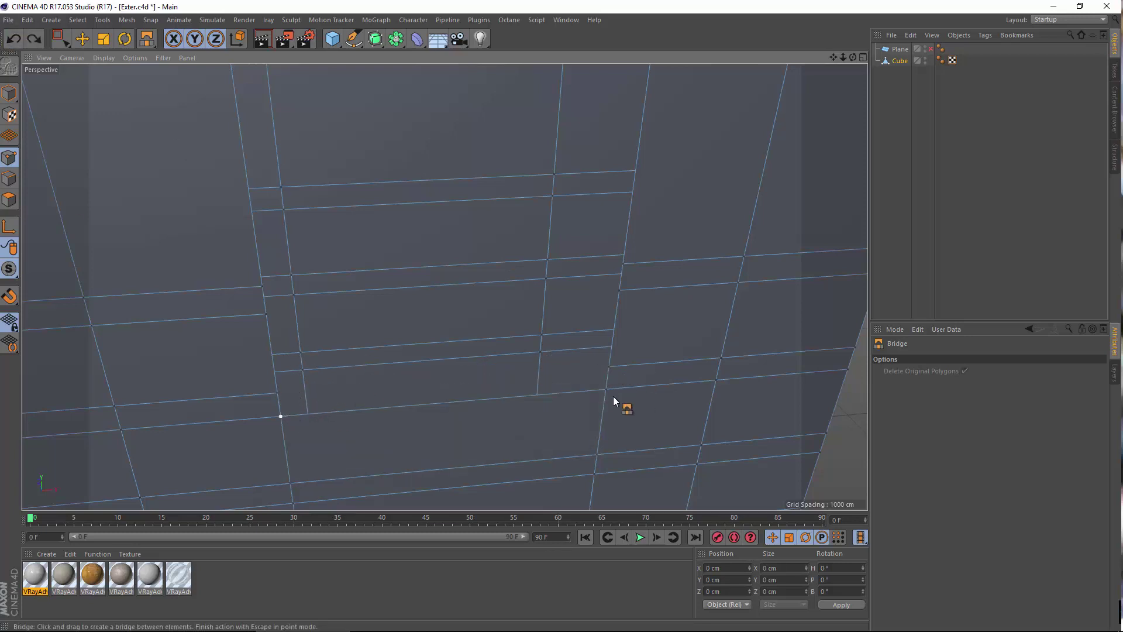
pyautogui.moveTo(277, 393); pyautogui.dragTo(596, 366)
pyautogui.keyDown('alt'); pyautogui.moveTo(286, 312); pyautogui.dragTo(286, 369, button='middle'); pyautogui.keyUp('alt')
pyautogui.scroll(-2, 285, 368)
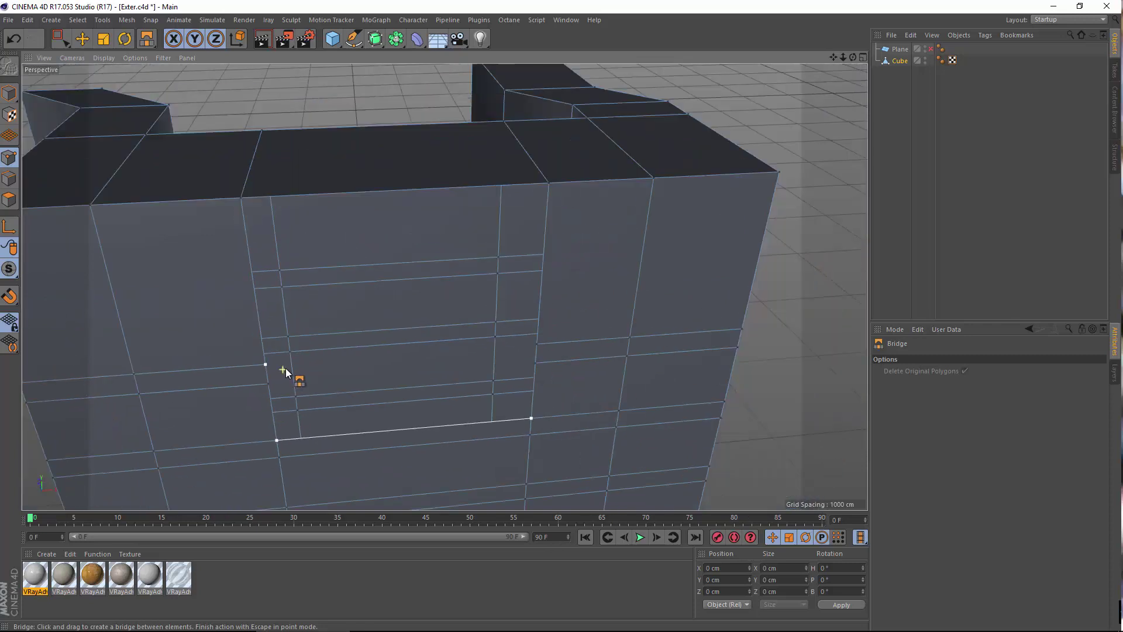
pyautogui.moveTo(272, 389)
pyautogui.mouseDown()
pyautogui.moveTo(517, 384)
pyautogui.moveTo(537, 361)
pyautogui.mouseUp()
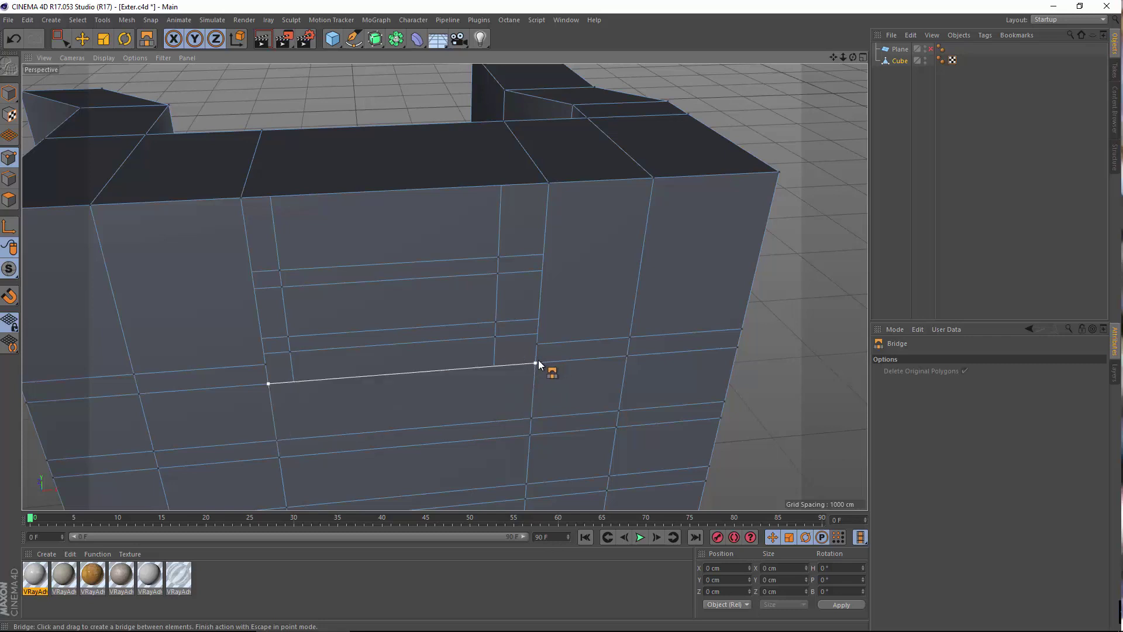
# Bridge the remaining narrow strip and the large upper opening on the outer face of the back wall.
pyautogui.moveTo(268, 358); pyautogui.dragTo(537, 345)
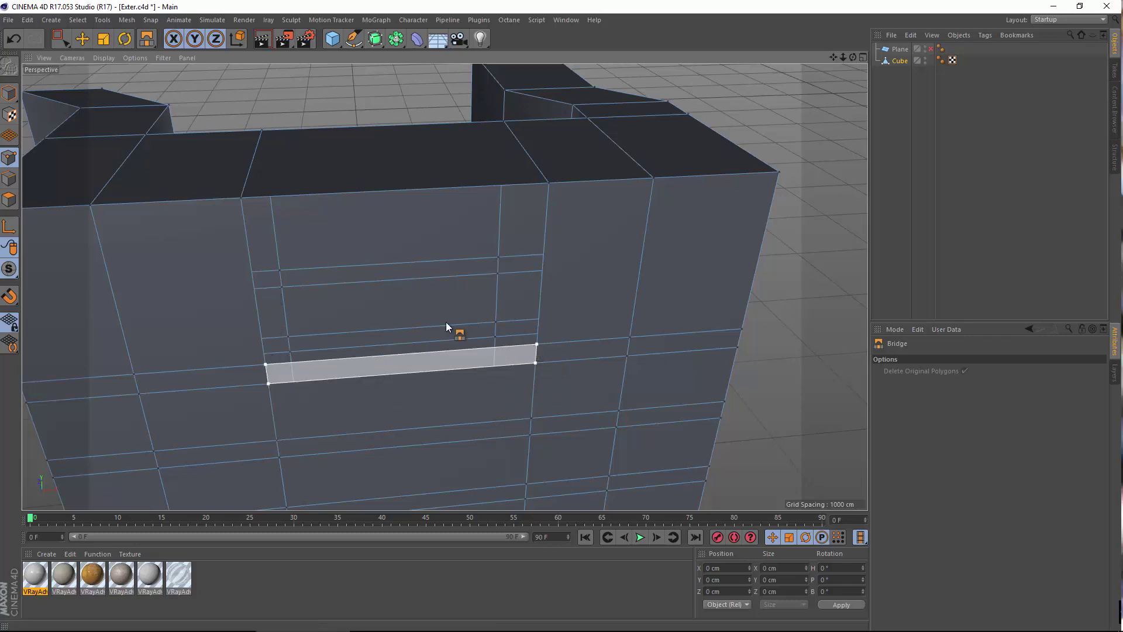
pyautogui.moveTo(236, 206); pyautogui.dragTo(548, 185)
pyautogui.keyDown('alt'); pyautogui.moveTo(325, 220); pyautogui.dragTo(558, 248); pyautogui.keyUp('alt')
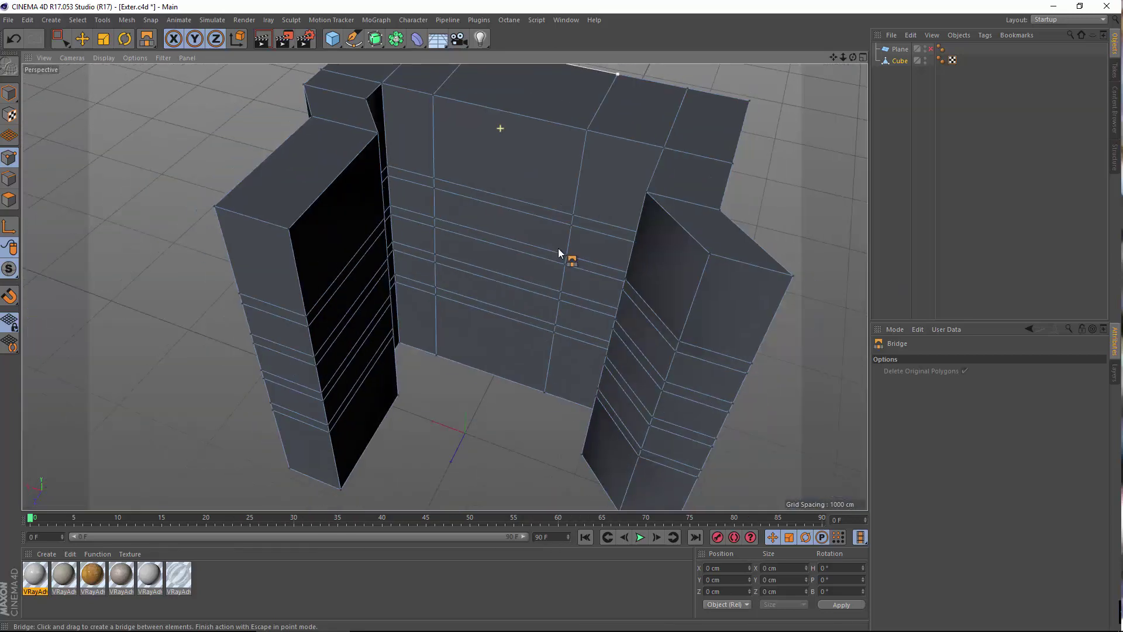
# Optimize all points of the Cube mesh to merge duplicates left by the bridging.
pyautogui.rightClick(409, 385)
pyautogui.click(458, 617)
pyautogui.rightClick(497, 420)
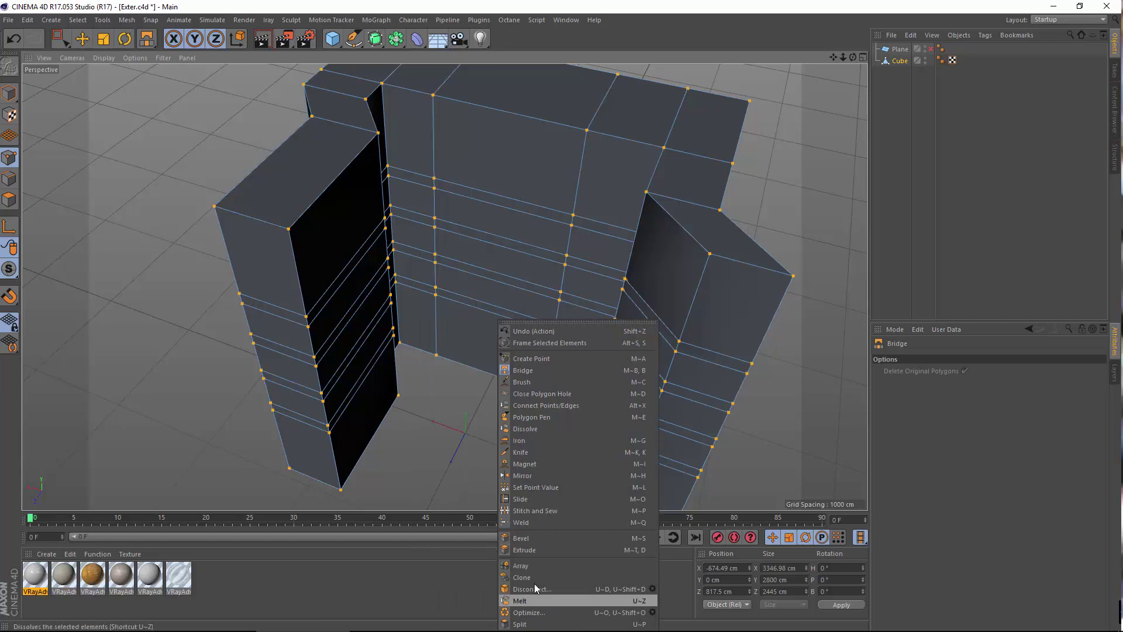
pyautogui.click(527, 5)
pyautogui.keyDown('alt'); pyautogui.moveTo(447, 283); pyautogui.dragTo(445, 359, button='middle'); pyautogui.keyUp('alt')
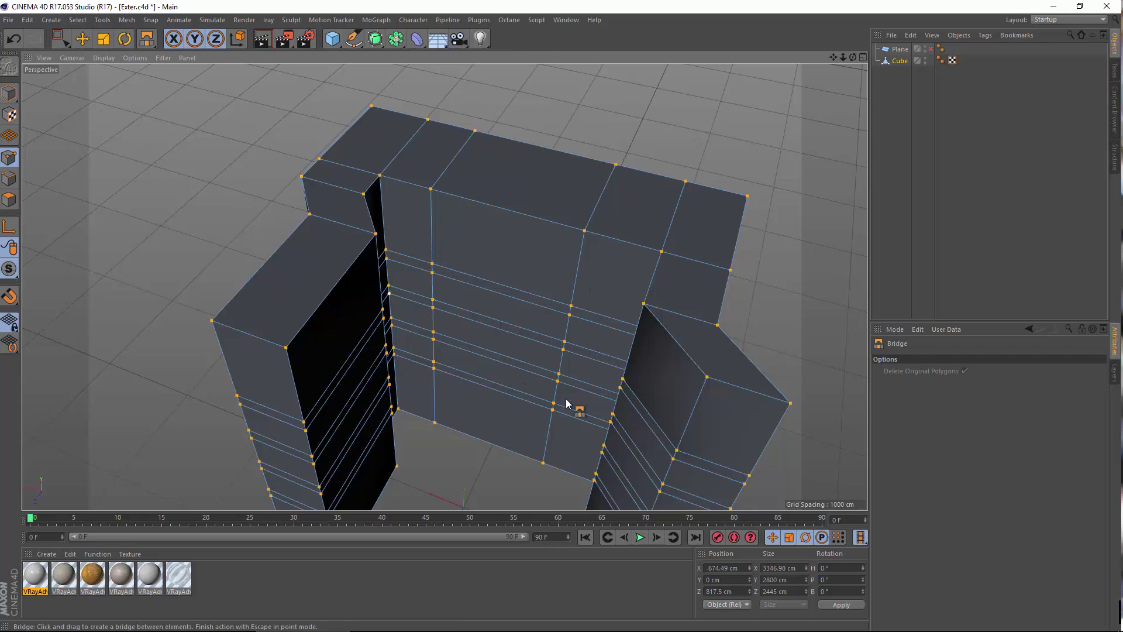
pyautogui.keyDown('alt'); pyautogui.moveTo(546, 324); pyautogui.dragTo(588, 388); pyautogui.keyUp('alt')
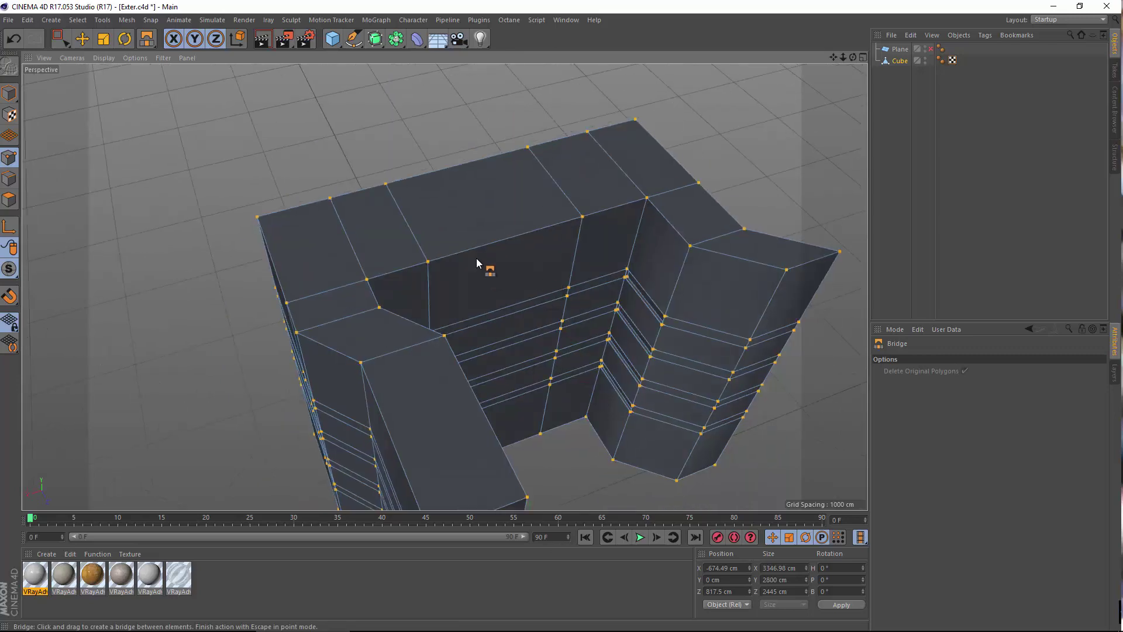
pyautogui.keyDown('alt'); pyautogui.moveTo(488, 316); pyautogui.dragTo(403, 279); pyautogui.keyUp('alt')
# Undo the bridging of the back wall until the gap between the two wall sections is fully open.
pyautogui.keyDown('alt'); pyautogui.moveTo(412, 188); pyautogui.dragTo(23, 5); pyautogui.keyUp('alt')
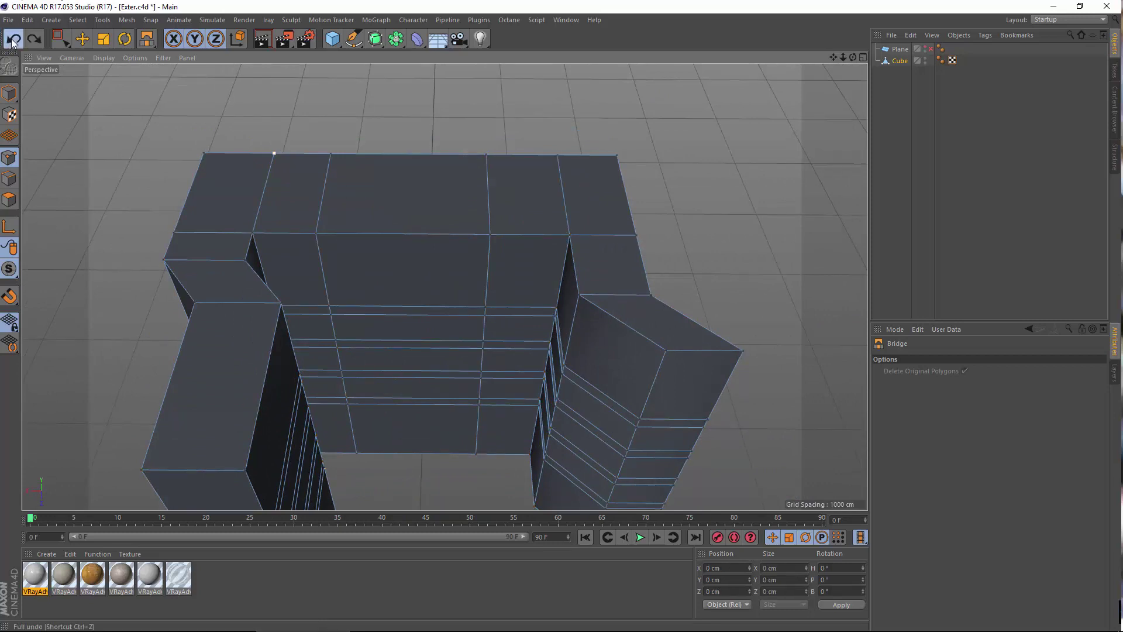
pyautogui.click(13, 39)
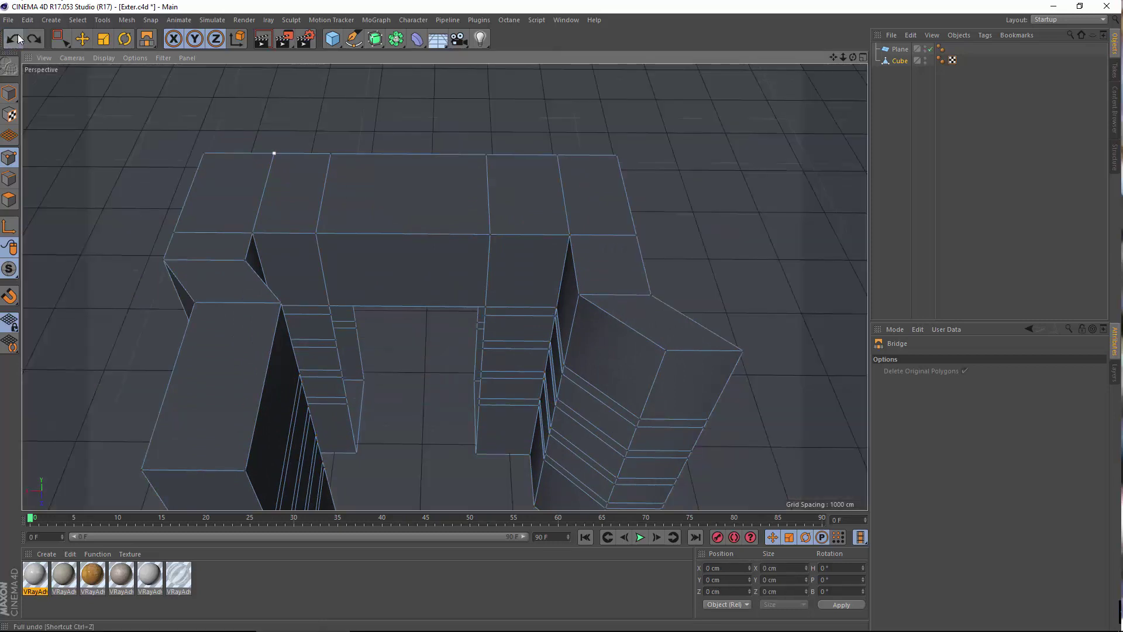
pyautogui.click(18, 39)
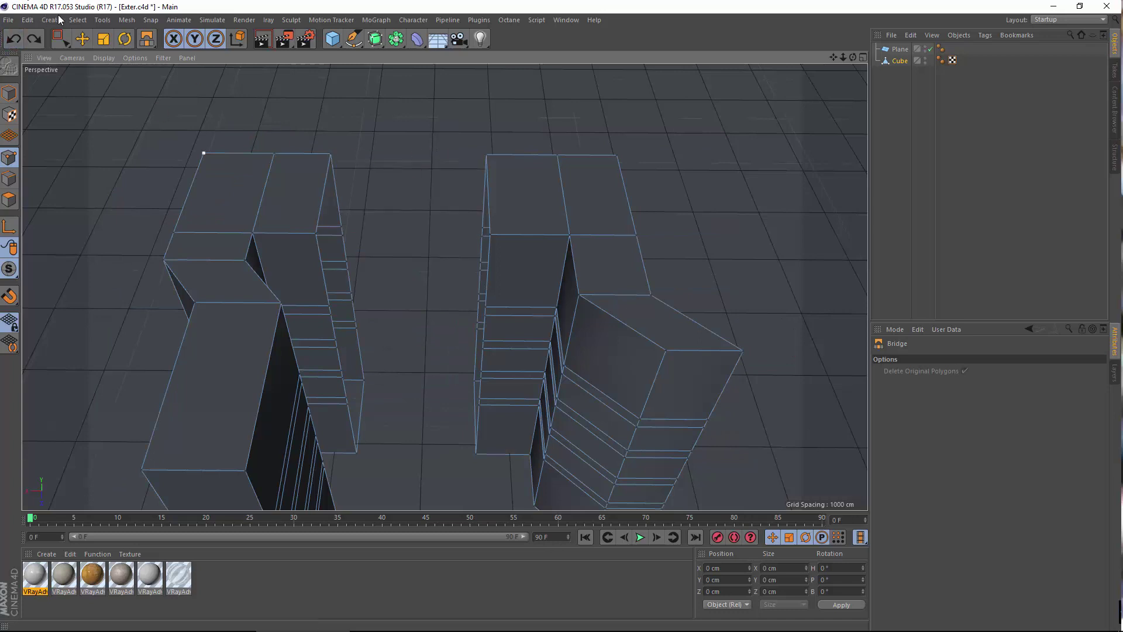
# Loop-select the boundary points on both sides of the open gap in the back wall.
pyautogui.click(103, 20)
pyautogui.click(106, 84)
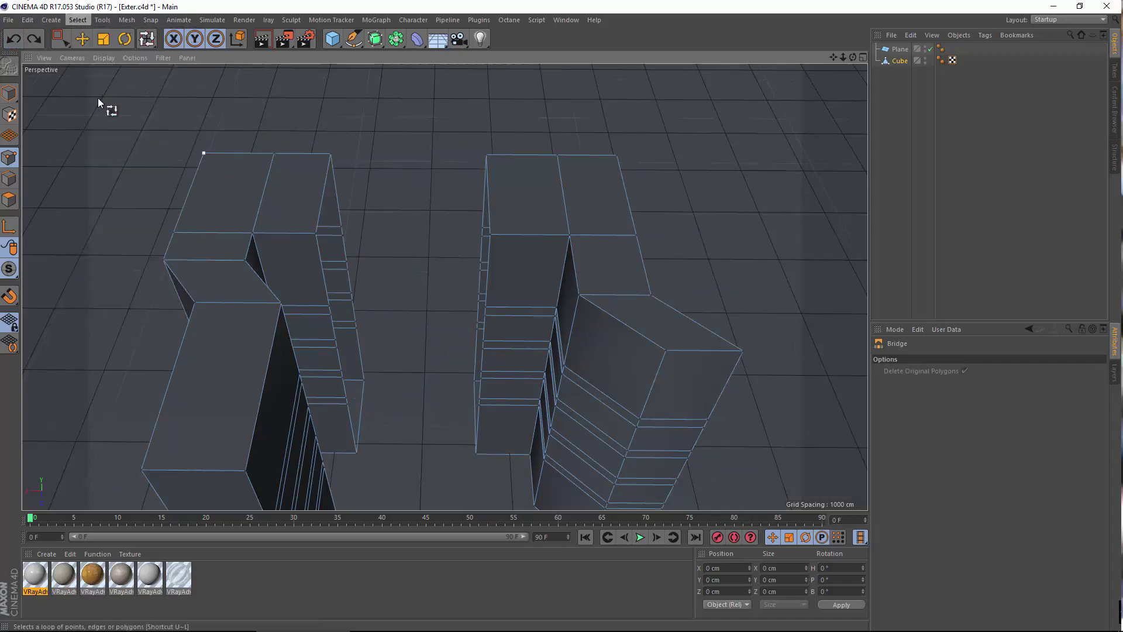
pyautogui.click(316, 216)
pyautogui.keyDown('shift'); pyautogui.click(486, 224); pyautogui.keyUp('shift')
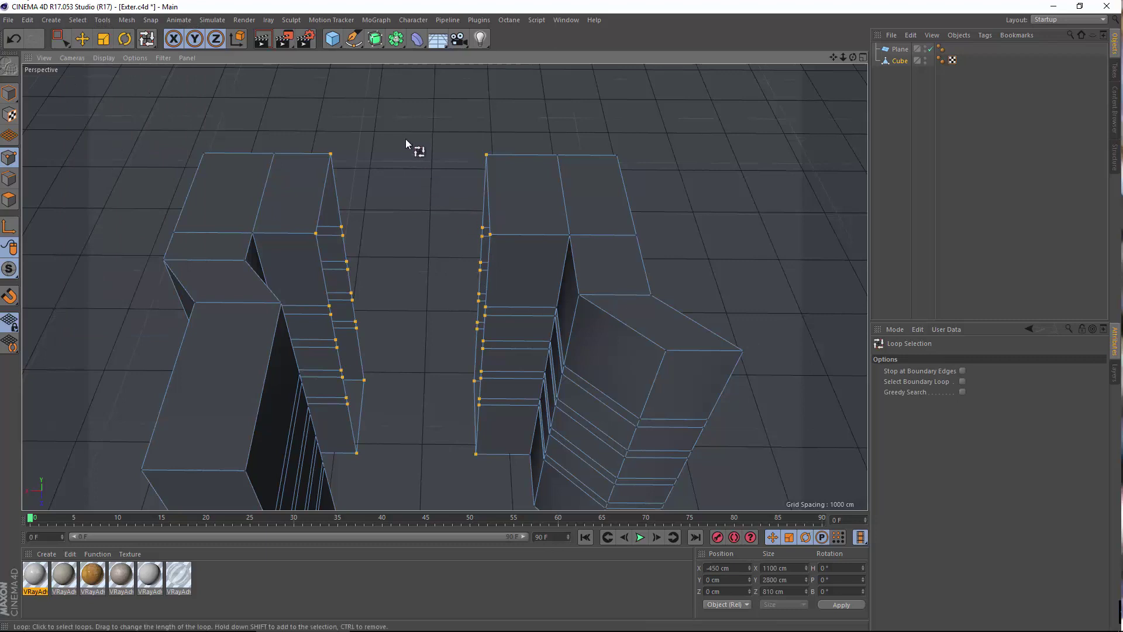
# Stitch and sew the gap's right boundary onto its left boundary to close the back wall.
pyautogui.rightClick(415, 153)
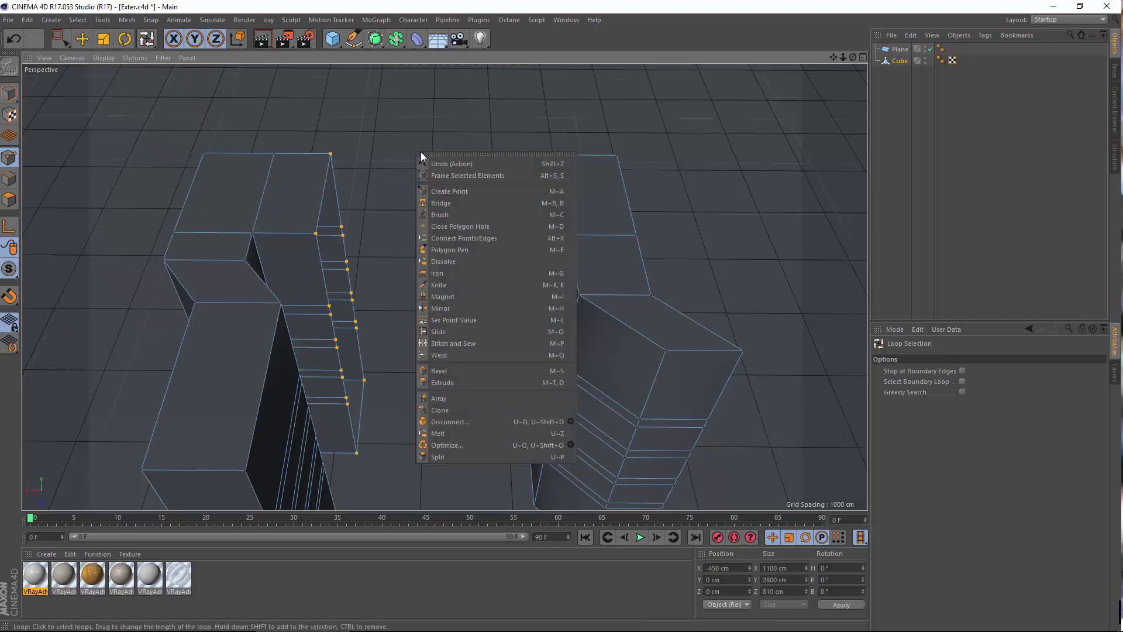
pyautogui.click(468, 354)
pyautogui.moveTo(490, 234); pyautogui.dragTo(293, 241)
pyautogui.keyDown('alt'); pyautogui.moveTo(367, 284); pyautogui.dragTo(338, 292); pyautogui.keyUp('alt')
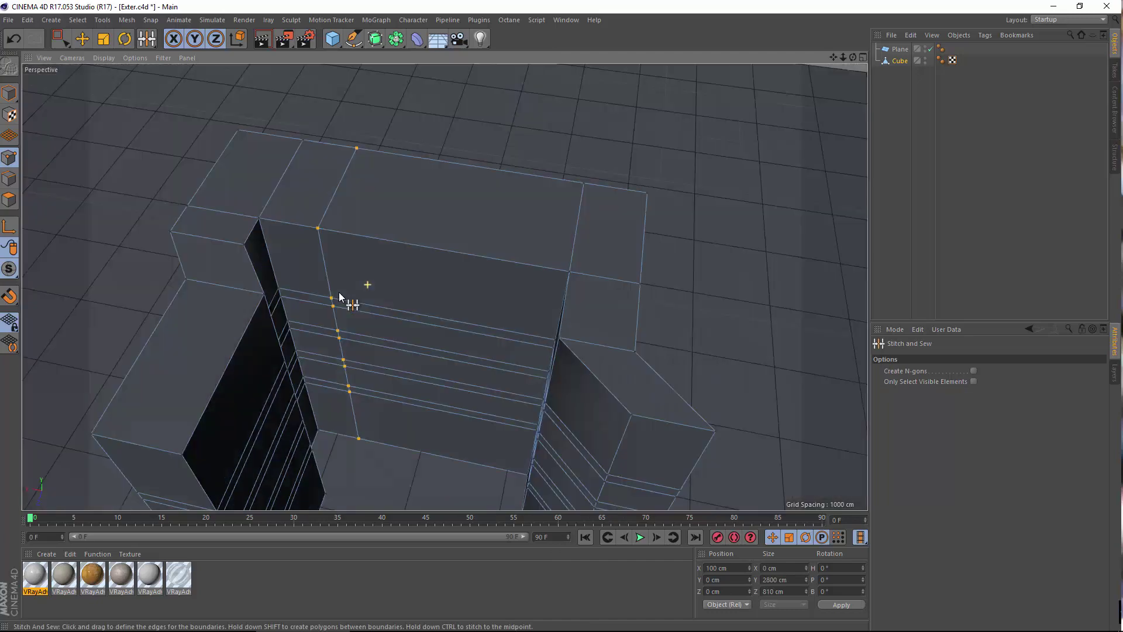
pyautogui.keyDown('alt'); pyautogui.moveTo(416, 136); pyautogui.dragTo(410, 82, button='middle'); pyautogui.keyUp('alt')
pyautogui.keyDown('alt'); pyautogui.moveTo(392, 203); pyautogui.dragTo(434, 117); pyautogui.keyUp('alt')
pyautogui.keyDown('alt'); pyautogui.moveTo(416, 190); pyautogui.dragTo(380, 299, button='middle'); pyautogui.keyUp('alt')
pyautogui.keyDown('alt'); pyautogui.moveTo(406, 255); pyautogui.dragTo(388, 261, button='right'); pyautogui.keyUp('alt')
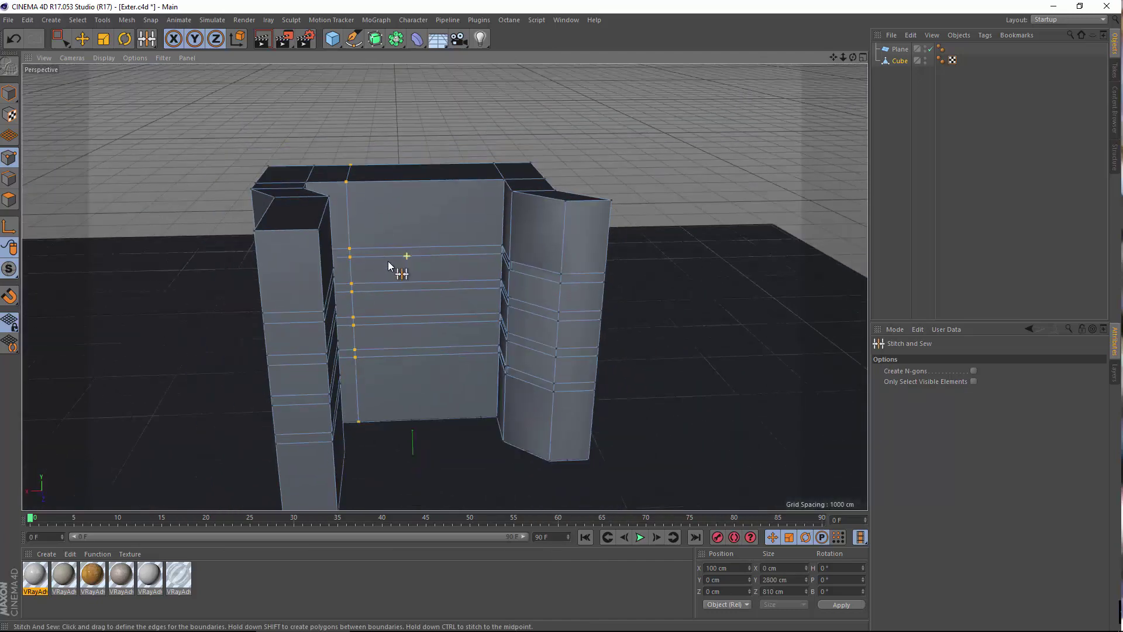
pyautogui.keyDown('alt'); pyautogui.moveTo(386, 238); pyautogui.dragTo(357, 311); pyautogui.keyUp('alt')
pyautogui.keyDown('alt'); pyautogui.moveTo(383, 216); pyautogui.dragTo(356, 240, button='right'); pyautogui.keyUp('alt')
pyautogui.keyDown('alt'); pyautogui.moveTo(356, 239); pyautogui.dragTo(465, 121); pyautogui.keyUp('alt')
# Cut a vertical knife loop through the closed back wall, near its right end and parallel to the stitched seam.
pyautogui.rightClick(492, 81)
pyautogui.click(534, 206)
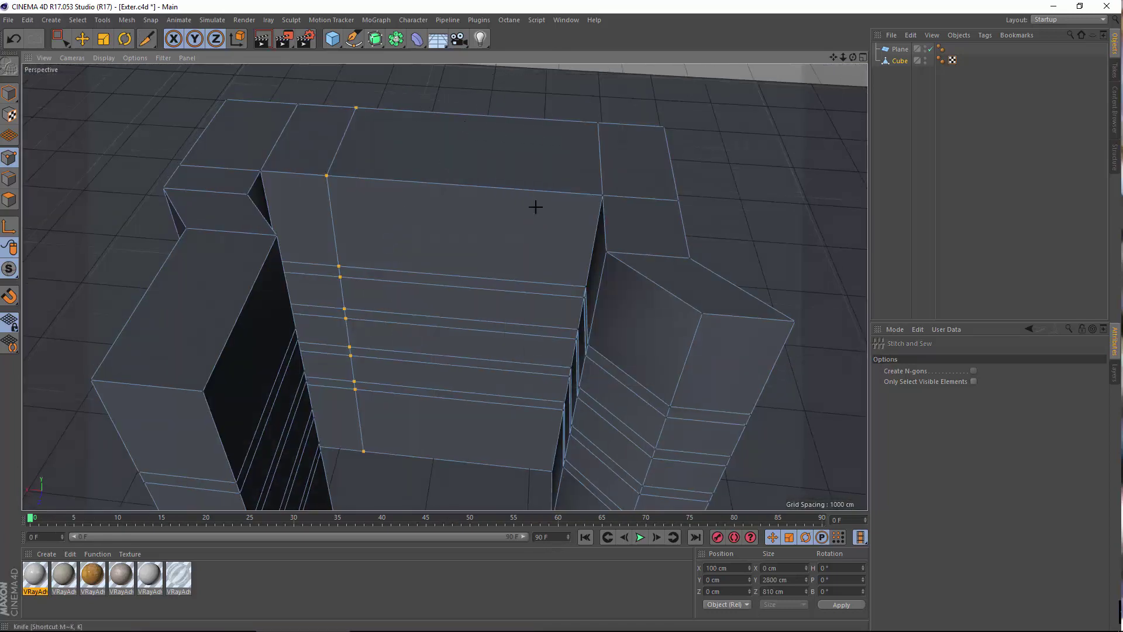
pyautogui.keyDown('alt'); pyautogui.moveTo(534, 207); pyautogui.dragTo(521, 321); pyautogui.keyUp('alt')
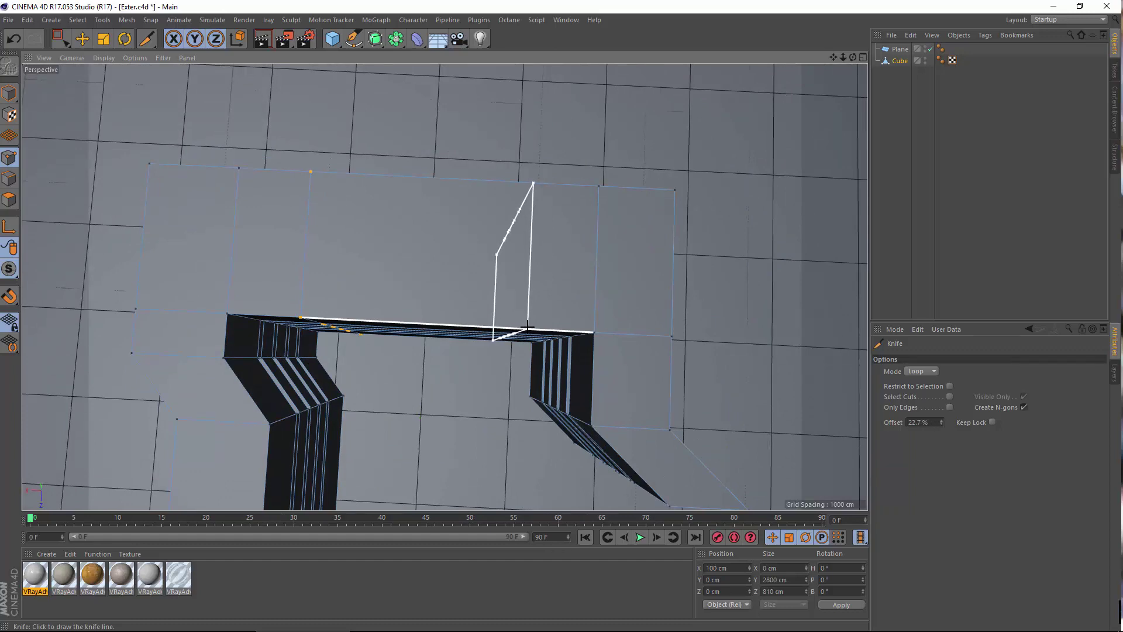
pyautogui.click(534, 327)
pyautogui.keyDown('alt'); pyautogui.moveTo(392, 379); pyautogui.dragTo(392, 374); pyautogui.keyUp('alt')
pyautogui.keyDown('alt'); pyautogui.moveTo(351, 196); pyautogui.dragTo(343, 195, button='middle'); pyautogui.keyUp('alt')
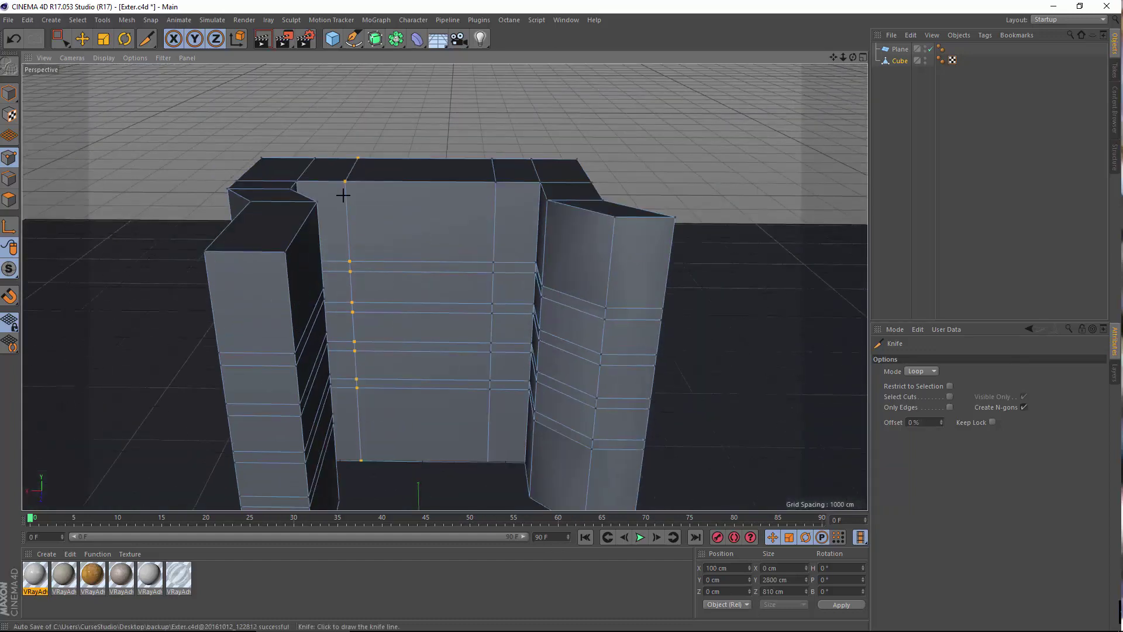
# Optimize all points of the Cube mesh after the stitching and loop cut.
pyautogui.rightClick(424, 195)
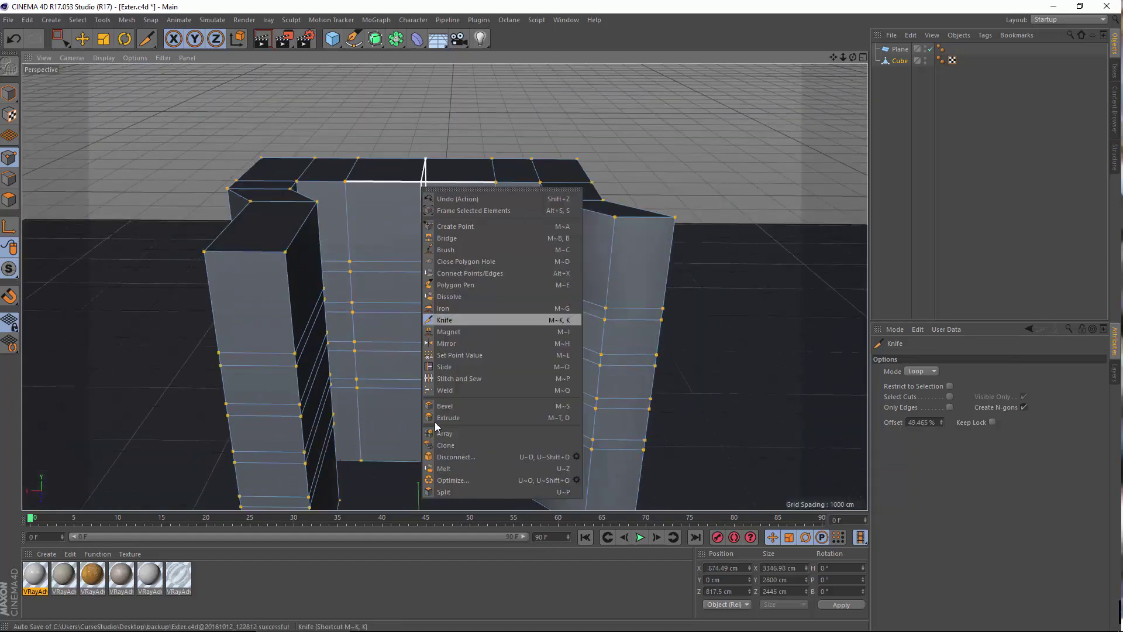
pyautogui.click(448, 479)
pyautogui.keyDown('alt'); pyautogui.moveTo(419, 234); pyautogui.dragTo(418, 223); pyautogui.keyUp('alt')
pyautogui.keyDown('alt'); pyautogui.moveTo(384, 433); pyautogui.dragTo(381, 328, button='middle'); pyautogui.keyUp('alt')
pyautogui.keyDown('alt'); pyautogui.moveTo(406, 331); pyautogui.dragTo(384, 310); pyautogui.keyUp('alt')
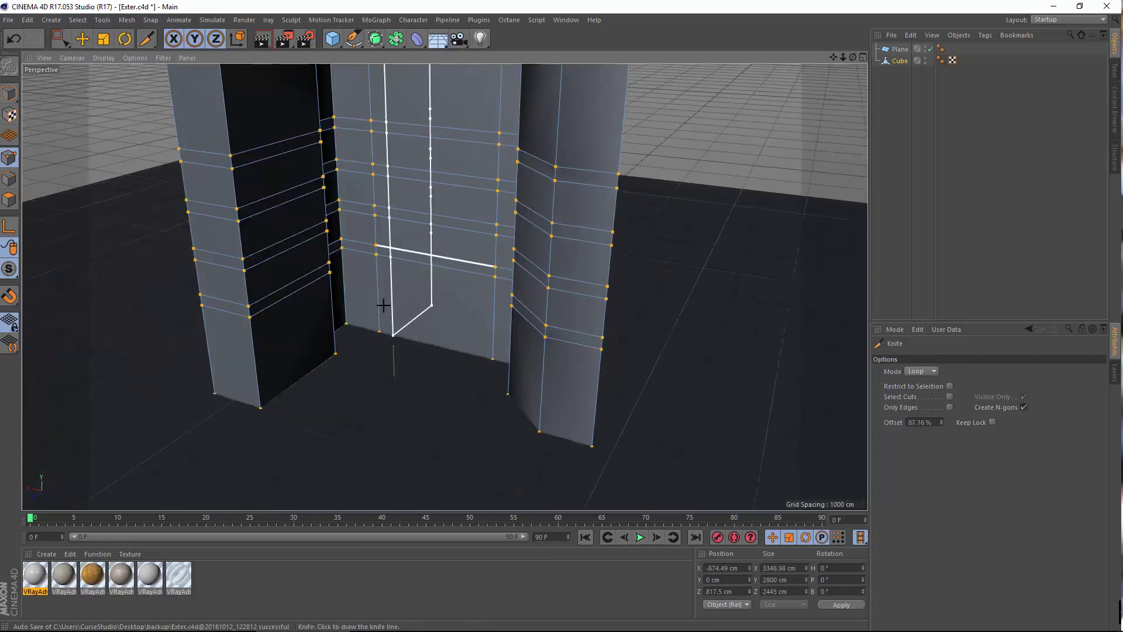
pyautogui.keyDown('alt'); pyautogui.moveTo(410, 205); pyautogui.dragTo(410, 319, button='middle'); pyautogui.keyUp('alt')
pyautogui.keyDown('alt'); pyautogui.moveTo(424, 240); pyautogui.dragTo(358, 221); pyautogui.keyUp('alt')
pyautogui.keyDown('alt'); pyautogui.moveTo(357, 221); pyautogui.dragTo(332, 321, button='middle'); pyautogui.keyUp('alt')
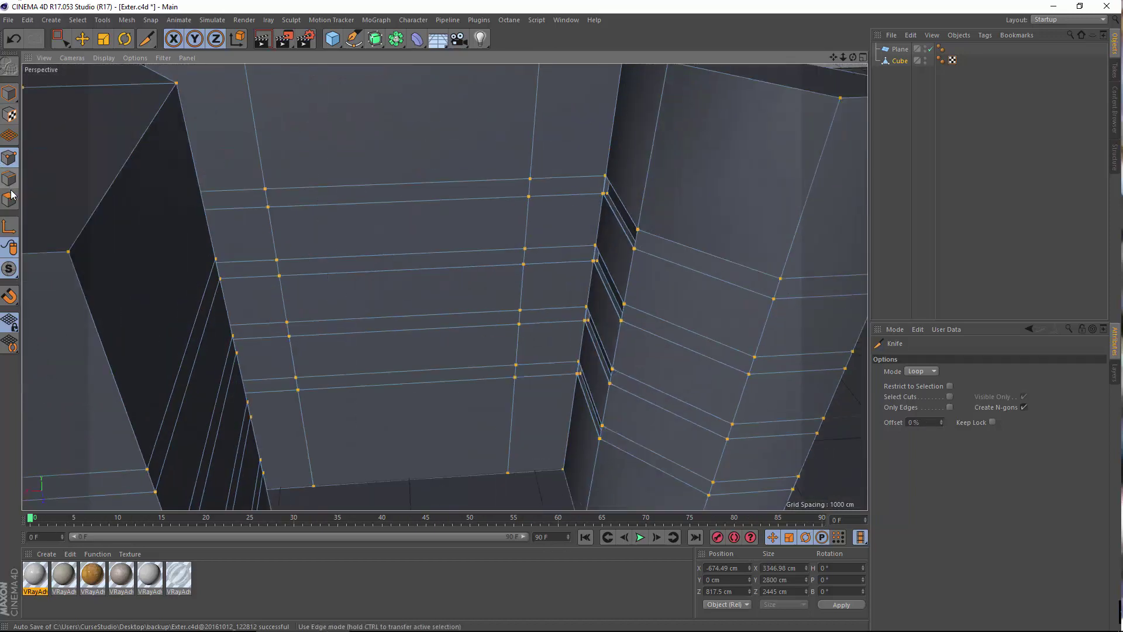
# Switch to polygon editing and select the wide polygon below the uppermost narrow strip on the inner back wall.
pyautogui.keyDown('alt'); pyautogui.moveTo(499, 259); pyautogui.dragTo(398, 286, button='right'); pyautogui.keyUp('alt')
pyautogui.keyDown('alt'); pyautogui.moveTo(394, 278); pyautogui.dragTo(313, 256); pyautogui.keyUp('alt')
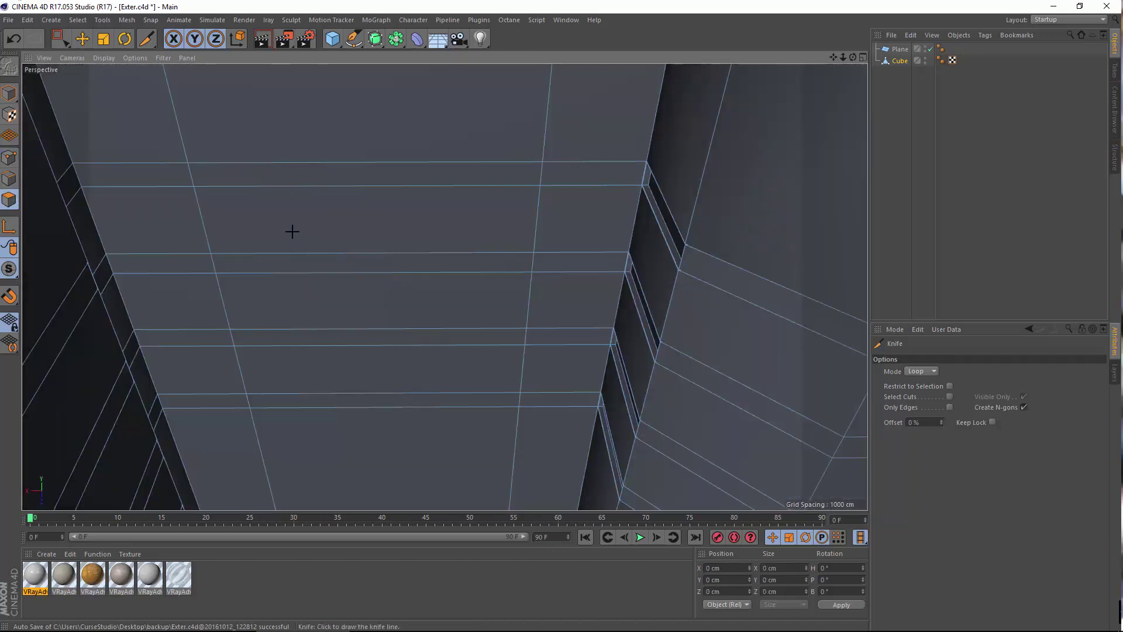
pyautogui.click(83, 39)
pyautogui.click(279, 240)
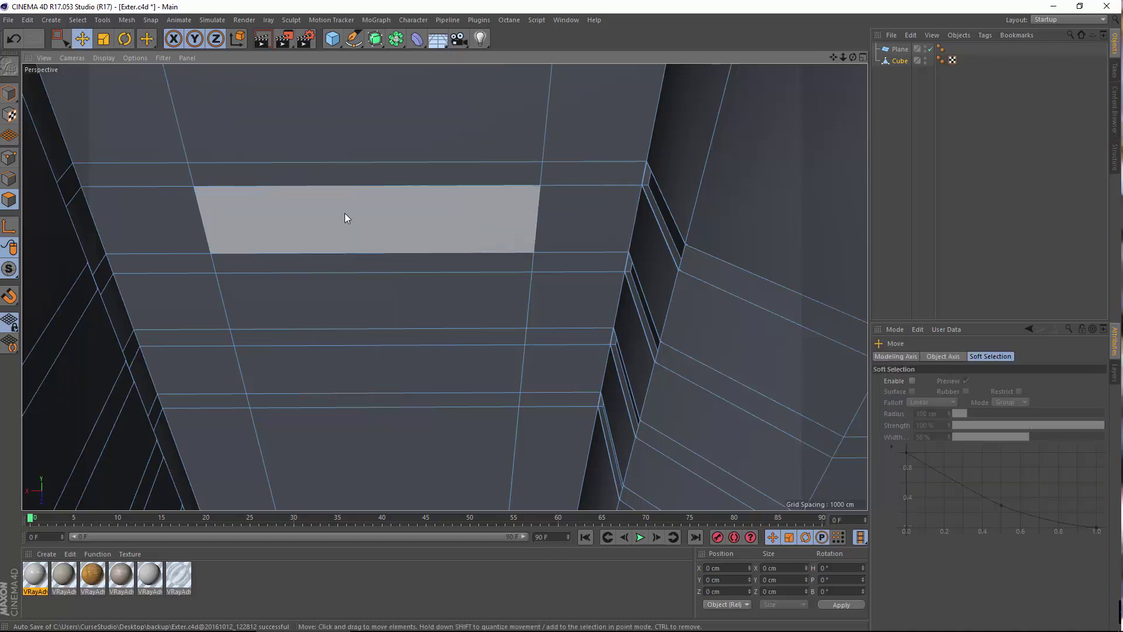
pyautogui.click(387, 225)
pyautogui.keyDown('alt'); pyautogui.moveTo(378, 221); pyautogui.dragTo(403, 240); pyautogui.keyUp('alt')
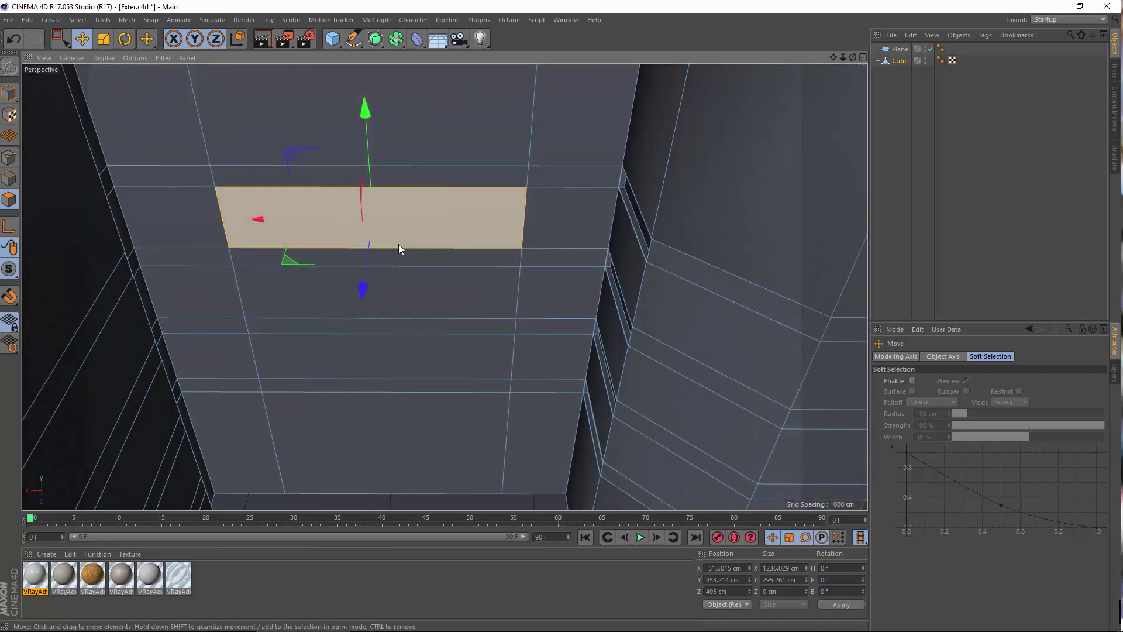
# Examine the stitched back wall and the inside of the hollow wall, switching to point editing.
pyautogui.keyDown('alt'); pyautogui.moveTo(346, 252); pyautogui.dragTo(350, 220); pyautogui.keyUp('alt')
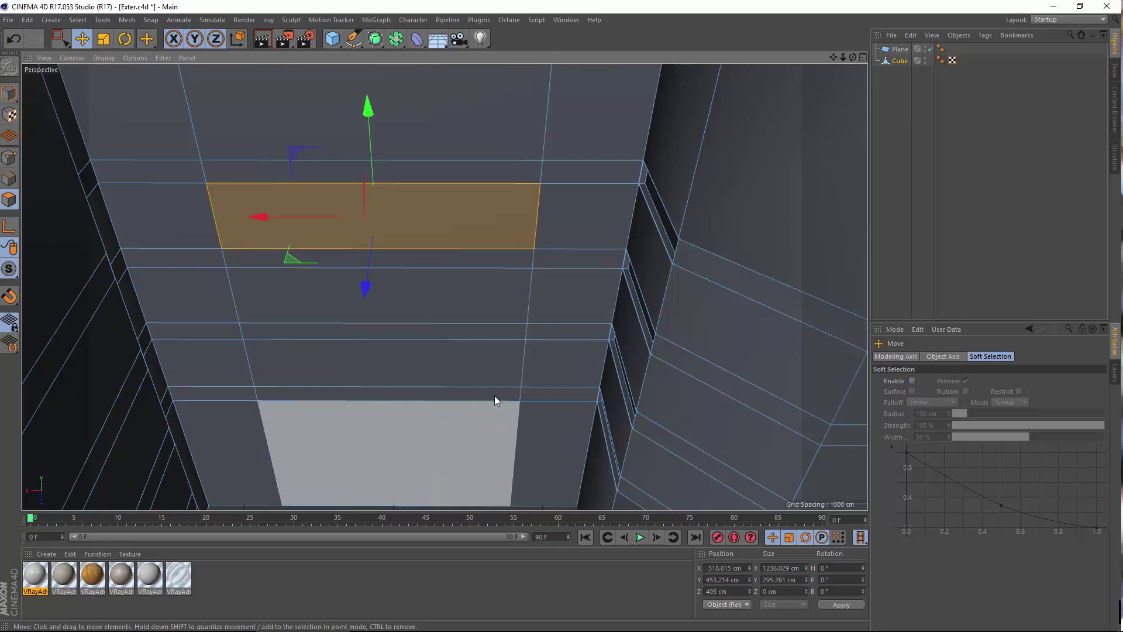
pyautogui.keyDown('alt'); pyautogui.moveTo(500, 402); pyautogui.dragTo(449, 322); pyautogui.keyUp('alt')
pyautogui.scroll(3, 459, 346)
pyautogui.keyDown('alt'); pyautogui.moveTo(435, 389); pyautogui.dragTo(424, 358); pyautogui.keyUp('alt')
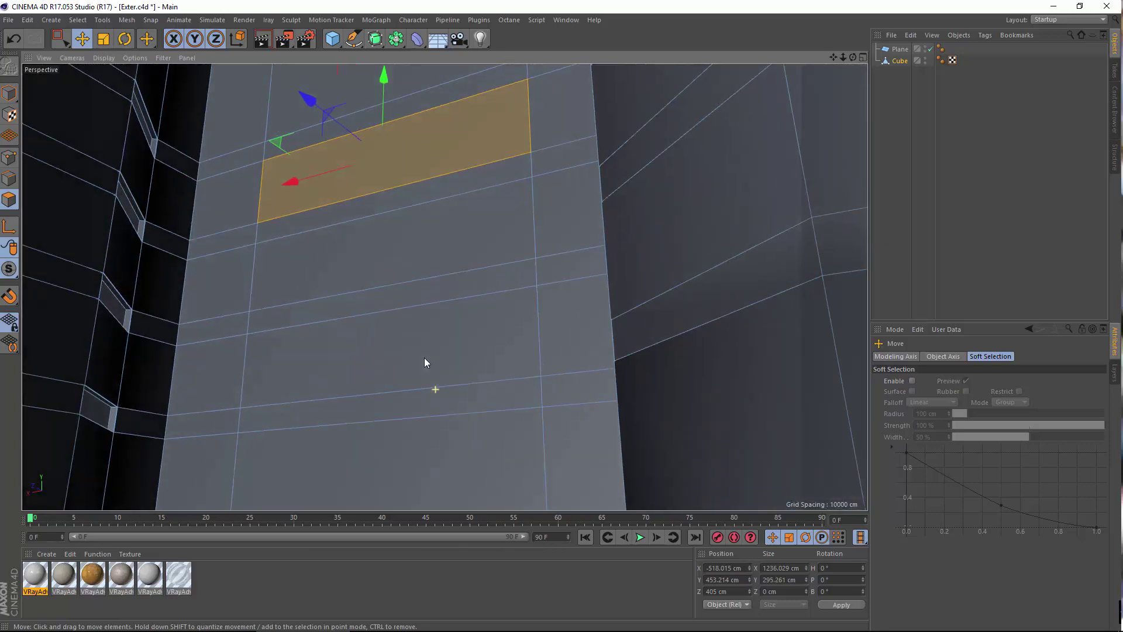
pyautogui.keyDown('alt'); pyautogui.moveTo(447, 320); pyautogui.dragTo(417, 344, button='middle'); pyautogui.keyUp('alt')
pyautogui.keyDown('alt'); pyautogui.moveTo(335, 282); pyautogui.dragTo(272, 233); pyautogui.keyUp('alt')
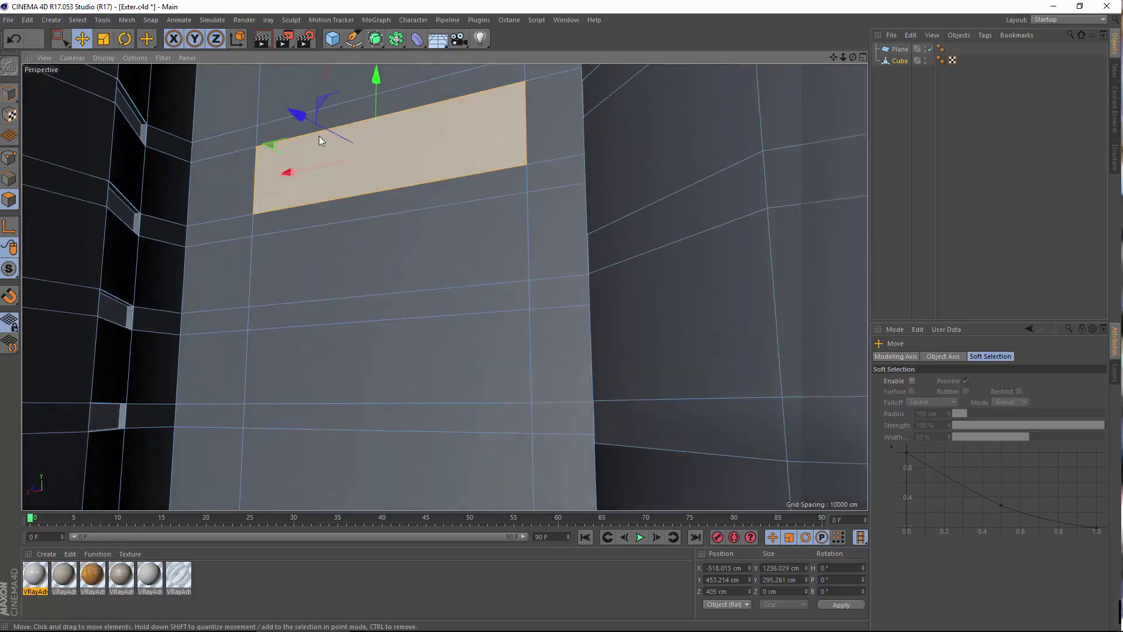
pyautogui.keyDown('alt'); pyautogui.moveTo(329, 134); pyautogui.dragTo(337, 131, button='right'); pyautogui.keyUp('alt')
pyautogui.moveTo(239, 211)
pyautogui.keyDown('alt'); pyautogui.mouseDown(button='right')
pyautogui.moveTo(233, 250)
pyautogui.moveTo(213, 181)
pyautogui.moveTo(201, 196)
pyautogui.mouseUp(button='right'); pyautogui.keyUp('alt')
pyautogui.keyDown('alt'); pyautogui.moveTo(221, 243); pyautogui.dragTo(138, 294); pyautogui.keyUp('alt')
pyautogui.keyDown('alt'); pyautogui.moveTo(200, 274); pyautogui.dragTo(220, 251, button='middle'); pyautogui.keyUp('alt')
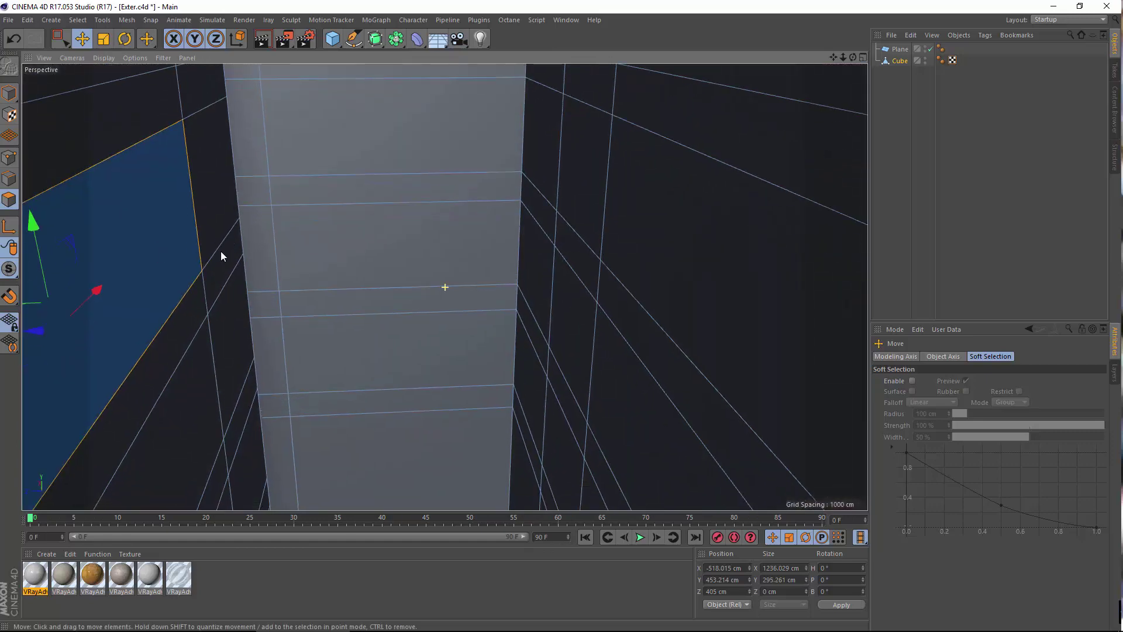
pyautogui.keyDown('alt'); pyautogui.moveTo(286, 244); pyautogui.dragTo(150, 290, button='right'); pyautogui.keyUp('alt')
pyautogui.keyDown('alt'); pyautogui.moveTo(150, 290); pyautogui.dragTo(166, 271, button='middle'); pyautogui.keyUp('alt')
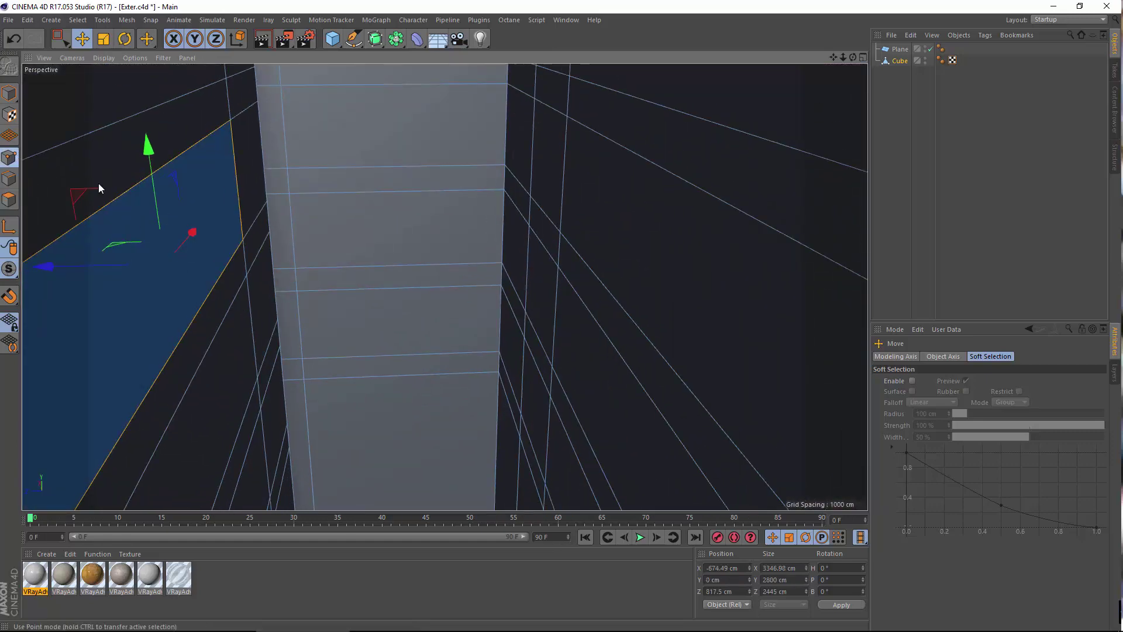
pyautogui.keyDown('alt'); pyautogui.moveTo(328, 240); pyautogui.dragTo(331, 203, button='right'); pyautogui.keyUp('alt')
pyautogui.keyDown('alt'); pyautogui.moveTo(159, 290); pyautogui.dragTo(308, 278); pyautogui.keyUp('alt')
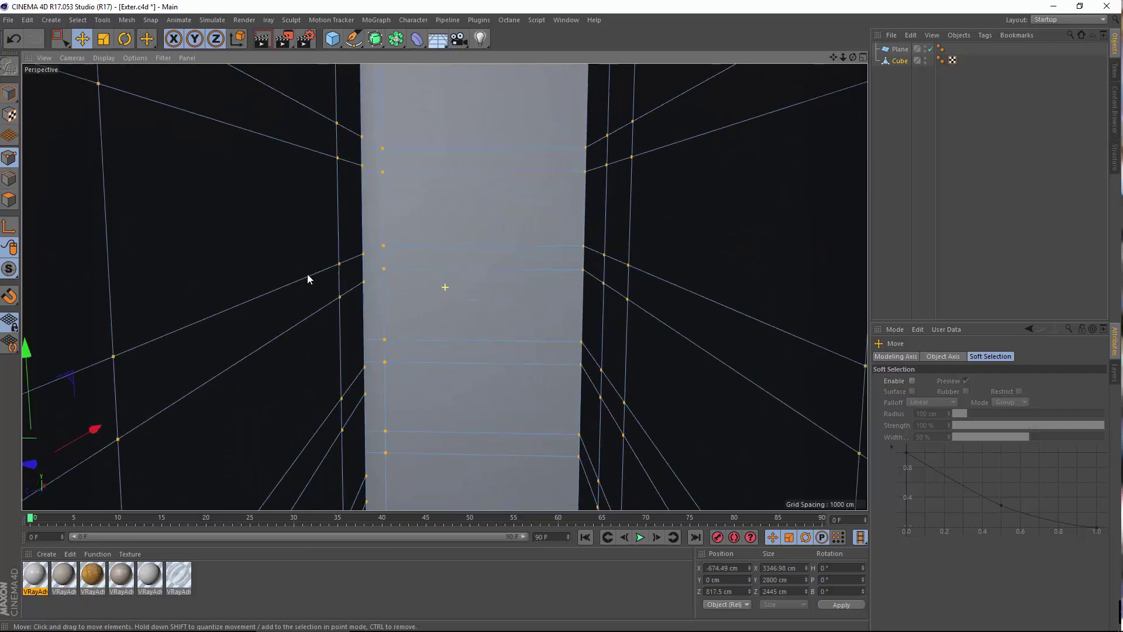
# Try to bridge mesh points inside the hollow wall and undo the attempt.
pyautogui.rightClick(319, 244)
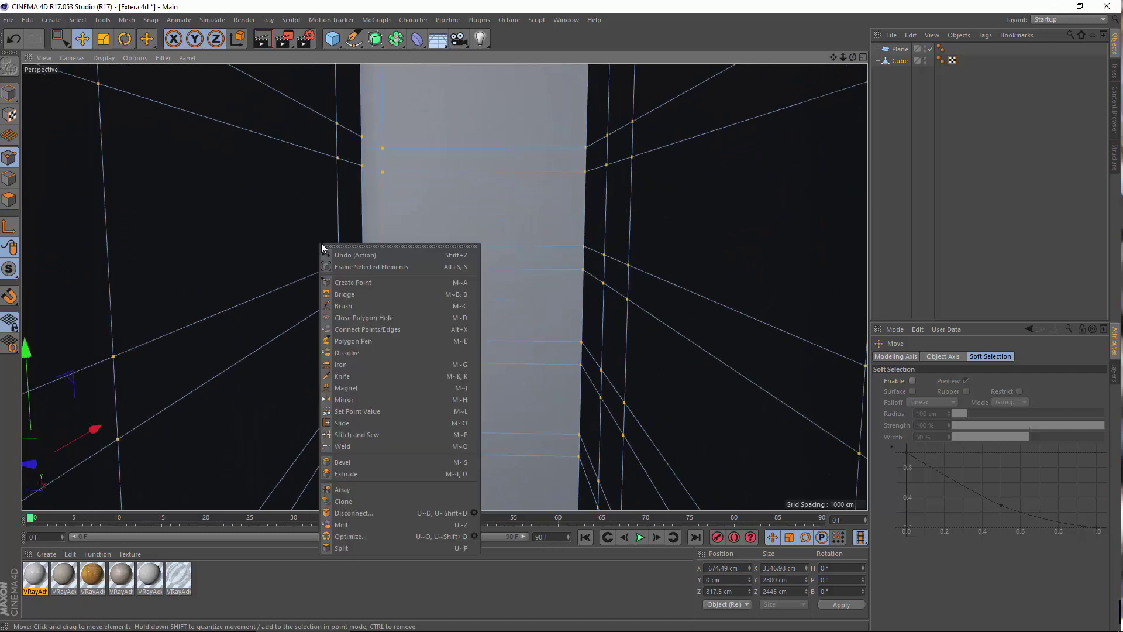
pyautogui.click(341, 295)
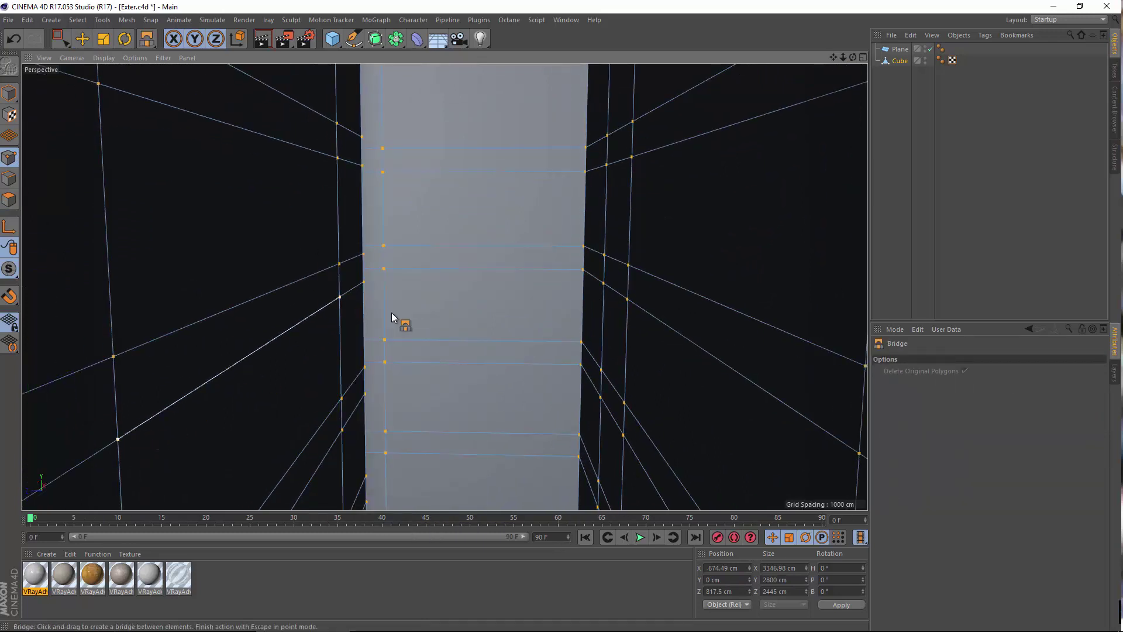
pyautogui.scroll(5, 608, 351)
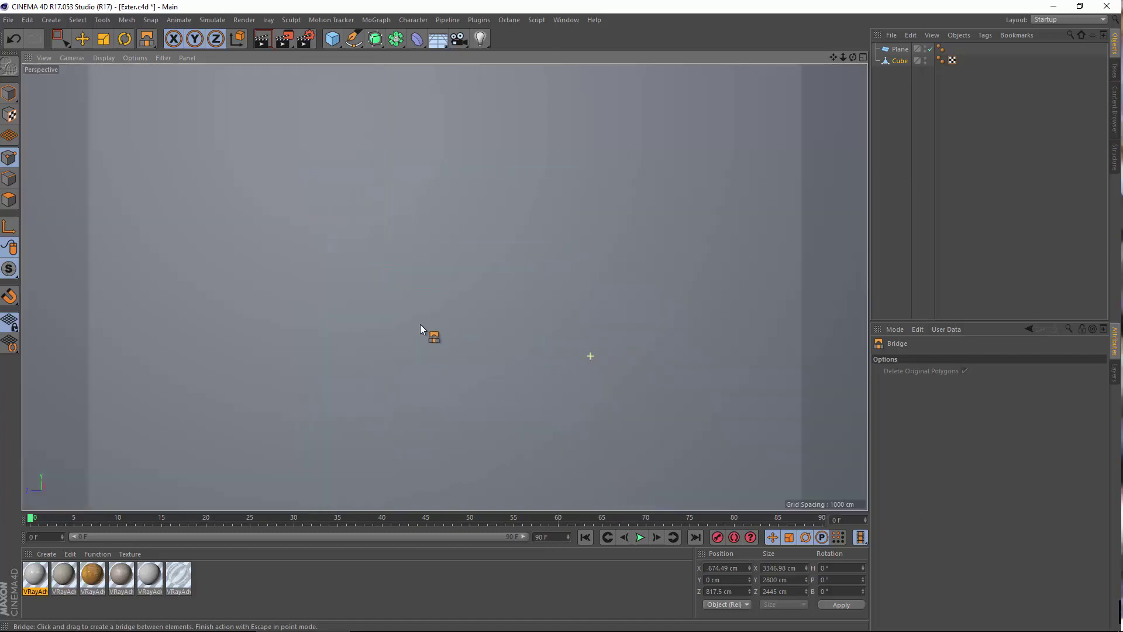
pyautogui.keyDown('alt'); pyautogui.moveTo(243, 265); pyautogui.dragTo(49, 295); pyautogui.keyUp('alt')
pyautogui.scroll(-3, 59, 194)
pyautogui.scroll(-3, 359, 283)
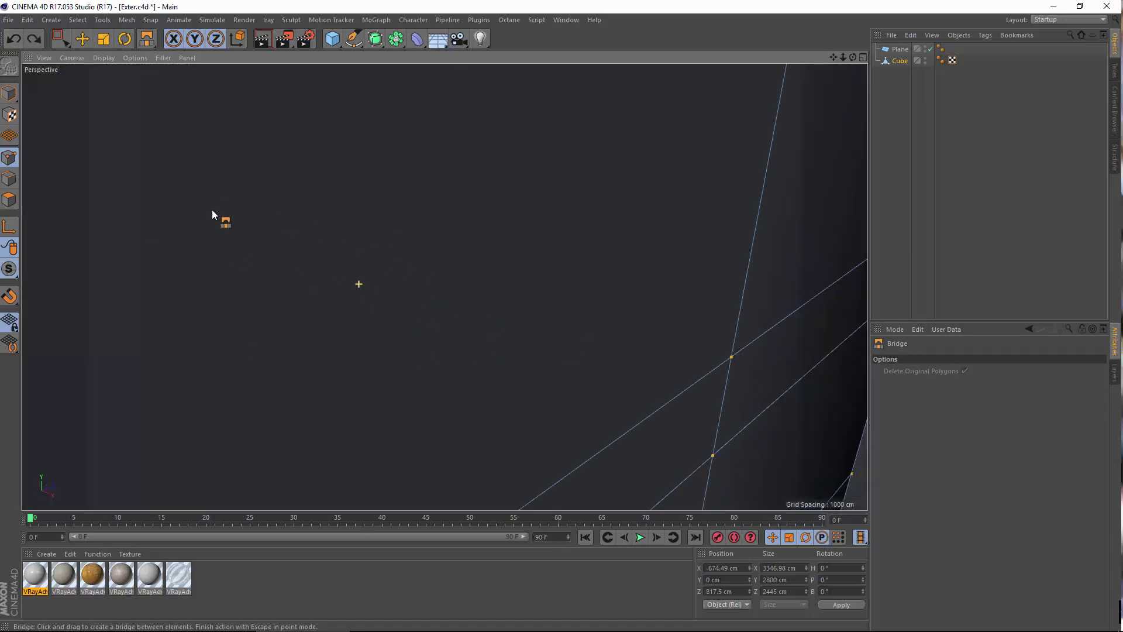
pyautogui.scroll(-4, 507, 229)
pyautogui.scroll(-3, 511, 148)
pyautogui.scroll(-3, 402, 118)
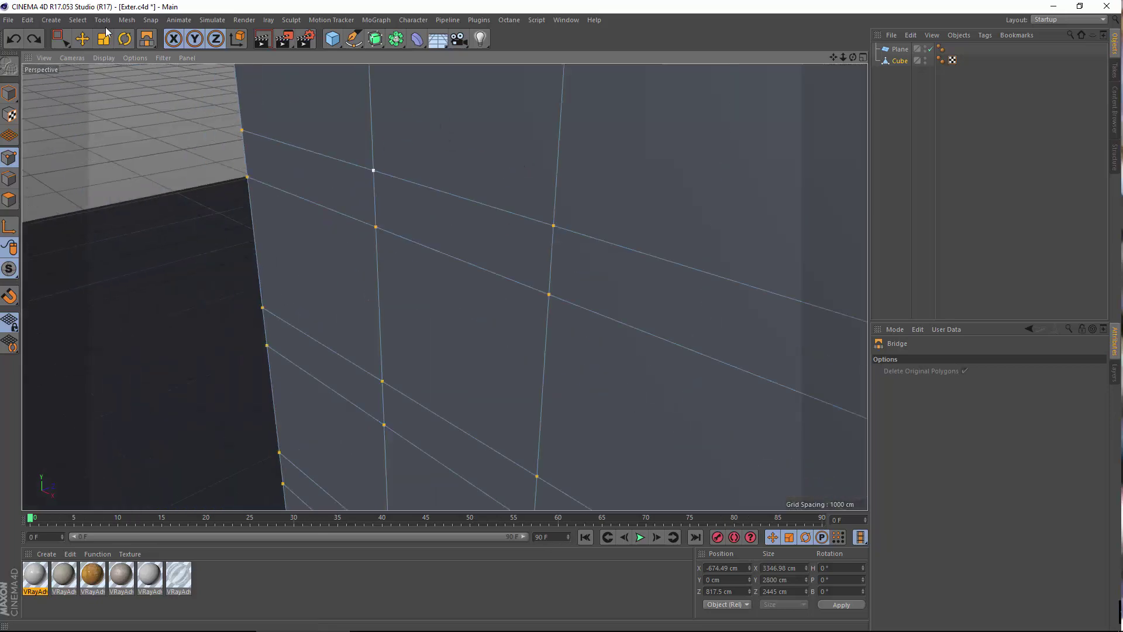
# Turn on X-Ray display for the viewport and bring the whole wall structure into view.
pyautogui.click(136, 60)
pyautogui.click(157, 250)
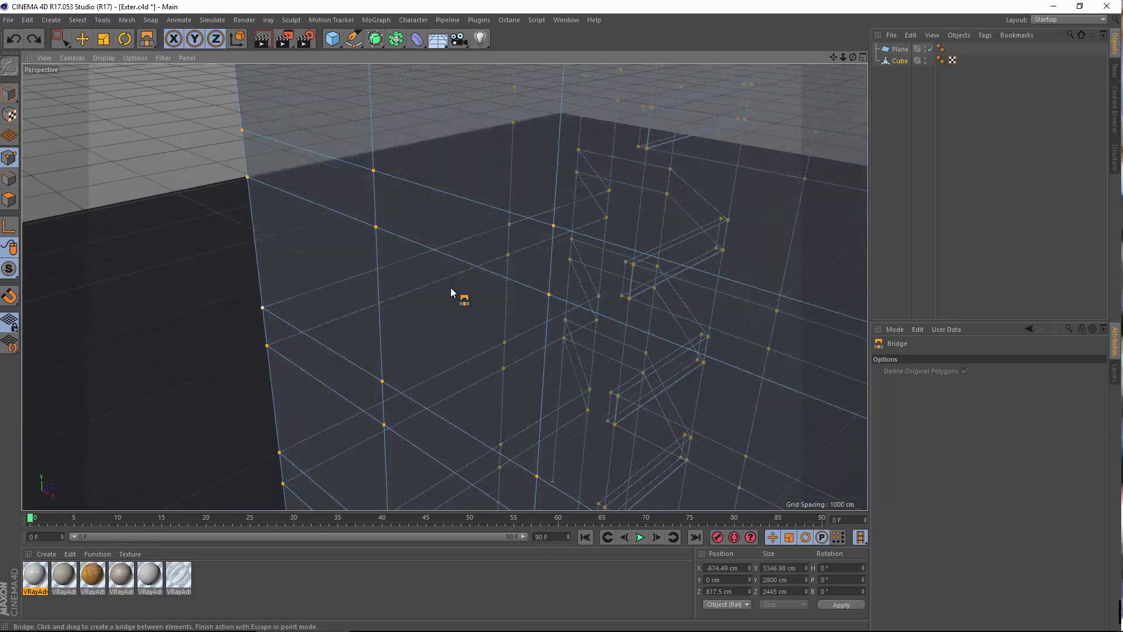
pyautogui.keyDown('alt'); pyautogui.moveTo(451, 293); pyautogui.dragTo(551, 174); pyautogui.keyUp('alt')
pyautogui.keyDown('alt'); pyautogui.moveTo(551, 174); pyautogui.dragTo(524, 244, button='middle'); pyautogui.keyUp('alt')
pyautogui.keyDown('alt'); pyautogui.moveTo(500, 241); pyautogui.dragTo(459, 353); pyautogui.keyUp('alt')
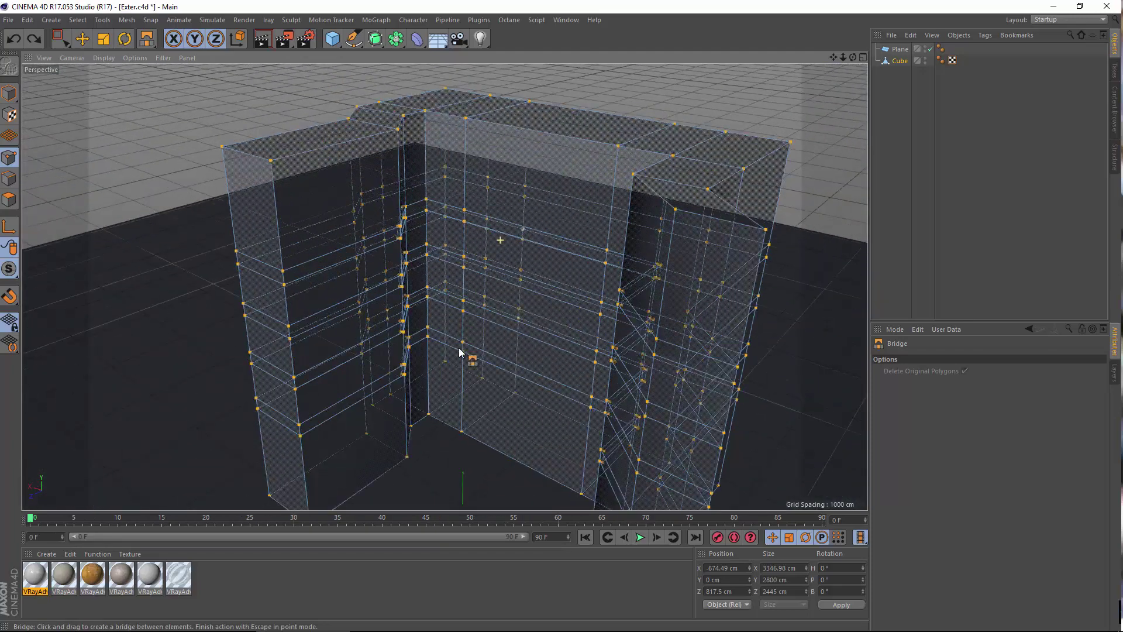
# Examine the lower corners and underside of the wall structure in X-Ray display, with the Move tool active.
pyautogui.scroll(5, 467, 371)
pyautogui.keyDown('alt'); pyautogui.moveTo(517, 412); pyautogui.dragTo(599, 409); pyautogui.keyUp('alt')
pyautogui.keyDown('alt'); pyautogui.moveTo(444, 286); pyautogui.dragTo(585, 327); pyautogui.keyUp('alt')
pyautogui.keyDown('alt'); pyautogui.moveTo(585, 328); pyautogui.dragTo(471, 293, button='middle'); pyautogui.keyUp('alt')
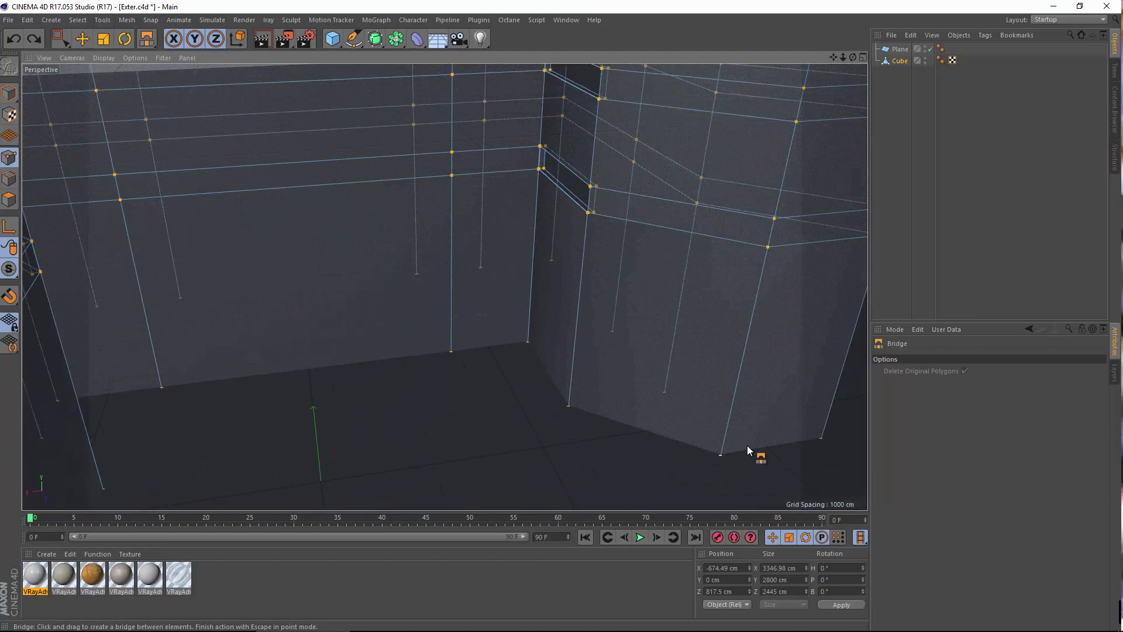
pyautogui.scroll(-3, 748, 446)
pyautogui.keyDown('alt'); pyautogui.moveTo(533, 339); pyautogui.dragTo(478, 367); pyautogui.keyUp('alt')
pyautogui.moveTo(434, 341)
pyautogui.keyDown('alt'); pyautogui.mouseDown()
pyautogui.moveTo(438, 328)
pyautogui.moveTo(371, 342)
pyautogui.moveTo(396, 345)
pyautogui.moveTo(327, 372)
pyautogui.moveTo(384, 358)
pyautogui.moveTo(697, 366)
pyautogui.moveTo(636, 363)
pyautogui.moveTo(595, 393)
pyautogui.moveTo(609, 409)
pyautogui.moveTo(602, 401)
pyautogui.moveTo(707, 363)
pyautogui.moveTo(585, 358)
pyautogui.moveTo(574, 388)
pyautogui.moveTo(561, 354)
pyautogui.moveTo(450, 332)
pyautogui.moveTo(468, 376)
pyautogui.moveTo(469, 446)
pyautogui.moveTo(486, 152)
pyautogui.moveTo(482, 324)
pyautogui.moveTo(451, 276)
pyautogui.mouseUp(); pyautogui.keyUp('alt')
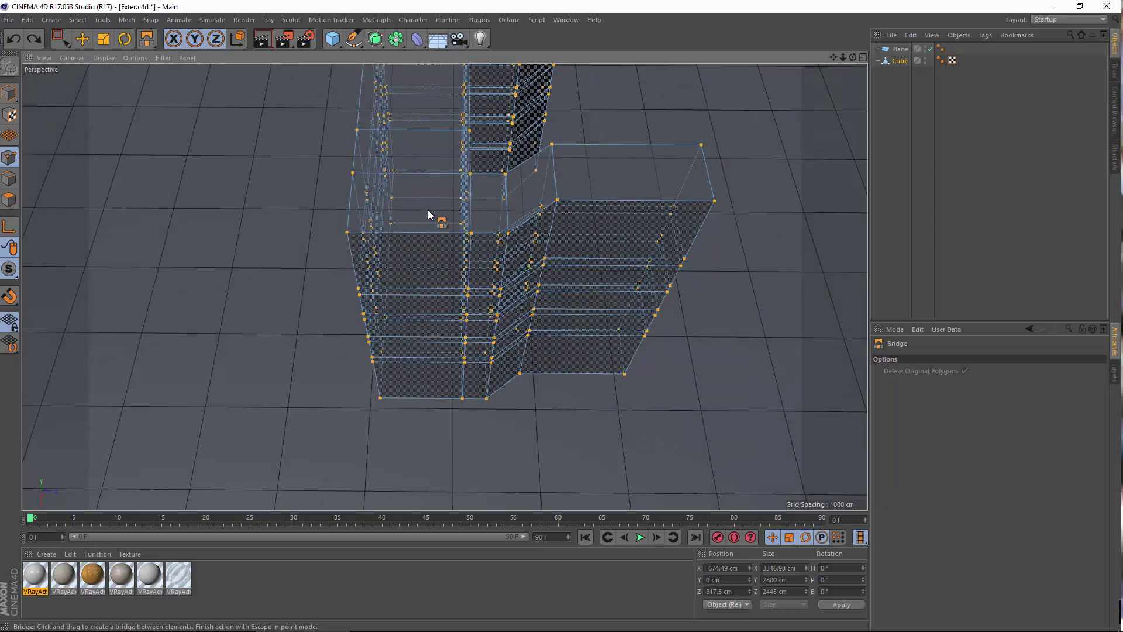
pyautogui.click(84, 39)
pyautogui.scroll(2, 416, 316)
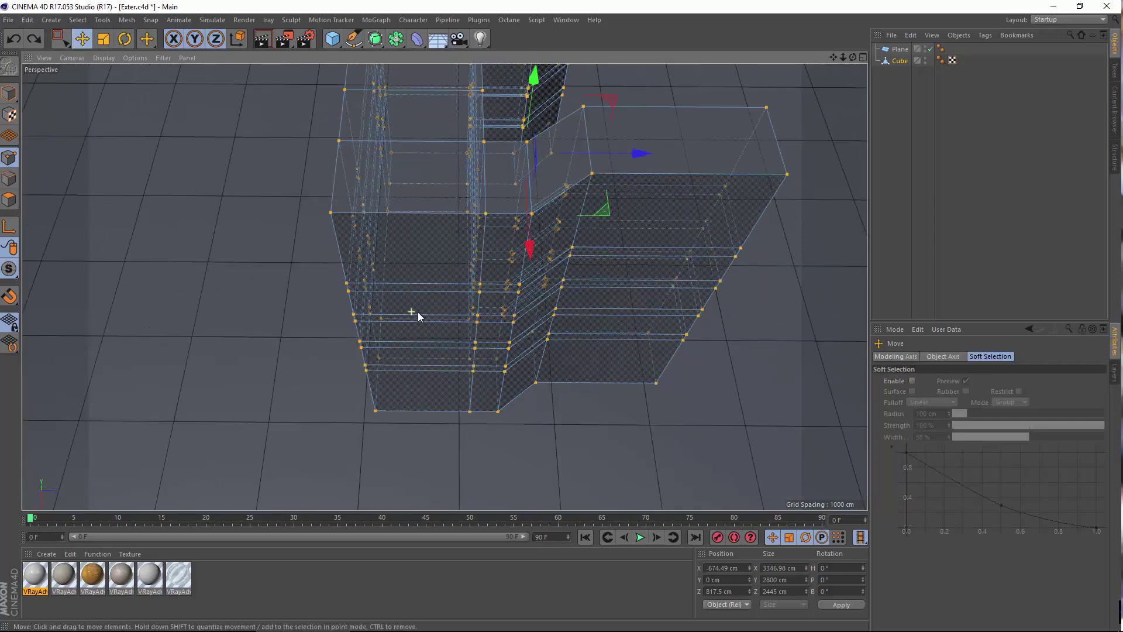
pyautogui.keyDown('alt'); pyautogui.moveTo(494, 266); pyautogui.dragTo(585, 132); pyautogui.keyUp('alt')
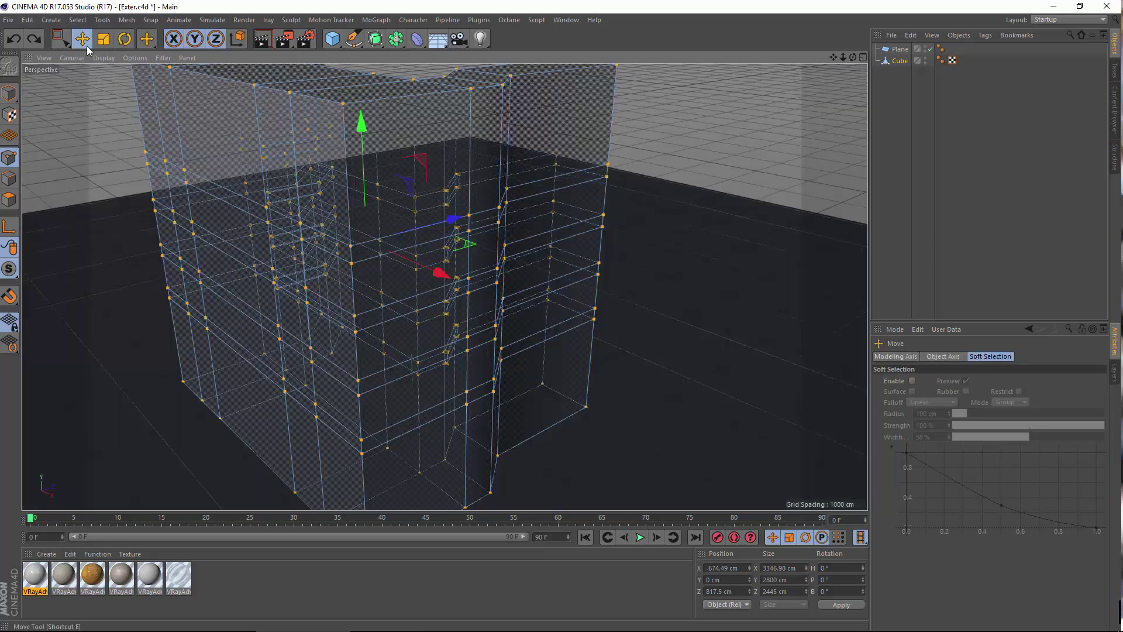
# Turn off X-Ray display and disable the Plane object so the underside of the walls can be reached.
pyautogui.click(137, 58)
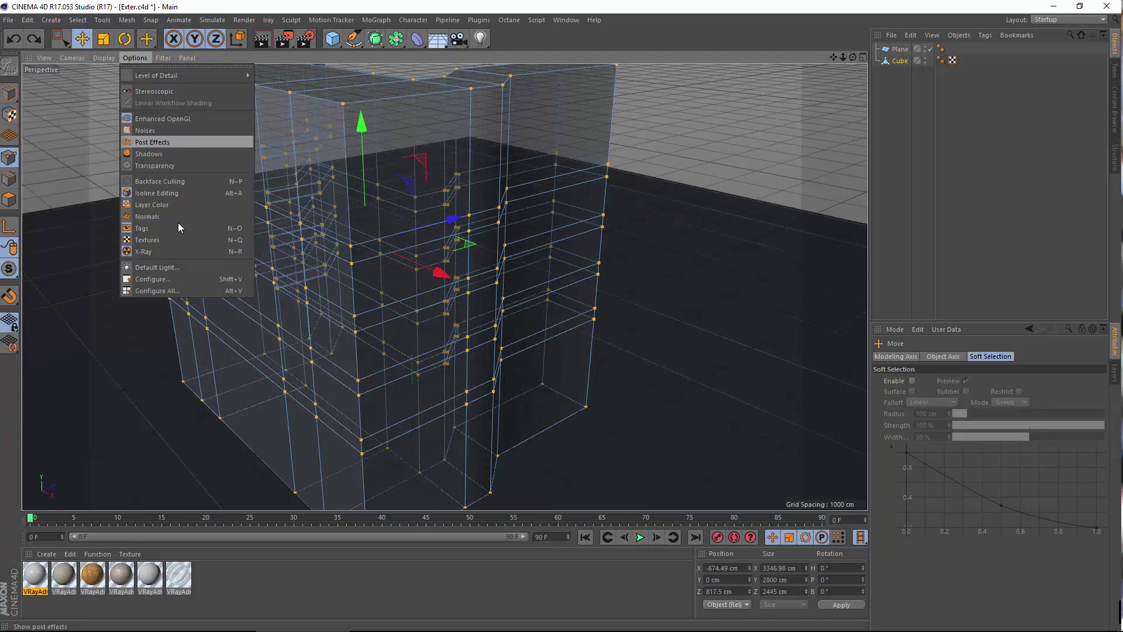
pyautogui.click(153, 254)
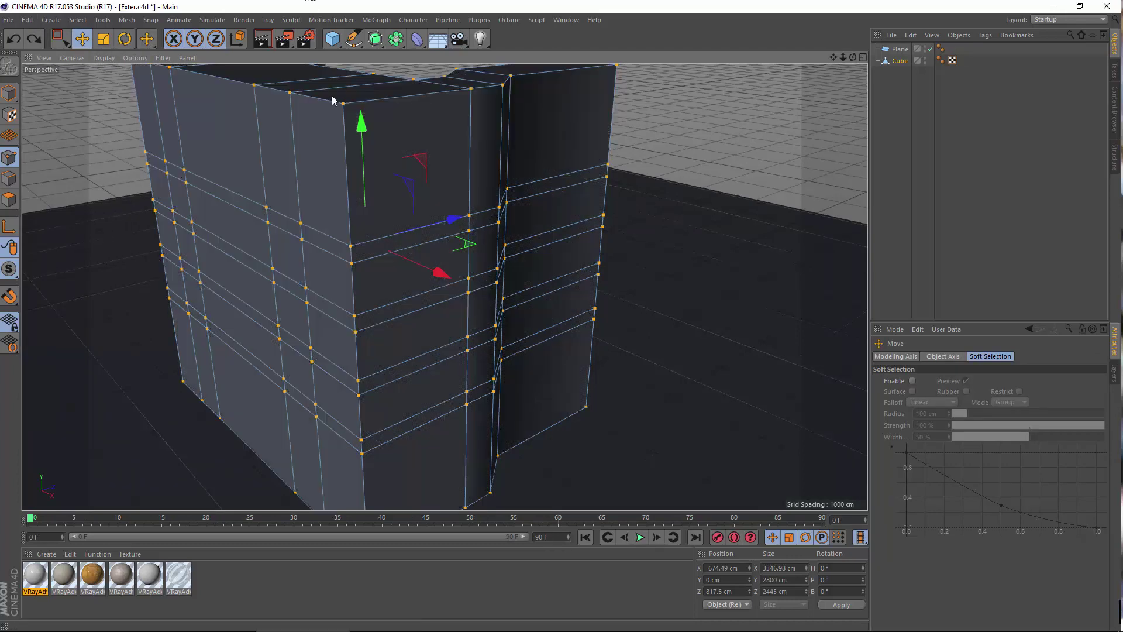
pyautogui.click(931, 51)
pyautogui.moveTo(256, 294)
pyautogui.keyDown('alt'); pyautogui.mouseDown()
pyautogui.moveTo(301, 386)
pyautogui.moveTo(275, 304)
pyautogui.mouseUp(); pyautogui.keyUp('alt')
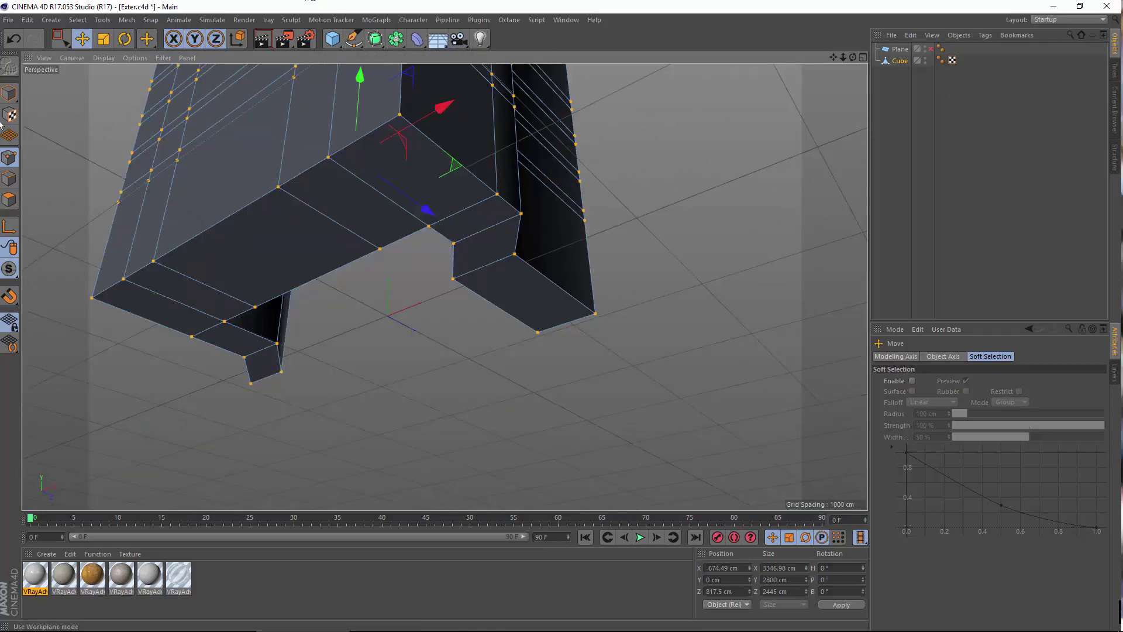
# Switch to polygon editing and select every bottom face of the wall structure, from one wing end to the other.
pyautogui.click(14, 204)
pyautogui.keyDown('alt'); pyautogui.moveTo(521, 321); pyautogui.dragTo(462, 307); pyautogui.keyUp('alt')
pyautogui.click(462, 307)
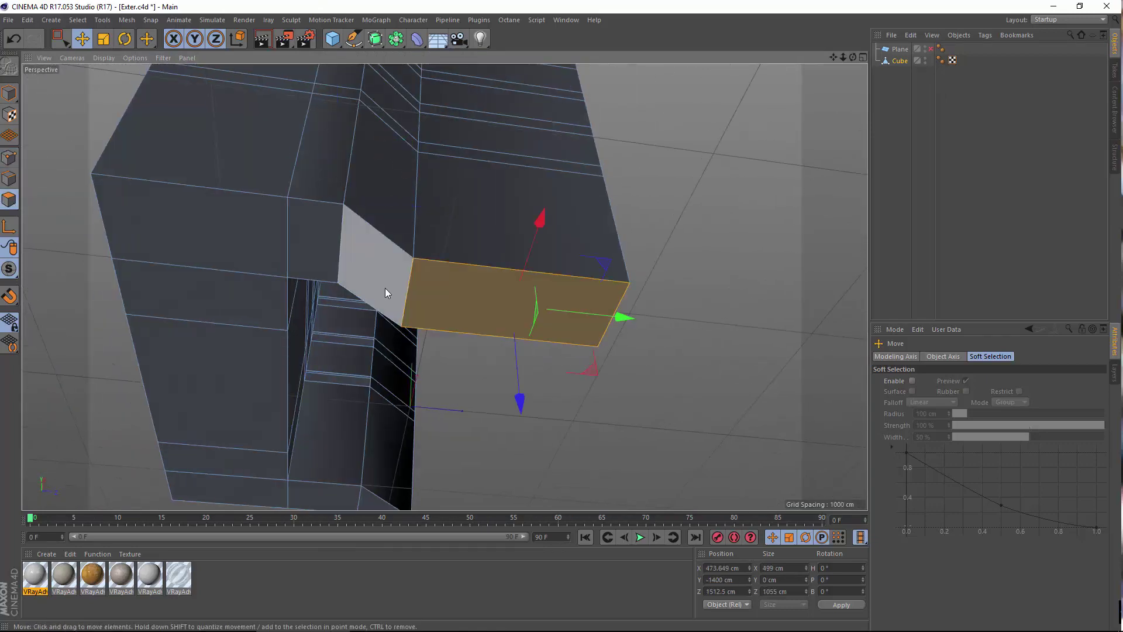
pyautogui.keyDown('shift'); pyautogui.click(385, 288); pyautogui.keyUp('shift')
pyautogui.keyDown('shift'); pyautogui.click(319, 262); pyautogui.keyUp('shift')
pyautogui.keyDown('shift'); pyautogui.click(230, 258); pyautogui.keyUp('shift')
pyautogui.keyDown('shift'); pyautogui.click(228, 298); pyautogui.keyUp('shift')
pyautogui.keyDown('shift'); pyautogui.click(220, 369); pyautogui.keyUp('shift')
pyautogui.keyDown('alt'); pyautogui.moveTo(221, 354); pyautogui.dragTo(218, 161, button='middle'); pyautogui.keyUp('alt')
pyautogui.keyDown('shift'); pyautogui.click(223, 284); pyautogui.keyUp('shift')
pyautogui.keyDown('shift'); pyautogui.click(234, 318); pyautogui.keyUp('shift')
pyautogui.keyDown('shift'); pyautogui.click(313, 324); pyautogui.keyUp('shift')
pyautogui.keyDown('shift'); pyautogui.click(377, 360); pyautogui.keyUp('shift')
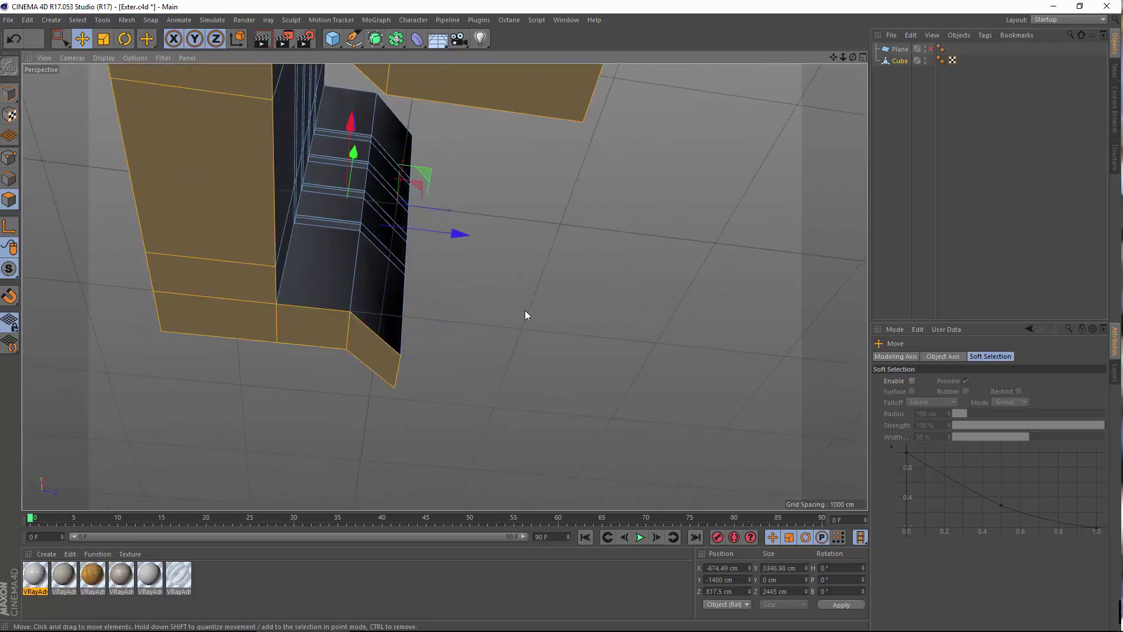
# Try to disconnect the selected bottom faces from the wall mesh and undo the attempt.
pyautogui.rightClick(533, 290)
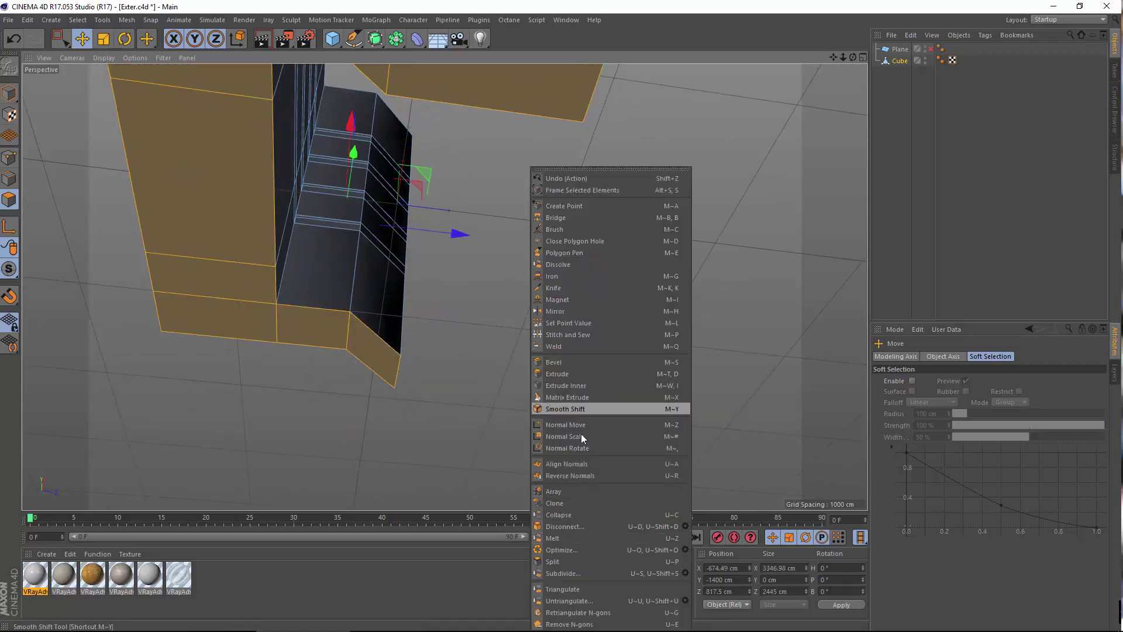
pyautogui.click(585, 525)
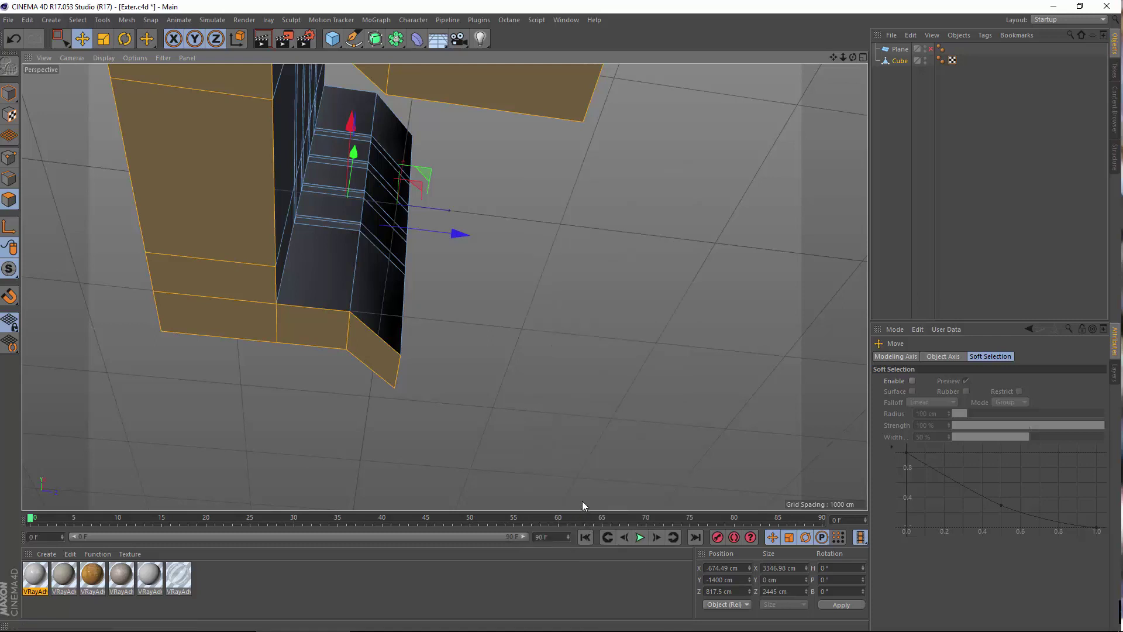
pyautogui.click(13, 39)
# Split the selected bottom faces into a separate object and select that new object.
pyautogui.rightClick(623, 169)
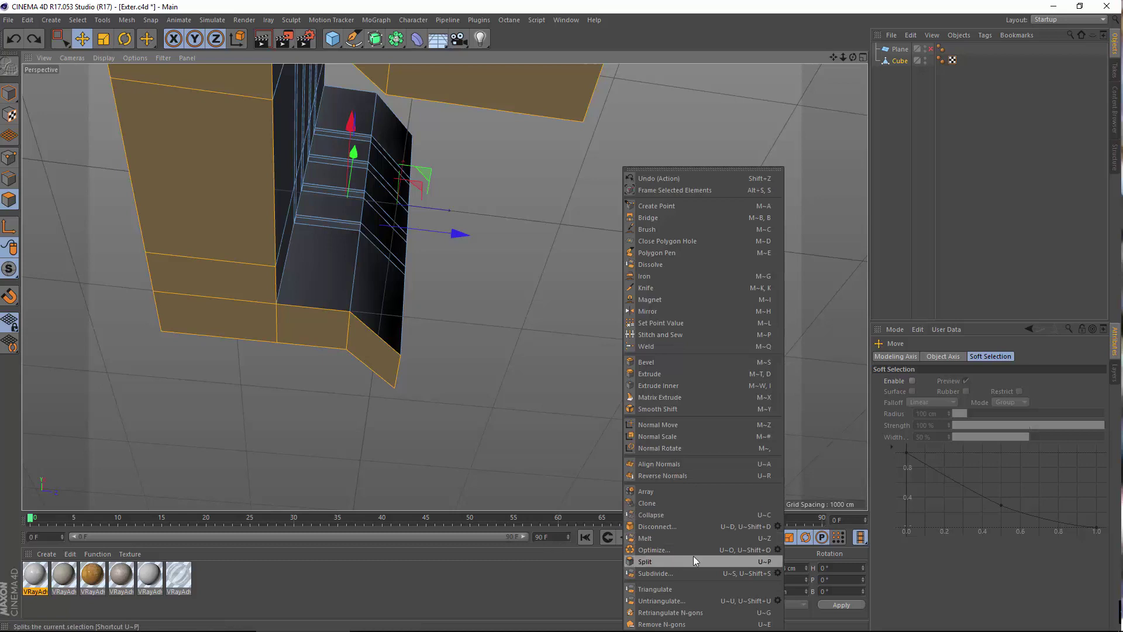
pyautogui.click(672, 562)
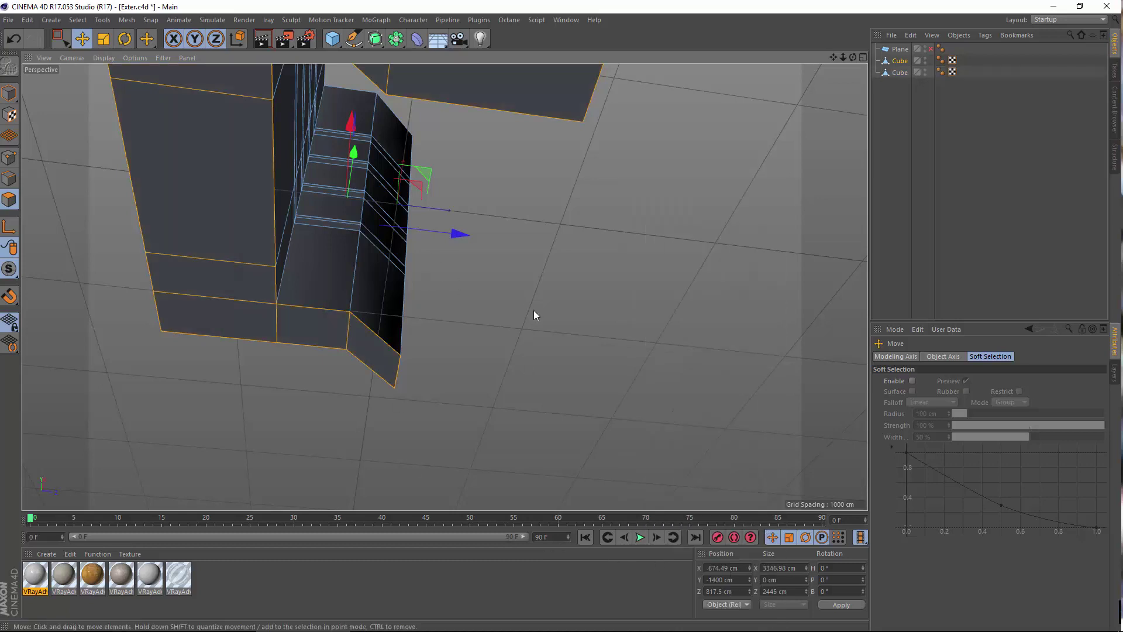
pyautogui.keyDown('alt'); pyautogui.moveTo(534, 311); pyautogui.dragTo(676, 341, button='middle'); pyautogui.keyUp('alt')
pyautogui.click(896, 72)
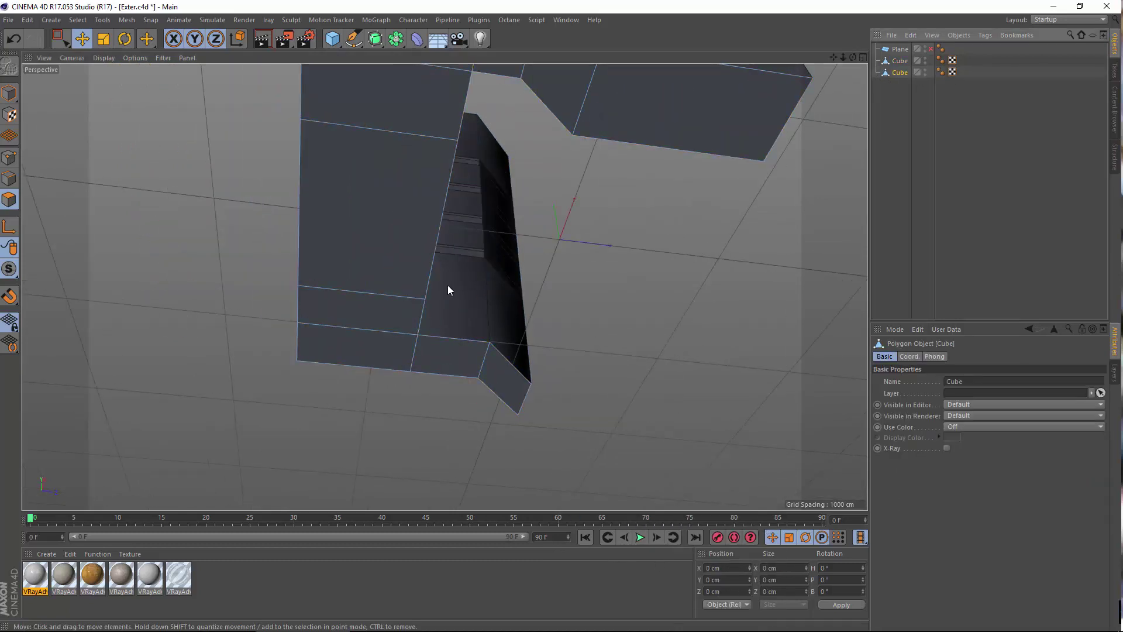
pyautogui.keyDown('alt'); pyautogui.moveTo(447, 286); pyautogui.dragTo(361, 320); pyautogui.keyUp('alt')
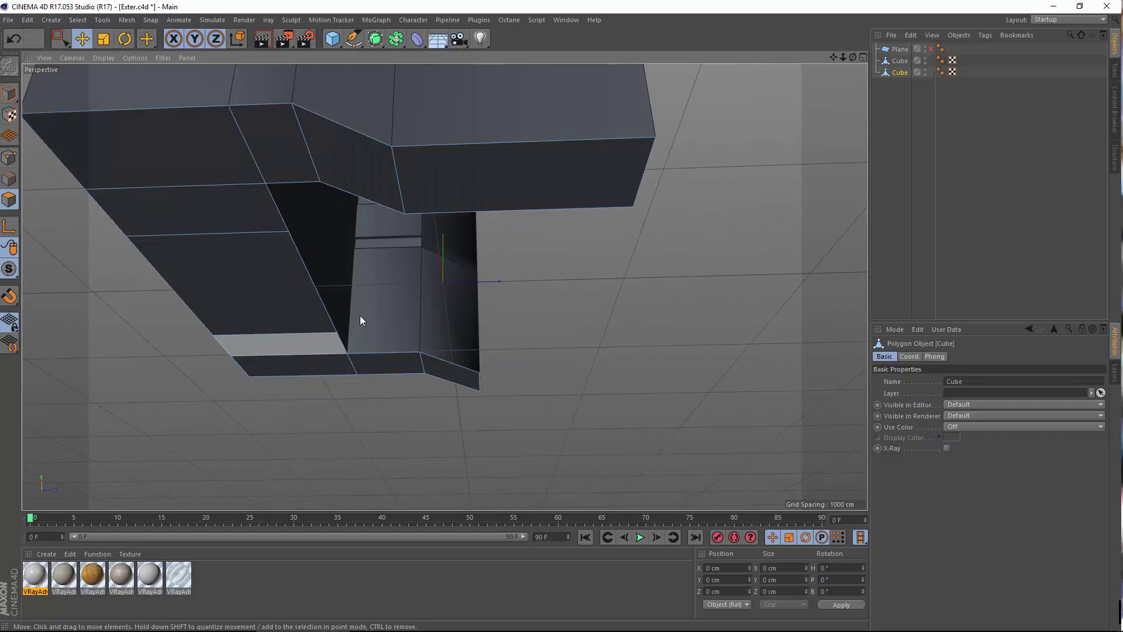
# Switch to model editing and move the split-off footprint straight down below the building, to about Y 102 cm.
pyautogui.click(8, 95)
pyautogui.scroll(-5, 394, 236)
pyautogui.keyDown('alt'); pyautogui.moveTo(395, 236); pyautogui.dragTo(282, 288); pyautogui.keyUp('alt')
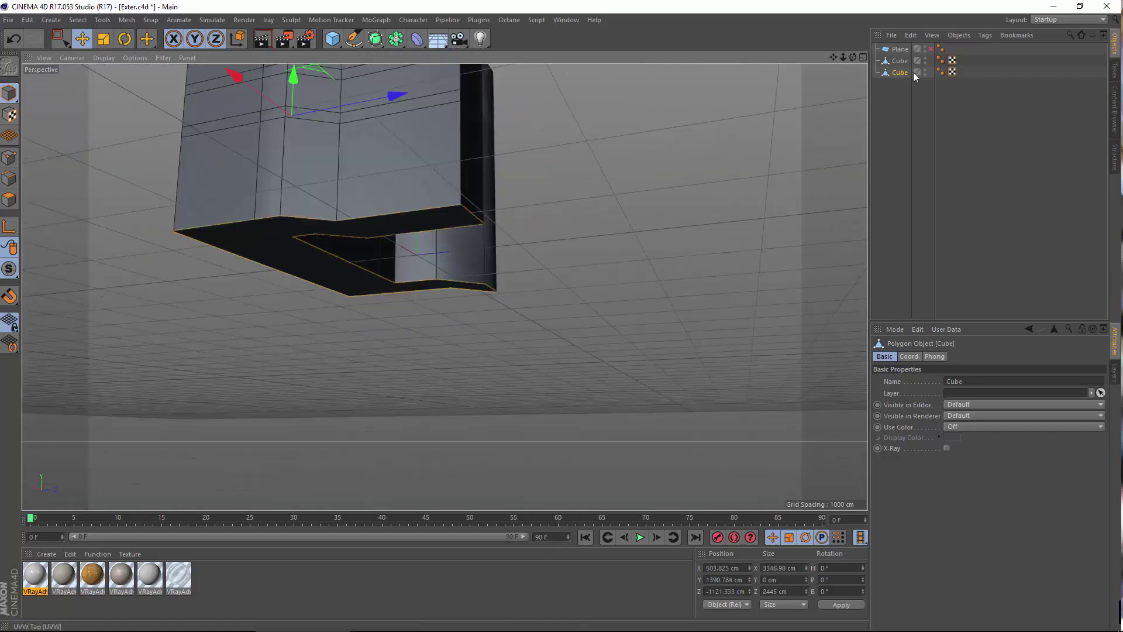
pyautogui.moveTo(295, 101); pyautogui.dragTo(308, 426)
pyautogui.keyDown('alt'); pyautogui.moveTo(308, 426); pyautogui.dragTo(313, 322, button='middle'); pyautogui.keyUp('alt')
# Extrude all polygons of the lowered footprint by 20 cm with Create Caps enabled.
pyautogui.click(8, 200)
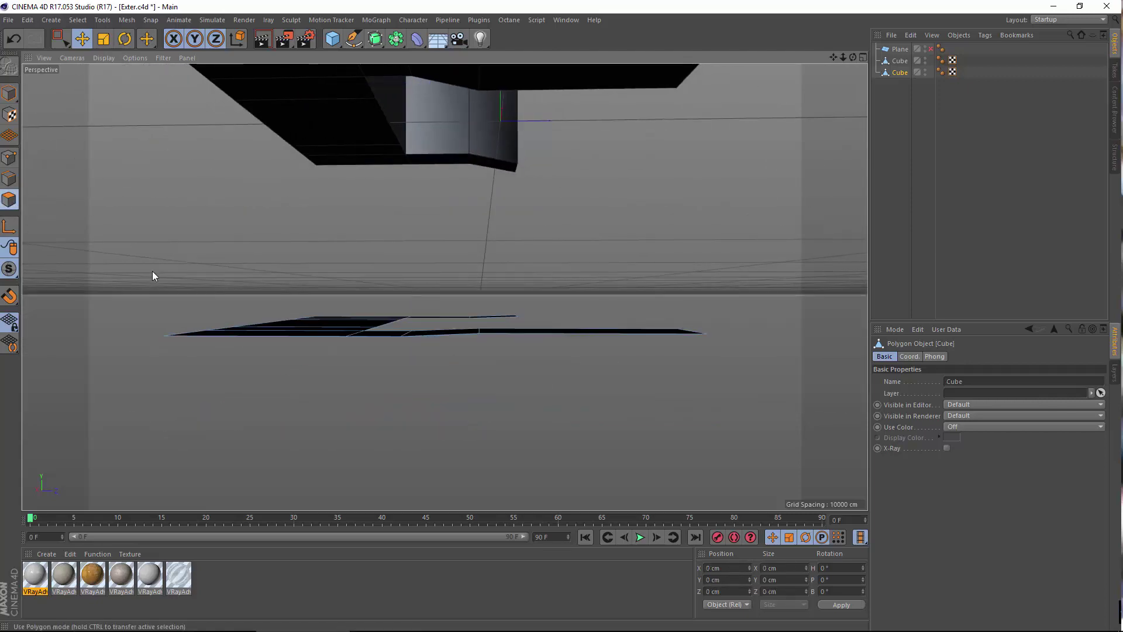
pyautogui.keyDown('alt'); pyautogui.moveTo(152, 275); pyautogui.dragTo(256, 346); pyautogui.keyUp('alt')
pyautogui.hotkey('ctrl', 'a')
pyautogui.rightClick(221, 283)
pyautogui.click(243, 417)
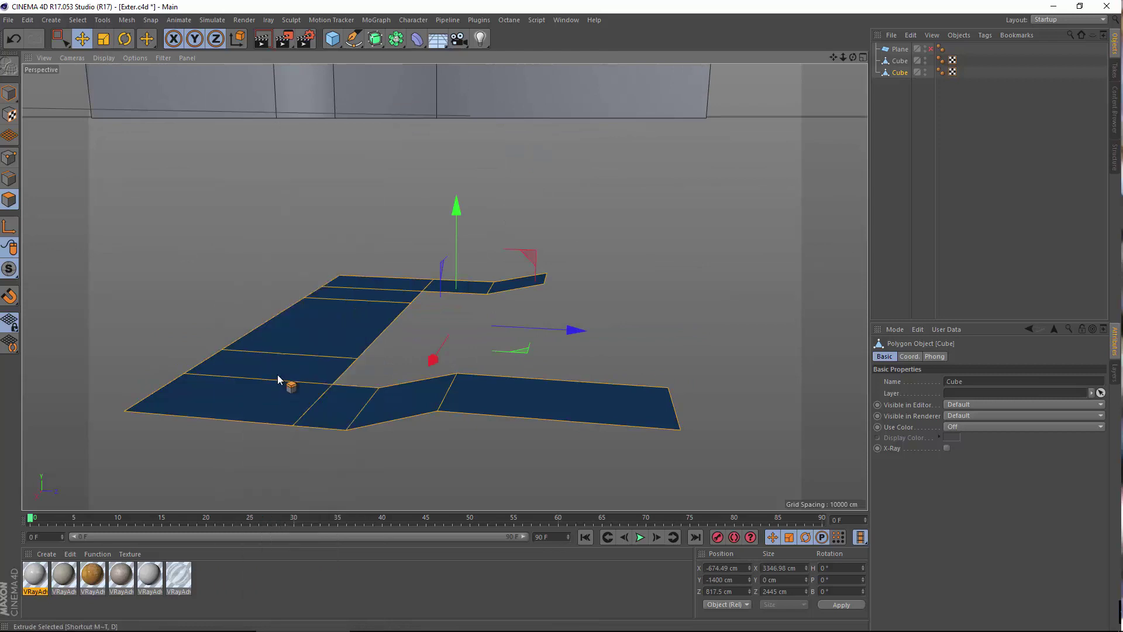
pyautogui.click(967, 393)
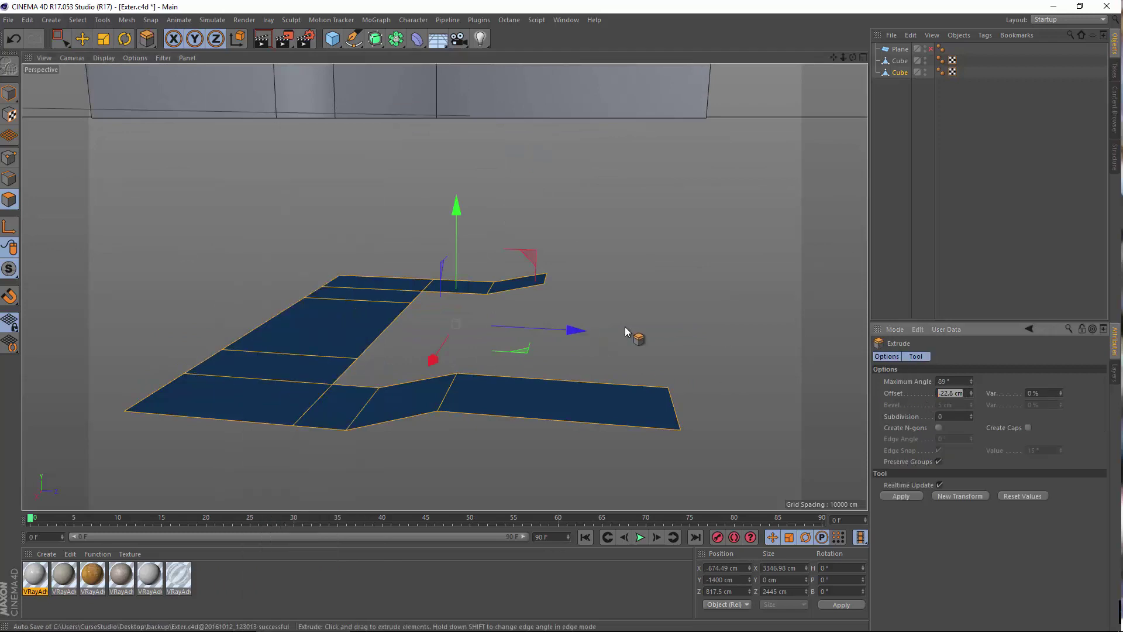
pyautogui.write('20')
pyautogui.press('Return')
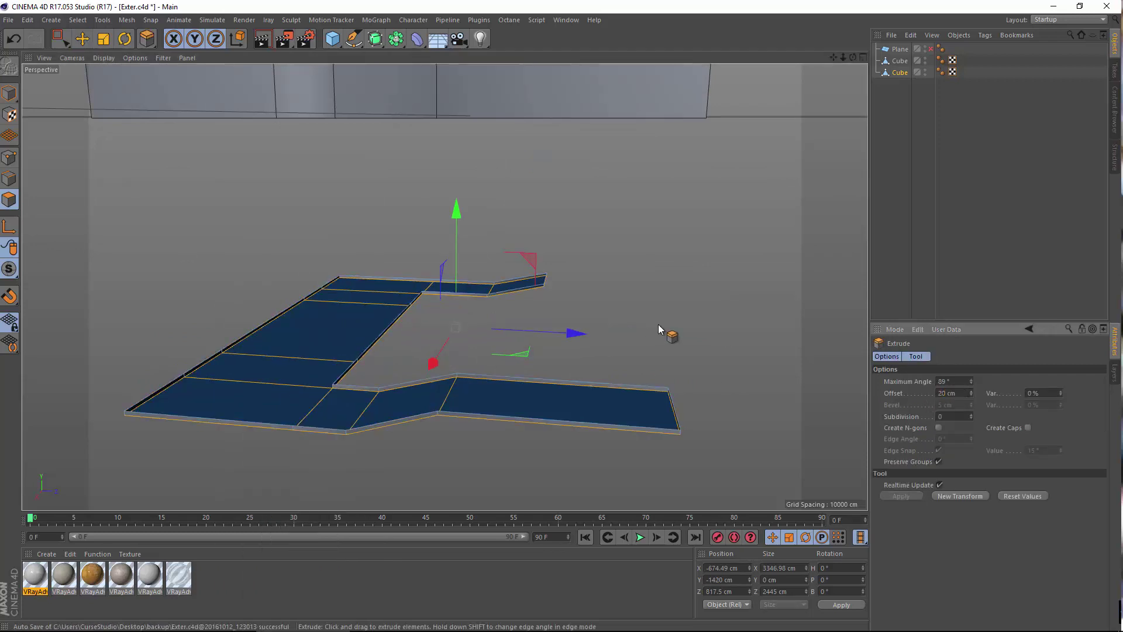
pyautogui.click(1028, 428)
# Select all polygons of the extruded slab and check its thickness and caps.
pyautogui.hotkey('ctrl', 'a')
pyautogui.keyDown('alt'); pyautogui.moveTo(321, 304); pyautogui.dragTo(234, 316); pyautogui.keyUp('alt')
pyautogui.keyDown('alt'); pyautogui.moveTo(363, 318); pyautogui.dragTo(374, 356, button='middle'); pyautogui.keyUp('alt')
pyautogui.keyDown('alt'); pyautogui.moveTo(484, 268); pyautogui.dragTo(328, 328, button='right'); pyautogui.keyUp('alt')
pyautogui.moveTo(197, 382)
pyautogui.keyDown('alt'); pyautogui.mouseDown()
pyautogui.moveTo(229, 391)
pyautogui.moveTo(340, 314)
pyautogui.moveTo(444, 300)
pyautogui.moveTo(145, 366)
pyautogui.mouseUp(); pyautogui.keyUp('alt')
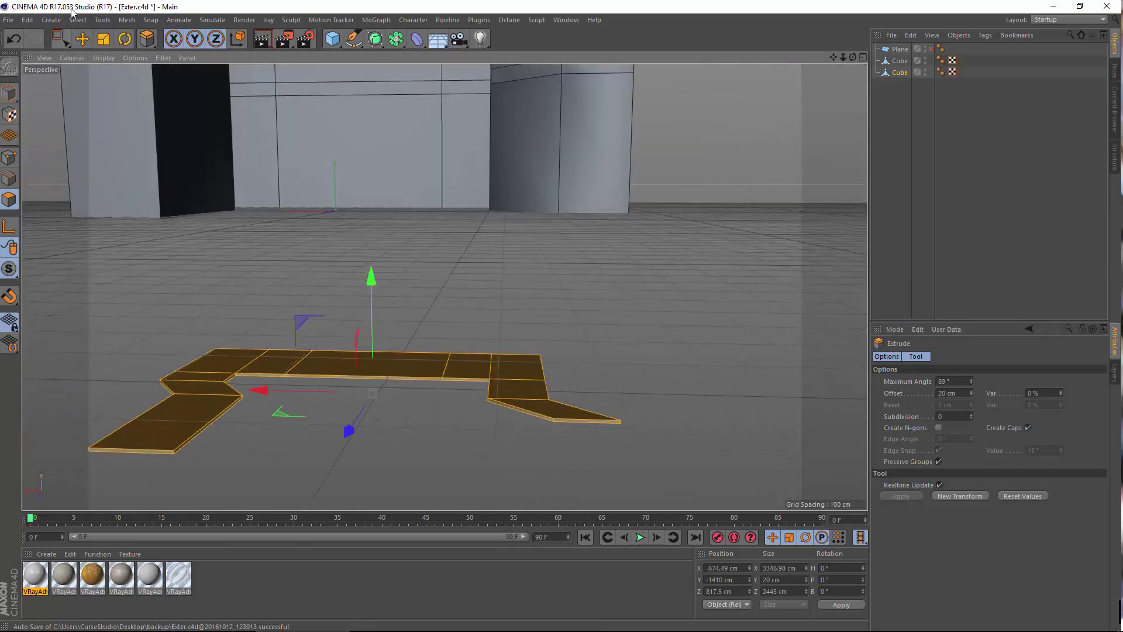
# Make the wall object active with the Move tool and select all of its polygons.
pyautogui.click(83, 39)
pyautogui.scroll(5, 393, 248)
pyautogui.click(903, 61)
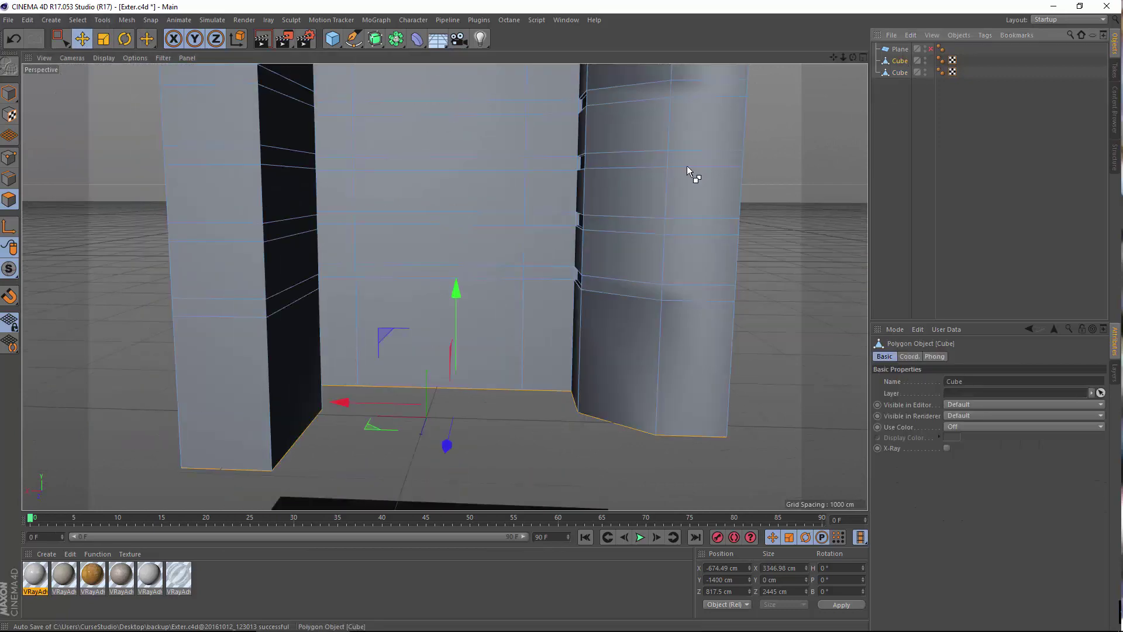
pyautogui.hotkey('ctrl', 'a')
pyautogui.keyDown('alt'); pyautogui.moveTo(477, 313); pyautogui.dragTo(421, 249); pyautogui.keyUp('alt')
pyautogui.keyDown('alt'); pyautogui.moveTo(377, 198); pyautogui.dragTo(414, 351); pyautogui.keyUp('alt')
# Return to model editing, select the floor slab below the building and duplicate it twice.
pyautogui.click(9, 95)
pyautogui.click(361, 297)
pyautogui.keyDown('alt'); pyautogui.moveTo(445, 287); pyautogui.dragTo(486, 289); pyautogui.keyUp('alt')
pyautogui.keyDown('alt'); pyautogui.moveTo(468, 226); pyautogui.dragTo(552, 291, button='middle'); pyautogui.keyUp('alt')
pyautogui.keyDown('alt'); pyautogui.moveTo(551, 291); pyautogui.dragTo(497, 287, button='right'); pyautogui.keyUp('alt')
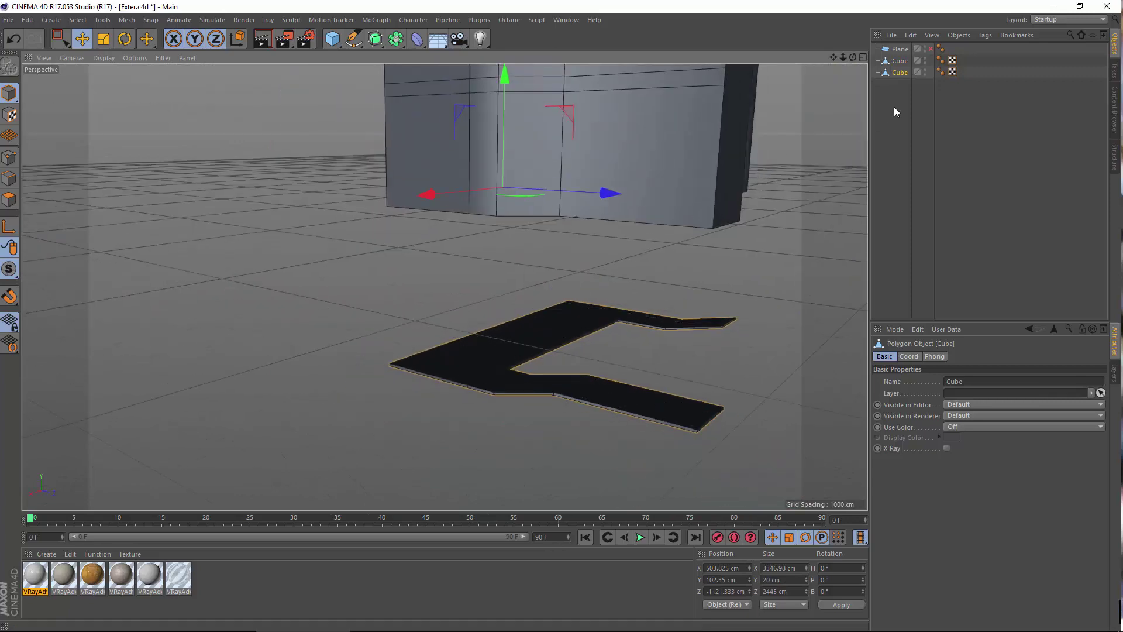
pyautogui.keyDown('ctrl'); pyautogui.moveTo(904, 72); pyautogui.dragTo(903, 101); pyautogui.keyUp('ctrl')
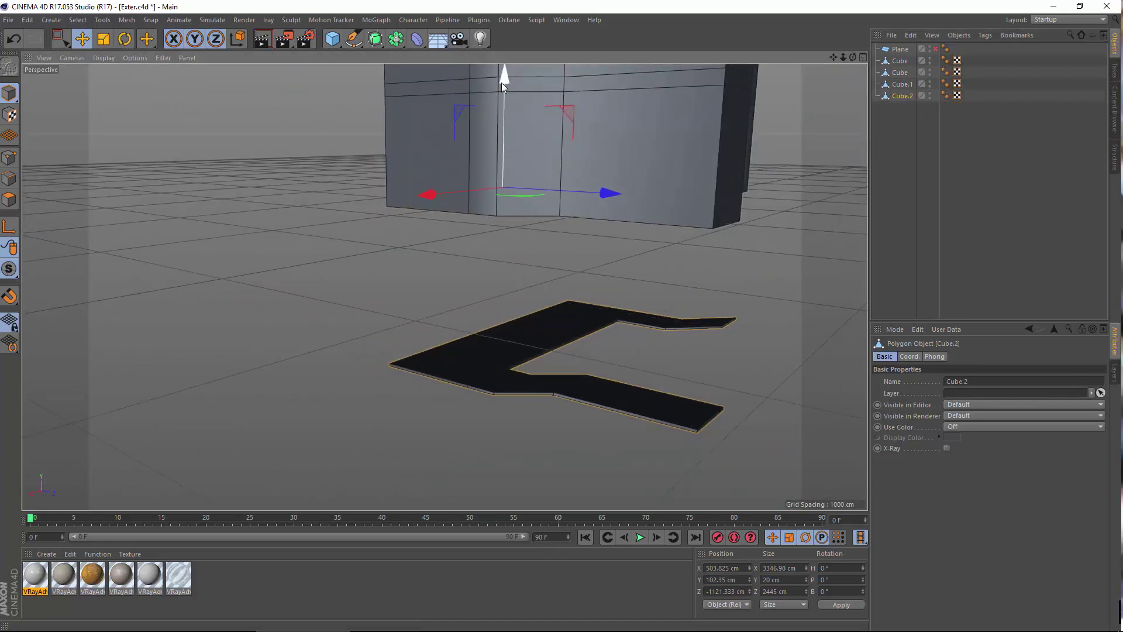
# Try to raise the slab copy Cube.2 inside the walls to about Y 2056 cm and undo the move.
pyautogui.moveTo(504, 79)
pyautogui.mouseDown()
pyautogui.moveTo(510, 165)
pyautogui.moveTo(508, 76)
pyautogui.mouseUp()
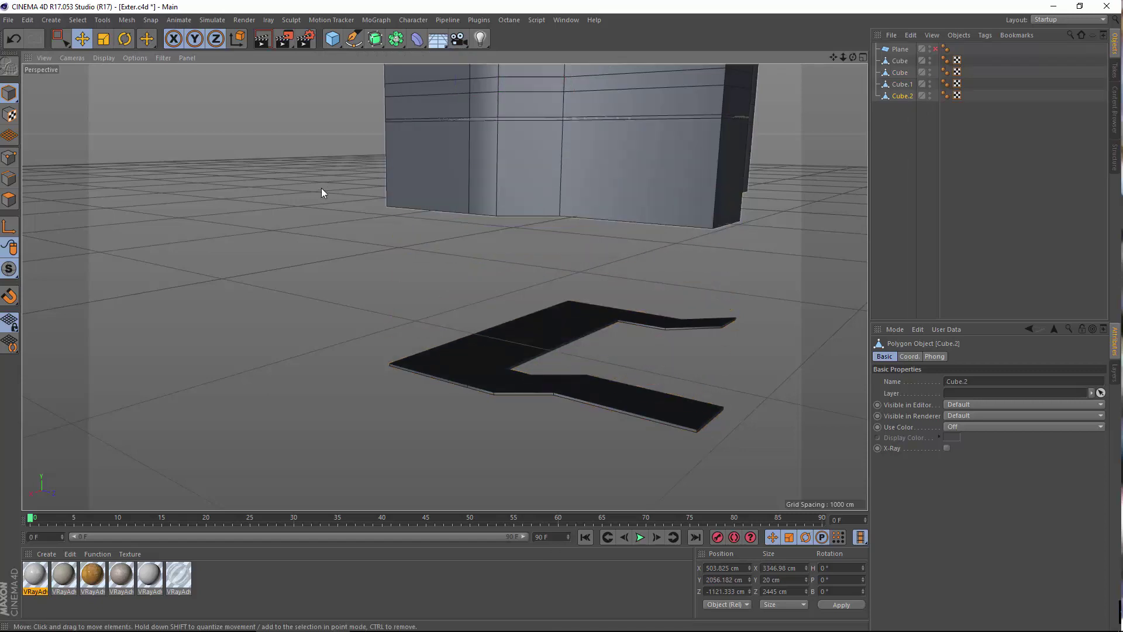
pyautogui.keyDown('alt'); pyautogui.moveTo(322, 188); pyautogui.dragTo(324, 304, button='middle'); pyautogui.keyUp('alt')
pyautogui.click(136, 58)
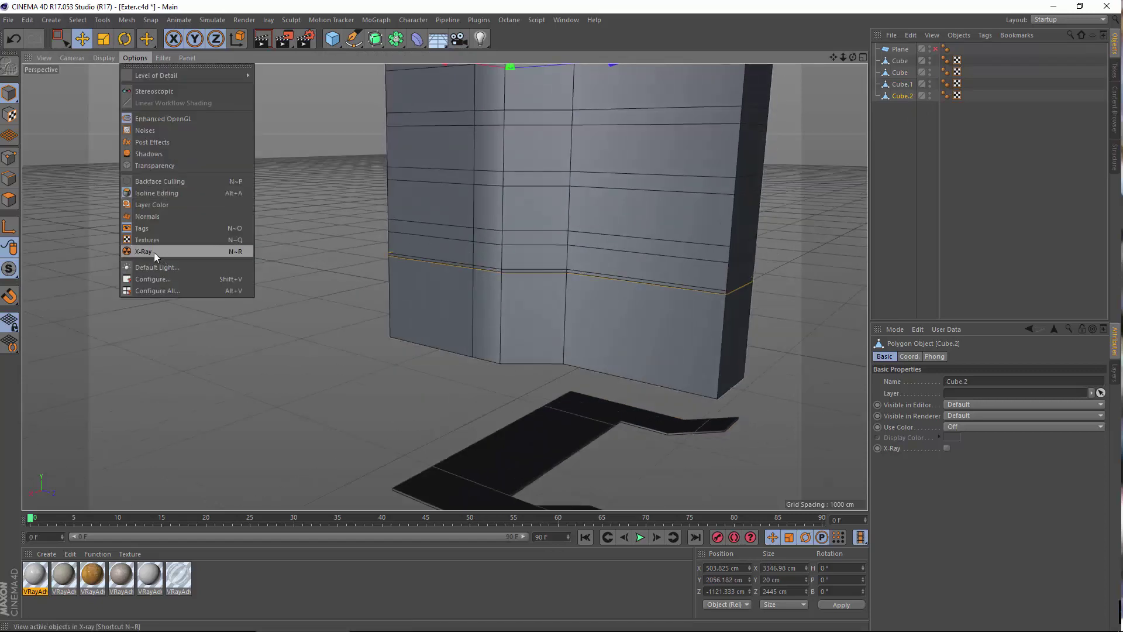
pyautogui.keyDown('alt'); pyautogui.moveTo(459, 235); pyautogui.dragTo(348, 354, button='middle'); pyautogui.keyUp('alt')
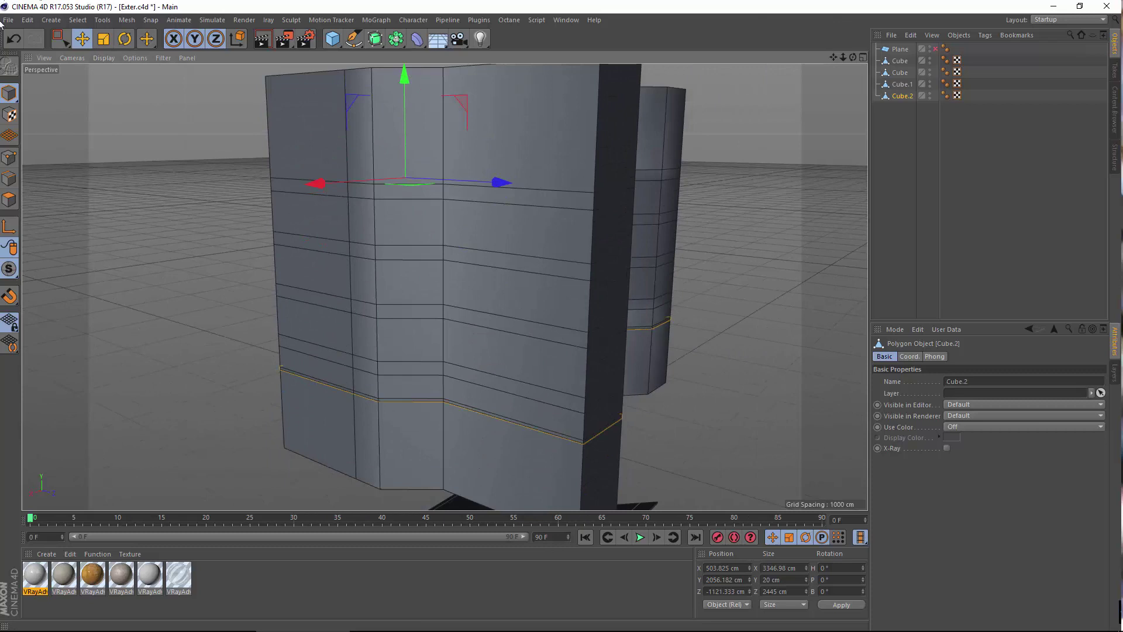
pyautogui.hotkey('ctrl', 'z')
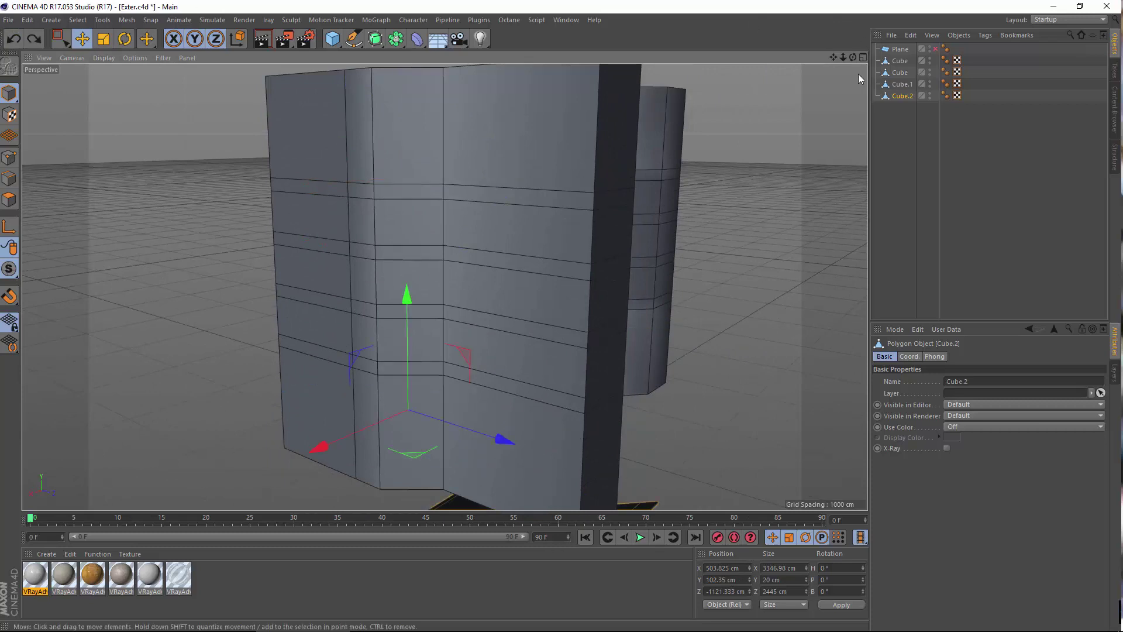
# Select the wall object and turn on X-Ray display so its interior shows through.
pyautogui.click(134, 57)
pyautogui.click(151, 252)
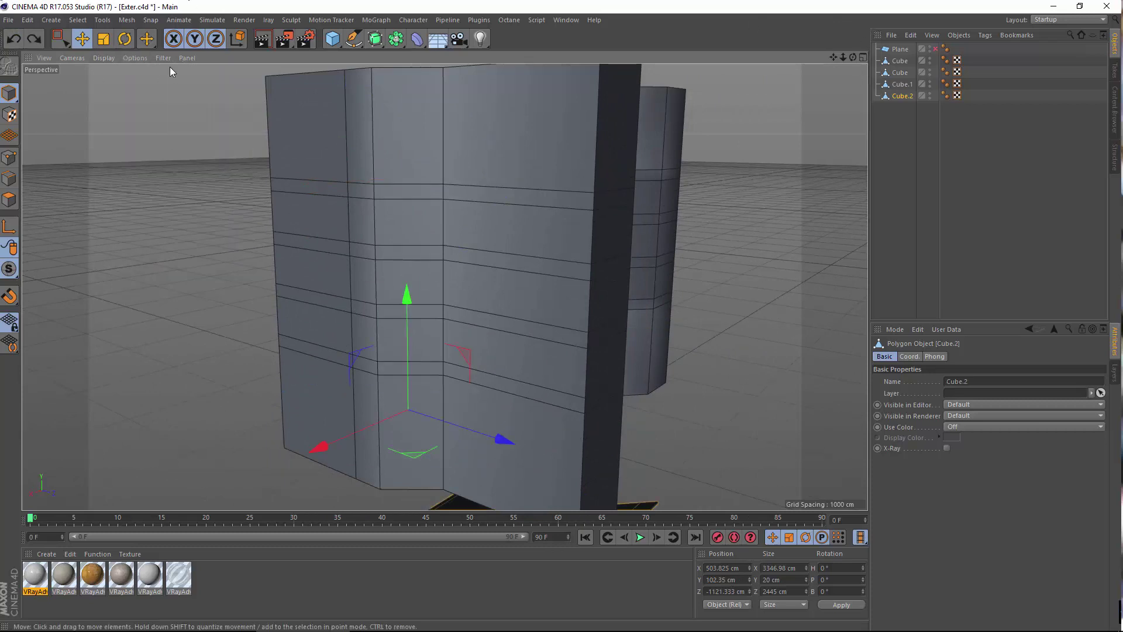
pyautogui.click(133, 56)
pyautogui.click(1040, 164)
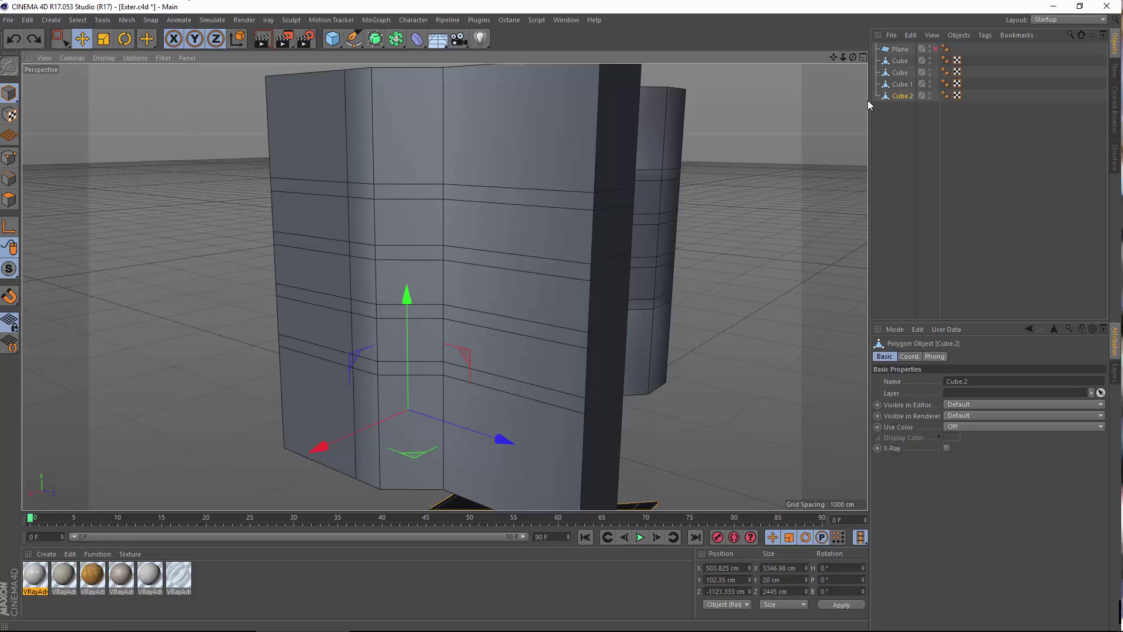
pyautogui.click(893, 62)
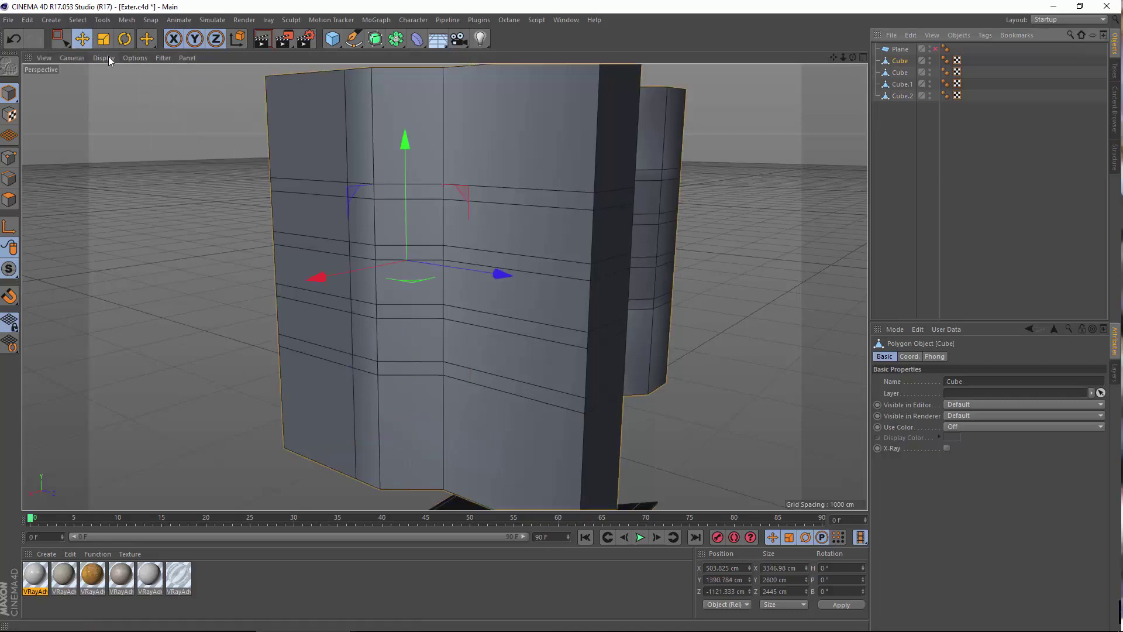
pyautogui.click(134, 57)
pyautogui.click(156, 251)
pyautogui.scroll(-2, 164, 322)
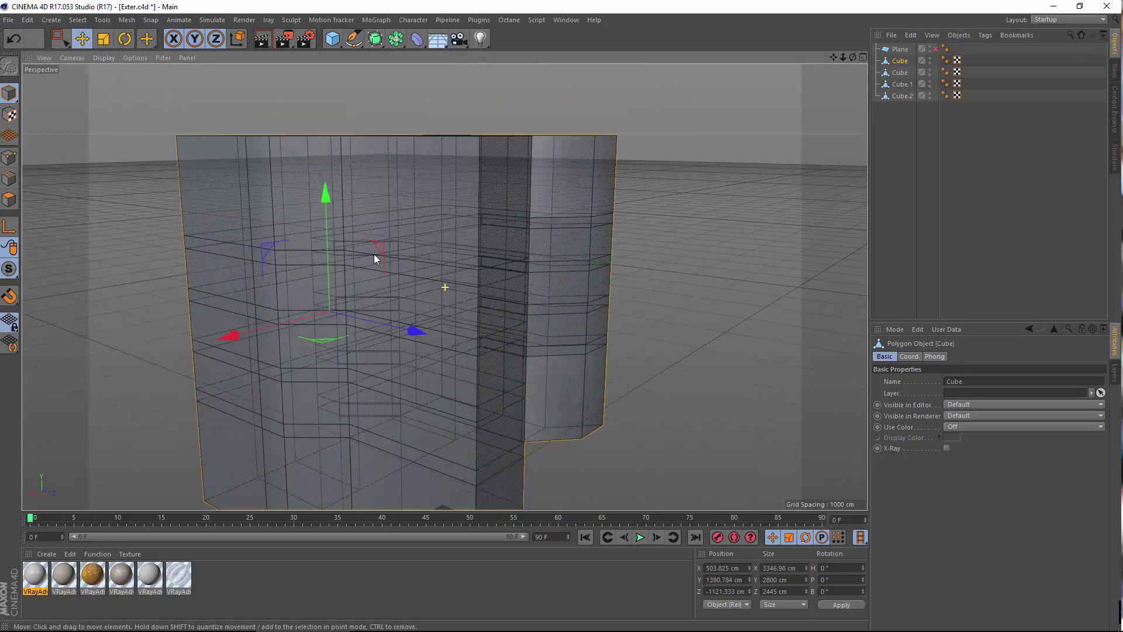
# Turn on X-Ray for the wall object and rename it Building.
pyautogui.click(904, 86)
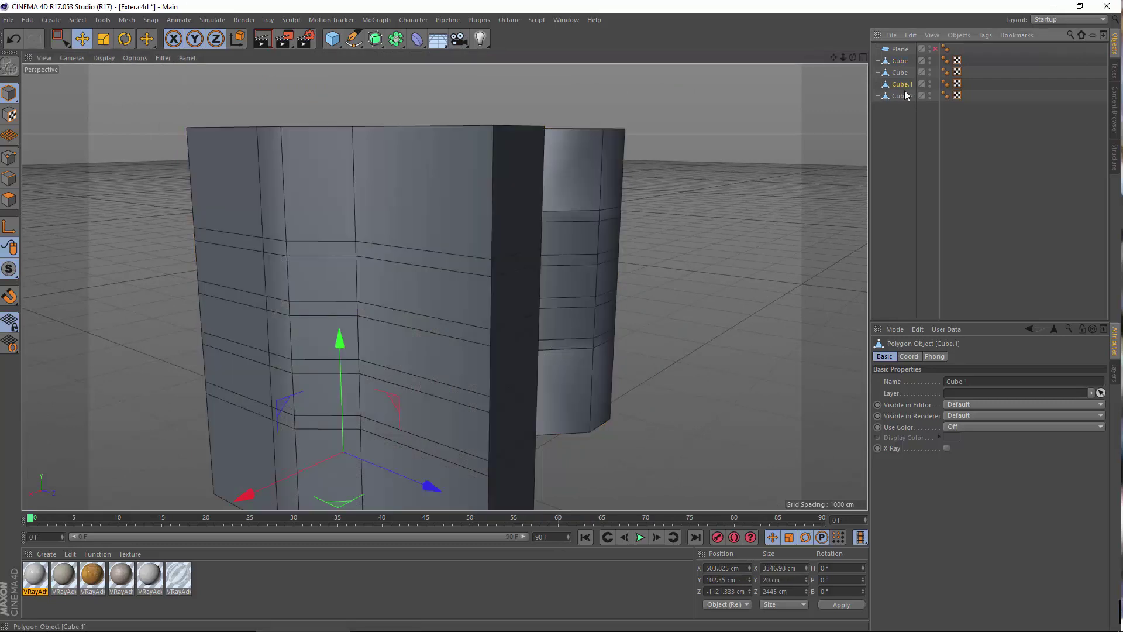
pyautogui.doubleClick(901, 61)
pyautogui.click(884, 63)
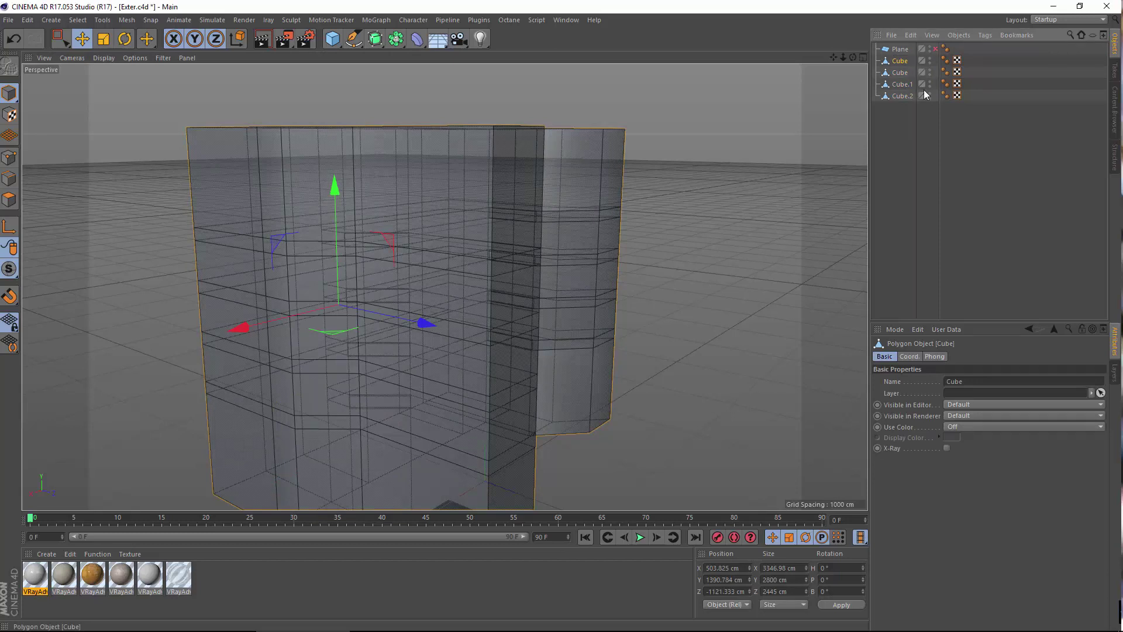
pyautogui.click(978, 428)
pyautogui.click(953, 444)
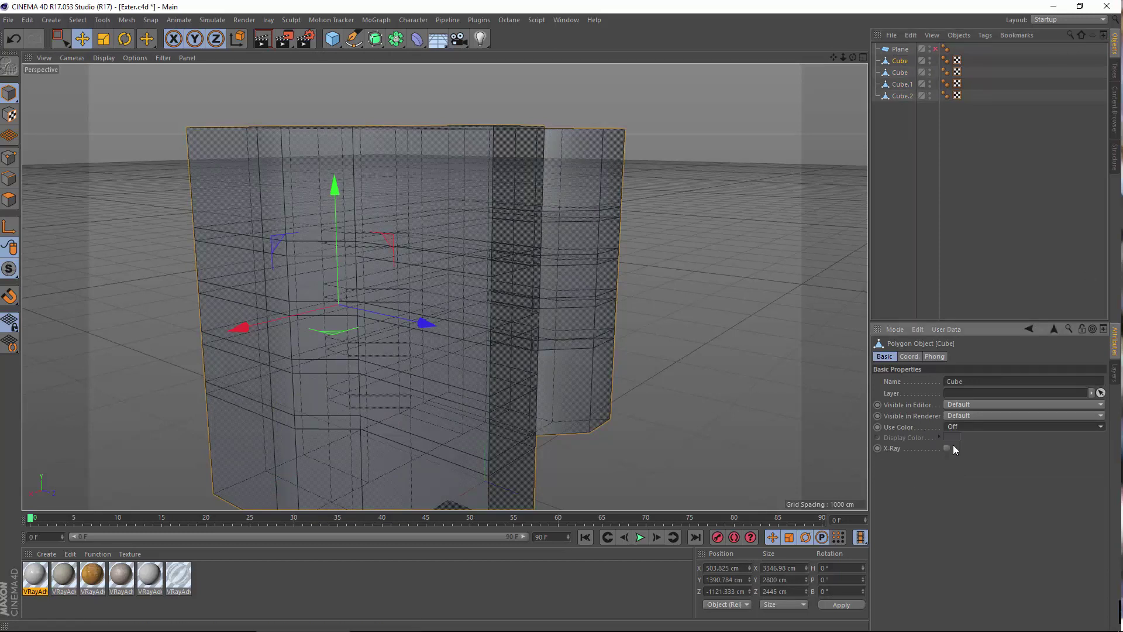
pyautogui.doubleClick(899, 62)
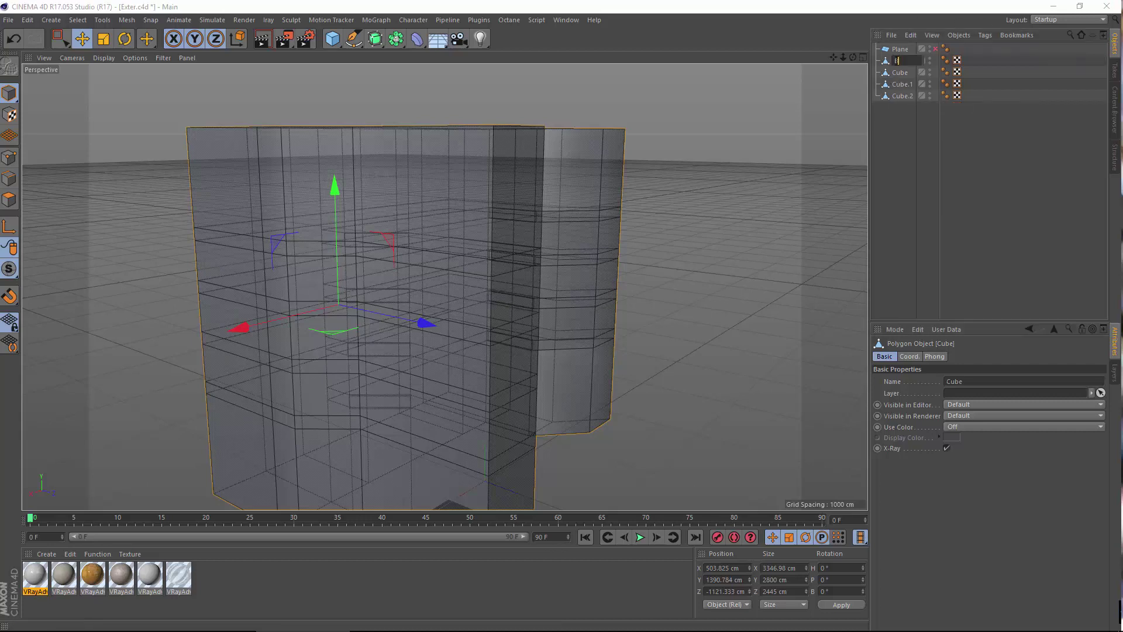
pyautogui.press('Return')
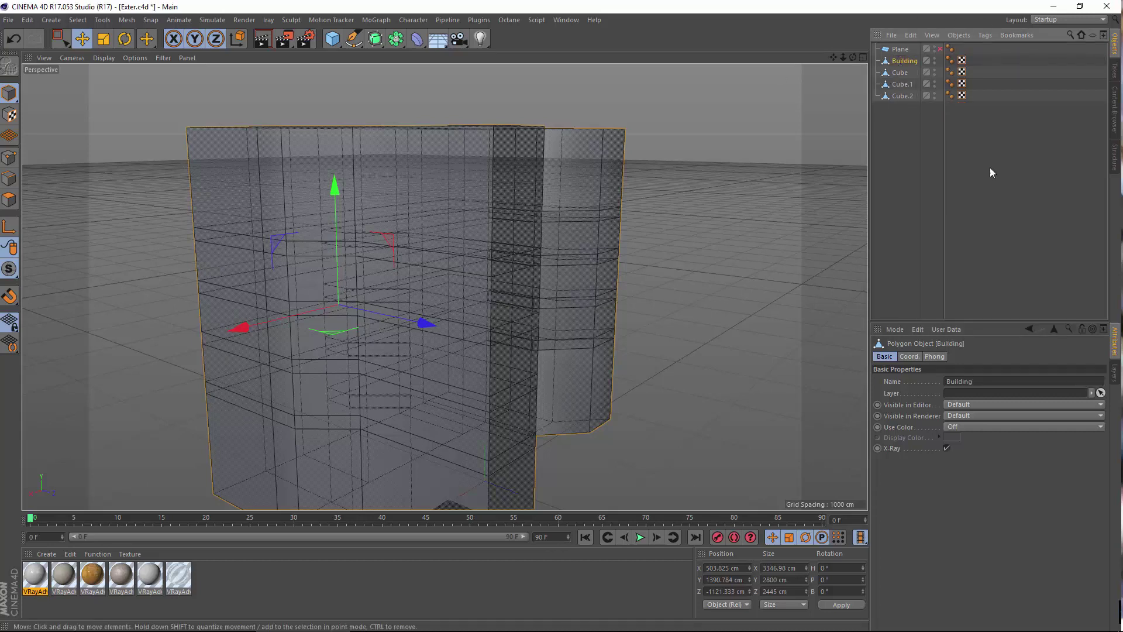
# Raise the slab copy Cube.2 above the other slabs below the building, to about Y 676 cm.
pyautogui.click(104, 58)
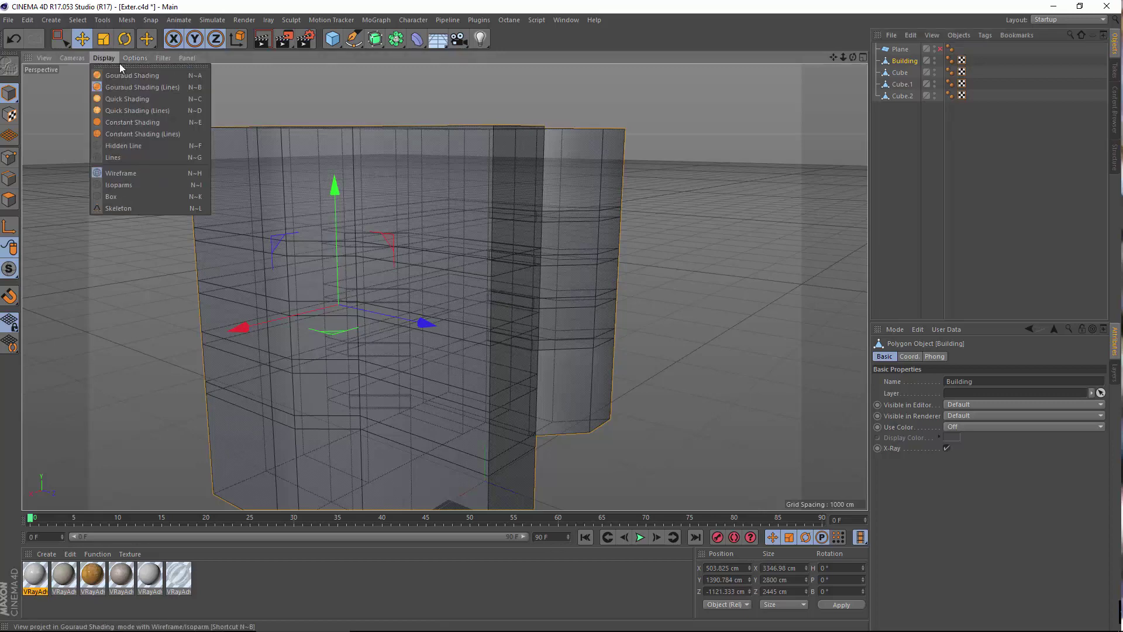
pyautogui.click(142, 251)
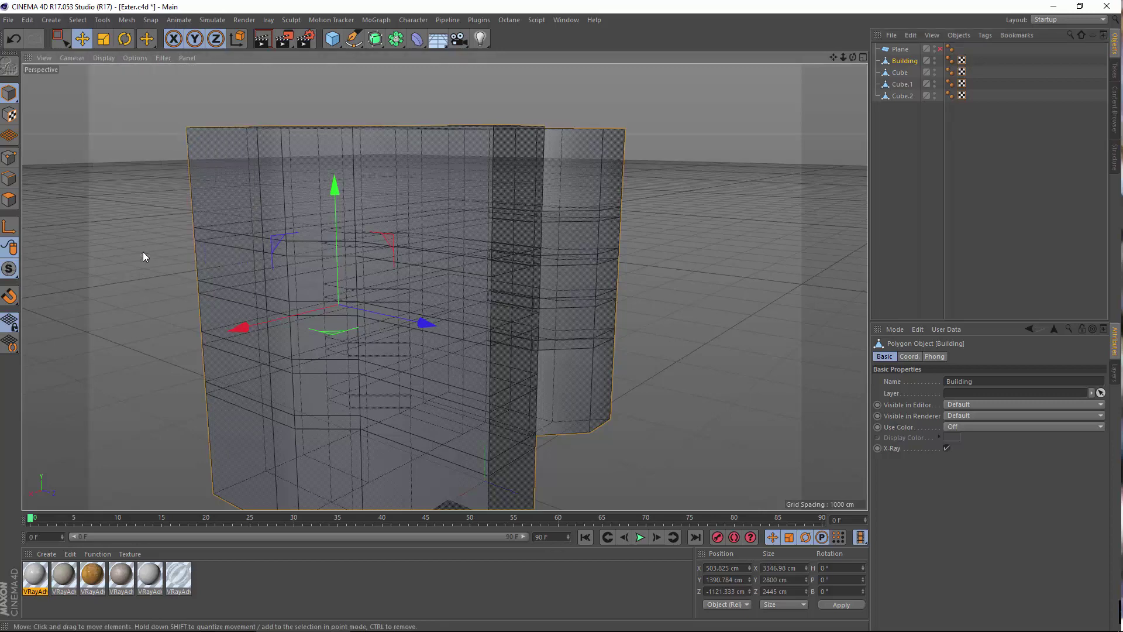
pyautogui.keyDown('alt'); pyautogui.moveTo(290, 225); pyautogui.dragTo(354, 172, button='middle'); pyautogui.keyUp('alt')
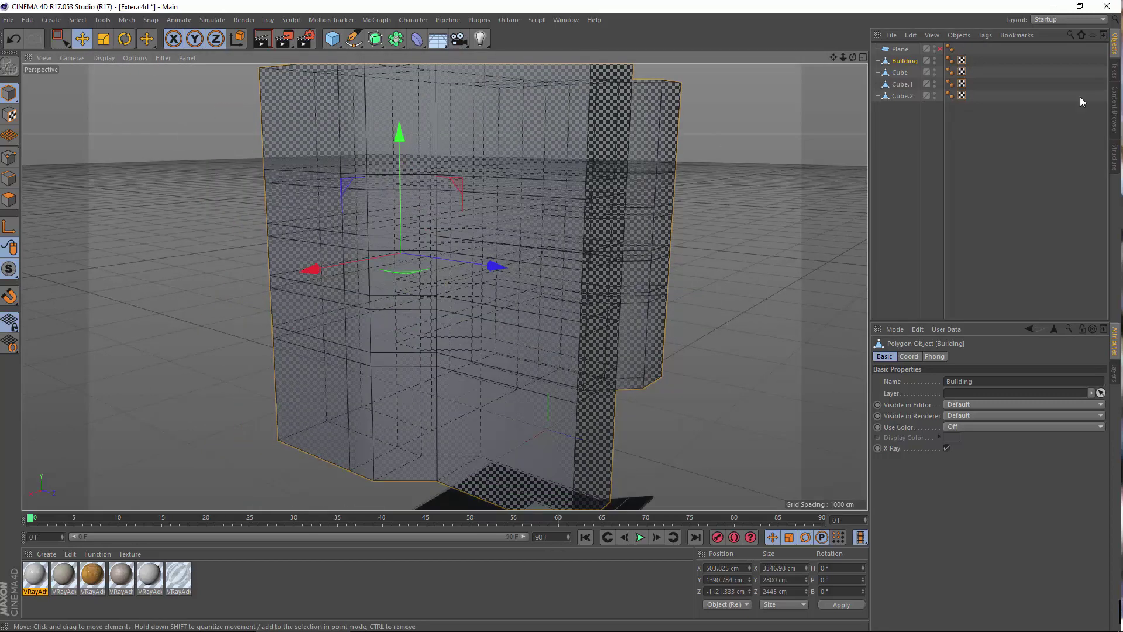
pyautogui.click(901, 96)
pyautogui.keyDown('alt'); pyautogui.moveTo(324, 340); pyautogui.dragTo(472, 188, button='middle'); pyautogui.keyUp('alt')
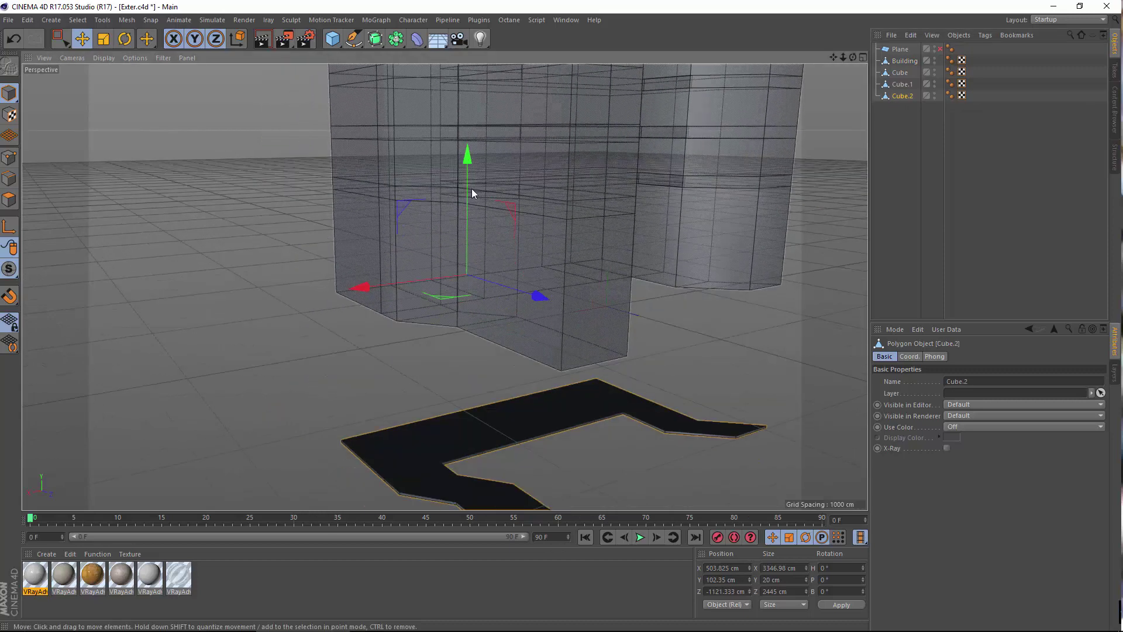
pyautogui.moveTo(472, 188); pyautogui.dragTo(472, 97)
# Raise the slab copy Cube.1 to the lowest floor band inside the walls, at about Y 2240 cm.
pyautogui.click(901, 85)
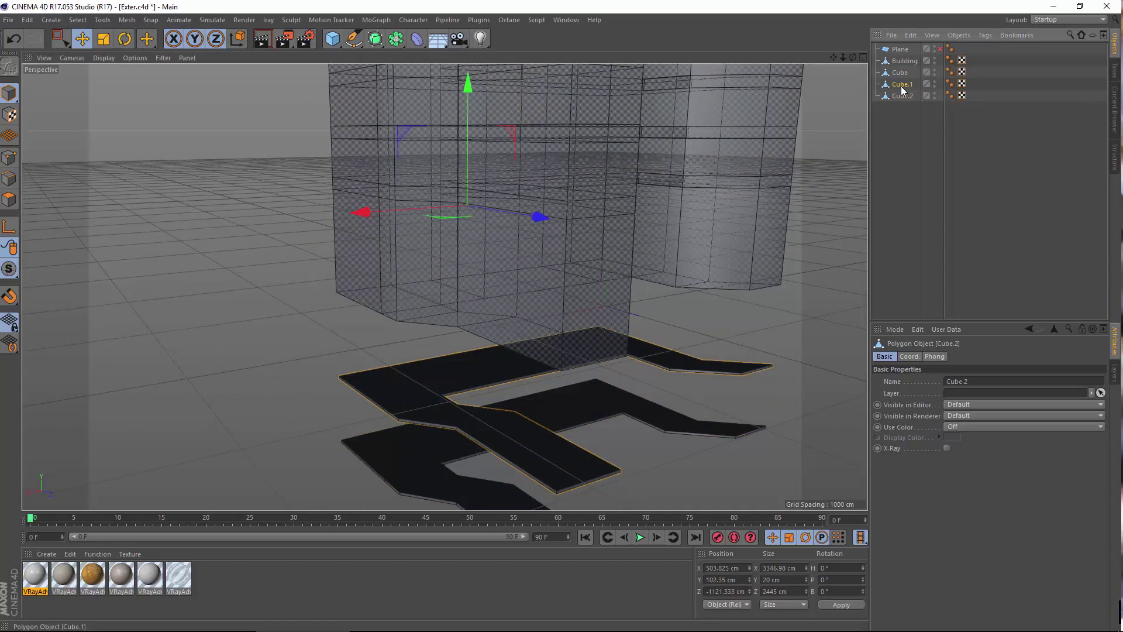
pyautogui.moveTo(467, 166); pyautogui.dragTo(483, 0)
pyautogui.keyDown('alt'); pyautogui.moveTo(487, 388); pyautogui.dragTo(374, 383); pyautogui.keyUp('alt')
pyautogui.keyDown('alt'); pyautogui.moveTo(508, 256); pyautogui.dragTo(388, 369, button='middle'); pyautogui.keyUp('alt')
pyautogui.keyDown('alt'); pyautogui.moveTo(387, 369); pyautogui.dragTo(497, 350); pyautogui.keyUp('alt')
pyautogui.scroll(6, 519, 315)
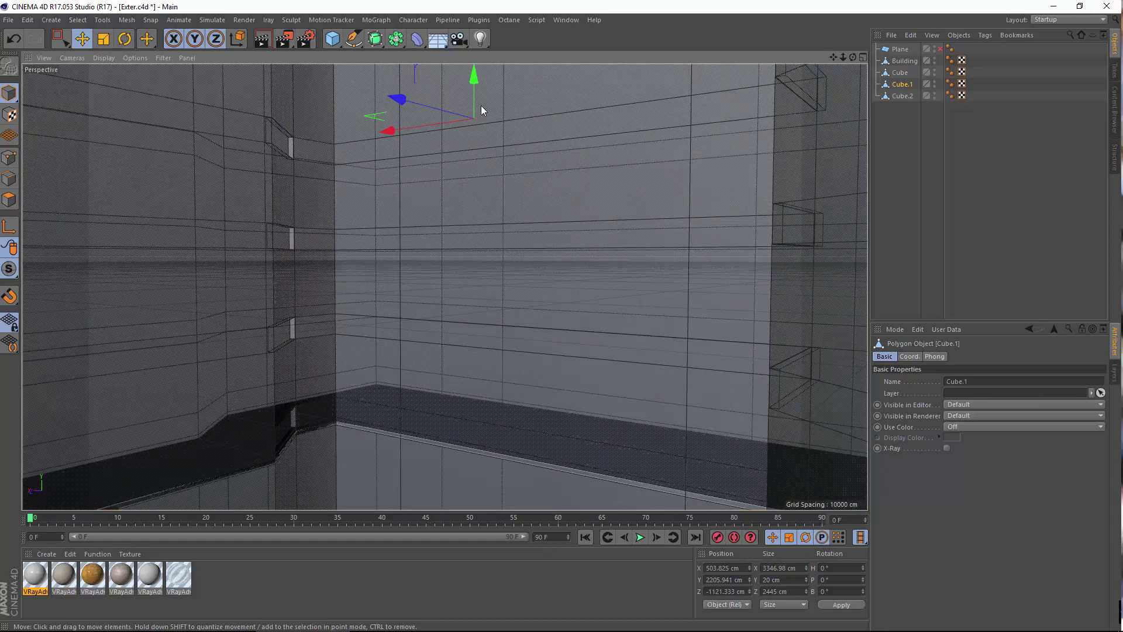
pyautogui.moveTo(480, 103); pyautogui.dragTo(476, 88)
pyautogui.scroll(-5, 550, 329)
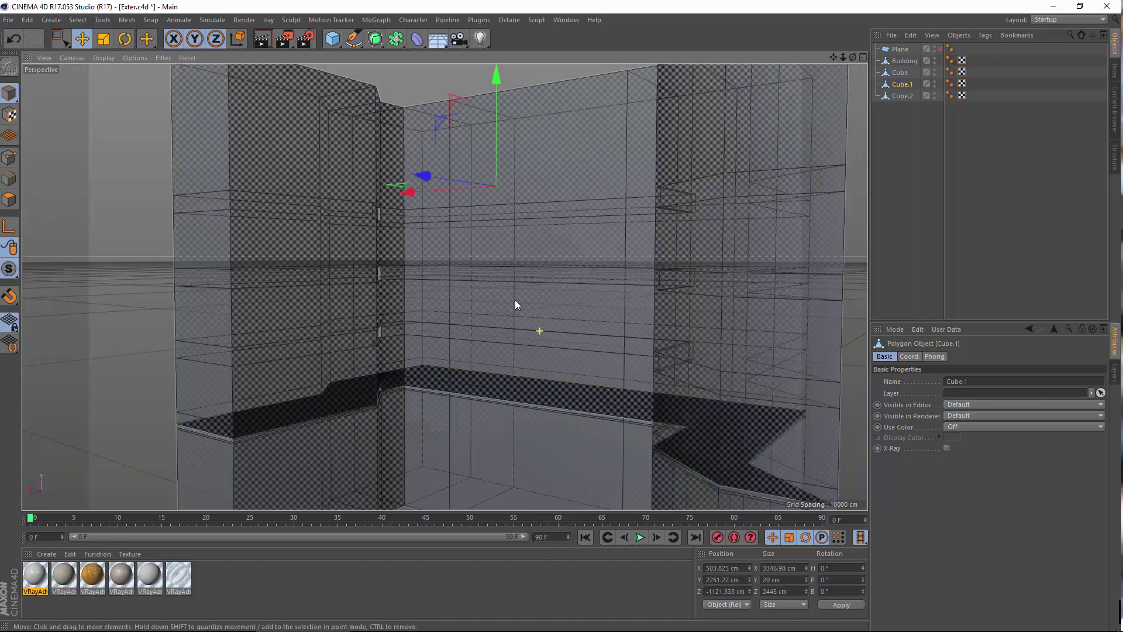
pyautogui.keyDown('alt'); pyautogui.moveTo(515, 299); pyautogui.dragTo(511, 328, button='middle'); pyautogui.keyUp('alt')
pyautogui.keyDown('alt'); pyautogui.moveTo(518, 351); pyautogui.dragTo(626, 272); pyautogui.keyUp('alt')
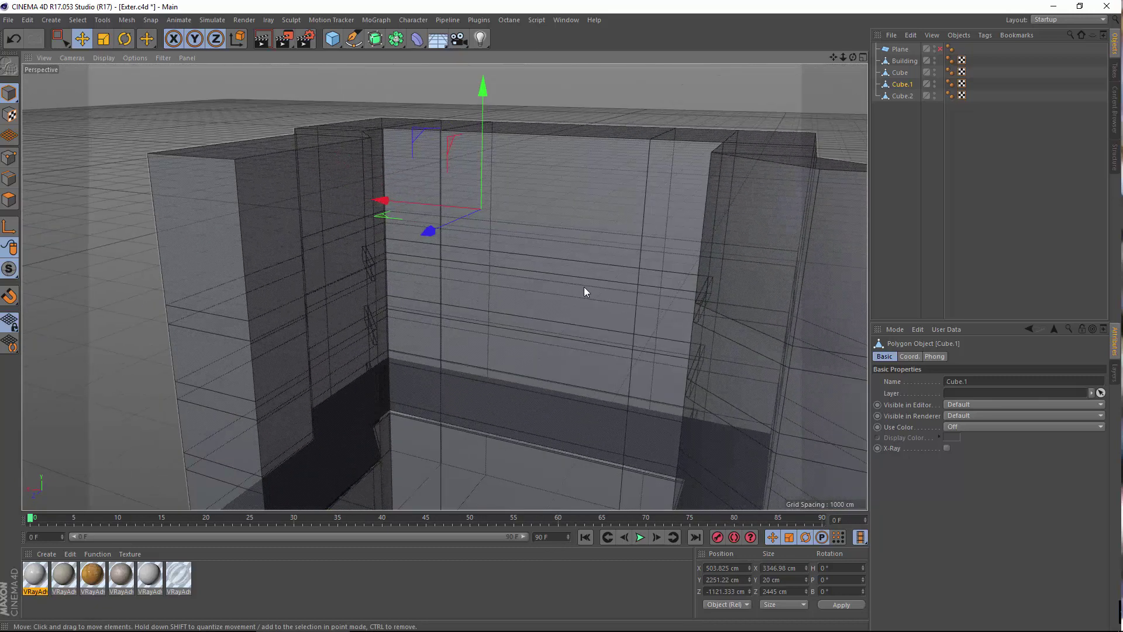
pyautogui.keyDown('alt'); pyautogui.moveTo(467, 355); pyautogui.dragTo(500, 139); pyautogui.keyUp('alt')
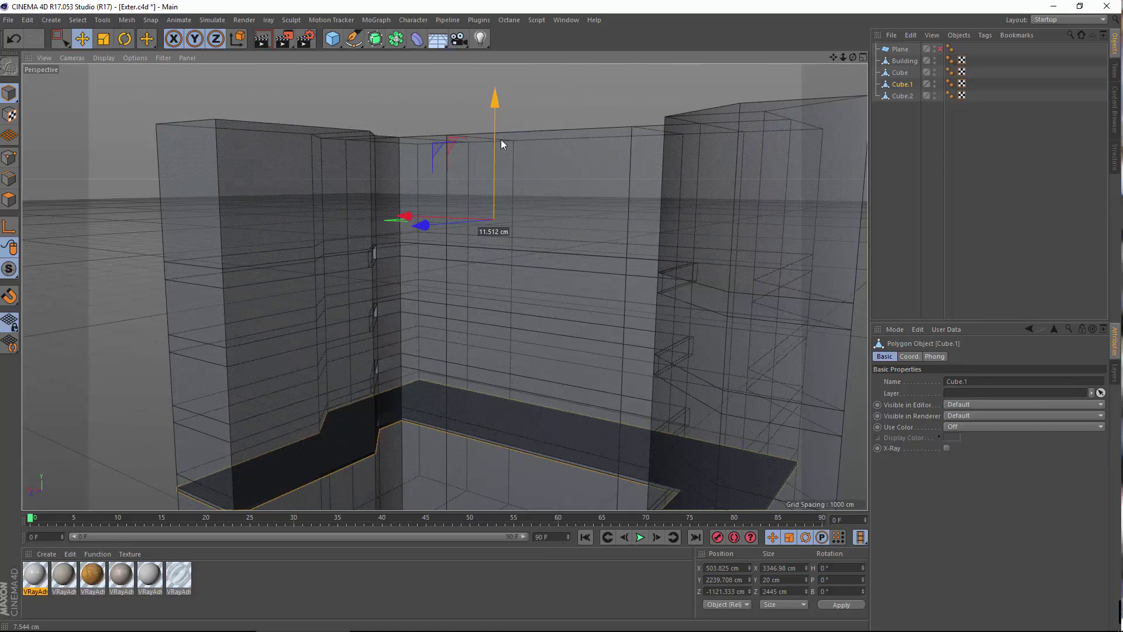
pyautogui.scroll(3, 460, 410)
pyautogui.scroll(-3, 511, 250)
# Raise the slab copy Cube.2 to the second floor band inside the walls.
pyautogui.keyDown('alt'); pyautogui.moveTo(486, 364); pyautogui.dragTo(494, 223, button='middle'); pyautogui.keyUp('alt')
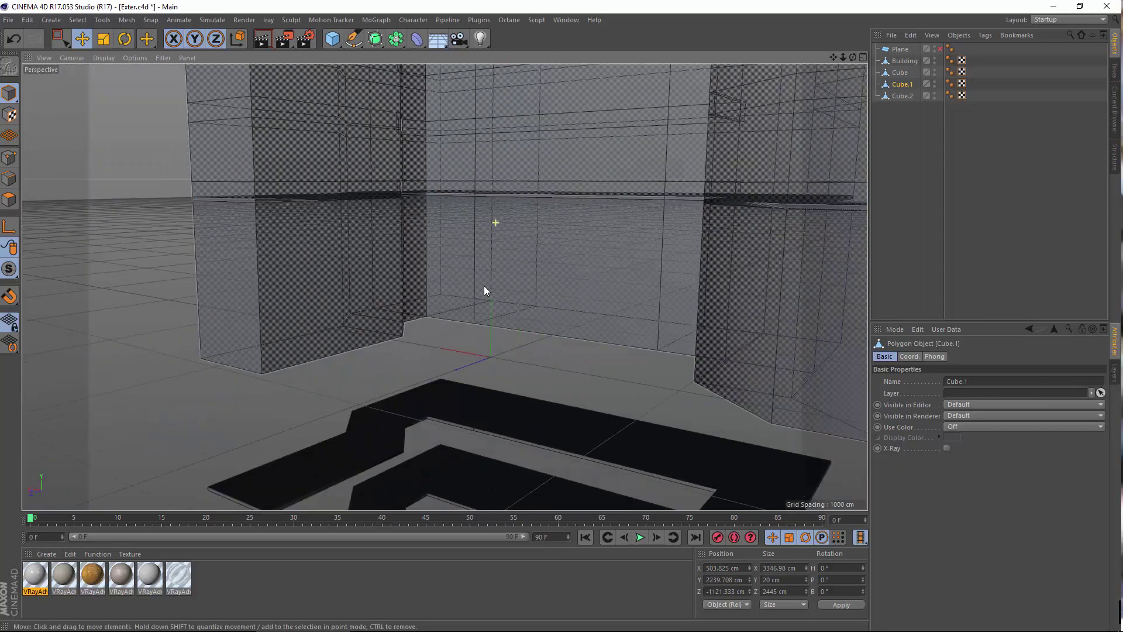
pyautogui.click(462, 418)
pyautogui.keyDown('alt'); pyautogui.moveTo(491, 405); pyautogui.dragTo(433, 492, button='middle'); pyautogui.keyUp('alt')
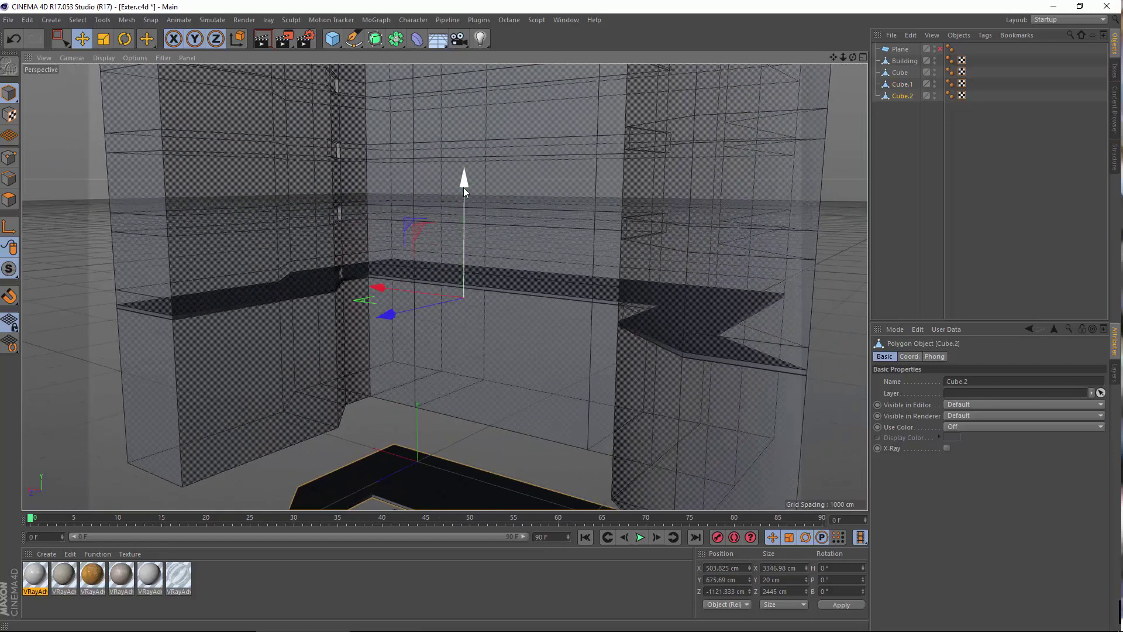
pyautogui.moveTo(463, 187); pyautogui.dragTo(467, 144)
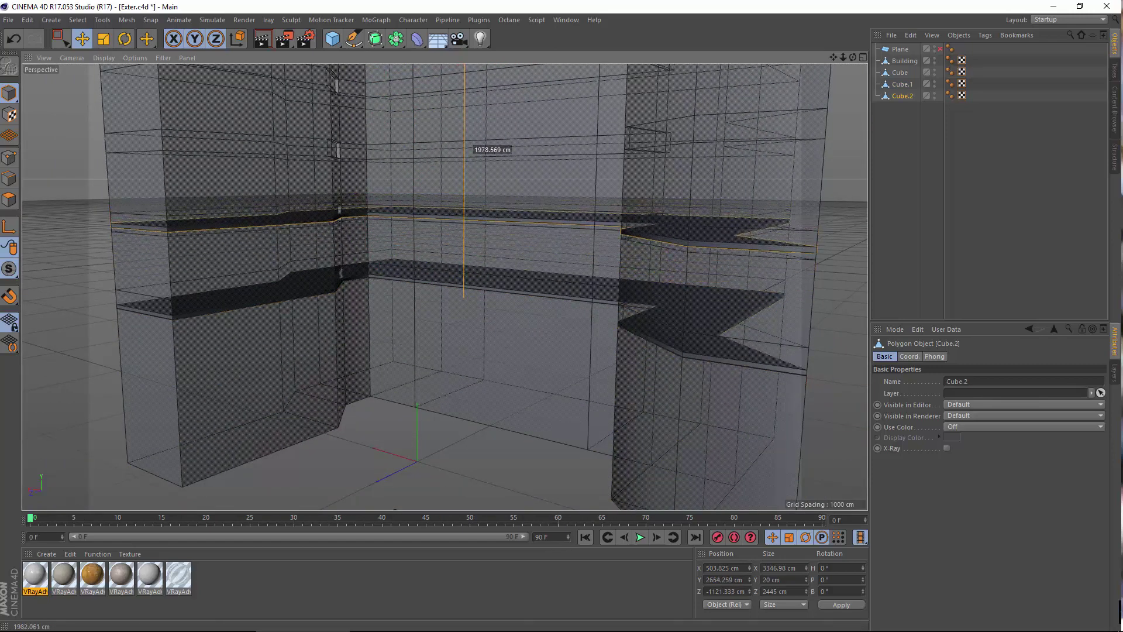
pyautogui.moveTo(465, 212); pyautogui.dragTo(465, 373)
pyautogui.keyDown('alt'); pyautogui.moveTo(466, 371); pyautogui.dragTo(461, 156, button='middle'); pyautogui.keyUp('alt')
# Duplicate the remaining slab below the building and raise the copy Cube.3 to the third floor band, at about Y 3025 cm.
pyautogui.click(444, 427)
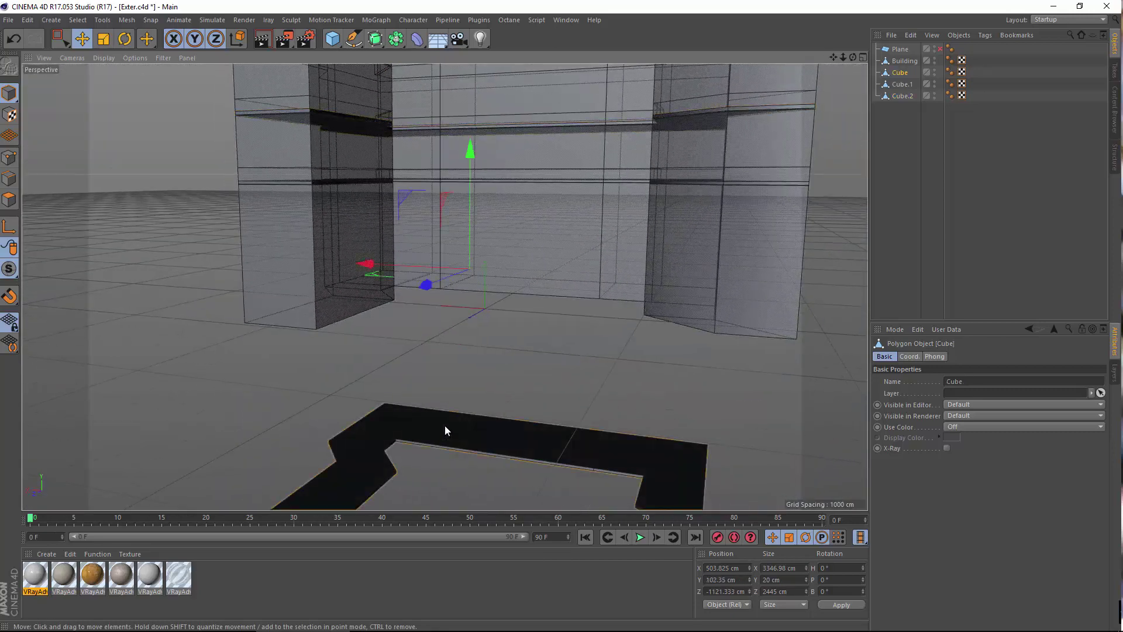
pyautogui.keyDown('alt'); pyautogui.moveTo(444, 430); pyautogui.dragTo(506, 330); pyautogui.keyUp('alt')
pyautogui.moveTo(895, 71); pyautogui.dragTo(894, 67)
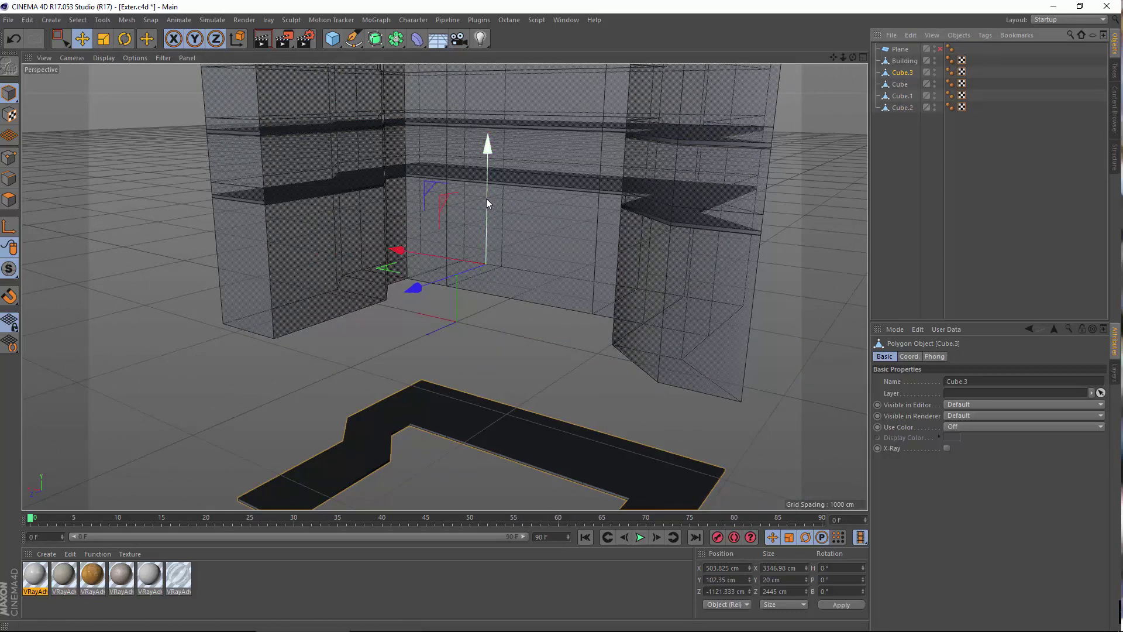
pyautogui.moveTo(486, 198); pyautogui.dragTo(524, 208)
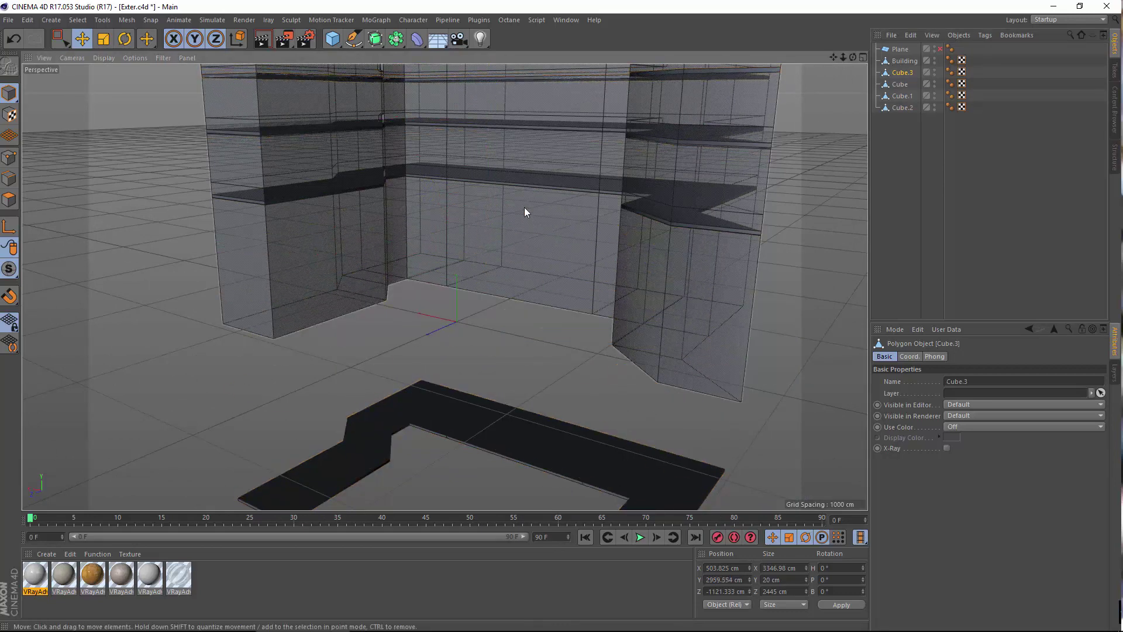
pyautogui.keyDown('alt'); pyautogui.moveTo(583, 304); pyautogui.dragTo(558, 433, button='middle'); pyautogui.keyUp('alt')
pyautogui.scroll(4, 512, 218)
pyautogui.keyDown('alt'); pyautogui.moveTo(500, 315); pyautogui.dragTo(476, 348, button='middle'); pyautogui.keyUp('alt')
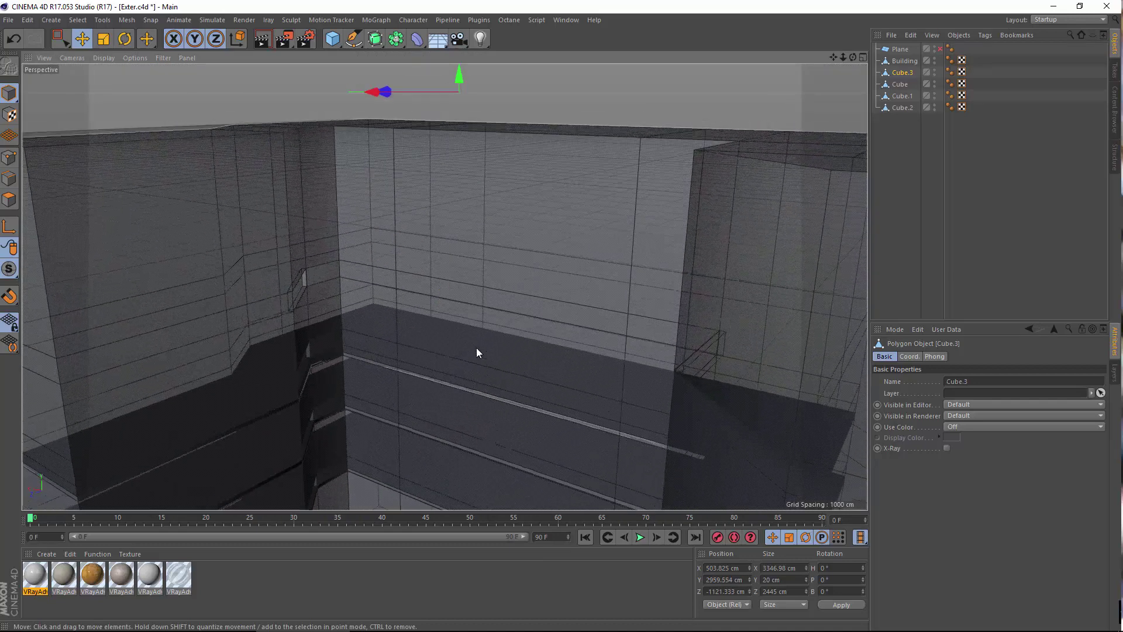
pyautogui.moveTo(458, 74)
pyautogui.mouseDown()
pyautogui.moveTo(462, 48)
pyautogui.moveTo(462, 62)
pyautogui.mouseUp()
# Switch to the Front view and center the axis of slab Cube.3 on its geometry.
pyautogui.middleClick(408, 298)
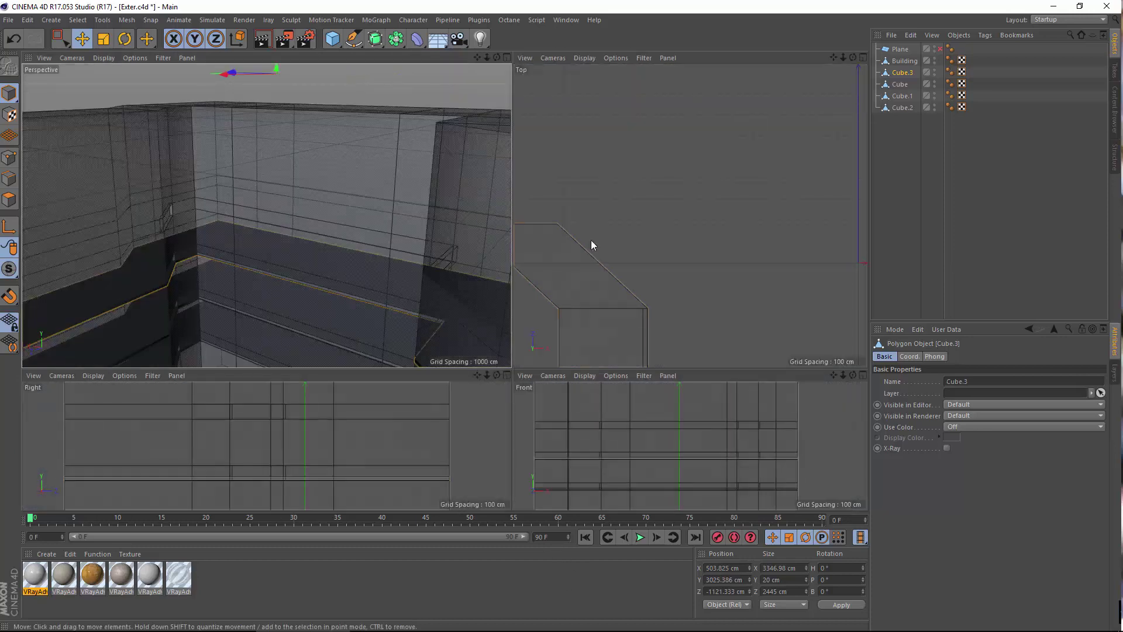
pyautogui.middleClick(613, 428)
pyautogui.scroll(-3, 517, 369)
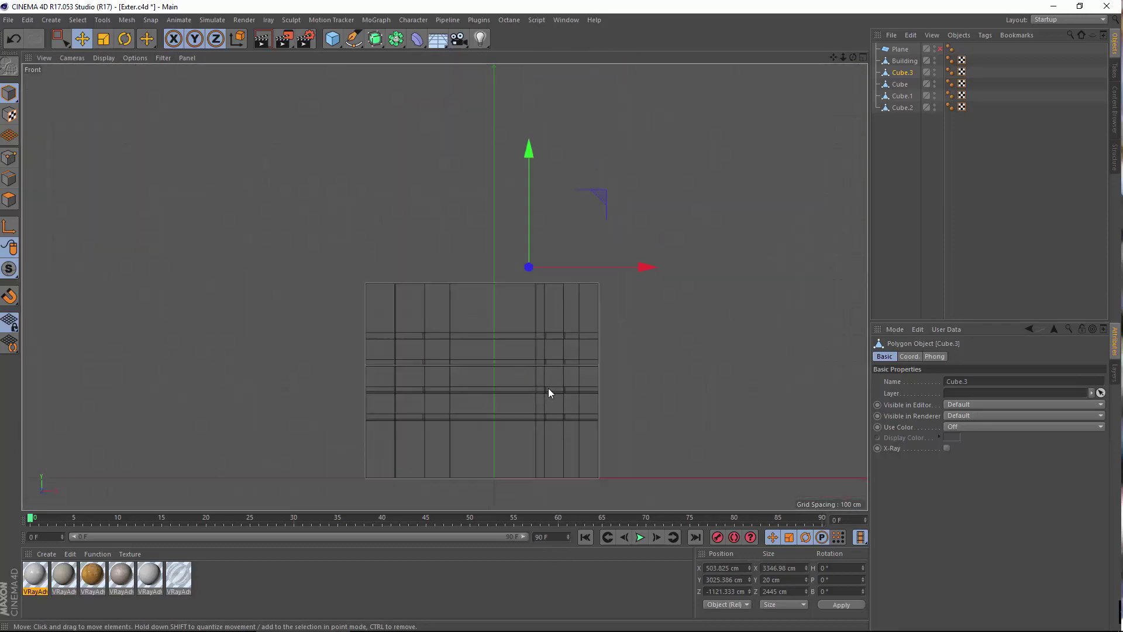
pyautogui.keyDown('alt'); pyautogui.moveTo(492, 384); pyautogui.dragTo(504, 264, button='middle'); pyautogui.keyUp('alt')
pyautogui.scroll(9, 559, 209)
pyautogui.scroll(-10, 482, 270)
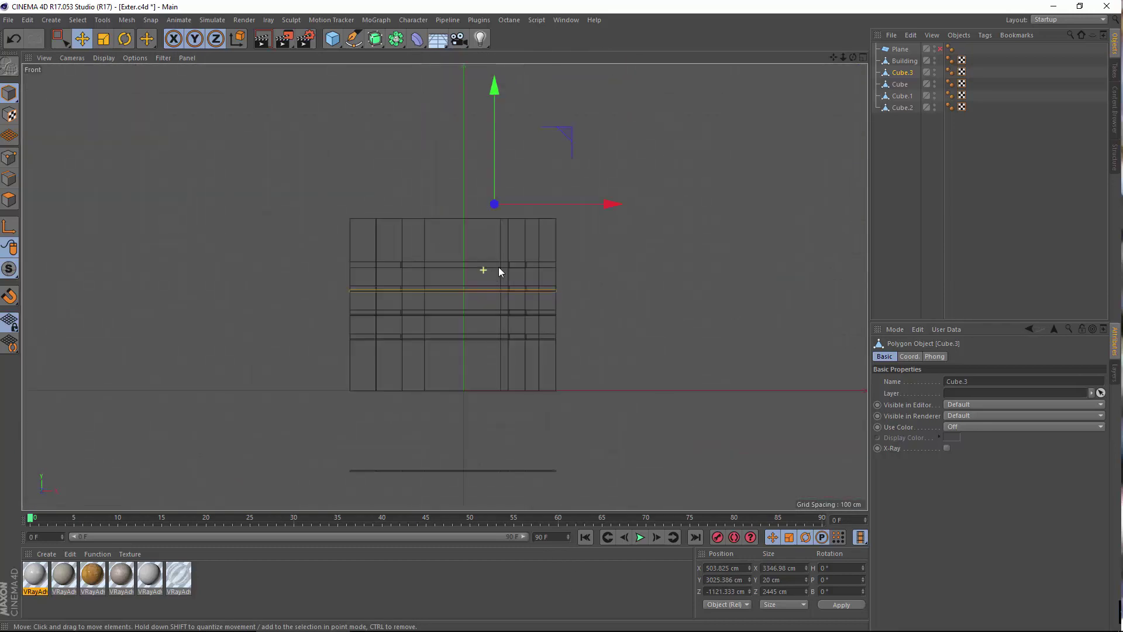
pyautogui.keyDown('alt'); pyautogui.moveTo(598, 216); pyautogui.dragTo(565, 253, button='middle'); pyautogui.keyUp('alt')
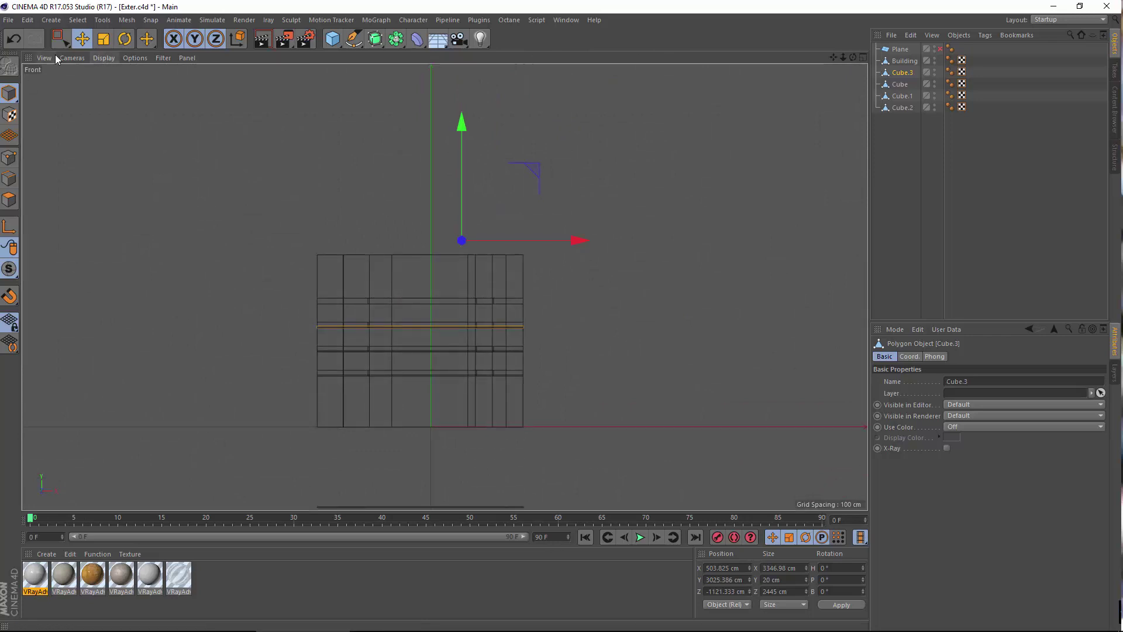
pyautogui.click(101, 22)
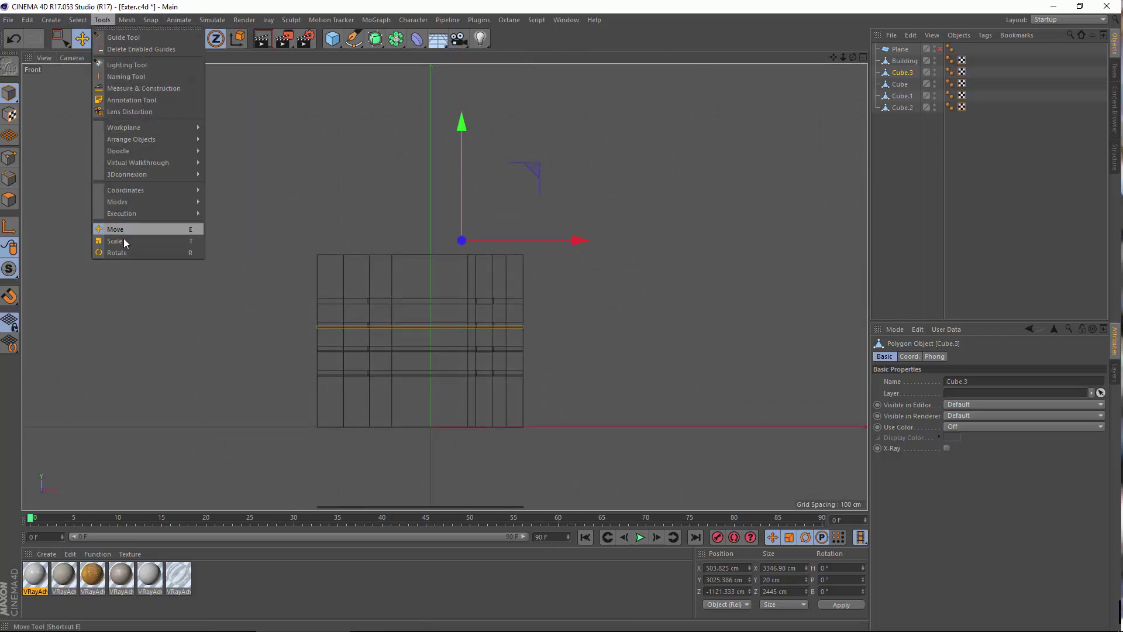
pyautogui.moveTo(137, 22)
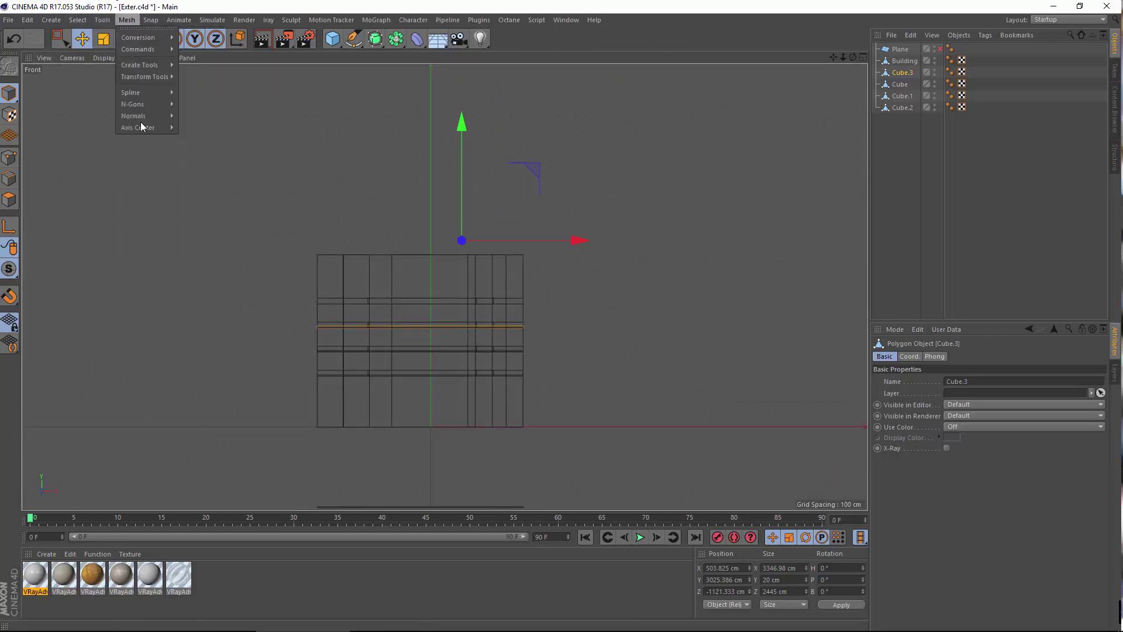
pyautogui.moveTo(140, 127)
pyautogui.click(215, 149)
# Lower slab Cube.3 by about 2.5 cm onto the lower edge of its floor band, at about Y 1613 cm.
pyautogui.scroll(10, 430, 328)
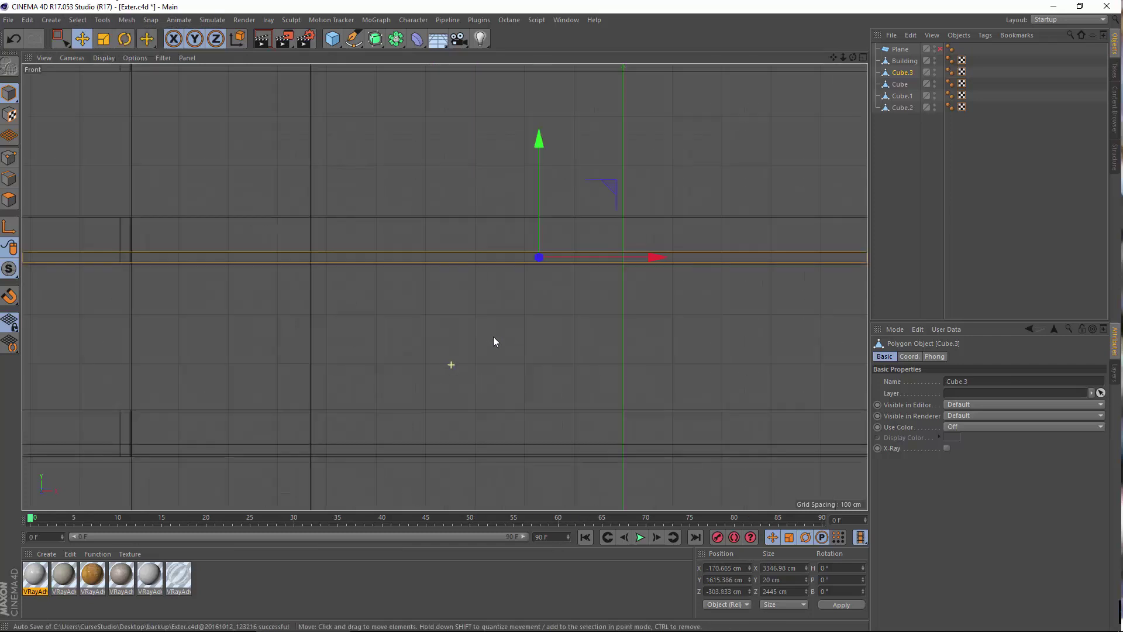
pyautogui.scroll(5, 493, 341)
pyautogui.moveTo(507, 268); pyautogui.dragTo(499, 270)
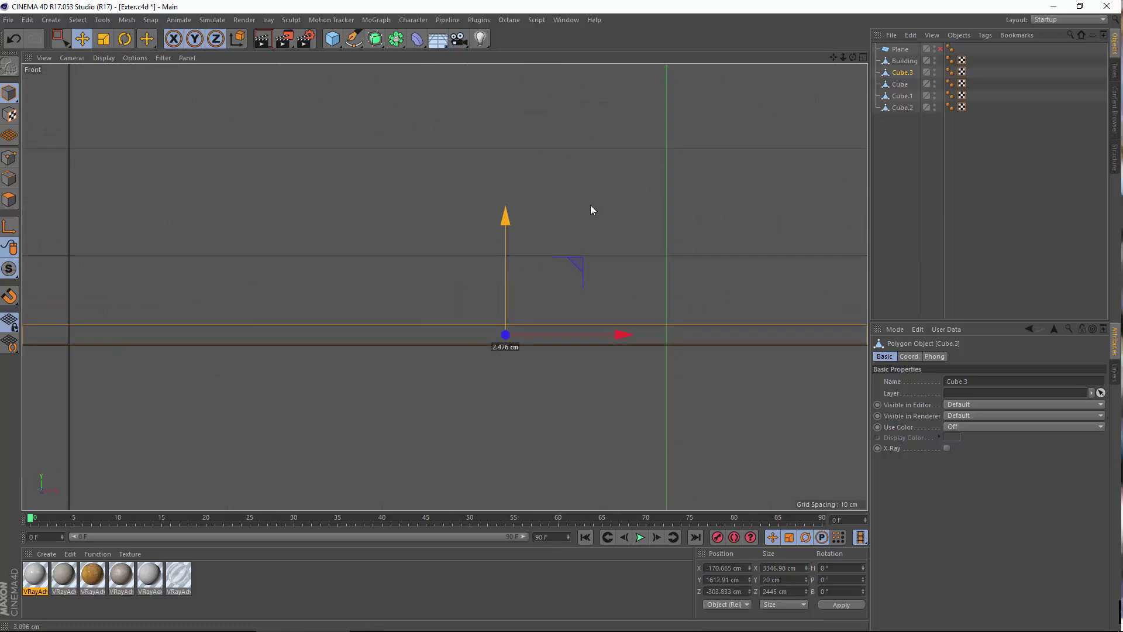
# Raise the last slab Cube from below the building to the topmost floor band, at about Y 3398 cm.
pyautogui.click(901, 86)
pyautogui.scroll(-7, 557, 310)
pyautogui.scroll(-5, 591, 310)
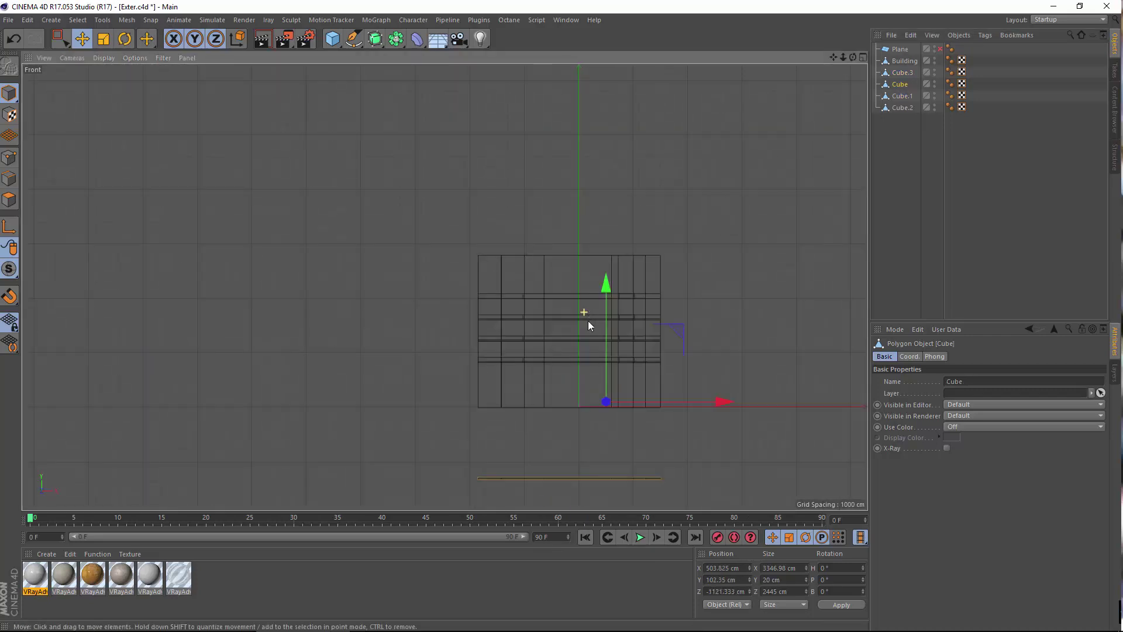
pyautogui.keyDown('alt'); pyautogui.moveTo(587, 316); pyautogui.dragTo(445, 257, button='middle'); pyautogui.keyUp('alt')
pyautogui.scroll(4, 410, 307)
pyautogui.scroll(-3, 440, 287)
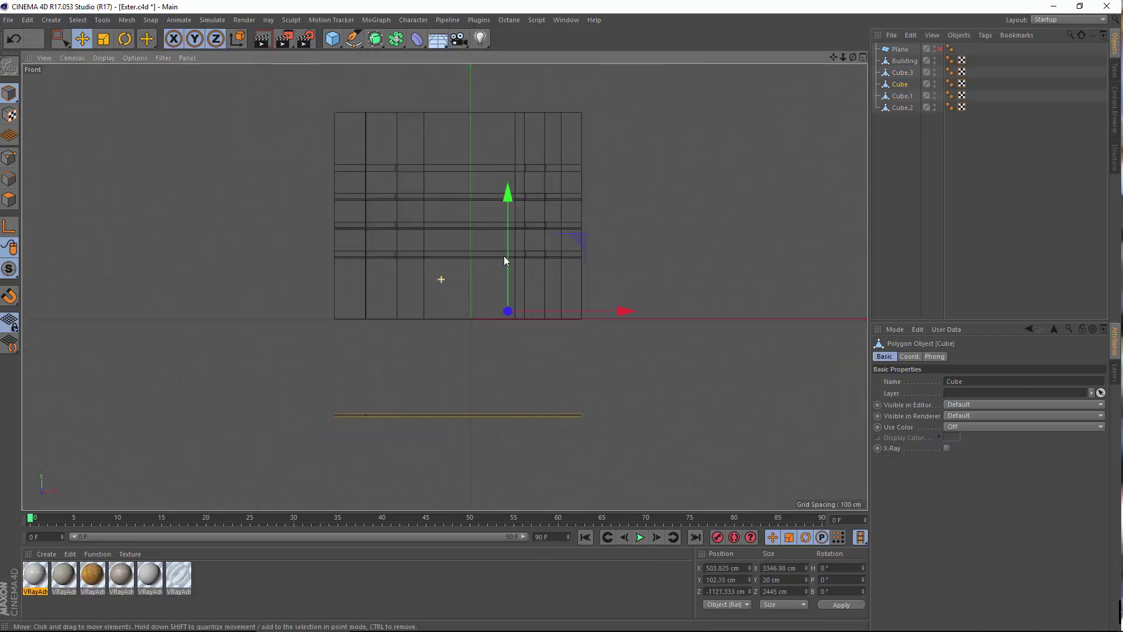
pyautogui.moveTo(507, 193); pyautogui.dragTo(486, 234)
pyautogui.scroll(5, 483, 231)
pyautogui.keyDown('alt'); pyautogui.moveTo(470, 150); pyautogui.dragTo(316, 361, button='middle'); pyautogui.keyUp('alt')
pyautogui.scroll(-7, 285, 321)
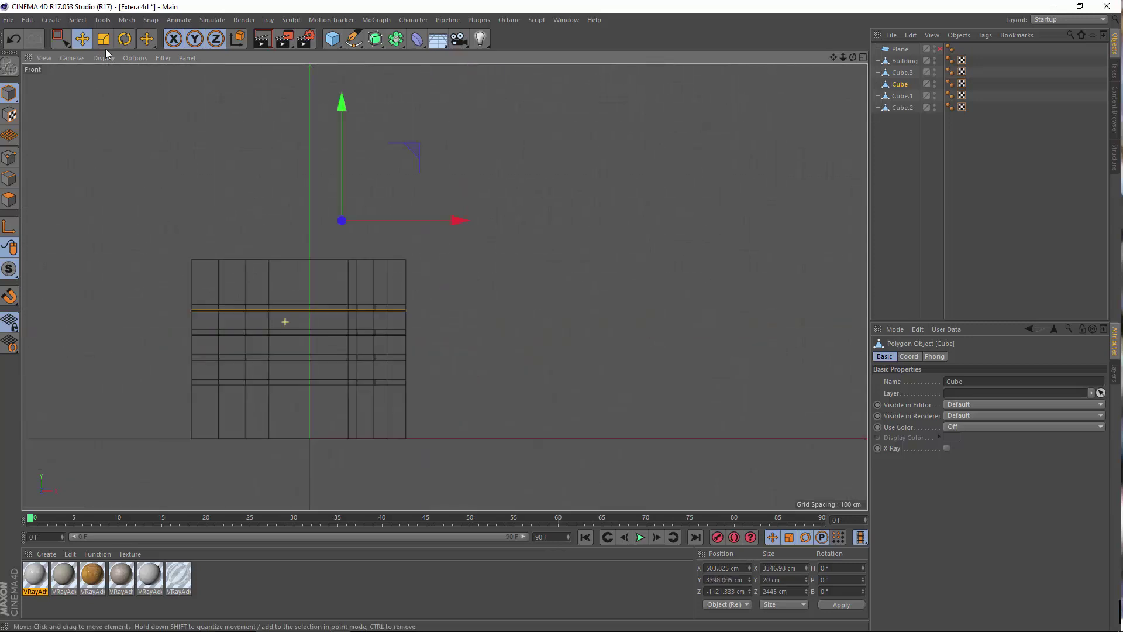
# Center the axis of the topmost slab on its geometry and raise the slab about 15.5 cm, to about Y 2004 cm.
pyautogui.click(127, 20)
pyautogui.moveTo(145, 126)
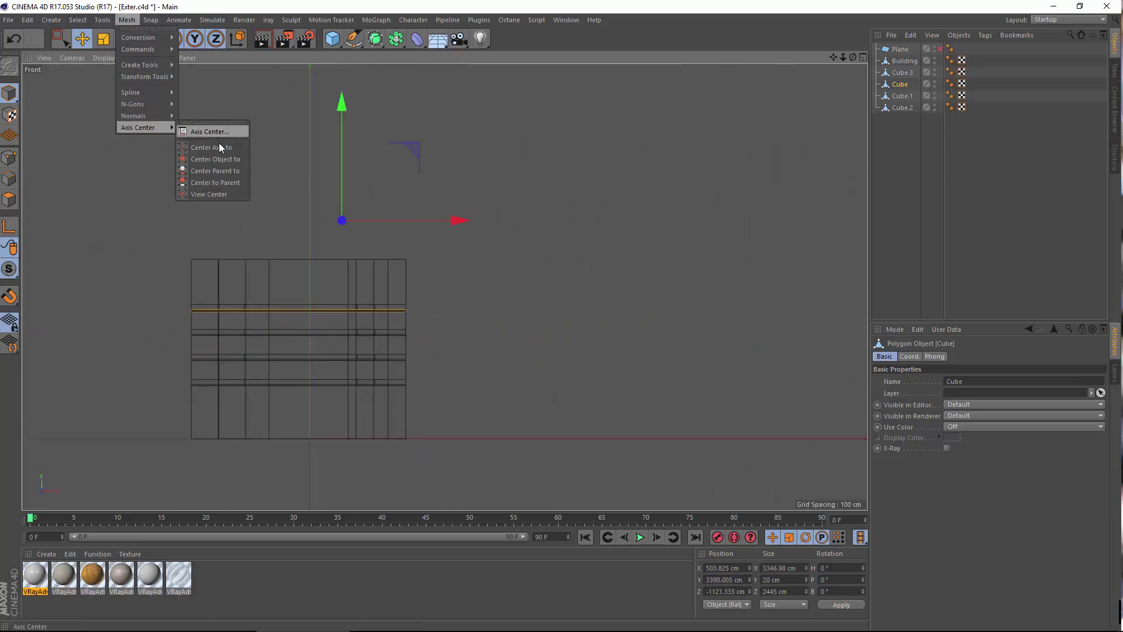
pyautogui.click(220, 144)
pyautogui.scroll(5, 329, 285)
pyautogui.scroll(7, 204, 377)
pyautogui.scroll(2, 327, 368)
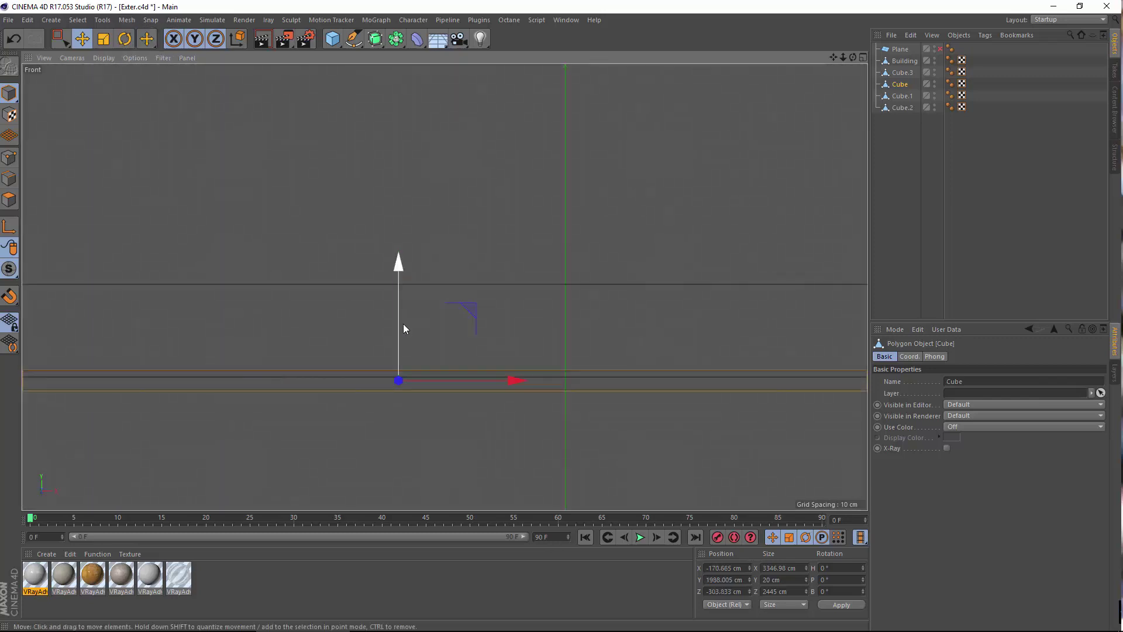
pyautogui.moveTo(398, 297); pyautogui.dragTo(384, 307)
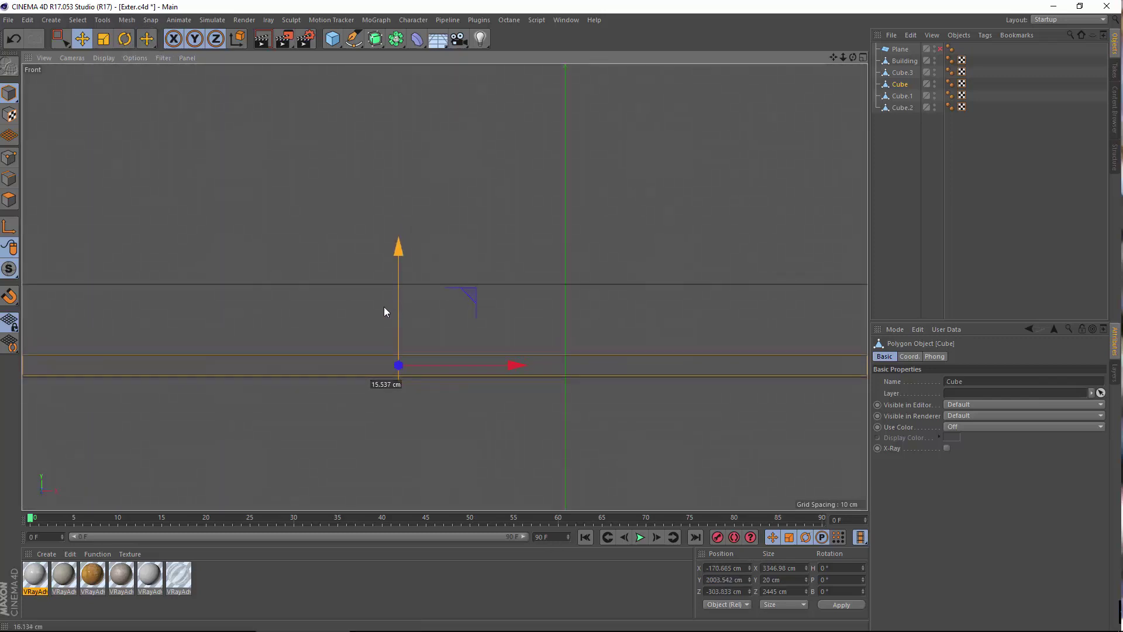
# Select slab Cube.2 in the Front view and center its axis on its geometry.
pyautogui.scroll(-5, 508, 428)
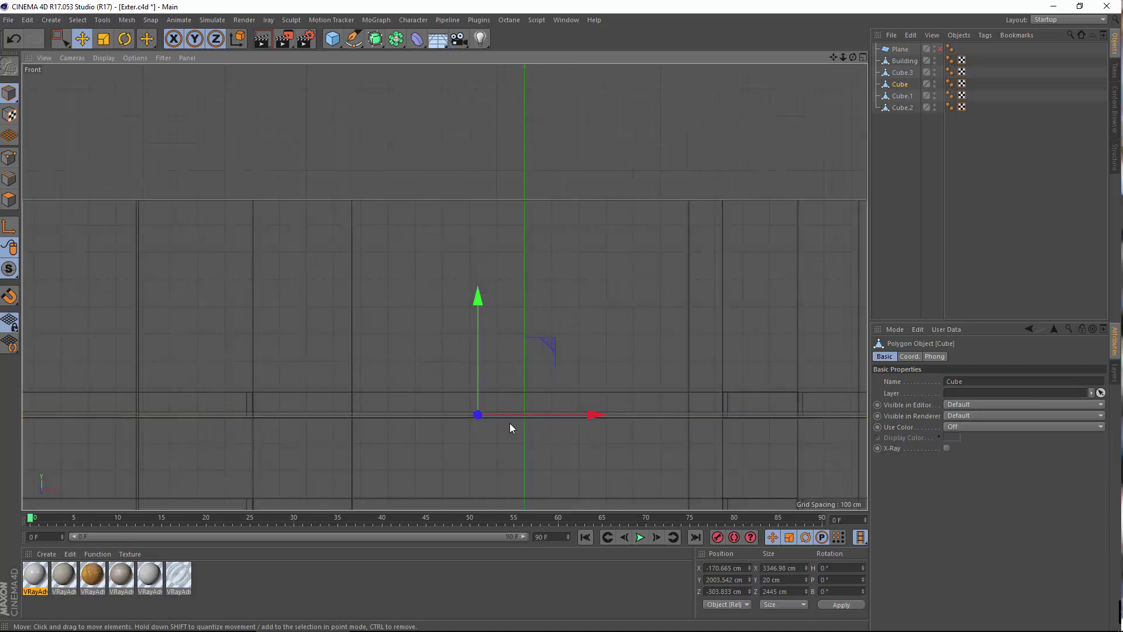
pyautogui.keyDown('alt'); pyautogui.moveTo(510, 423); pyautogui.dragTo(457, 167, button='middle'); pyautogui.keyUp('alt')
pyautogui.click(404, 372)
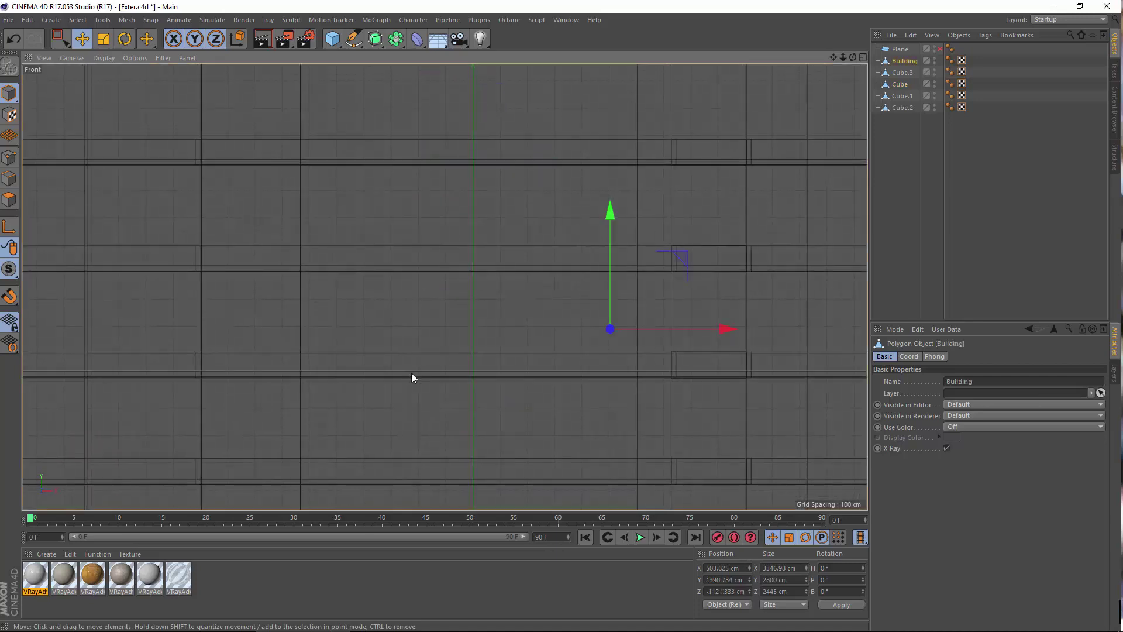
pyautogui.scroll(3, 524, 351)
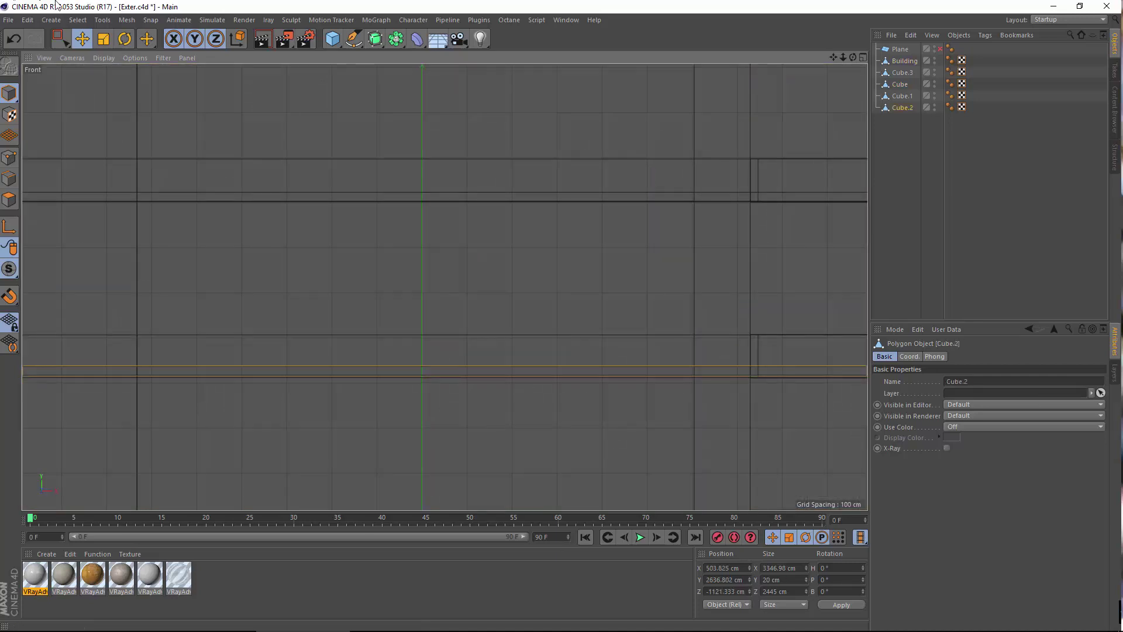
pyautogui.click(127, 20)
pyautogui.moveTo(151, 130)
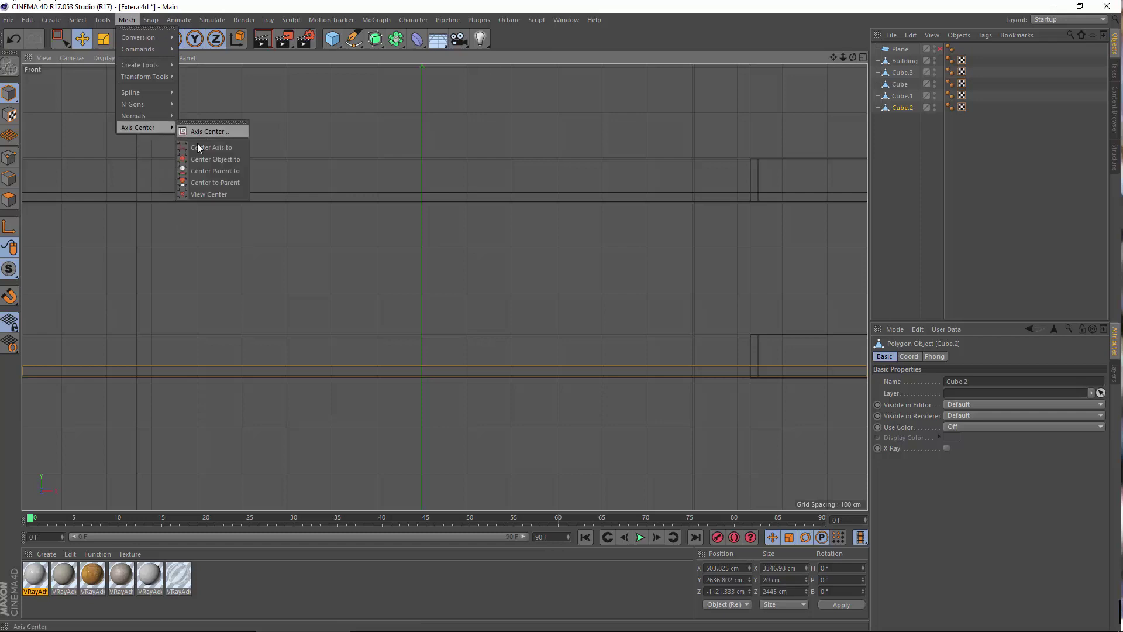
pyautogui.click(208, 145)
# Lower slab Cube.2 by about 4.5 cm onto the lower edge of its floor band, at about Y 1222 cm.
pyautogui.scroll(5, 342, 357)
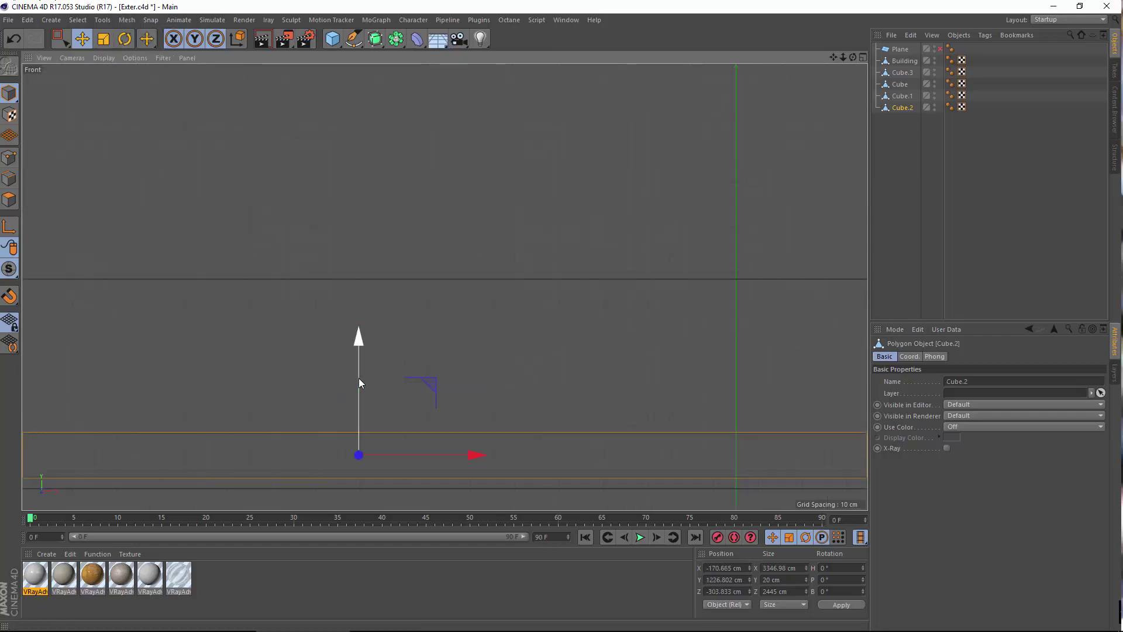
pyautogui.moveTo(356, 380); pyautogui.dragTo(351, 389)
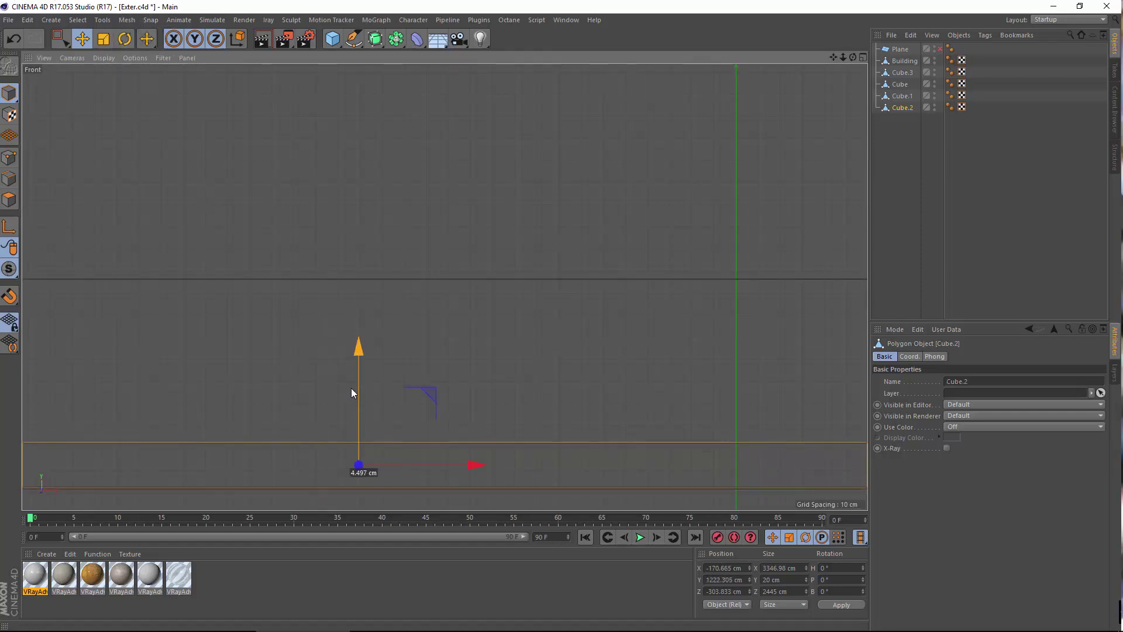
pyautogui.scroll(-5, 424, 371)
# Select the lowest slab, Cube.1, and center its axis on its geometry.
pyautogui.click(303, 346)
pyautogui.scroll(5, 402, 399)
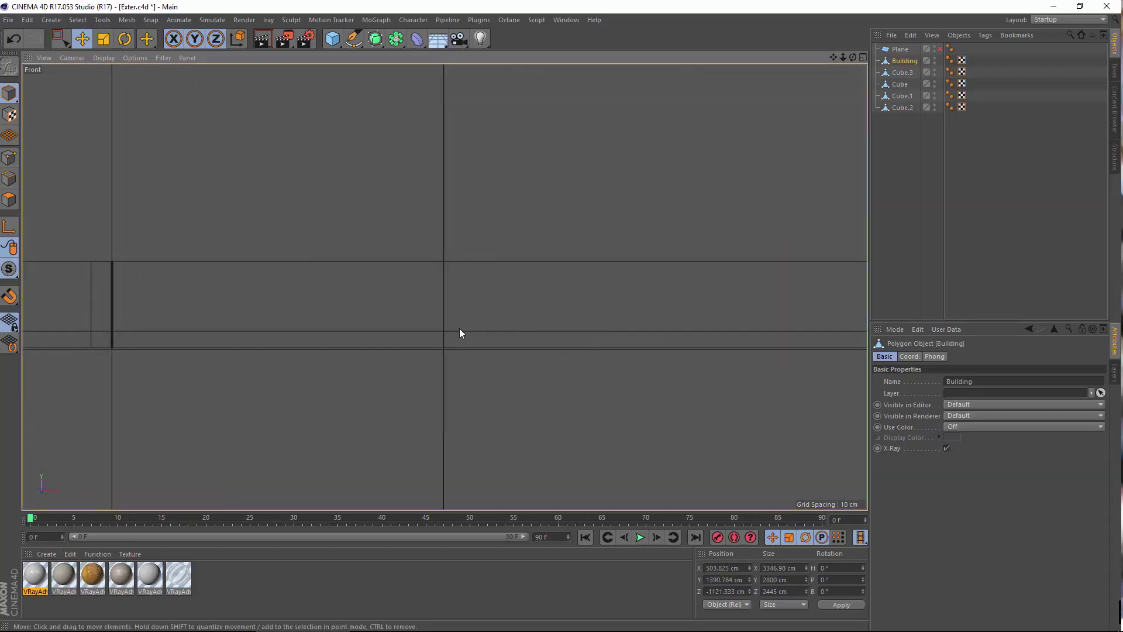
pyautogui.click(447, 330)
pyautogui.keyDown('alt'); pyautogui.moveTo(594, 224); pyautogui.dragTo(246, 275, button='middle'); pyautogui.keyUp('alt')
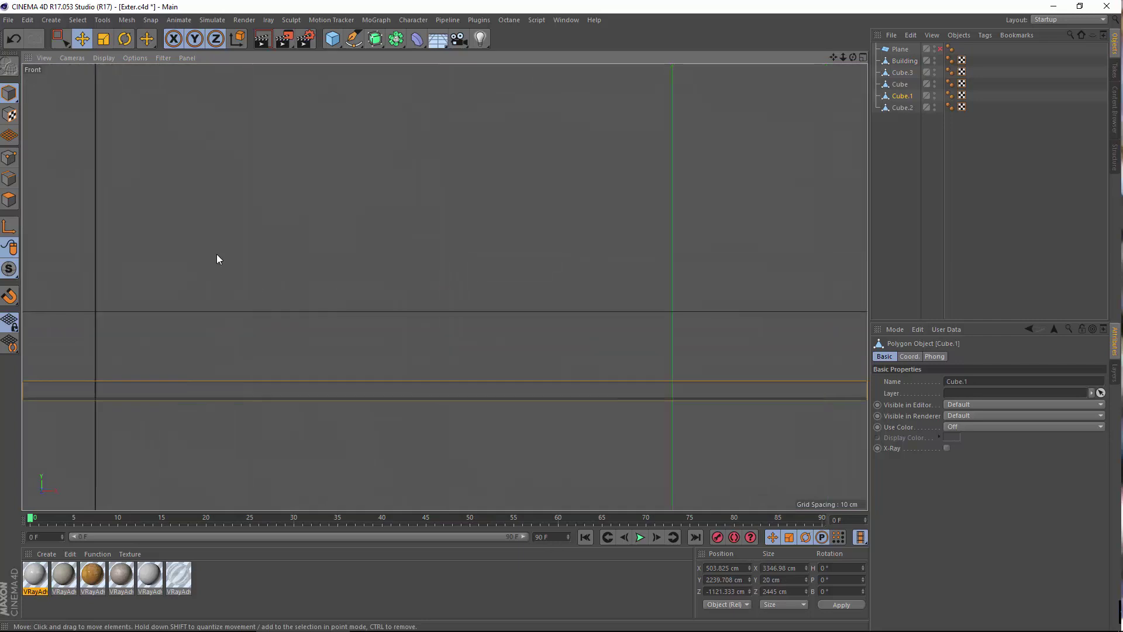
pyautogui.click(126, 20)
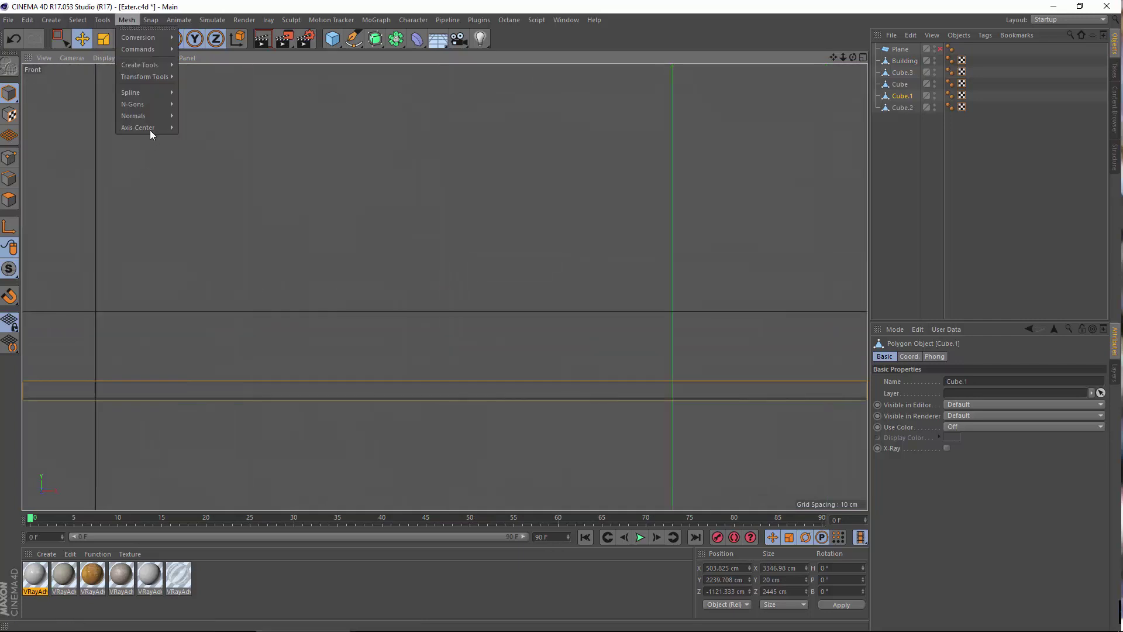
pyautogui.moveTo(154, 127)
pyautogui.click(202, 146)
# Raise slab Cube.1 by about 2.3 cm onto the lower edge of its floor band, at about Y 832 cm.
pyautogui.scroll(-5, 600, 325)
pyautogui.keyDown('alt'); pyautogui.moveTo(602, 314); pyautogui.dragTo(455, 319, button='middle'); pyautogui.keyUp('alt')
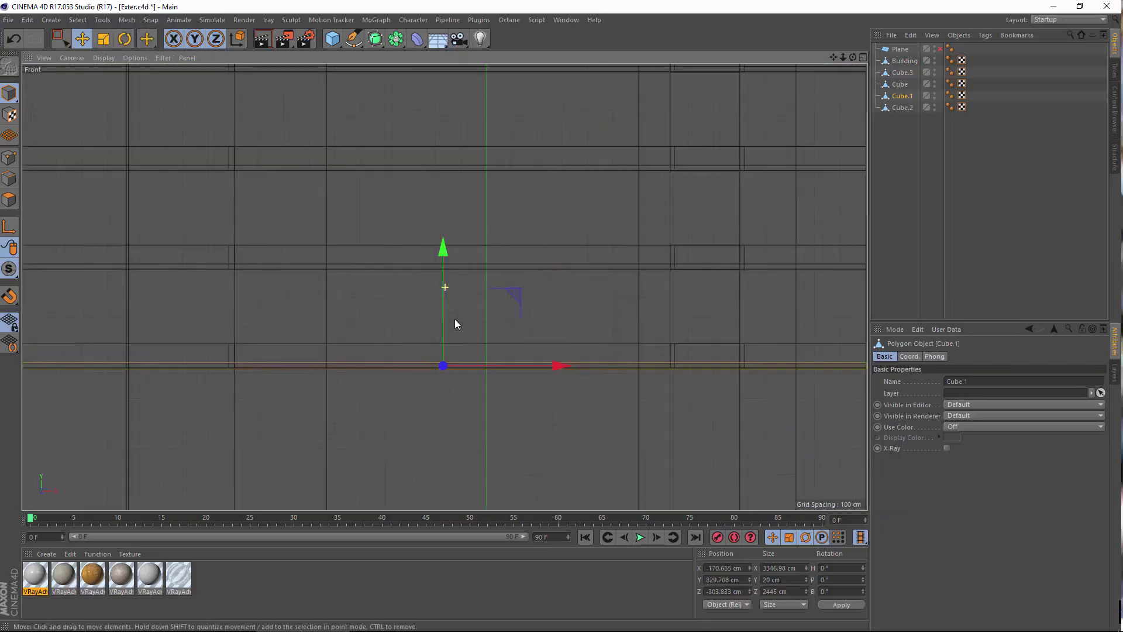
pyautogui.scroll(8, 455, 318)
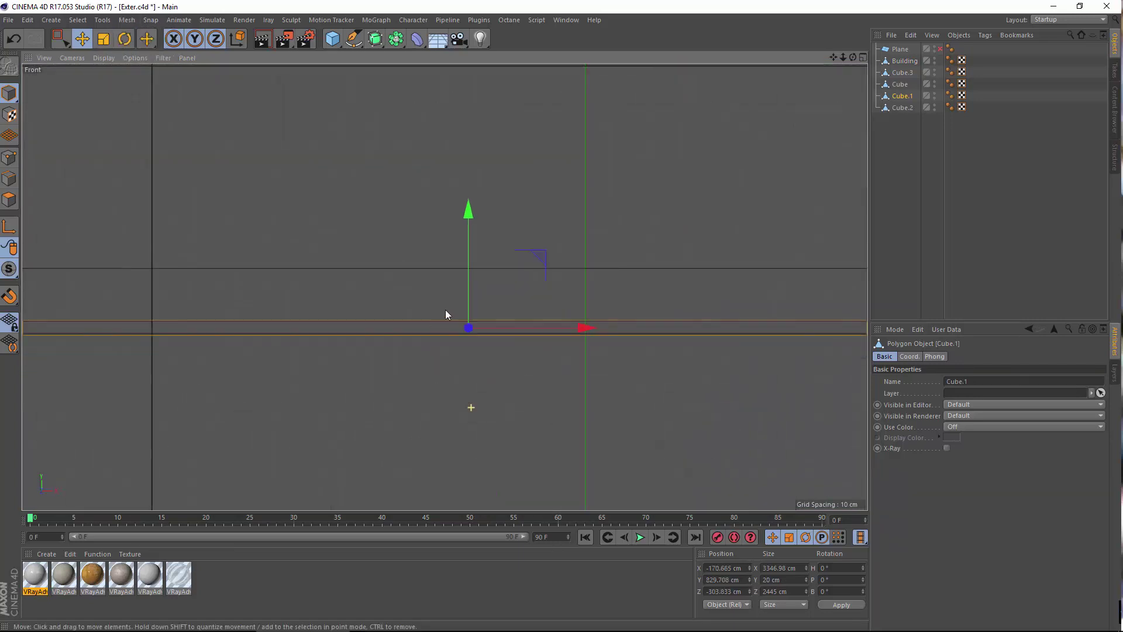
pyautogui.moveTo(476, 285); pyautogui.dragTo(475, 284)
# Switch to the Perspective view and examine the four floor slabs inside the building walls from above and below.
pyautogui.middleClick(475, 283)
pyautogui.middleClick(255, 199)
pyautogui.scroll(-4, 395, 338)
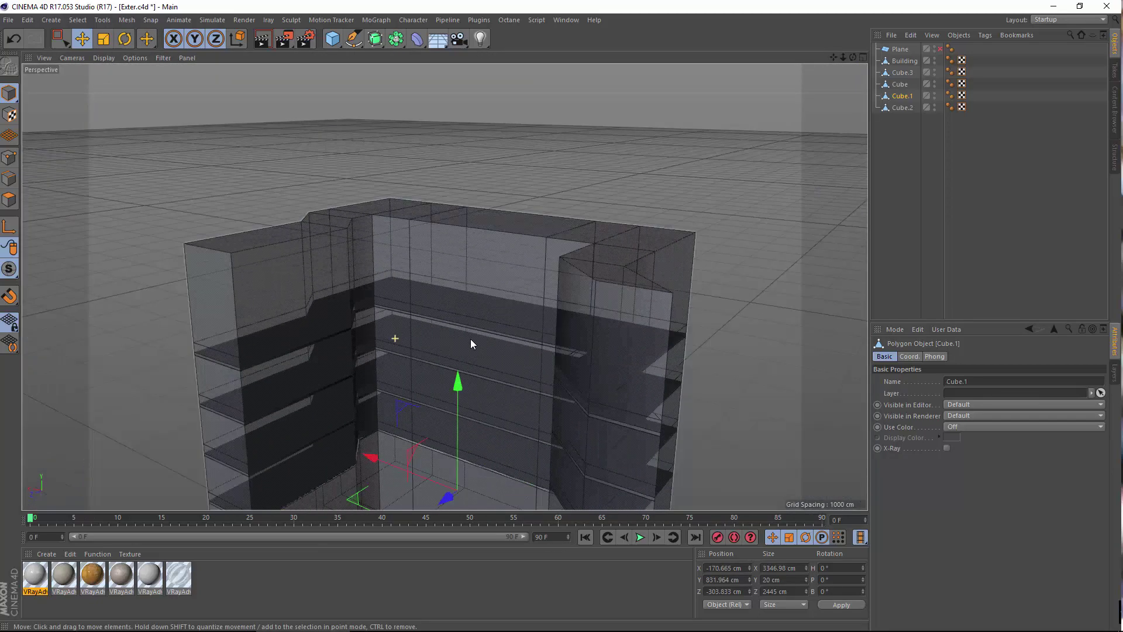
pyautogui.keyDown('alt'); pyautogui.moveTo(473, 343); pyautogui.dragTo(375, 362); pyautogui.keyUp('alt')
pyautogui.keyDown('alt'); pyautogui.moveTo(444, 283); pyautogui.dragTo(518, 176, button='middle'); pyautogui.keyUp('alt')
pyautogui.keyDown('alt'); pyautogui.moveTo(519, 173); pyautogui.dragTo(547, 164, button='right'); pyautogui.keyUp('alt')
pyautogui.keyDown('alt'); pyautogui.moveTo(462, 256); pyautogui.dragTo(493, 314); pyautogui.keyUp('alt')
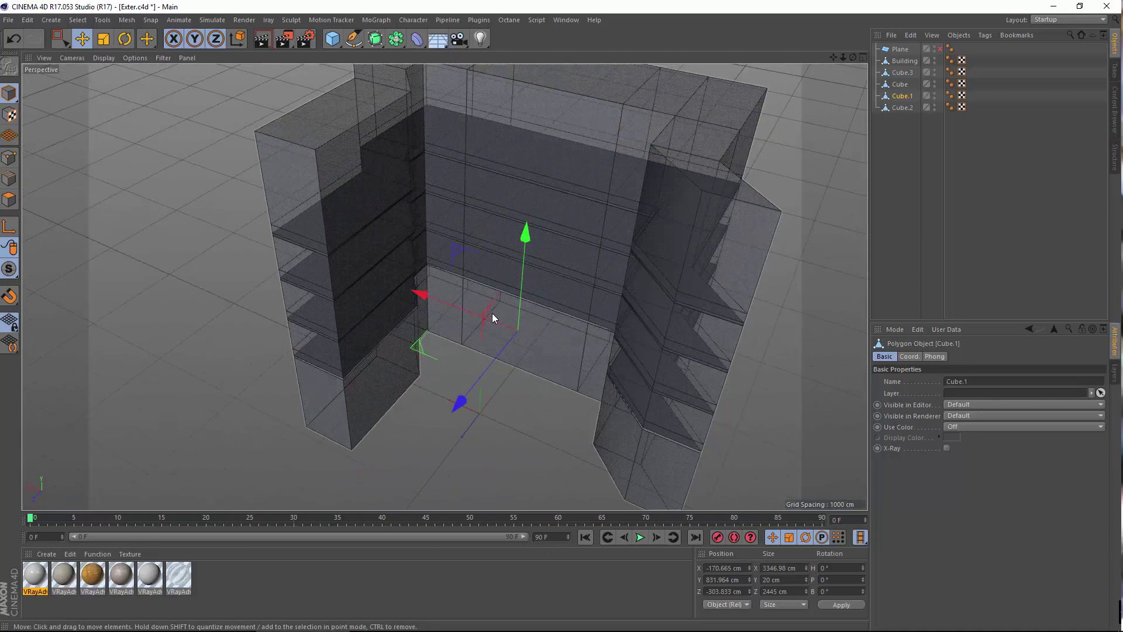
pyautogui.scroll(3, 519, 153)
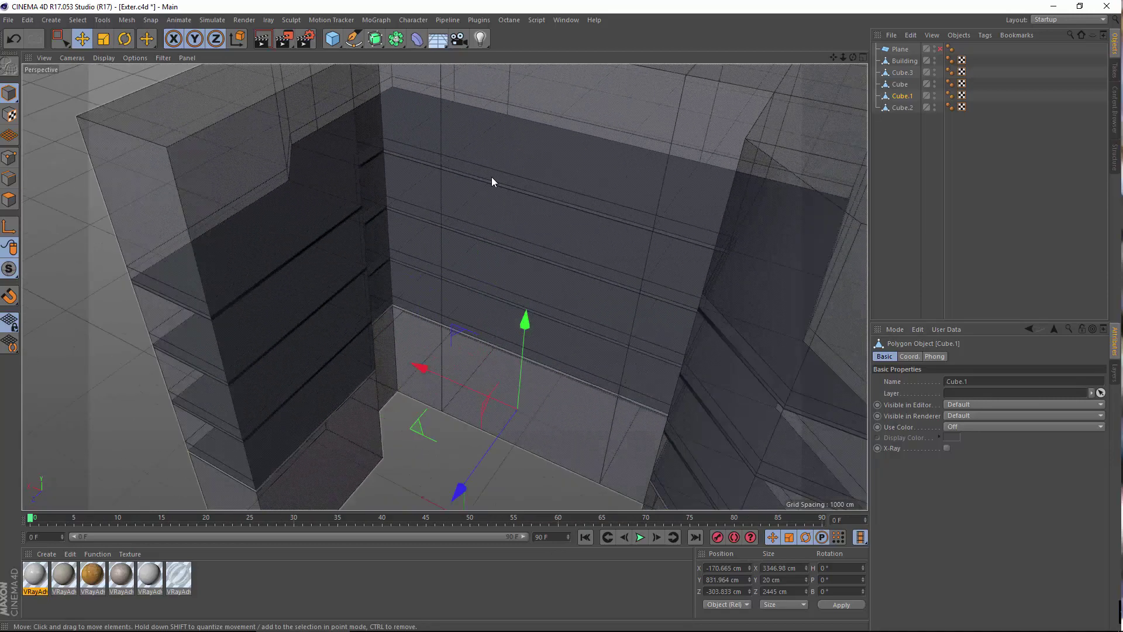
pyautogui.keyDown('alt'); pyautogui.moveTo(491, 177); pyautogui.dragTo(517, 177, button='middle'); pyautogui.keyUp('alt')
pyautogui.keyDown('alt'); pyautogui.moveTo(453, 332); pyautogui.dragTo(534, 204); pyautogui.keyUp('alt')
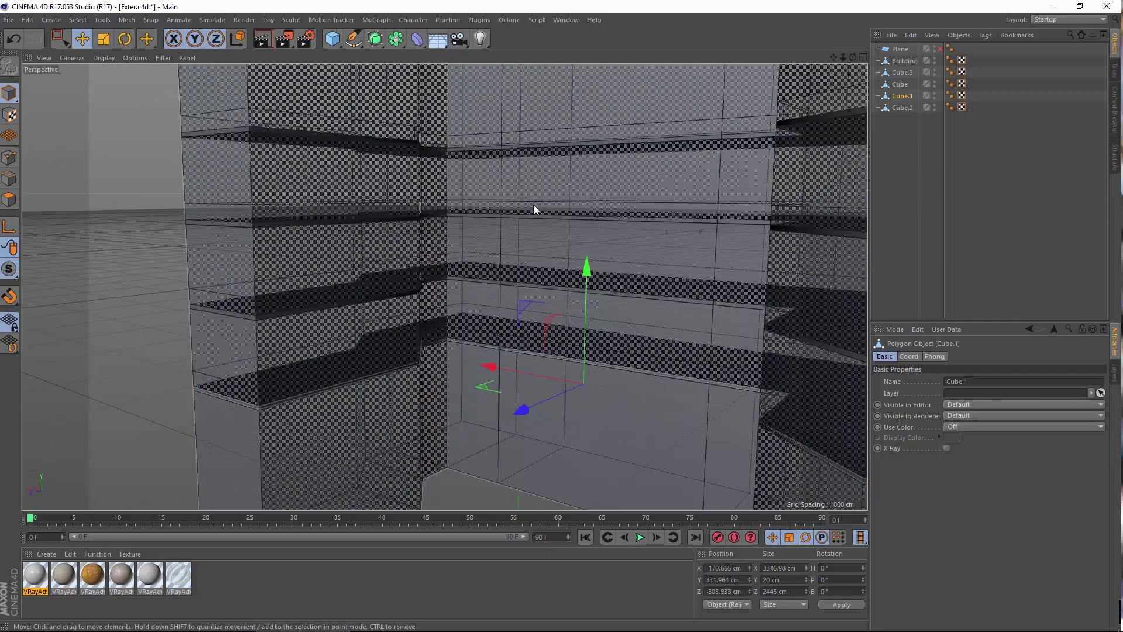
pyautogui.keyDown('alt'); pyautogui.moveTo(573, 185); pyautogui.dragTo(520, 203, button='right'); pyautogui.keyUp('alt')
pyautogui.keyDown('alt'); pyautogui.moveTo(456, 208); pyautogui.dragTo(412, 201); pyautogui.keyUp('alt')
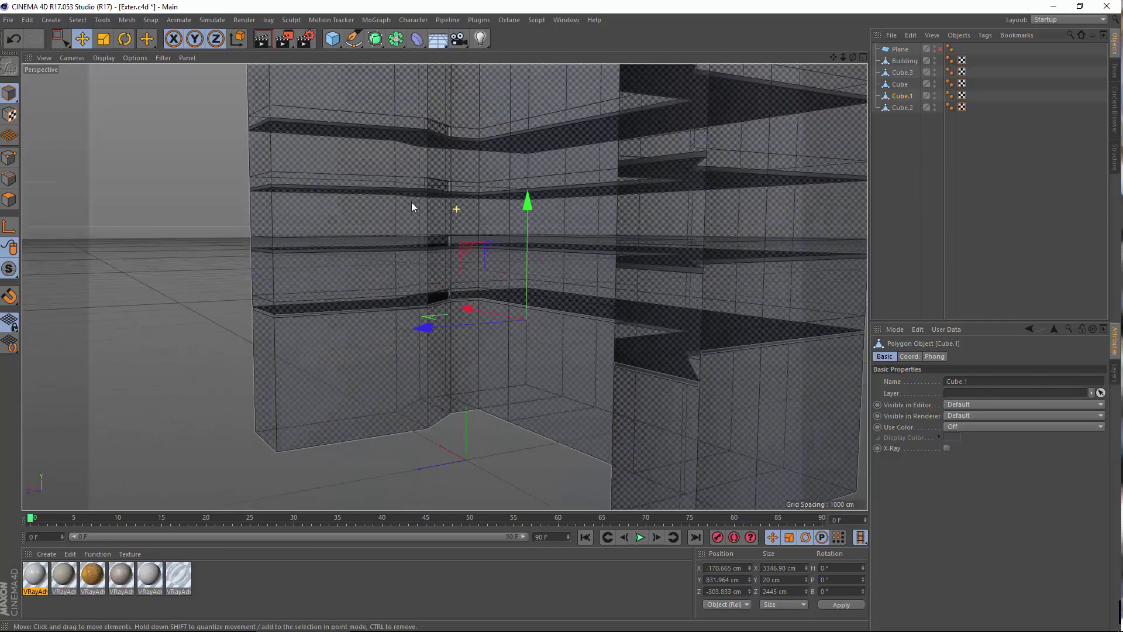
pyautogui.keyDown('alt'); pyautogui.moveTo(422, 182); pyautogui.dragTo(433, 273, button='middle'); pyautogui.keyUp('alt')
pyautogui.keyDown('alt'); pyautogui.moveTo(433, 273); pyautogui.dragTo(429, 174); pyautogui.keyUp('alt')
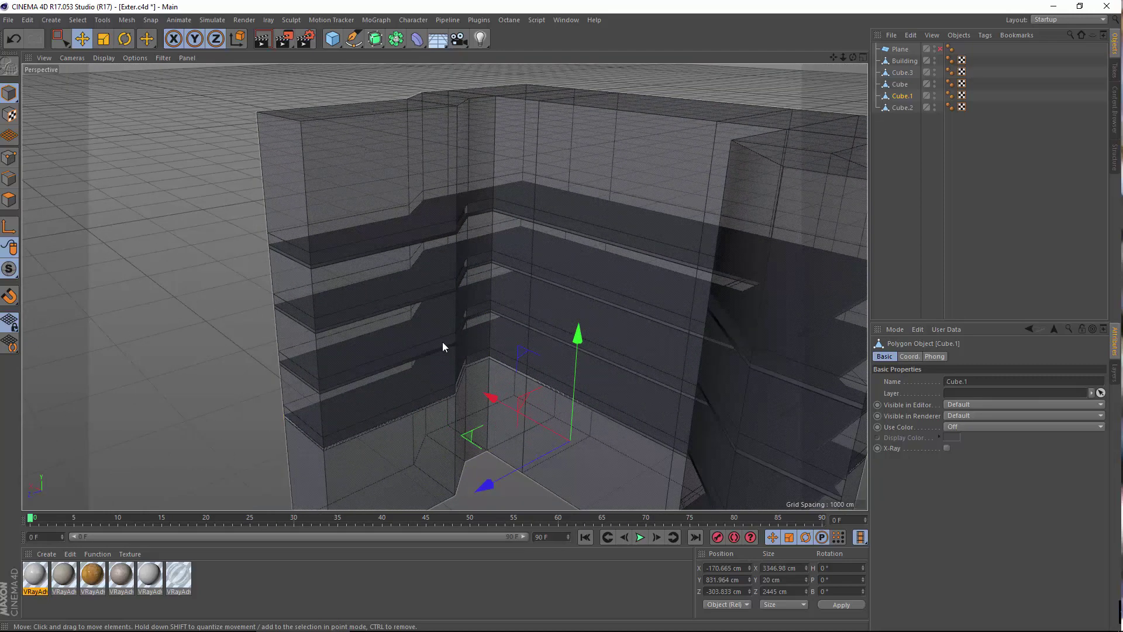
# Check how the slabs follow the back wall and both side wings of the building, including the angled corners.
pyautogui.keyDown('alt'); pyautogui.moveTo(443, 342); pyautogui.dragTo(695, 230); pyautogui.keyUp('alt')
pyautogui.keyDown('alt'); pyautogui.moveTo(365, 162); pyautogui.dragTo(482, 196, button='right'); pyautogui.keyUp('alt')
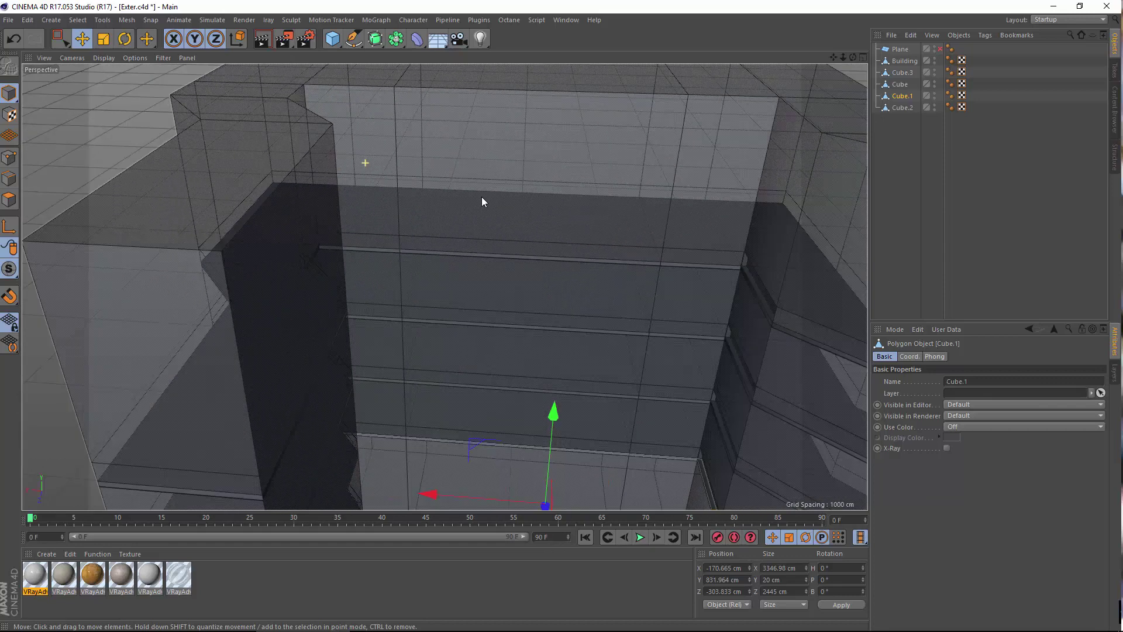
pyautogui.keyDown('alt'); pyautogui.moveTo(490, 160); pyautogui.dragTo(462, 205, button='middle'); pyautogui.keyUp('alt')
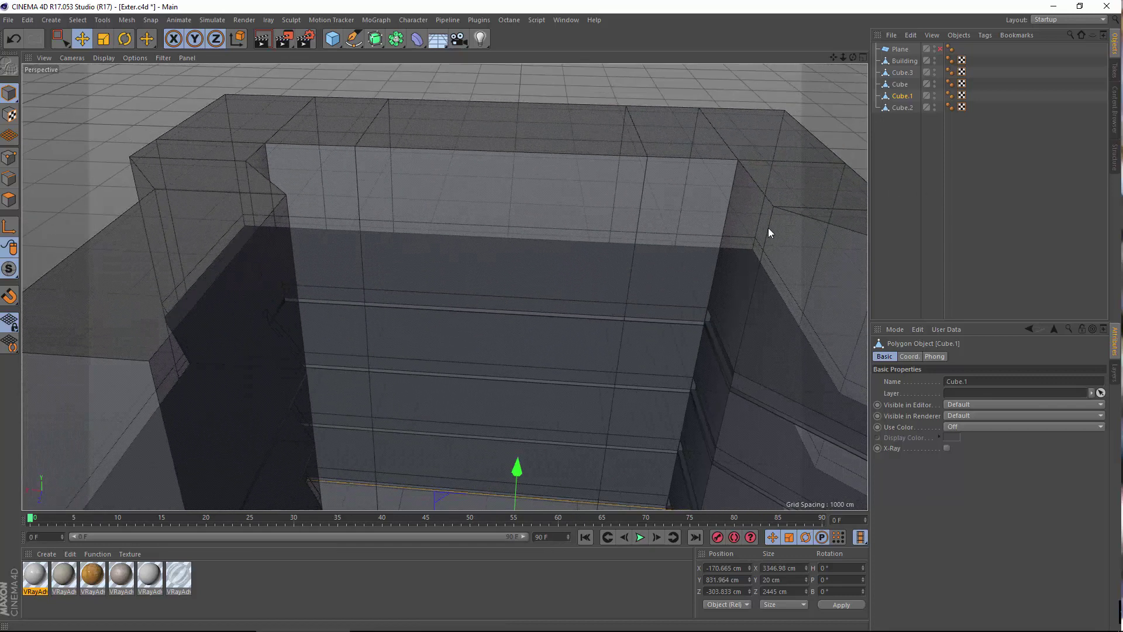
pyautogui.keyDown('alt'); pyautogui.moveTo(734, 465); pyautogui.dragTo(483, 343); pyautogui.keyUp('alt')
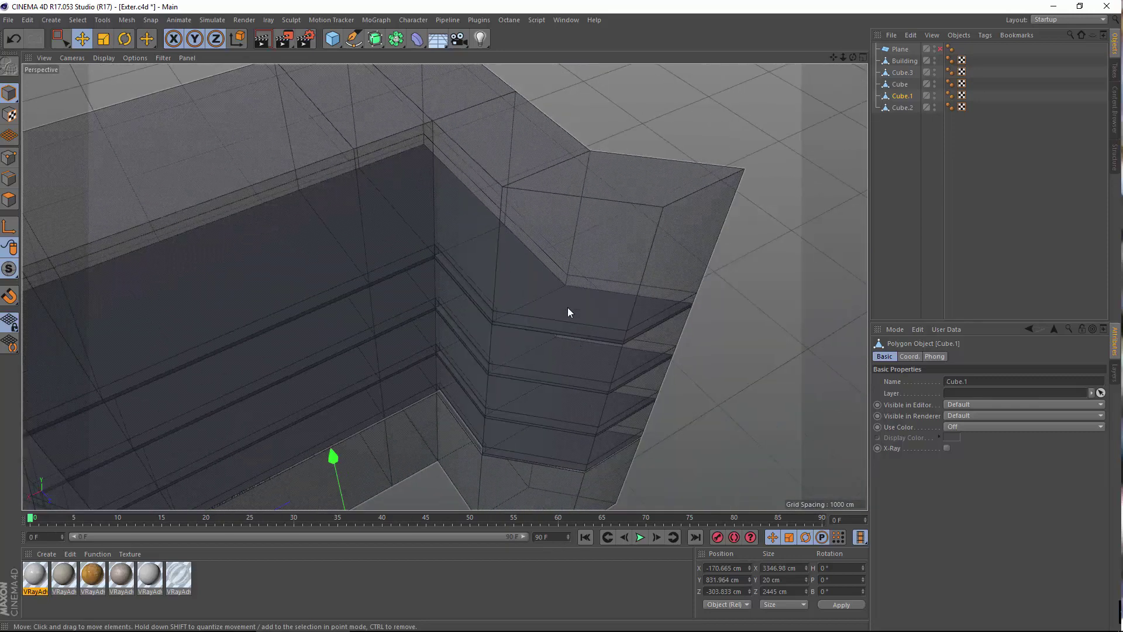
pyautogui.keyDown('alt'); pyautogui.moveTo(323, 291); pyautogui.dragTo(506, 226); pyautogui.keyUp('alt')
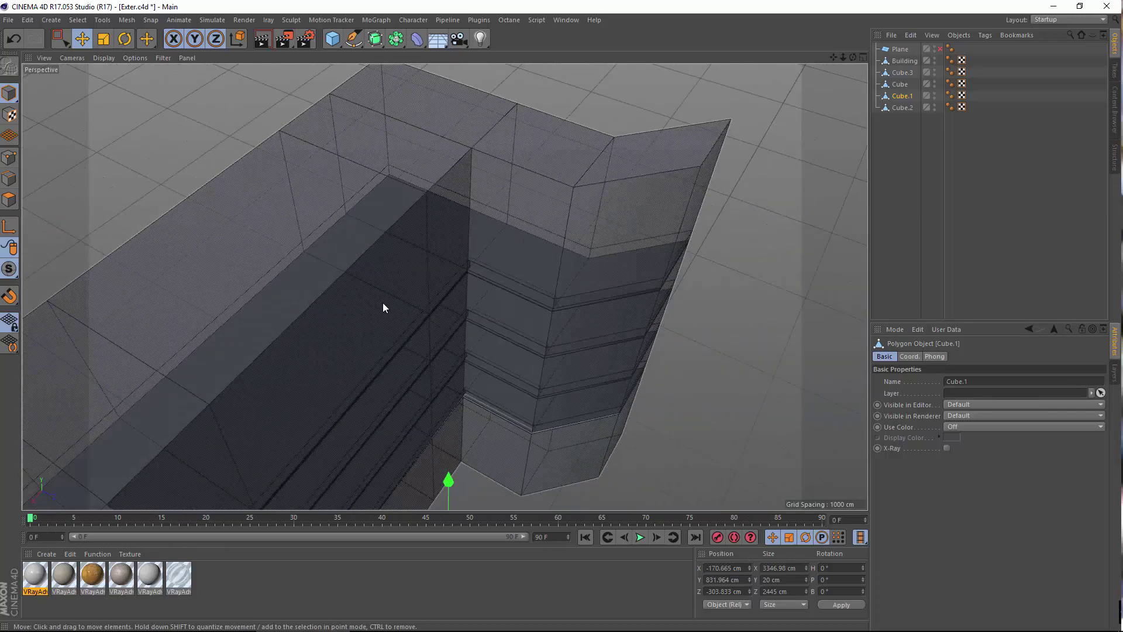
pyautogui.keyDown('alt'); pyautogui.moveTo(437, 349); pyautogui.dragTo(356, 321); pyautogui.keyUp('alt')
pyautogui.keyDown('alt'); pyautogui.moveTo(363, 304); pyautogui.dragTo(415, 166, button='middle'); pyautogui.keyUp('alt')
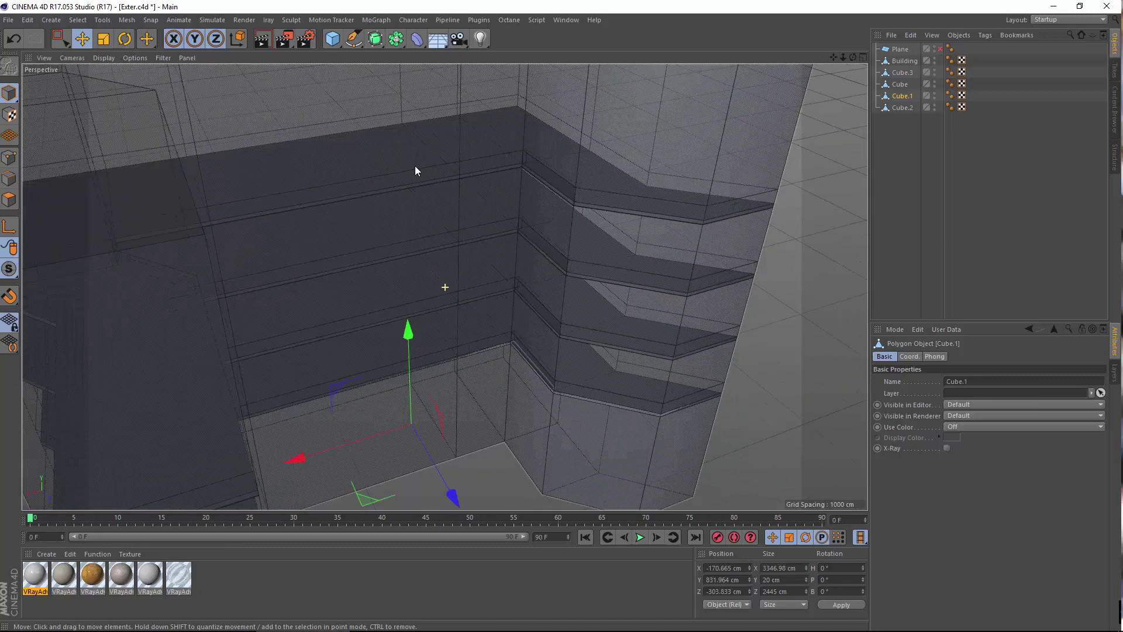
pyautogui.keyDown('alt'); pyautogui.moveTo(430, 204); pyautogui.dragTo(341, 325, button='right'); pyautogui.keyUp('alt')
pyautogui.keyDown('alt'); pyautogui.moveTo(404, 351); pyautogui.dragTo(319, 327); pyautogui.keyUp('alt')
pyautogui.keyDown('alt'); pyautogui.moveTo(319, 327); pyautogui.dragTo(455, 224, button='middle'); pyautogui.keyUp('alt')
pyautogui.keyDown('alt'); pyautogui.moveTo(455, 225); pyautogui.dragTo(360, 346, button='right'); pyautogui.keyUp('alt')
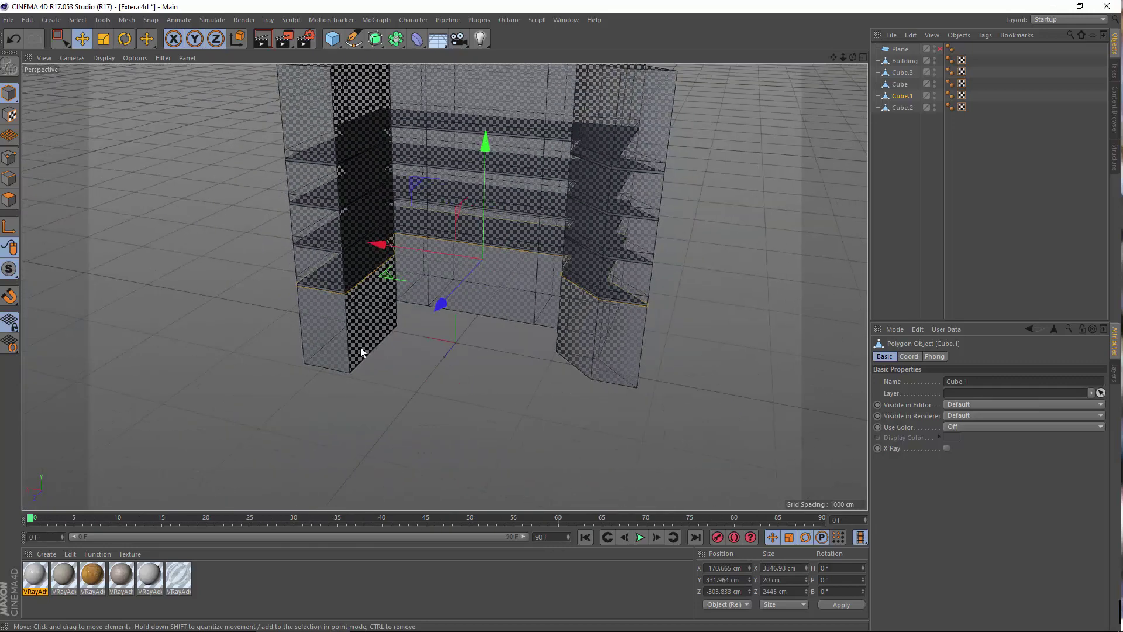
pyautogui.keyDown('alt'); pyautogui.moveTo(360, 346); pyautogui.dragTo(414, 283); pyautogui.keyUp('alt')
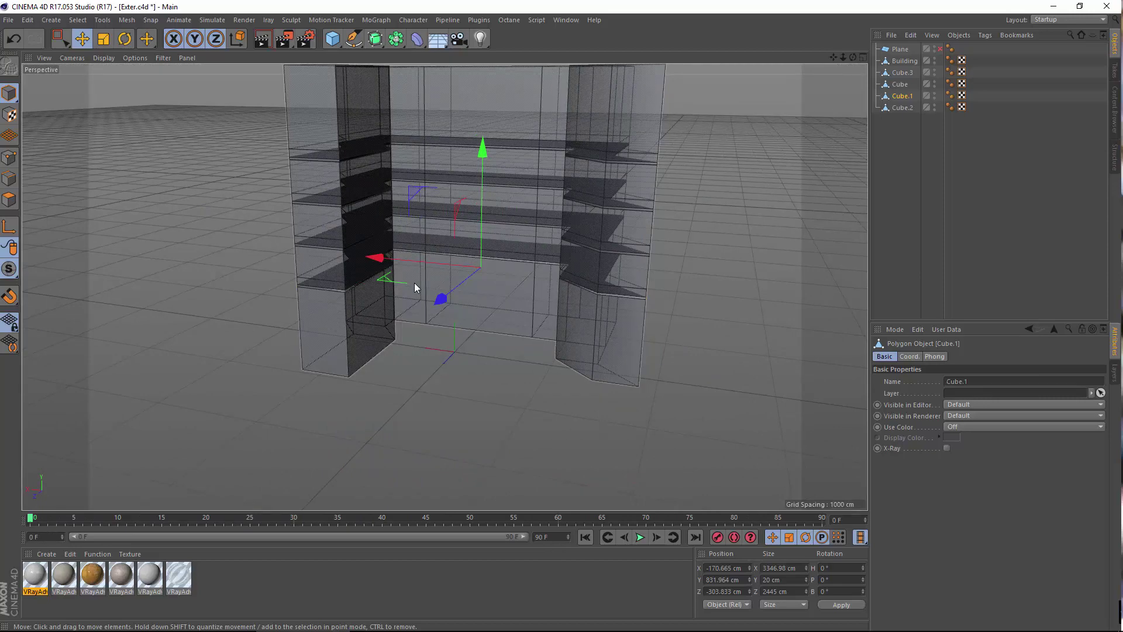
# Inspect the slab stack from the roof down to the lowest floor, looking closely at the inner corner joints.
pyautogui.scroll(3, 579, 176)
pyautogui.scroll(2, 472, 167)
pyautogui.keyDown('alt'); pyautogui.moveTo(462, 175); pyautogui.dragTo(497, 368, button='middle'); pyautogui.keyUp('alt')
pyautogui.keyDown('alt'); pyautogui.moveTo(468, 357); pyautogui.dragTo(413, 401); pyautogui.keyUp('alt')
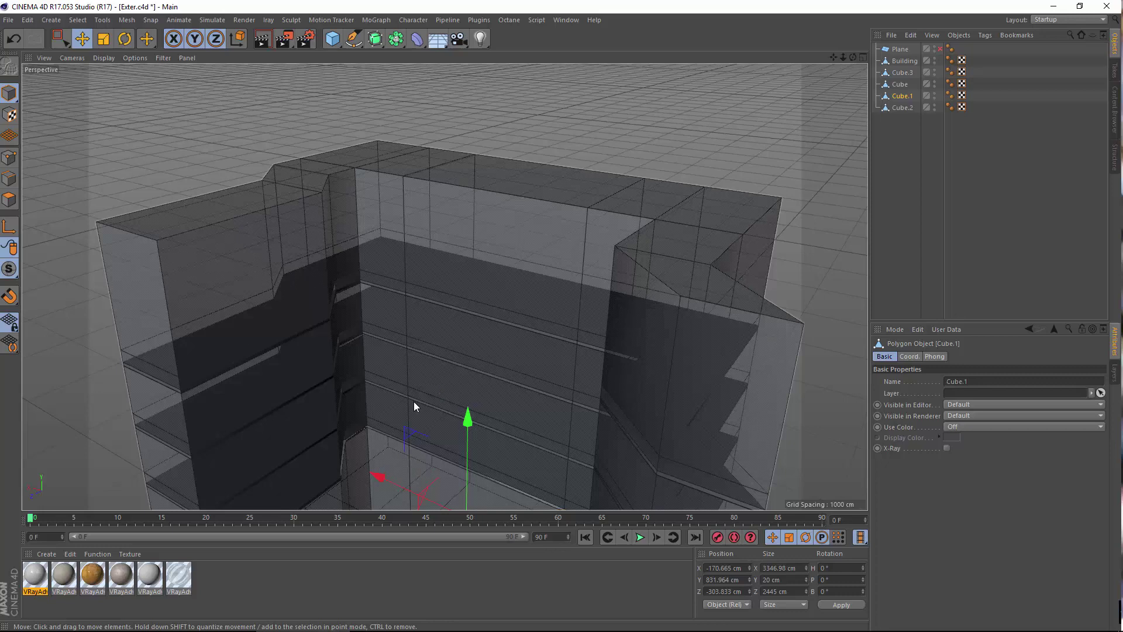
pyautogui.scroll(-1, 606, 247)
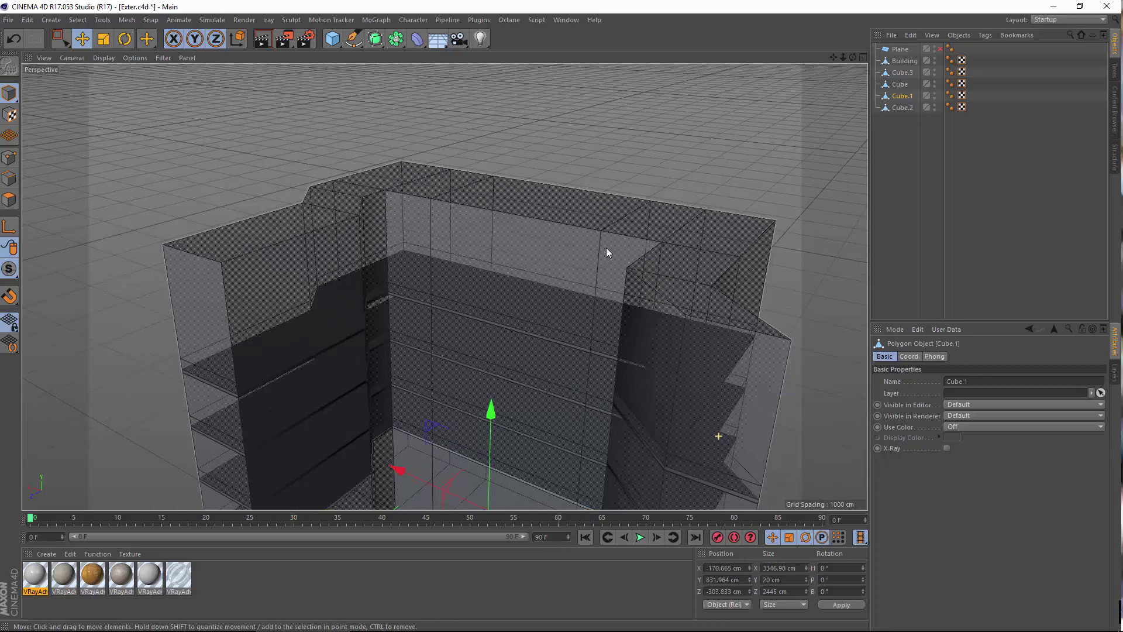
pyautogui.keyDown('alt'); pyautogui.moveTo(490, 344); pyautogui.dragTo(539, 151, button='middle'); pyautogui.keyUp('alt')
pyautogui.keyDown('alt'); pyautogui.moveTo(583, 350); pyautogui.dragTo(419, 122); pyautogui.keyUp('alt')
pyautogui.keyDown('alt'); pyautogui.moveTo(475, 227); pyautogui.dragTo(541, 255, button='right'); pyautogui.keyUp('alt')
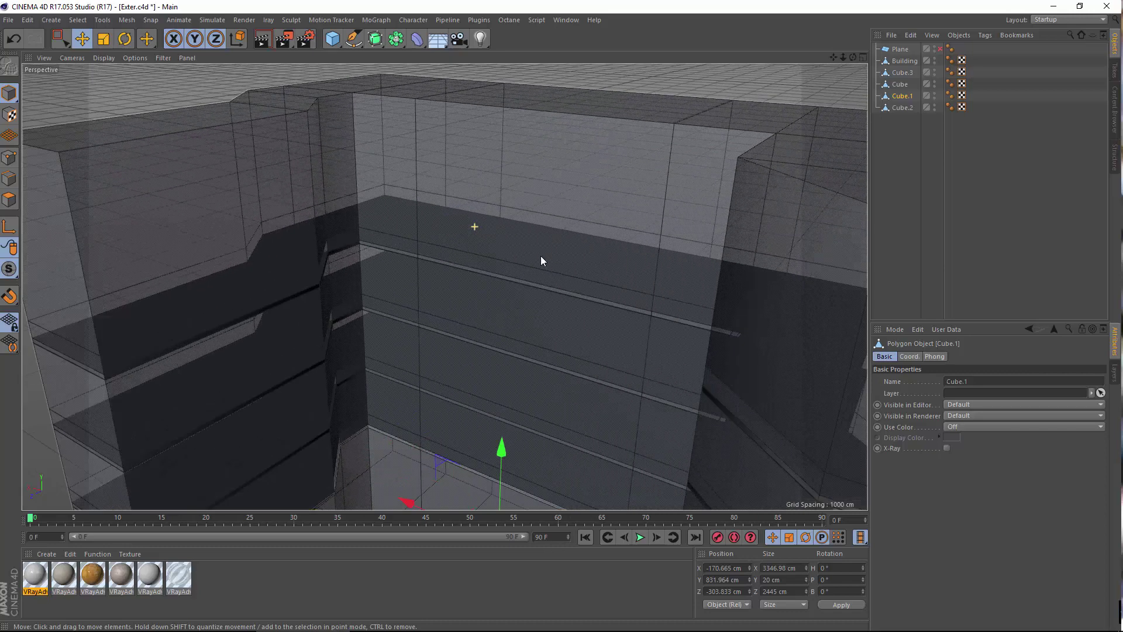
pyautogui.keyDown('alt'); pyautogui.moveTo(556, 245); pyautogui.dragTo(536, 216); pyautogui.keyUp('alt')
pyautogui.keyDown('alt'); pyautogui.moveTo(505, 251); pyautogui.dragTo(504, 135, button='middle'); pyautogui.keyUp('alt')
pyautogui.keyDown('alt'); pyautogui.moveTo(499, 157); pyautogui.dragTo(482, 192, button='right'); pyautogui.keyUp('alt')
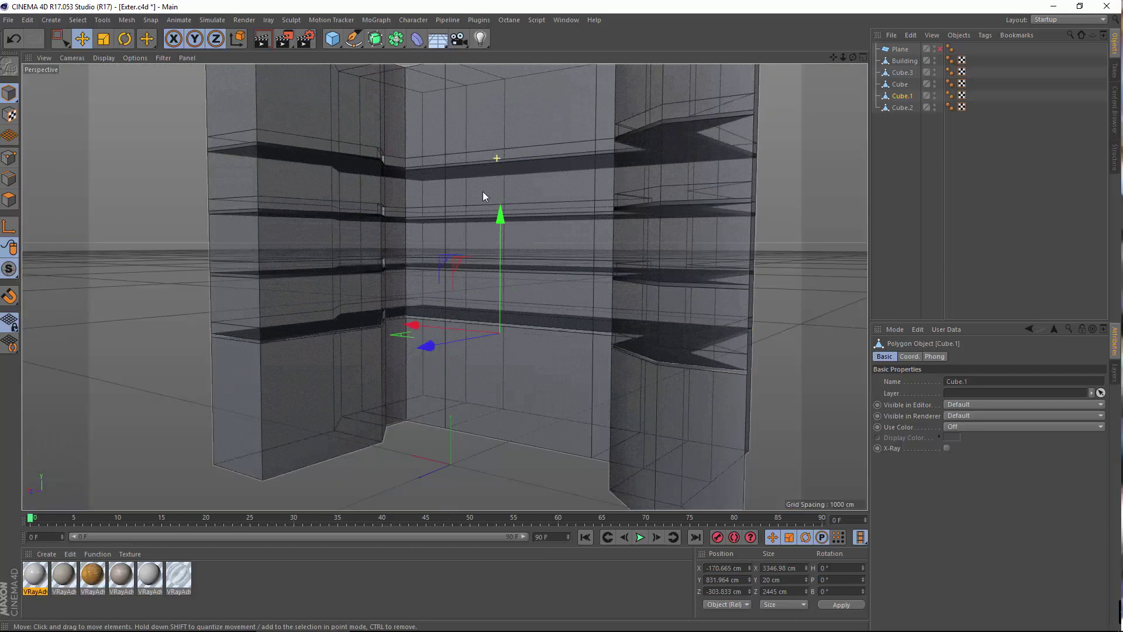
pyautogui.click(5, 201)
pyautogui.keyDown('alt'); pyautogui.moveTo(554, 78); pyautogui.dragTo(574, 110, button='right'); pyautogui.keyUp('alt')
pyautogui.click(5, 97)
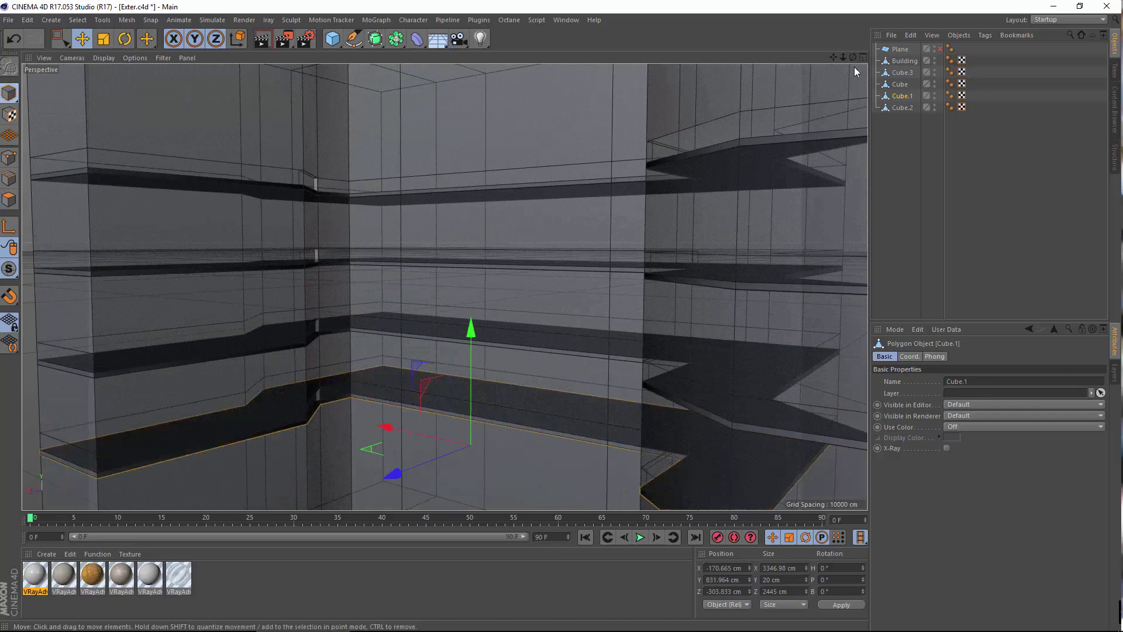
# Turn off X-Ray for the Building object.
pyautogui.click(910, 62)
pyautogui.keyDown('alt'); pyautogui.moveTo(335, 221); pyautogui.dragTo(423, 275, button='right'); pyautogui.keyUp('alt')
pyautogui.keyDown('alt'); pyautogui.moveTo(424, 276); pyautogui.dragTo(434, 297); pyautogui.keyUp('alt')
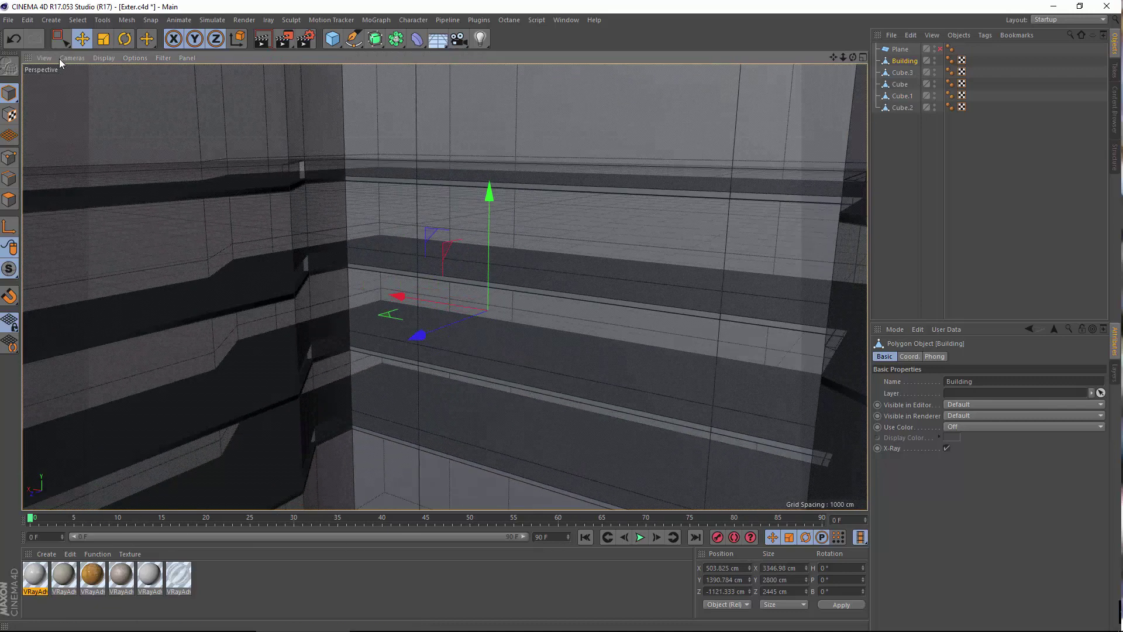
pyautogui.click(104, 57)
pyautogui.click(104, 57)
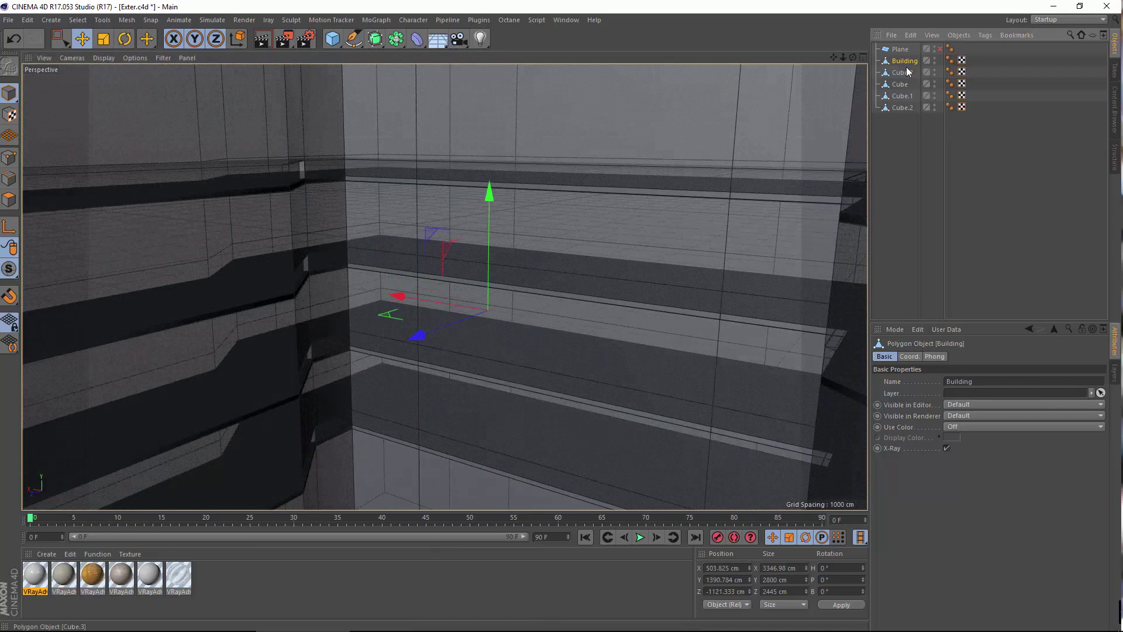
pyautogui.click(946, 448)
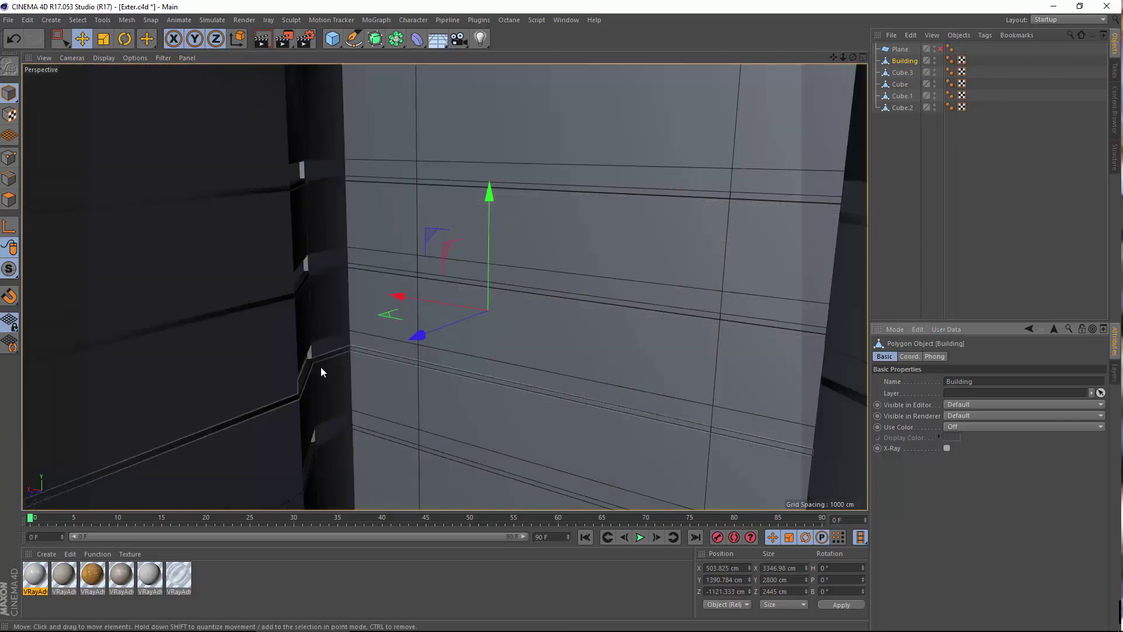
# Inspect up close the edges where the floor slabs meet the solid building wall.
pyautogui.scroll(3, 327, 367)
pyautogui.scroll(6, 420, 369)
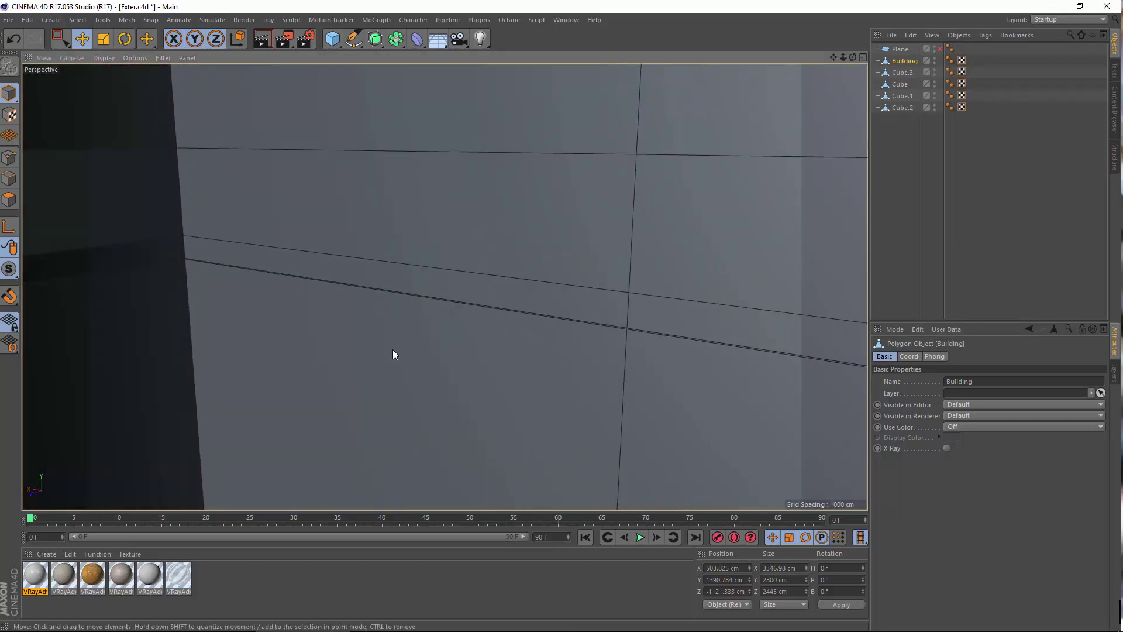
pyautogui.scroll(5, 349, 335)
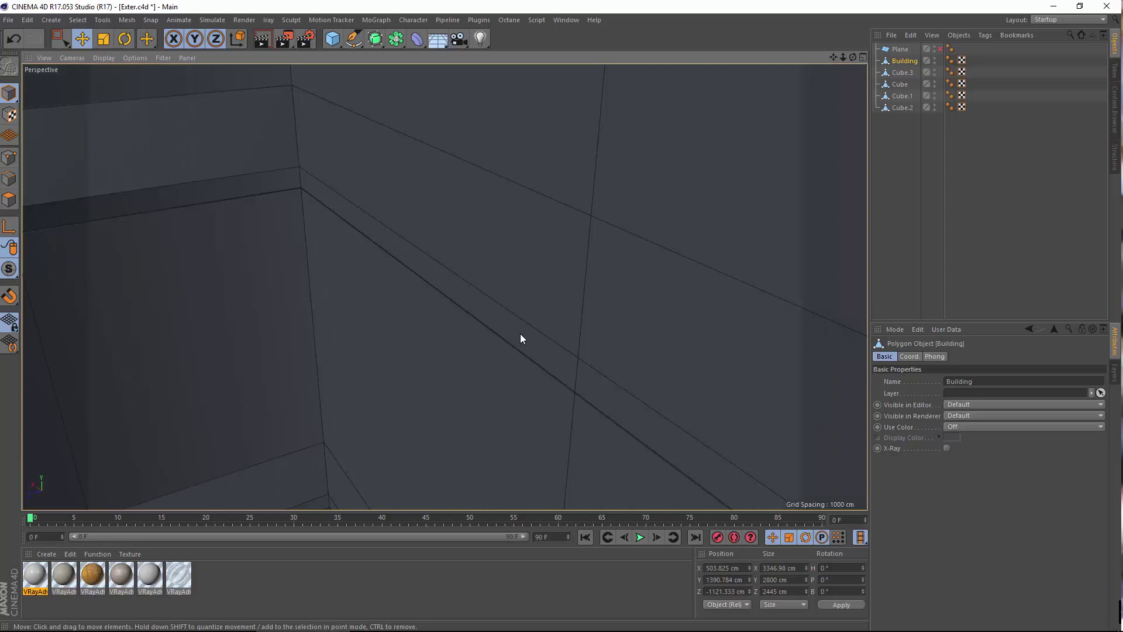
pyautogui.keyDown('alt'); pyautogui.moveTo(258, 252); pyautogui.dragTo(543, 338); pyautogui.keyUp('alt')
pyautogui.keyDown('alt'); pyautogui.moveTo(394, 368); pyautogui.dragTo(213, 383); pyautogui.keyUp('alt')
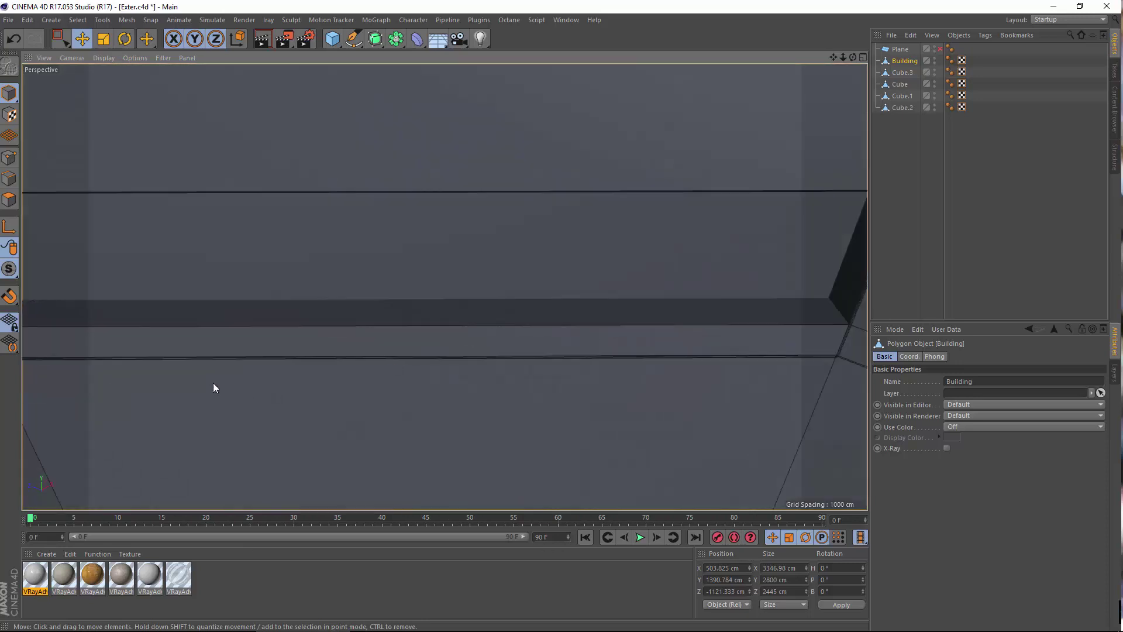
# Examine the floor bands along the Building's inner side wings and back wall, including the corners where they meet.
pyautogui.keyDown('alt'); pyautogui.moveTo(213, 382); pyautogui.dragTo(598, 317, button='middle'); pyautogui.keyUp('alt')
pyautogui.keyDown('alt'); pyautogui.moveTo(598, 318); pyautogui.dragTo(398, 293); pyautogui.keyUp('alt')
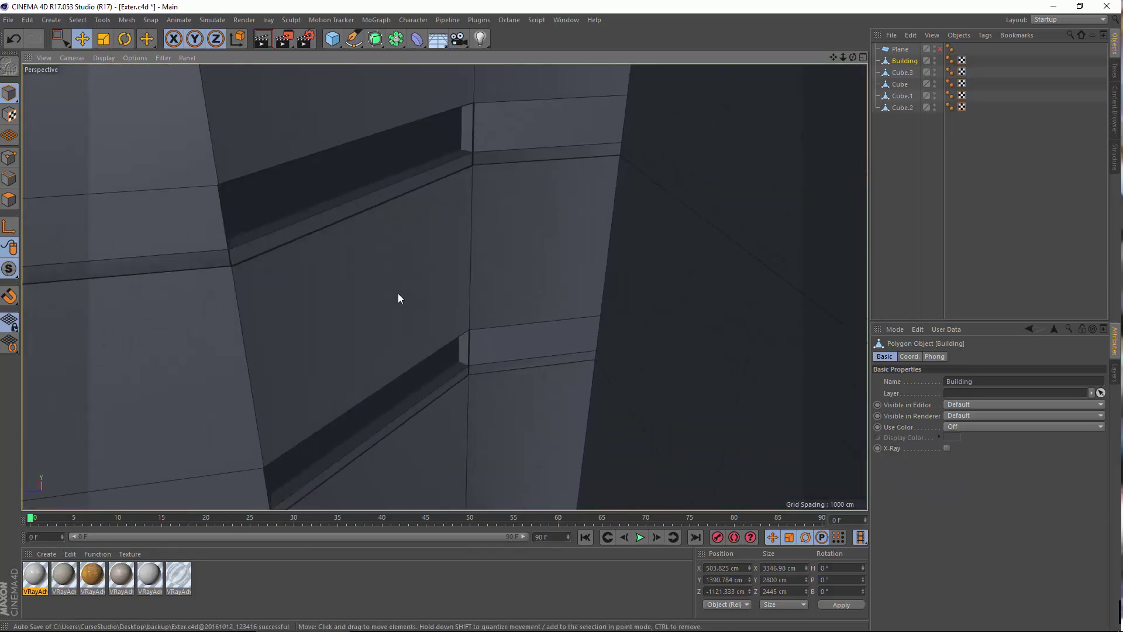
pyautogui.keyDown('alt'); pyautogui.moveTo(233, 321); pyautogui.dragTo(419, 280); pyautogui.keyUp('alt')
pyautogui.keyDown('alt'); pyautogui.moveTo(335, 321); pyautogui.dragTo(541, 173); pyautogui.keyUp('alt')
pyautogui.keyDown('alt'); pyautogui.moveTo(554, 128); pyautogui.dragTo(525, 177); pyautogui.keyUp('alt')
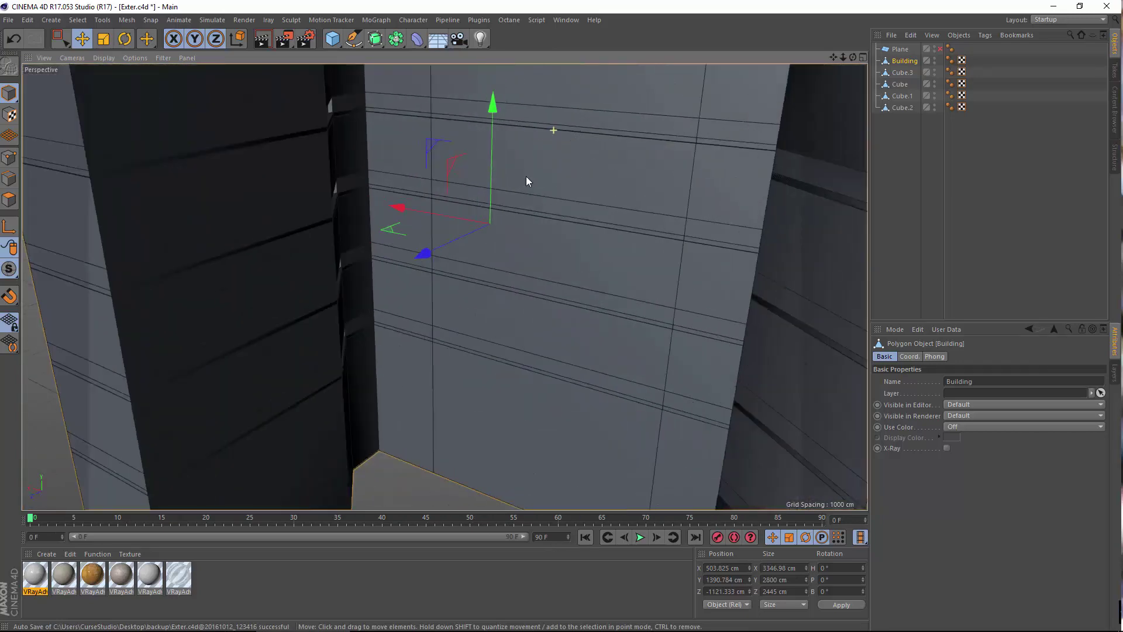
pyautogui.scroll(3, 537, 223)
pyautogui.keyDown('alt'); pyautogui.moveTo(542, 227); pyautogui.dragTo(441, 316); pyautogui.keyUp('alt')
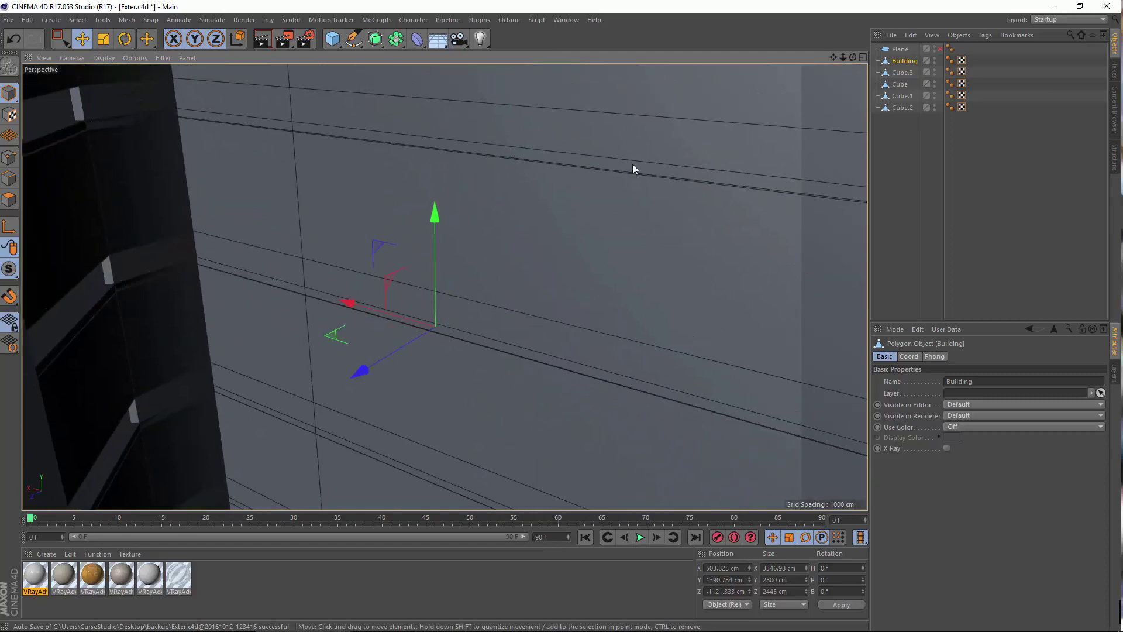
pyautogui.keyDown('alt'); pyautogui.moveTo(634, 168); pyautogui.dragTo(512, 170); pyautogui.keyUp('alt')
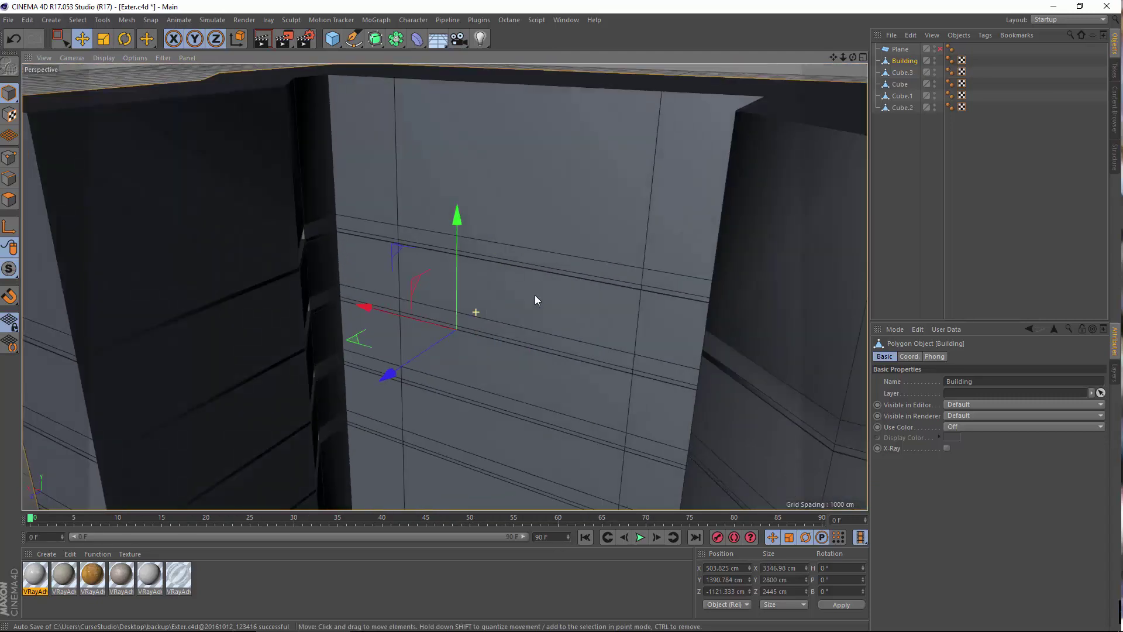
pyautogui.keyDown('alt'); pyautogui.moveTo(534, 298); pyautogui.dragTo(498, 267); pyautogui.keyUp('alt')
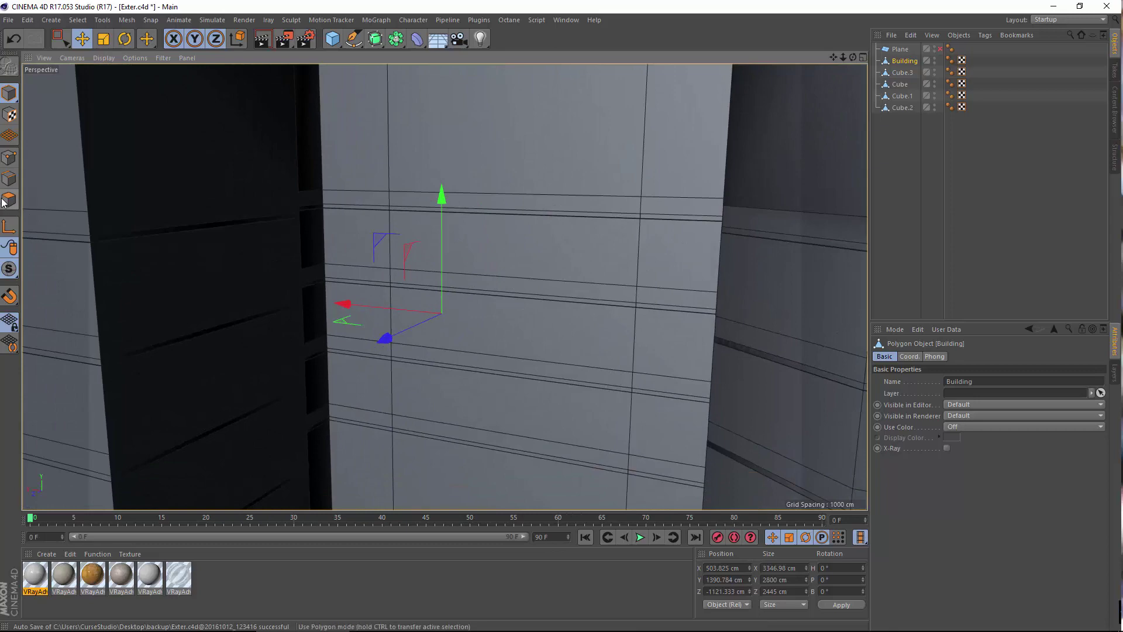
# Switch the Building to polygon editing and select a middle panel between the floor bands on the back wall.
pyautogui.click(12, 201)
pyautogui.click(517, 258)
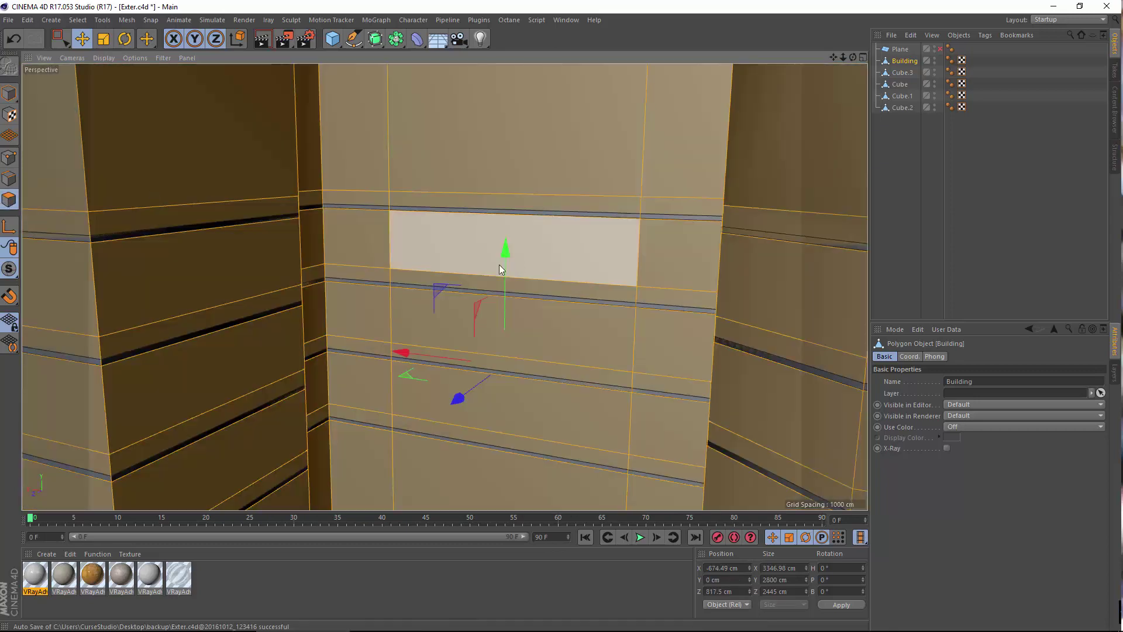
pyautogui.click(450, 265)
pyautogui.keyDown('alt'); pyautogui.moveTo(449, 238); pyautogui.dragTo(479, 244, button='right'); pyautogui.keyUp('alt')
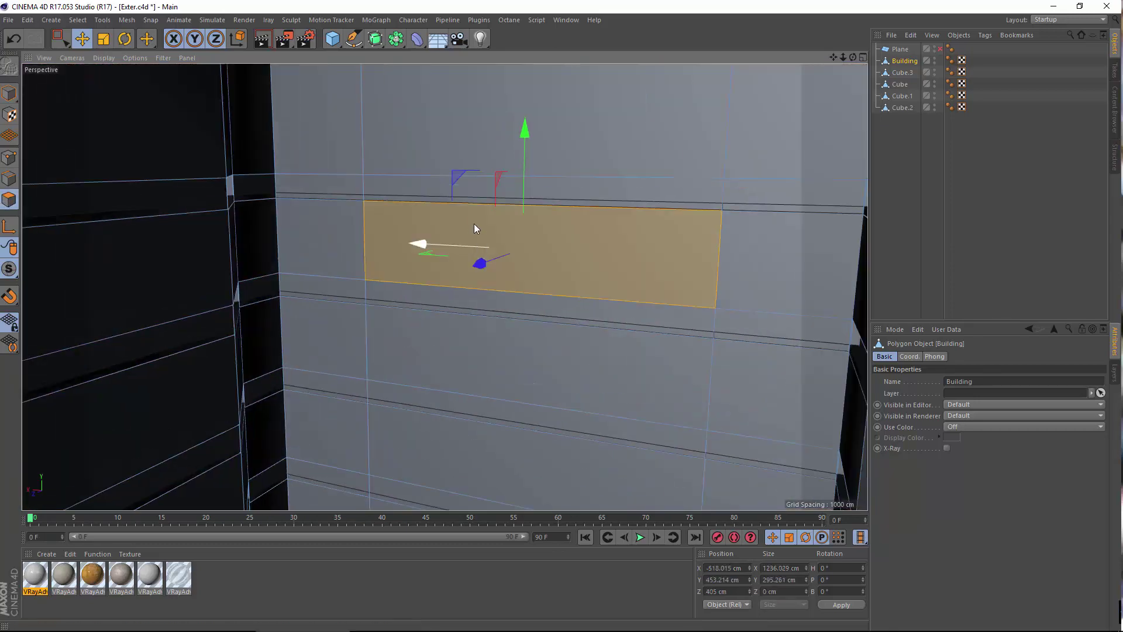
pyautogui.keyDown('alt'); pyautogui.moveTo(539, 301); pyautogui.dragTo(563, 317, button='right'); pyautogui.keyUp('alt')
pyautogui.keyDown('alt'); pyautogui.moveTo(570, 273); pyautogui.dragTo(508, 339, button='right'); pyautogui.keyUp('alt')
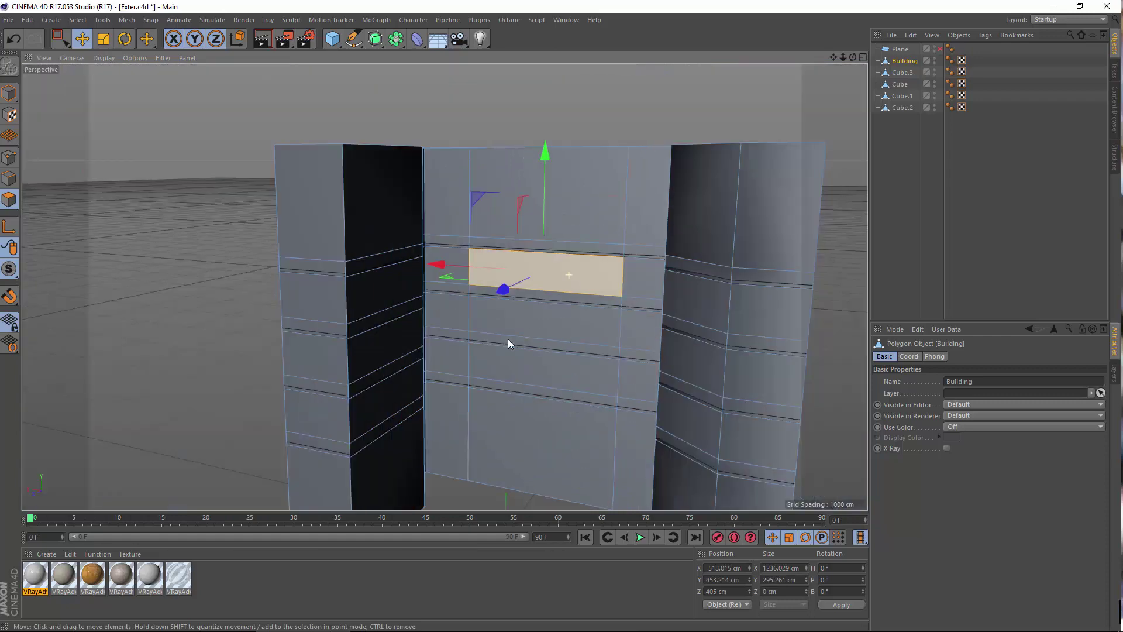
pyautogui.keyDown('alt'); pyautogui.moveTo(509, 336); pyautogui.dragTo(504, 288); pyautogui.keyUp('alt')
pyautogui.keyDown('alt'); pyautogui.moveTo(467, 237); pyautogui.dragTo(496, 230, button='right'); pyautogui.keyUp('alt')
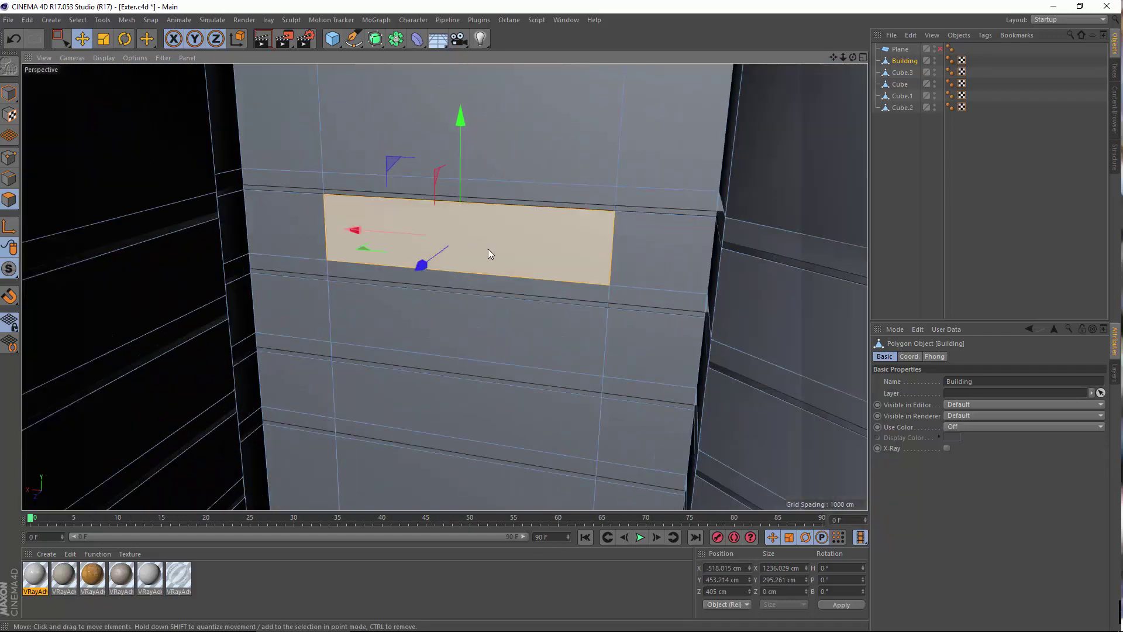
pyautogui.moveTo(420, 310); pyautogui.dragTo(406, 468)
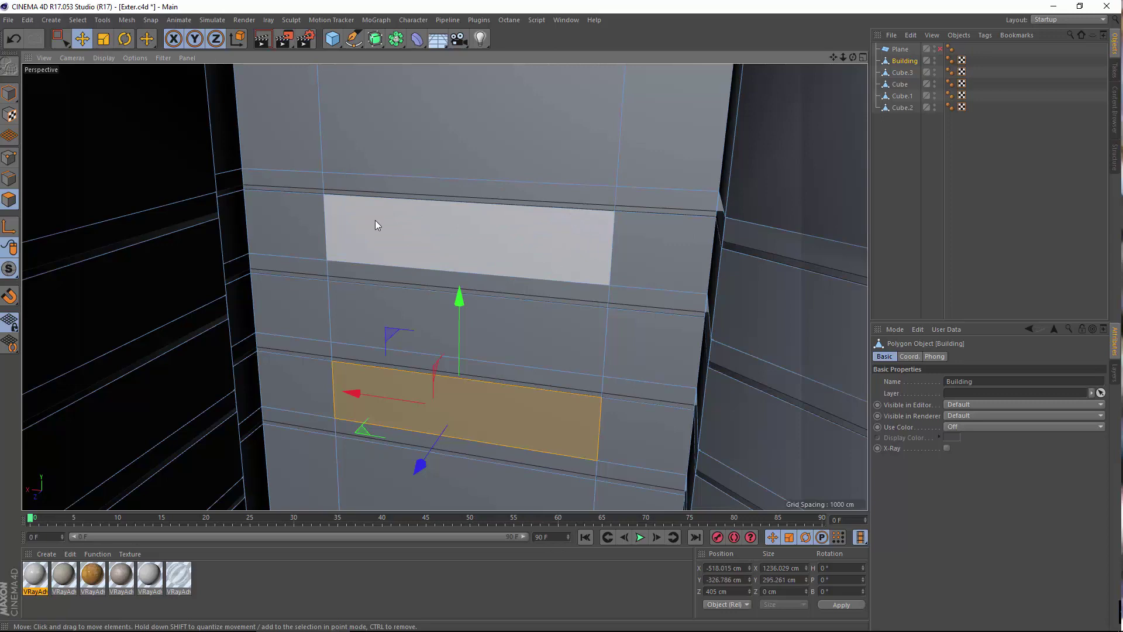
# Make a vertical Knife loop cut at 50% offset through the middle section of the Building's back wall.
pyautogui.scroll(3, 389, 232)
pyautogui.scroll(4, 388, 231)
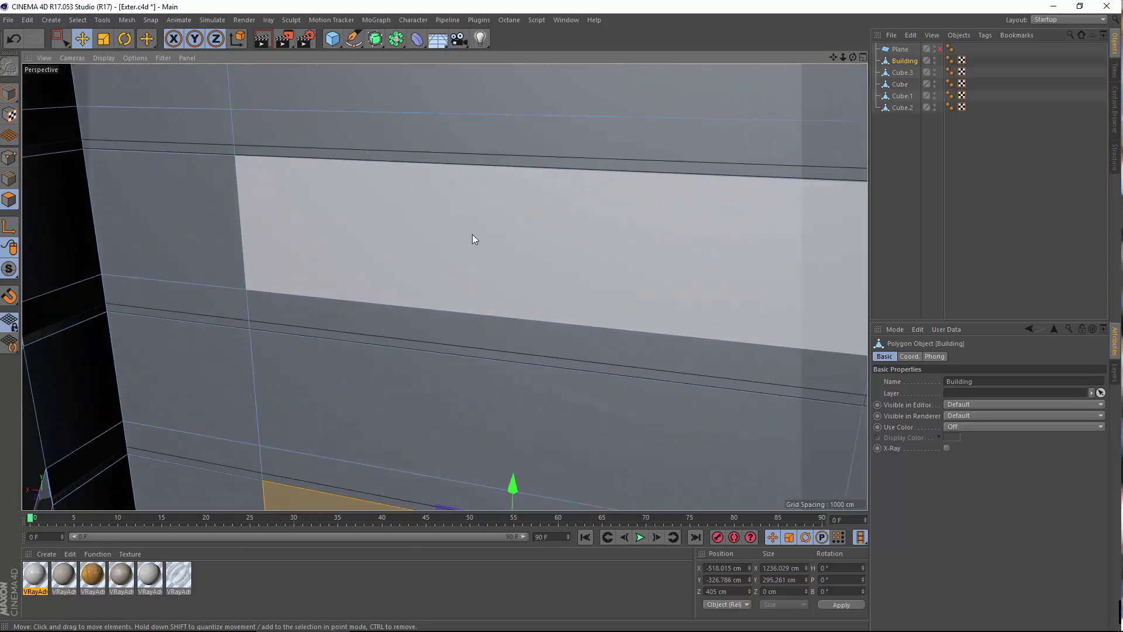
pyautogui.keyDown('alt'); pyautogui.moveTo(472, 234); pyautogui.dragTo(539, 255); pyautogui.keyUp('alt')
pyautogui.keyDown('alt'); pyautogui.moveTo(539, 255); pyautogui.dragTo(423, 311, button='middle'); pyautogui.keyUp('alt')
pyautogui.scroll(-5, 423, 311)
pyautogui.rightClick(385, 107)
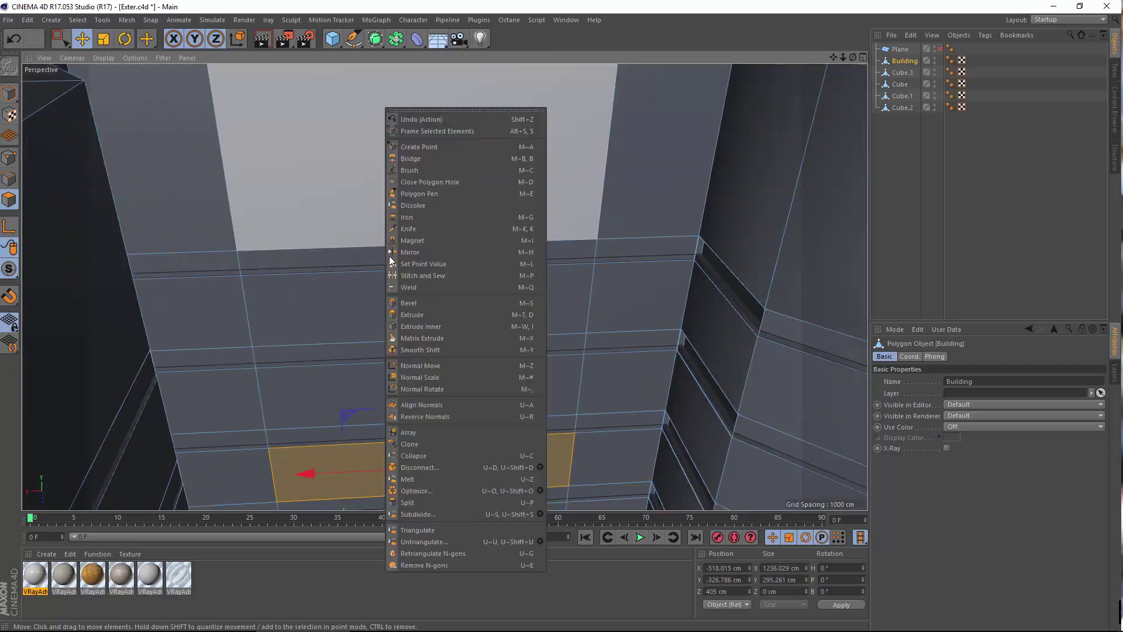
pyautogui.click(437, 229)
pyautogui.scroll(-5, 402, 257)
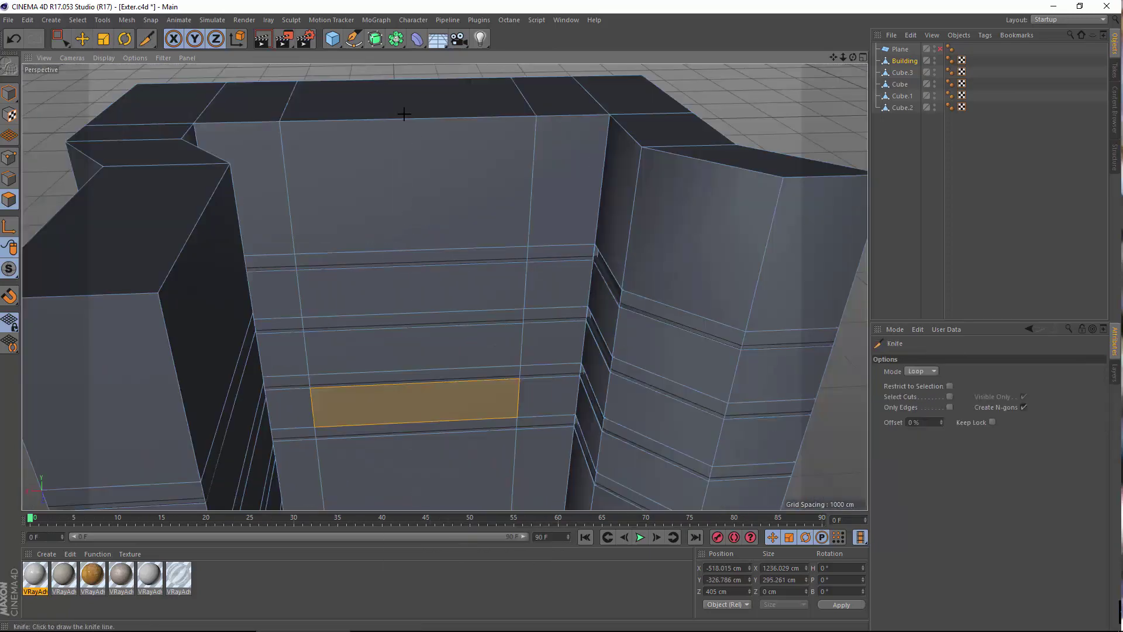
pyautogui.click(409, 119)
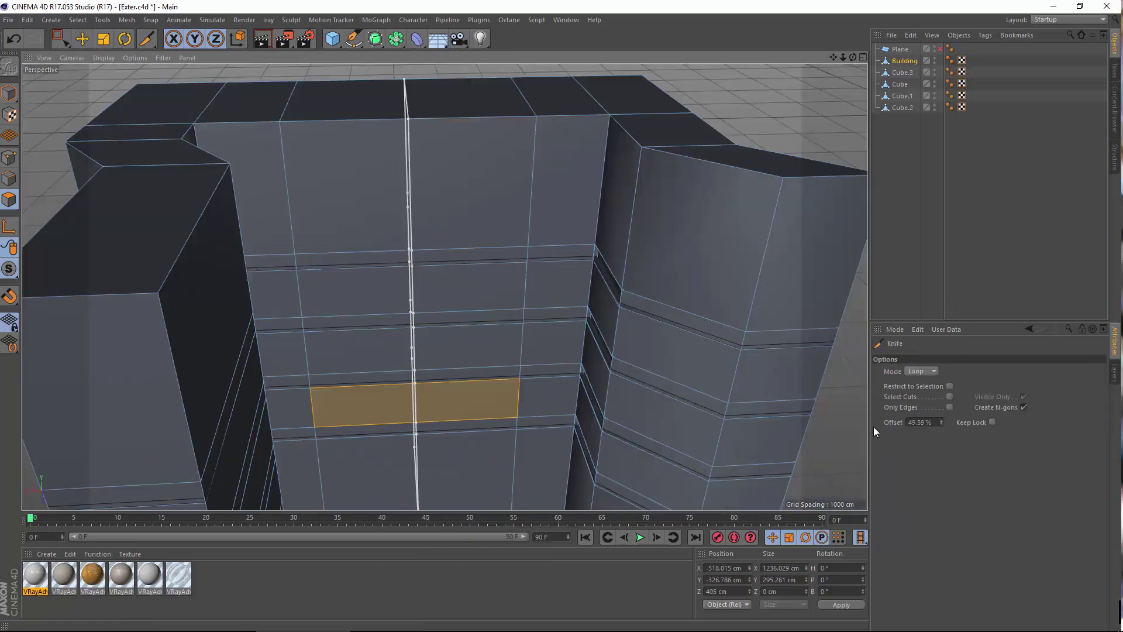
pyautogui.doubleClick(907, 423)
pyautogui.write('50')
pyautogui.press('Return')
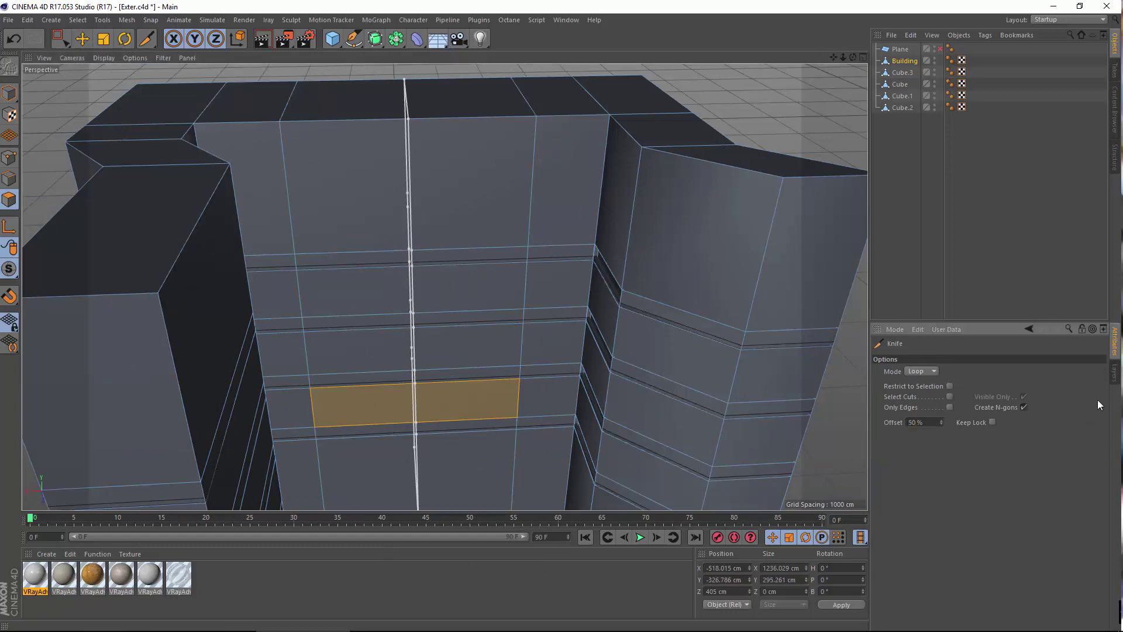
# Add a vertical loop cut through the left half of the back wall's middle section at 70% offset.
pyautogui.keyDown('alt'); pyautogui.moveTo(374, 227); pyautogui.dragTo(374, 213); pyautogui.keyUp('alt')
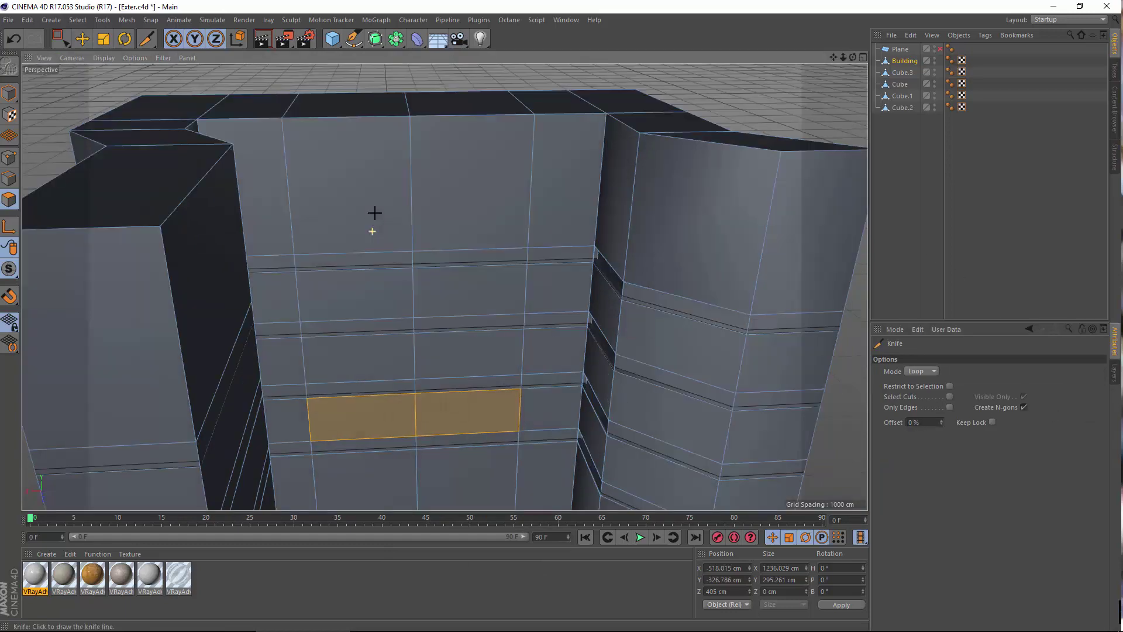
pyautogui.keyDown('alt'); pyautogui.moveTo(373, 213); pyautogui.dragTo(358, 314, button='middle'); pyautogui.keyUp('alt')
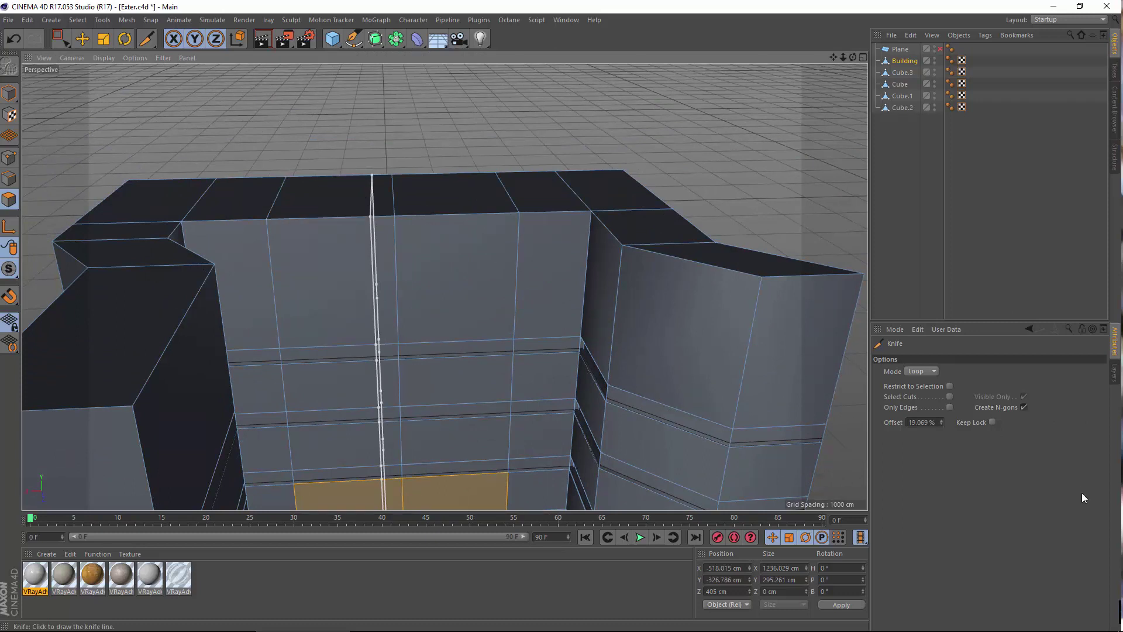
pyautogui.click(910, 422)
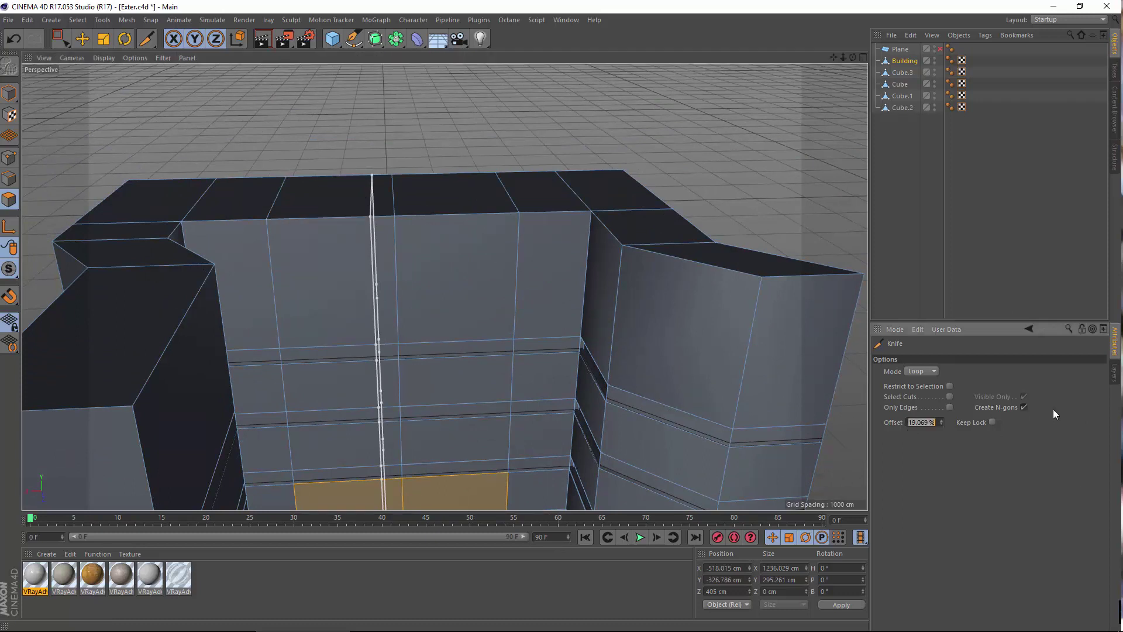
pyautogui.write('90')
pyautogui.press('Return')
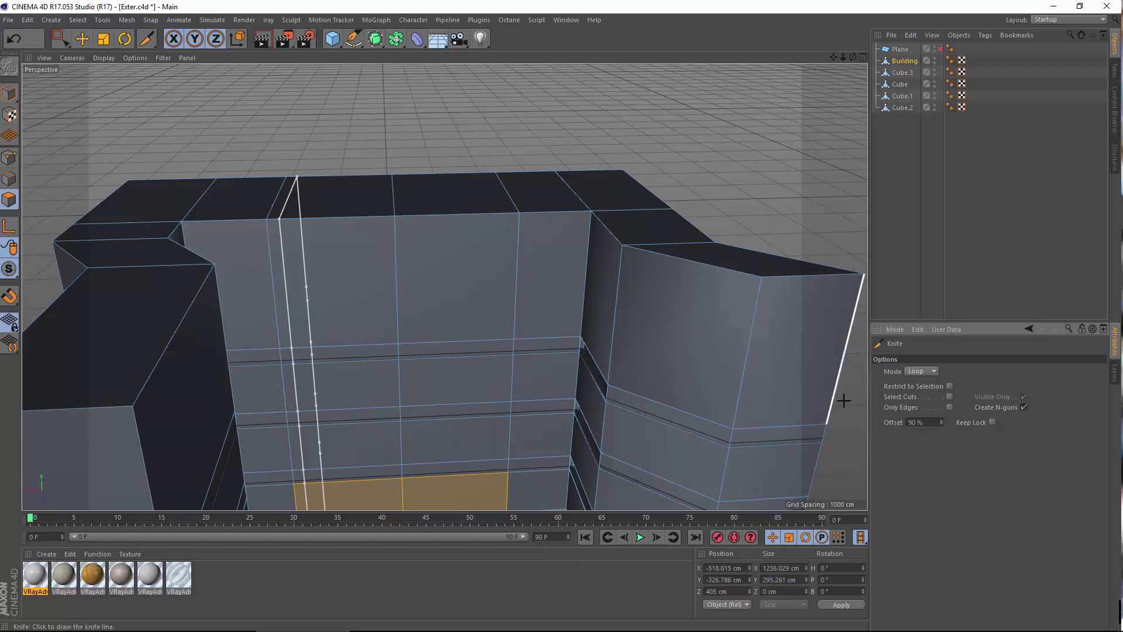
pyautogui.write('80')
pyautogui.press('Return')
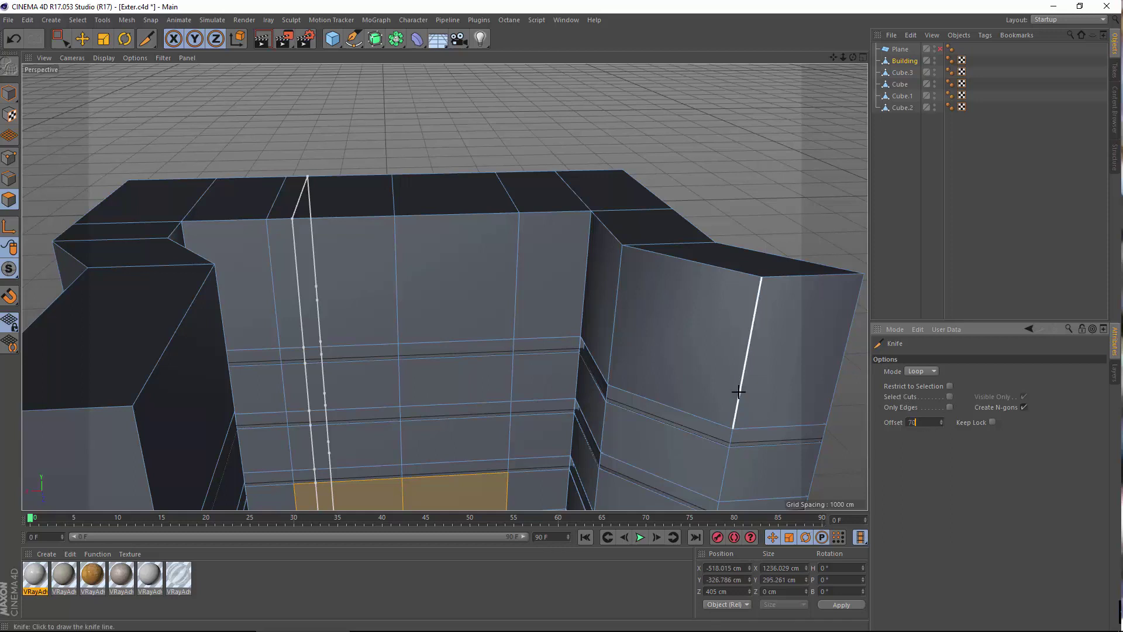
pyautogui.press('Return')
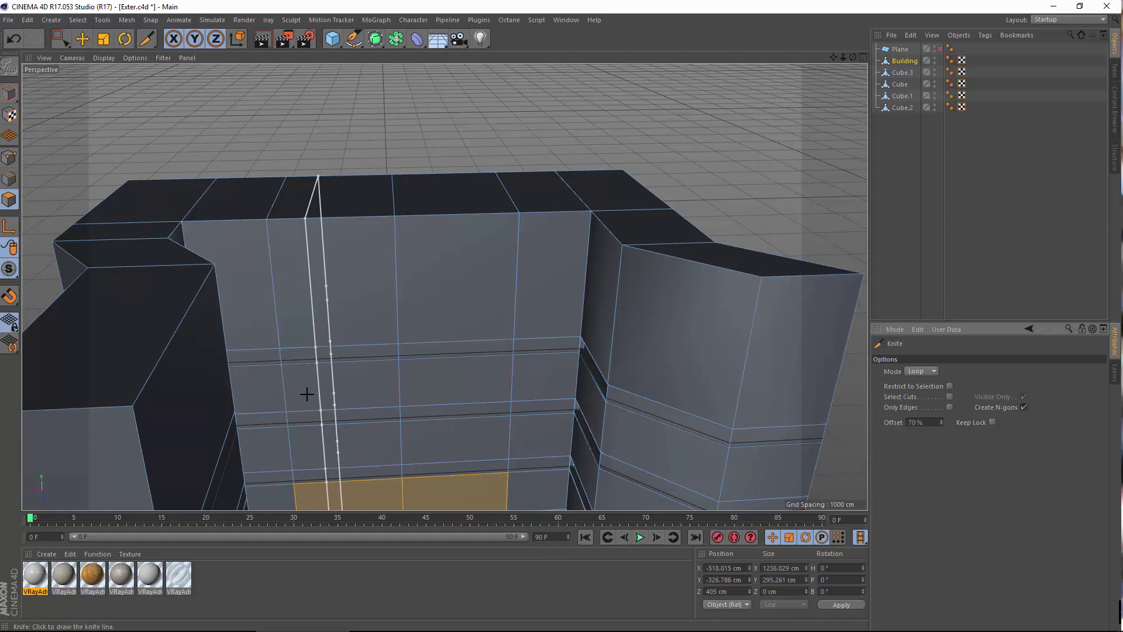
pyautogui.moveTo(330, 345)
pyautogui.keyDown('alt'); pyautogui.mouseDown()
pyautogui.moveTo(321, 258)
pyautogui.moveTo(304, 331)
pyautogui.moveTo(322, 329)
pyautogui.mouseUp(); pyautogui.keyUp('alt')
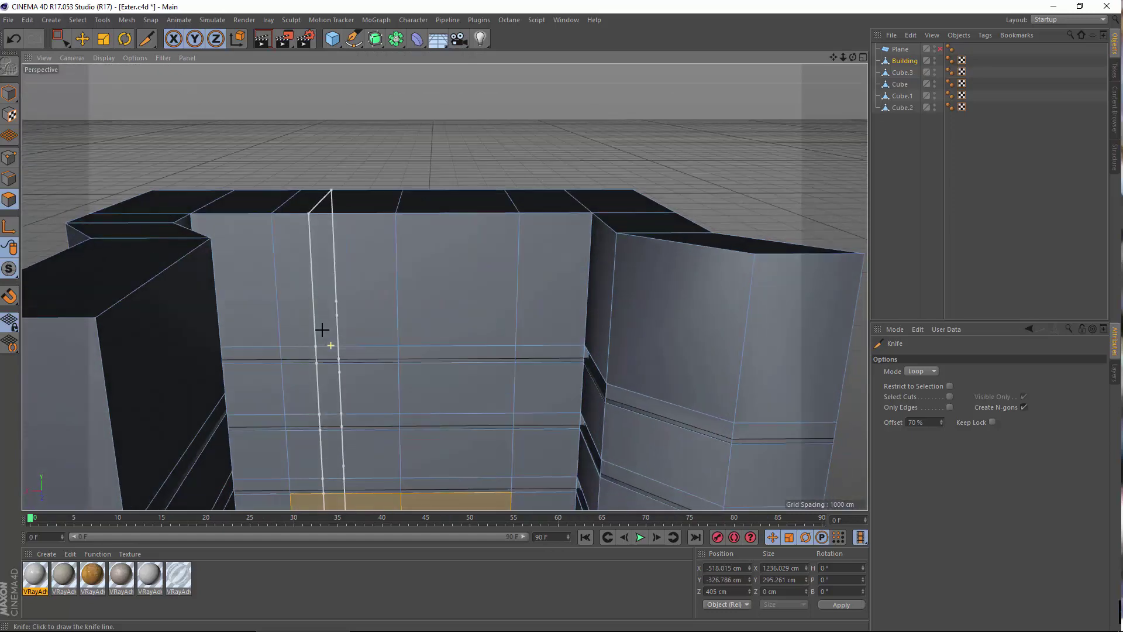
pyautogui.click(454, 168)
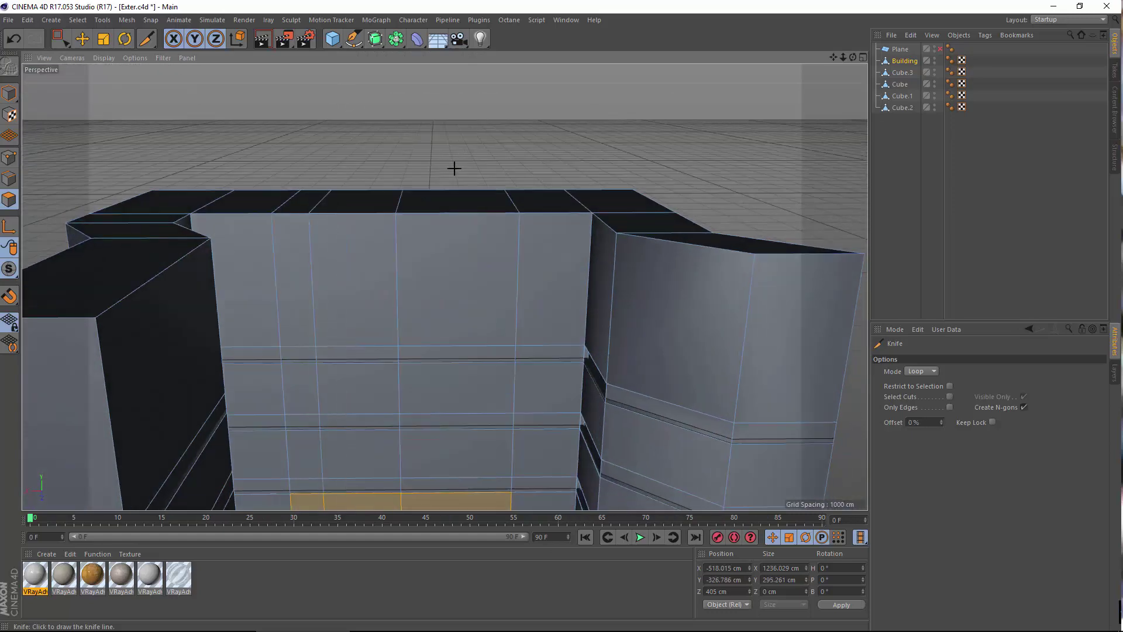
# Add a matching vertical loop cut through the right half of the back wall's middle section at 70% offset.
pyautogui.click(495, 228)
pyautogui.click(919, 424)
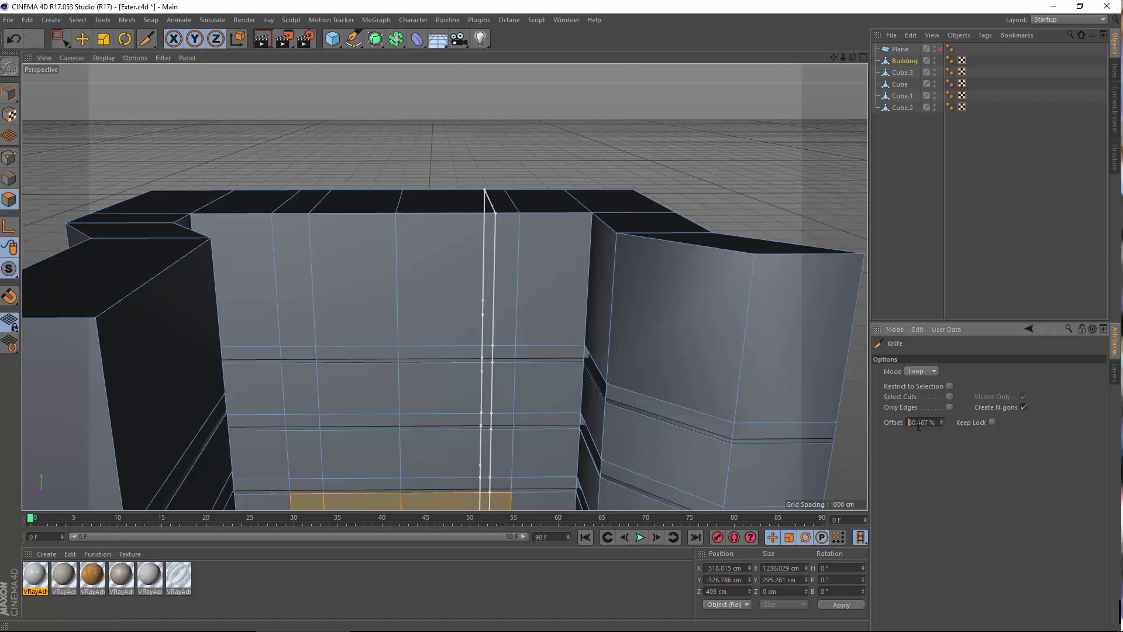
pyautogui.write('70')
pyautogui.press('Return')
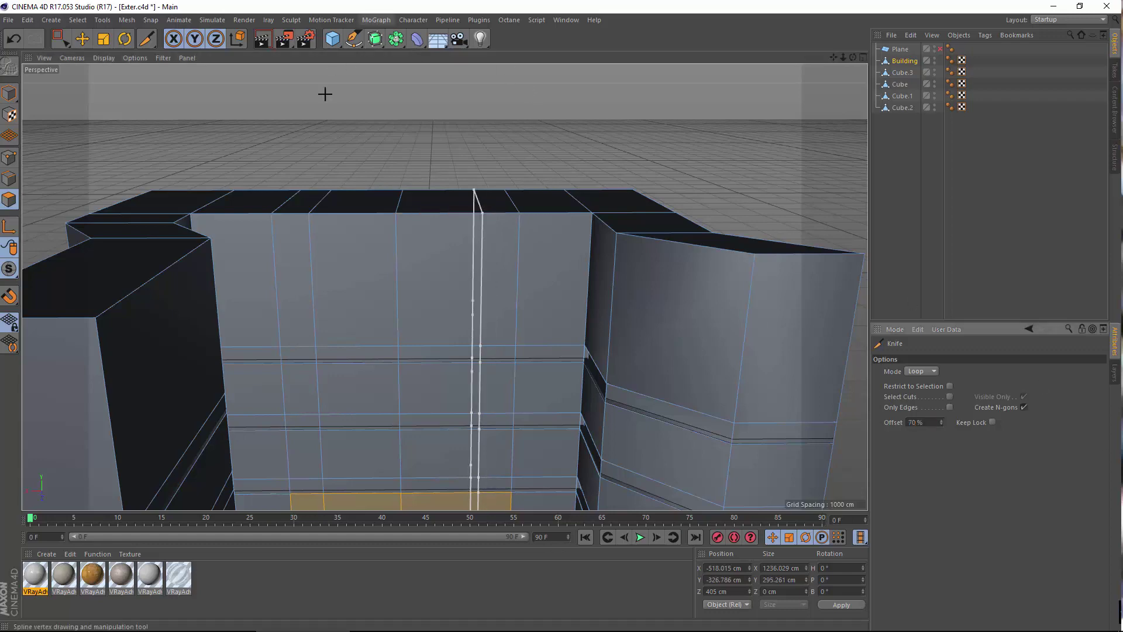
pyautogui.click(379, 88)
# Select the two central panels on each of the three upper floors between the floor bands on the back wall.
pyautogui.scroll(3, 342, 309)
pyautogui.keyDown('alt'); pyautogui.moveTo(344, 397); pyautogui.dragTo(275, 406); pyautogui.keyUp('alt')
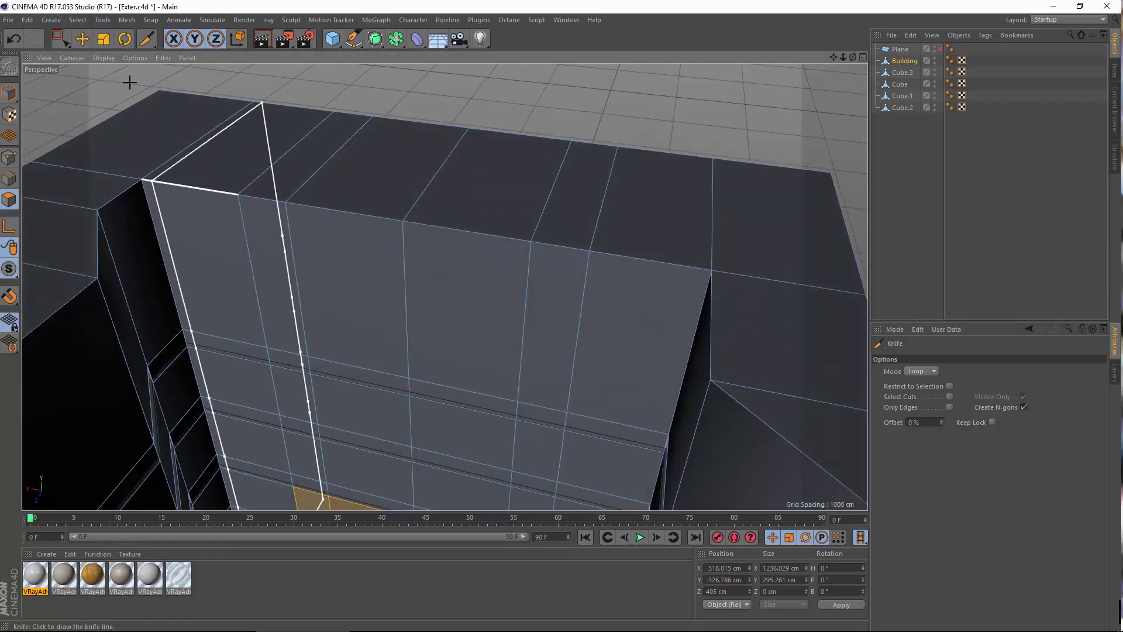
pyautogui.click(89, 44)
pyautogui.scroll(3, 334, 368)
pyautogui.keyDown('alt'); pyautogui.moveTo(357, 433); pyautogui.dragTo(358, 323, button='middle'); pyautogui.keyUp('alt')
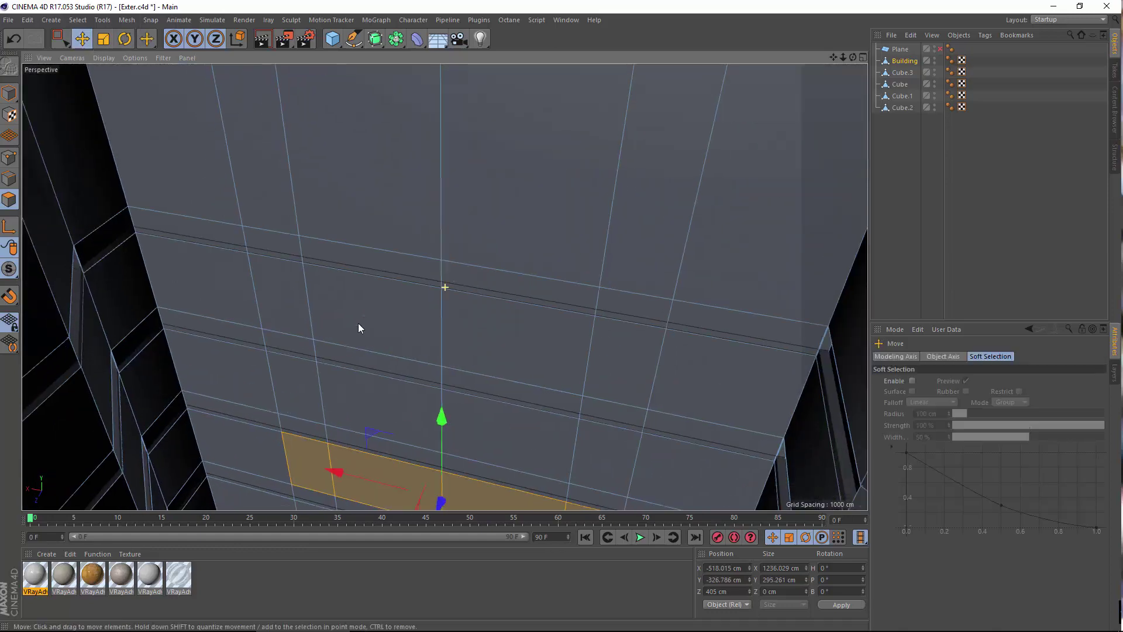
pyautogui.click(426, 323)
pyautogui.keyDown('shift'); pyautogui.click(507, 343); pyautogui.keyUp('shift')
pyautogui.keyDown('alt'); pyautogui.moveTo(384, 390); pyautogui.dragTo(392, 131, button='middle'); pyautogui.keyUp('alt')
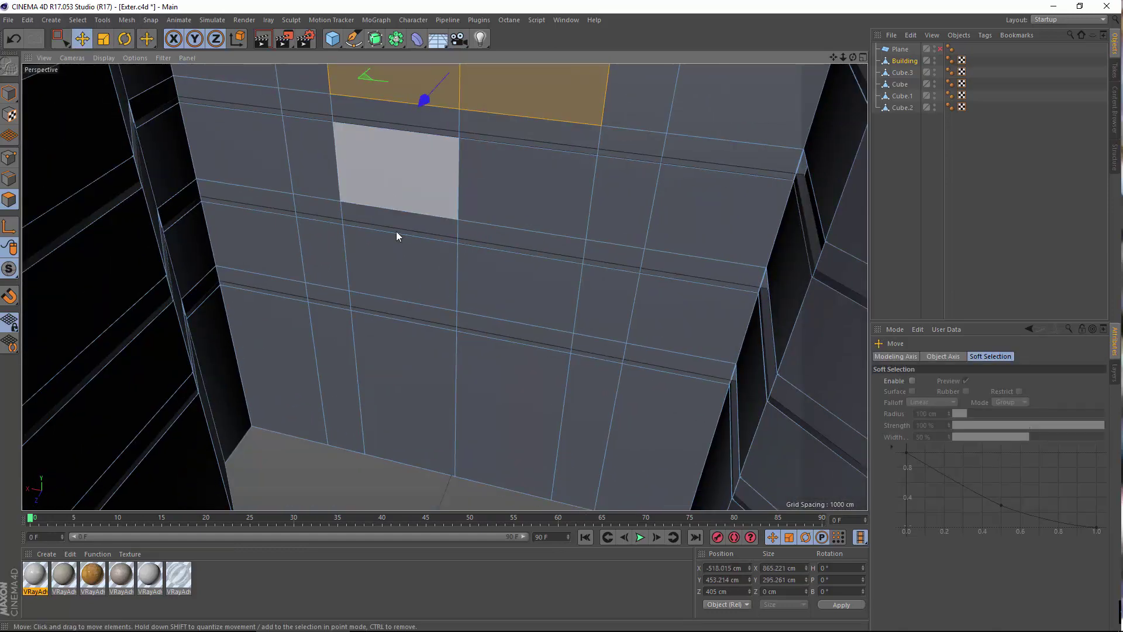
pyautogui.keyDown('alt'); pyautogui.moveTo(397, 275); pyautogui.dragTo(383, 473, button='middle'); pyautogui.keyUp('alt')
pyautogui.keyDown('shift'); pyautogui.click(406, 332); pyautogui.keyUp('shift')
pyautogui.keyDown('shift'); pyautogui.click(488, 343); pyautogui.keyUp('shift')
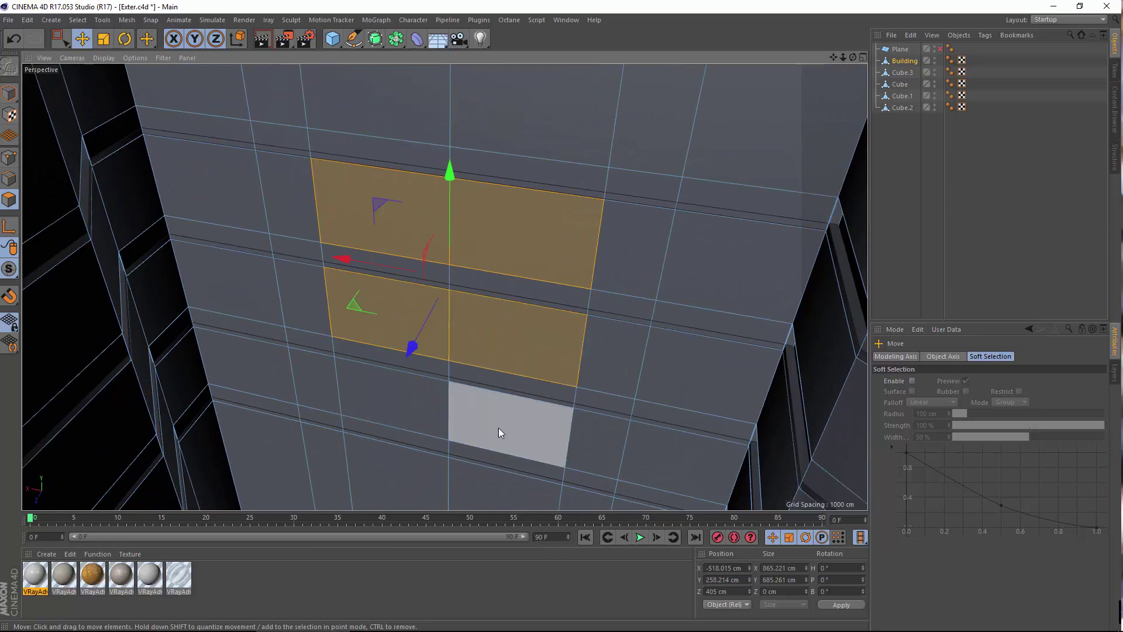
pyautogui.keyDown('shift'); pyautogui.click(498, 427); pyautogui.keyUp('shift')
pyautogui.keyDown('shift'); pyautogui.click(353, 406); pyautogui.keyUp('shift')
# Extrude the six selected back-wall panels outward by about 20.3 cm.
pyautogui.scroll(5, 445, 321)
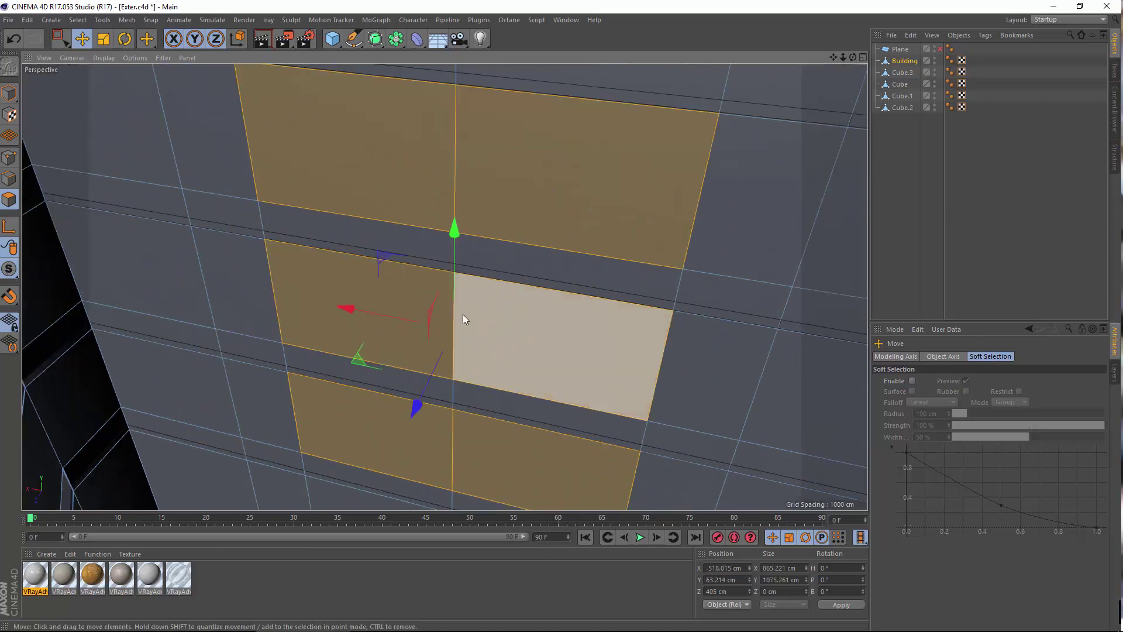
pyautogui.keyDown('alt'); pyautogui.moveTo(369, 301); pyautogui.dragTo(443, 260); pyautogui.keyUp('alt')
pyautogui.rightClick(443, 260)
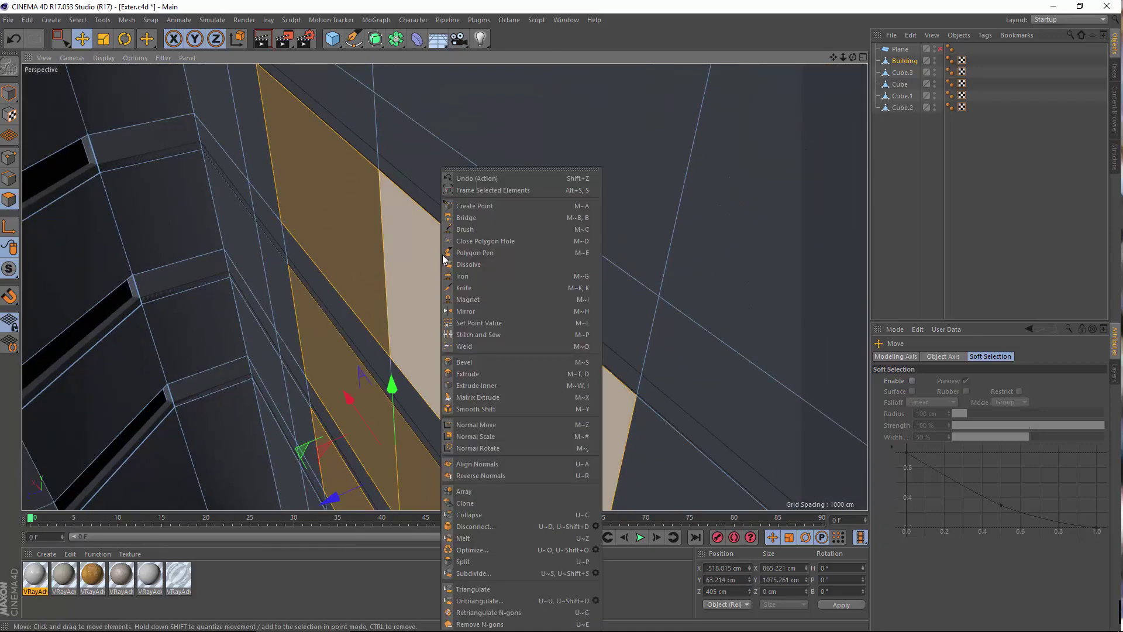
pyautogui.click(480, 374)
pyautogui.moveTo(468, 351); pyautogui.dragTo(386, 474)
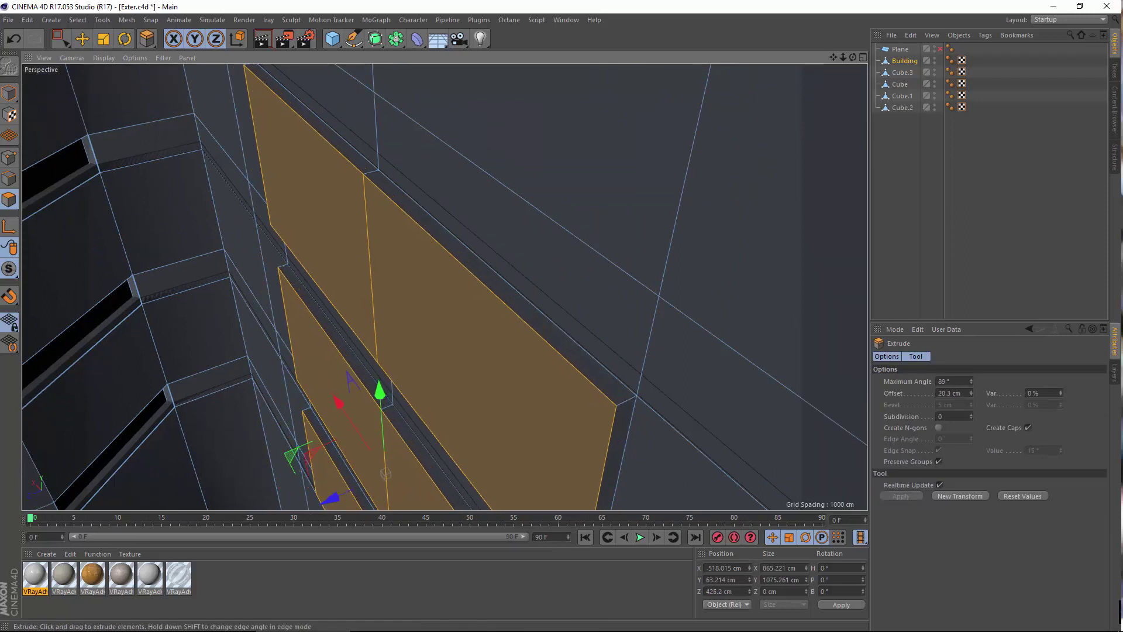
# Use Loop Selection to select the ring of narrow side faces around the uppermost extruded panel.
pyautogui.keyDown('alt'); pyautogui.moveTo(504, 356); pyautogui.dragTo(459, 348); pyautogui.keyUp('alt')
pyautogui.keyDown('alt'); pyautogui.moveTo(458, 349); pyautogui.dragTo(514, 201, button='middle'); pyautogui.keyUp('alt')
pyautogui.keyDown('alt'); pyautogui.moveTo(491, 306); pyautogui.dragTo(430, 99); pyautogui.keyUp('alt')
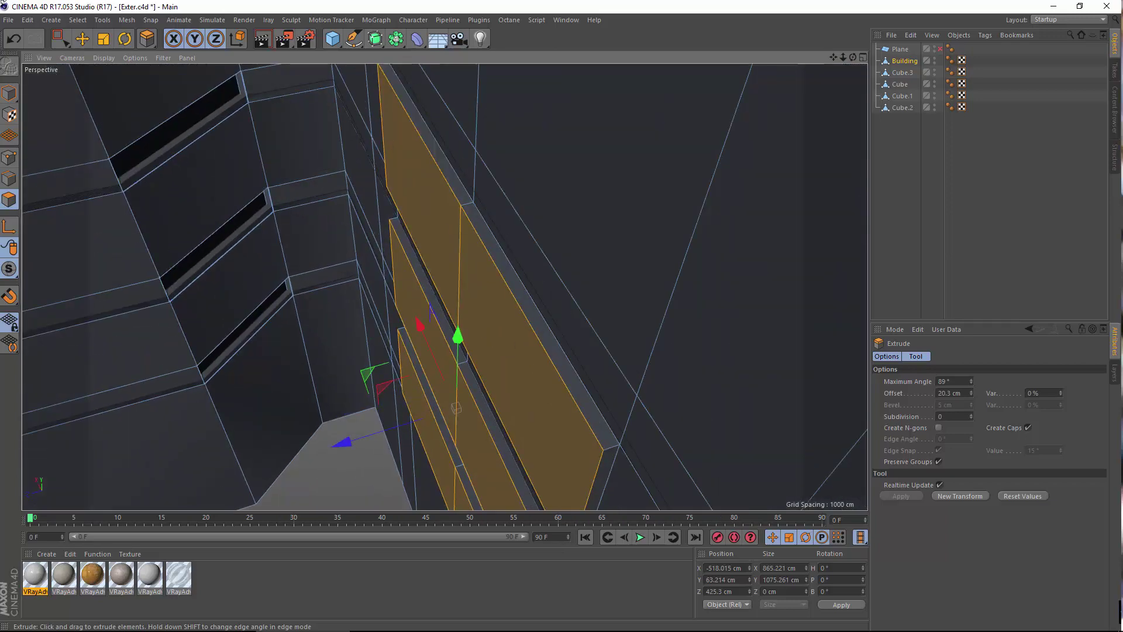
pyautogui.click(78, 20)
pyautogui.click(156, 103)
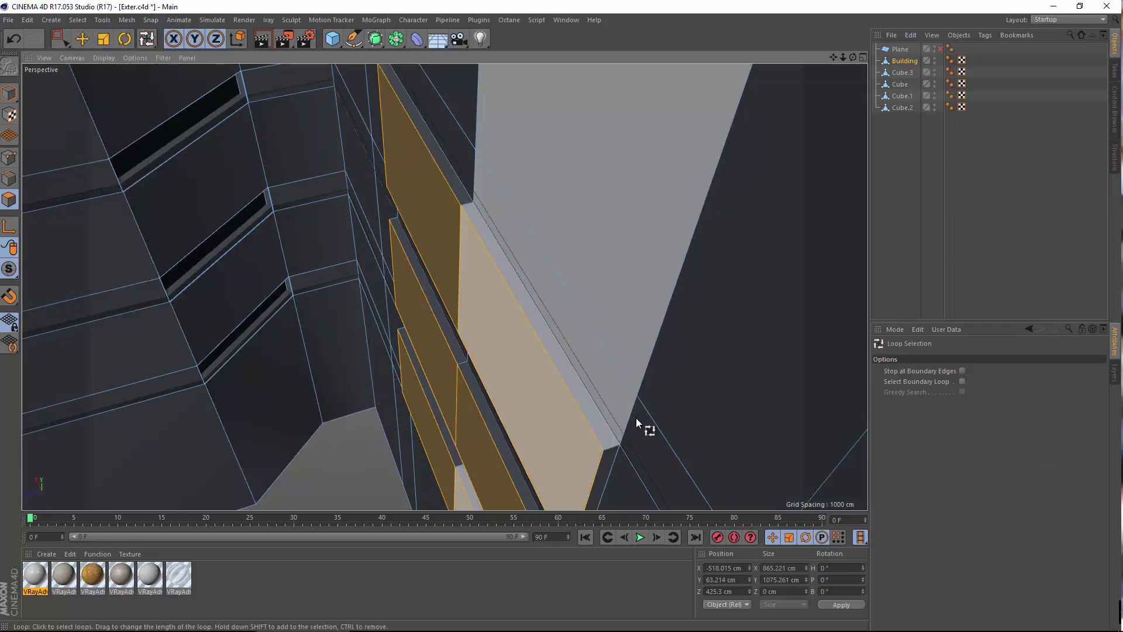
pyautogui.click(612, 446)
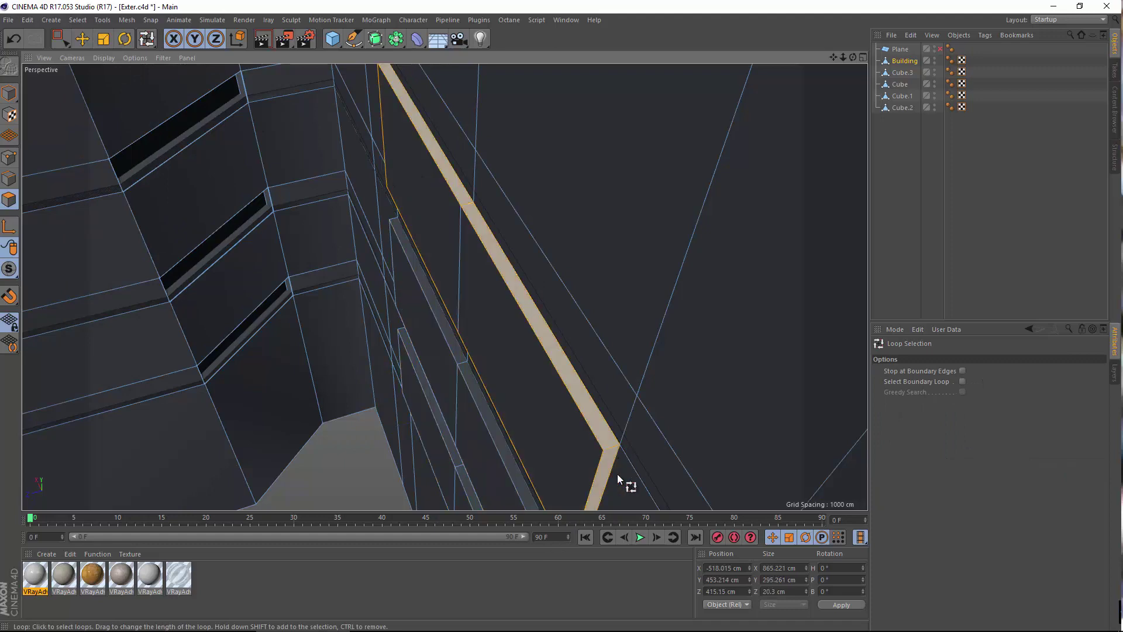
# Delete the rings of narrow side faces around the uppermost extruded panel and the panel directly below it.
pyautogui.press('Delete')
pyautogui.keyDown('alt'); pyautogui.moveTo(484, 435); pyautogui.dragTo(575, 390); pyautogui.keyUp('alt')
pyautogui.keyDown('alt'); pyautogui.moveTo(444, 285); pyautogui.dragTo(539, 160); pyautogui.keyUp('alt')
pyautogui.keyDown('alt'); pyautogui.moveTo(576, 273); pyautogui.dragTo(607, 276, button='right'); pyautogui.keyUp('alt')
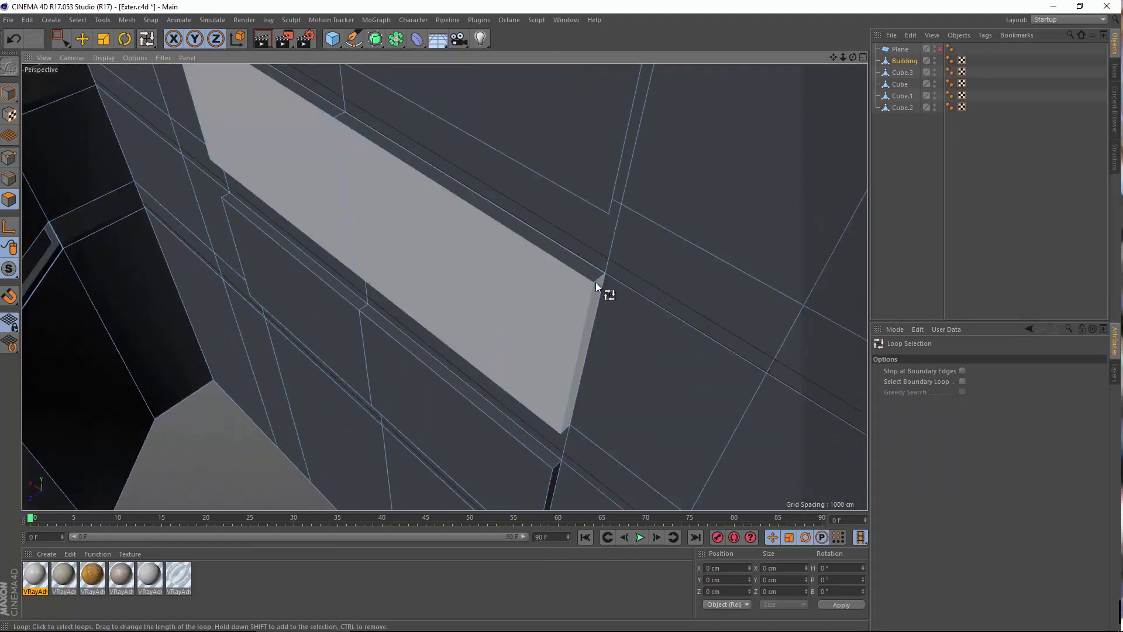
pyautogui.keyDown('alt'); pyautogui.moveTo(553, 462); pyautogui.dragTo(534, 322, button='middle'); pyautogui.keyUp('alt')
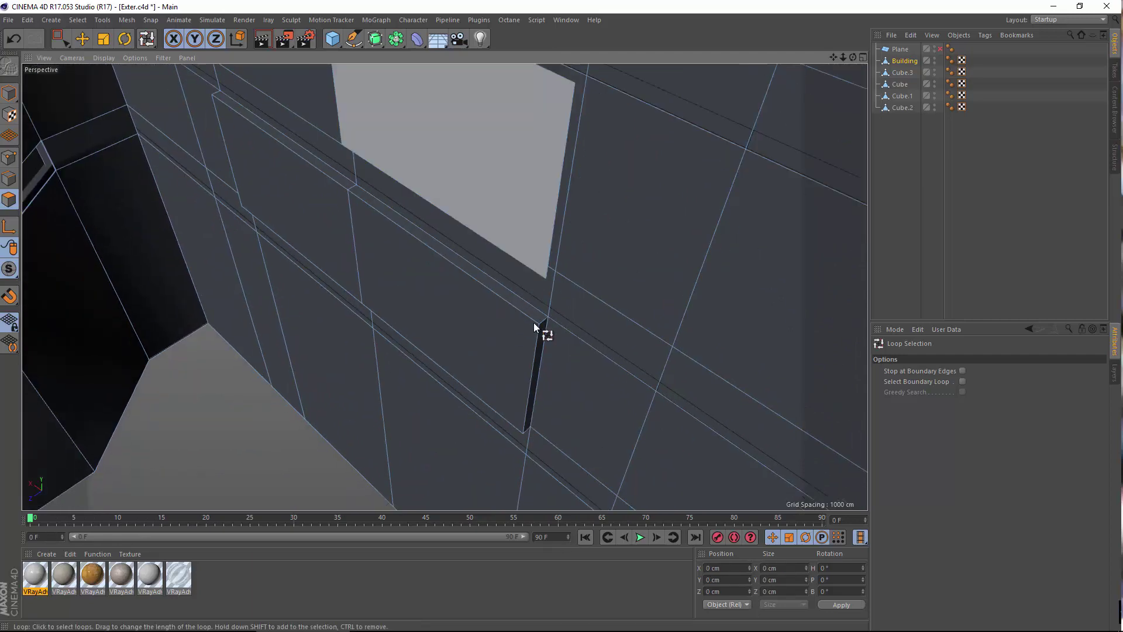
pyautogui.keyDown('alt'); pyautogui.moveTo(533, 322); pyautogui.dragTo(536, 314, button='right'); pyautogui.keyUp('alt')
pyautogui.click(545, 319)
pyautogui.press('Delete')
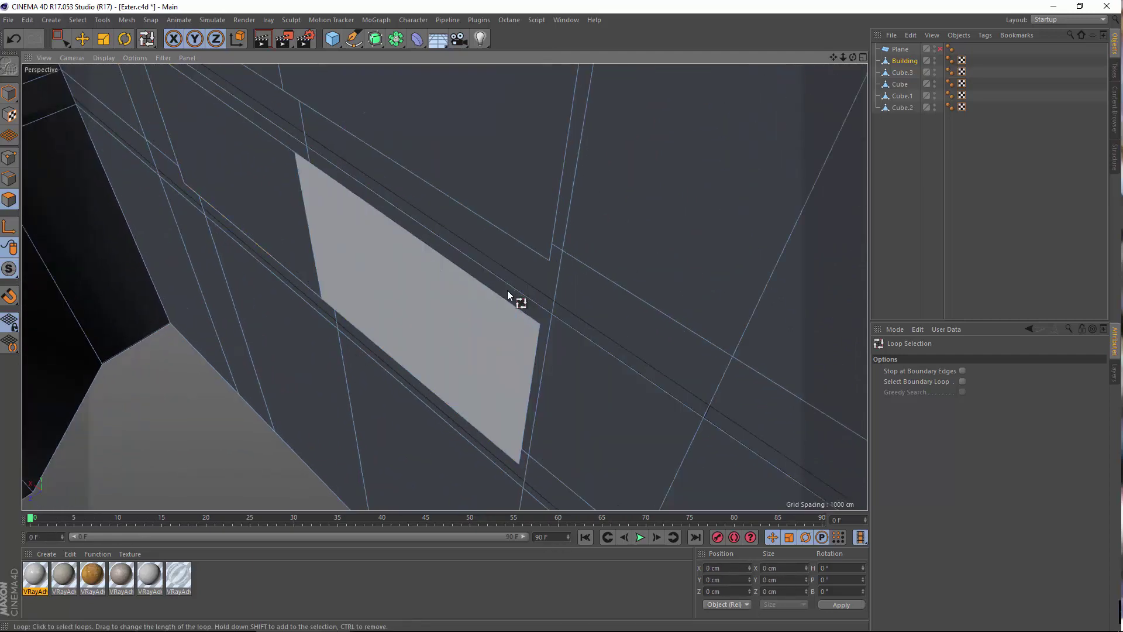
pyautogui.keyDown('alt'); pyautogui.moveTo(494, 314); pyautogui.dragTo(533, 364); pyautogui.keyUp('alt')
pyautogui.keyDown('alt'); pyautogui.moveTo(539, 374); pyautogui.dragTo(779, 477, button='middle'); pyautogui.keyUp('alt')
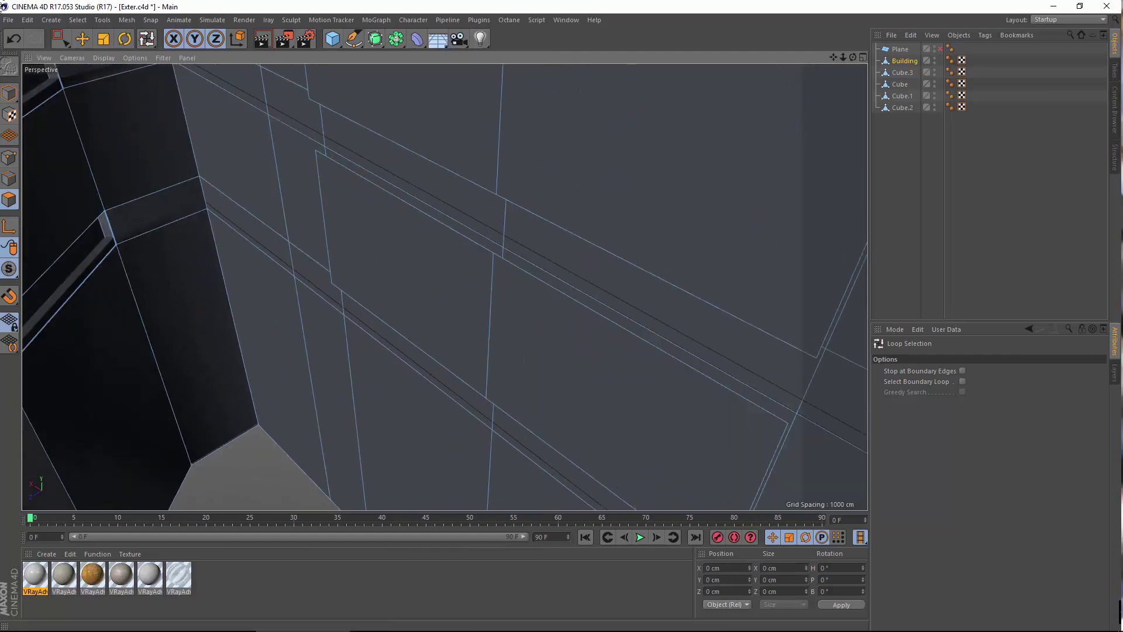
pyautogui.click(82, 36)
pyautogui.keyDown('alt'); pyautogui.moveTo(577, 176); pyautogui.dragTo(563, 317, button='middle'); pyautogui.keyUp('alt')
pyautogui.keyDown('alt'); pyautogui.moveTo(559, 301); pyautogui.dragTo(545, 257, button='right'); pyautogui.keyUp('alt')
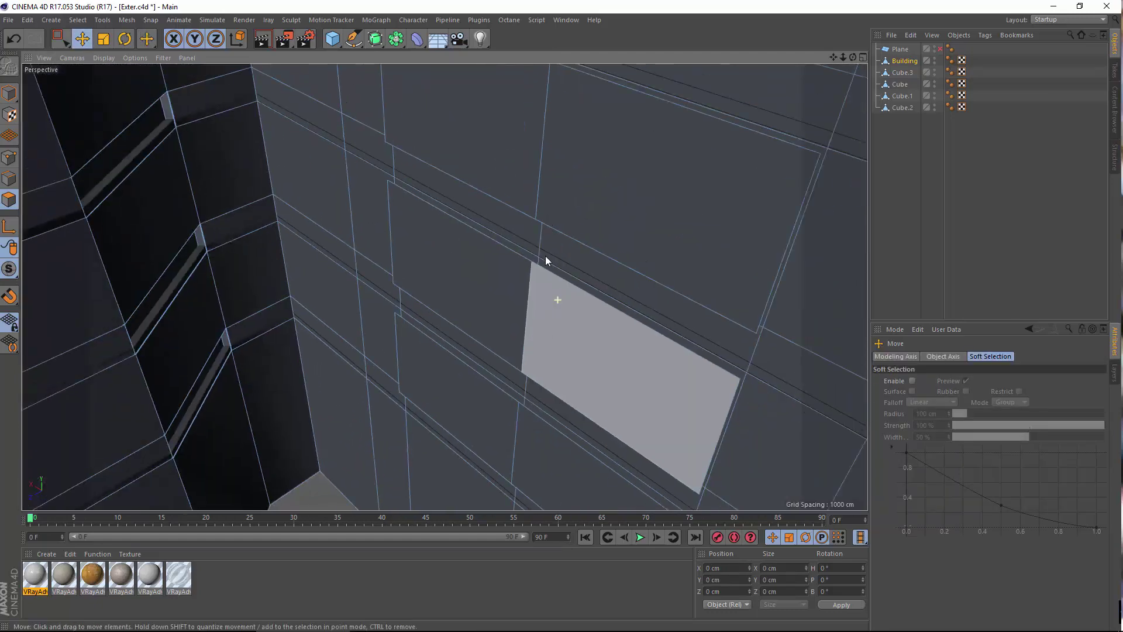
pyautogui.keyDown('alt'); pyautogui.moveTo(532, 175); pyautogui.dragTo(511, 271, button='middle'); pyautogui.keyUp('alt')
pyautogui.click(510, 273)
pyautogui.keyDown('shift'); pyautogui.click(629, 293); pyautogui.keyUp('shift')
pyautogui.keyDown('shift'); pyautogui.click(550, 433); pyautogui.keyUp('shift')
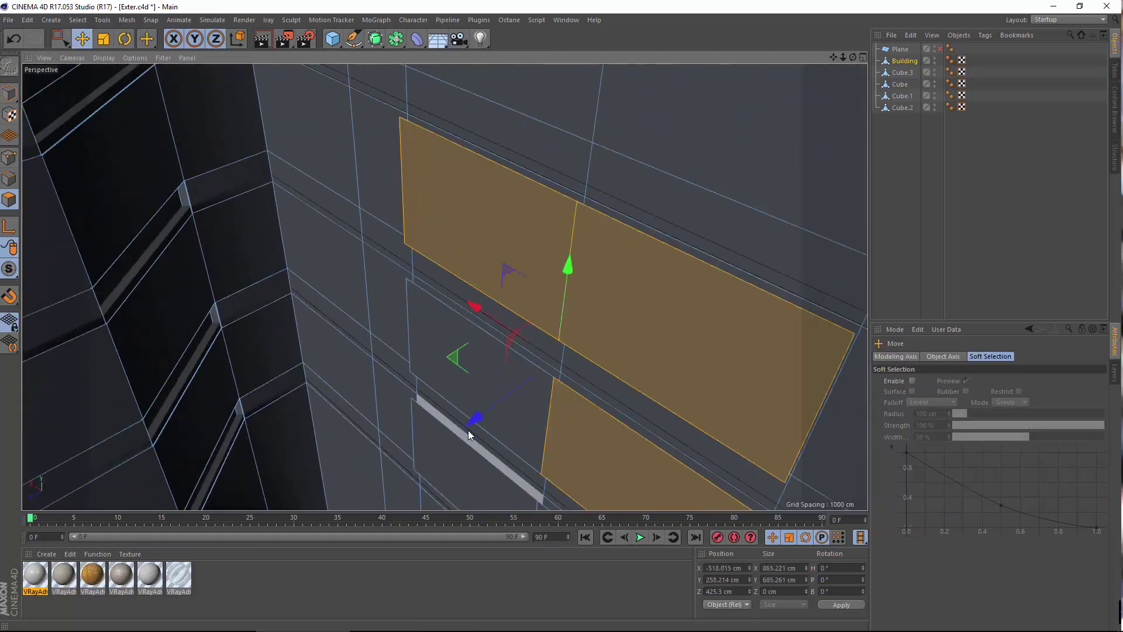
pyautogui.keyDown('alt'); pyautogui.moveTo(412, 433); pyautogui.dragTo(437, 209, button='middle'); pyautogui.keyUp('alt')
pyautogui.keyDown('shift'); pyautogui.click(502, 251); pyautogui.keyUp('shift')
pyautogui.keyDown('shift'); pyautogui.click(648, 310); pyautogui.keyUp('shift')
# Select the six detached front panels on the three upper floors of the back wall.
pyautogui.keyDown('alt'); pyautogui.moveTo(593, 280); pyautogui.dragTo(610, 318, button='right'); pyautogui.keyUp('alt')
pyautogui.click(597, 300)
pyautogui.keyDown('shift'); pyautogui.click(465, 198); pyautogui.keyUp('shift')
pyautogui.keyDown('alt'); pyautogui.moveTo(538, 251); pyautogui.dragTo(468, 275, button='right'); pyautogui.keyUp('alt')
pyautogui.keyDown('alt'); pyautogui.moveTo(553, 434); pyautogui.dragTo(580, 503, button='middle'); pyautogui.keyUp('alt')
pyautogui.keyDown('alt'); pyautogui.moveTo(579, 503); pyautogui.dragTo(556, 433, button='right'); pyautogui.keyUp('alt')
pyautogui.keyDown('shift'); pyautogui.click(585, 364); pyautogui.keyUp('shift')
pyautogui.keyDown('shift'); pyautogui.click(507, 313); pyautogui.keyUp('shift')
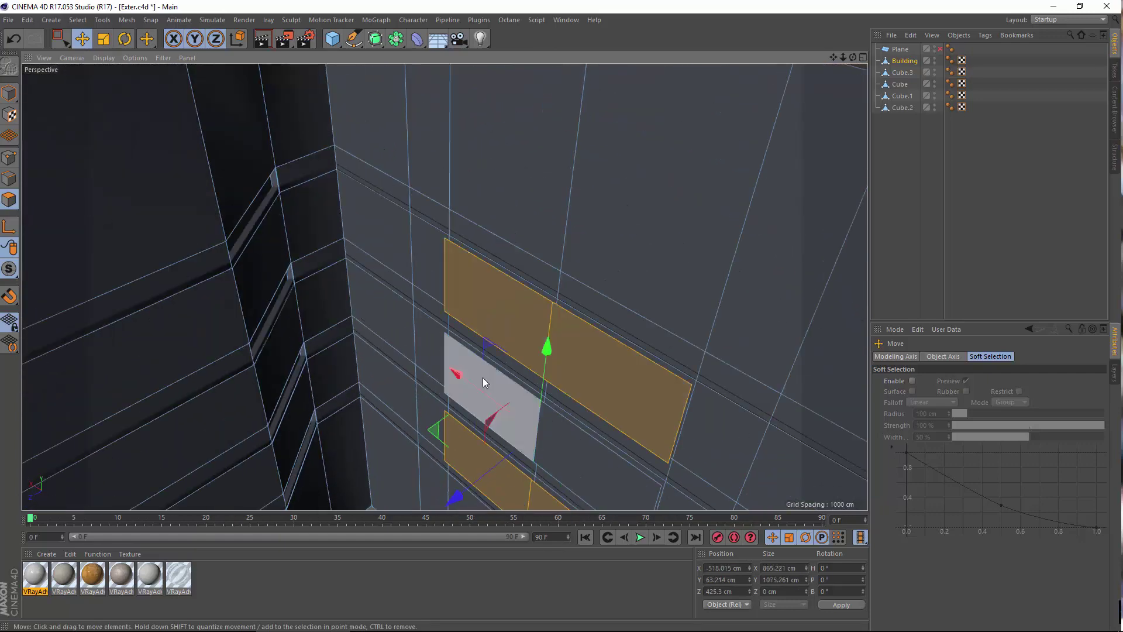
pyautogui.keyDown('shift'); pyautogui.click(483, 377); pyautogui.keyUp('shift')
pyautogui.keyDown('shift'); pyautogui.click(585, 440); pyautogui.keyUp('shift')
pyautogui.click(425, 296)
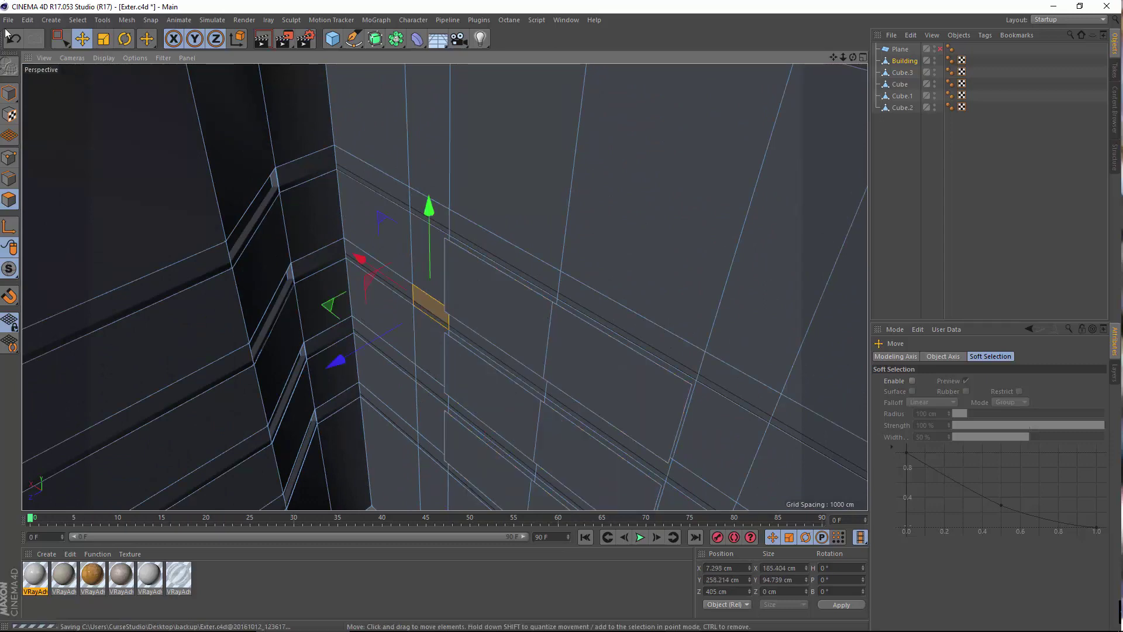
pyautogui.hotkey('ctrl', 'z')
# Extrude the six selected panels by about 4.2 cm to give them thickness.
pyautogui.rightClick(411, 296)
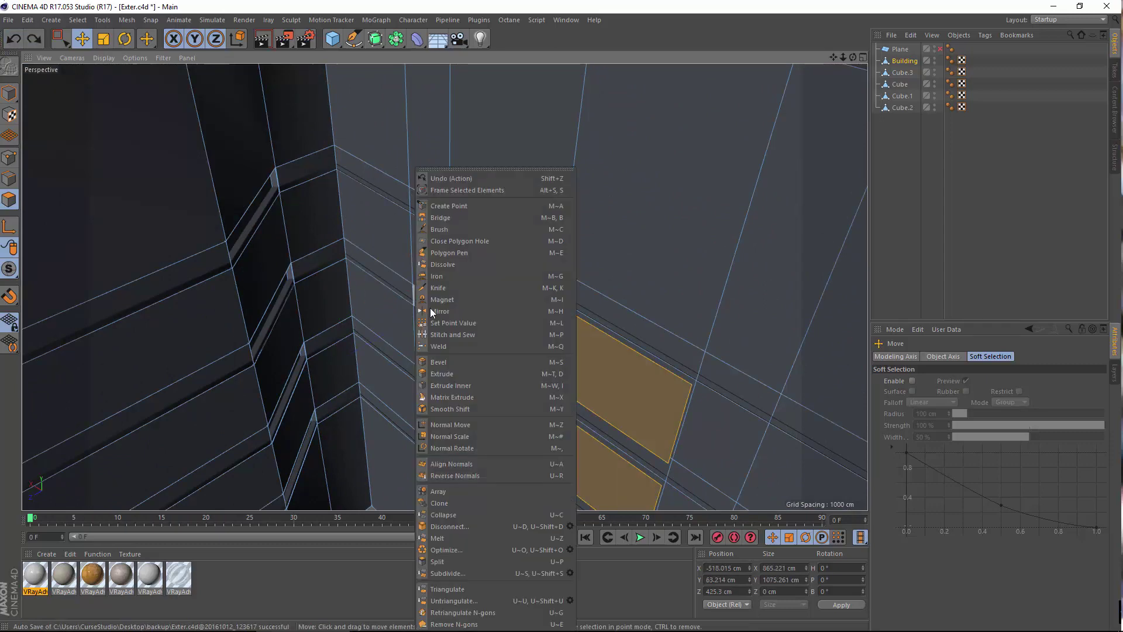
pyautogui.click(450, 375)
pyautogui.scroll(2, 541, 316)
pyautogui.scroll(2, 542, 312)
pyautogui.keyDown('alt'); pyautogui.moveTo(576, 303); pyautogui.dragTo(511, 313); pyautogui.keyUp('alt')
pyautogui.scroll(1, 557, 253)
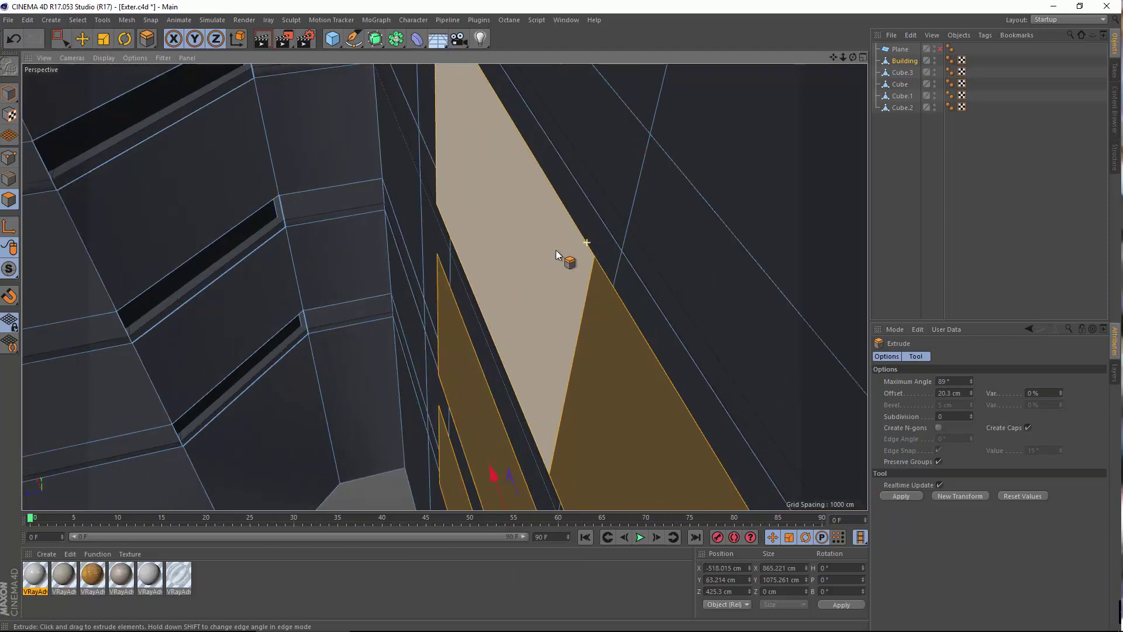
pyautogui.moveTo(555, 250); pyautogui.dragTo(556, 251)
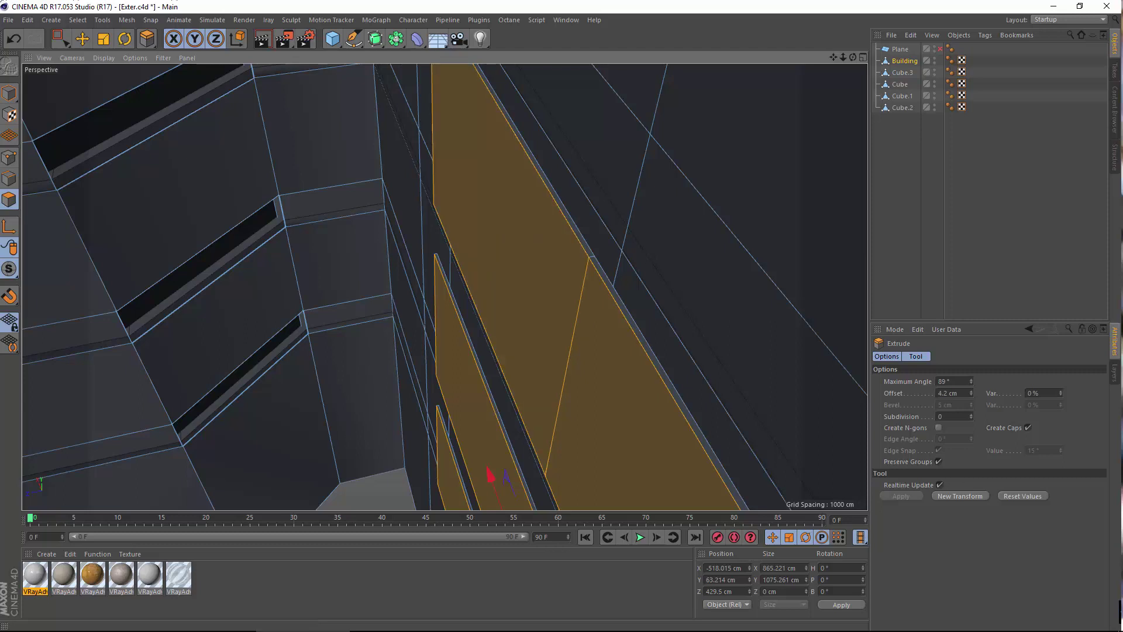
# Switch to edge mode and use Loop Selection to select the outline edge loops of the uppermost panel.
pyautogui.click(9, 181)
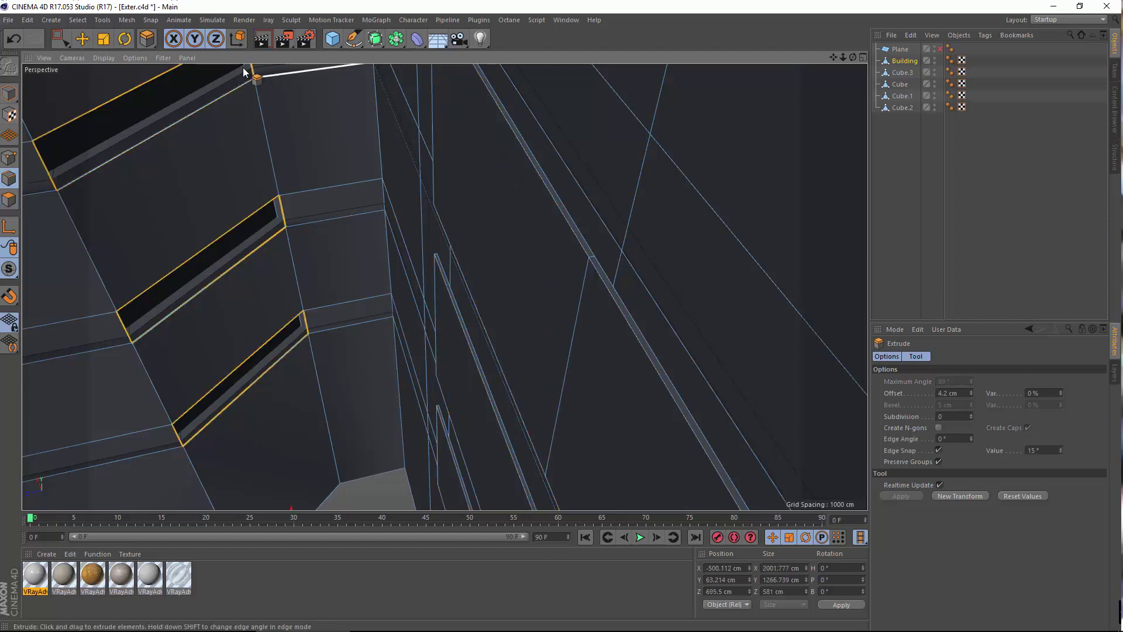
pyautogui.click(79, 20)
pyautogui.click(124, 100)
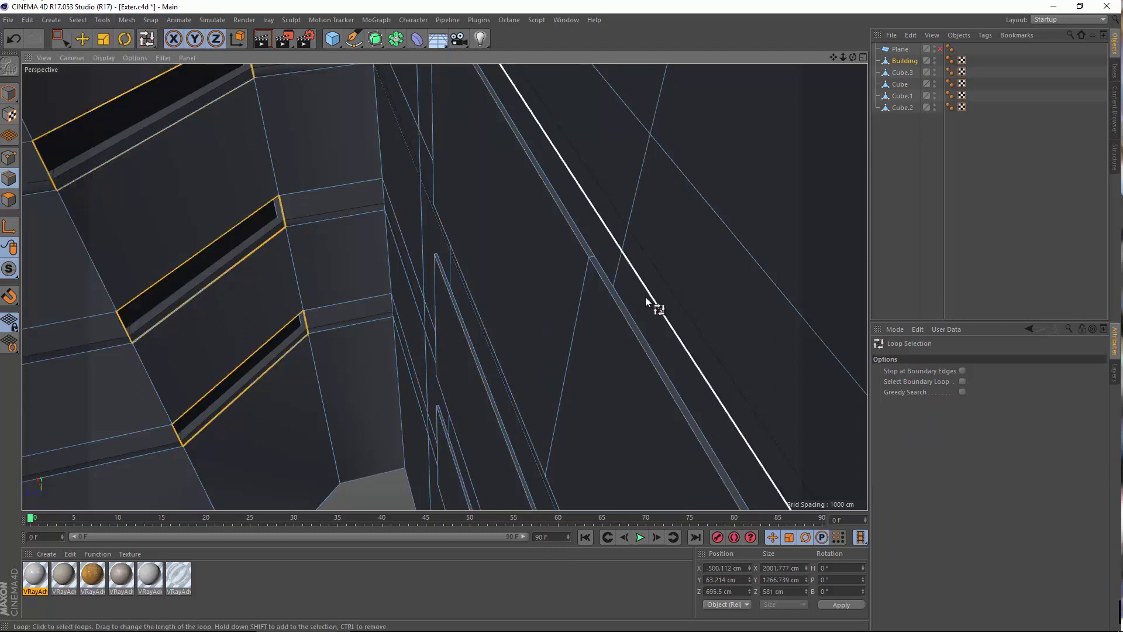
pyautogui.click(609, 305)
pyautogui.keyDown('alt'); pyautogui.moveTo(613, 315); pyautogui.dragTo(657, 255); pyautogui.keyUp('alt')
pyautogui.keyDown('shift'); pyautogui.click(619, 318); pyautogui.keyUp('shift')
pyautogui.keyDown('alt'); pyautogui.moveTo(658, 255); pyautogui.dragTo(468, 71, button='middle'); pyautogui.keyUp('alt')
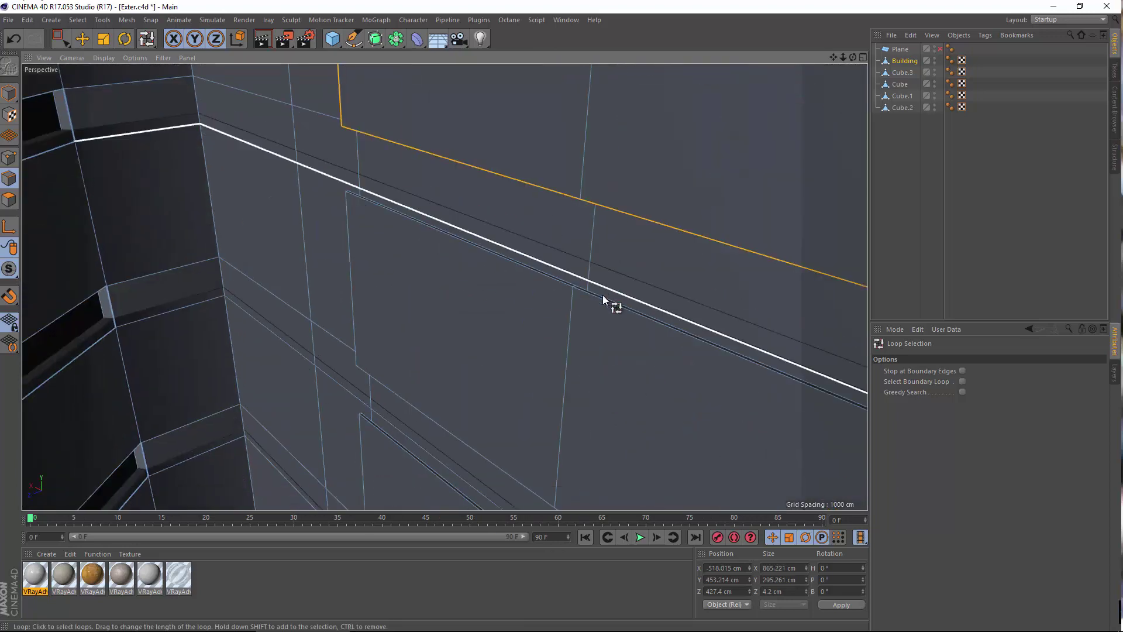
# Add the outline edge loops of the middle and lowest panels to the selection.
pyautogui.keyDown('shift'); pyautogui.click(603, 305); pyautogui.keyUp('shift')
pyautogui.moveTo(533, 318)
pyautogui.keyDown('alt'); pyautogui.mouseDown()
pyautogui.moveTo(538, 338)
pyautogui.moveTo(517, 345)
pyautogui.moveTo(539, 312)
pyautogui.mouseUp(); pyautogui.keyUp('alt')
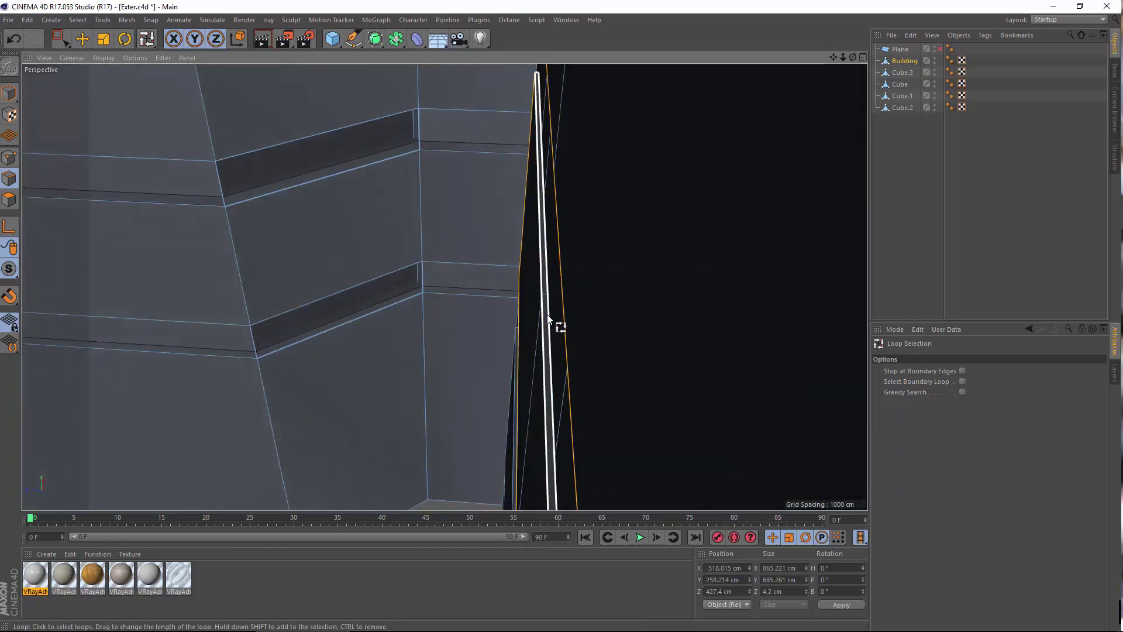
pyautogui.keyDown('shift'); pyautogui.click(547, 314); pyautogui.keyUp('shift')
pyautogui.keyDown('alt'); pyautogui.moveTo(559, 350); pyautogui.dragTo(540, 251); pyautogui.keyUp('alt')
pyautogui.keyDown('shift'); pyautogui.click(504, 284); pyautogui.keyUp('shift')
pyautogui.keyDown('alt'); pyautogui.moveTo(502, 283); pyautogui.dragTo(401, 311); pyautogui.keyUp('alt')
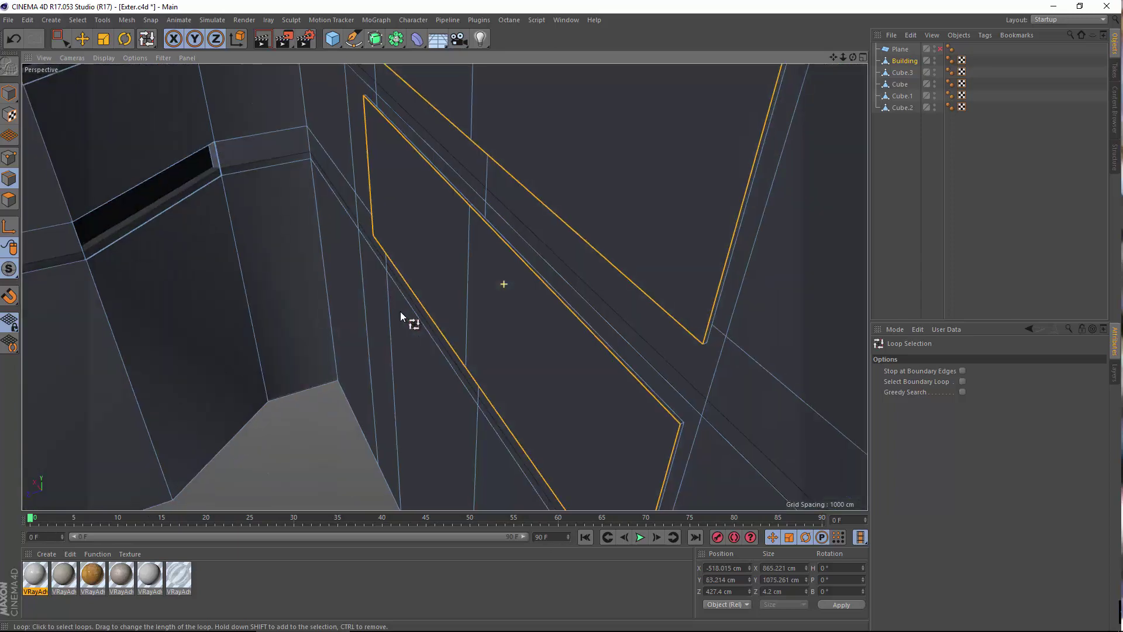
# Go around the three panels and add the remaining front and back edge loops of their thin sides to the selection.
pyautogui.keyDown('alt'); pyautogui.moveTo(595, 384); pyautogui.dragTo(648, 398, button='right'); pyautogui.keyUp('alt')
pyautogui.keyDown('alt'); pyautogui.moveTo(649, 398); pyautogui.dragTo(608, 391); pyautogui.keyUp('alt')
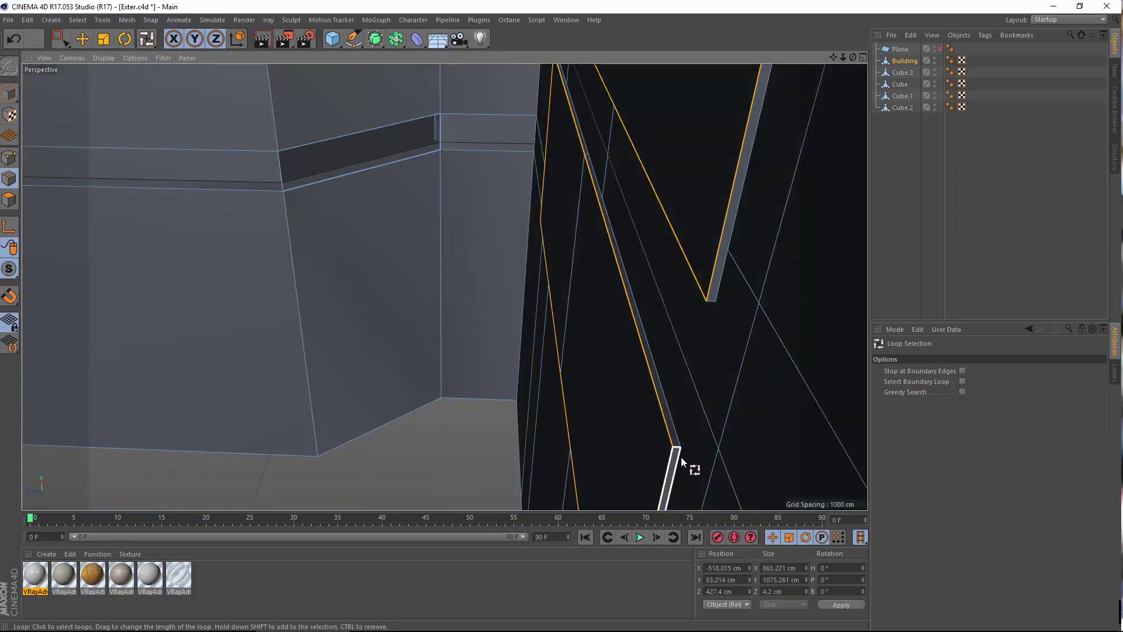
pyautogui.keyDown('alt'); pyautogui.moveTo(697, 468); pyautogui.dragTo(644, 445); pyautogui.keyUp('alt')
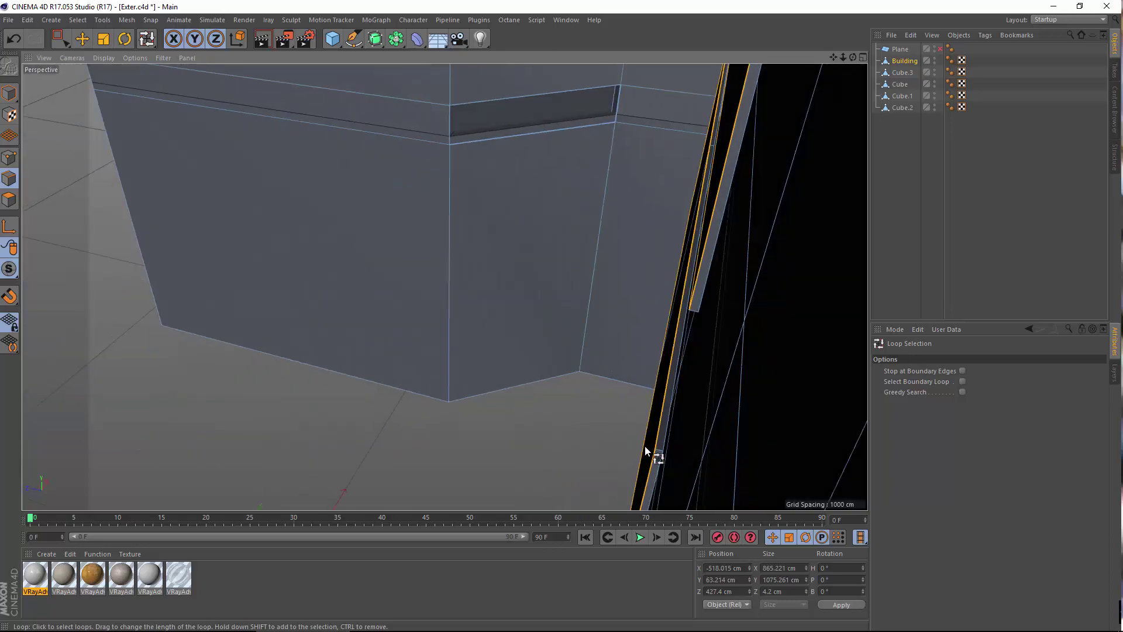
pyautogui.scroll(1, 648, 413)
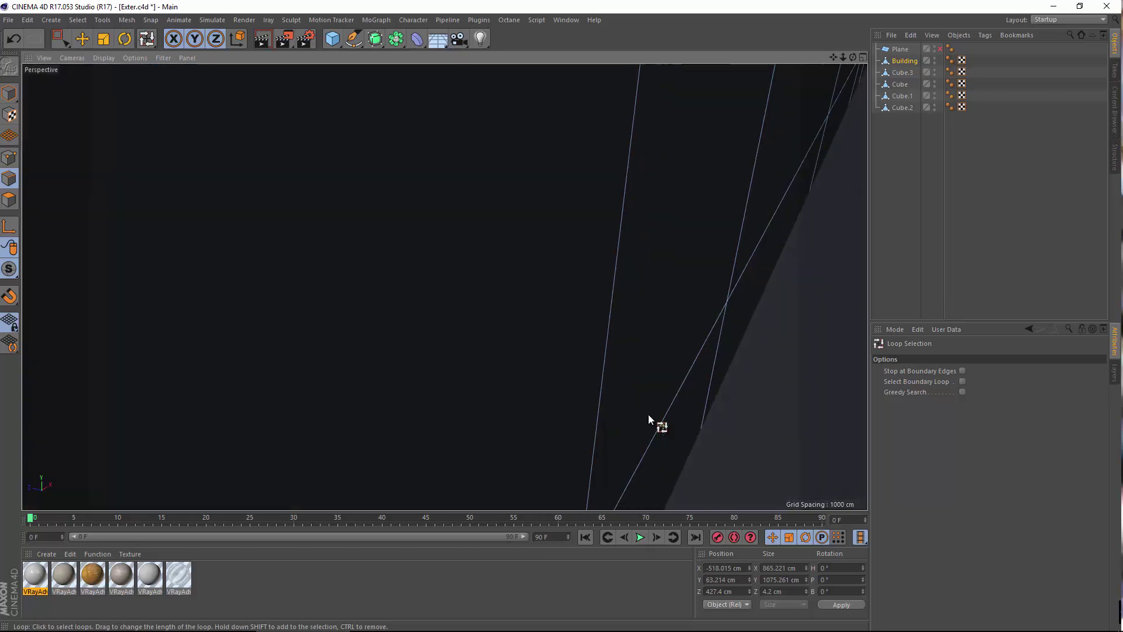
pyautogui.scroll(-1, 655, 416)
pyautogui.keyDown('alt'); pyautogui.moveTo(668, 423); pyautogui.dragTo(688, 76); pyautogui.keyUp('alt')
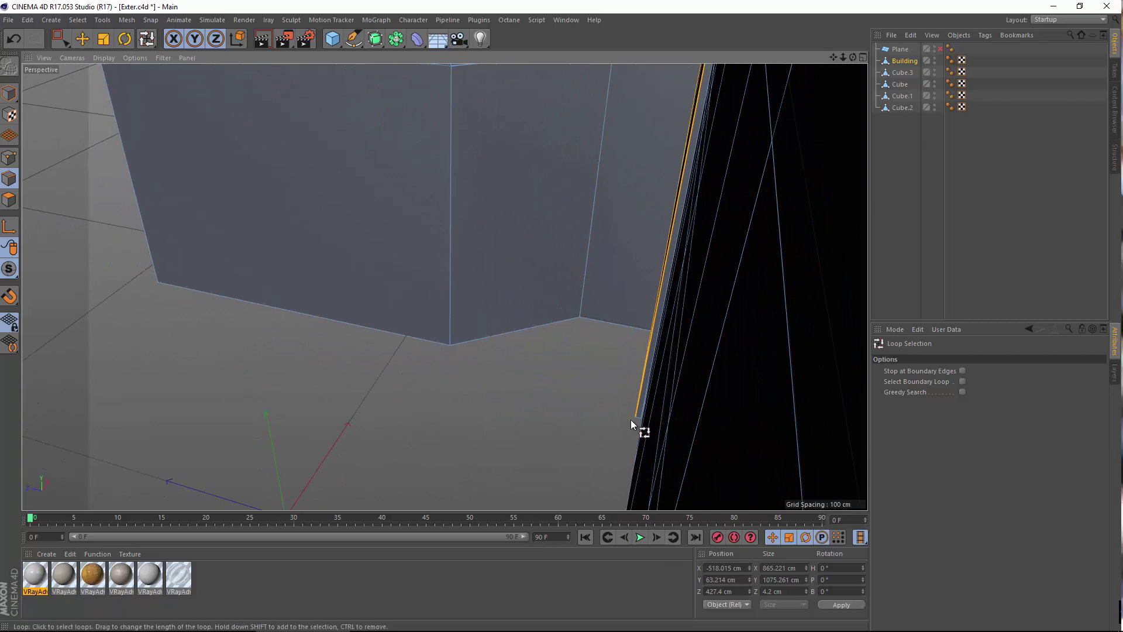
pyautogui.scroll(3, 654, 384)
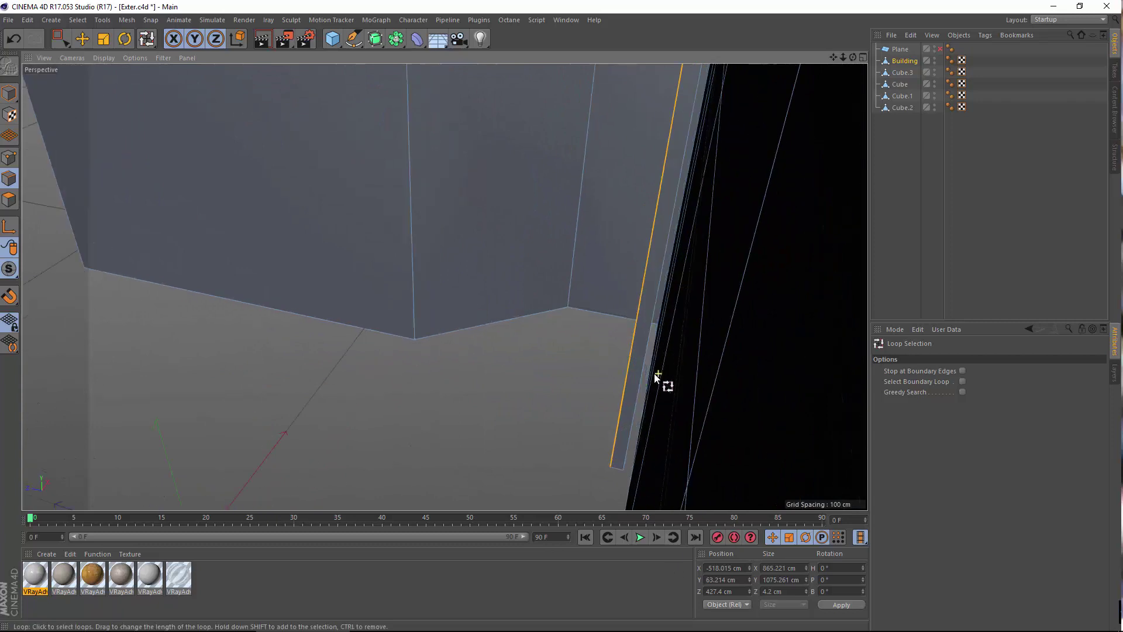
pyautogui.keyDown('alt'); pyautogui.moveTo(559, 388); pyautogui.dragTo(625, 234); pyautogui.keyUp('alt')
pyautogui.scroll(2, 490, 203)
pyautogui.keyDown('alt'); pyautogui.moveTo(504, 243); pyautogui.dragTo(657, 284); pyautogui.keyUp('alt')
pyautogui.keyDown('alt'); pyautogui.moveTo(447, 286); pyautogui.dragTo(775, 380); pyautogui.keyUp('alt')
pyautogui.keyDown('alt'); pyautogui.moveTo(475, 227); pyautogui.dragTo(175, 361); pyautogui.keyUp('alt')
pyautogui.keyDown('alt'); pyautogui.moveTo(168, 363); pyautogui.dragTo(82, 296); pyautogui.keyUp('alt')
pyautogui.keyDown('alt'); pyautogui.moveTo(446, 286); pyautogui.dragTo(553, 232); pyautogui.keyUp('alt')
pyautogui.keyDown('alt'); pyautogui.moveTo(625, 196); pyautogui.dragTo(673, 172, button='right'); pyautogui.keyUp('alt')
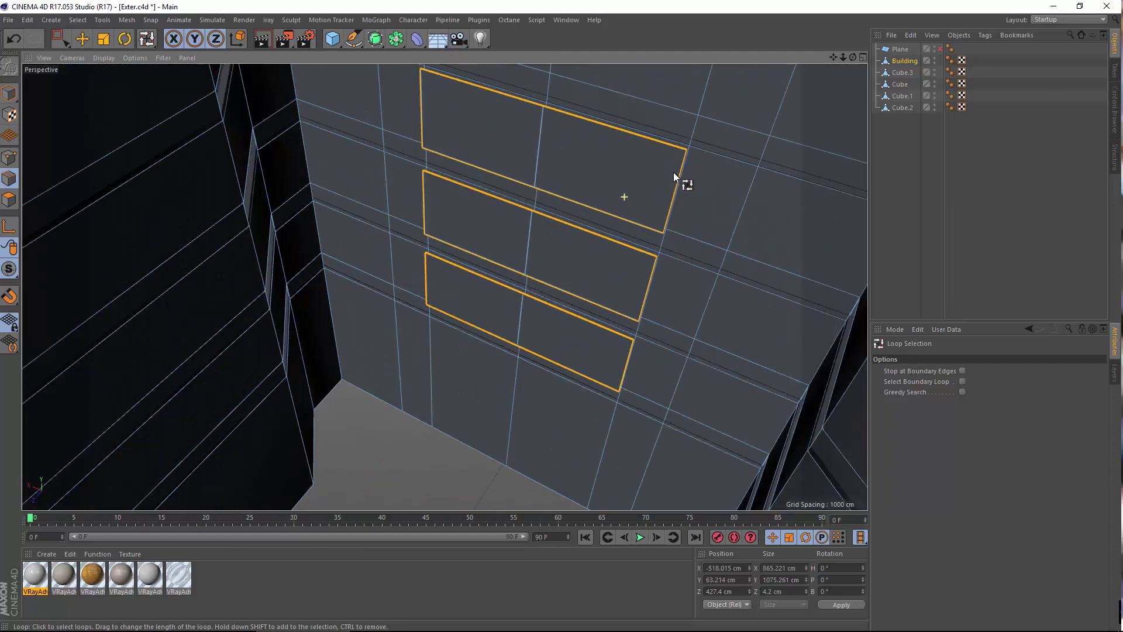
pyautogui.keyDown('alt'); pyautogui.moveTo(637, 266); pyautogui.dragTo(676, 271, button='right'); pyautogui.keyUp('alt')
pyautogui.keyDown('alt'); pyautogui.moveTo(671, 338); pyautogui.dragTo(649, 321, button='right'); pyautogui.keyUp('alt')
pyautogui.keyDown('alt'); pyautogui.moveTo(648, 321); pyautogui.dragTo(505, 299); pyautogui.keyUp('alt')
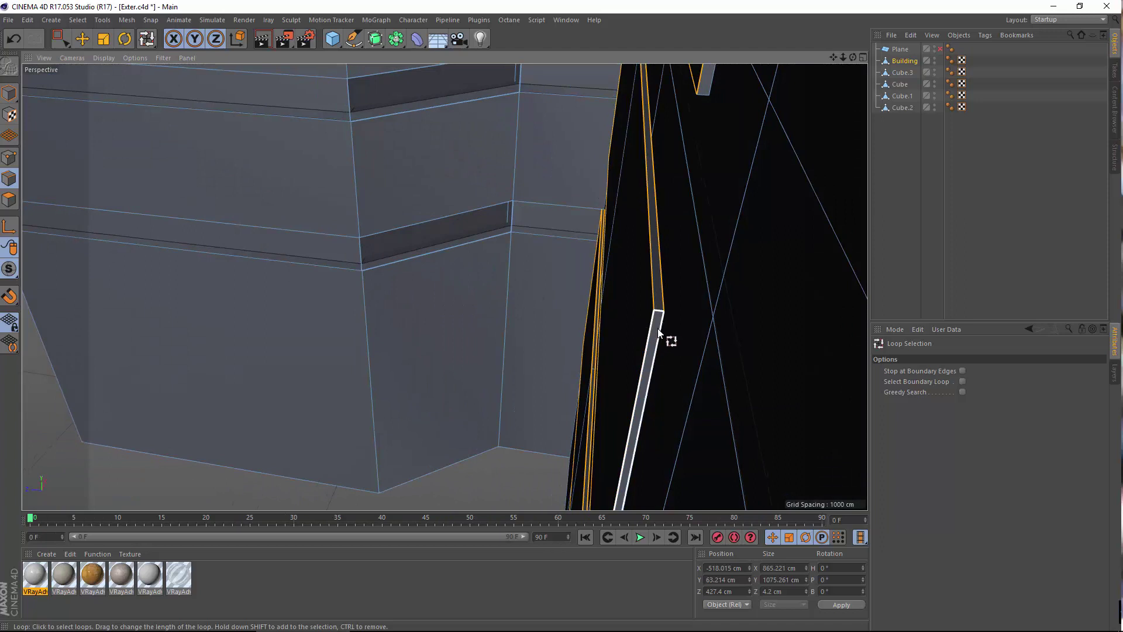
pyautogui.keyDown('alt'); pyautogui.moveTo(644, 375); pyautogui.dragTo(547, 331); pyautogui.keyUp('alt')
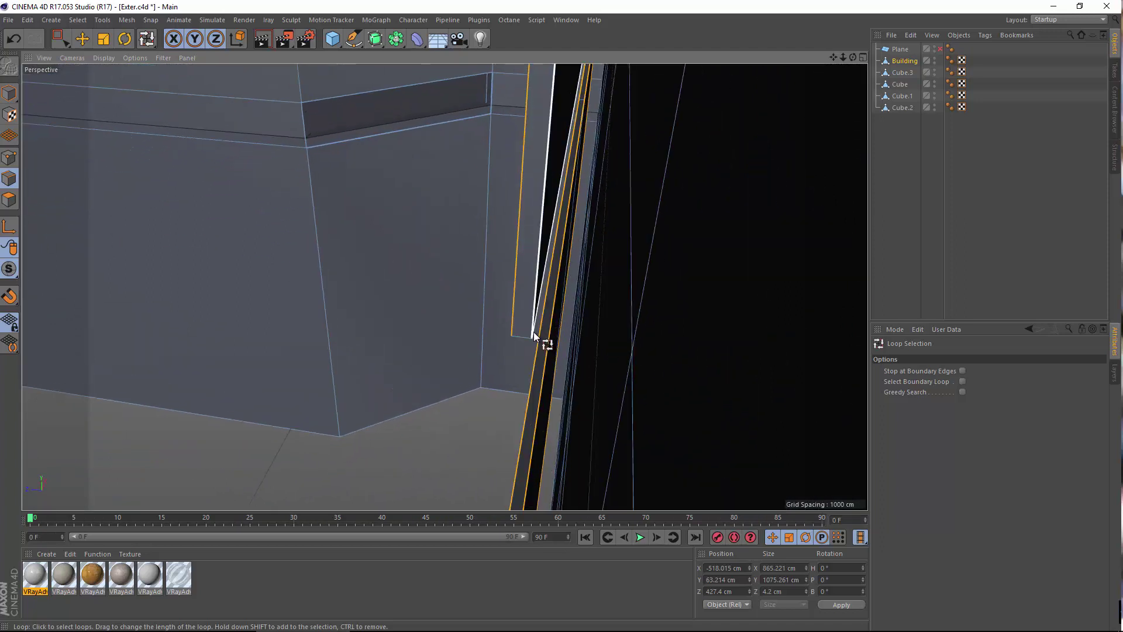
pyautogui.keyDown('alt'); pyautogui.moveTo(511, 318); pyautogui.dragTo(584, 303); pyautogui.keyUp('alt')
pyautogui.keyDown('alt'); pyautogui.moveTo(402, 301); pyautogui.dragTo(361, 294, button='right'); pyautogui.keyUp('alt')
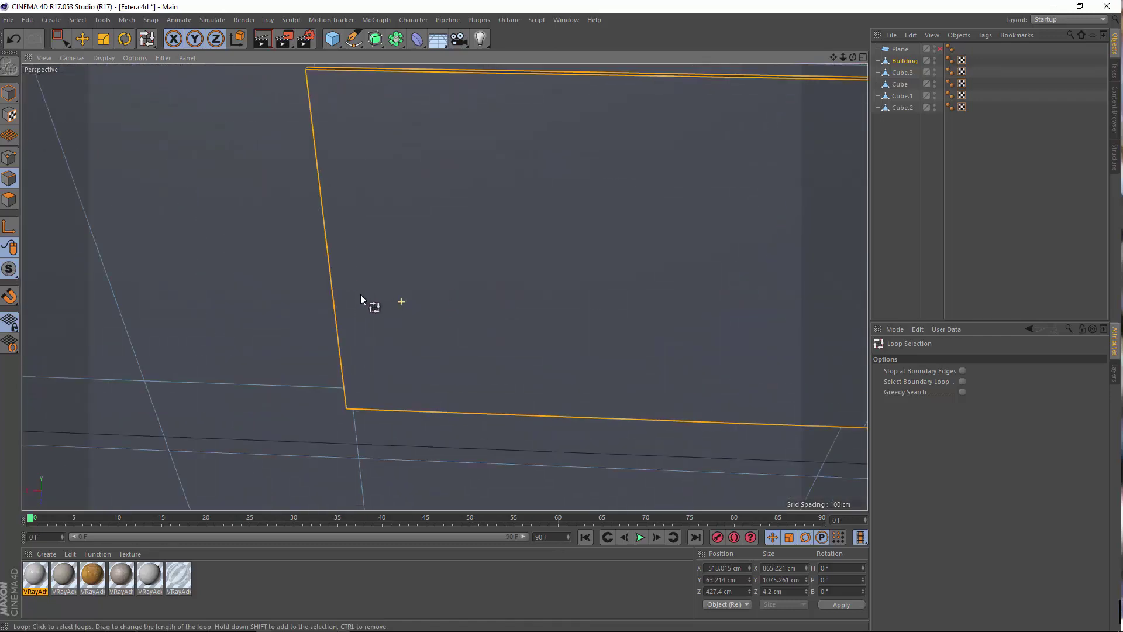
pyautogui.keyDown('alt'); pyautogui.moveTo(360, 294); pyautogui.dragTo(537, 310); pyautogui.keyUp('alt')
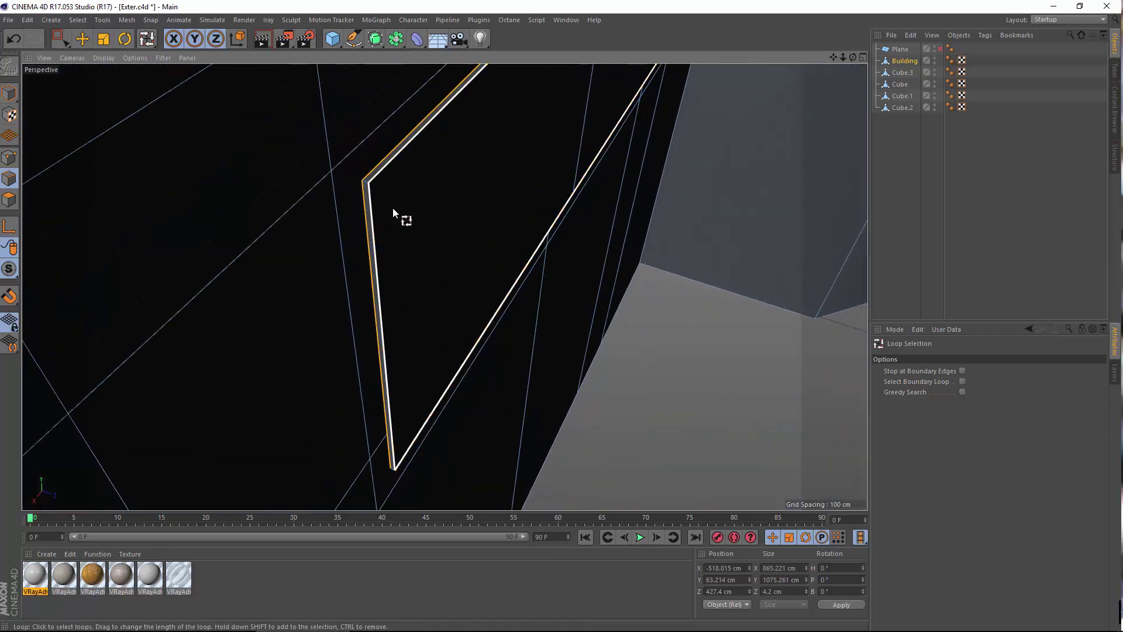
# Undo the accidental selection of all the building's edges.
pyautogui.keyDown('alt'); pyautogui.moveTo(366, 186); pyautogui.dragTo(369, 230); pyautogui.keyUp('alt')
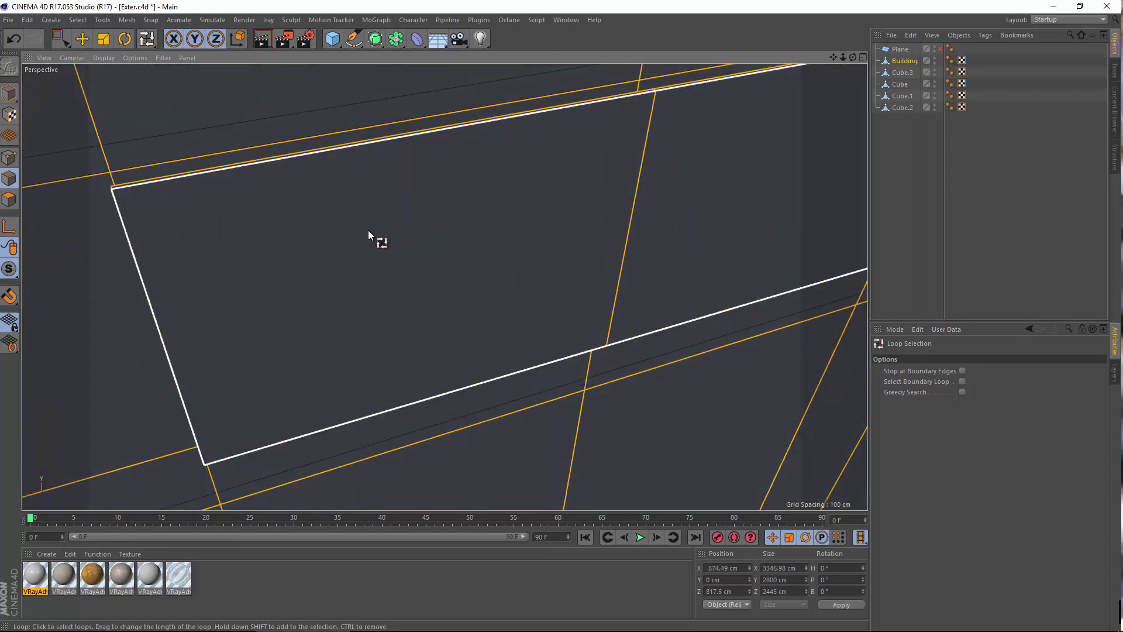
pyautogui.scroll(-5, 441, 272)
pyautogui.click(81, 38)
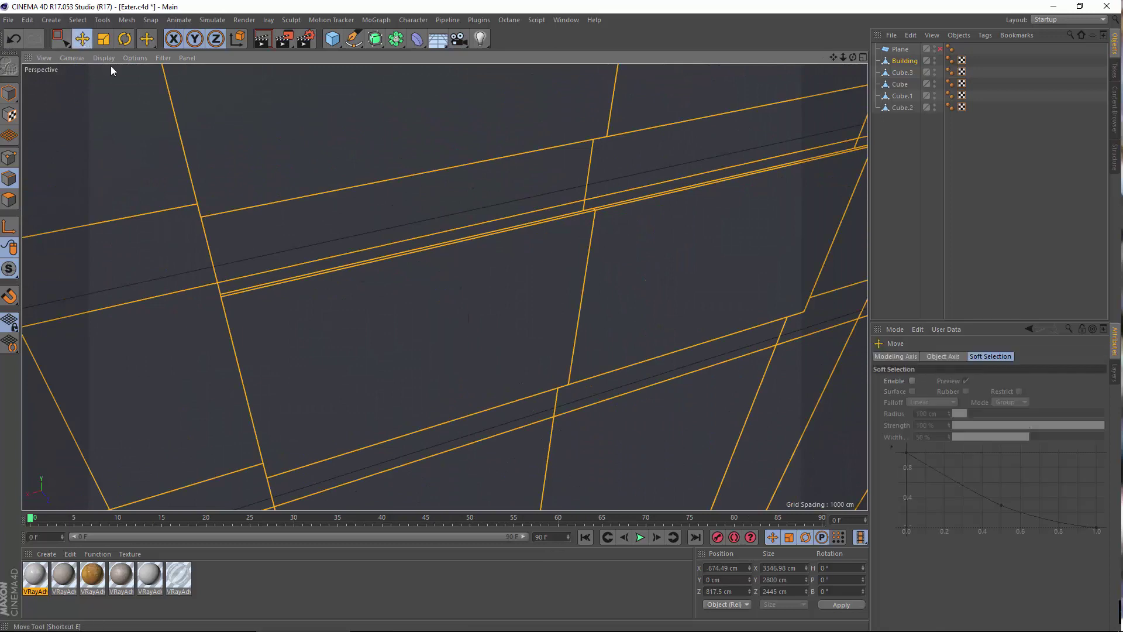
pyautogui.click(24, 22)
pyautogui.click(10, 36)
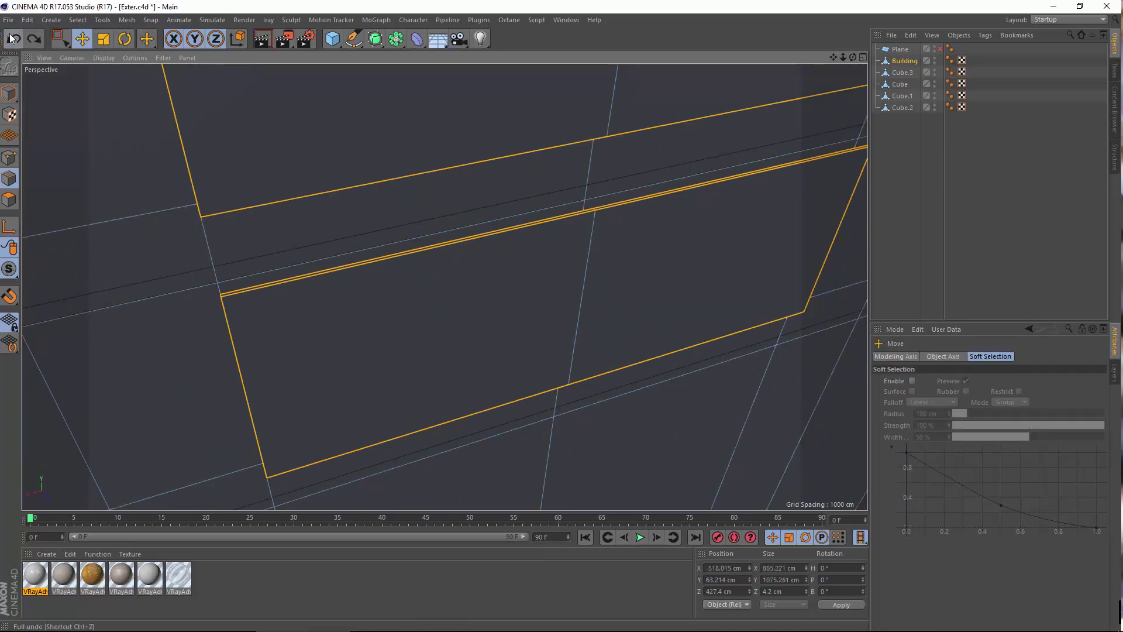
# Examine the selected edge loops on all three panels for completeness.
pyautogui.keyDown('alt'); pyautogui.moveTo(394, 348); pyautogui.dragTo(480, 330); pyautogui.keyUp('alt')
pyautogui.scroll(3, 502, 248)
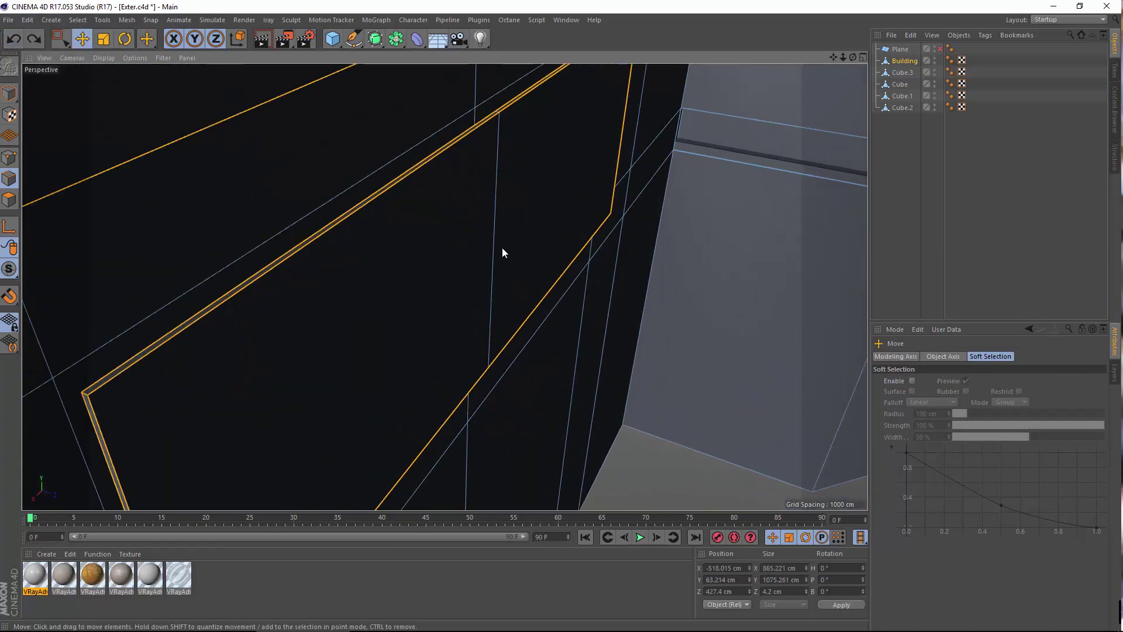
pyautogui.keyDown('alt'); pyautogui.moveTo(502, 248); pyautogui.dragTo(460, 446); pyautogui.keyUp('alt')
pyautogui.scroll(-6, 462, 430)
pyautogui.scroll(-4, 457, 351)
pyautogui.keyDown('alt'); pyautogui.moveTo(510, 231); pyautogui.dragTo(381, 220, button='middle'); pyautogui.keyUp('alt')
pyautogui.scroll(-3, 384, 333)
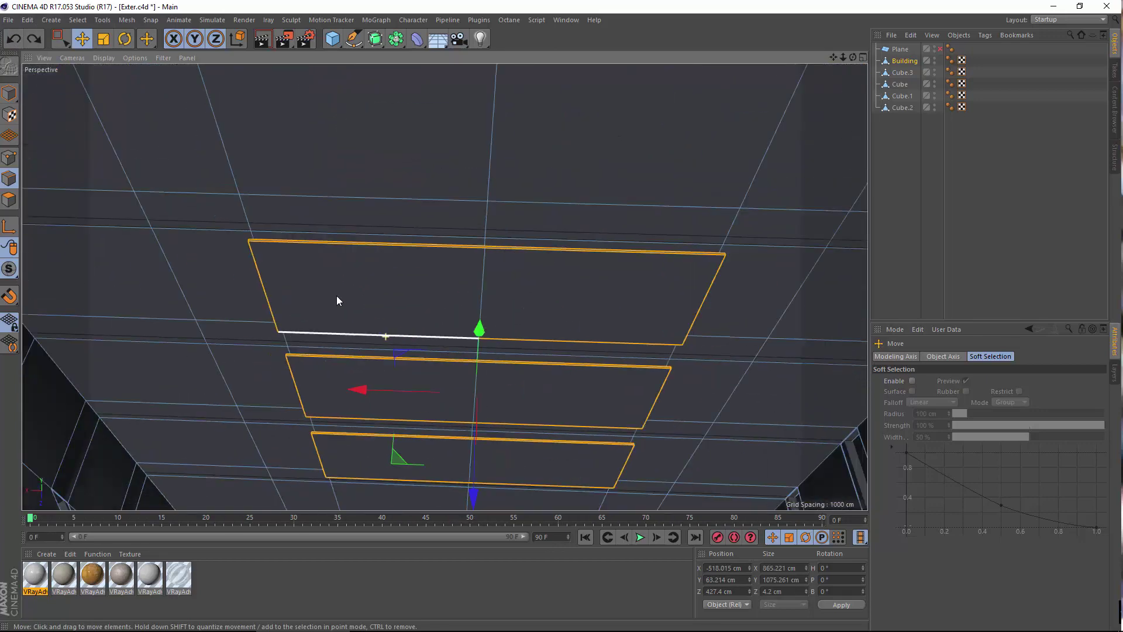
# Switch loop selection from edges to polygons and add the panels' thin side faces to the selected front faces.
pyautogui.click(87, 20)
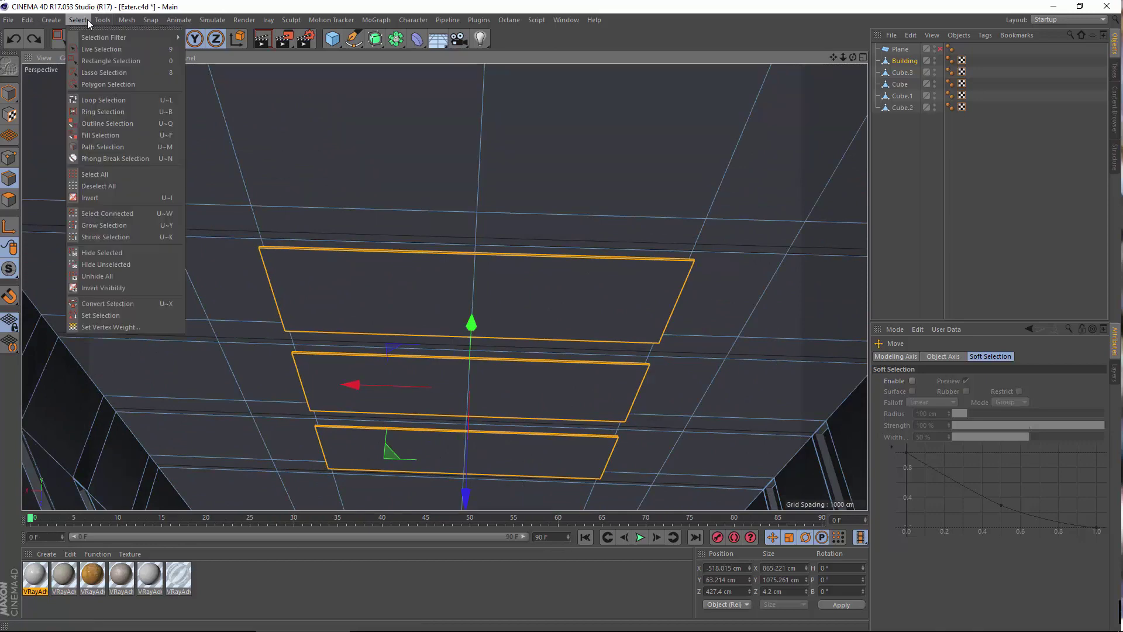
pyautogui.click(96, 100)
pyautogui.scroll(2, 353, 280)
pyautogui.scroll(2, 122, 231)
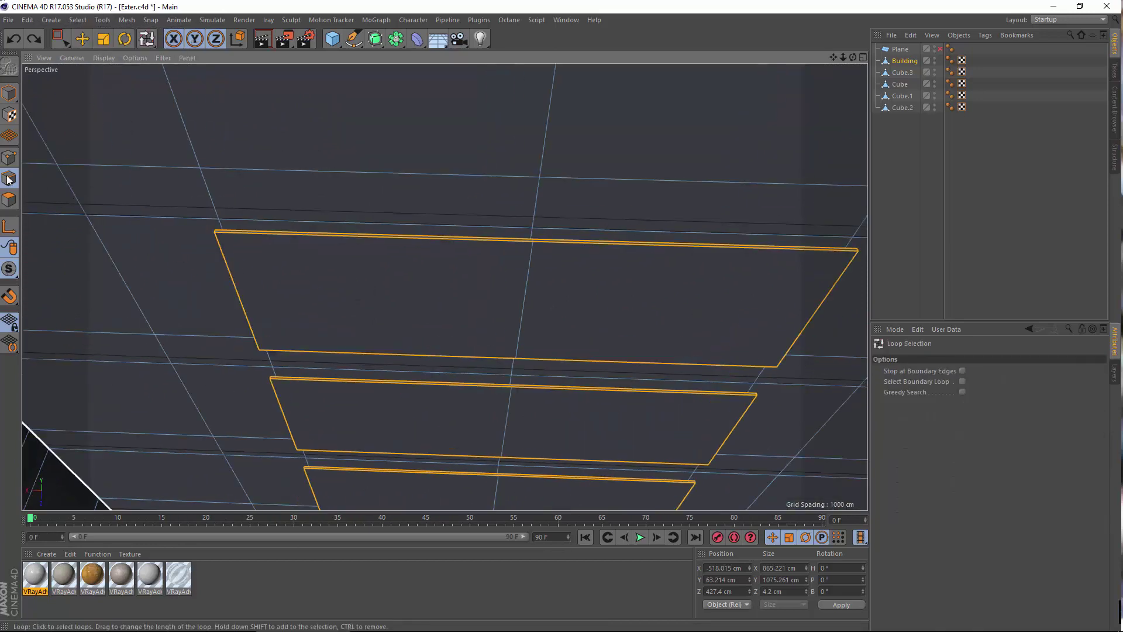
pyautogui.click(15, 196)
pyautogui.scroll(2, 264, 246)
pyautogui.keyDown('alt'); pyautogui.moveTo(311, 276); pyautogui.dragTo(475, 274); pyautogui.keyUp('alt')
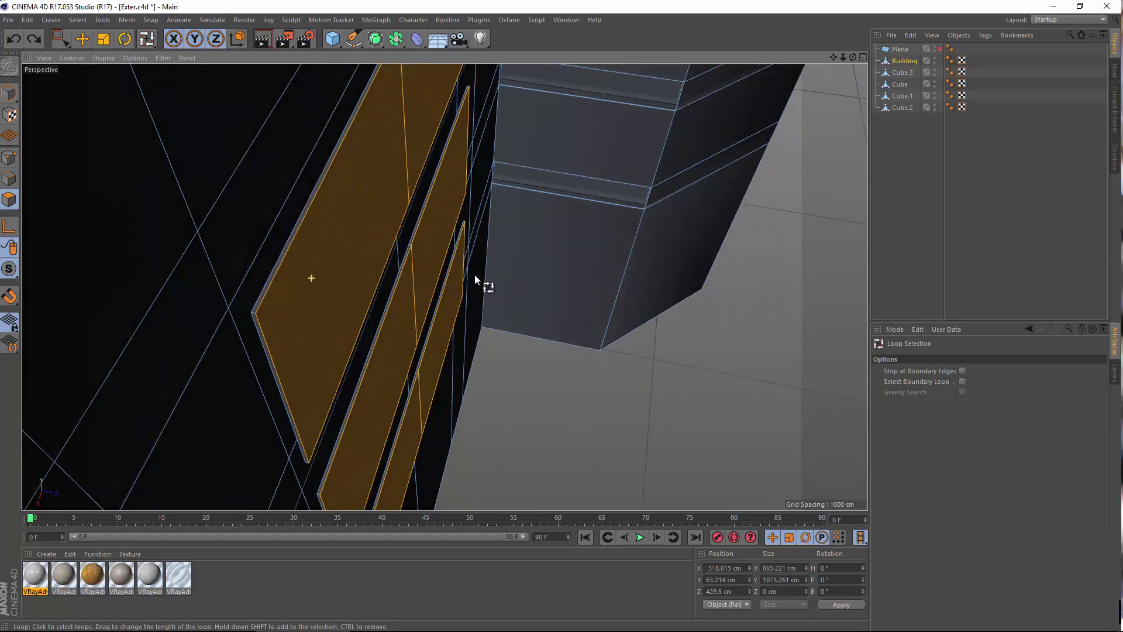
pyautogui.scroll(2, 248, 310)
pyautogui.keyDown('alt'); pyautogui.moveTo(278, 331); pyautogui.dragTo(207, 202); pyautogui.keyUp('alt')
pyautogui.click(276, 312)
pyautogui.scroll(4, 216, 274)
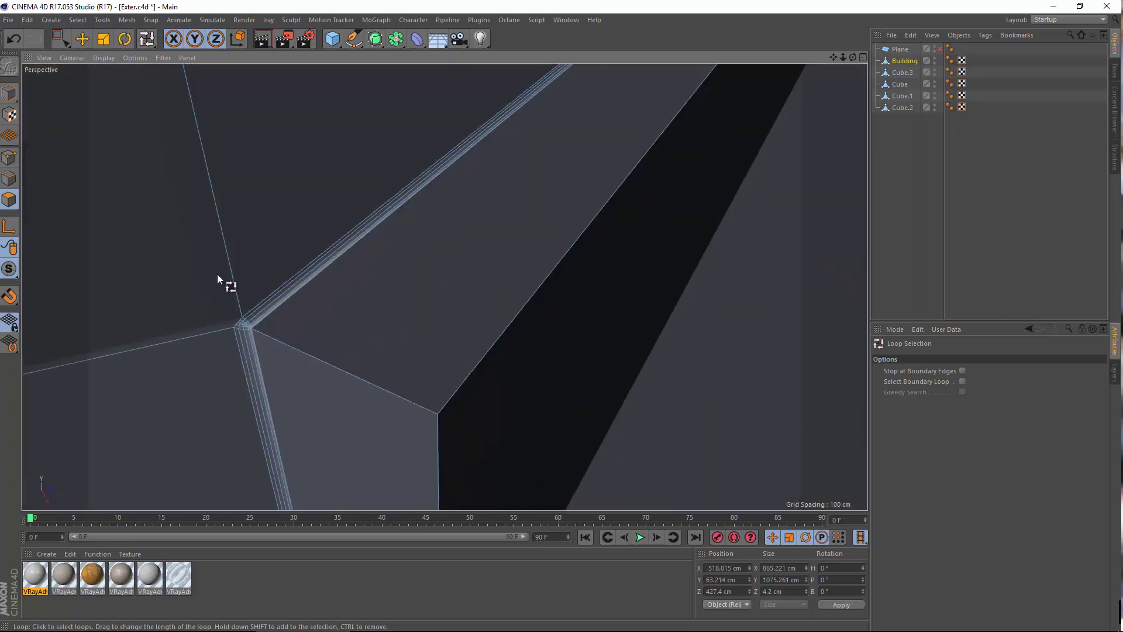
# Add the remaining side and back faces of the panels to the polygon selection.
pyautogui.keyDown('alt'); pyautogui.moveTo(217, 274); pyautogui.dragTo(212, 265); pyautogui.keyUp('alt')
pyautogui.scroll(-4, 212, 265)
pyautogui.keyDown('alt'); pyautogui.moveTo(104, 227); pyautogui.dragTo(235, 399, button='middle'); pyautogui.keyUp('alt')
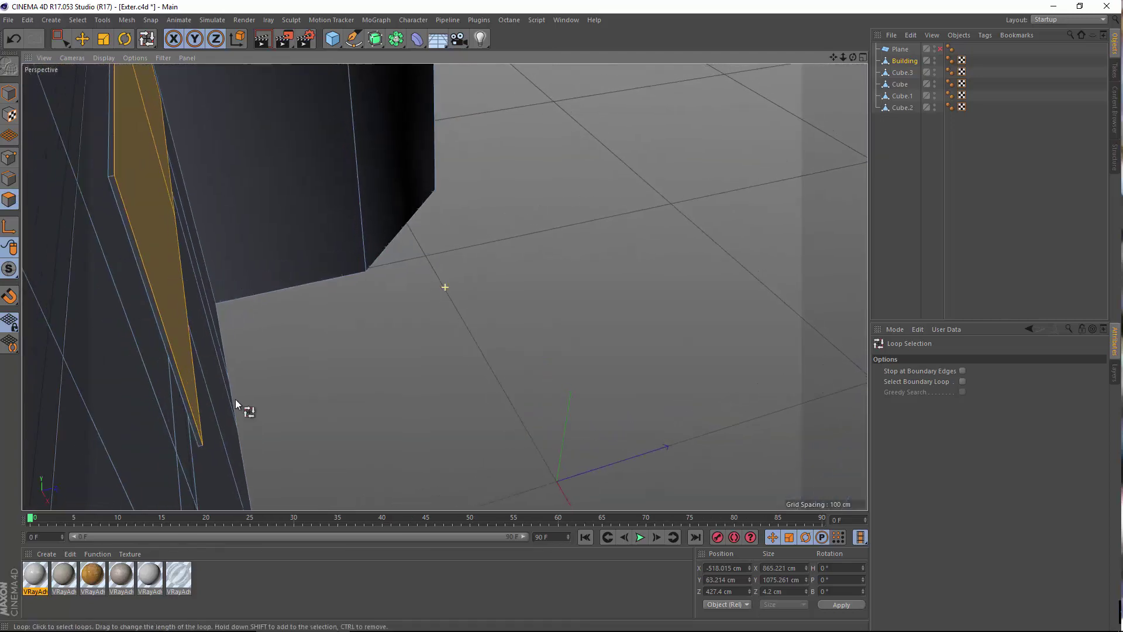
pyautogui.keyDown('alt'); pyautogui.moveTo(235, 399); pyautogui.dragTo(264, 335); pyautogui.keyUp('alt')
pyautogui.keyDown('alt'); pyautogui.moveTo(255, 200); pyautogui.dragTo(197, 132); pyautogui.keyUp('alt')
pyautogui.click(224, 78)
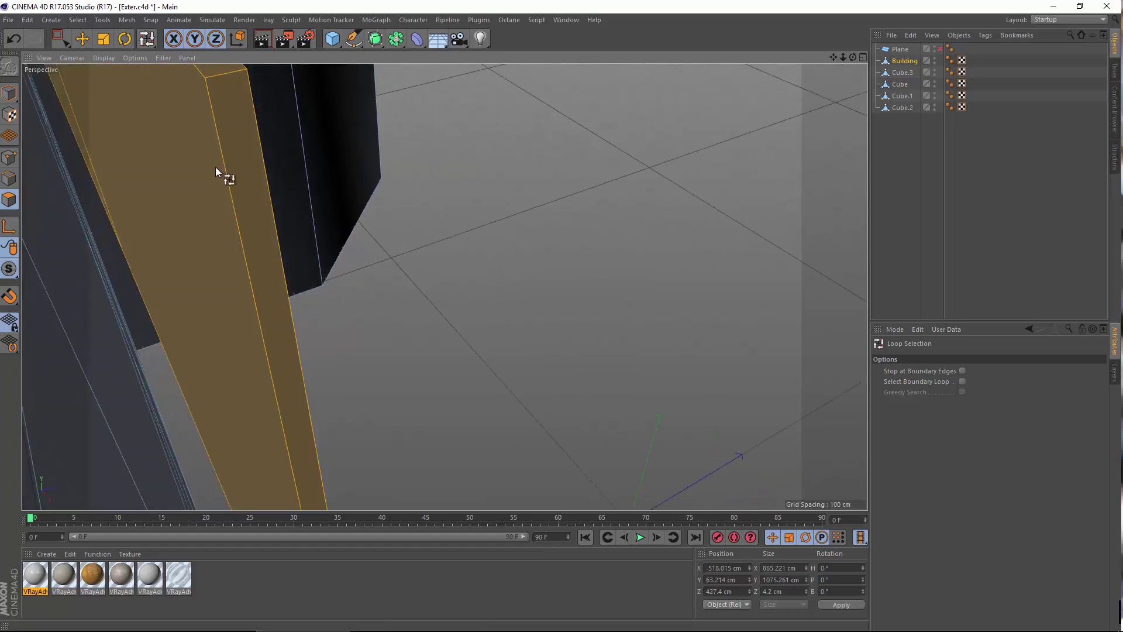
# Examine the three panels from several angles to check that all their faces are selected.
pyautogui.keyDown('alt'); pyautogui.moveTo(220, 181); pyautogui.dragTo(107, 193); pyautogui.keyUp('alt')
pyautogui.keyDown('alt'); pyautogui.moveTo(444, 286); pyautogui.dragTo(616, 257); pyautogui.keyUp('alt')
pyautogui.keyDown('alt'); pyautogui.moveTo(617, 257); pyautogui.dragTo(197, 335, button='right'); pyautogui.keyUp('alt')
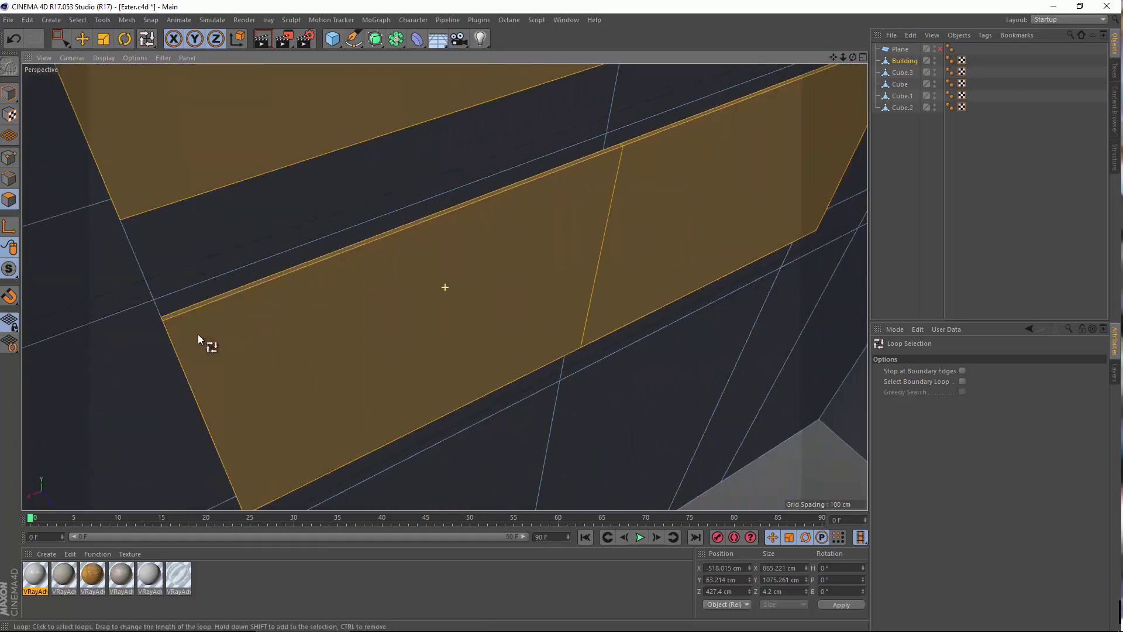
pyautogui.keyDown('alt'); pyautogui.moveTo(264, 299); pyautogui.dragTo(514, 246); pyautogui.keyUp('alt')
pyautogui.keyDown('alt'); pyautogui.moveTo(515, 246); pyautogui.dragTo(404, 228, button='right'); pyautogui.keyUp('alt')
pyautogui.keyDown('alt'); pyautogui.moveTo(402, 228); pyautogui.dragTo(363, 292); pyautogui.keyUp('alt')
pyautogui.keyDown('alt'); pyautogui.moveTo(362, 293); pyautogui.dragTo(243, 289, button='right'); pyautogui.keyUp('alt')
pyautogui.scroll(3, 286, 191)
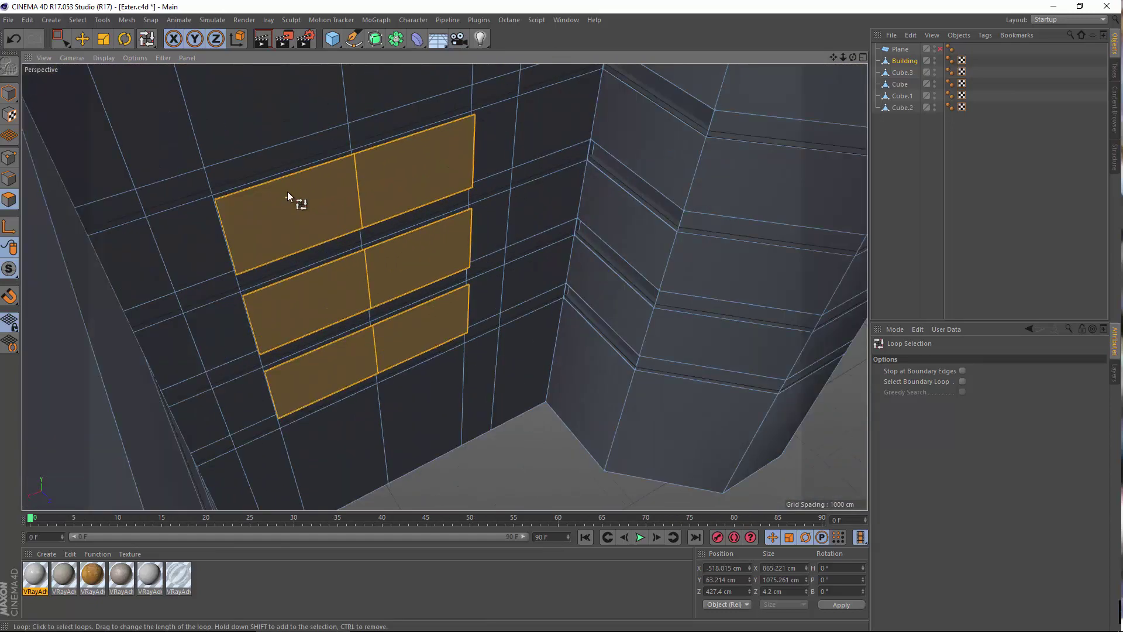
# Split the selected panel polygons into a separate object and delete the original panel faces from the building.
pyautogui.scroll(4, 232, 184)
pyautogui.keyDown('alt'); pyautogui.moveTo(258, 198); pyautogui.dragTo(366, 254); pyautogui.keyUp('alt')
pyautogui.rightClick(366, 254)
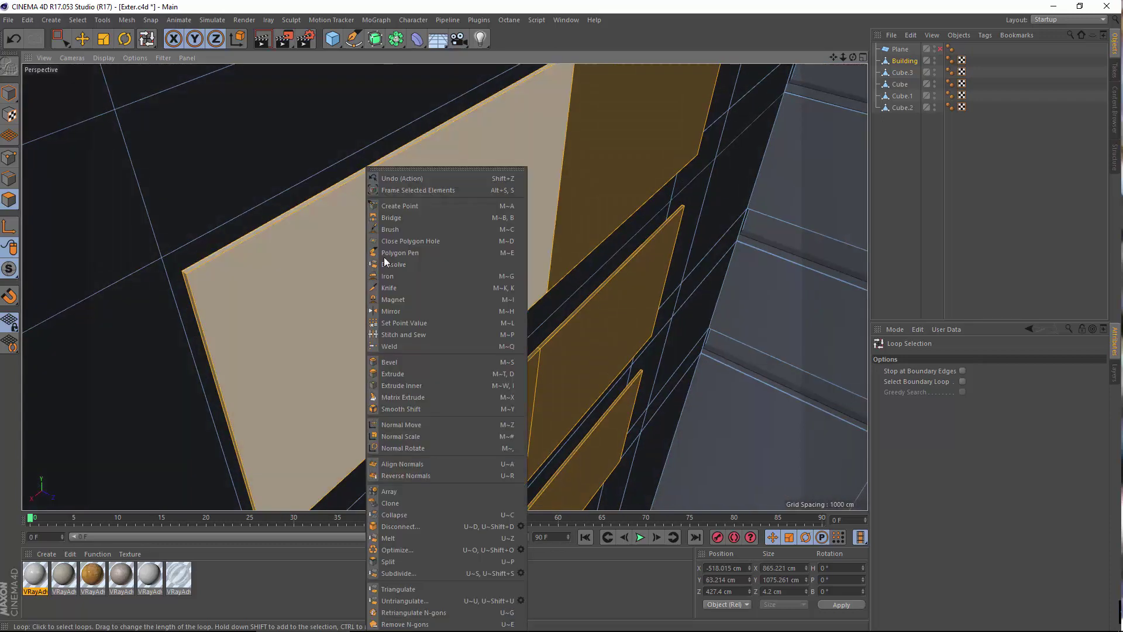
pyautogui.click(383, 562)
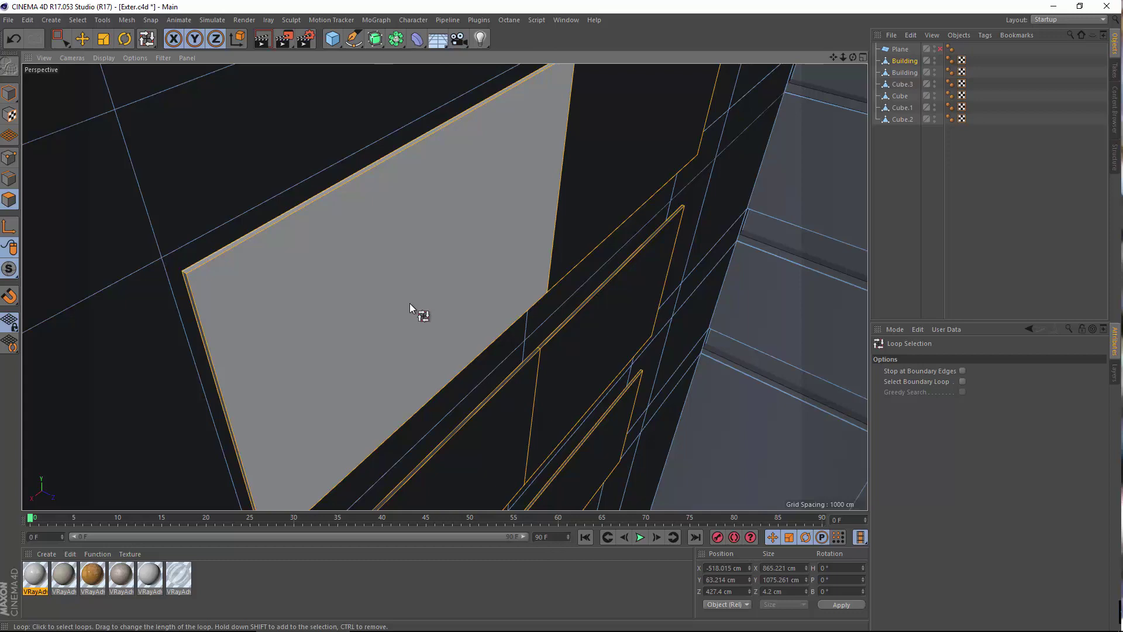
pyautogui.press('Delete')
pyautogui.keyDown('alt'); pyautogui.moveTo(344, 240); pyautogui.dragTo(410, 318); pyautogui.keyUp('alt')
pyautogui.keyDown('alt'); pyautogui.moveTo(424, 329); pyautogui.dragTo(398, 302); pyautogui.keyUp('alt')
# Select the new object holding the split panels and rename it Plates.
pyautogui.click(901, 72)
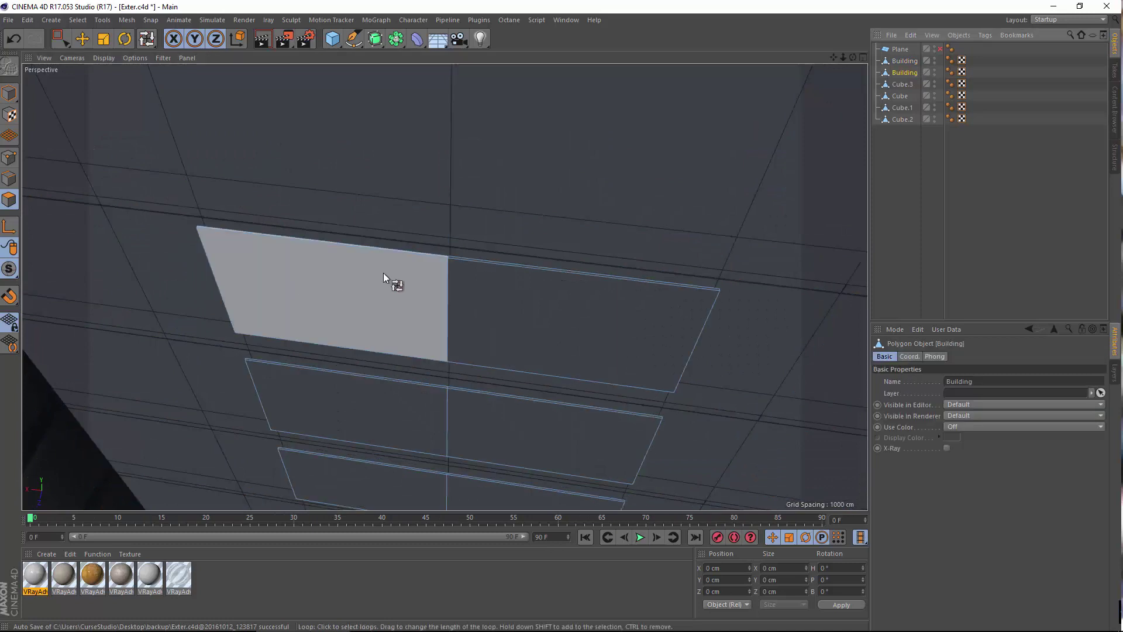
pyautogui.doubleClick(911, 70)
pyautogui.write('Plates')
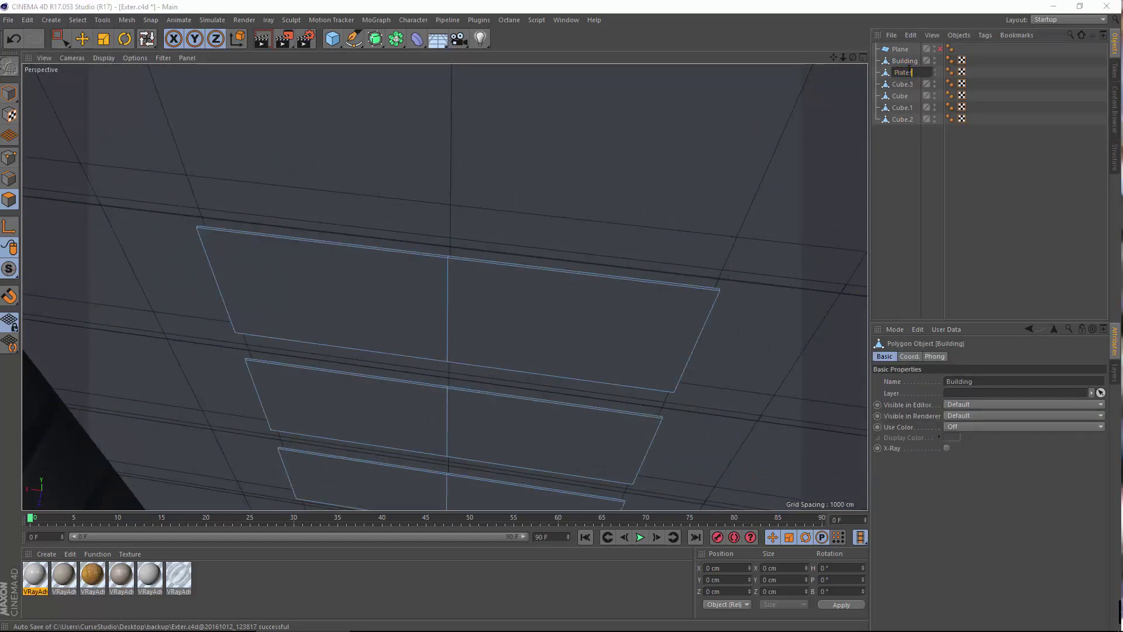
pyautogui.press('Return')
pyautogui.keyDown('alt'); pyautogui.moveTo(562, 123); pyautogui.dragTo(522, 318, button='right'); pyautogui.keyUp('alt')
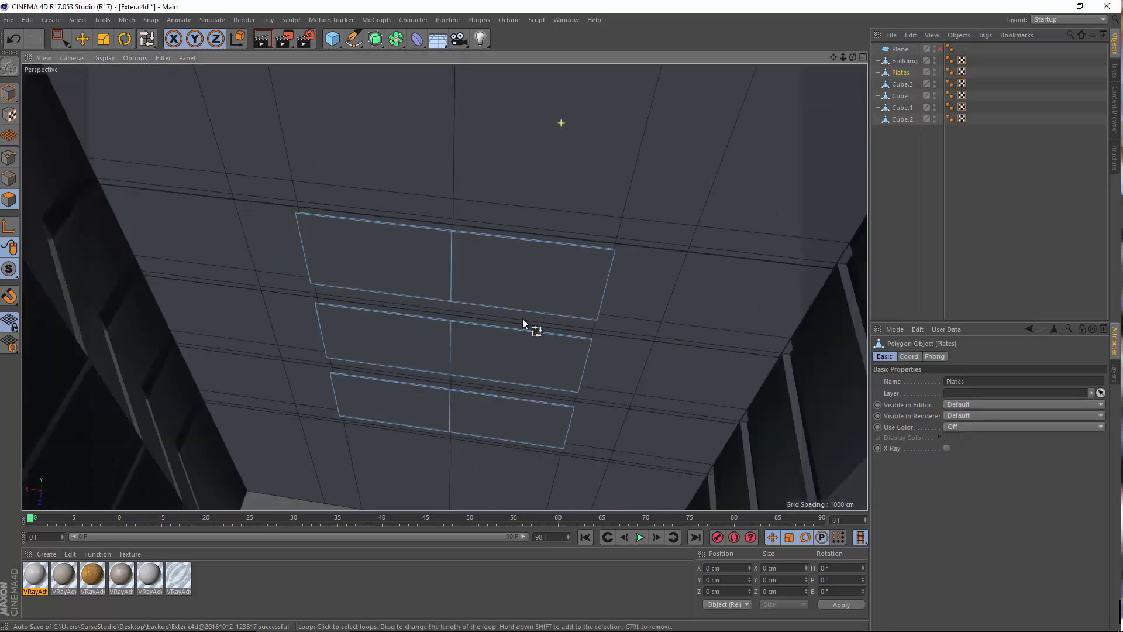
pyautogui.keyDown('alt'); pyautogui.moveTo(512, 298); pyautogui.dragTo(499, 277); pyautogui.keyUp('alt')
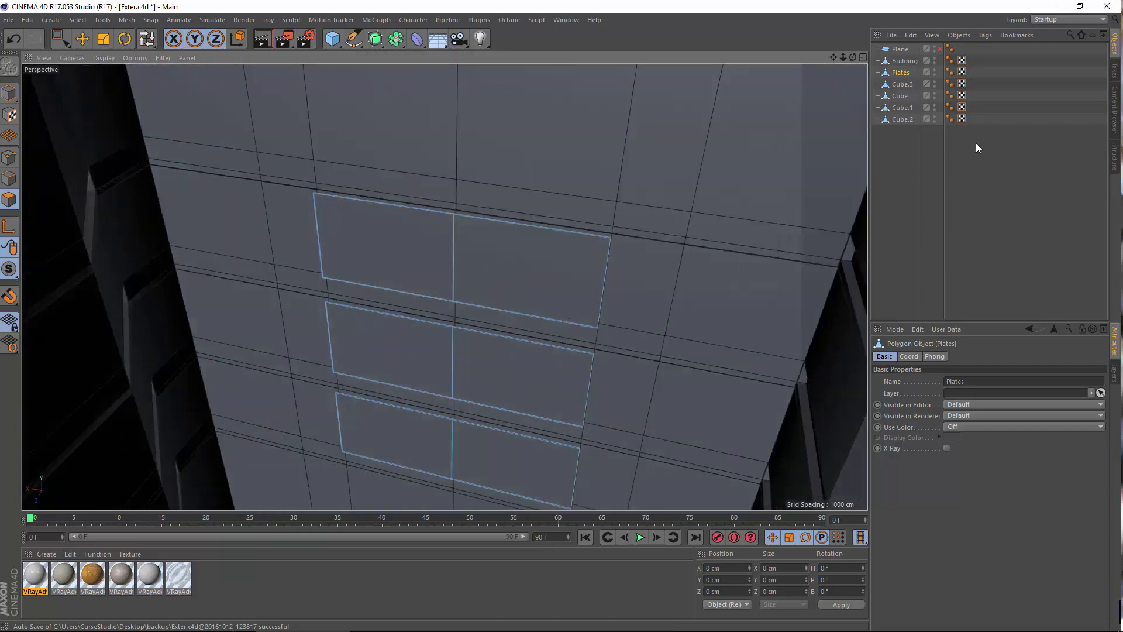
# Select all polygons of the Plates object and transfer the selection to its edges.
pyautogui.click(907, 62)
pyautogui.click(899, 74)
pyautogui.hotkey('ctrl', 'a')
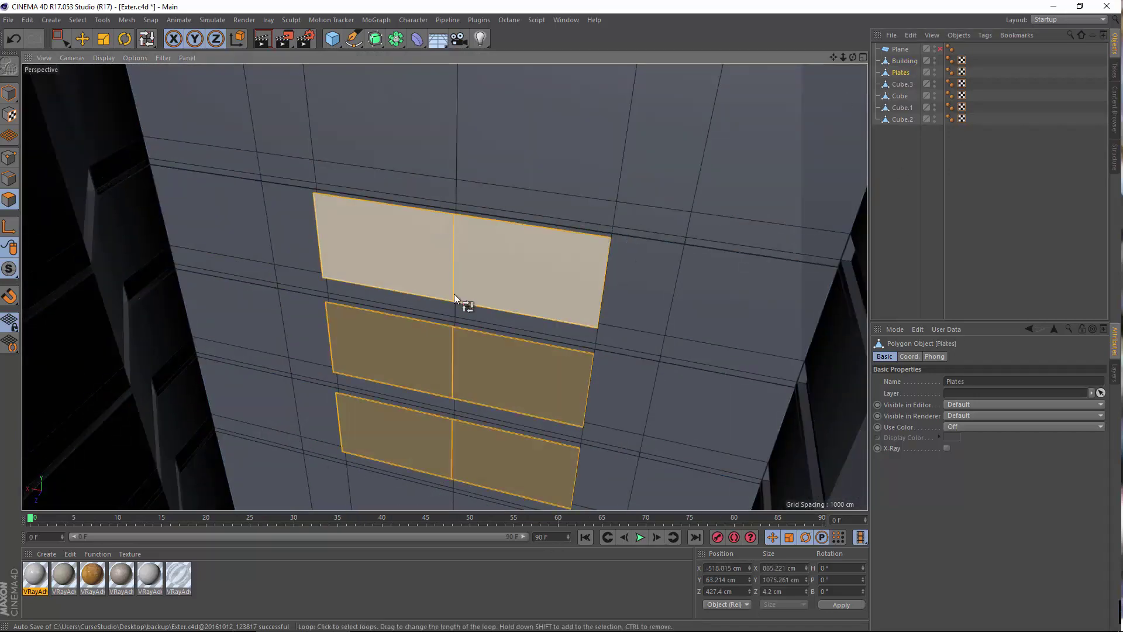
pyautogui.scroll(4, 450, 248)
pyautogui.click(10, 179)
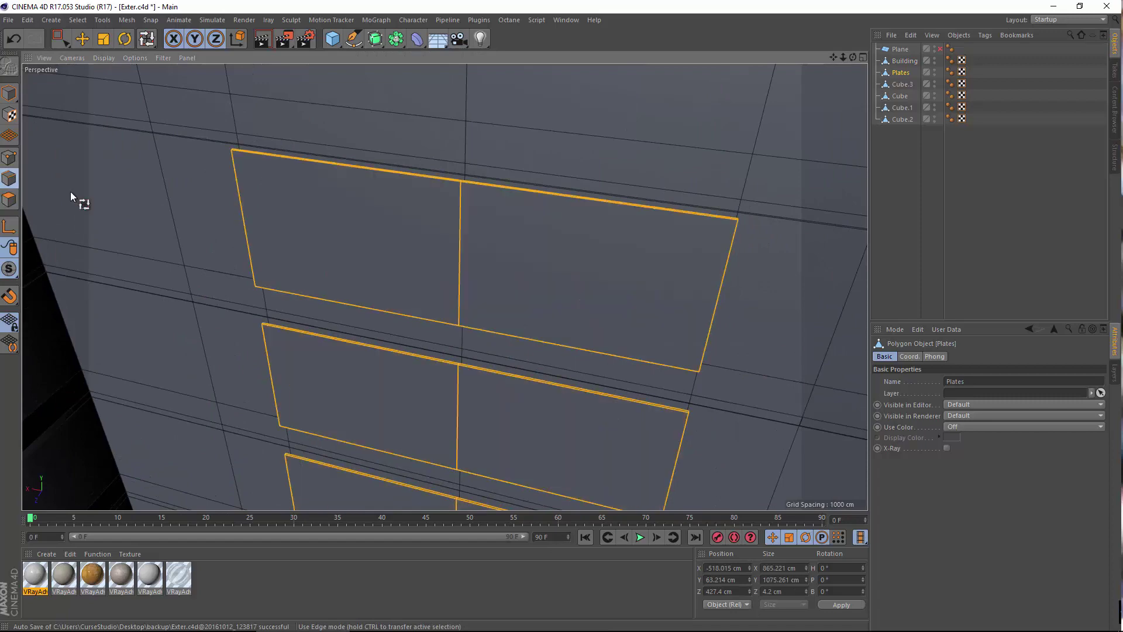
# Remove the vertical centre edge loops of all three panels from the selection, keeping only their outline edge loops.
pyautogui.press('u')
pyautogui.press('l')
pyautogui.scroll(4, 471, 234)
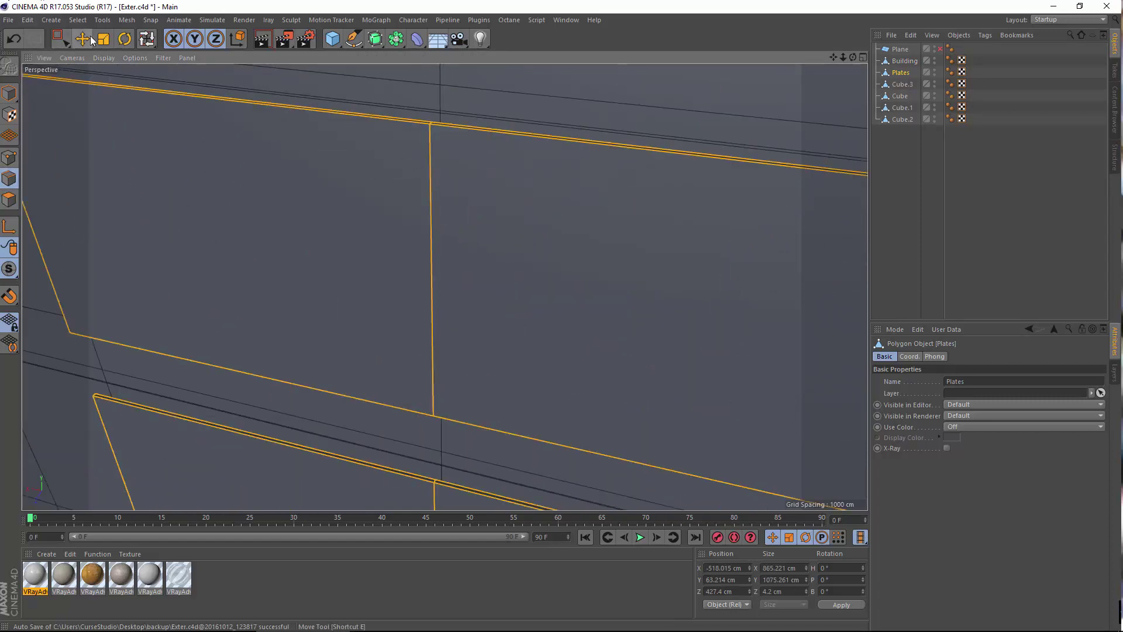
pyautogui.click(78, 20)
pyautogui.click(97, 89)
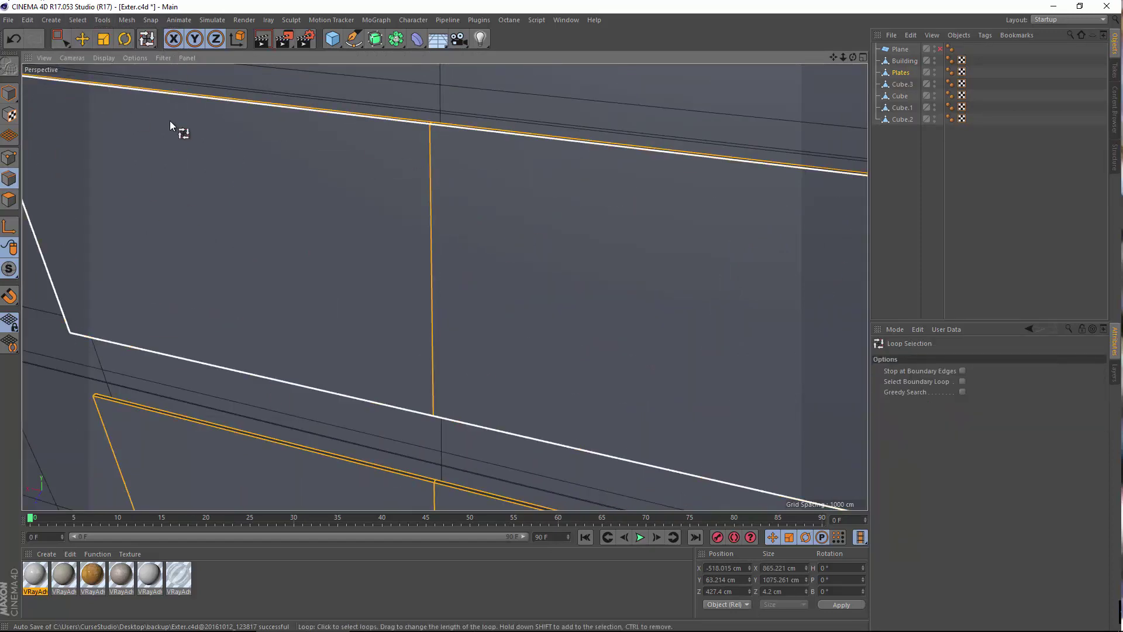
pyautogui.scroll(-5, 427, 324)
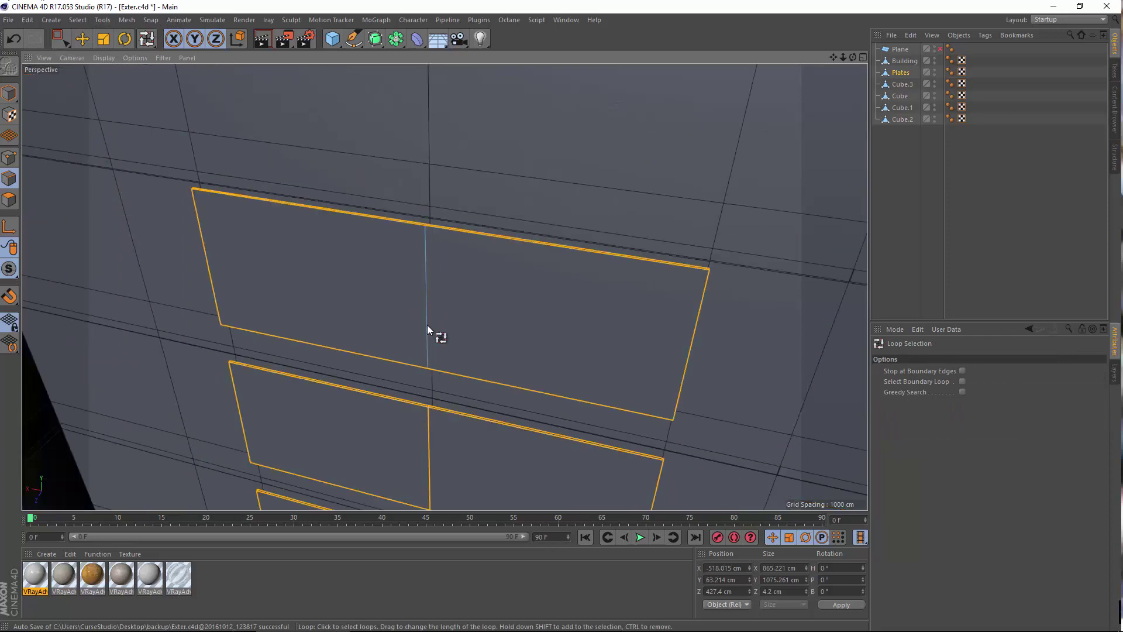
pyautogui.keyDown('ctrl'); pyautogui.click(454, 404); pyautogui.keyUp('ctrl')
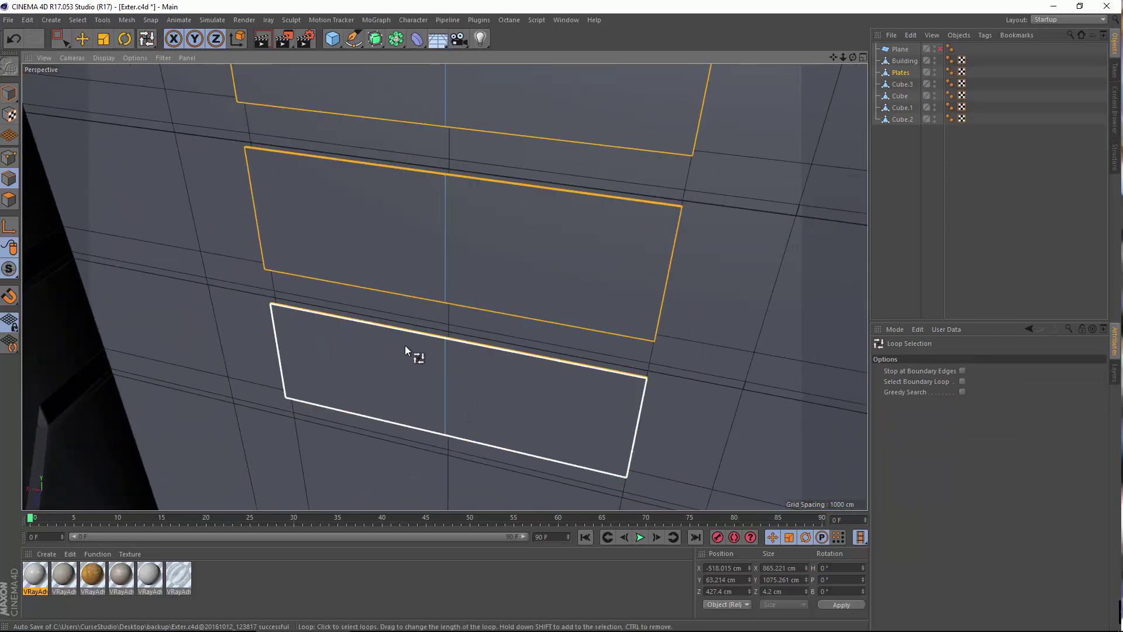
# Bevel the selected panel outline edges with an offset of about 1.1 cm and 3 subdivisions.
pyautogui.scroll(3, 400, 345)
pyautogui.keyDown('alt'); pyautogui.moveTo(433, 387); pyautogui.dragTo(585, 380); pyautogui.keyUp('alt')
pyautogui.keyDown('alt'); pyautogui.moveTo(436, 302); pyautogui.dragTo(609, 302, button='middle'); pyautogui.keyUp('alt')
pyautogui.scroll(2, 378, 170)
pyautogui.rightClick(565, 180)
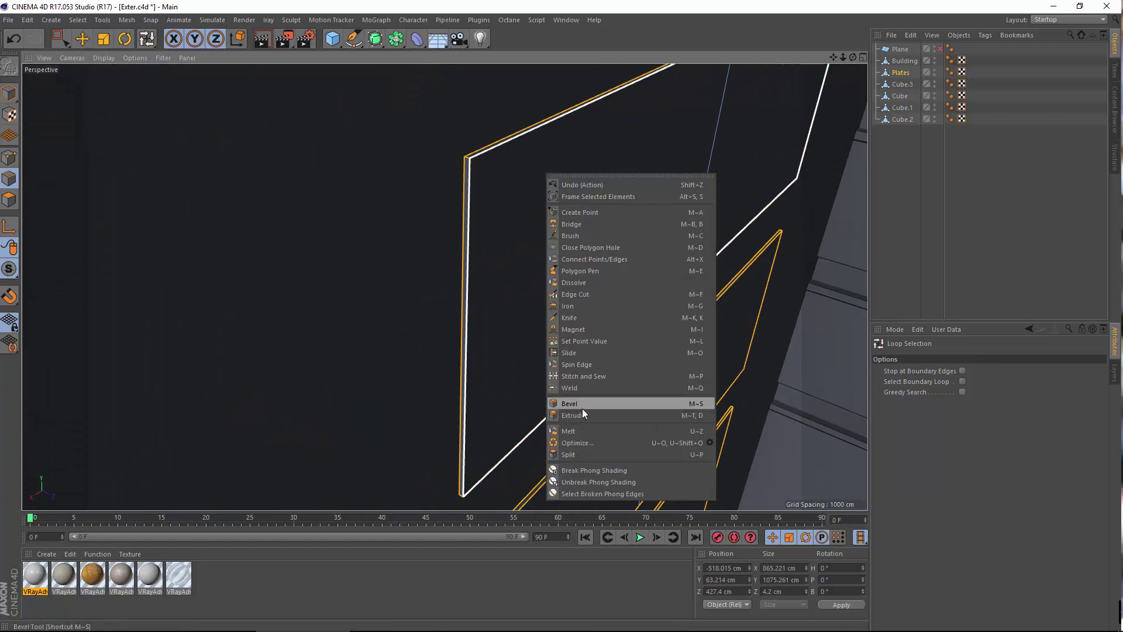
pyautogui.click(582, 405)
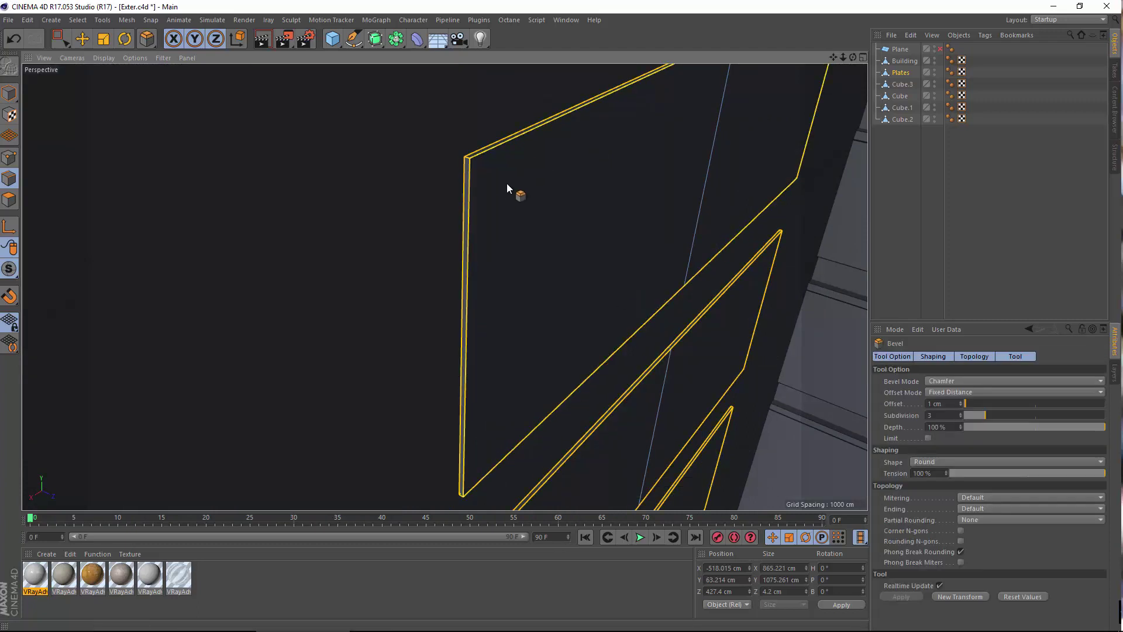
pyautogui.keyDown('alt'); pyautogui.moveTo(506, 186); pyautogui.dragTo(490, 281, button='middle'); pyautogui.keyUp('alt')
pyautogui.scroll(2, 489, 288)
pyautogui.moveTo(489, 289); pyautogui.dragTo(503, 288)
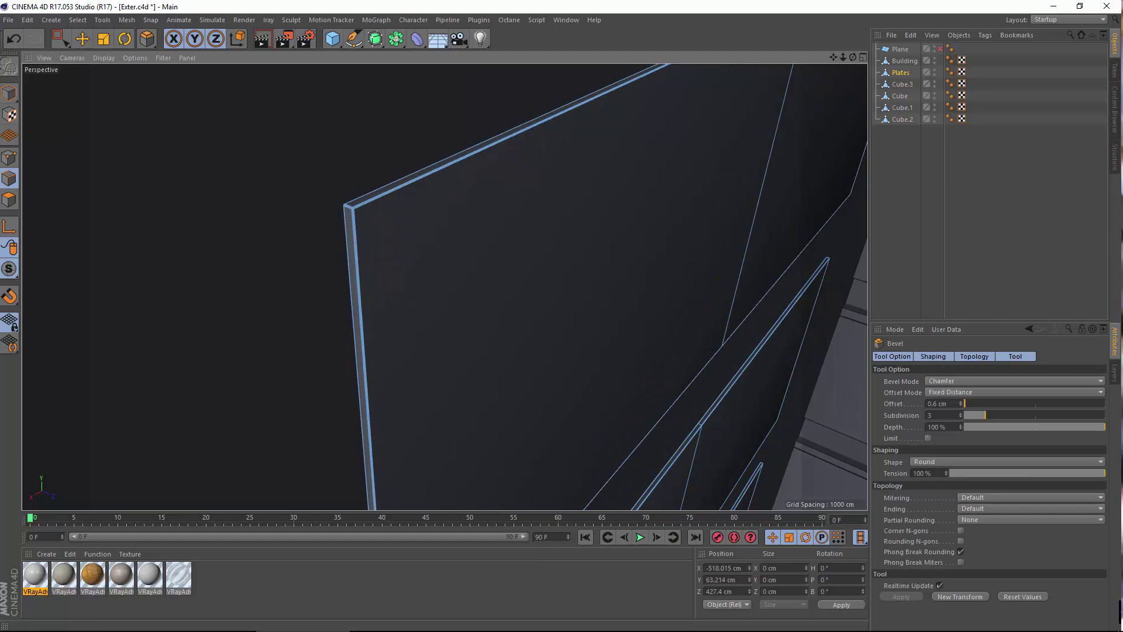
pyautogui.moveTo(961, 404); pyautogui.dragTo(961, 401)
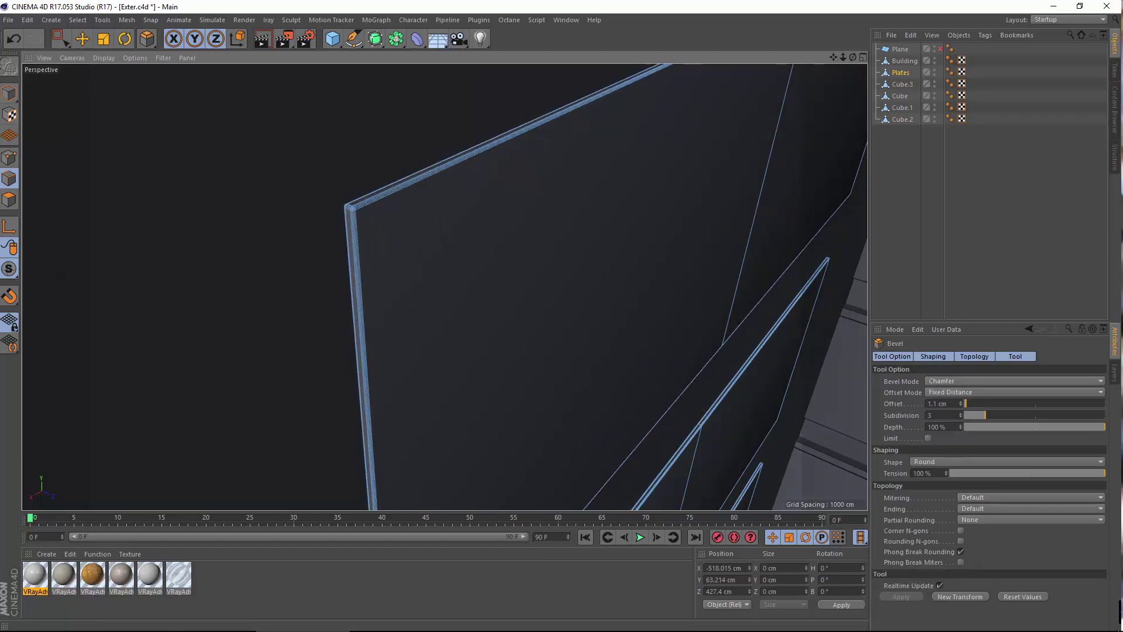
pyautogui.moveTo(960, 404); pyautogui.dragTo(961, 402)
# Return to whole-object mode with the Move tool and examine the bevelled panels against the back wall.
pyautogui.click(87, 37)
pyautogui.click(9, 93)
pyautogui.keyDown('alt'); pyautogui.moveTo(634, 278); pyautogui.dragTo(444, 173); pyautogui.keyUp('alt')
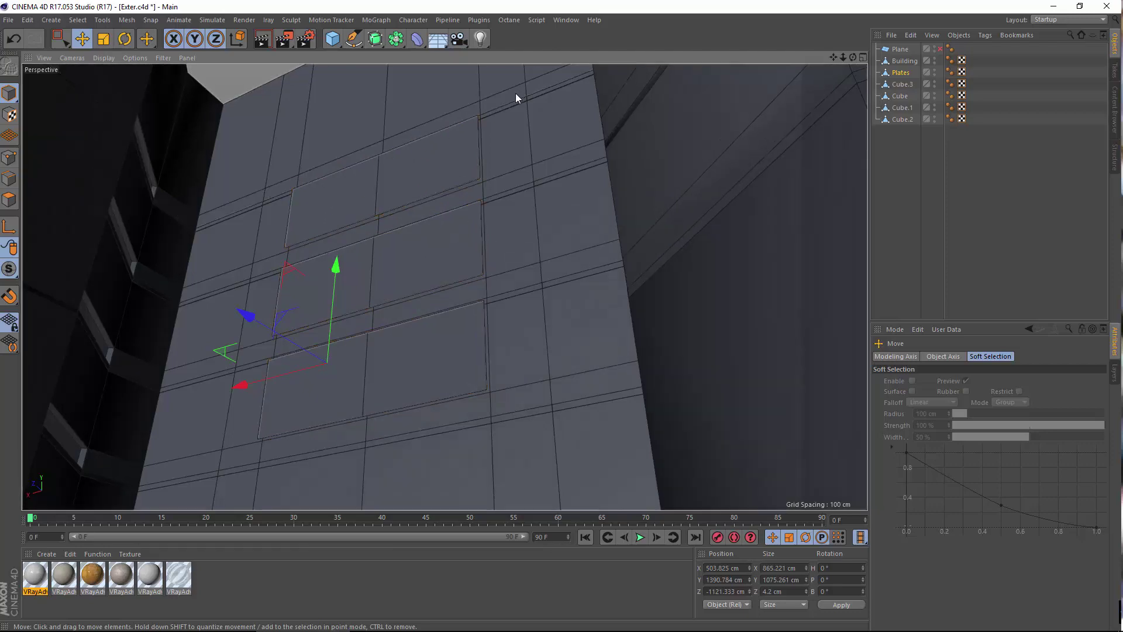
pyautogui.keyDown('alt'); pyautogui.moveTo(391, 205); pyautogui.dragTo(510, 279); pyautogui.keyUp('alt')
pyautogui.keyDown('alt'); pyautogui.moveTo(475, 347); pyautogui.dragTo(451, 349); pyautogui.keyUp('alt')
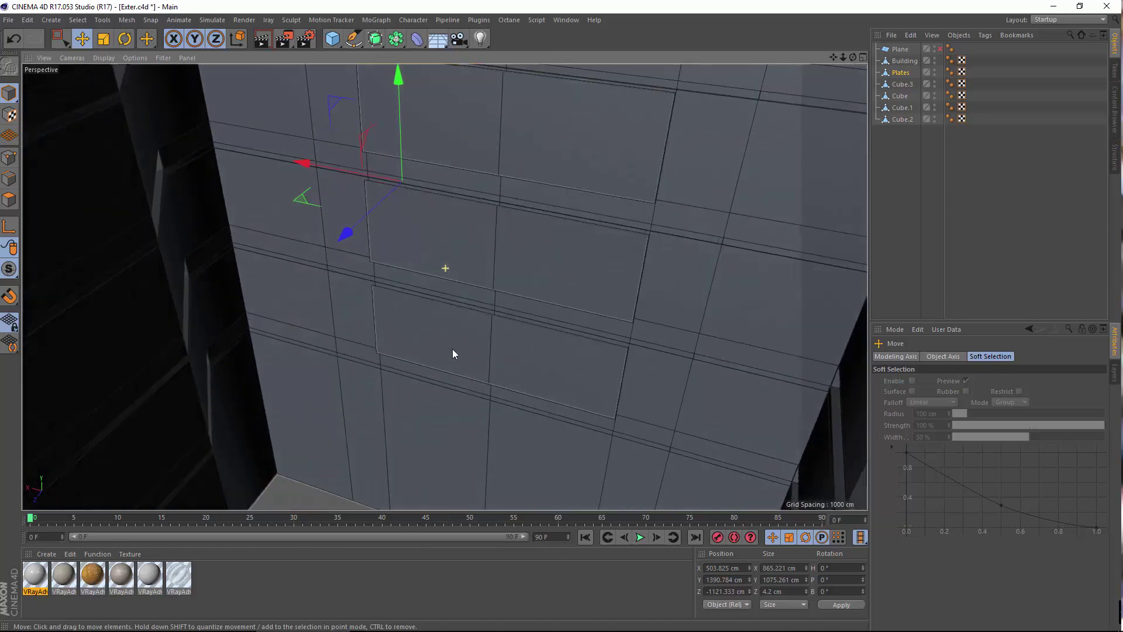
# Add a cylinder to the scene and scale it uniformly to about 33 × 66 × 33 cm.
pyautogui.scroll(4, 462, 266)
pyautogui.moveTo(338, 44); pyautogui.dragTo(572, 55)
pyautogui.scroll(-6, 595, 224)
pyautogui.scroll(-2, 607, 220)
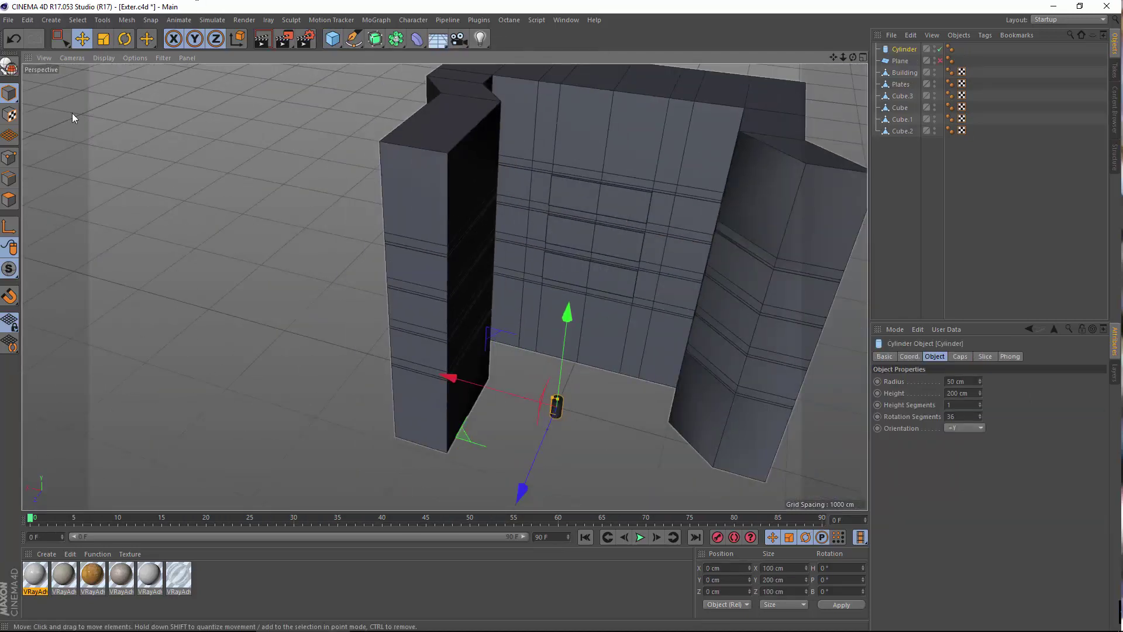
pyautogui.click(103, 39)
pyautogui.scroll(5, 574, 394)
pyautogui.scroll(3, 574, 394)
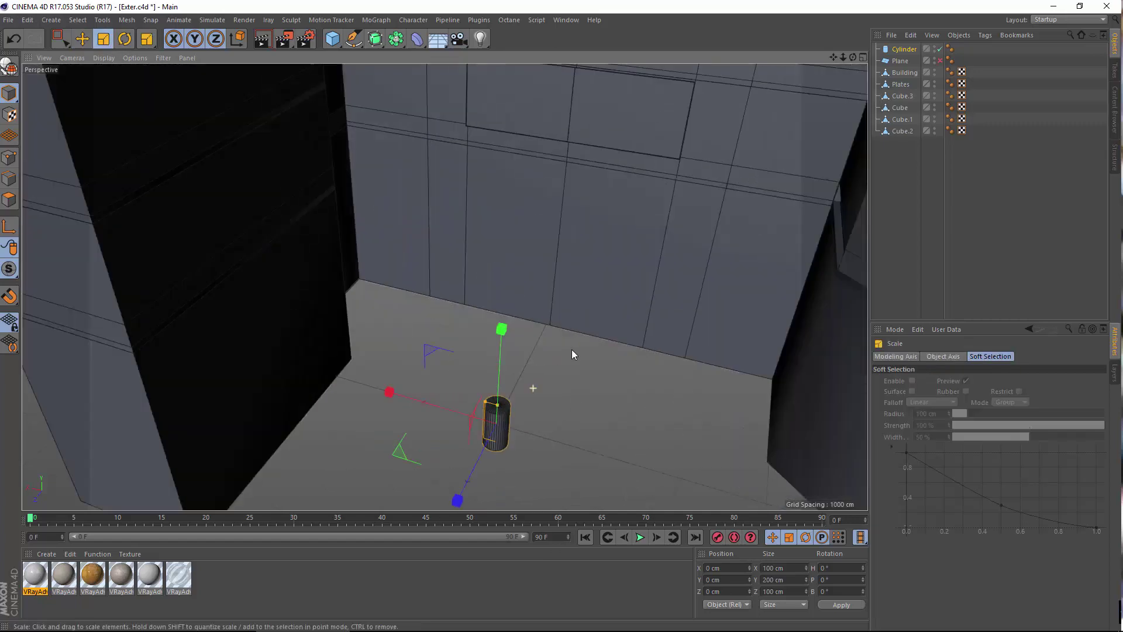
pyautogui.moveTo(571, 350); pyautogui.dragTo(61, 65)
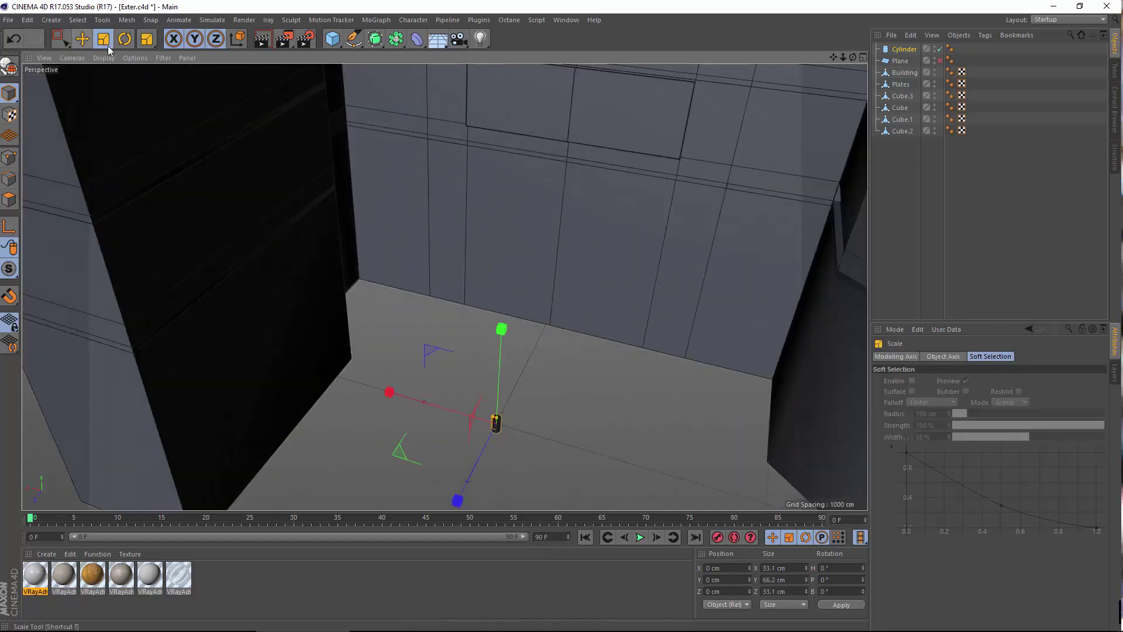
# Rotate the cylinder 90° in pitch so it lies horizontally, pointing towards the back wall.
pyautogui.click(122, 40)
pyautogui.scroll(2, 550, 366)
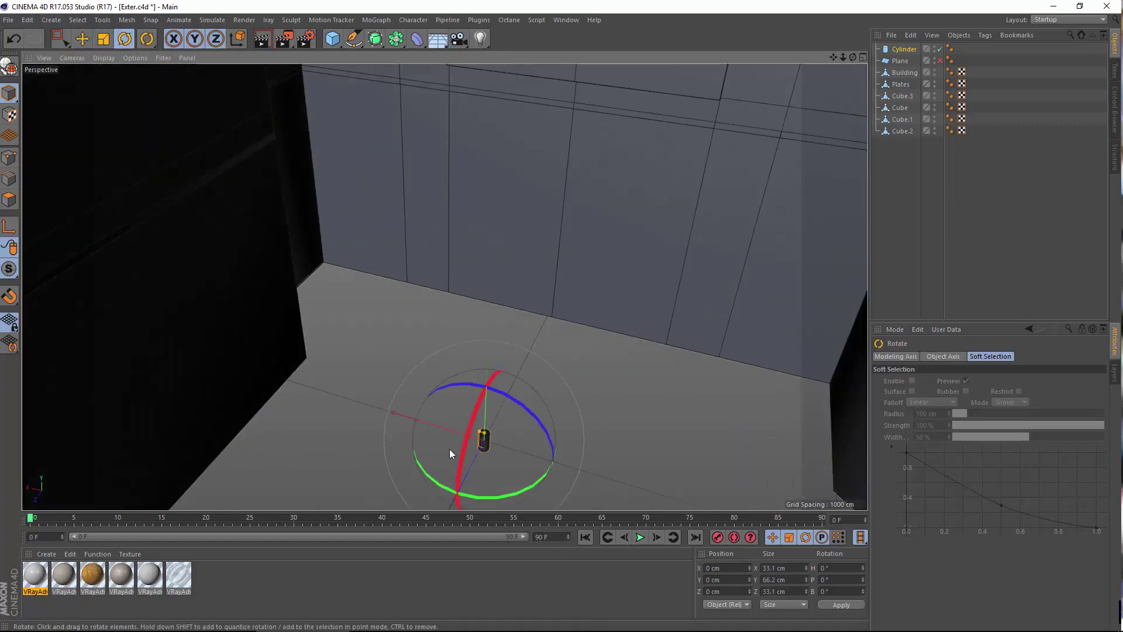
pyautogui.moveTo(464, 448); pyautogui.dragTo(496, 387)
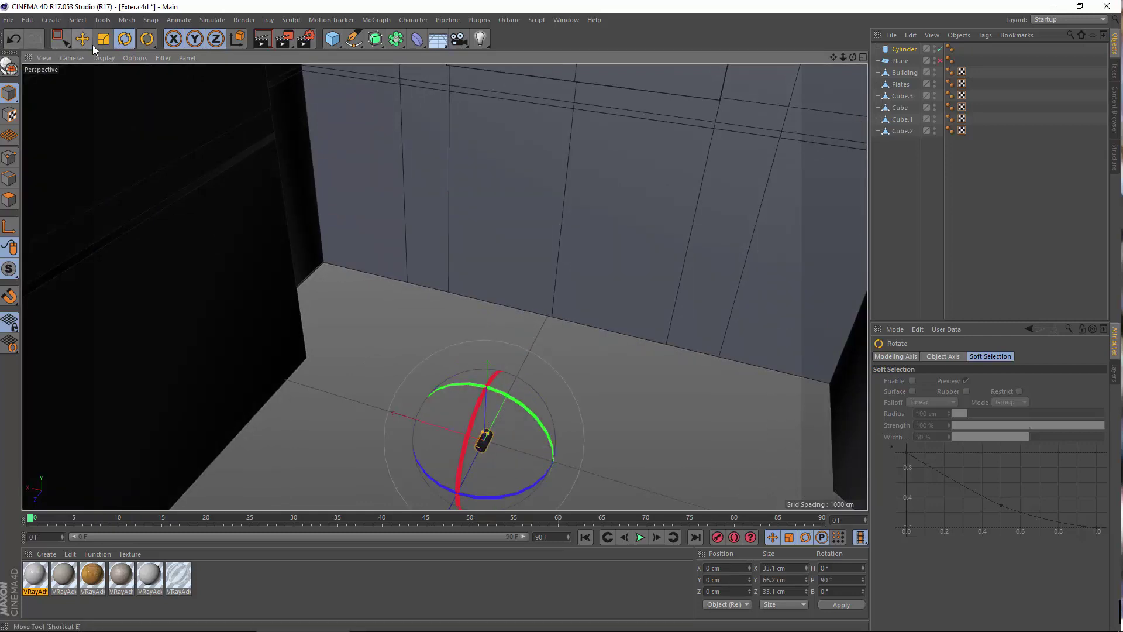
# Move the cylinder up and back between the wall and the panels, to about X -15.6, Y 1056.9, Z -708.6 cm.
pyautogui.scroll(2, 539, 427)
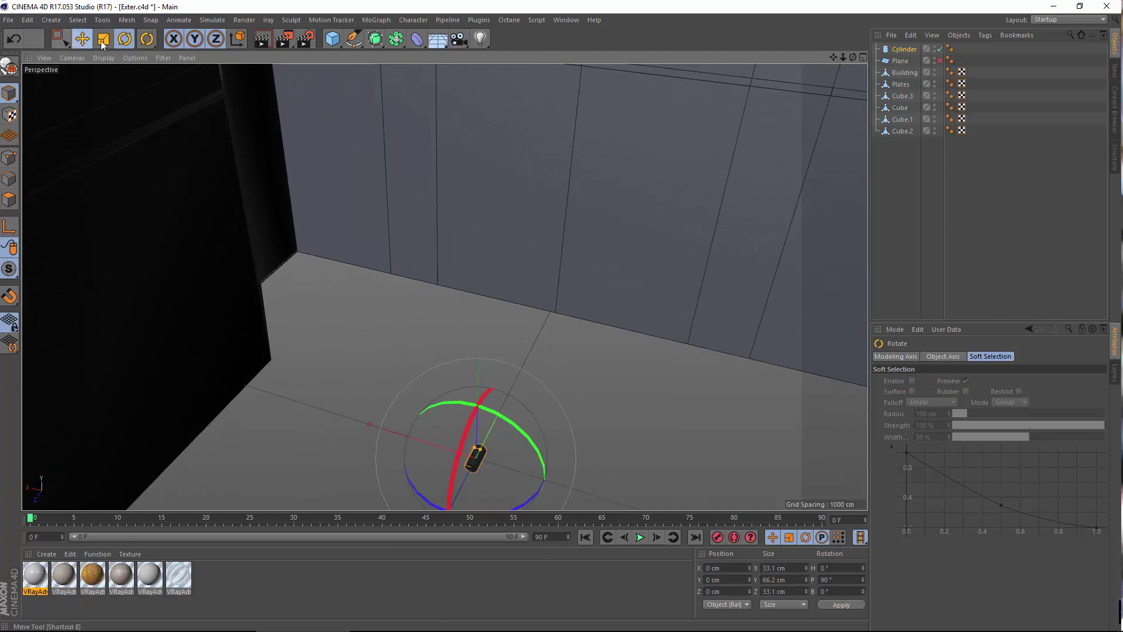
pyautogui.click(82, 39)
pyautogui.moveTo(478, 372); pyautogui.dragTo(490, 257)
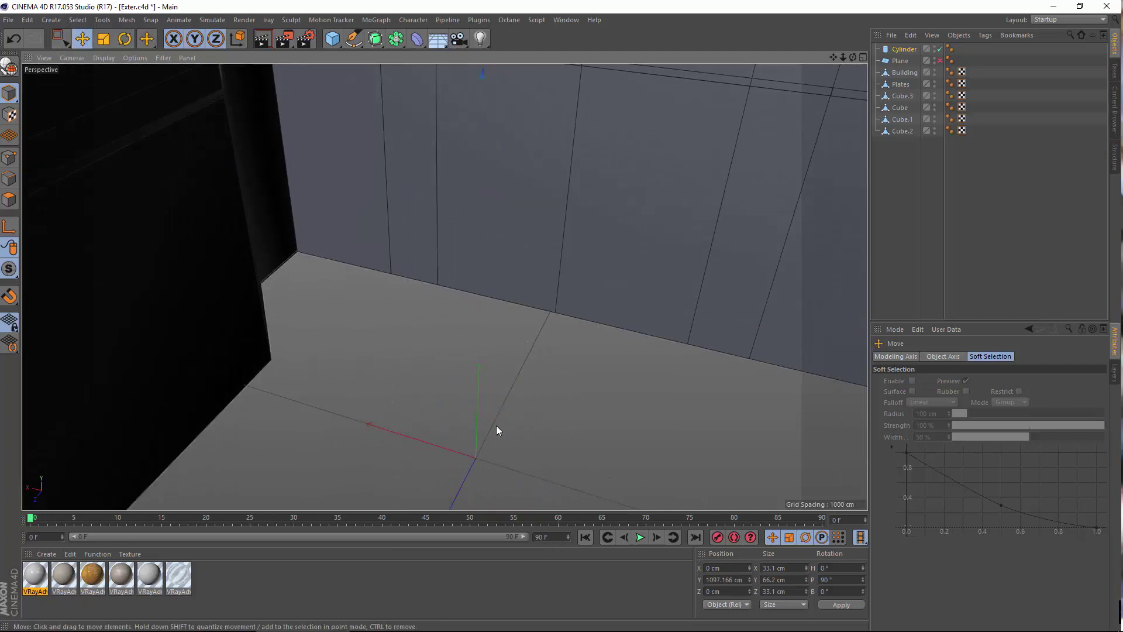
pyautogui.keyDown('alt'); pyautogui.moveTo(533, 246); pyautogui.dragTo(497, 430, button='middle'); pyautogui.keyUp('alt')
pyautogui.moveTo(454, 333); pyautogui.dragTo(610, 206)
pyautogui.keyDown('alt'); pyautogui.moveTo(520, 188); pyautogui.dragTo(578, 223, button='right'); pyautogui.keyUp('alt')
pyautogui.keyDown('alt'); pyautogui.moveTo(578, 225); pyautogui.dragTo(538, 131); pyautogui.keyUp('alt')
pyautogui.keyDown('alt'); pyautogui.moveTo(495, 299); pyautogui.dragTo(328, 322); pyautogui.keyUp('alt')
pyautogui.keyDown('alt'); pyautogui.moveTo(498, 287); pyautogui.dragTo(510, 288); pyautogui.keyUp('alt')
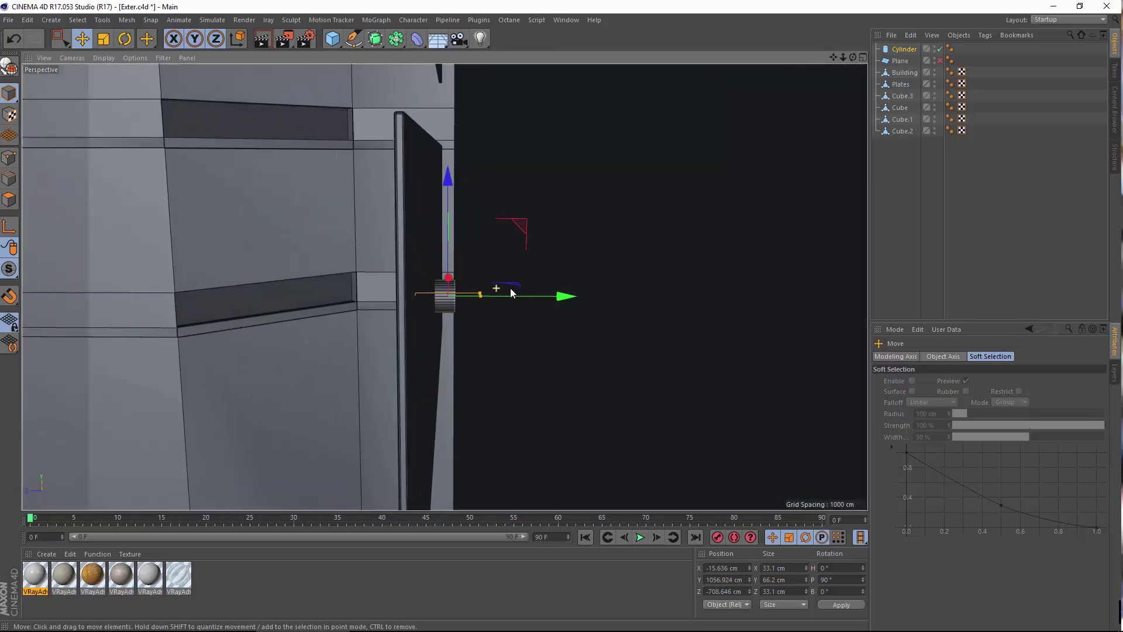
pyautogui.keyDown('alt'); pyautogui.moveTo(486, 333); pyautogui.dragTo(487, 364); pyautogui.keyUp('alt')
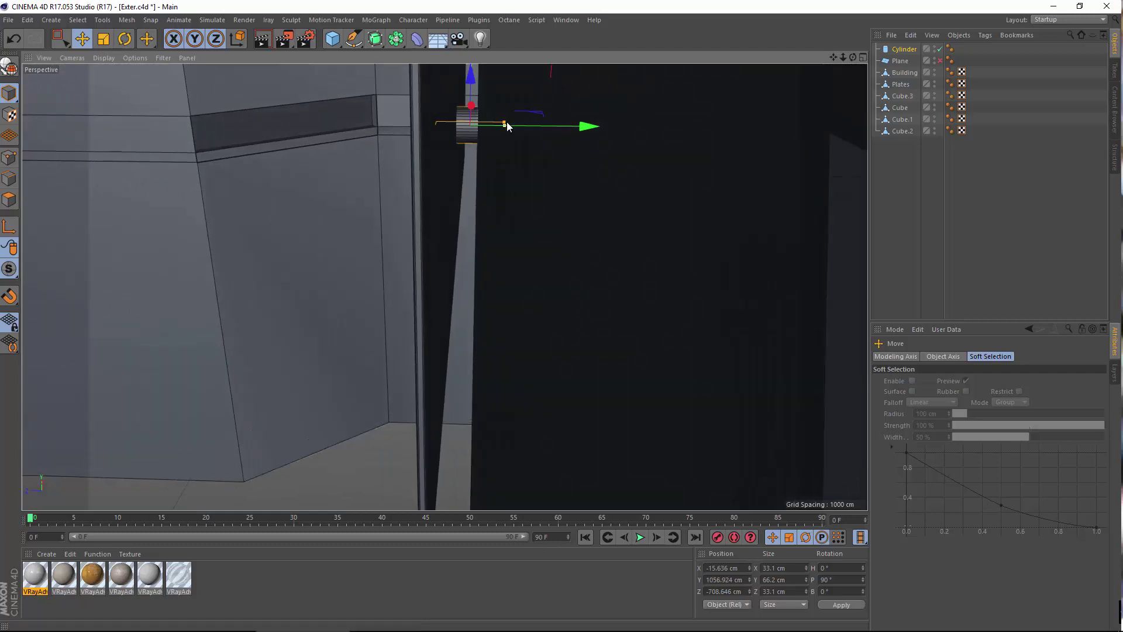
# Shorten the cylinder to about 18.5 cm in height so it spans from the back wall to the bevelled panel.
pyautogui.moveTo(505, 124)
pyautogui.mouseDown()
pyautogui.moveTo(495, 125)
pyautogui.moveTo(521, 131)
pyautogui.mouseUp()
pyautogui.keyDown('alt'); pyautogui.moveTo(424, 237); pyautogui.dragTo(565, 253); pyautogui.keyUp('alt')
pyautogui.middleClick(564, 249)
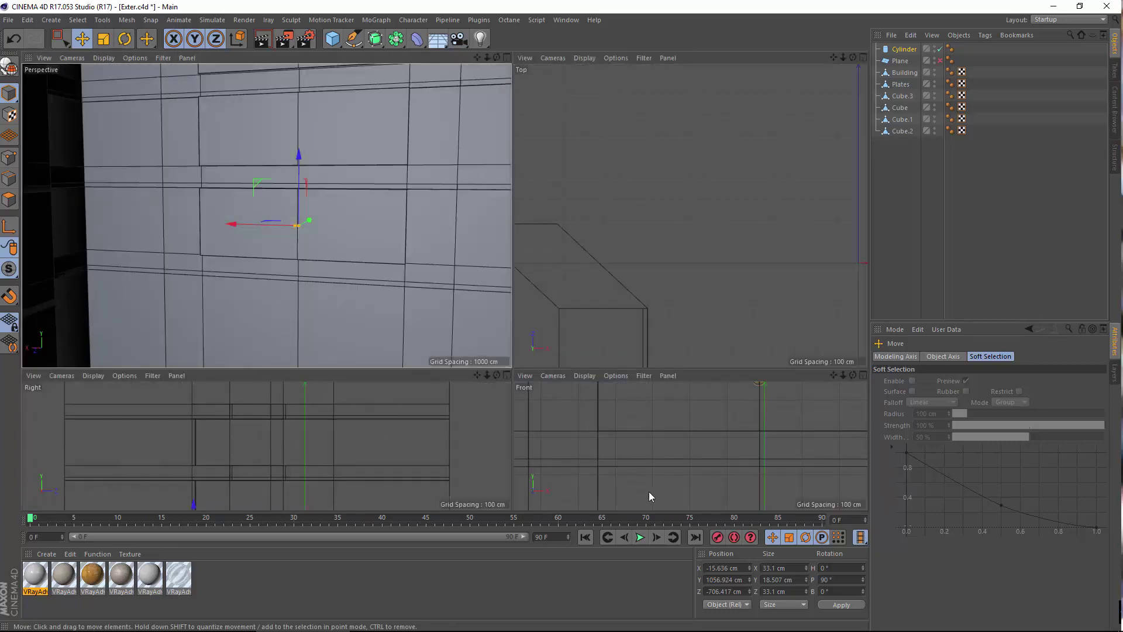
# Duplicate the cylinder in the Front view and raise the copy to the middle panel, at about Y 1444 cm.
pyautogui.middleClick(631, 433)
pyautogui.scroll(-6, 576, 345)
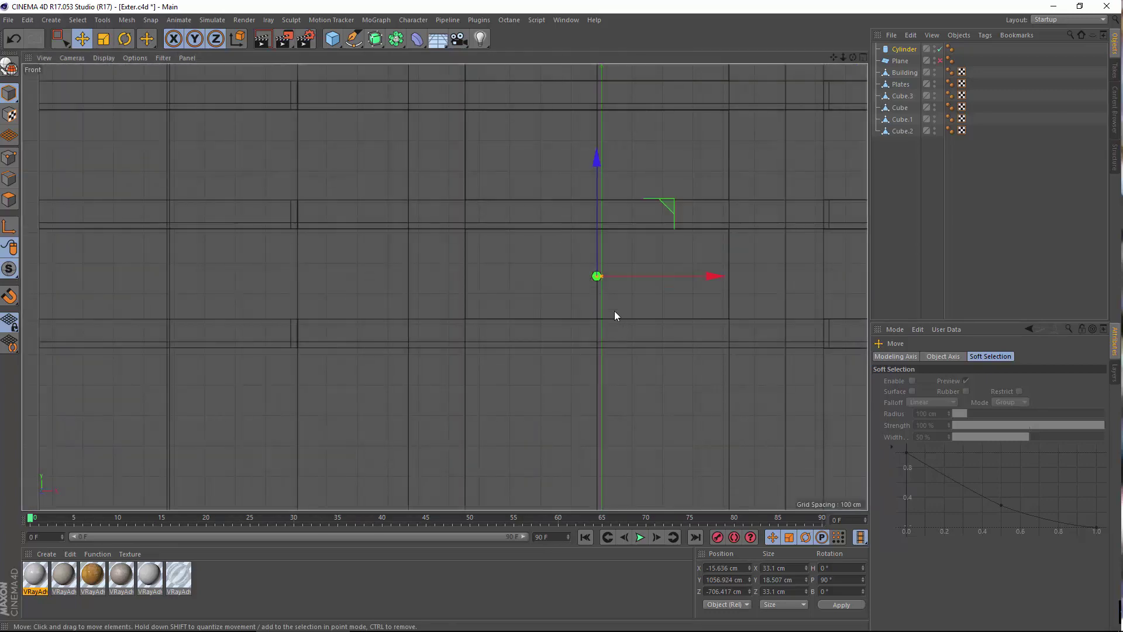
pyautogui.keyDown('alt'); pyautogui.moveTo(615, 311); pyautogui.dragTo(541, 368, button='middle'); pyautogui.keyUp('alt')
pyautogui.scroll(-4, 541, 367)
pyautogui.keyDown('alt'); pyautogui.moveTo(556, 275); pyautogui.dragTo(484, 414, button='middle'); pyautogui.keyUp('alt')
pyautogui.scroll(5, 488, 355)
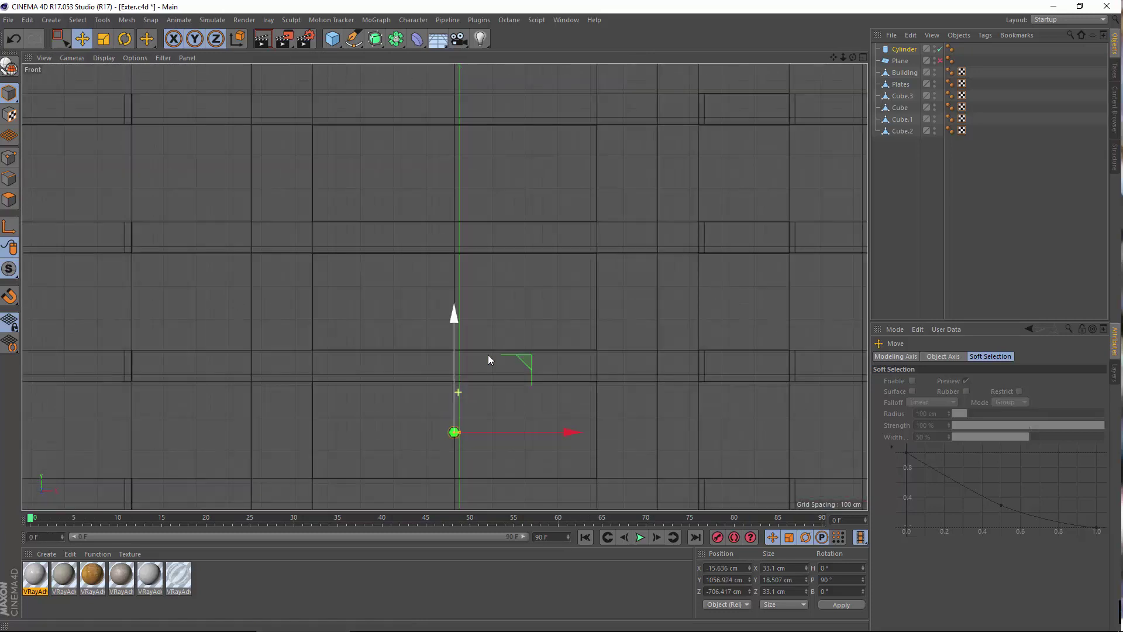
pyautogui.moveTo(901, 51)
pyautogui.mouseDown()
pyautogui.moveTo(892, 42)
pyautogui.moveTo(901, 47)
pyautogui.mouseUp()
pyautogui.moveTo(458, 304); pyautogui.dragTo(467, 185)
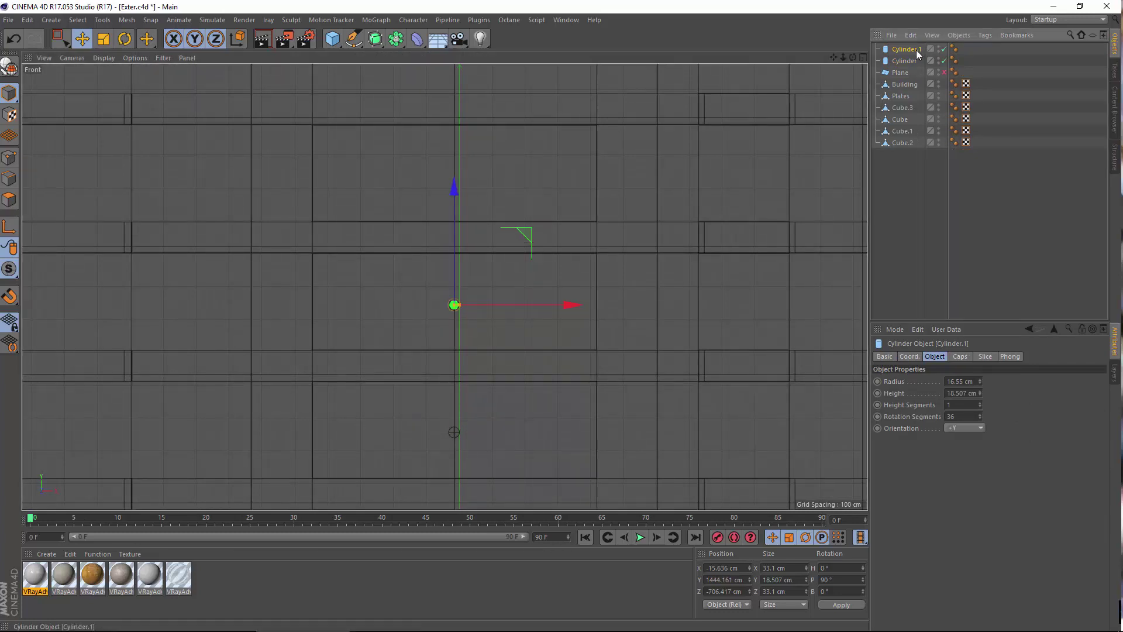
# Duplicate the cylinder again and raise the new copy to the top panel, at about Y 1841 cm.
pyautogui.keyDown('ctrl'); pyautogui.moveTo(916, 52); pyautogui.dragTo(910, 47); pyautogui.keyUp('ctrl')
pyautogui.keyDown('alt'); pyautogui.moveTo(527, 241); pyautogui.dragTo(531, 314, button='middle'); pyautogui.keyUp('alt')
pyautogui.moveTo(460, 258); pyautogui.dragTo(466, 131)
pyautogui.middleClick(358, 198)
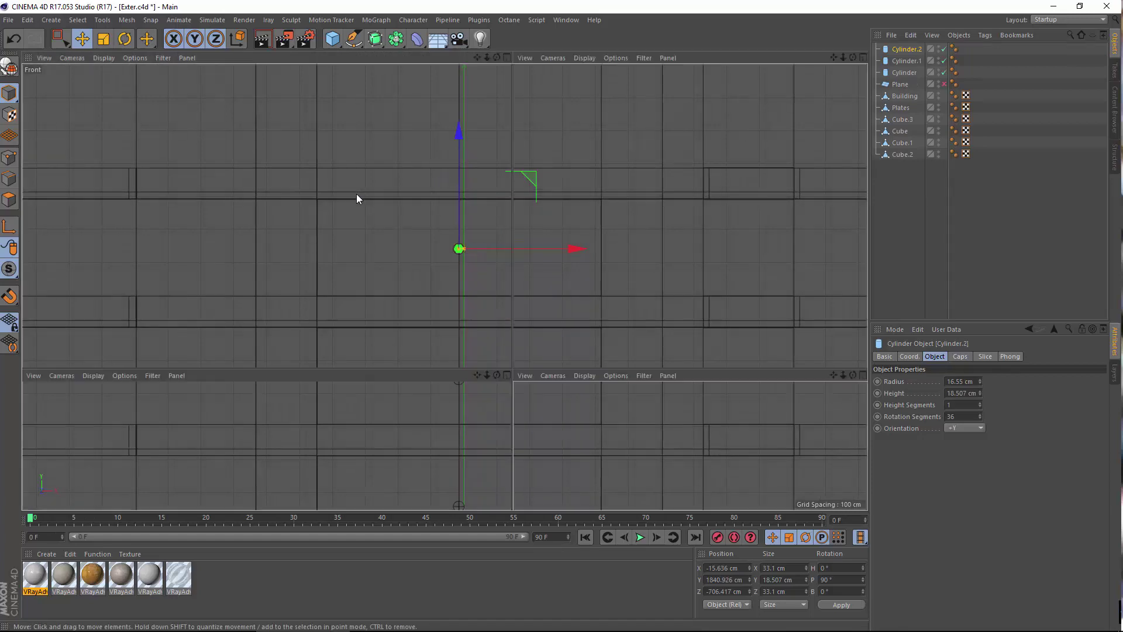
# Group the three cylinders under one null object and rename the group Cylinders.
pyautogui.middleClick(323, 221)
pyautogui.scroll(-4, 433, 257)
pyautogui.keyDown('alt'); pyautogui.moveTo(469, 341); pyautogui.dragTo(510, 255); pyautogui.keyUp('alt')
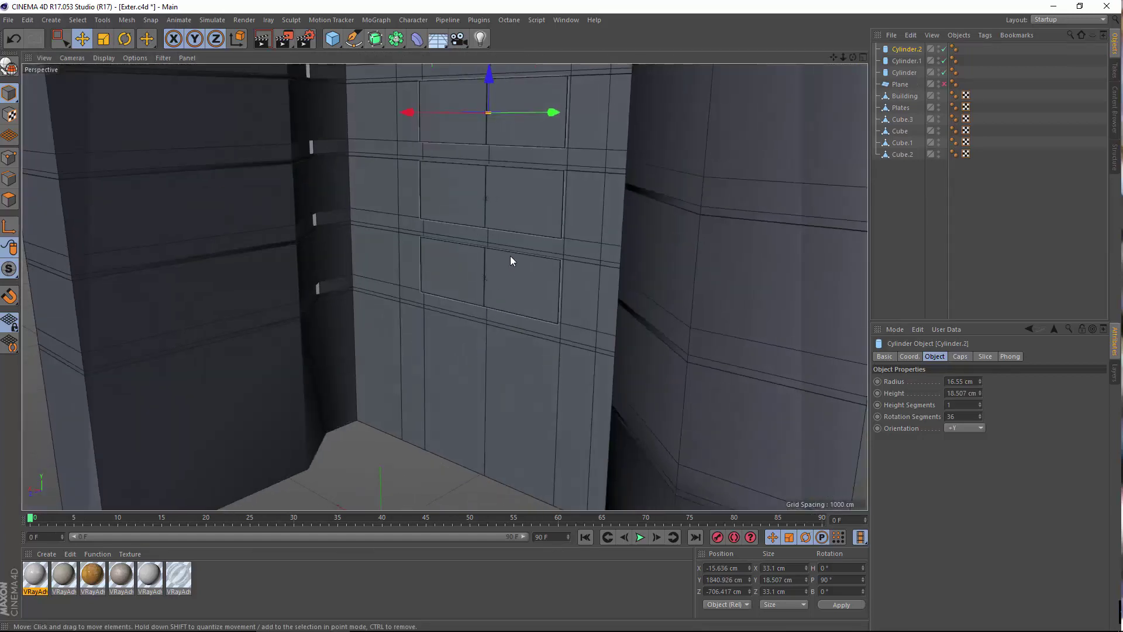
pyautogui.scroll(5, 504, 258)
pyautogui.keyDown('shift'); pyautogui.click(906, 73); pyautogui.keyUp('shift')
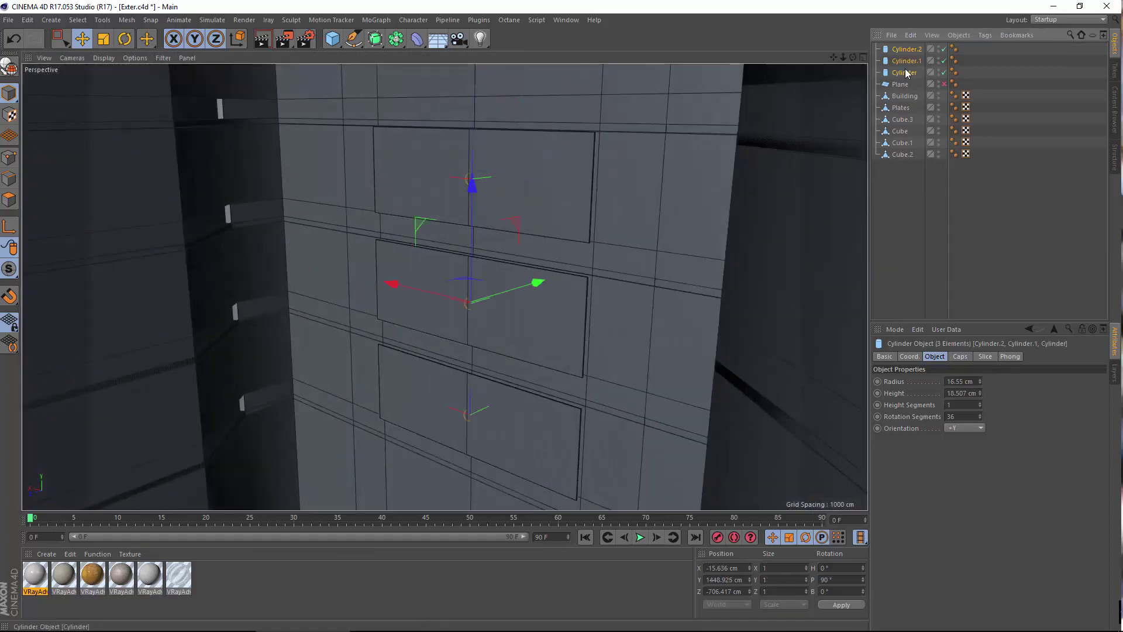
pyautogui.click(959, 35)
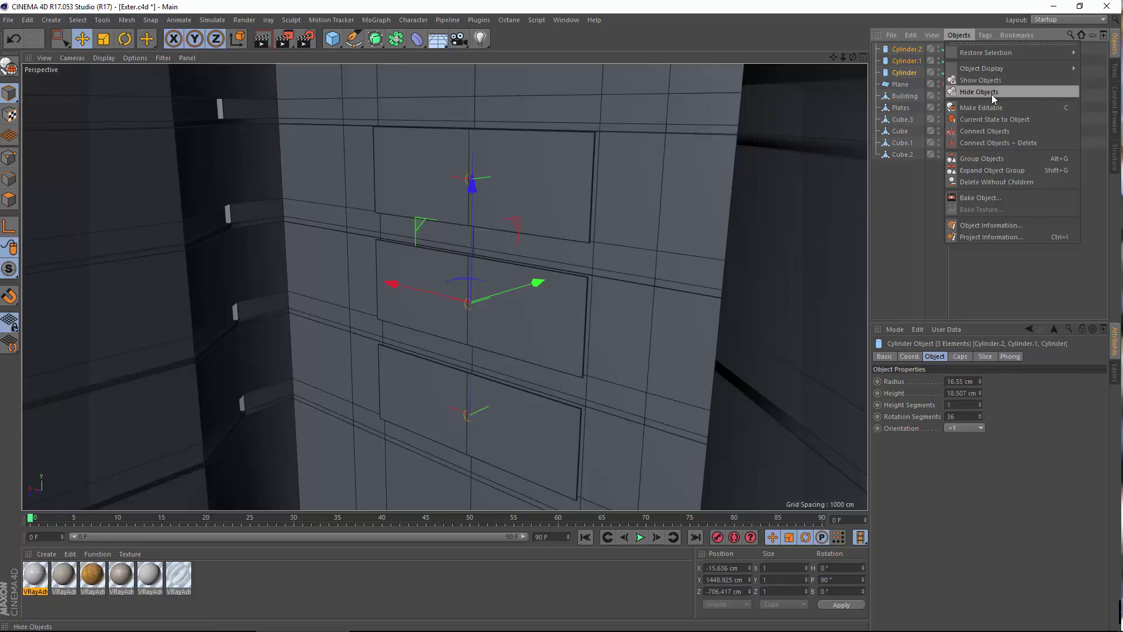
pyautogui.click(969, 157)
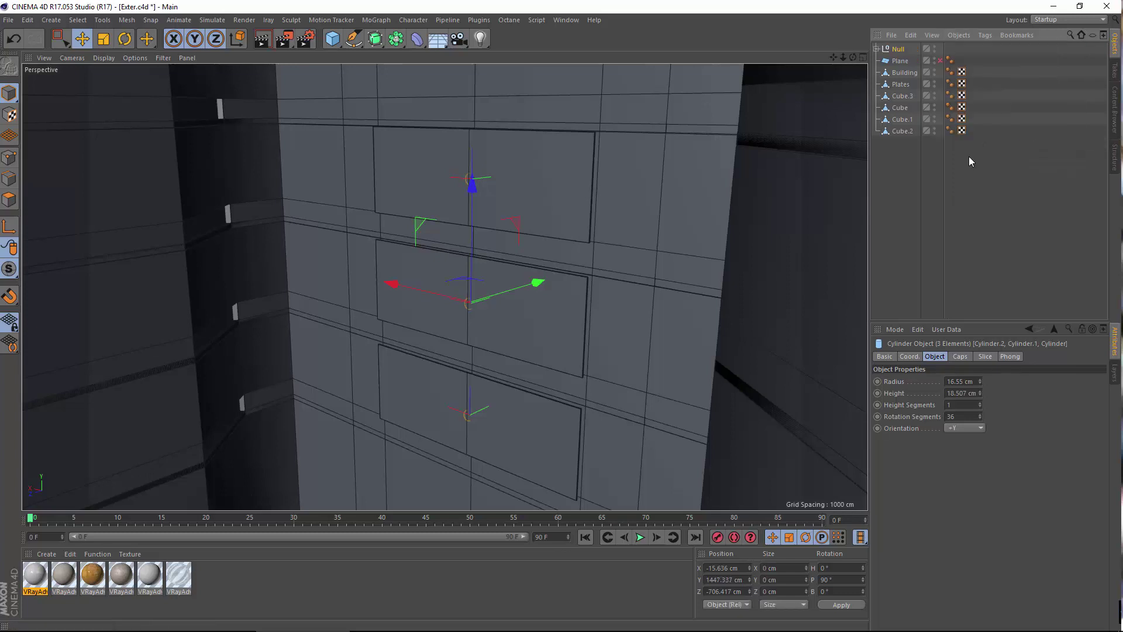
pyautogui.doubleClick(897, 48)
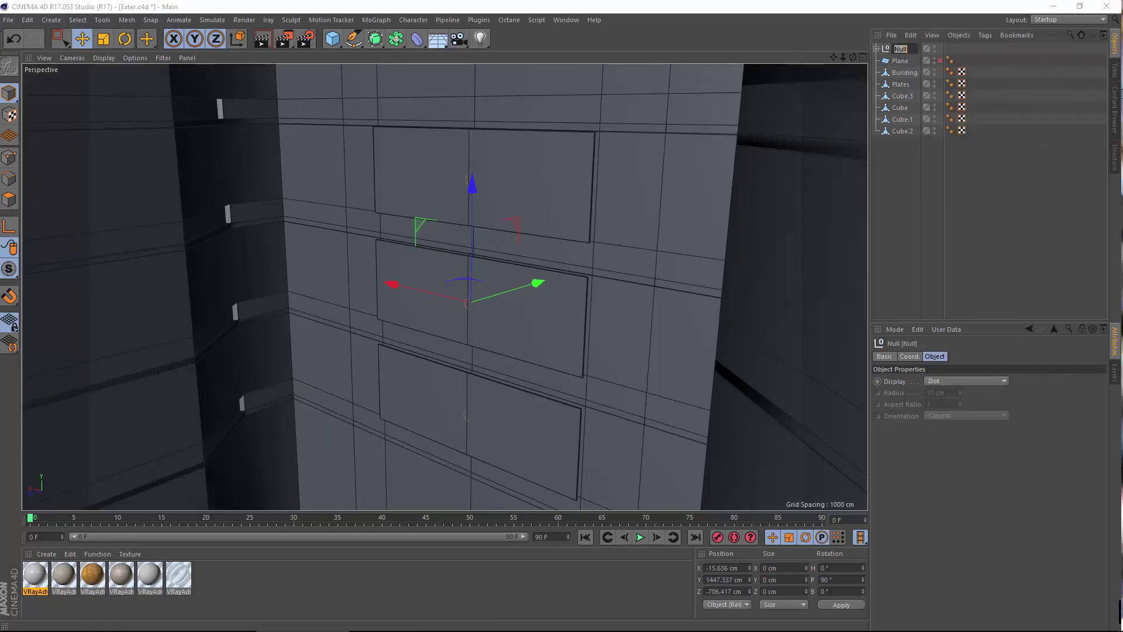
pyautogui.write('Cylinders')
pyautogui.press('Return')
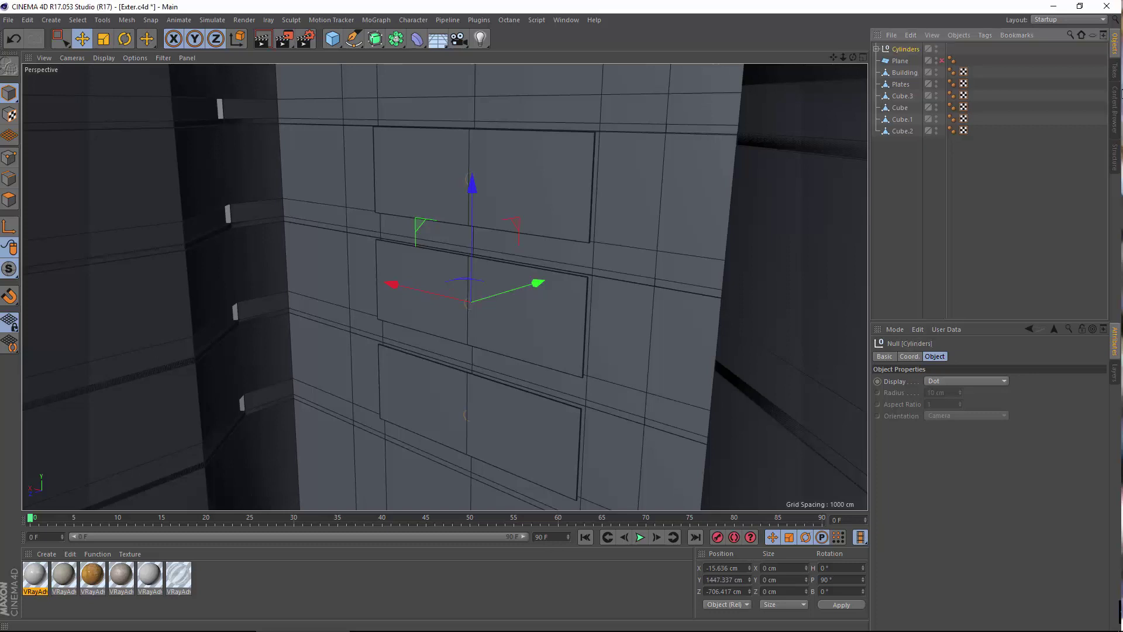
# Rename the Plane object as GroundPlane and enable it.
pyautogui.click(915, 75)
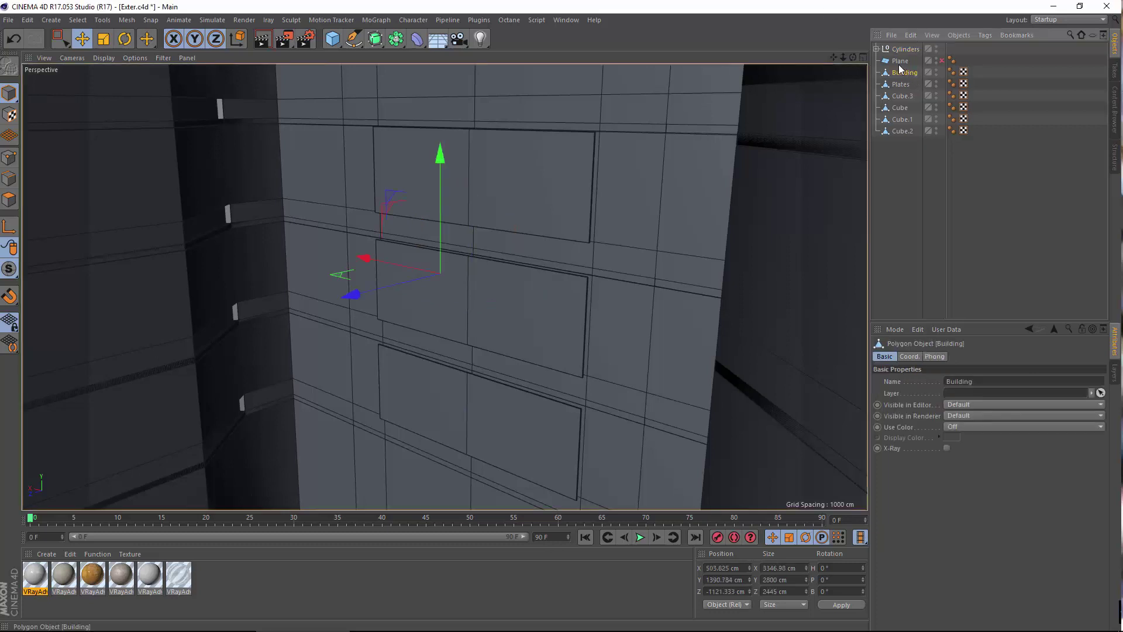
pyautogui.doubleClick(902, 60)
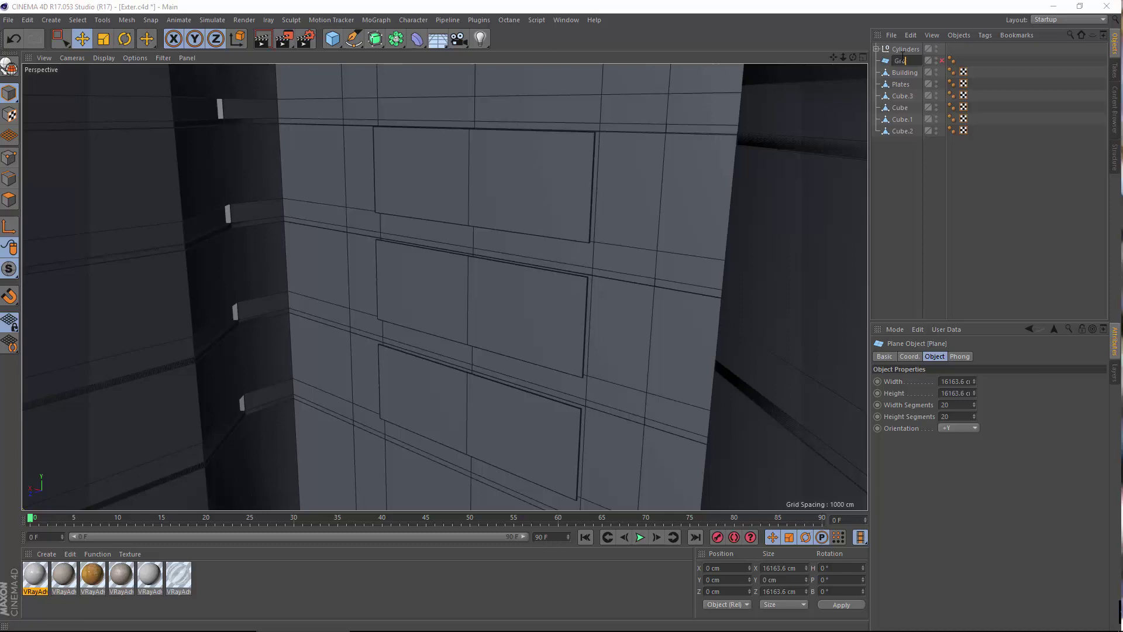
pyautogui.write('GroundPlane')
pyautogui.press('Return')
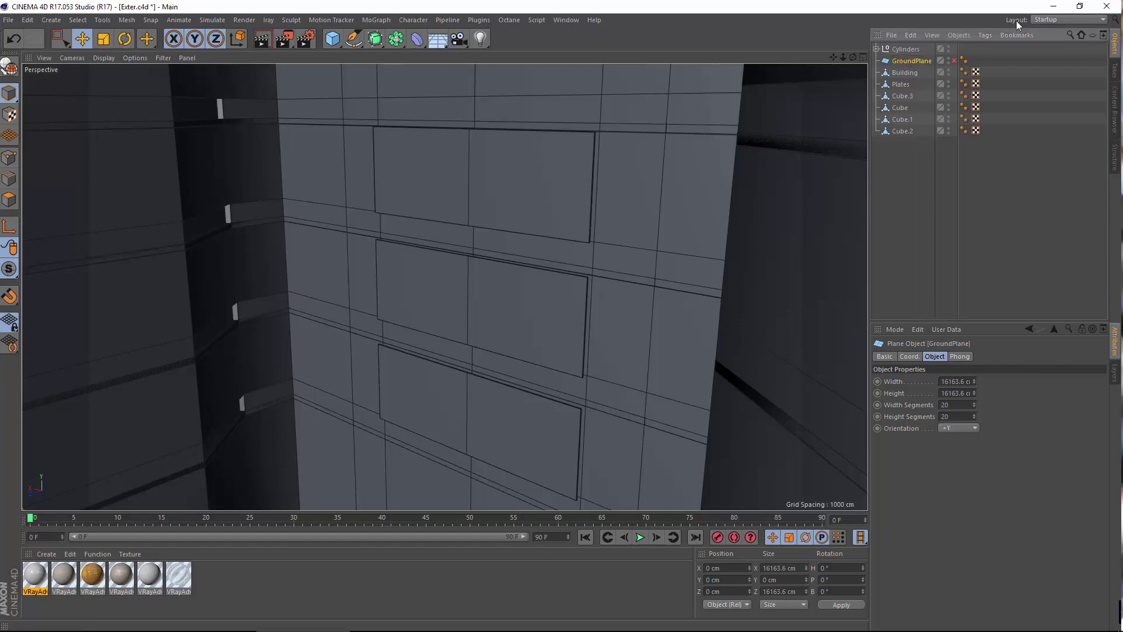
# Identify the four floor slabs and group Cube, Cube.1, Cube.2 and Cube.3 under one null object.
pyautogui.click(899, 98)
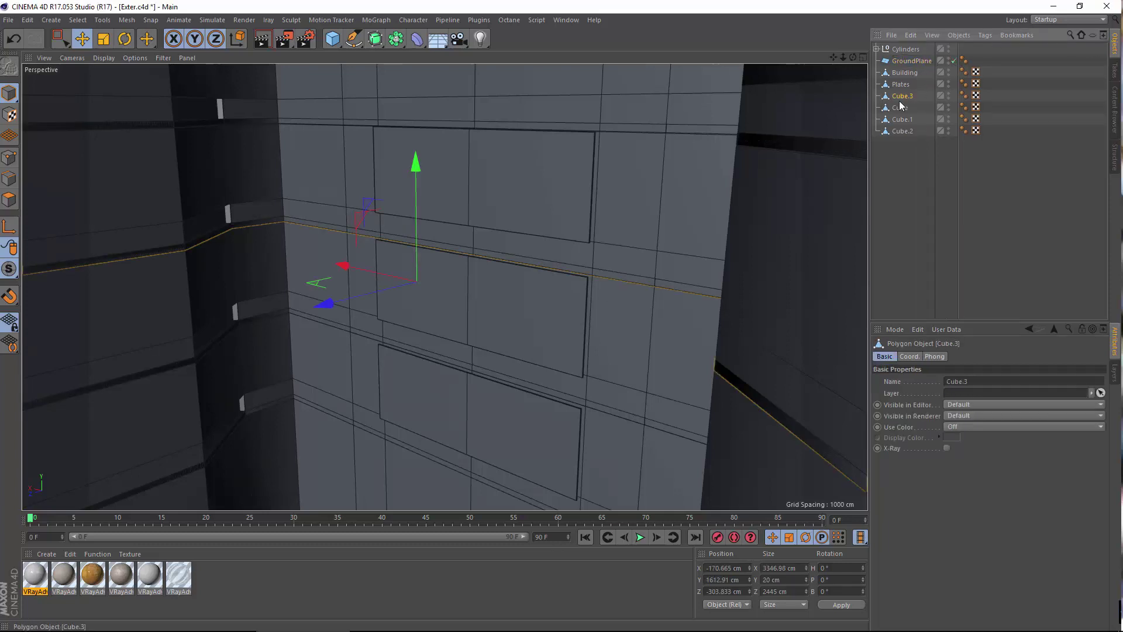
pyautogui.scroll(-2, 680, 244)
pyautogui.scroll(-3, 680, 243)
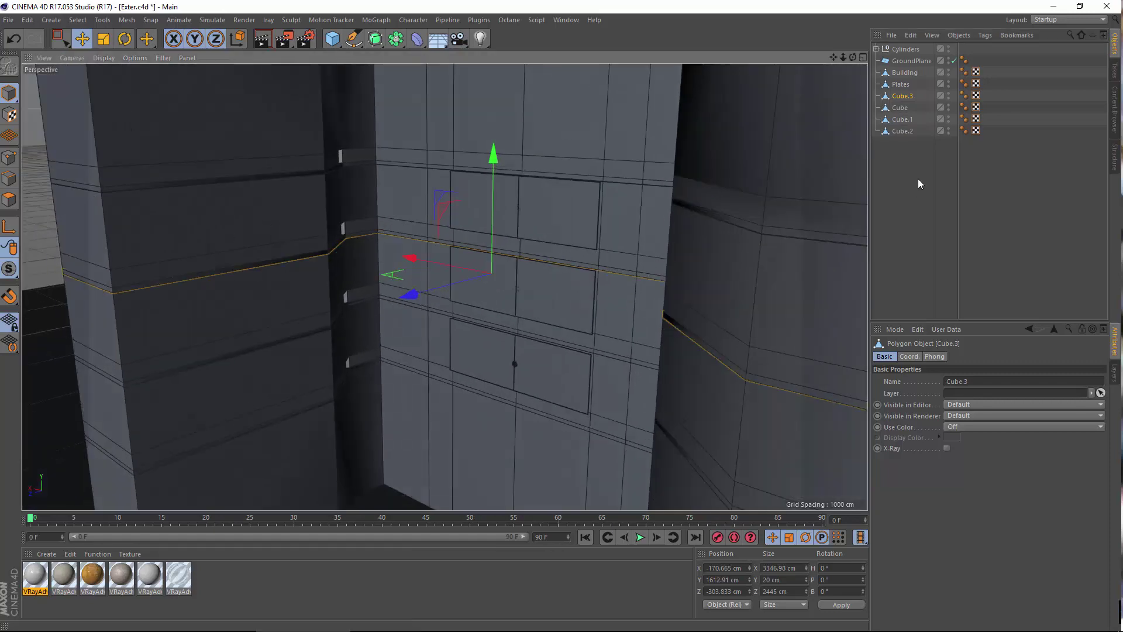
pyautogui.click(898, 110)
pyautogui.click(902, 130)
pyautogui.click(903, 118)
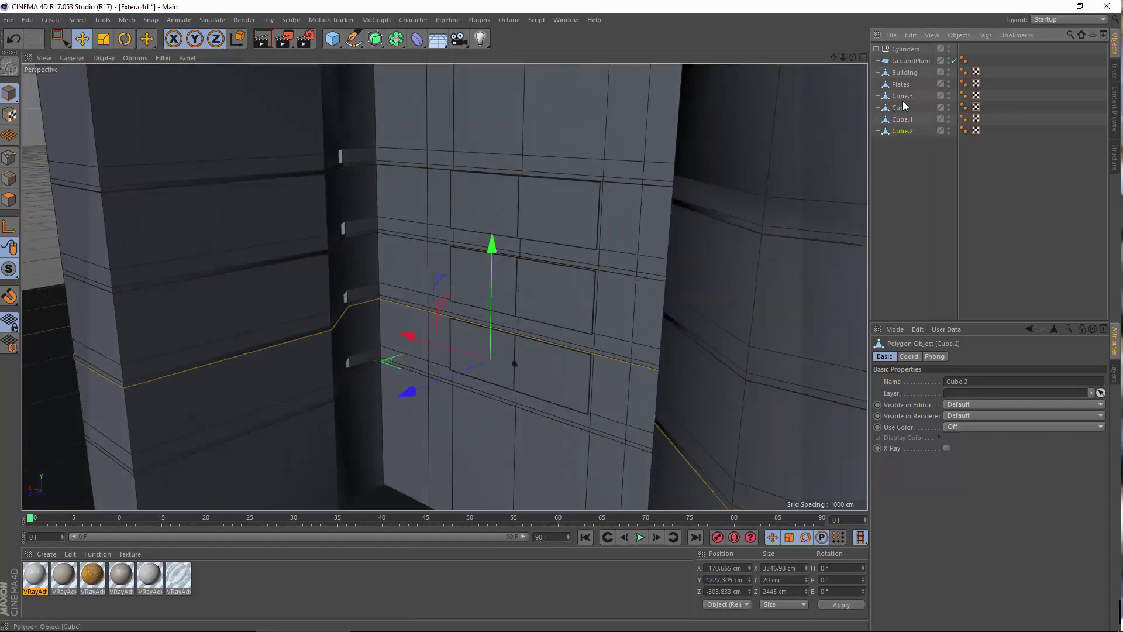
pyautogui.click(904, 98)
pyautogui.keyDown('shift'); pyautogui.click(914, 135); pyautogui.keyUp('shift')
pyautogui.click(959, 35)
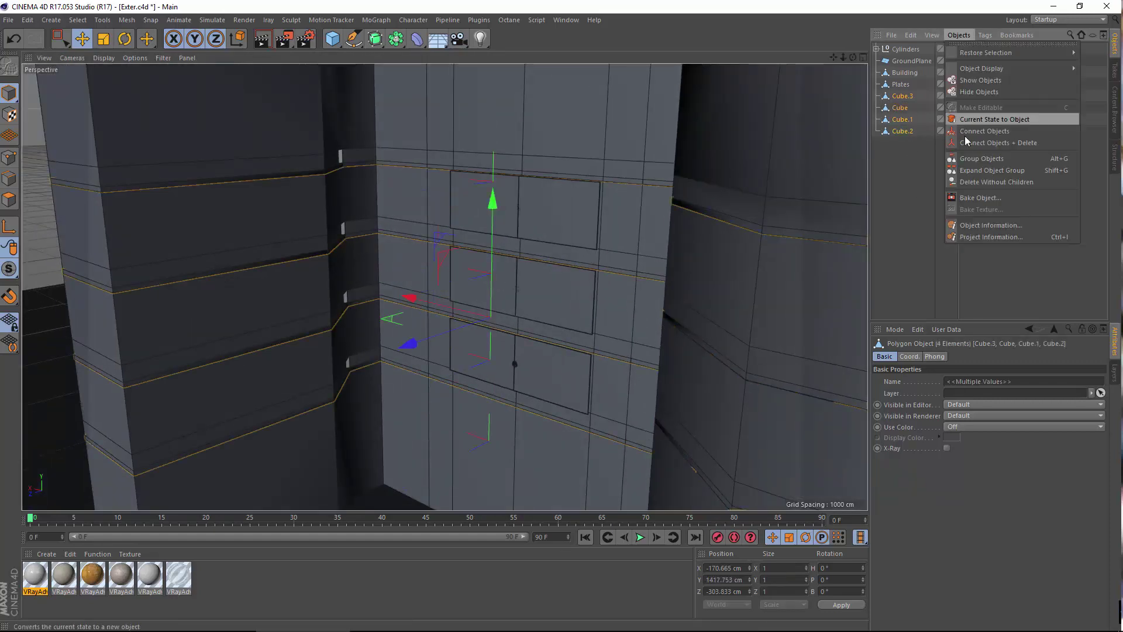
pyautogui.click(969, 158)
# Rename the null holding the four slabs as Floors and deselect it.
pyautogui.doubleClick(899, 97)
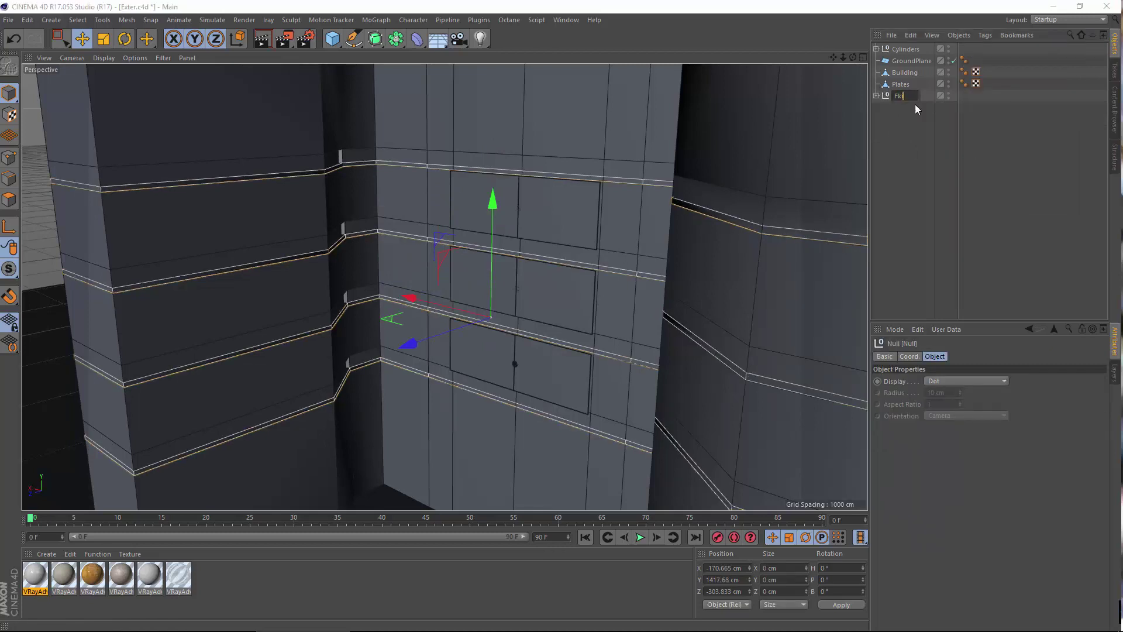
pyautogui.write('Floors')
pyautogui.press('Return')
pyautogui.click(915, 127)
# Switch to polygon editing with the Building object active, facing the back wall beside the panels.
pyautogui.keyDown('alt'); pyautogui.moveTo(432, 310); pyautogui.dragTo(444, 287, button='middle'); pyautogui.keyUp('alt')
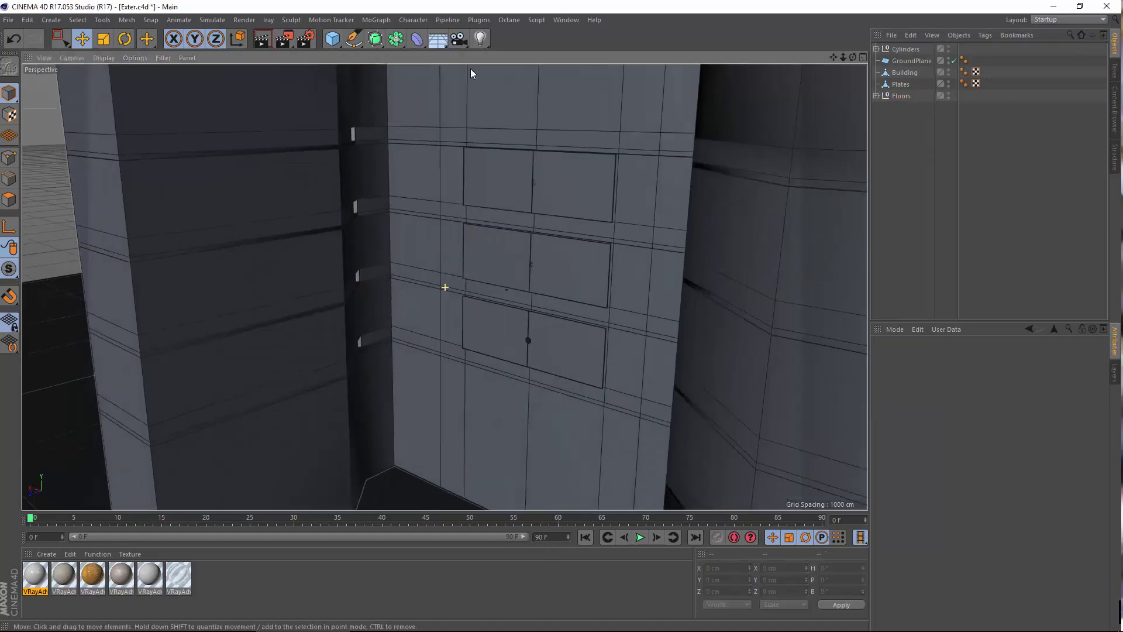
pyautogui.keyDown('alt'); pyautogui.moveTo(532, 355); pyautogui.dragTo(606, 377); pyautogui.keyUp('alt')
pyautogui.keyDown('alt'); pyautogui.moveTo(444, 286); pyautogui.dragTo(441, 396); pyautogui.keyUp('alt')
pyautogui.keyDown('alt'); pyautogui.moveTo(467, 176); pyautogui.dragTo(334, 193); pyautogui.keyUp('alt')
pyautogui.keyDown('alt'); pyautogui.moveTo(198, 176); pyautogui.dragTo(349, 195, button='middle'); pyautogui.keyUp('alt')
pyautogui.keyDown('alt'); pyautogui.moveTo(349, 195); pyautogui.dragTo(409, 315, button='right'); pyautogui.keyUp('alt')
pyautogui.keyDown('alt'); pyautogui.moveTo(410, 315); pyautogui.dragTo(402, 317); pyautogui.keyUp('alt')
pyautogui.keyDown('alt'); pyautogui.moveTo(403, 317); pyautogui.dragTo(404, 249, button='middle'); pyautogui.keyUp('alt')
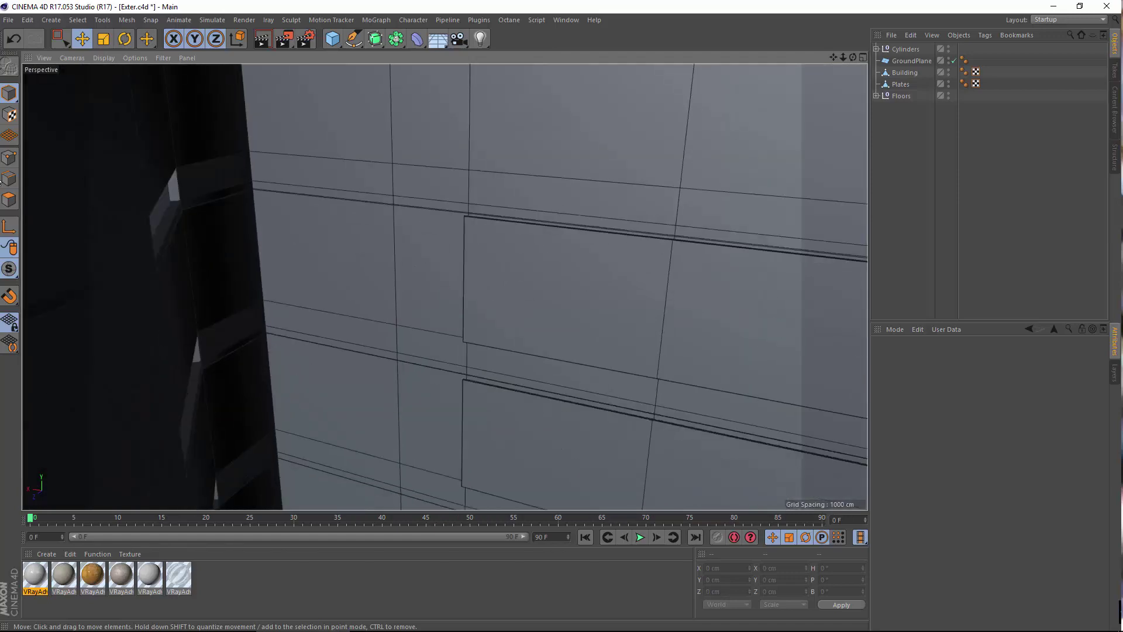
pyautogui.click(9, 199)
pyautogui.click(899, 74)
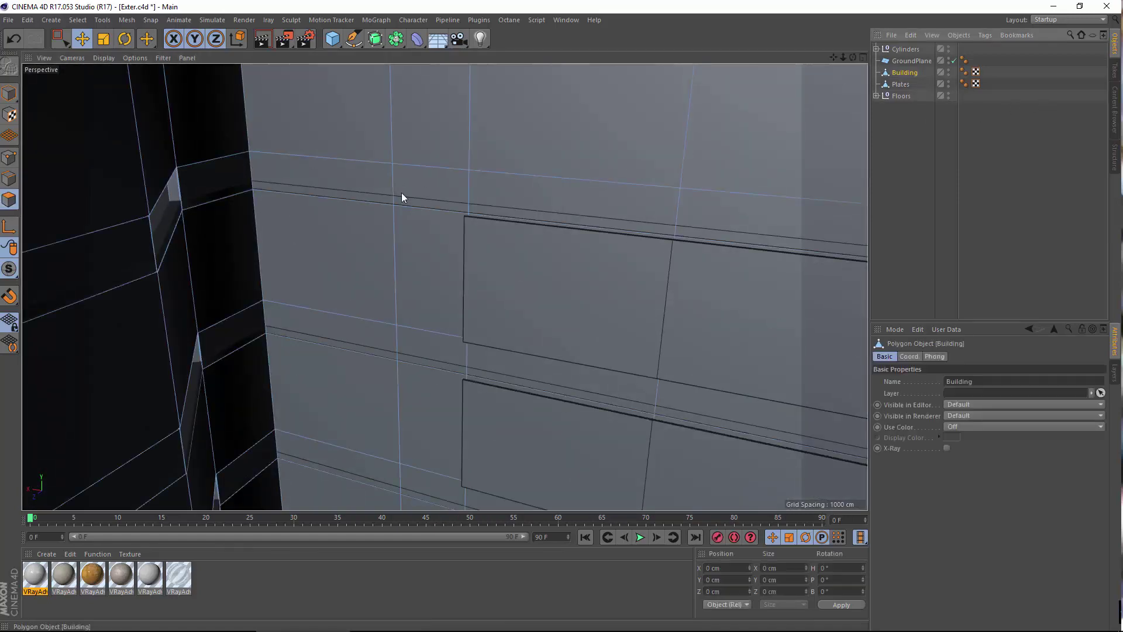
# Select the six back-wall polygons flanking the three panels, one on each side of every panel.
pyautogui.keyDown('alt'); pyautogui.moveTo(360, 217); pyautogui.dragTo(494, 265, button='right'); pyautogui.keyUp('alt')
pyautogui.click(493, 268)
pyautogui.keyDown('alt'); pyautogui.moveTo(489, 295); pyautogui.dragTo(550, 306); pyautogui.keyUp('alt')
pyautogui.keyDown('alt'); pyautogui.moveTo(656, 313); pyautogui.dragTo(445, 287, button='middle'); pyautogui.keyUp('alt')
pyautogui.keyDown('alt'); pyautogui.moveTo(445, 288); pyautogui.dragTo(682, 253); pyautogui.keyUp('alt')
pyautogui.click(678, 250)
pyautogui.keyDown('alt'); pyautogui.moveTo(402, 244); pyautogui.dragTo(367, 257, button='right'); pyautogui.keyUp('alt')
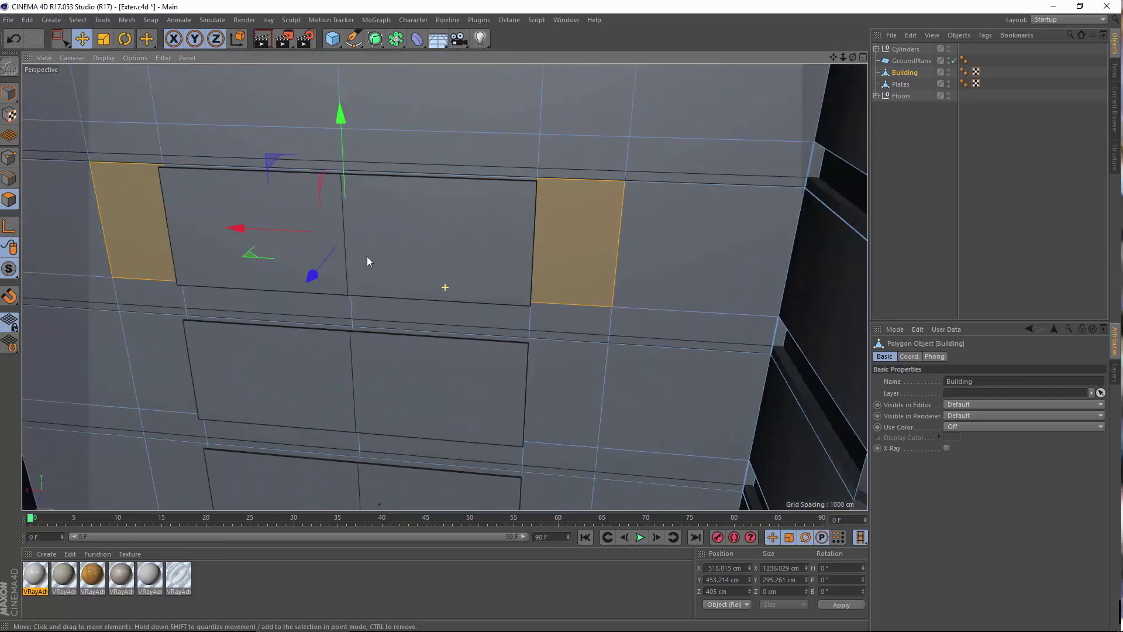
pyautogui.keyDown('alt'); pyautogui.moveTo(367, 256); pyautogui.dragTo(401, 272, button='middle'); pyautogui.keyUp('alt')
pyautogui.keyDown('shift'); pyautogui.click(400, 273); pyautogui.keyUp('shift')
pyautogui.keyDown('shift'); pyautogui.click(840, 334); pyautogui.keyUp('shift')
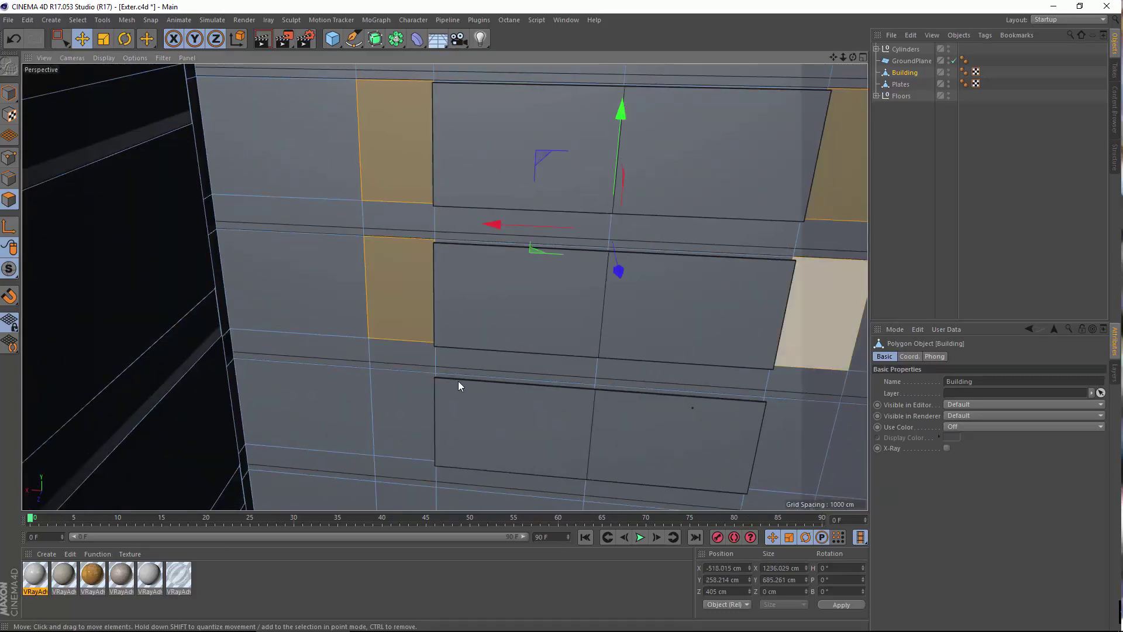
pyautogui.keyDown('shift'); pyautogui.click(423, 408); pyautogui.keyUp('shift')
pyautogui.keyDown('shift'); pyautogui.click(816, 431); pyautogui.keyUp('shift')
# Inset the six selected wall polygons with Extrude Inner, using an offset of 5 cm.
pyautogui.keyDown('alt'); pyautogui.moveTo(392, 254); pyautogui.dragTo(415, 294); pyautogui.keyUp('alt')
pyautogui.keyDown('alt'); pyautogui.moveTo(416, 295); pyautogui.dragTo(375, 443, button='middle'); pyautogui.keyUp('alt')
pyautogui.keyDown('alt'); pyautogui.moveTo(305, 174); pyautogui.dragTo(428, 319, button='right'); pyautogui.keyUp('alt')
pyautogui.keyDown('alt'); pyautogui.moveTo(428, 318); pyautogui.dragTo(369, 261, button='middle'); pyautogui.keyUp('alt')
pyautogui.keyDown('alt'); pyautogui.moveTo(369, 261); pyautogui.dragTo(420, 277); pyautogui.keyUp('alt')
pyautogui.rightClick(463, 211)
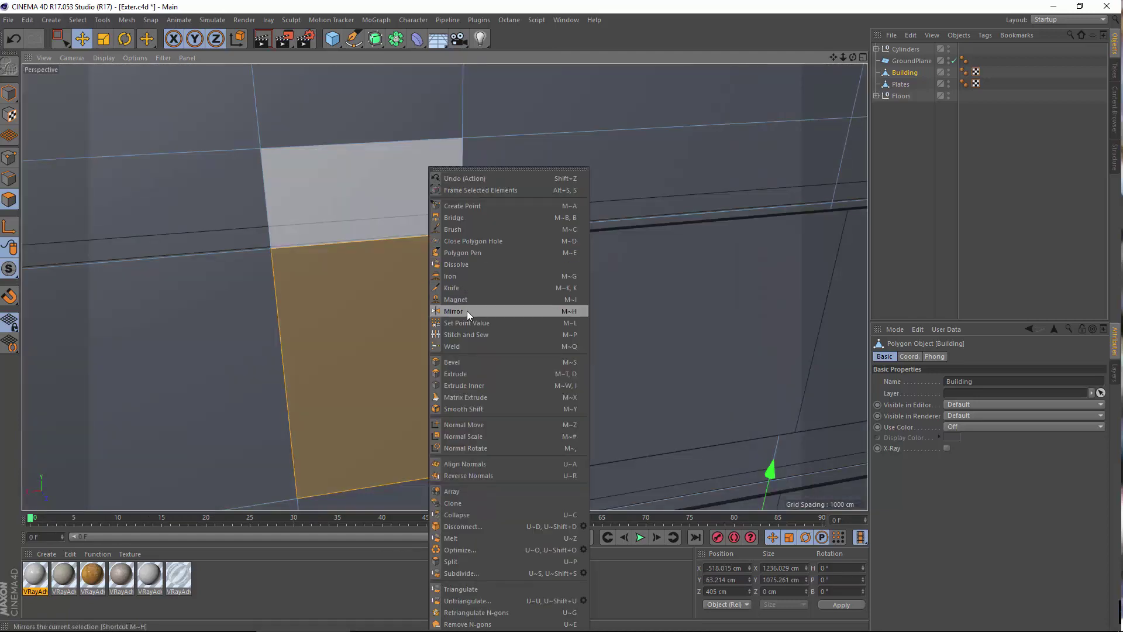
pyautogui.click(439, 385)
pyautogui.keyDown('alt'); pyautogui.moveTo(346, 316); pyautogui.dragTo(401, 324, button='right'); pyautogui.keyUp('alt')
pyautogui.moveTo(401, 324); pyautogui.dragTo(417, 324)
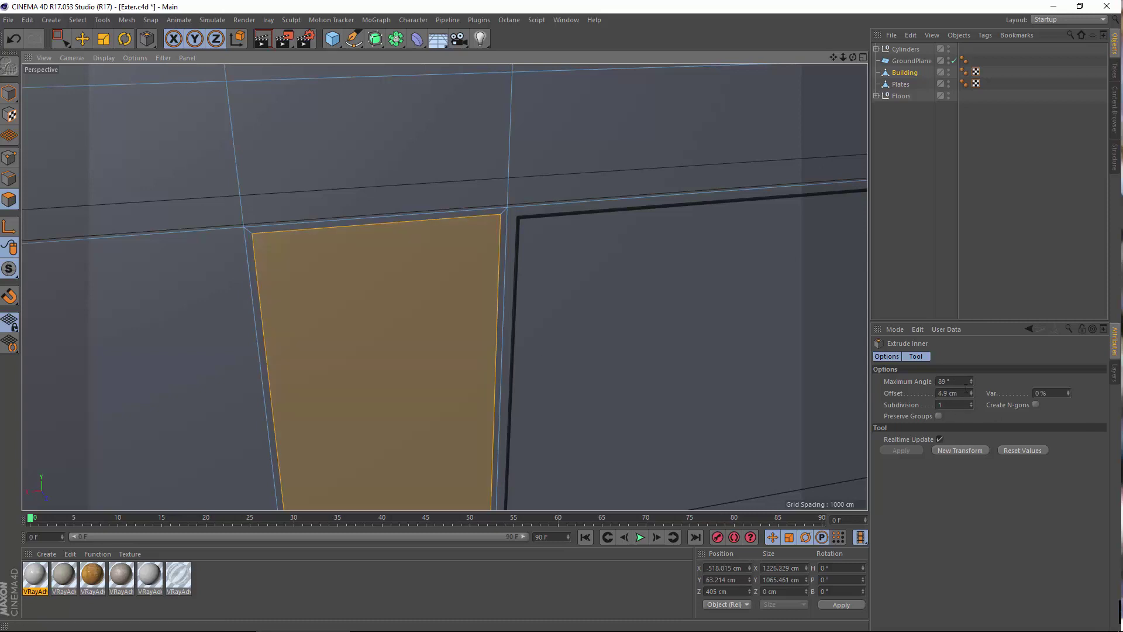
pyautogui.moveTo(966, 392); pyautogui.dragTo(812, 353)
pyautogui.write('5')
pyautogui.press('Return')
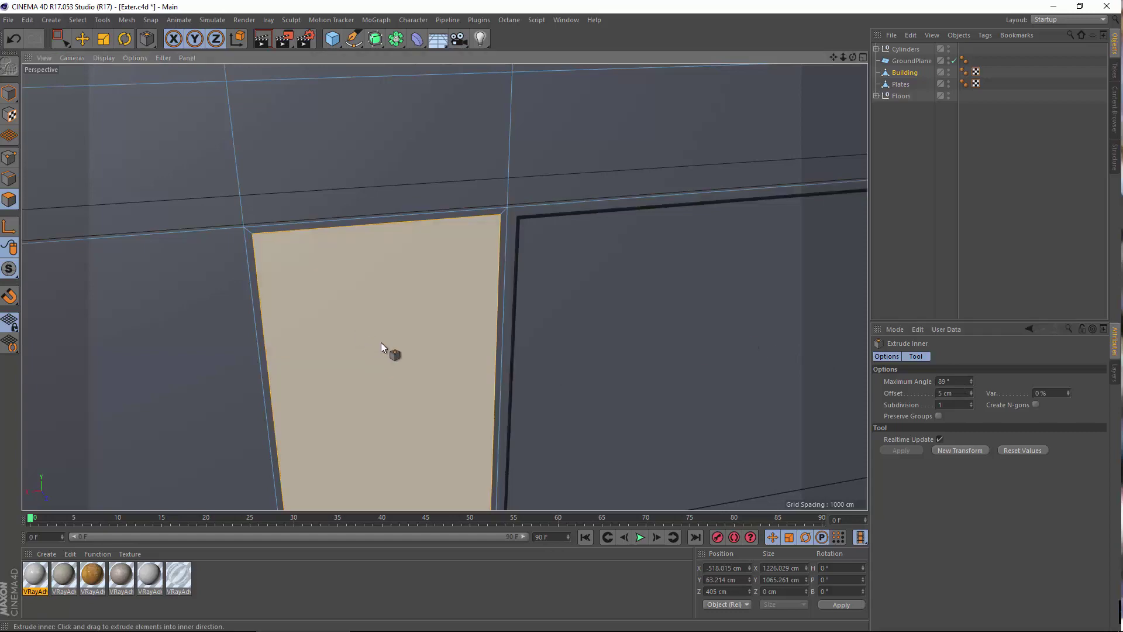
# Extrude the six inset polygons into the wall by about 18.9 cm, with Create Caps turned off.
pyautogui.keyDown('alt'); pyautogui.moveTo(381, 342); pyautogui.dragTo(393, 309); pyautogui.keyUp('alt')
pyautogui.rightClick(393, 309)
pyautogui.click(455, 371)
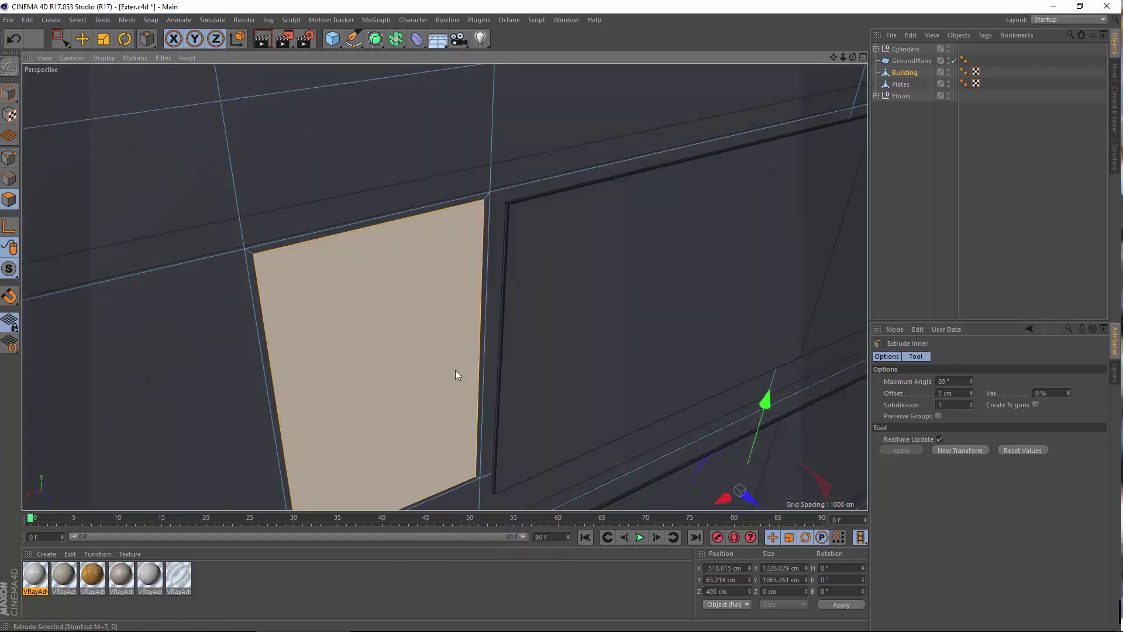
pyautogui.keyDown('alt'); pyautogui.moveTo(423, 394); pyautogui.dragTo(452, 387); pyautogui.keyUp('alt')
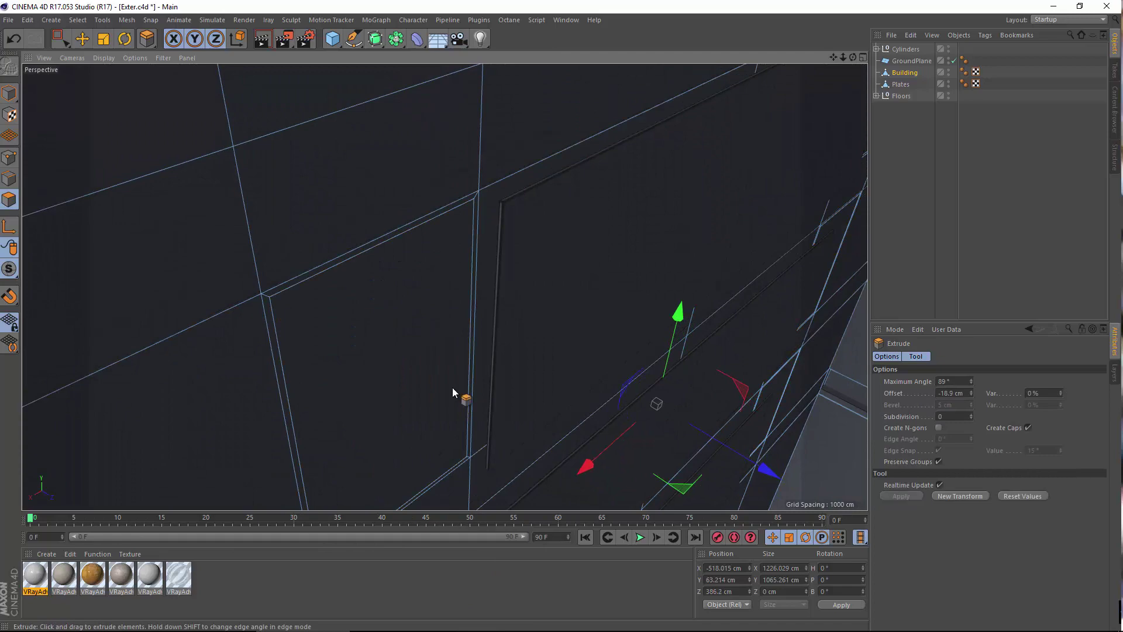
pyautogui.click(1029, 428)
pyautogui.click(1029, 428)
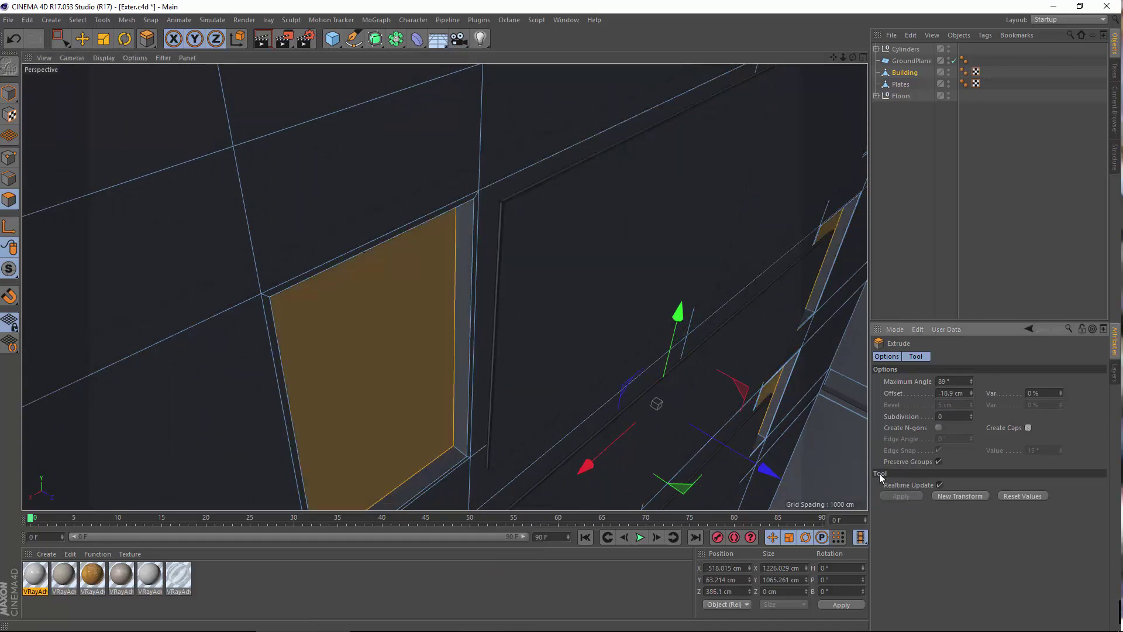
# Set the Extrude offset of the six recesses to -20 cm.
pyautogui.keyDown('alt'); pyautogui.moveTo(313, 309); pyautogui.dragTo(336, 199); pyautogui.keyUp('alt')
pyautogui.keyDown('alt'); pyautogui.moveTo(336, 199); pyautogui.dragTo(296, 132, button='middle'); pyautogui.keyUp('alt')
pyautogui.keyDown('alt'); pyautogui.moveTo(296, 133); pyautogui.dragTo(418, 373, button='right'); pyautogui.keyUp('alt')
pyautogui.keyDown('alt'); pyautogui.moveTo(413, 377); pyautogui.dragTo(348, 326); pyautogui.keyUp('alt')
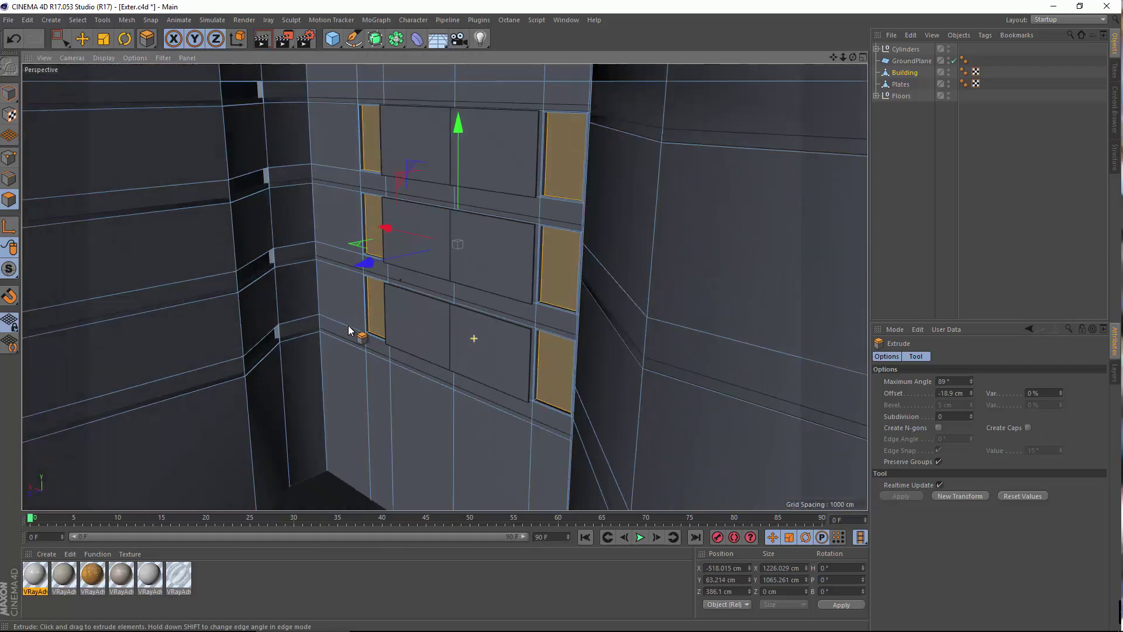
pyautogui.doubleClick(954, 393)
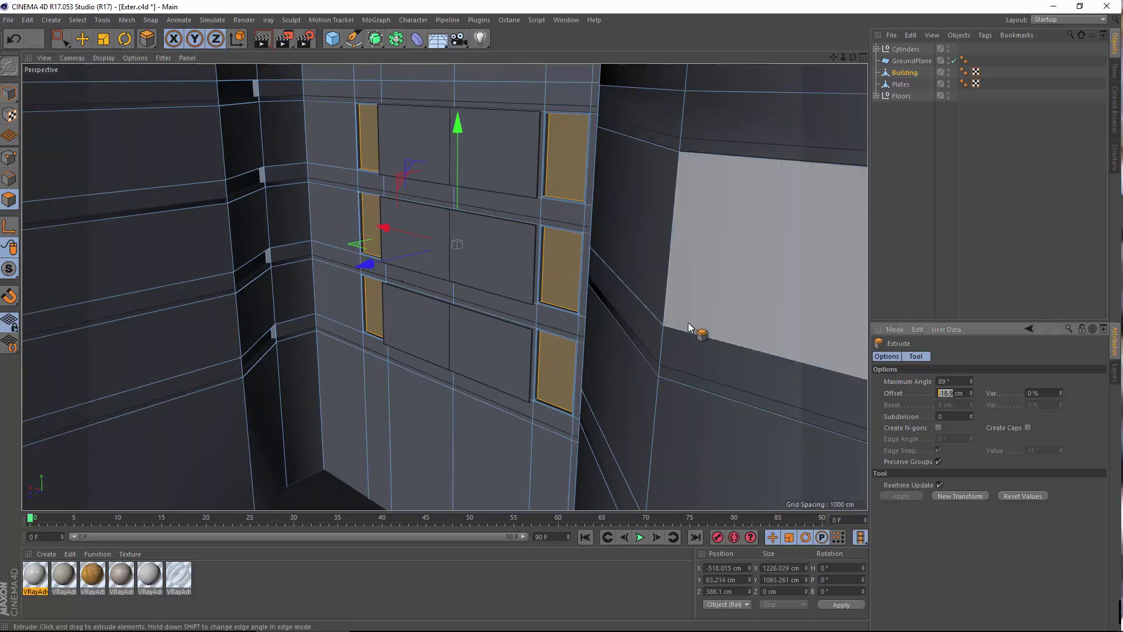
pyautogui.write('-20')
pyautogui.press('Return')
# Switch to the Move tool, inspect the recesses beside the panels and clear the polygon selection.
pyautogui.keyDown('alt'); pyautogui.moveTo(273, 193); pyautogui.dragTo(509, 319, button='right'); pyautogui.keyUp('alt')
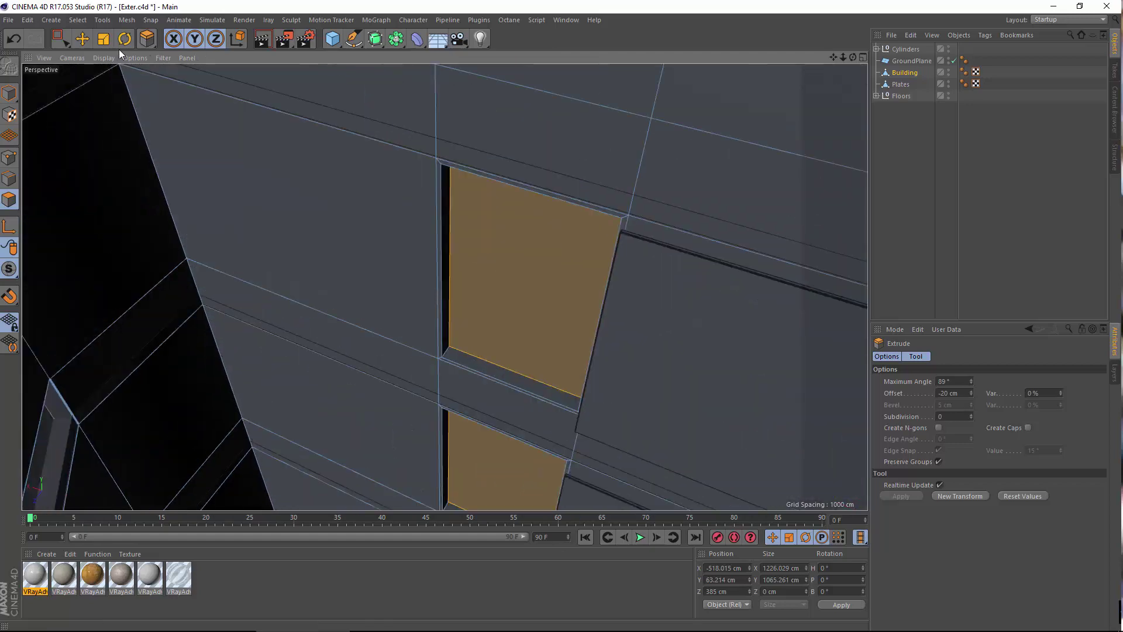
pyautogui.click(80, 42)
pyautogui.keyDown('alt'); pyautogui.moveTo(461, 246); pyautogui.dragTo(556, 325, button='right'); pyautogui.keyUp('alt')
pyautogui.keyDown('alt'); pyautogui.moveTo(558, 328); pyautogui.dragTo(524, 254); pyautogui.keyUp('alt')
pyautogui.click(525, 254)
pyautogui.keyDown('alt'); pyautogui.moveTo(525, 255); pyautogui.dragTo(483, 272, button='right'); pyautogui.keyUp('alt')
pyautogui.keyDown('alt'); pyautogui.moveTo(560, 265); pyautogui.dragTo(571, 311, button='right'); pyautogui.keyUp('alt')
pyautogui.keyDown('alt'); pyautogui.moveTo(543, 241); pyautogui.dragTo(559, 76, button='middle'); pyautogui.keyUp('alt')
pyautogui.keyDown('alt'); pyautogui.moveTo(575, 134); pyautogui.dragTo(453, 419, button='right'); pyautogui.keyUp('alt')
pyautogui.keyDown('alt'); pyautogui.moveTo(287, 286); pyautogui.dragTo(503, 284, button='middle'); pyautogui.keyUp('alt')
pyautogui.click(206, 138)
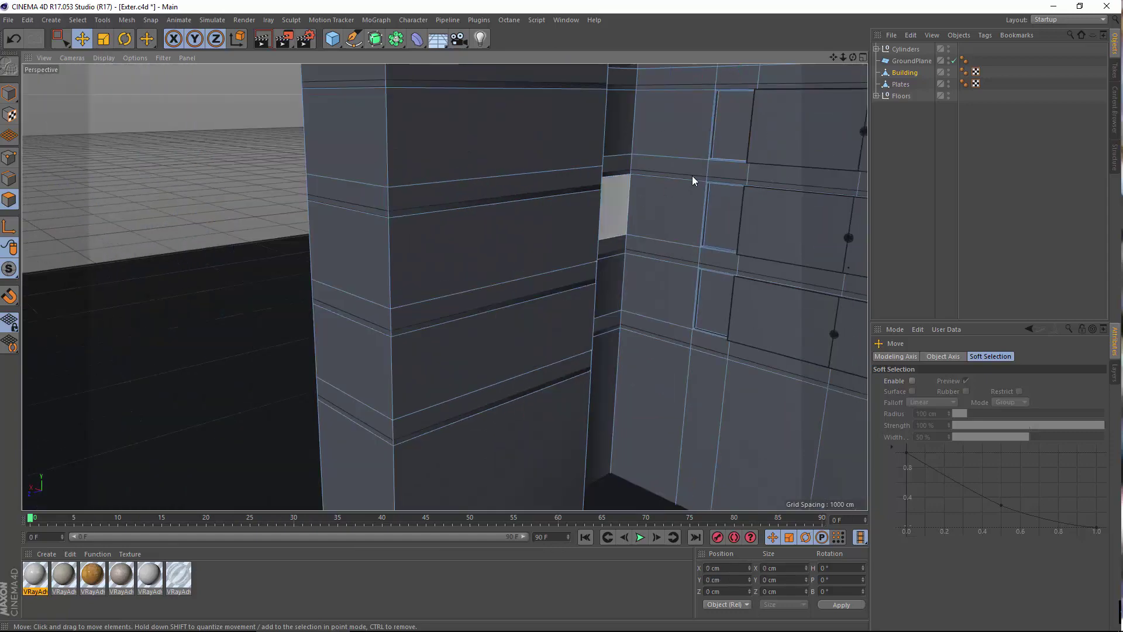
# Select the back polygon of the top recess on one side of the panels.
pyautogui.keyDown('alt'); pyautogui.moveTo(746, 204); pyautogui.dragTo(764, 201, button='right'); pyautogui.keyUp('alt')
pyautogui.keyDown('alt'); pyautogui.moveTo(748, 228); pyautogui.dragTo(492, 328, button='middle'); pyautogui.keyUp('alt')
pyautogui.keyDown('alt'); pyautogui.moveTo(591, 280); pyautogui.dragTo(608, 258, button='right'); pyautogui.keyUp('alt')
pyautogui.keyDown('alt'); pyautogui.moveTo(504, 301); pyautogui.dragTo(486, 257); pyautogui.keyUp('alt')
pyautogui.click(507, 152)
pyautogui.keyDown('alt'); pyautogui.moveTo(444, 172); pyautogui.dragTo(493, 165, button='right'); pyautogui.keyUp('alt')
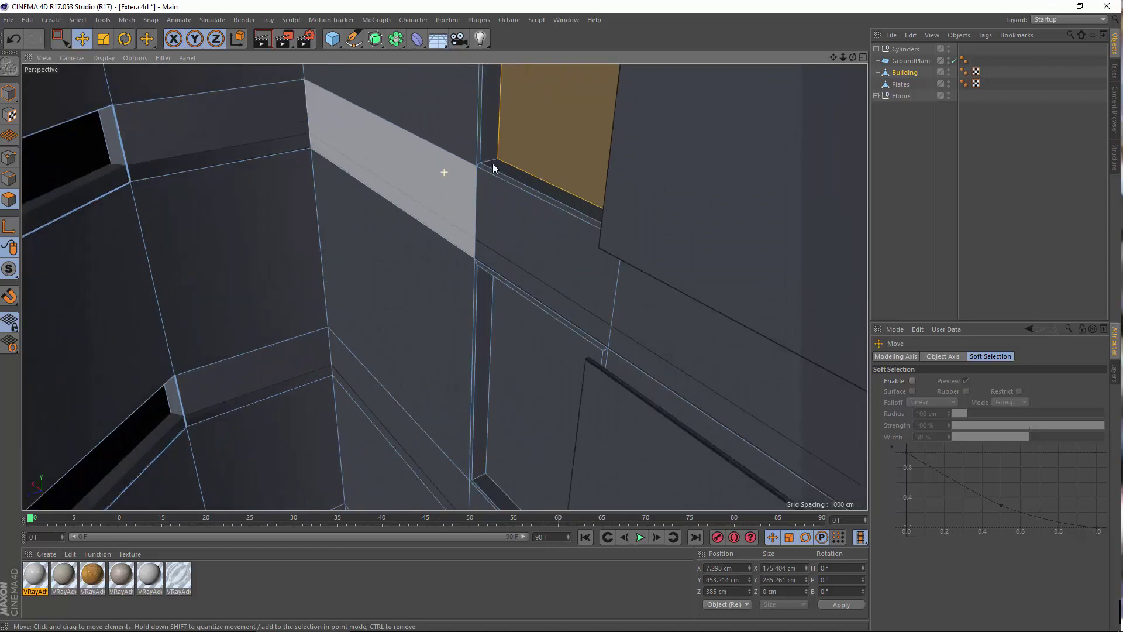
pyautogui.keyDown('alt'); pyautogui.moveTo(448, 198); pyautogui.dragTo(476, 242); pyautogui.keyUp('alt')
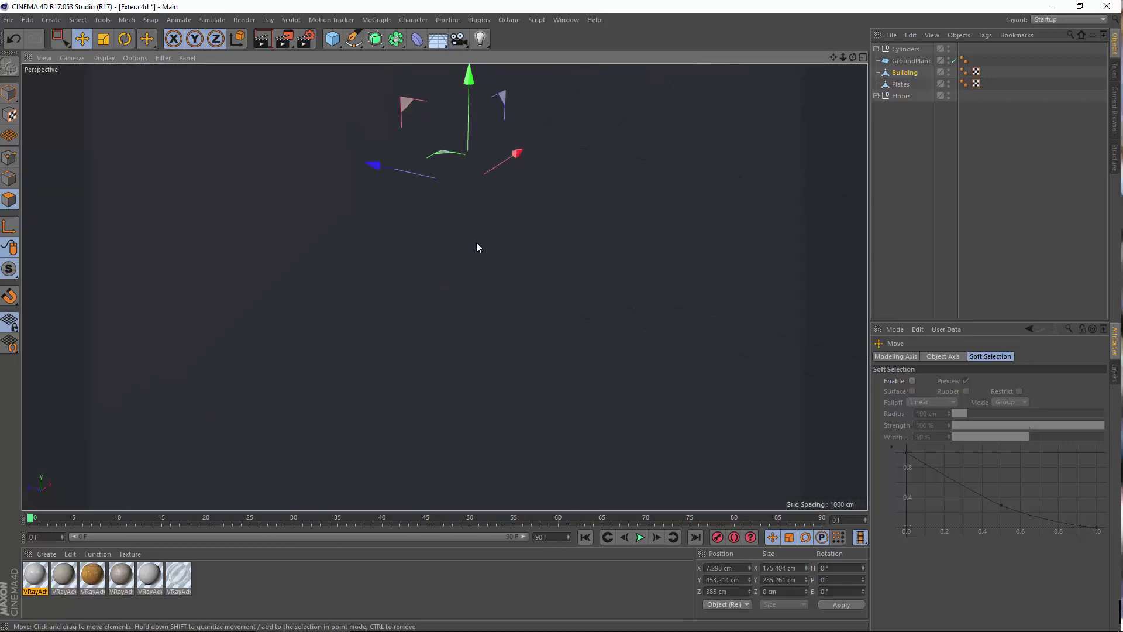
pyautogui.keyDown('alt'); pyautogui.moveTo(309, 230); pyautogui.dragTo(628, 262); pyautogui.keyUp('alt')
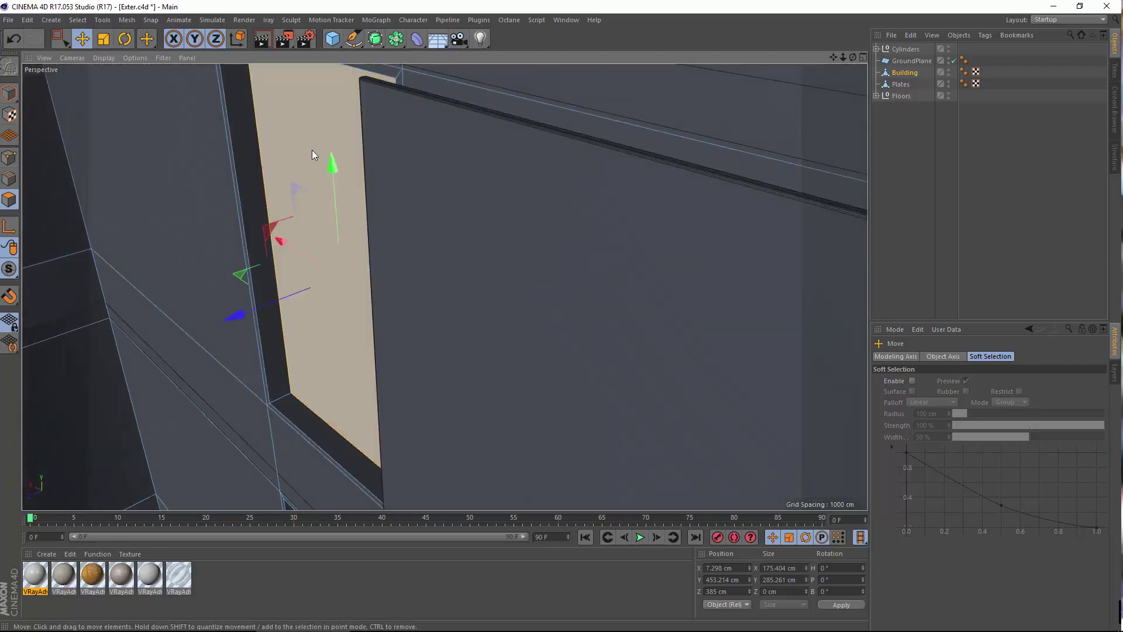
pyautogui.keyDown('alt'); pyautogui.moveTo(318, 270); pyautogui.dragTo(519, 166); pyautogui.keyUp('alt')
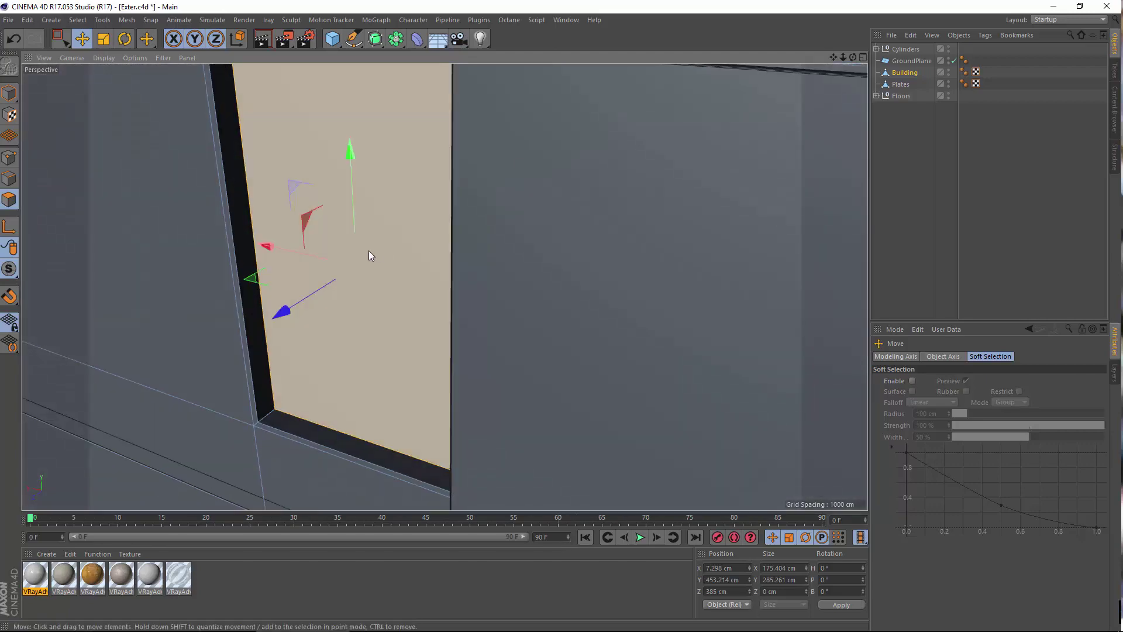
# Add the back polygons of the other five recesses on both sides of the panels to the selection.
pyautogui.keyDown('alt'); pyautogui.moveTo(370, 251); pyautogui.dragTo(304, 219); pyautogui.keyUp('alt')
pyautogui.keyDown('shift'); pyautogui.click(303, 219); pyautogui.keyUp('shift')
pyautogui.keyDown('shift'); pyautogui.click(276, 353); pyautogui.keyUp('shift')
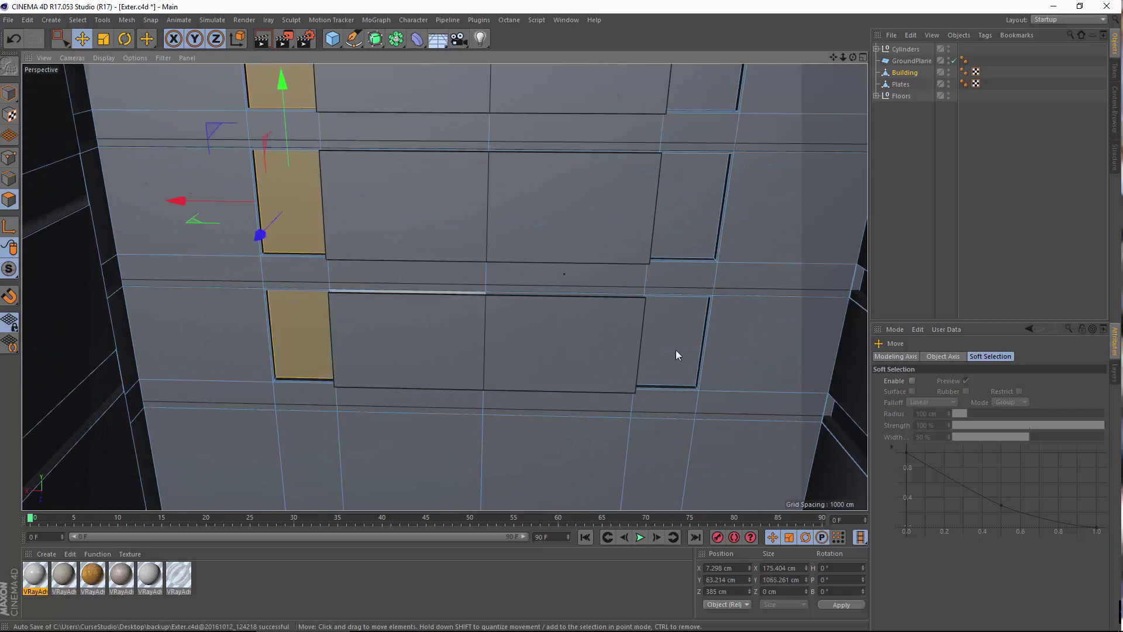
pyautogui.keyDown('shift'); pyautogui.click(660, 359); pyautogui.keyUp('shift')
pyautogui.keyDown('shift'); pyautogui.click(672, 198); pyautogui.keyUp('shift')
pyautogui.keyDown('alt'); pyautogui.moveTo(671, 248); pyautogui.dragTo(637, 382, button='middle'); pyautogui.keyUp('alt')
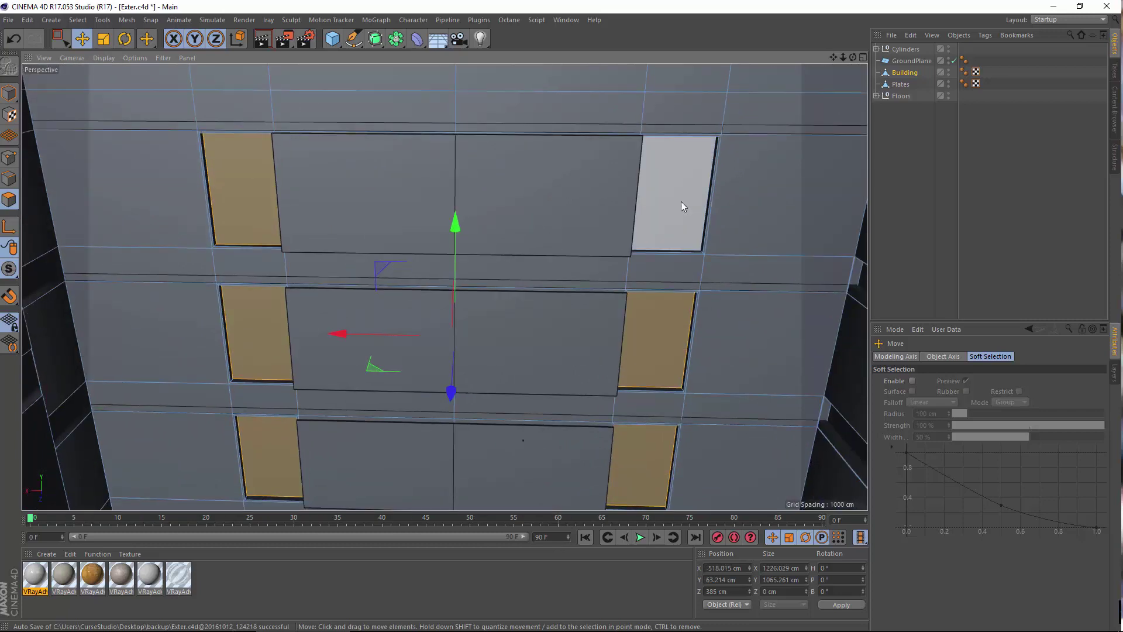
pyautogui.keyDown('shift'); pyautogui.click(681, 201); pyautogui.keyUp('shift')
# Extrude the six recess back polygons with Create Caps off and an offset of -0.5 cm.
pyautogui.scroll(3, 144, 174)
pyautogui.scroll(2, 169, 175)
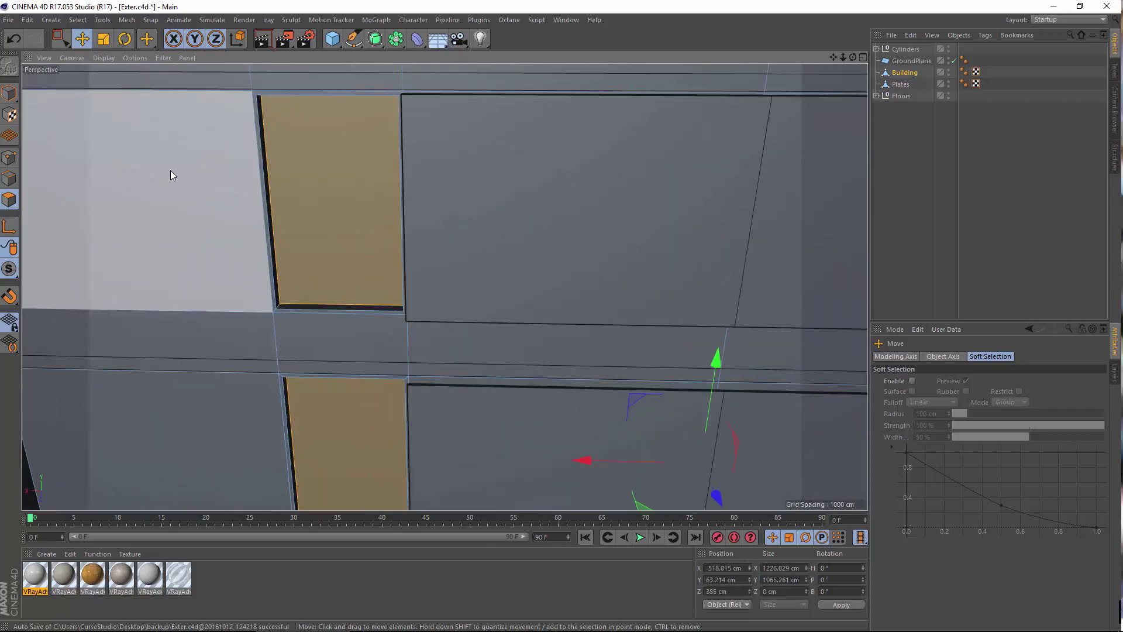
pyautogui.scroll(5, 170, 175)
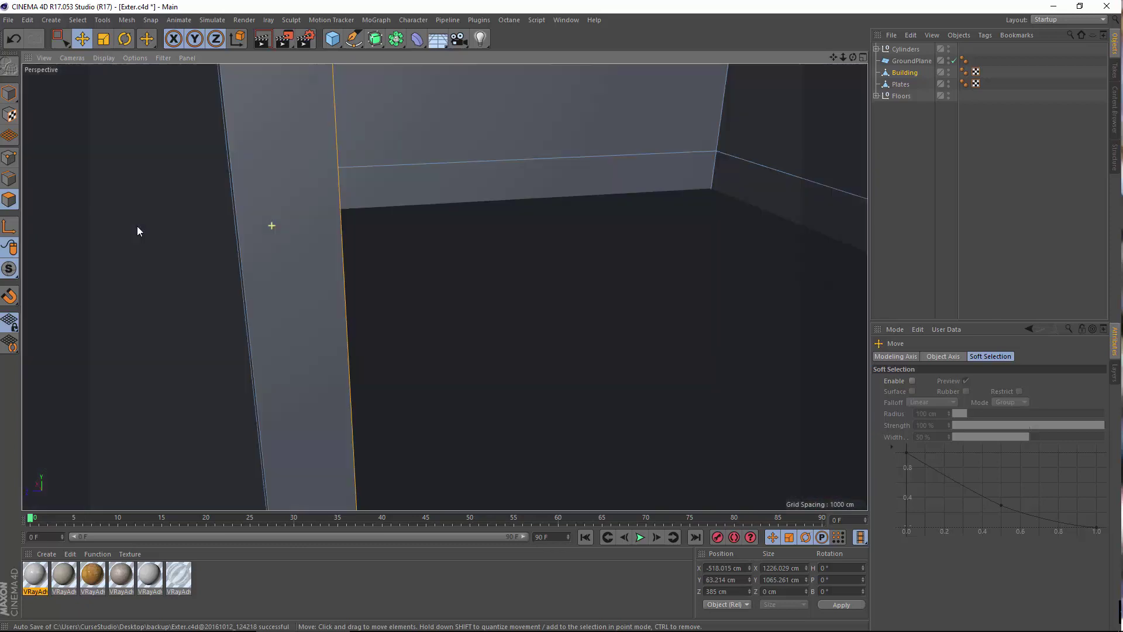
pyautogui.scroll(4, 111, 222)
pyautogui.rightClick(329, 245)
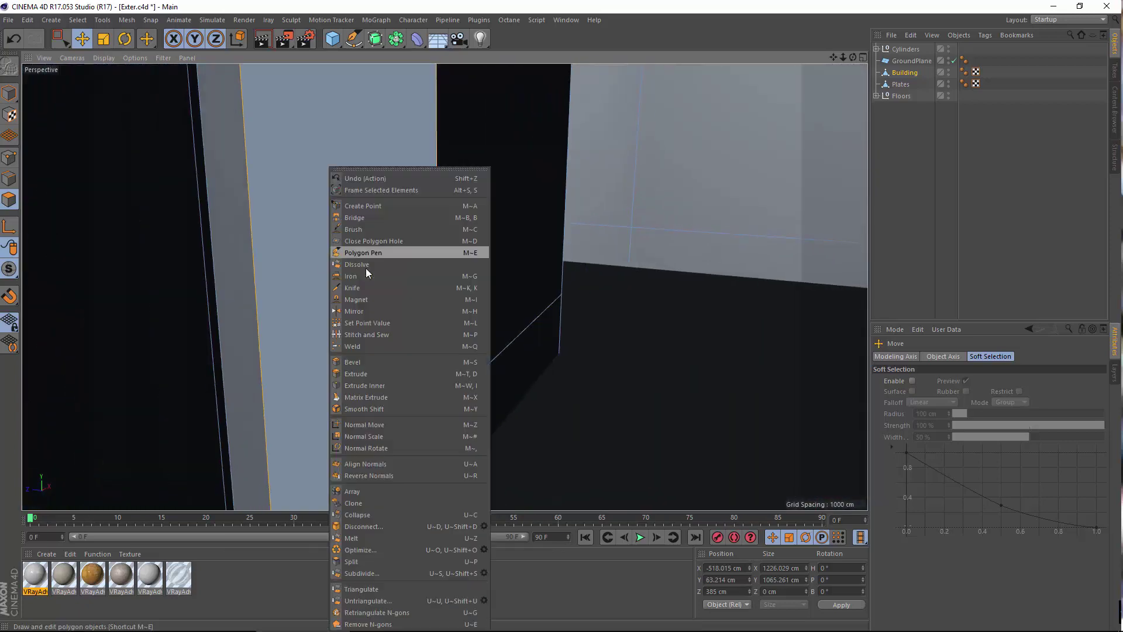
pyautogui.click(343, 374)
pyautogui.moveTo(303, 283); pyautogui.dragTo(350, 287)
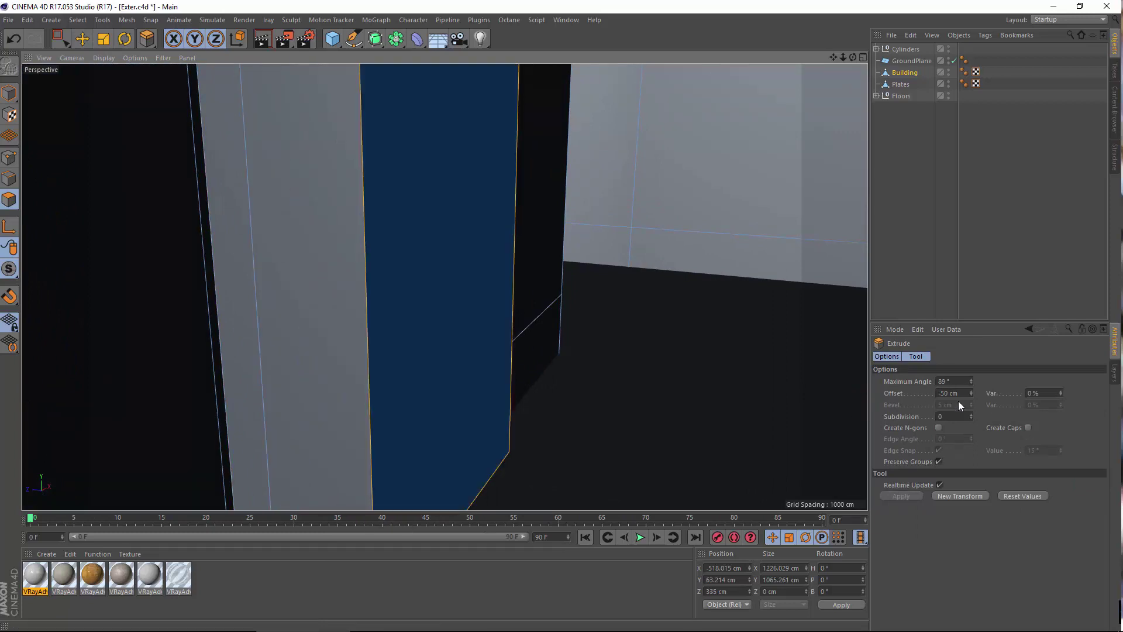
pyautogui.moveTo(960, 394); pyautogui.dragTo(695, 356)
pyautogui.write('-')
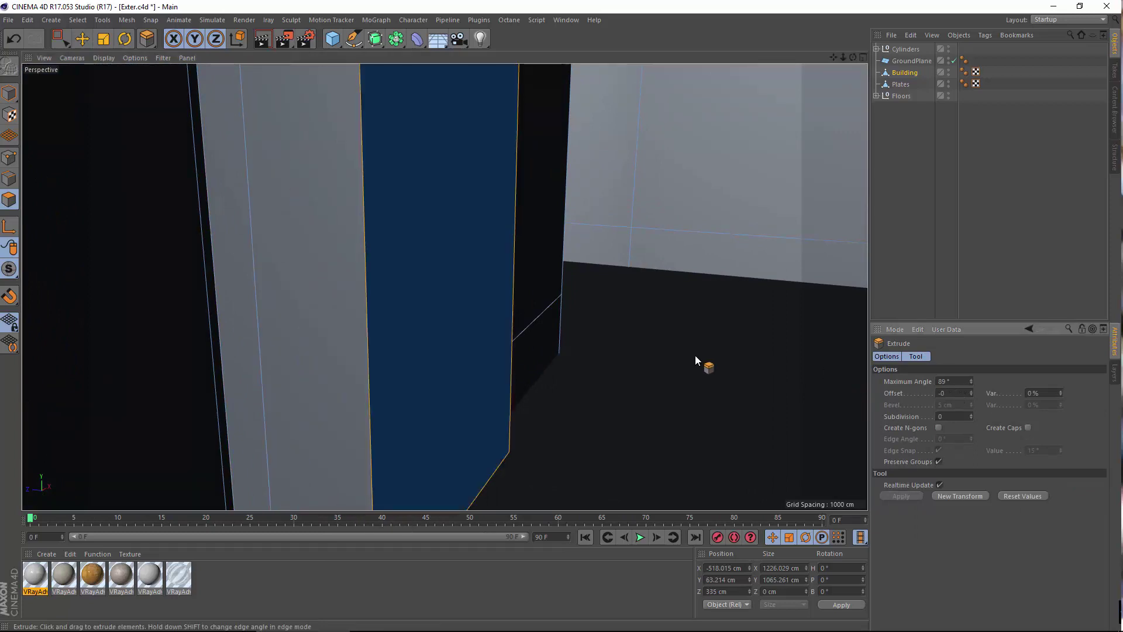
pyautogui.write('0.5')
pyautogui.press('Return')
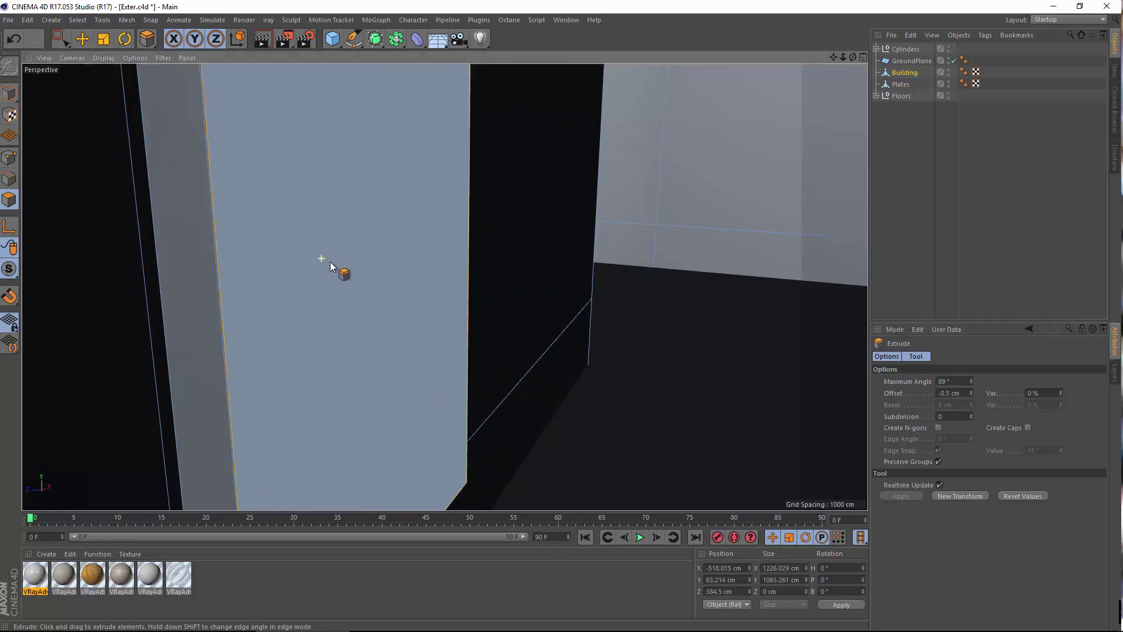
# Select the thin polygon loop around the newly extruded recess back with Loop Selection.
pyautogui.keyDown('alt'); pyautogui.moveTo(233, 293); pyautogui.dragTo(193, 300); pyautogui.keyUp('alt')
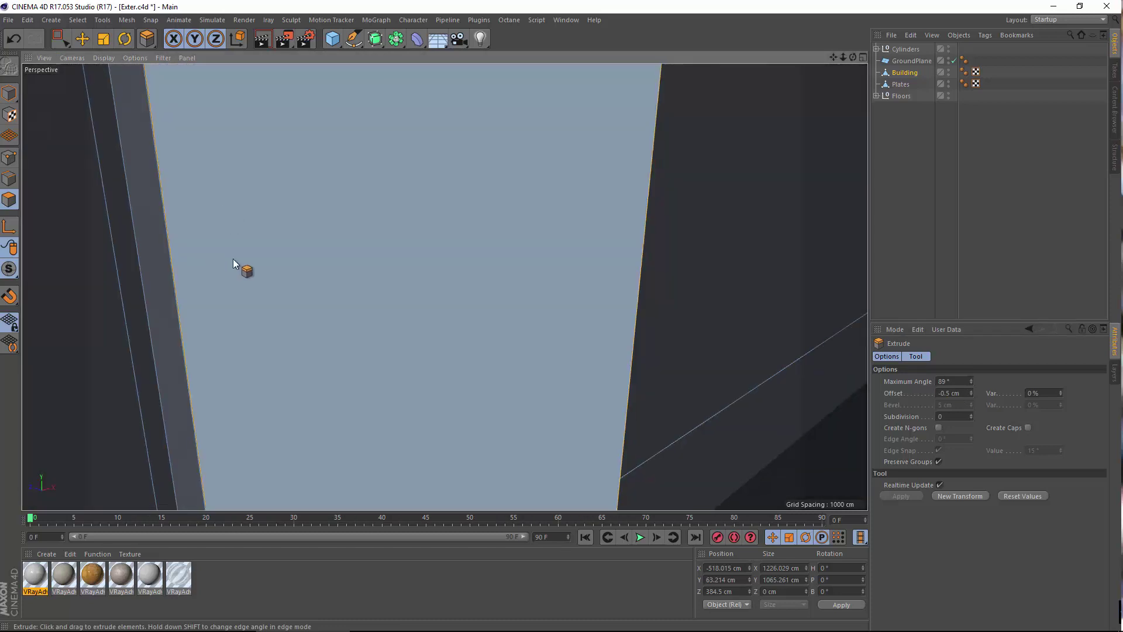
pyautogui.keyDown('alt'); pyautogui.moveTo(208, 257); pyautogui.dragTo(233, 402); pyautogui.keyUp('alt')
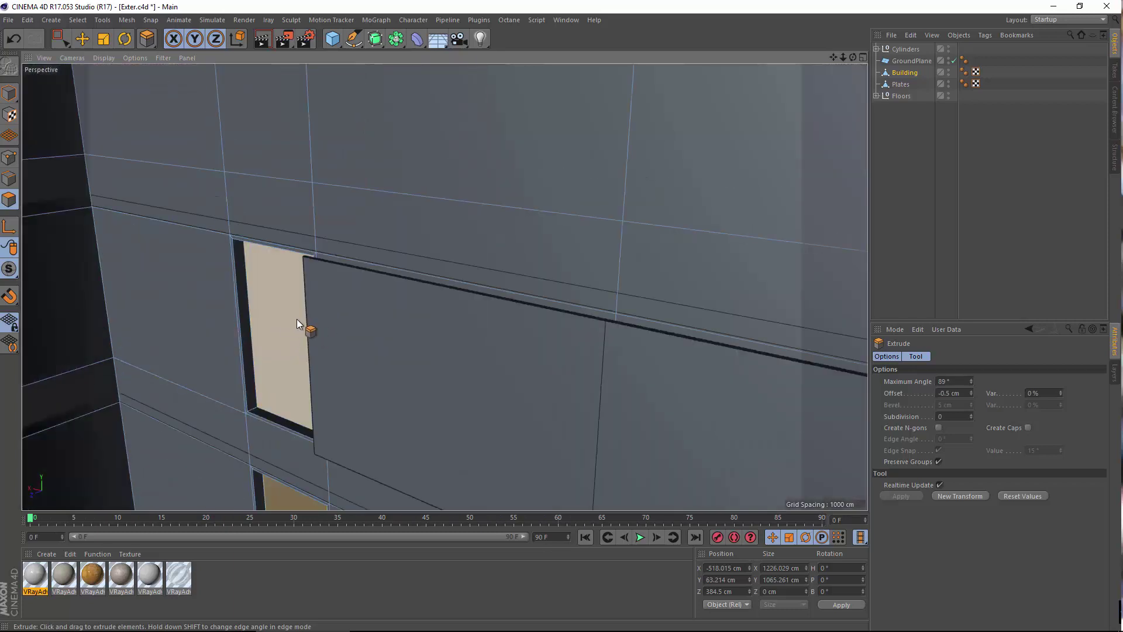
pyautogui.keyDown('alt'); pyautogui.moveTo(240, 261); pyautogui.dragTo(311, 254, button='right'); pyautogui.keyUp('alt')
pyautogui.keyDown('alt'); pyautogui.moveTo(316, 257); pyautogui.dragTo(278, 149); pyautogui.keyUp('alt')
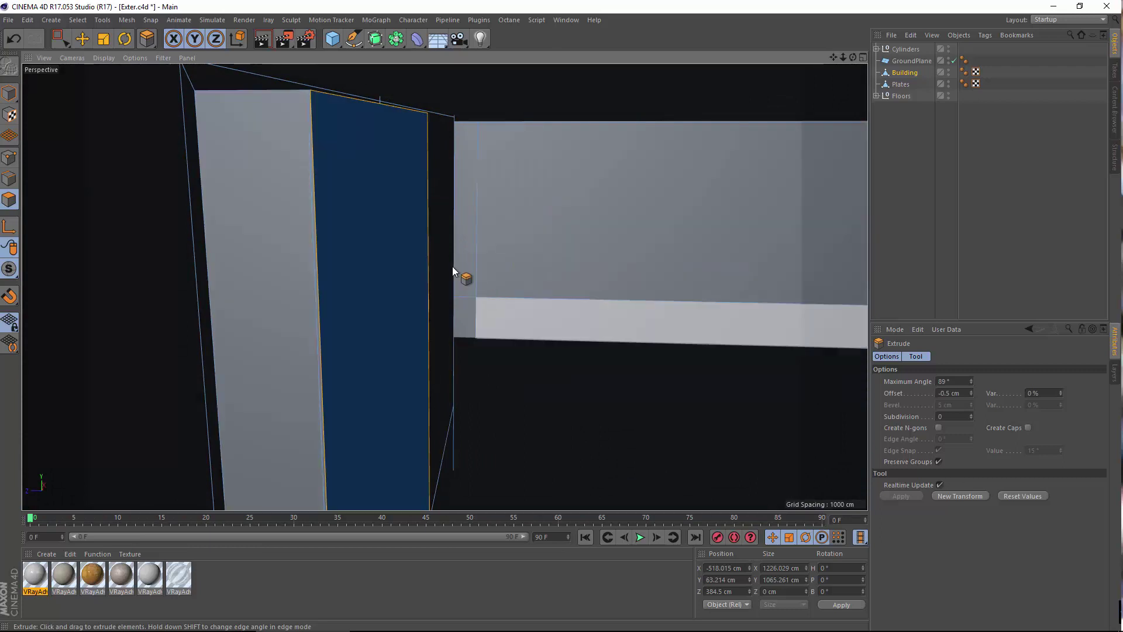
pyautogui.keyDown('alt'); pyautogui.moveTo(421, 278); pyautogui.dragTo(341, 252); pyautogui.keyUp('alt')
pyautogui.click(79, 20)
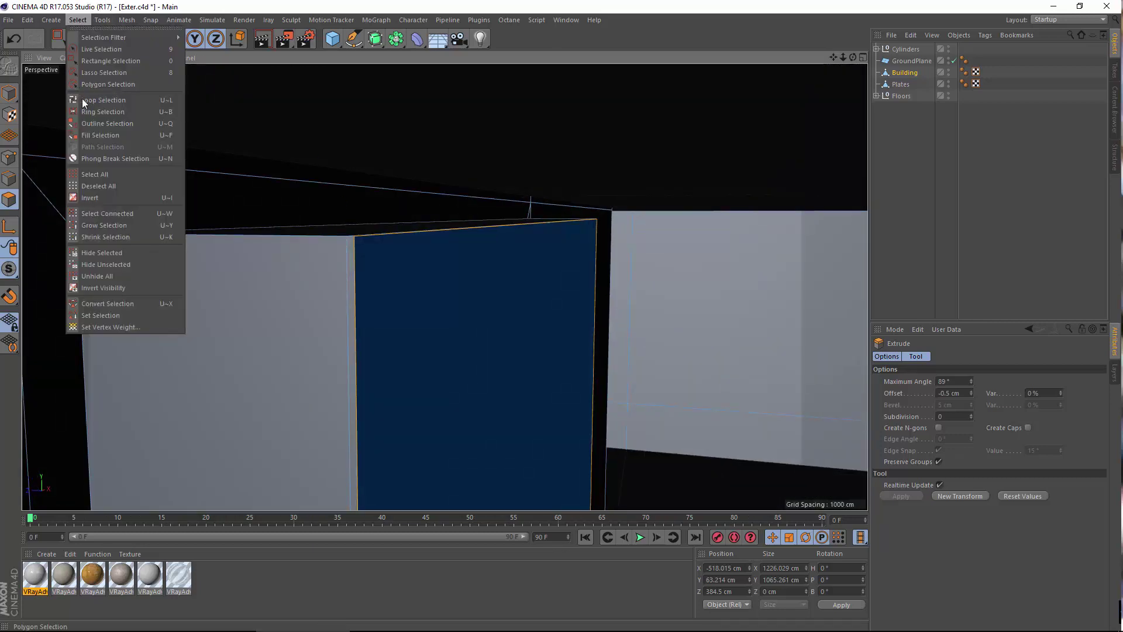
pyautogui.click(96, 102)
pyautogui.click(350, 237)
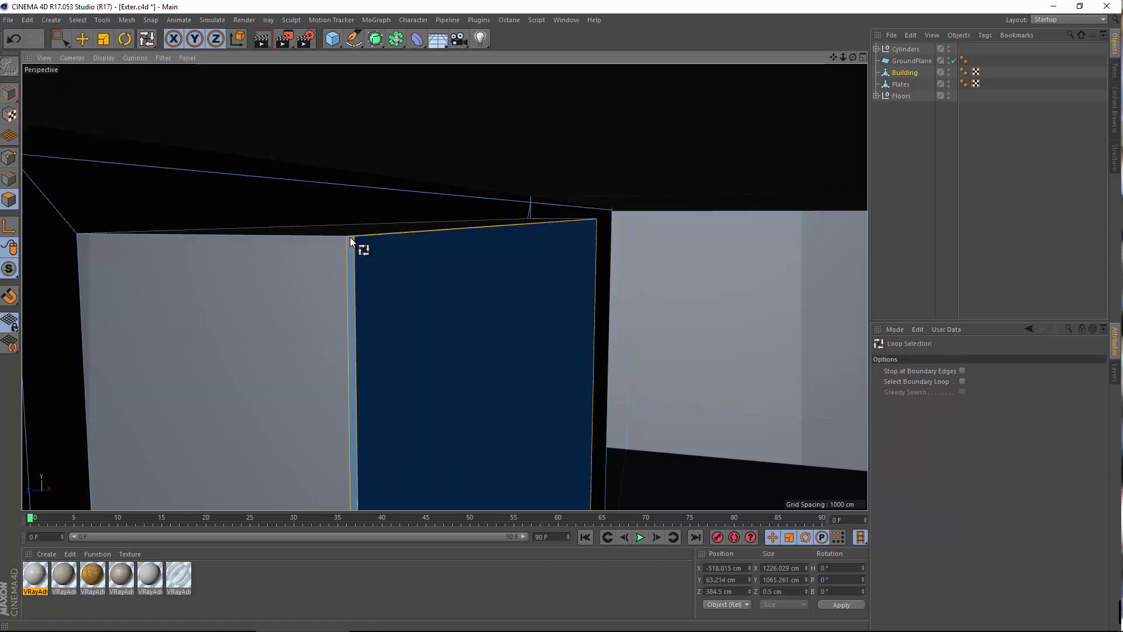
# Examine the extruded recess from inside the building, toggling Backface Culling and hiding the Floors group.
pyautogui.keyDown('alt'); pyautogui.moveTo(350, 237); pyautogui.dragTo(409, 344); pyautogui.keyUp('alt')
pyautogui.keyDown('alt'); pyautogui.moveTo(409, 343); pyautogui.dragTo(237, 356, button='right'); pyautogui.keyUp('alt')
pyautogui.keyDown('alt'); pyautogui.moveTo(214, 340); pyautogui.dragTo(276, 357); pyautogui.keyUp('alt')
pyautogui.keyDown('alt'); pyautogui.moveTo(446, 286); pyautogui.dragTo(335, 398); pyautogui.keyUp('alt')
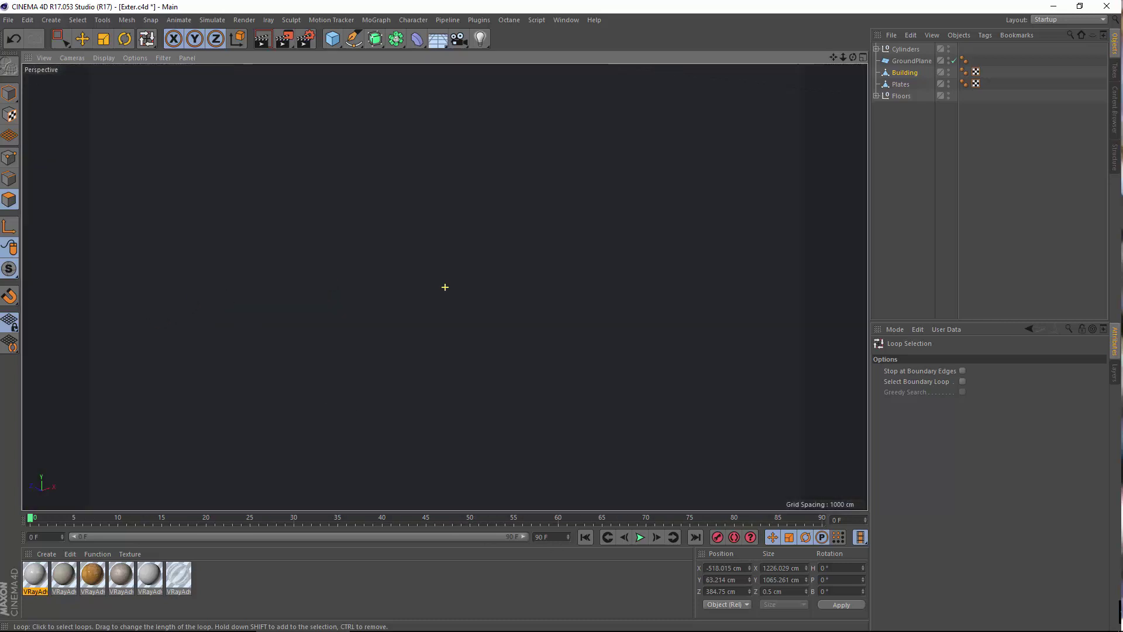
pyautogui.keyDown('alt'); pyautogui.moveTo(444, 286); pyautogui.dragTo(360, 2); pyautogui.keyUp('alt')
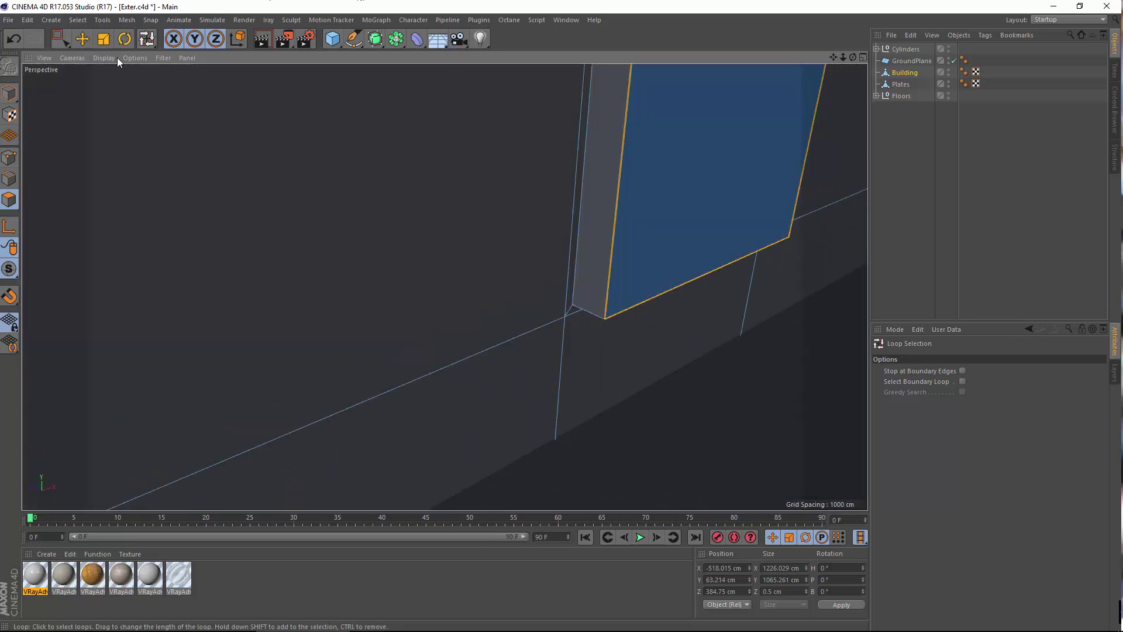
pyautogui.click(134, 58)
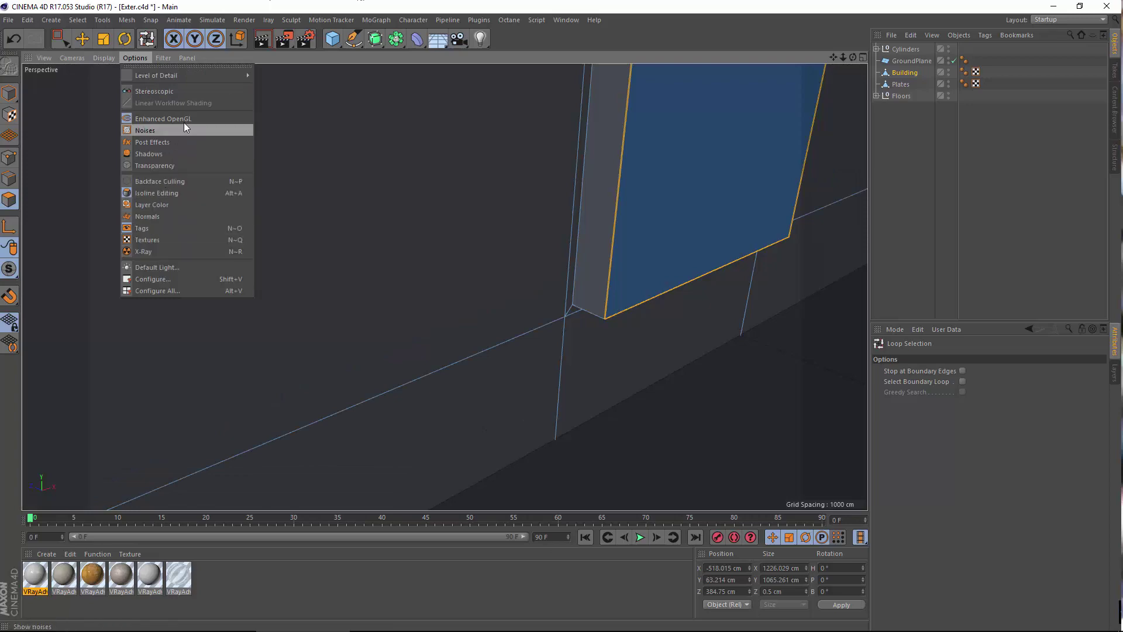
pyautogui.click(185, 183)
pyautogui.keyDown('alt'); pyautogui.moveTo(186, 188); pyautogui.dragTo(130, 57); pyautogui.keyUp('alt')
pyautogui.click(131, 58)
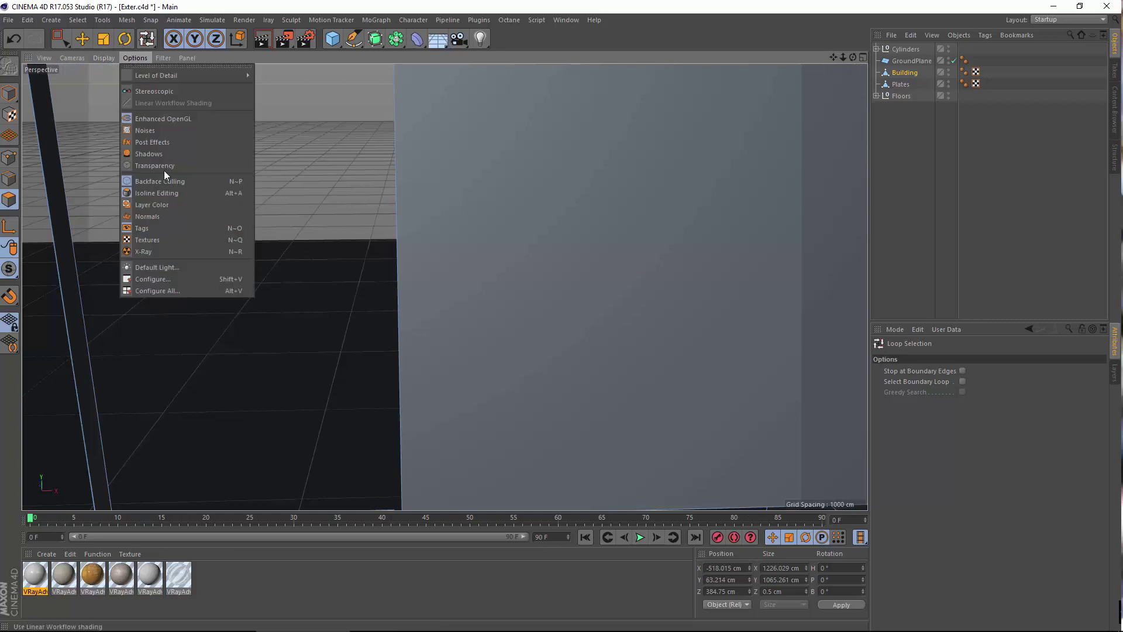
pyautogui.click(170, 191)
pyautogui.keyDown('alt'); pyautogui.moveTo(466, 228); pyautogui.dragTo(344, 144); pyautogui.keyUp('alt')
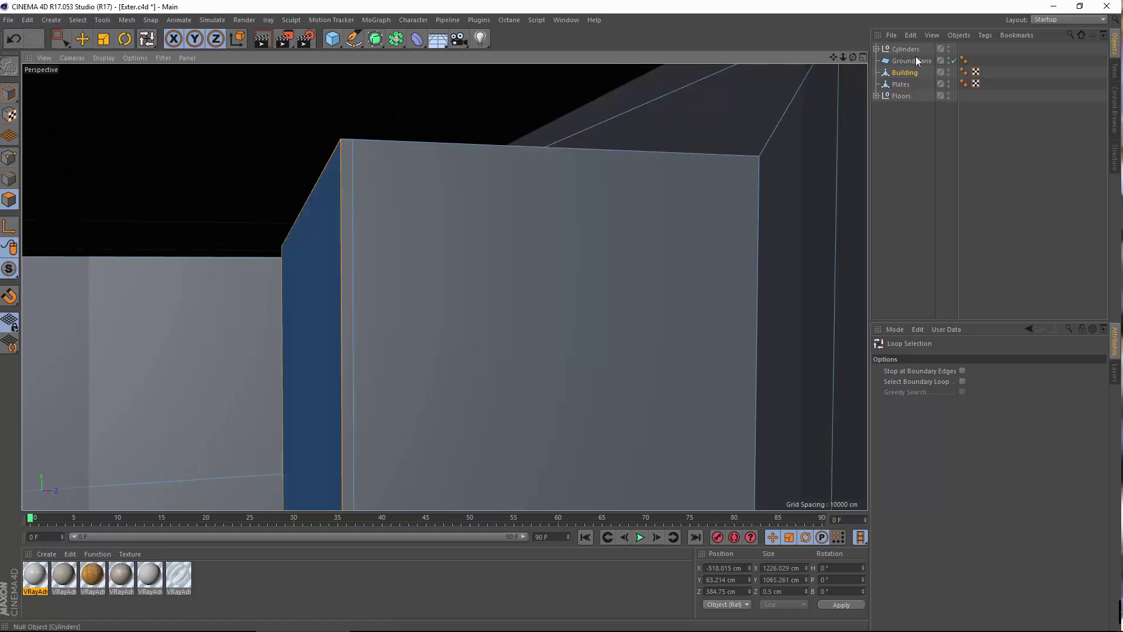
pyautogui.doubleClick(949, 94)
pyautogui.keyDown('alt'); pyautogui.moveTo(358, 186); pyautogui.dragTo(29, 258); pyautogui.keyUp('alt')
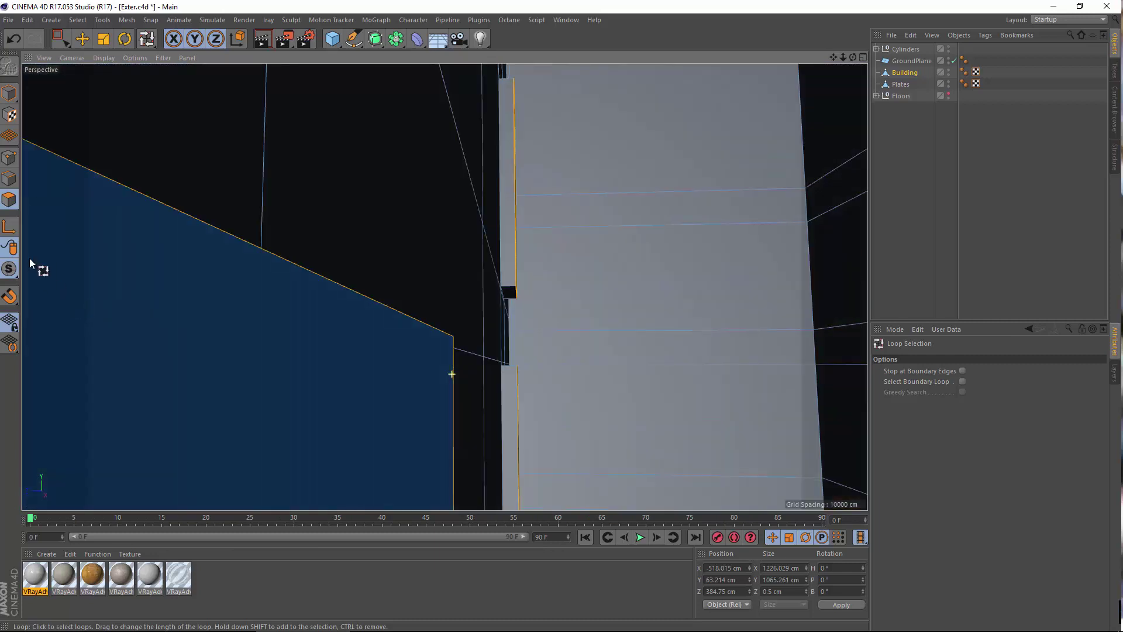
# Undo the floor hiding, the loop selection and the -0.5 cm extrusion, keeping the six recess back polygons selected.
pyautogui.click(14, 39)
pyautogui.click(14, 39)
pyautogui.click(15, 42)
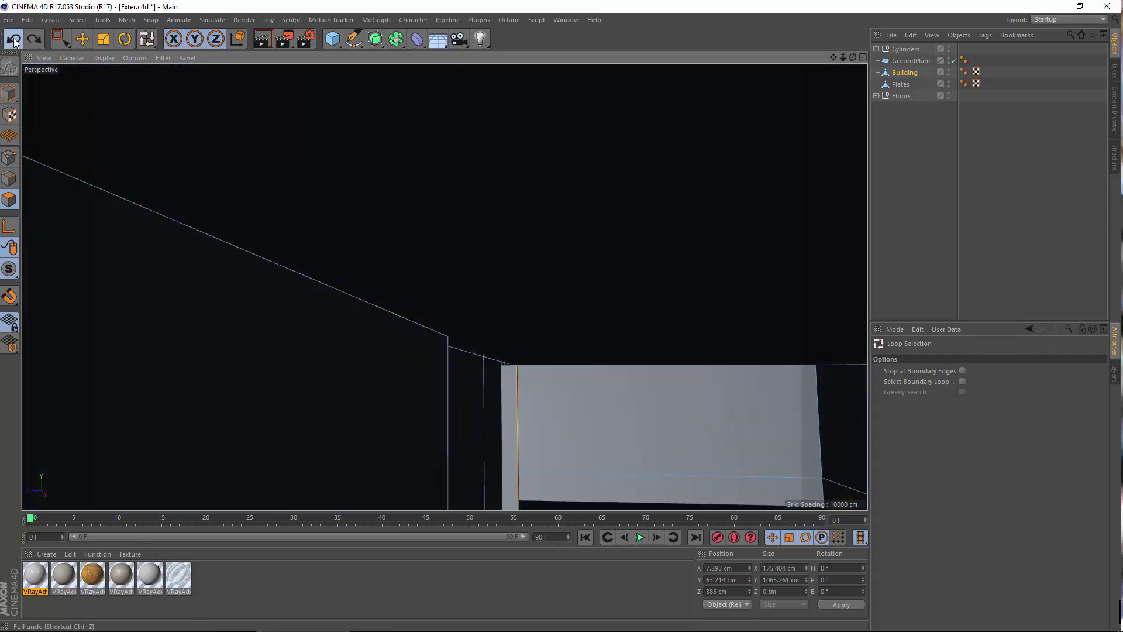
pyautogui.click(16, 42)
pyautogui.click(15, 42)
pyautogui.click(15, 42)
pyautogui.click(15, 42)
# Extrude the six recess back polygons by -0.5 cm with Create Caps turned on.
pyautogui.keyDown('alt'); pyautogui.moveTo(477, 374); pyautogui.dragTo(501, 532, button='middle'); pyautogui.keyUp('alt')
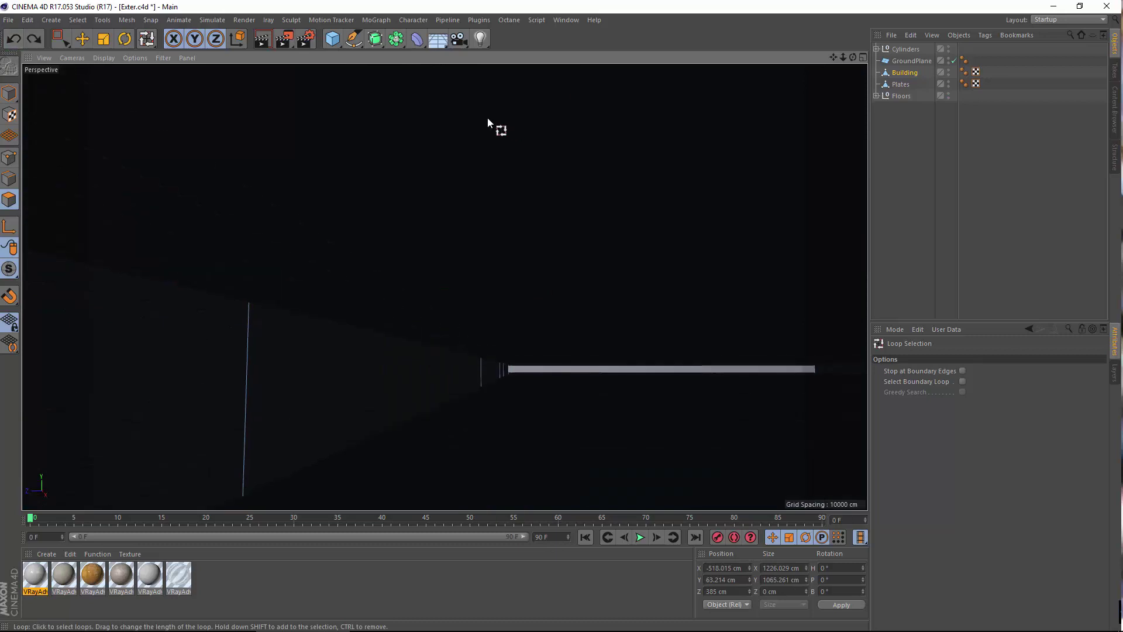
pyautogui.keyDown('alt'); pyautogui.moveTo(487, 119); pyautogui.dragTo(508, 321, button='middle'); pyautogui.keyUp('alt')
pyautogui.keyDown('alt'); pyautogui.moveTo(561, 177); pyautogui.dragTo(382, 332, button='middle'); pyautogui.keyUp('alt')
pyautogui.scroll(12, 301, 328)
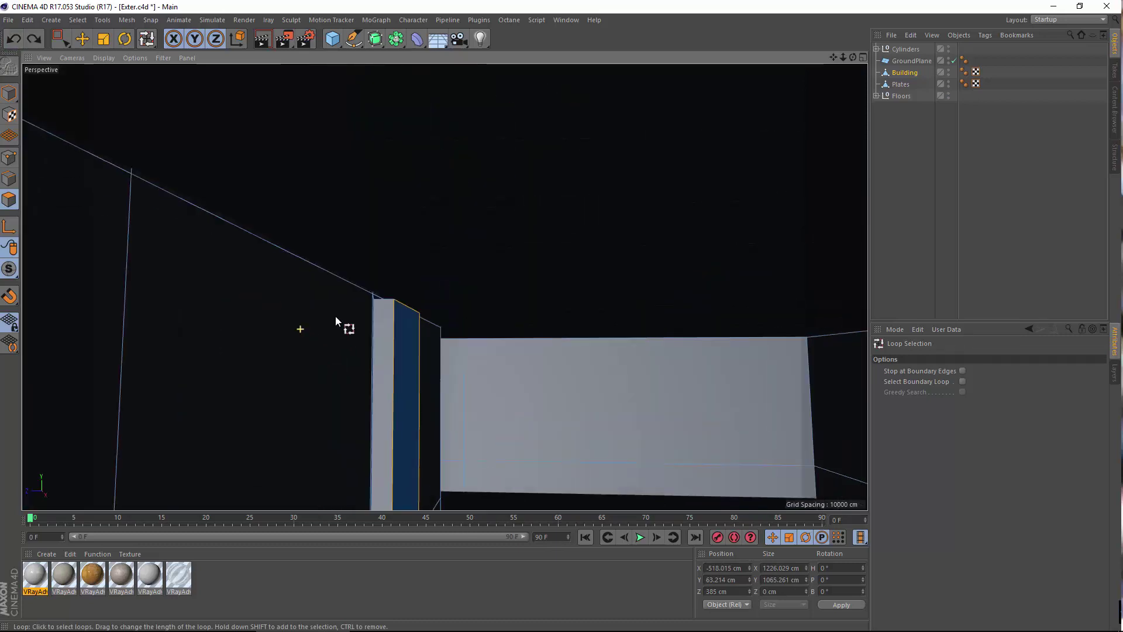
pyautogui.moveTo(326, 290)
pyautogui.keyDown('alt'); pyautogui.mouseDown()
pyautogui.moveTo(329, 360)
pyautogui.moveTo(318, 304)
pyautogui.mouseUp(); pyautogui.keyUp('alt')
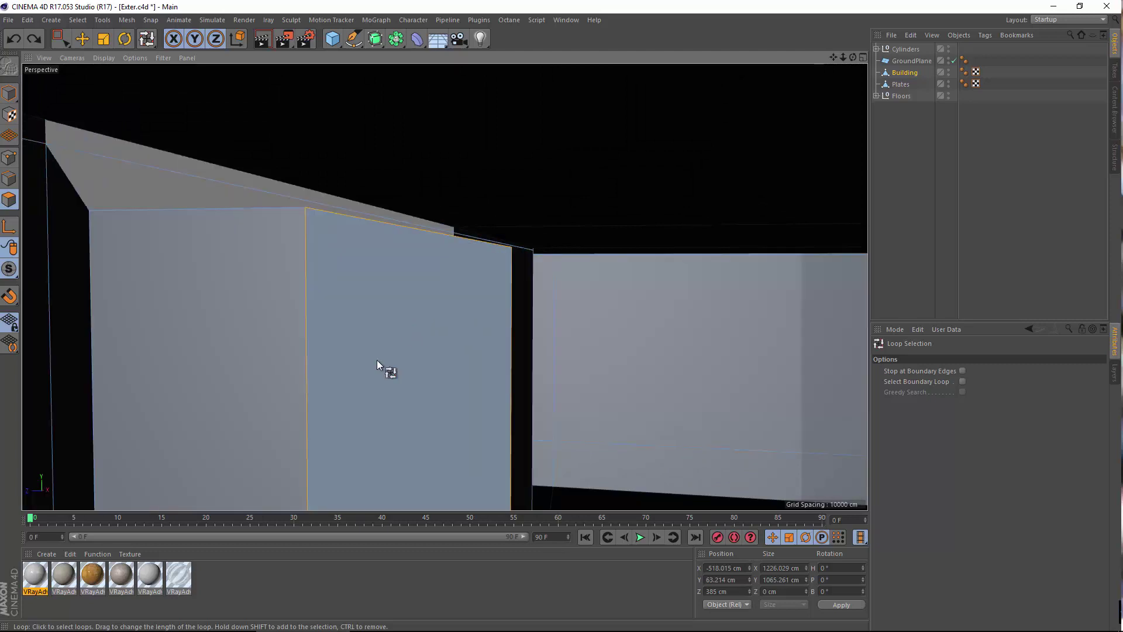
pyautogui.keyDown('alt'); pyautogui.moveTo(377, 361); pyautogui.dragTo(538, 145); pyautogui.keyUp('alt')
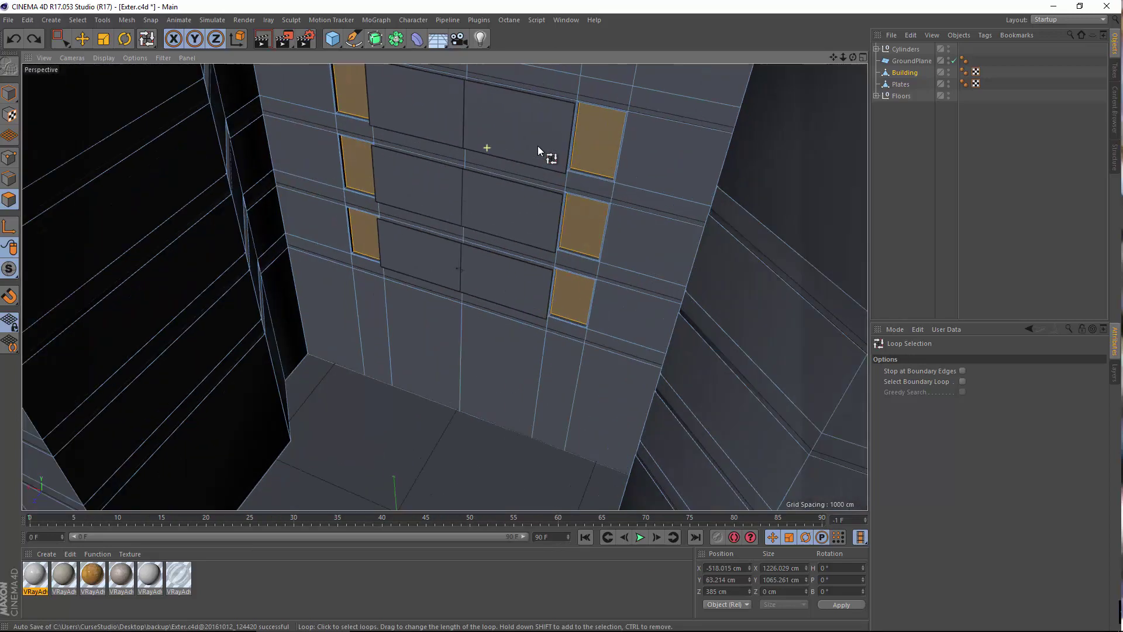
pyautogui.keyDown('alt'); pyautogui.moveTo(591, 208); pyautogui.dragTo(595, 321, button='right'); pyautogui.keyUp('alt')
pyautogui.moveTo(547, 405)
pyautogui.keyDown('alt'); pyautogui.mouseDown()
pyautogui.moveTo(513, 240)
pyautogui.moveTo(541, 273)
pyautogui.moveTo(357, 321)
pyautogui.moveTo(451, 392)
pyautogui.moveTo(594, 409)
pyautogui.moveTo(602, 369)
pyautogui.moveTo(514, 306)
pyautogui.moveTo(435, 202)
pyautogui.moveTo(376, 200)
pyautogui.mouseUp(); pyautogui.keyUp('alt')
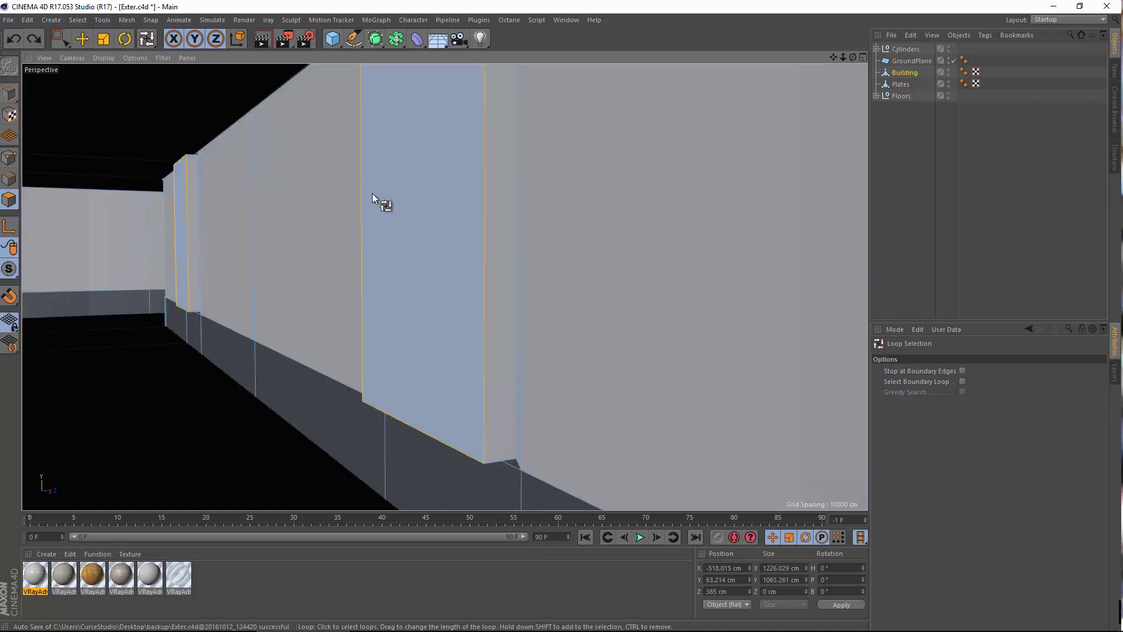
pyautogui.rightClick(377, 201)
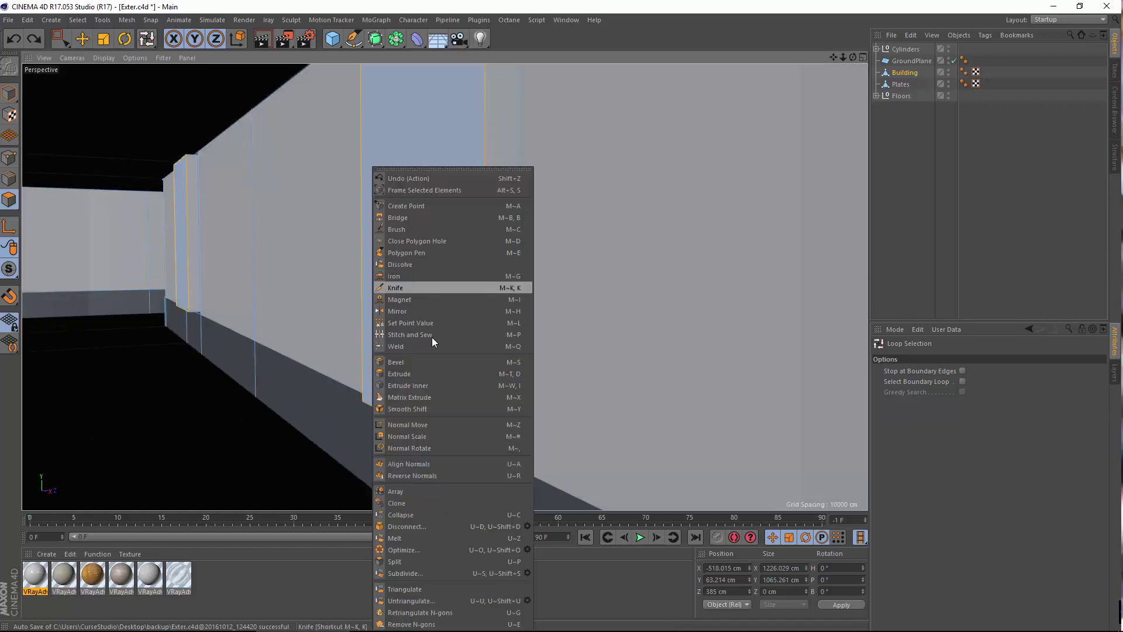
pyautogui.click(422, 373)
pyautogui.click(1028, 428)
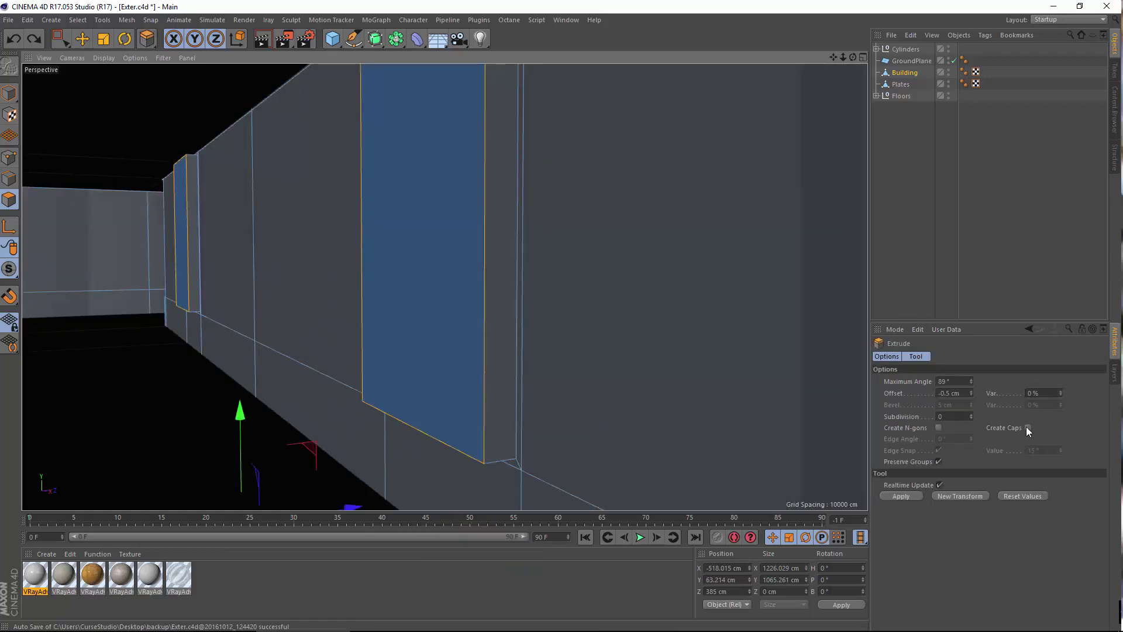
pyautogui.scroll(3, 454, 275)
pyautogui.moveTo(457, 322); pyautogui.dragTo(198, 342)
pyautogui.keyDown('alt'); pyautogui.moveTo(353, 401); pyautogui.dragTo(294, 384); pyautogui.keyUp('alt')
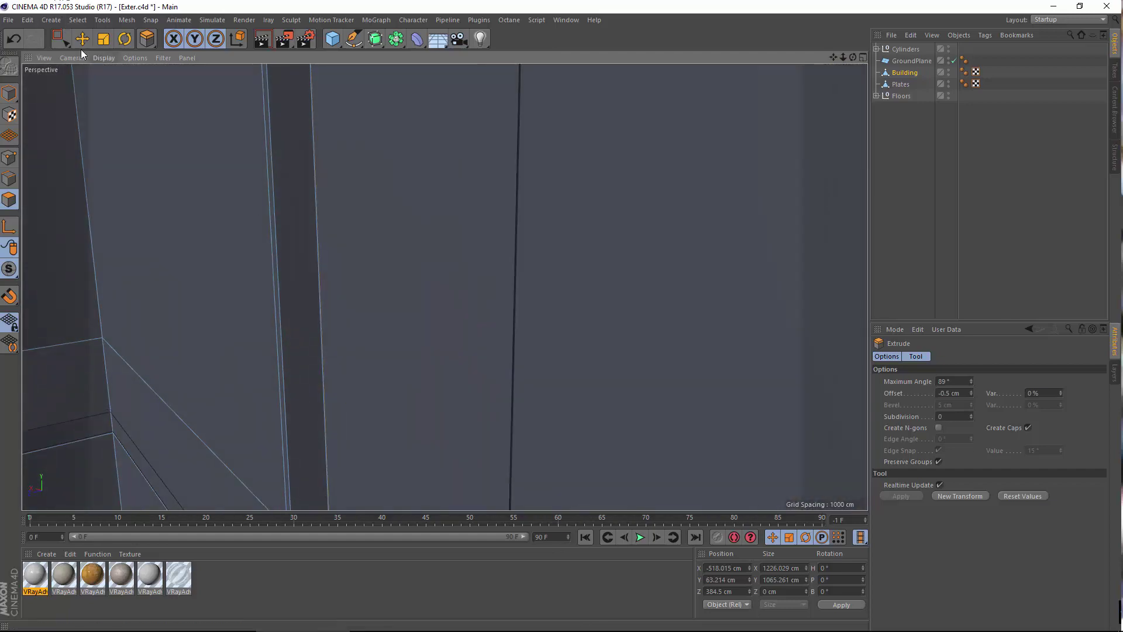
# Select the six outward-facing pane polygons in the back wall's recesses and reverse their normals.
pyautogui.click(82, 38)
pyautogui.click(358, 261)
pyautogui.keyDown('alt'); pyautogui.moveTo(358, 261); pyautogui.dragTo(456, 234); pyautogui.keyUp('alt')
pyautogui.keyDown('alt'); pyautogui.moveTo(374, 424); pyautogui.dragTo(287, 363, button='middle'); pyautogui.keyUp('alt')
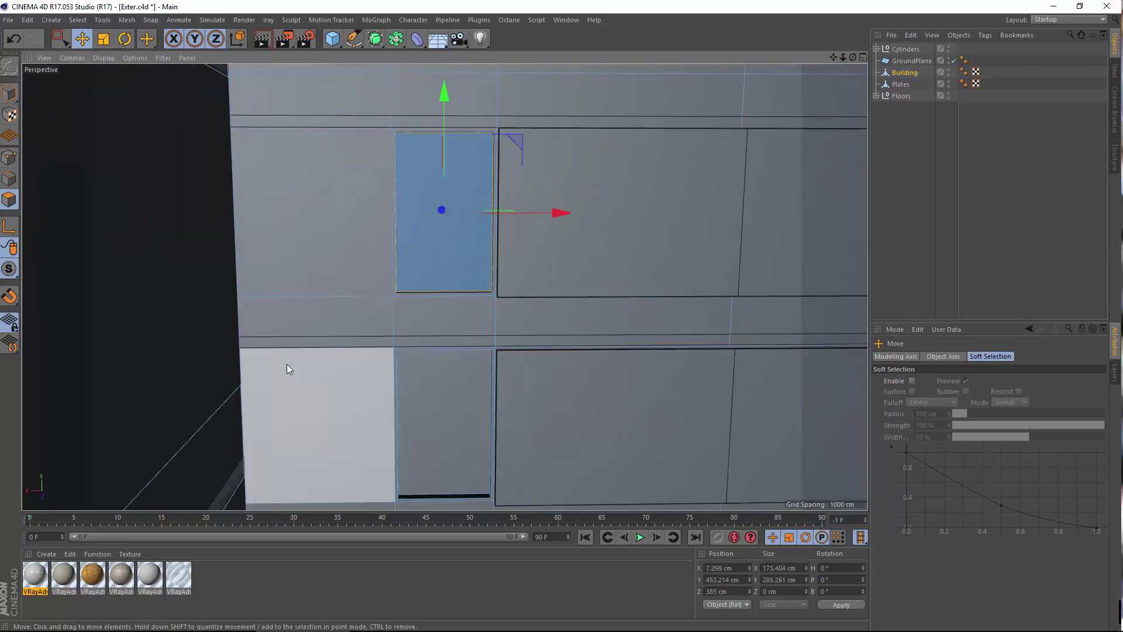
pyautogui.scroll(-4, 351, 256)
pyautogui.keyDown('alt'); pyautogui.moveTo(679, 244); pyautogui.dragTo(397, 186, button='middle'); pyautogui.keyUp('alt')
pyautogui.scroll(2, 433, 149)
pyautogui.click(436, 177)
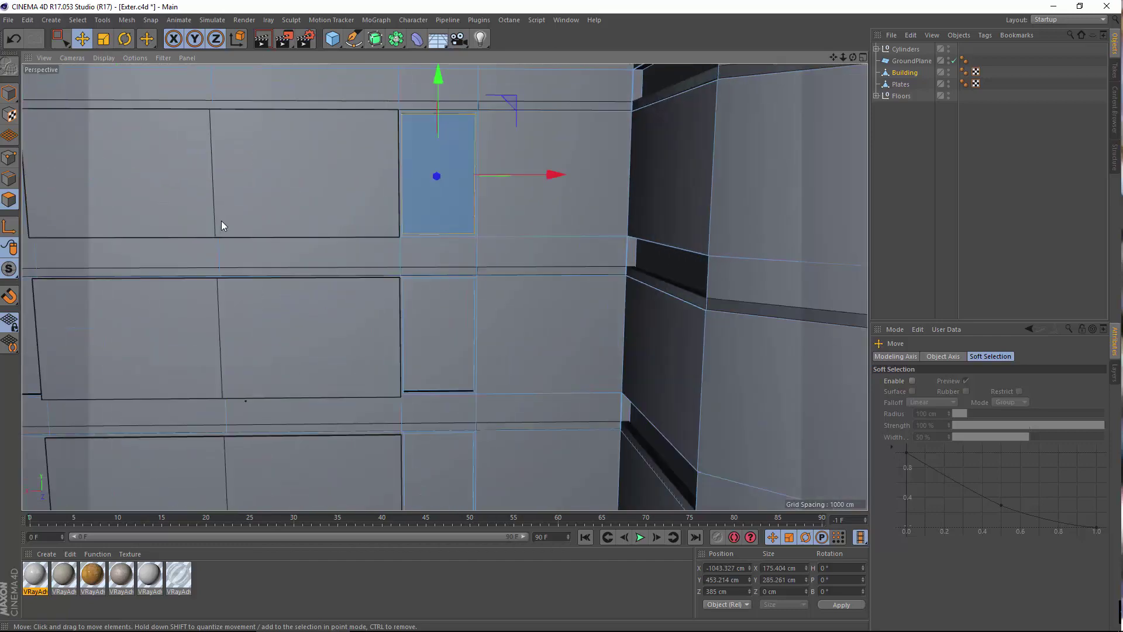
pyautogui.keyDown('alt'); pyautogui.moveTo(23, 185); pyautogui.dragTo(217, 180, button='middle'); pyautogui.keyUp('alt')
pyautogui.keyDown('shift'); pyautogui.click(217, 181); pyautogui.keyUp('shift')
pyautogui.keyDown('shift'); pyautogui.click(225, 340); pyautogui.keyUp('shift')
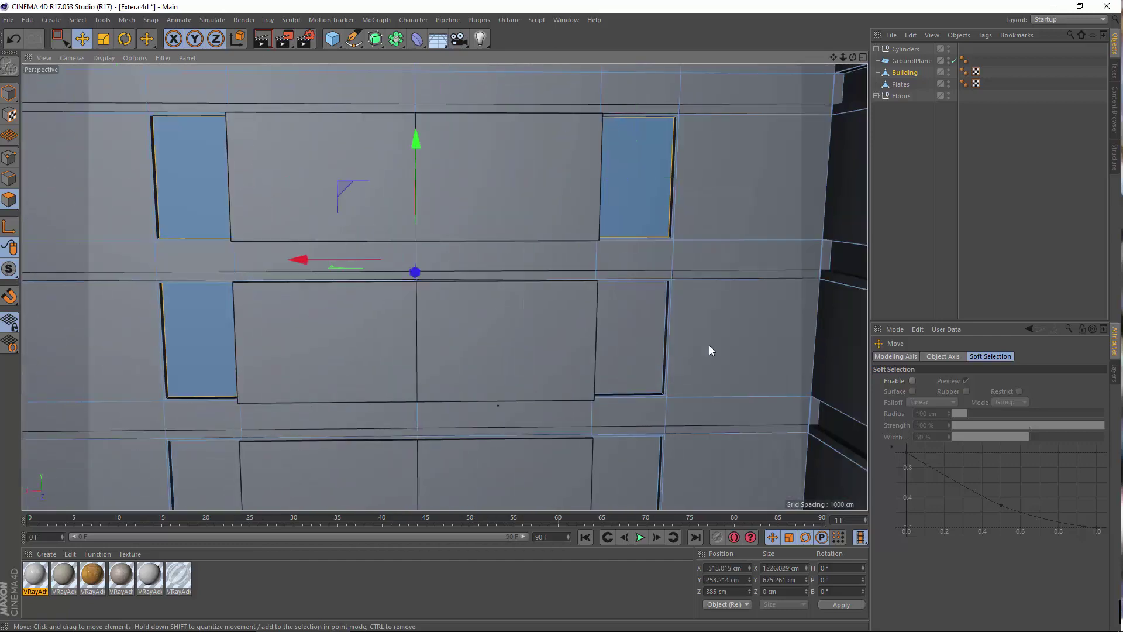
pyautogui.keyDown('shift'); pyautogui.click(637, 338); pyautogui.keyUp('shift')
pyautogui.keyDown('shift'); pyautogui.click(631, 457); pyautogui.keyUp('shift')
pyautogui.keyDown('shift'); pyautogui.click(186, 450); pyautogui.keyUp('shift')
pyautogui.keyDown('alt'); pyautogui.moveTo(321, 343); pyautogui.dragTo(349, 265, button='middle'); pyautogui.keyUp('alt')
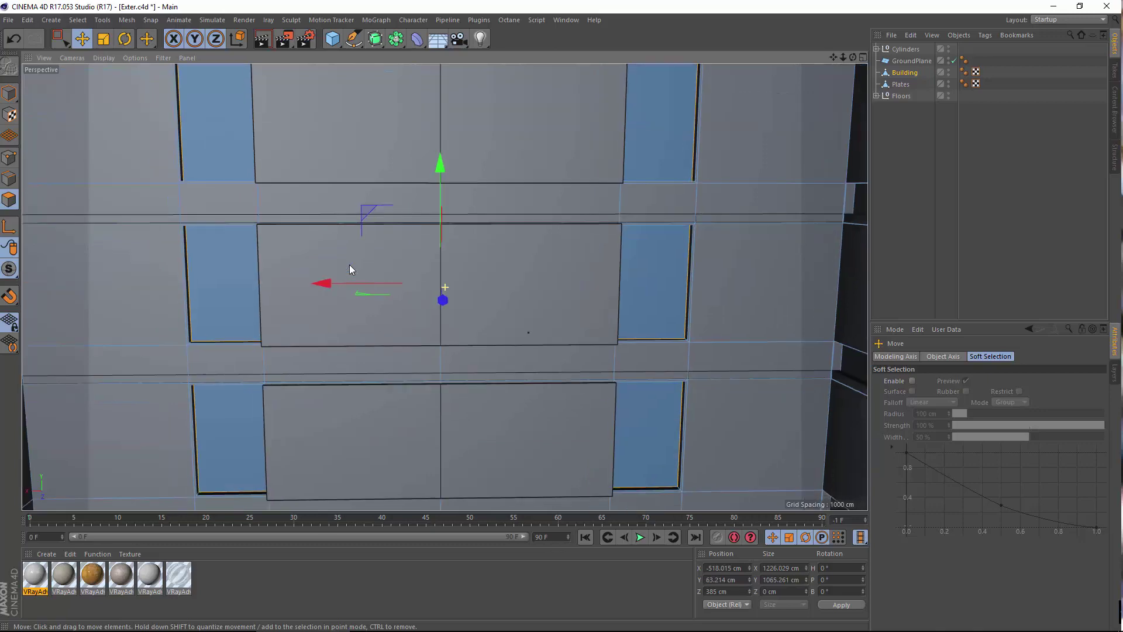
pyautogui.rightClick(350, 264)
pyautogui.click(398, 477)
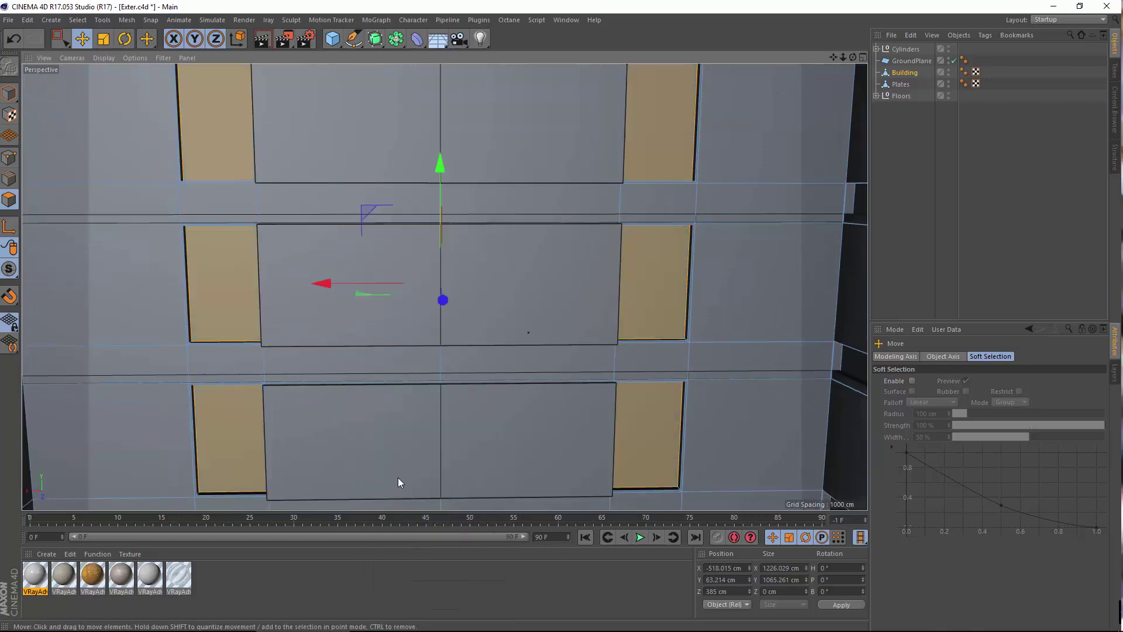
# Select the wrongly oriented frame polygons around the mounted plates on the back wall and reverse their normals.
pyautogui.hotkey('ctrl', 'a')
pyautogui.scroll(5, 514, 186)
pyautogui.keyDown('alt'); pyautogui.moveTo(558, 275); pyautogui.dragTo(583, 371); pyautogui.keyUp('alt')
pyautogui.click(654, 297)
pyautogui.keyDown('shift'); pyautogui.click(635, 158); pyautogui.keyUp('shift')
pyautogui.scroll(5, 339, 249)
pyautogui.keyDown('alt'); pyautogui.moveTo(340, 250); pyautogui.dragTo(445, 287); pyautogui.keyUp('alt')
pyautogui.scroll(-5, 122, 271)
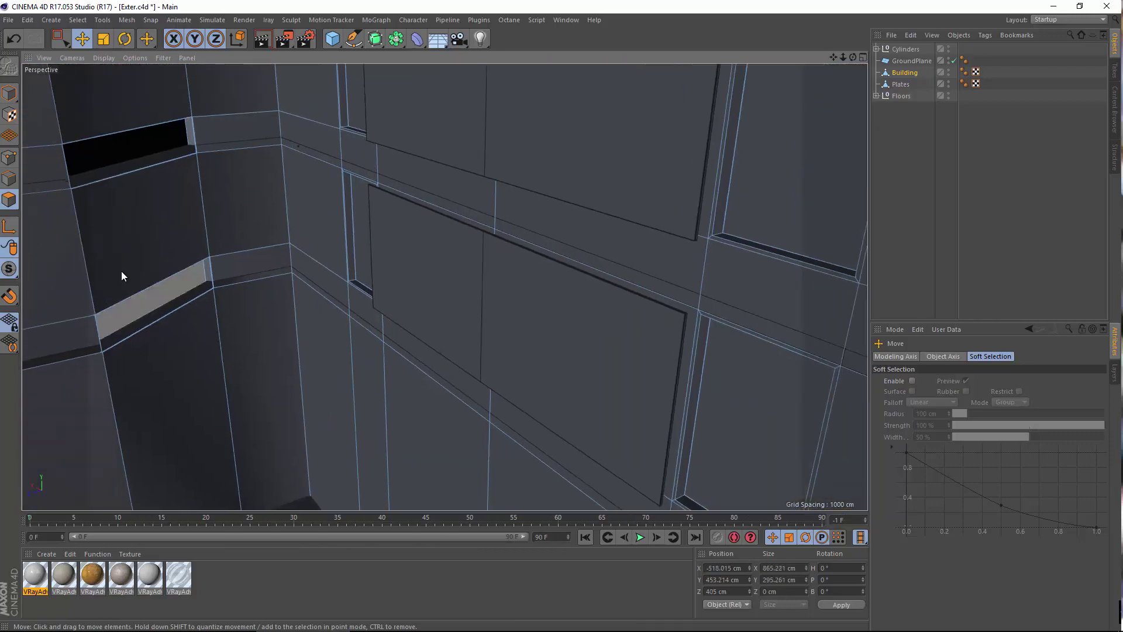
pyautogui.click(600, 287)
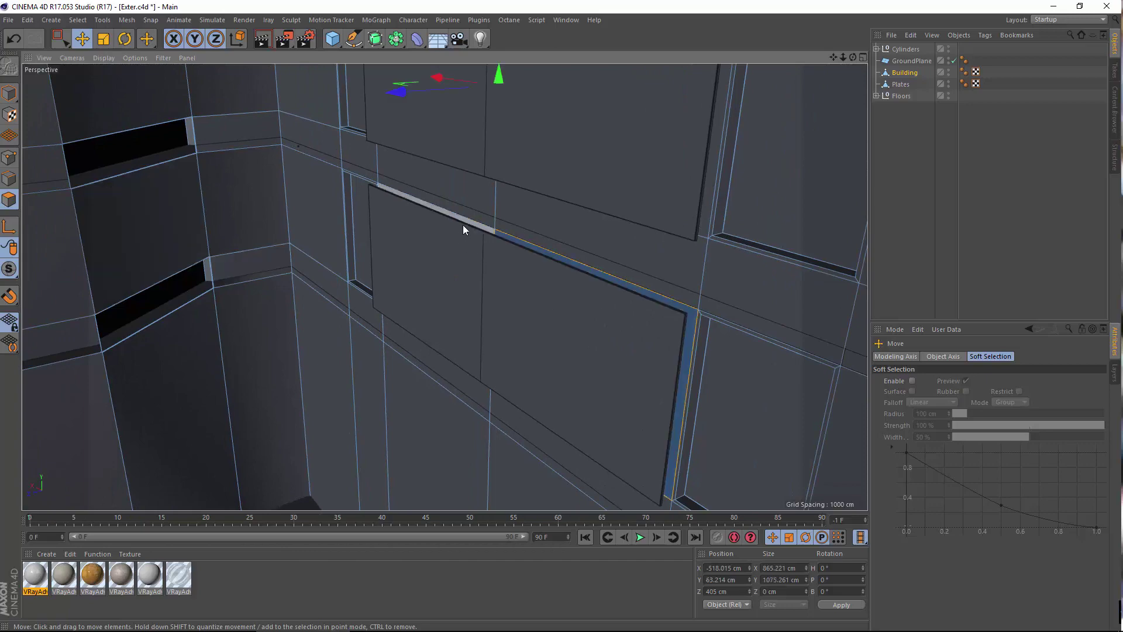
pyautogui.keyDown('alt'); pyautogui.moveTo(582, 327); pyautogui.dragTo(627, 234); pyautogui.keyUp('alt')
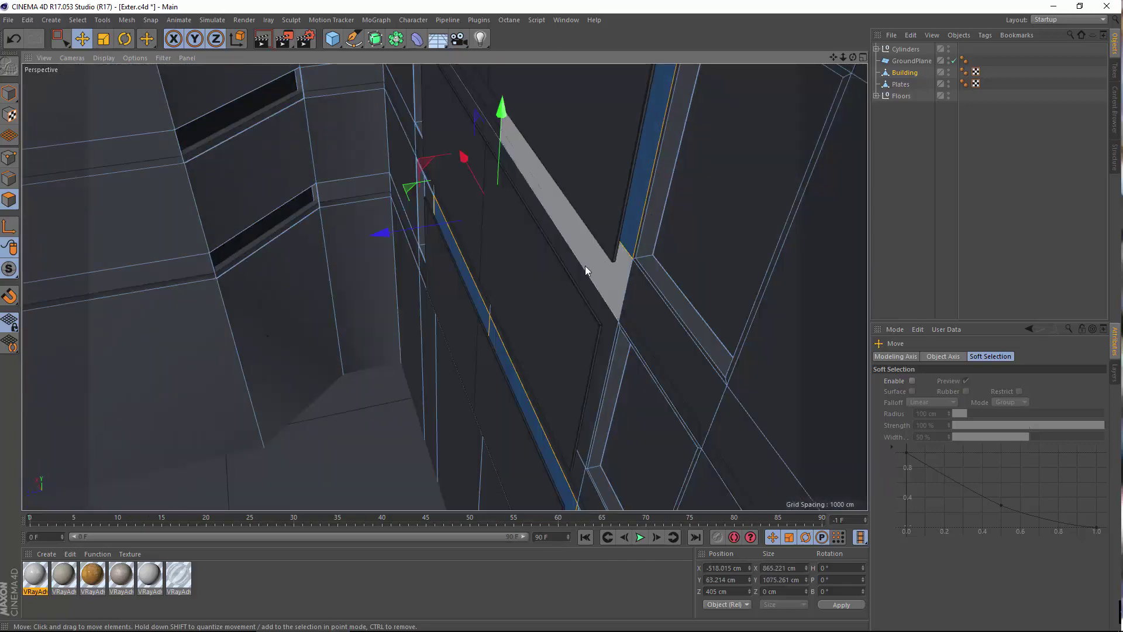
pyautogui.click(477, 136)
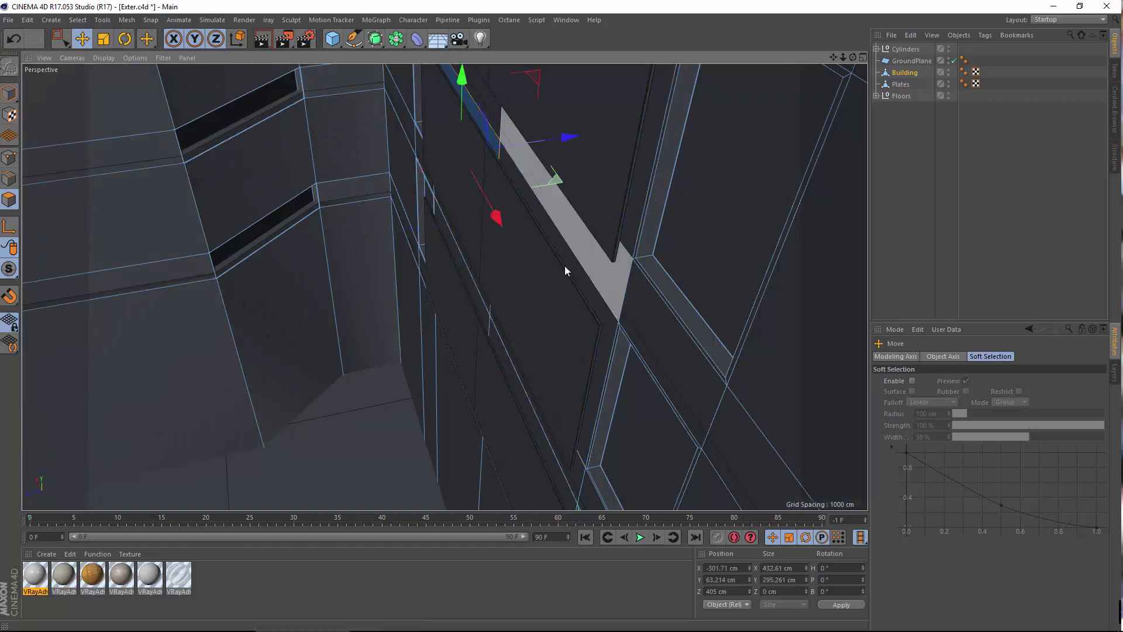
pyautogui.click(16, 38)
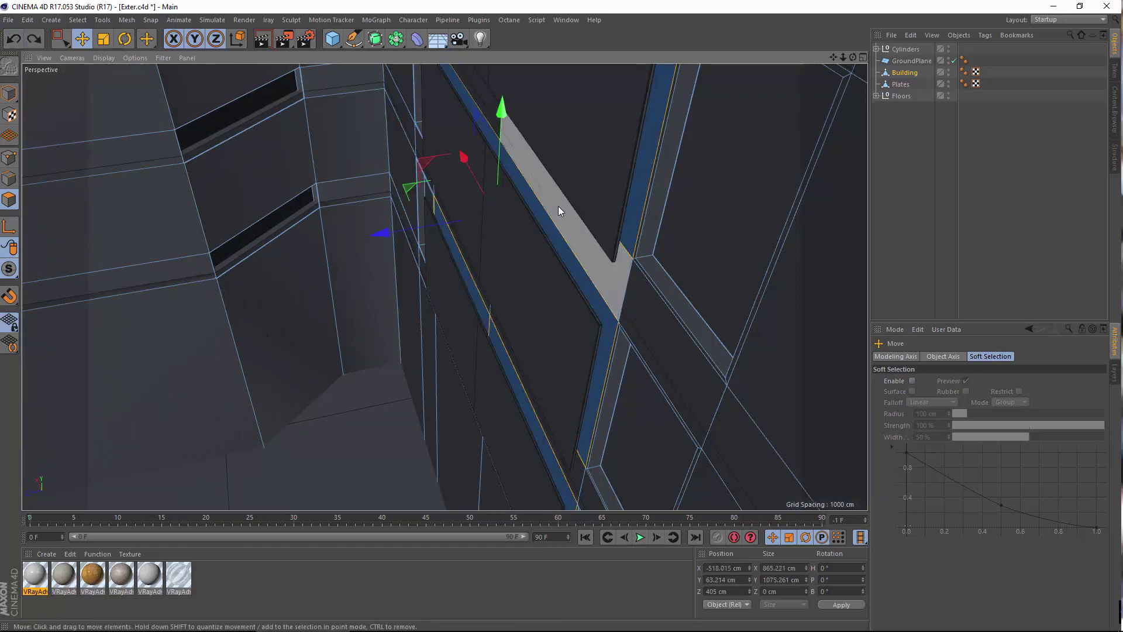
pyautogui.click(552, 234)
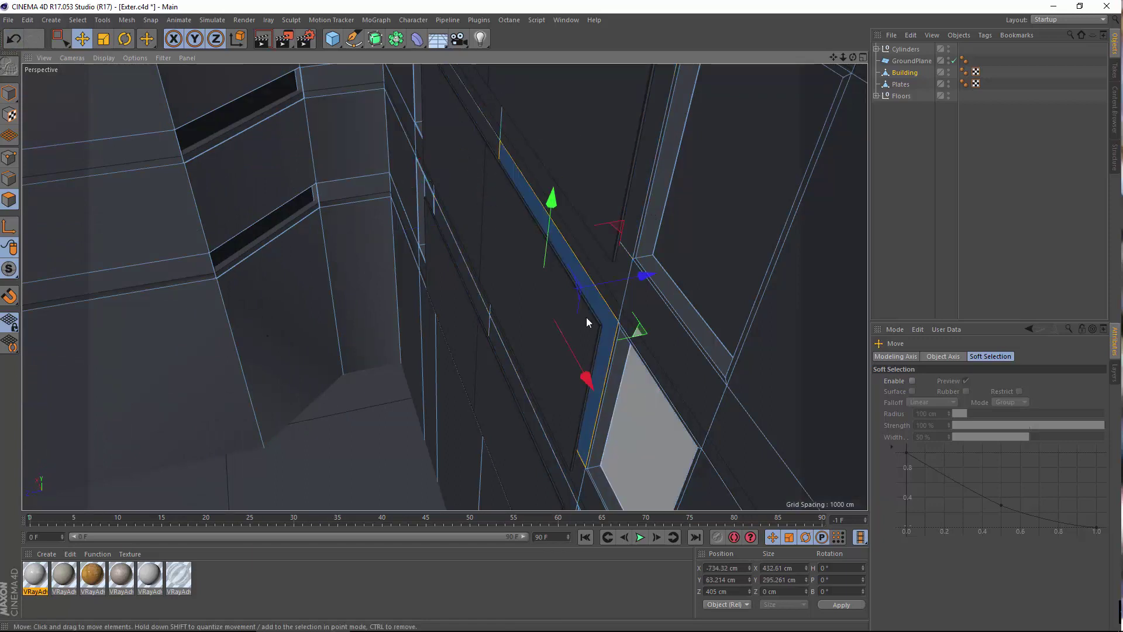
pyautogui.click(15, 39)
pyautogui.rightClick(306, 127)
pyautogui.click(381, 436)
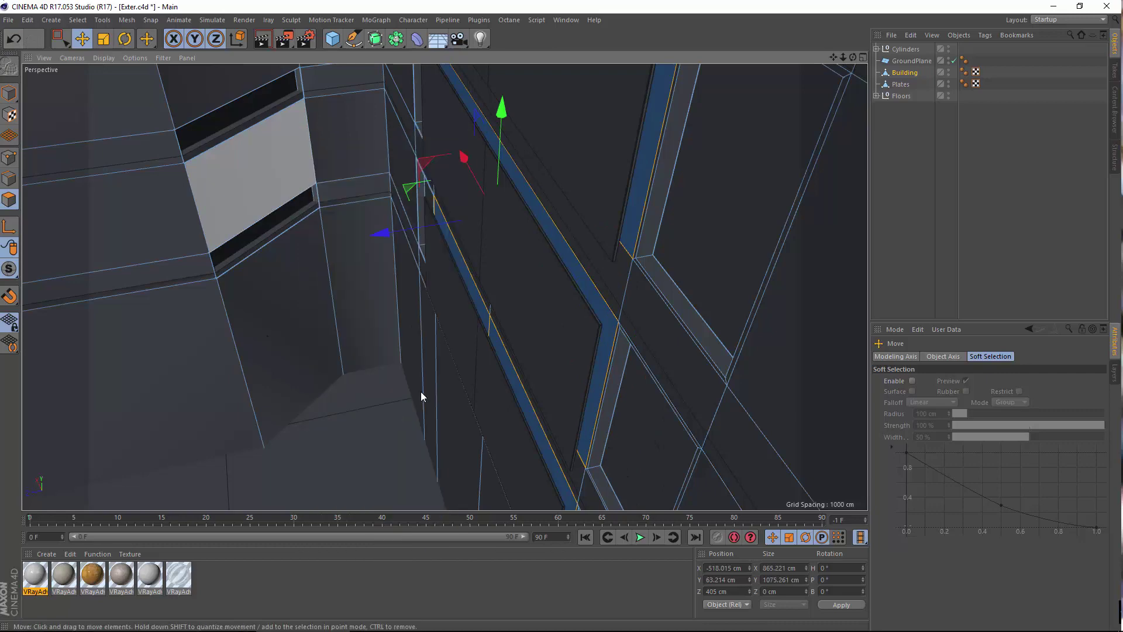
# Select all of the building's polygons and examine their orientation around the plates and recesses.
pyautogui.hotkey('ctrl', 'a')
pyautogui.keyDown('alt'); pyautogui.moveTo(609, 303); pyautogui.dragTo(682, 246); pyautogui.keyUp('alt')
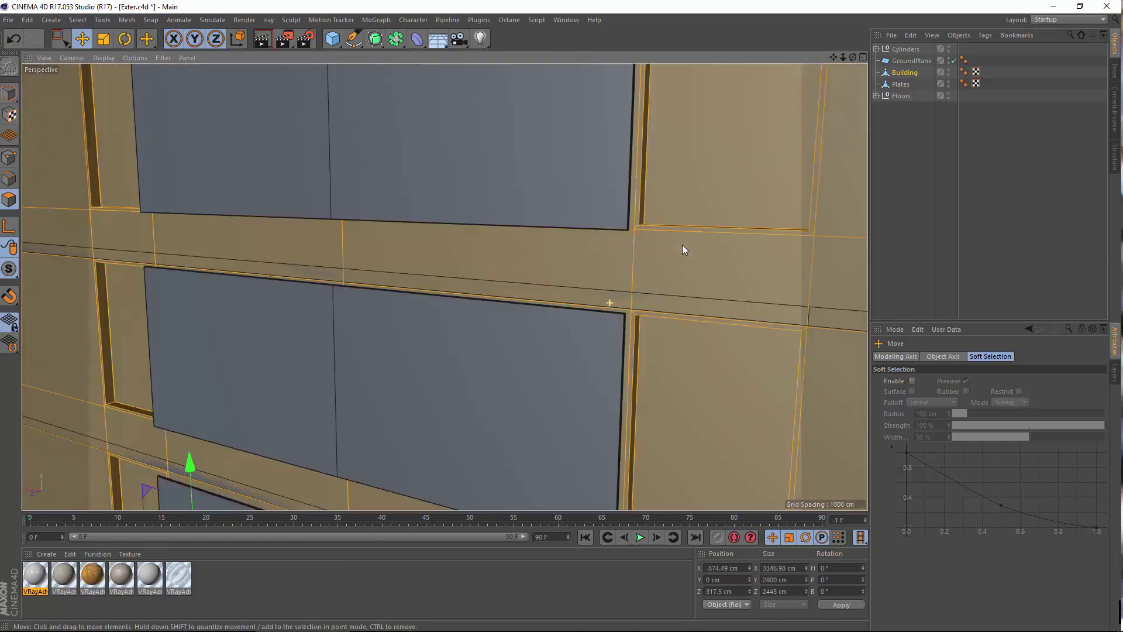
pyautogui.keyDown('alt'); pyautogui.moveTo(446, 286); pyautogui.dragTo(778, 409, button='middle'); pyautogui.keyUp('alt')
pyautogui.keyDown('alt'); pyautogui.moveTo(475, 353); pyautogui.dragTo(436, 348); pyautogui.keyUp('alt')
pyautogui.keyDown('alt'); pyautogui.moveTo(448, 222); pyautogui.dragTo(497, 215, button='right'); pyautogui.keyUp('alt')
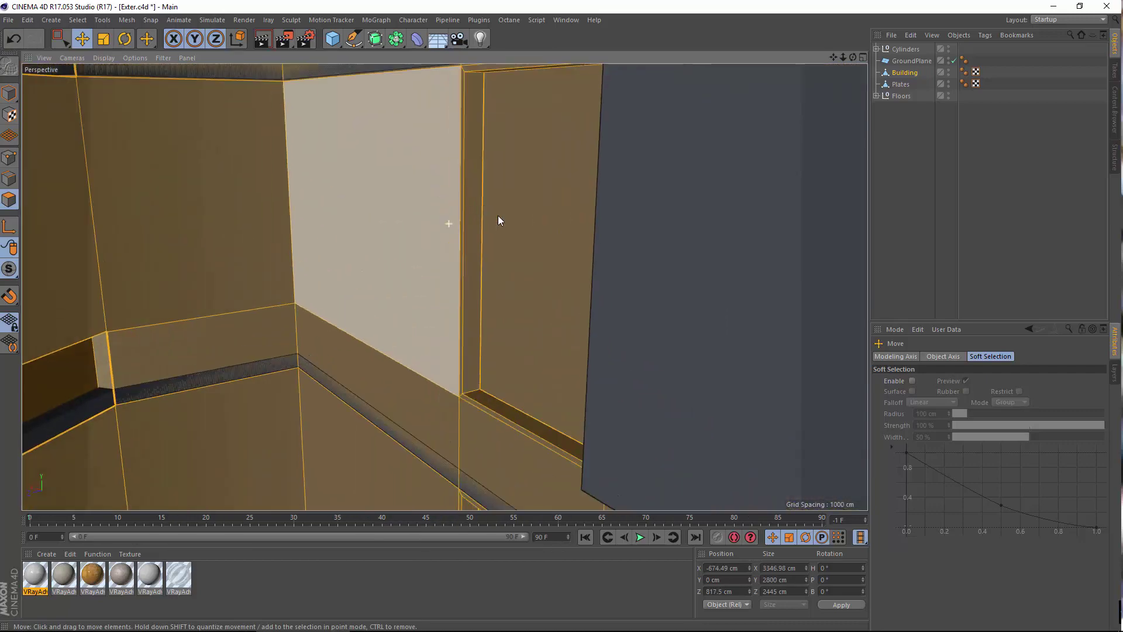
pyautogui.keyDown('alt'); pyautogui.moveTo(512, 281); pyautogui.dragTo(301, 269); pyautogui.keyUp('alt')
# Select the inward-facing pane polygon of one top-row recess from inside the building and view its thin edge up close.
pyautogui.click(472, 323)
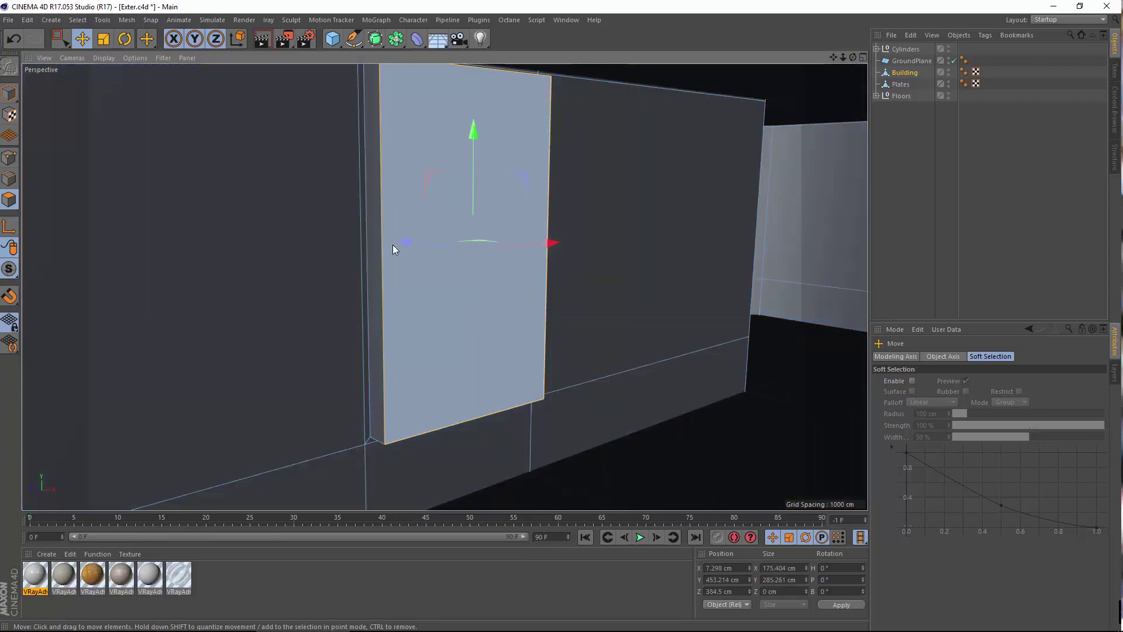
pyautogui.keyDown('alt'); pyautogui.moveTo(418, 210); pyautogui.dragTo(385, 218, button='right'); pyautogui.keyUp('alt')
pyautogui.keyDown('alt'); pyautogui.moveTo(406, 228); pyautogui.dragTo(489, 304); pyautogui.keyUp('alt')
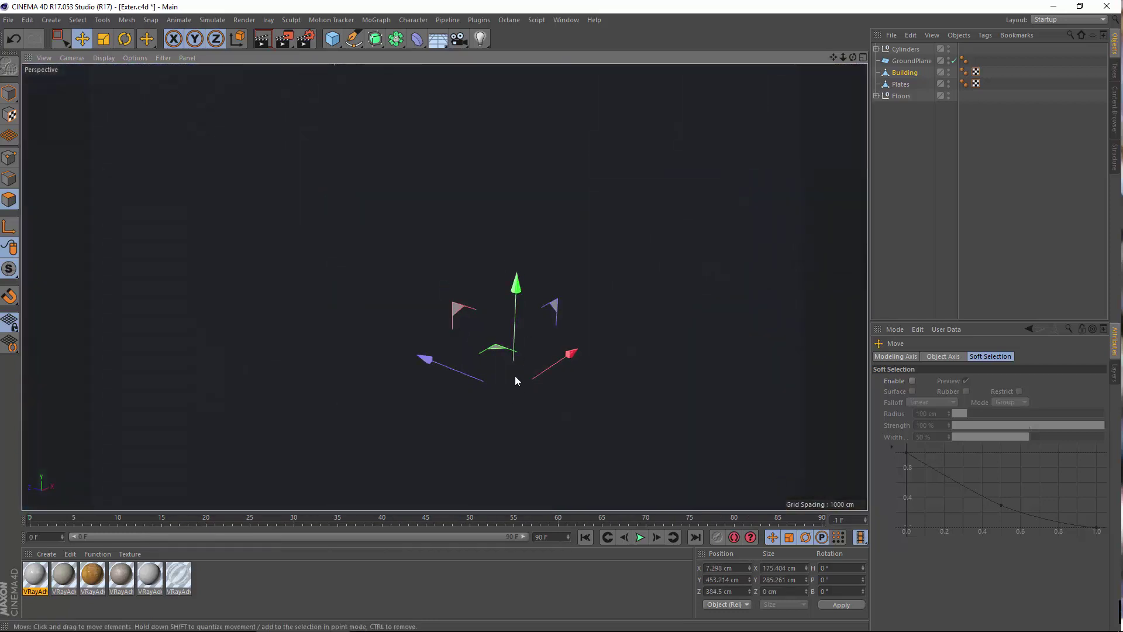
pyautogui.moveTo(515, 378)
pyautogui.keyDown('alt'); pyautogui.mouseDown()
pyautogui.moveTo(508, 357)
pyautogui.moveTo(523, 365)
pyautogui.mouseUp(); pyautogui.keyUp('alt')
pyautogui.keyDown('alt'); pyautogui.moveTo(413, 213); pyautogui.dragTo(475, 244, button='right'); pyautogui.keyUp('alt')
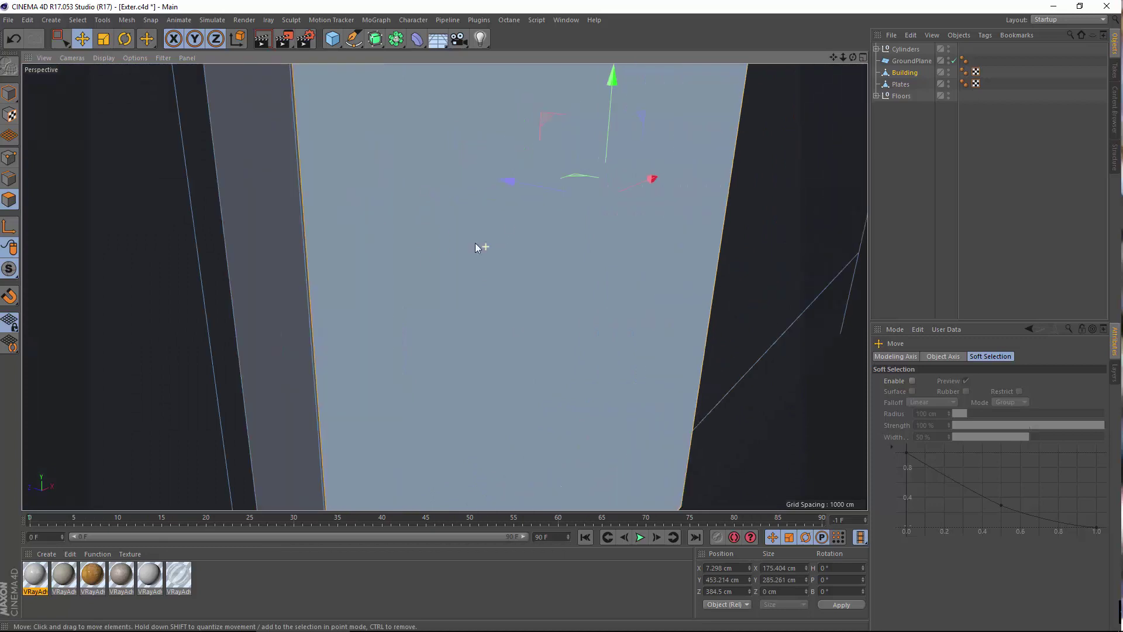
pyautogui.keyDown('alt'); pyautogui.moveTo(389, 344); pyautogui.dragTo(373, 289); pyautogui.keyUp('alt')
pyautogui.keyDown('alt'); pyautogui.moveTo(430, 209); pyautogui.dragTo(438, 433, button='middle'); pyautogui.keyUp('alt')
pyautogui.keyDown('alt'); pyautogui.moveTo(410, 293); pyautogui.dragTo(490, 275, button='middle'); pyautogui.keyUp('alt')
pyautogui.keyDown('alt'); pyautogui.moveTo(474, 167); pyautogui.dragTo(481, 202, button='middle'); pyautogui.keyUp('alt')
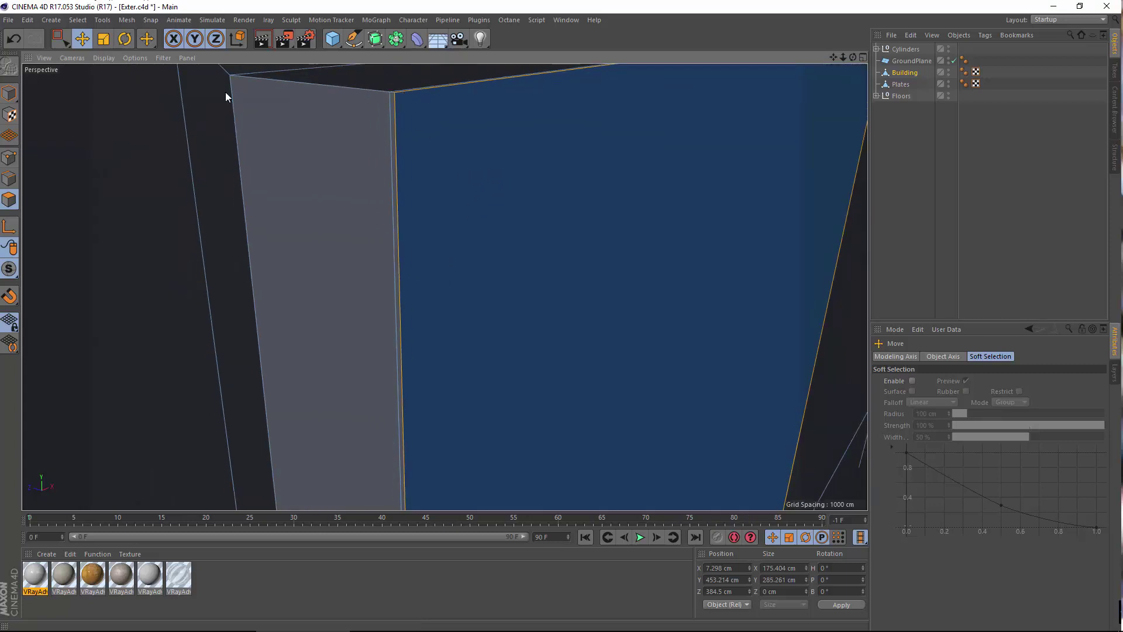
pyautogui.scroll(1, 405, 162)
pyautogui.scroll(-1, 409, 199)
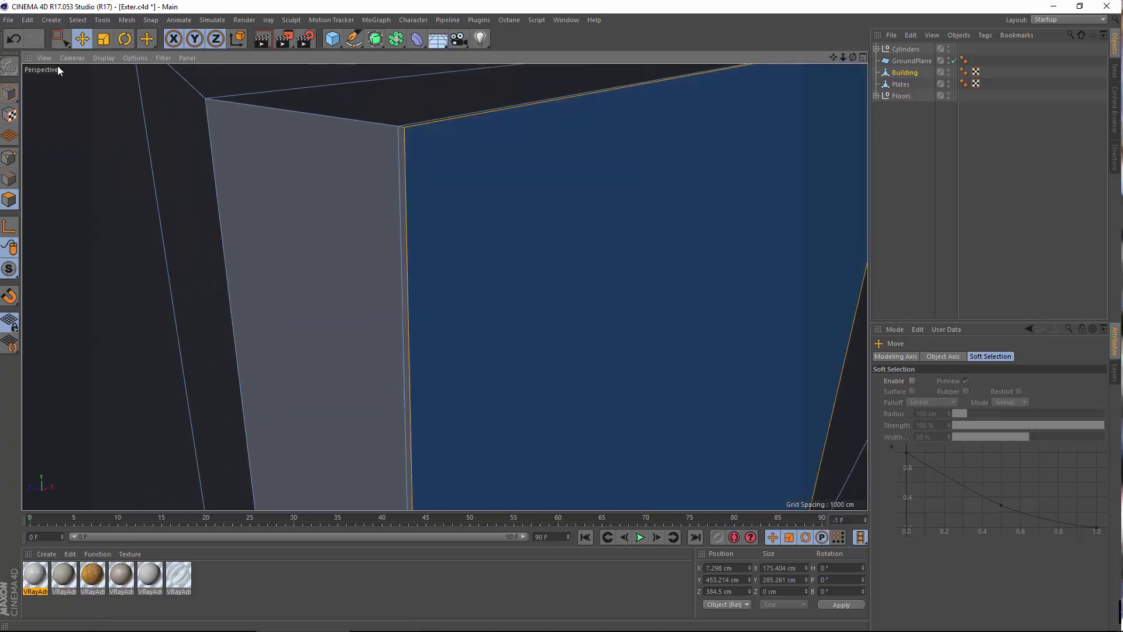
# Try growing the selection from the single inner pane polygon to its thin rim, and undo it.
pyautogui.click(76, 20)
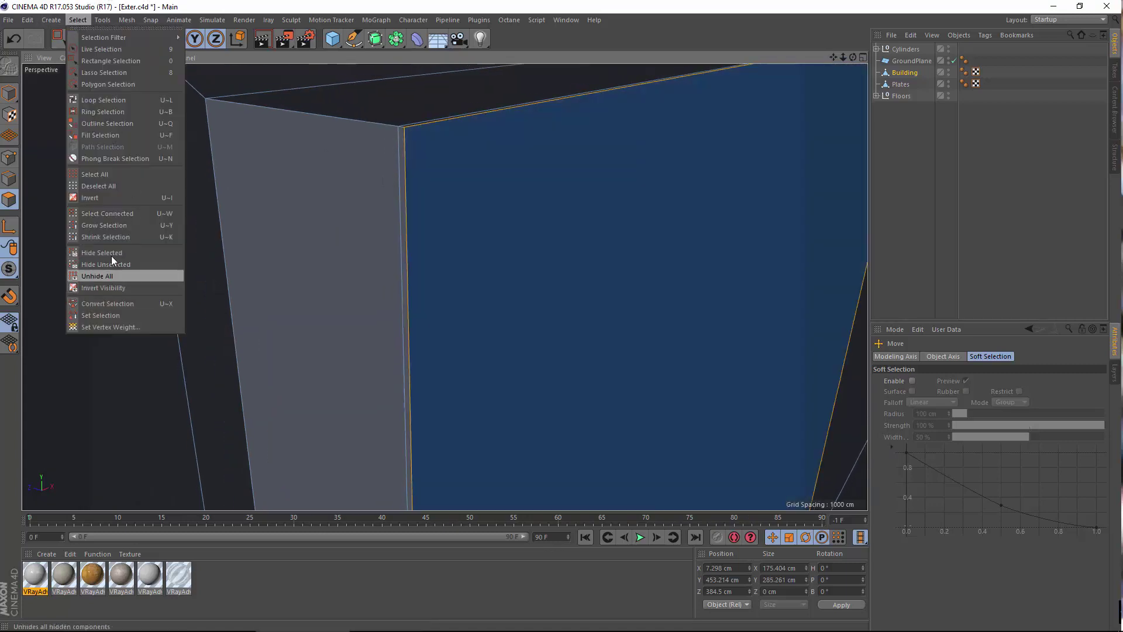
pyautogui.click(130, 228)
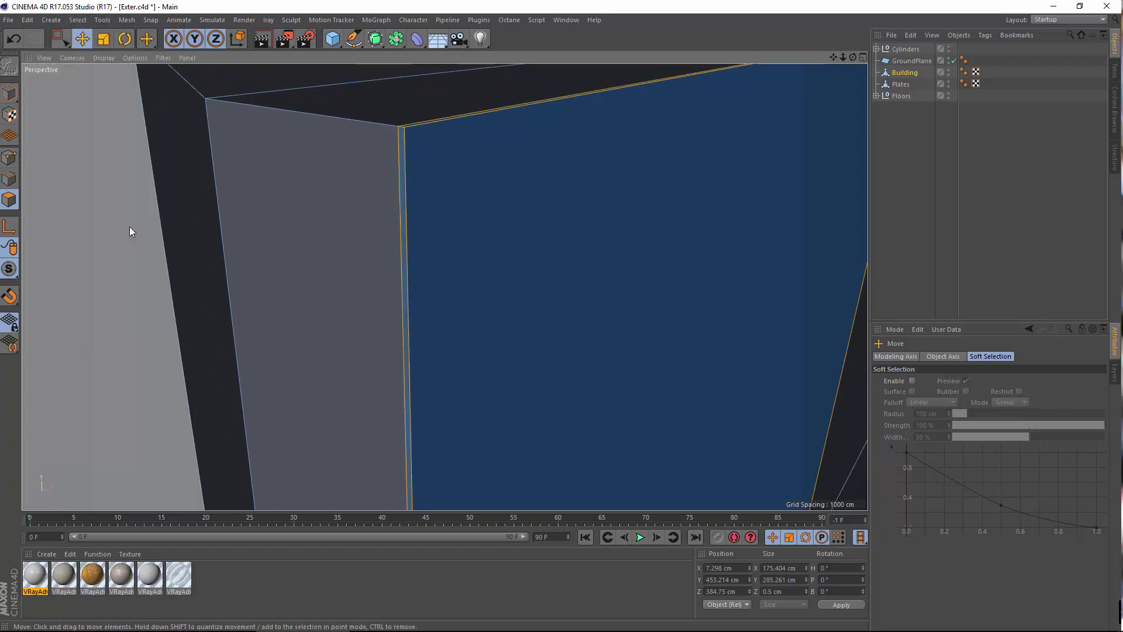
pyautogui.scroll(1, 461, 195)
pyautogui.keyDown('alt'); pyautogui.moveTo(421, 229); pyautogui.dragTo(152, 155); pyautogui.keyUp('alt')
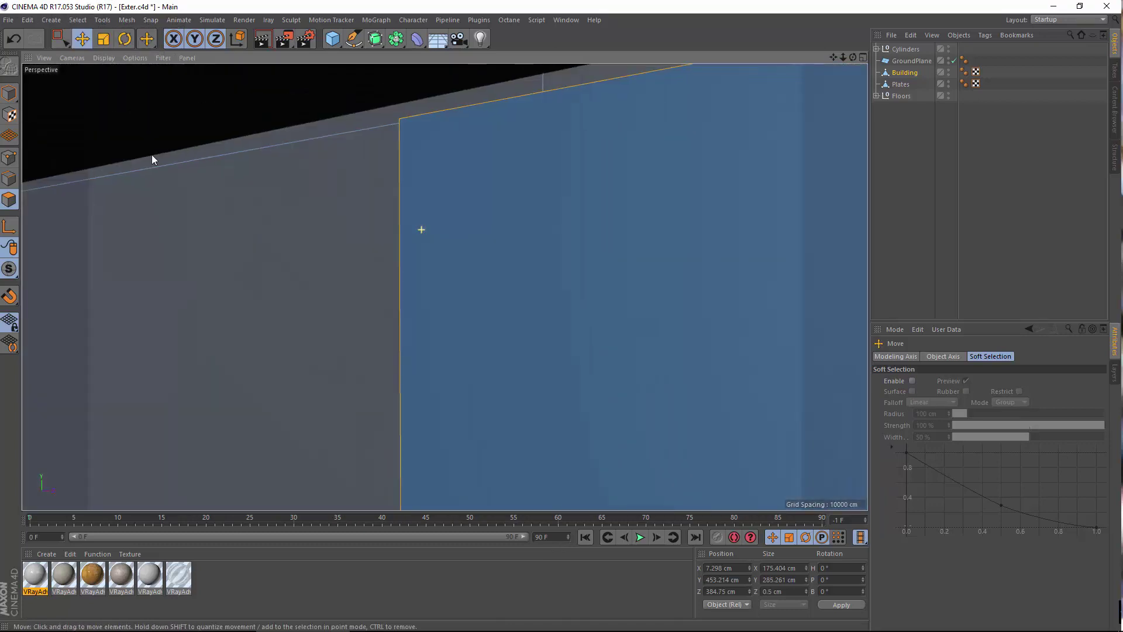
pyautogui.click(13, 39)
# Add the inward-facing pane polygons of the other five recesses to the selection.
pyautogui.keyDown('alt'); pyautogui.moveTo(382, 374); pyautogui.dragTo(848, 225, button='middle'); pyautogui.keyUp('alt')
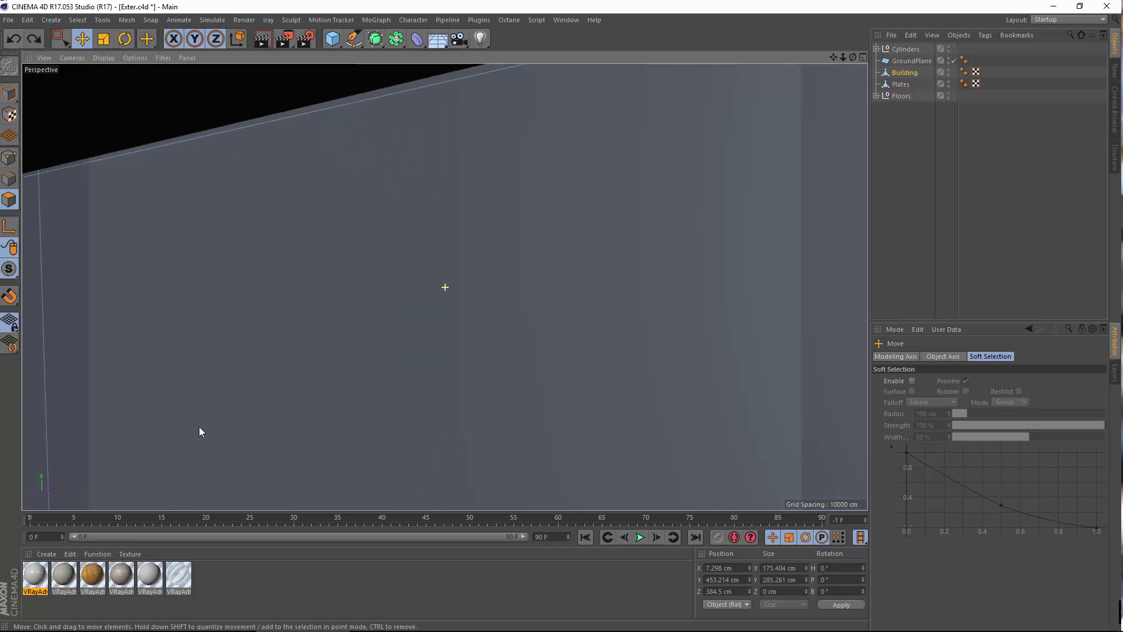
pyautogui.keyDown('alt'); pyautogui.moveTo(359, 352); pyautogui.dragTo(860, 231, button='middle'); pyautogui.keyUp('alt')
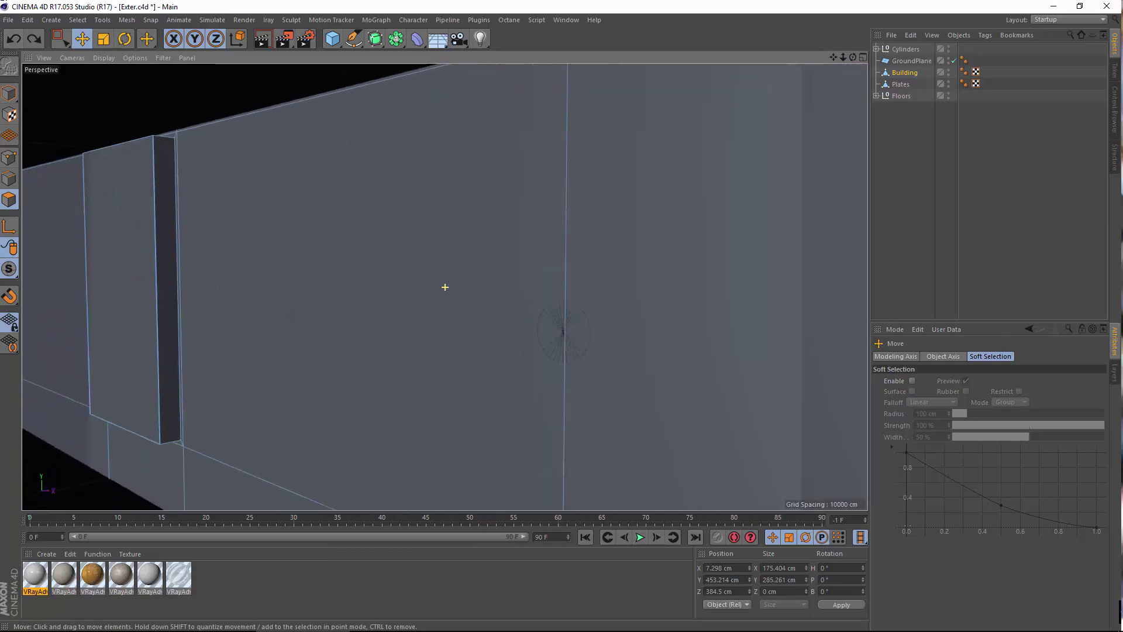
pyautogui.keyDown('shift'); pyautogui.click(133, 347); pyautogui.keyUp('shift')
pyautogui.keyDown('alt'); pyautogui.moveTo(337, 437); pyautogui.dragTo(369, 316, button='middle'); pyautogui.keyUp('alt')
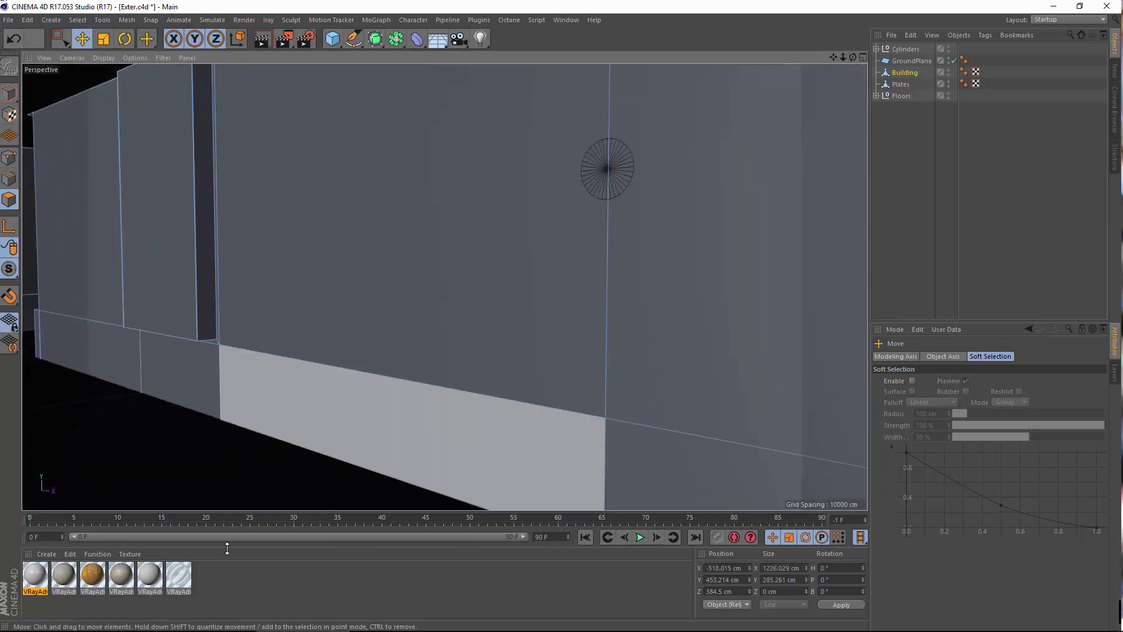
pyautogui.keyDown('shift'); pyautogui.click(148, 218); pyautogui.keyUp('shift')
pyautogui.keyDown('alt'); pyautogui.moveTo(767, 384); pyautogui.dragTo(113, 245, button='middle'); pyautogui.keyUp('alt')
pyautogui.keyDown('alt'); pyautogui.moveTo(417, 272); pyautogui.dragTo(686, 298, button='middle'); pyautogui.keyUp('alt')
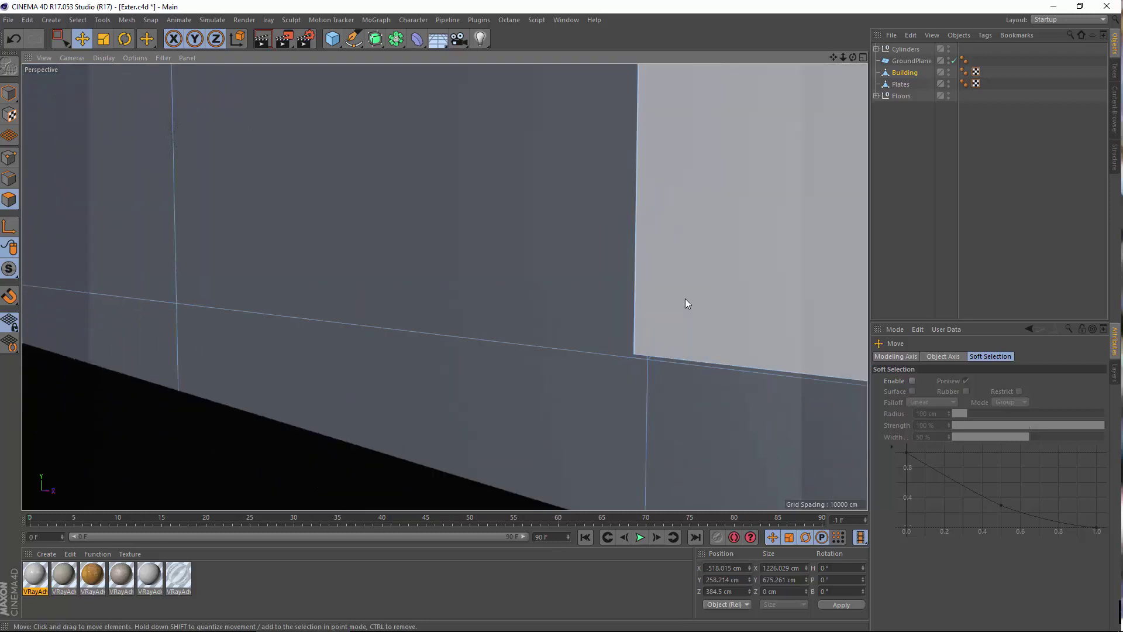
pyautogui.keyDown('alt'); pyautogui.moveTo(388, 412); pyautogui.dragTo(416, 252, button='right'); pyautogui.keyUp('alt')
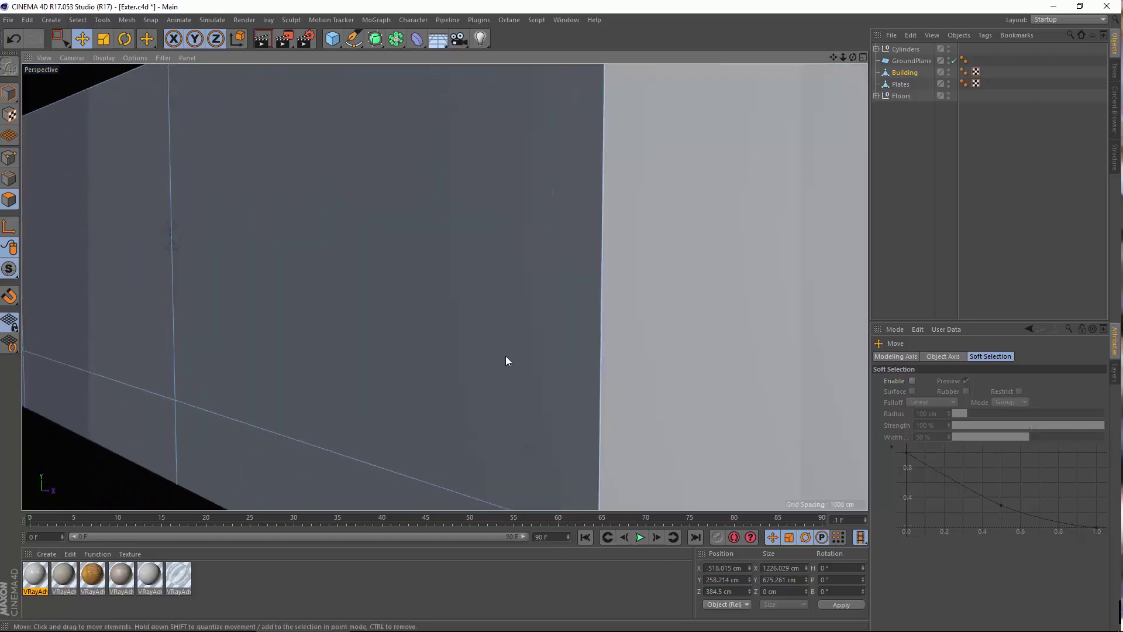
pyautogui.keyDown('alt'); pyautogui.moveTo(430, 386); pyautogui.dragTo(94, 190, button='middle'); pyautogui.keyUp('alt')
pyautogui.keyDown('shift'); pyautogui.click(466, 299); pyautogui.keyUp('shift')
pyautogui.keyDown('alt'); pyautogui.moveTo(186, 264); pyautogui.dragTo(836, 498, button='middle'); pyautogui.keyUp('alt')
pyautogui.keyDown('shift'); pyautogui.click(80, 252); pyautogui.keyUp('shift')
pyautogui.keyDown('alt'); pyautogui.moveTo(79, 252); pyautogui.dragTo(135, 100); pyautogui.keyUp('alt')
# Grow the selection from the six inner pane polygons to include their thin rims.
pyautogui.click(77, 19)
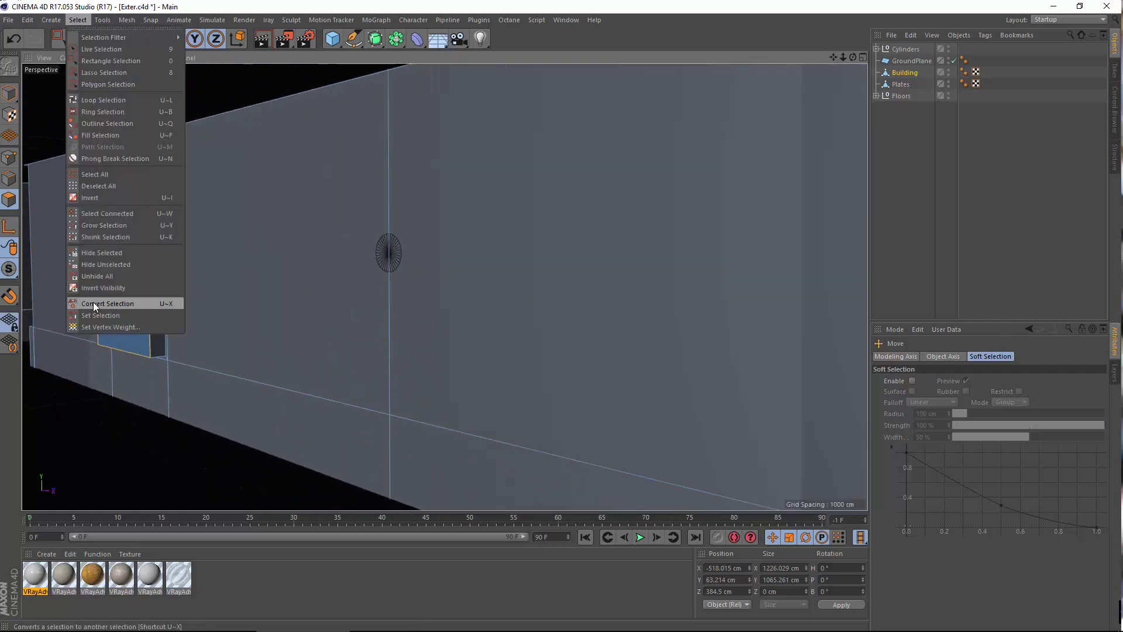
pyautogui.click(110, 226)
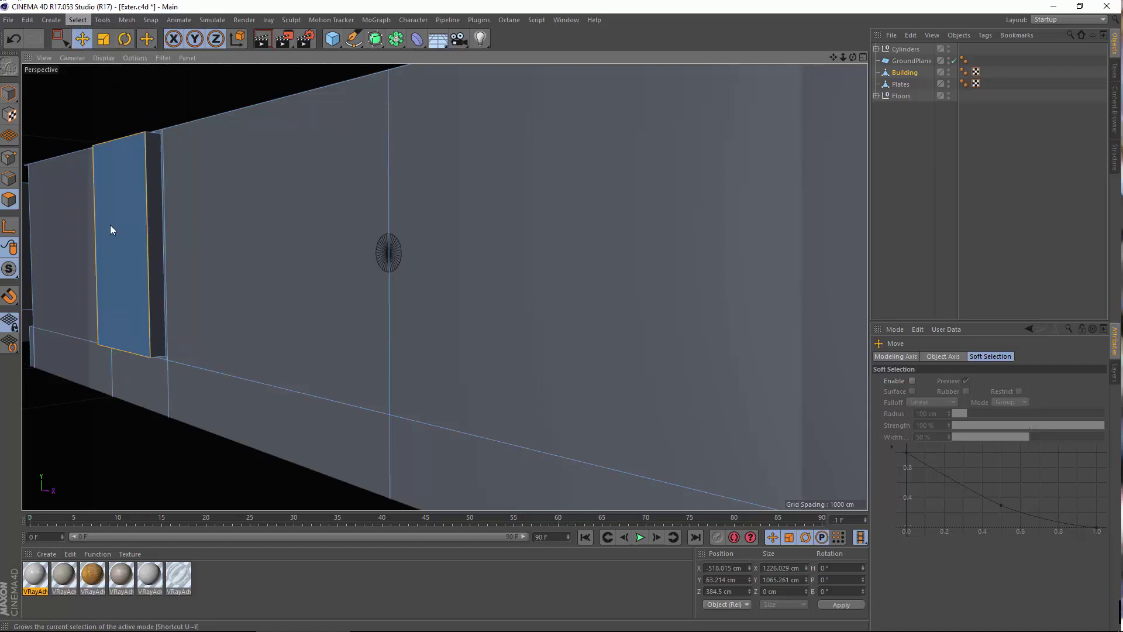
pyautogui.scroll(7, 125, 176)
pyautogui.scroll(-8, 258, 235)
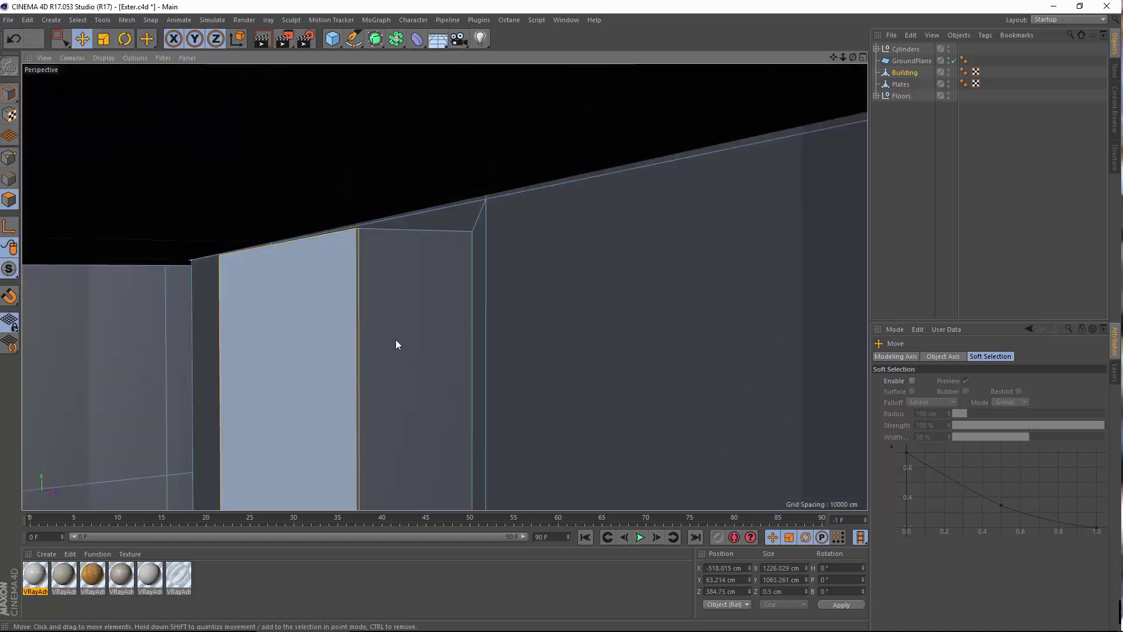
pyautogui.keyDown('alt'); pyautogui.moveTo(382, 339); pyautogui.dragTo(161, 333); pyautogui.keyUp('alt')
# Add the pane polygons on the plate side of the back wall's six recesses to the selection.
pyautogui.scroll(-3, 246, 218)
pyautogui.scroll(-3, 412, 365)
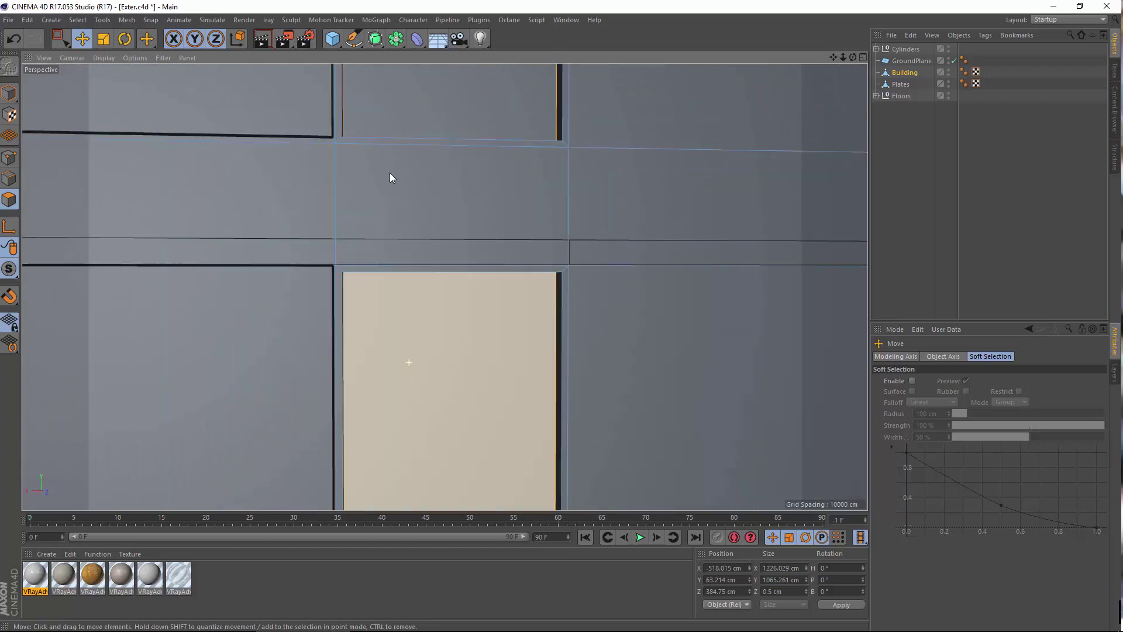
pyautogui.keyDown('alt'); pyautogui.moveTo(394, 103); pyautogui.dragTo(413, 454, button='middle'); pyautogui.keyUp('alt')
pyautogui.scroll(-2, 394, 103)
pyautogui.scroll(-3, 473, 323)
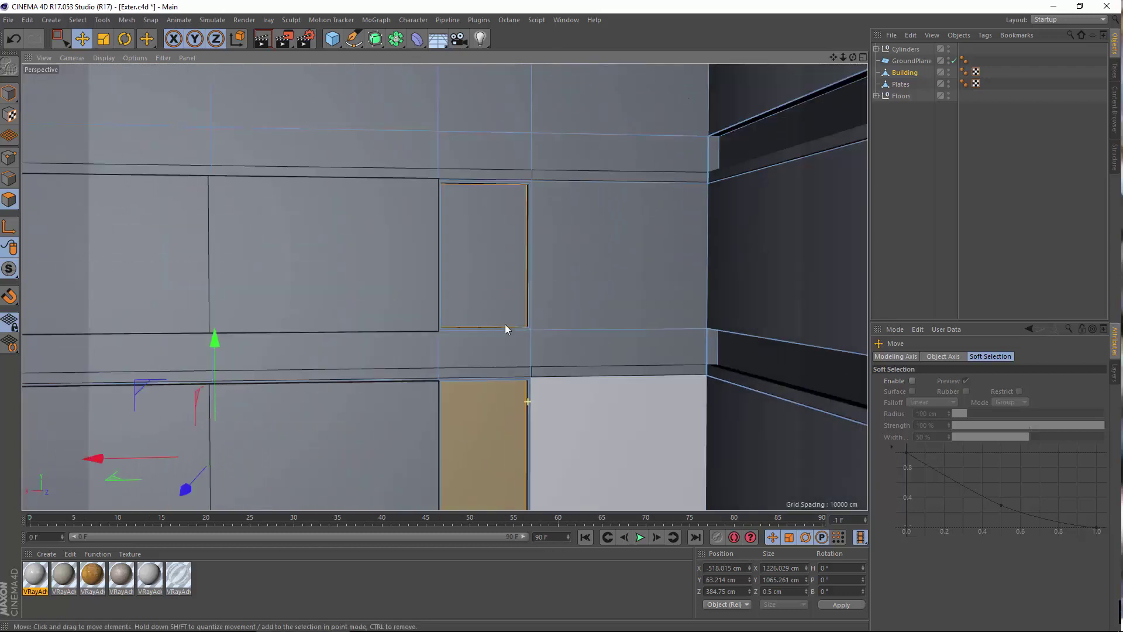
pyautogui.keyDown('alt'); pyautogui.moveTo(313, 260); pyautogui.dragTo(773, 199, button='middle'); pyautogui.keyUp('alt')
pyautogui.keyDown('shift'); pyautogui.click(441, 193); pyautogui.keyUp('shift')
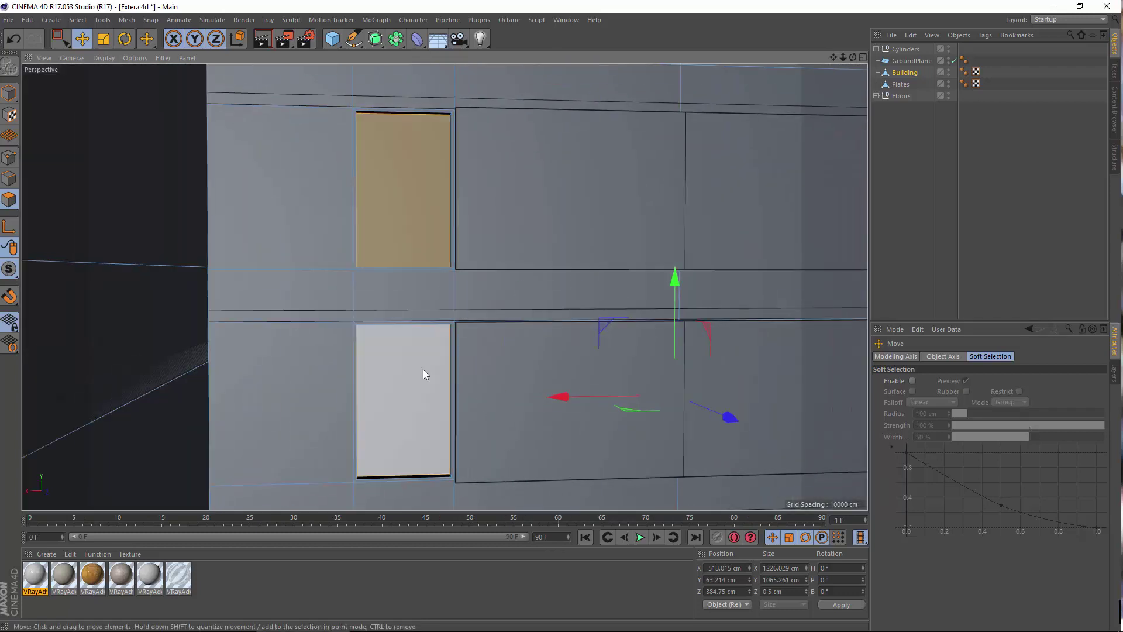
pyautogui.keyDown('shift'); pyautogui.click(423, 370); pyautogui.keyUp('shift')
pyautogui.keyDown('alt'); pyautogui.moveTo(421, 369); pyautogui.dragTo(354, 114, button='middle'); pyautogui.keyUp('alt')
pyautogui.keyDown('shift'); pyautogui.click(317, 320); pyautogui.keyUp('shift')
pyautogui.keyDown('alt'); pyautogui.moveTo(296, 350); pyautogui.dragTo(389, 376); pyautogui.keyUp('alt')
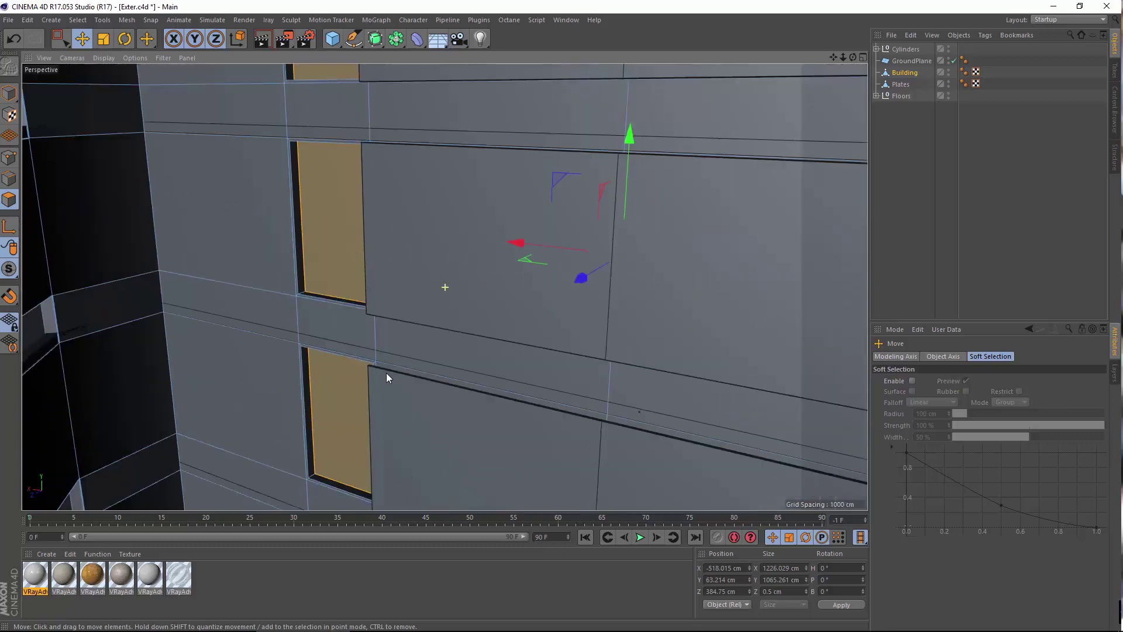
pyautogui.keyDown('alt'); pyautogui.moveTo(388, 376); pyautogui.dragTo(399, 498, button='middle'); pyautogui.keyUp('alt')
# Store the selected pane polygons as a polygon selection tag on the Building object, and deselect the object.
pyautogui.click(78, 20)
pyautogui.moveTo(78, 20)
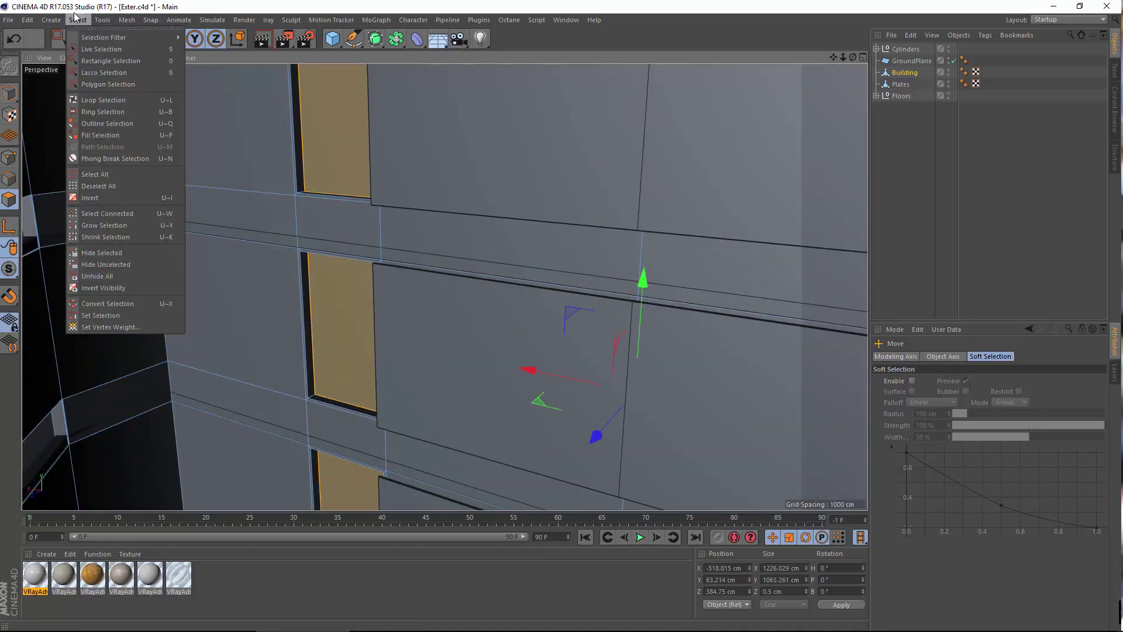
pyautogui.click(123, 316)
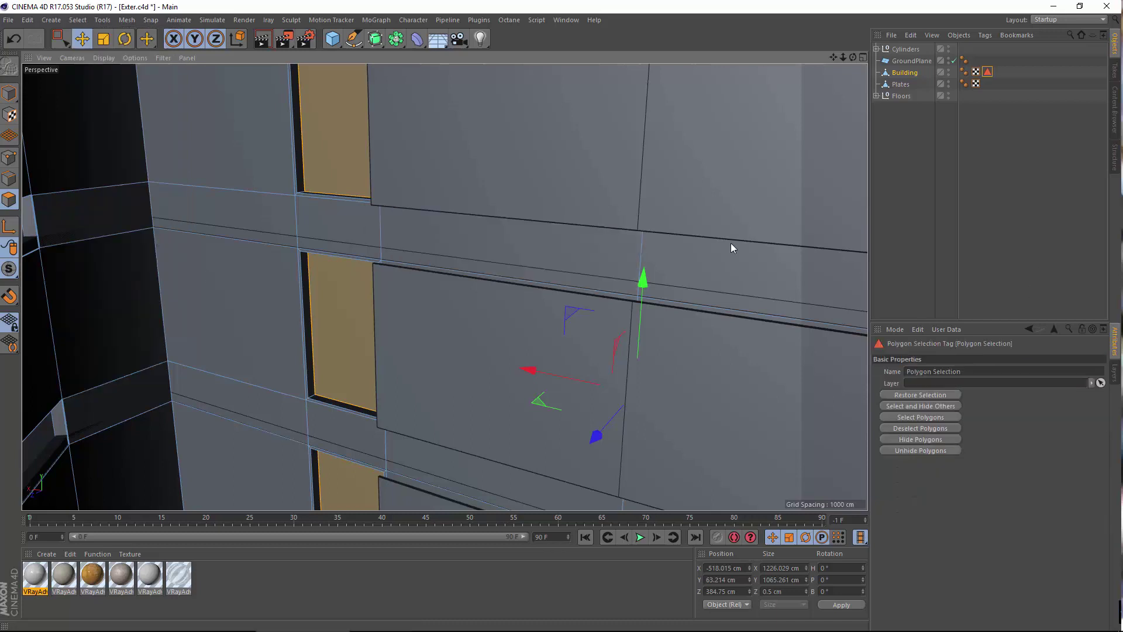
pyautogui.click(904, 162)
pyautogui.click(925, 72)
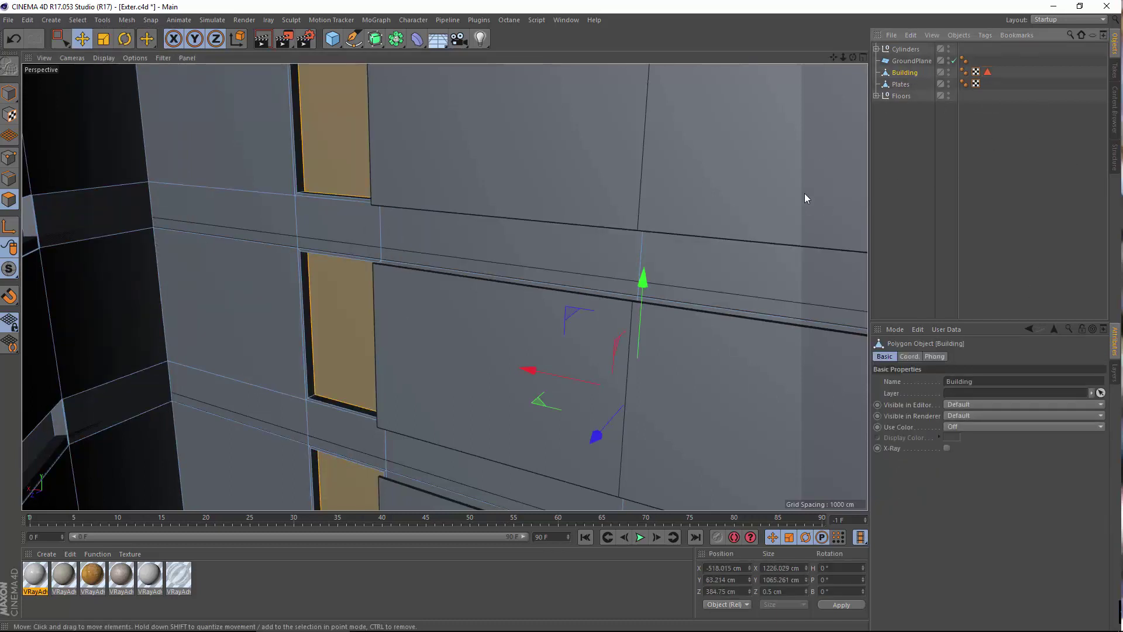
pyautogui.click(904, 160)
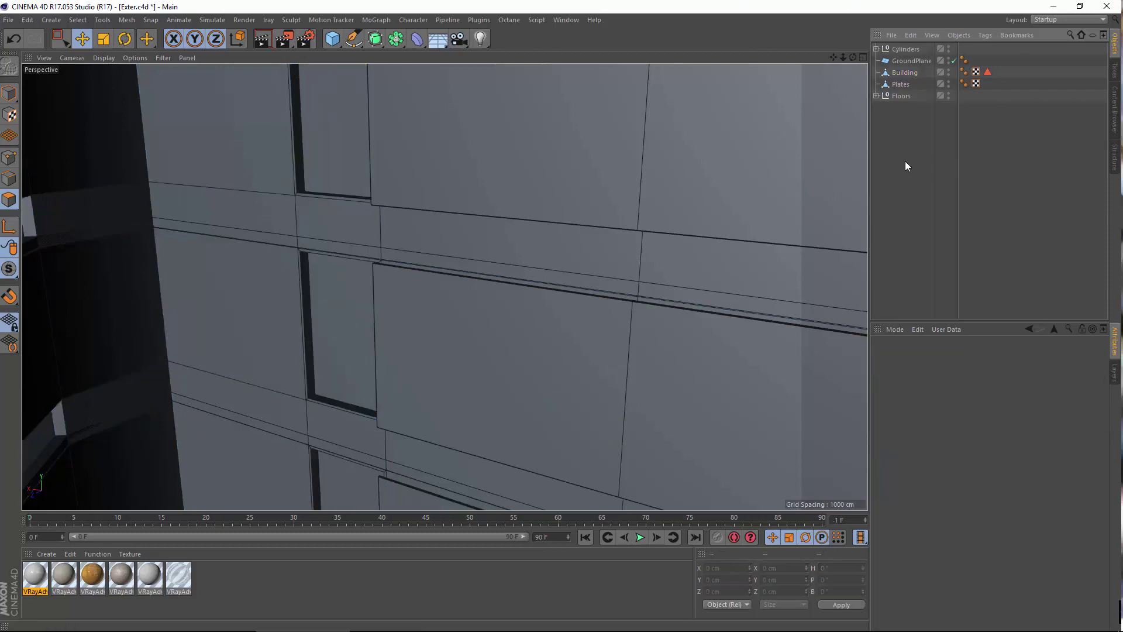
# Reselect the Building and its polygon selection tag, check the marked panes in all six recesses, and clear the polygon selection.
pyautogui.keyDown('alt'); pyautogui.moveTo(445, 161); pyautogui.dragTo(400, 204, button='middle'); pyautogui.keyUp('alt')
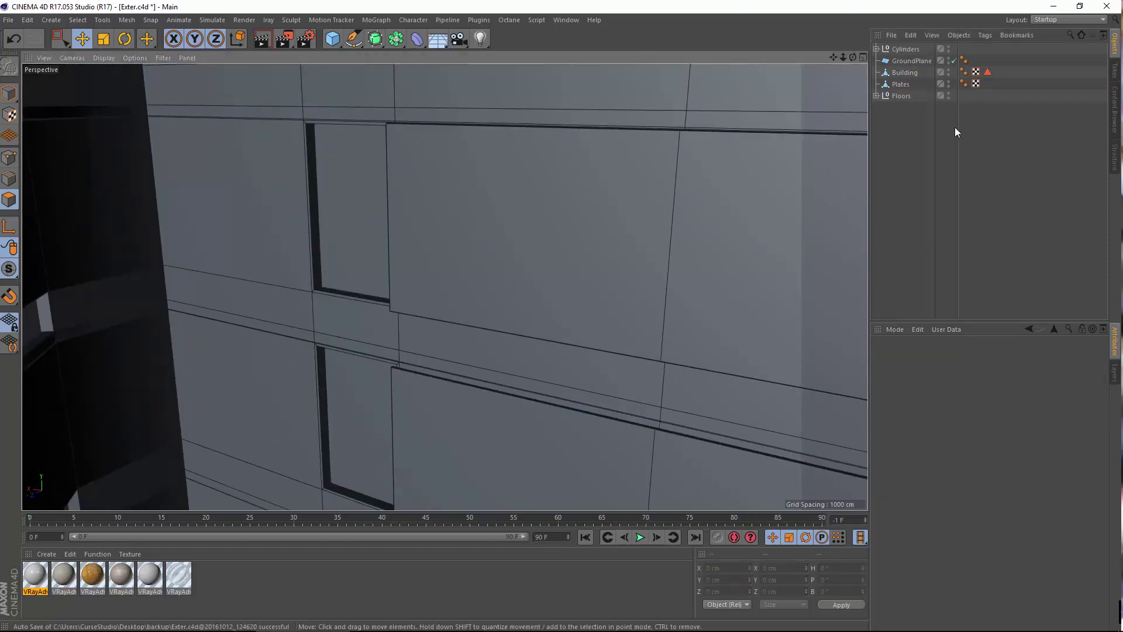
pyautogui.click(917, 72)
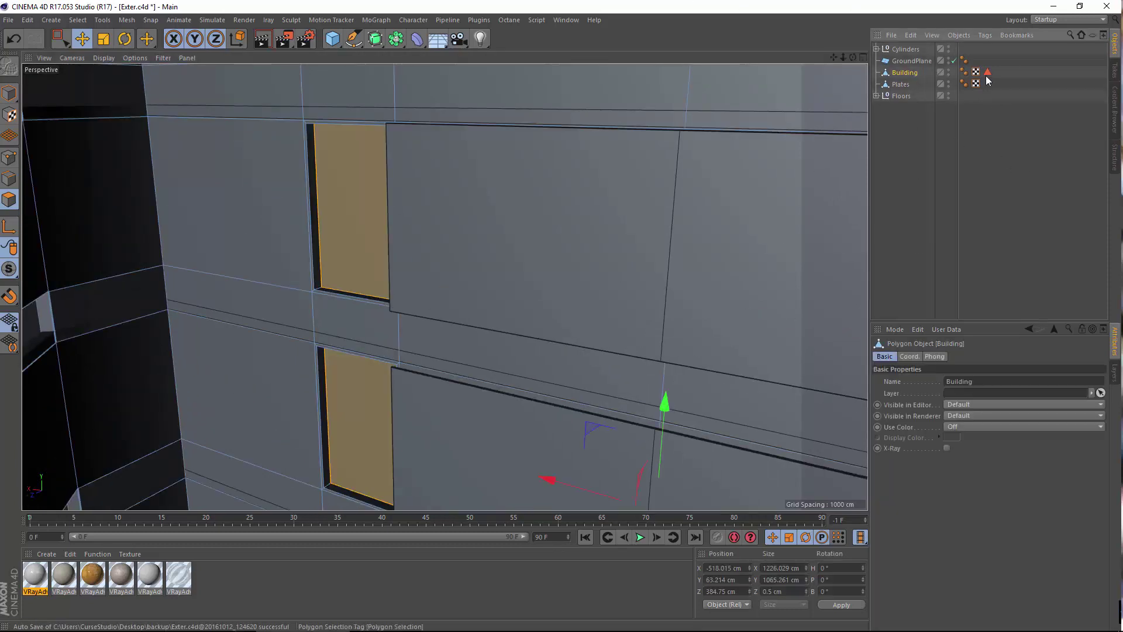
pyautogui.click(987, 72)
pyautogui.scroll(-3, 345, 222)
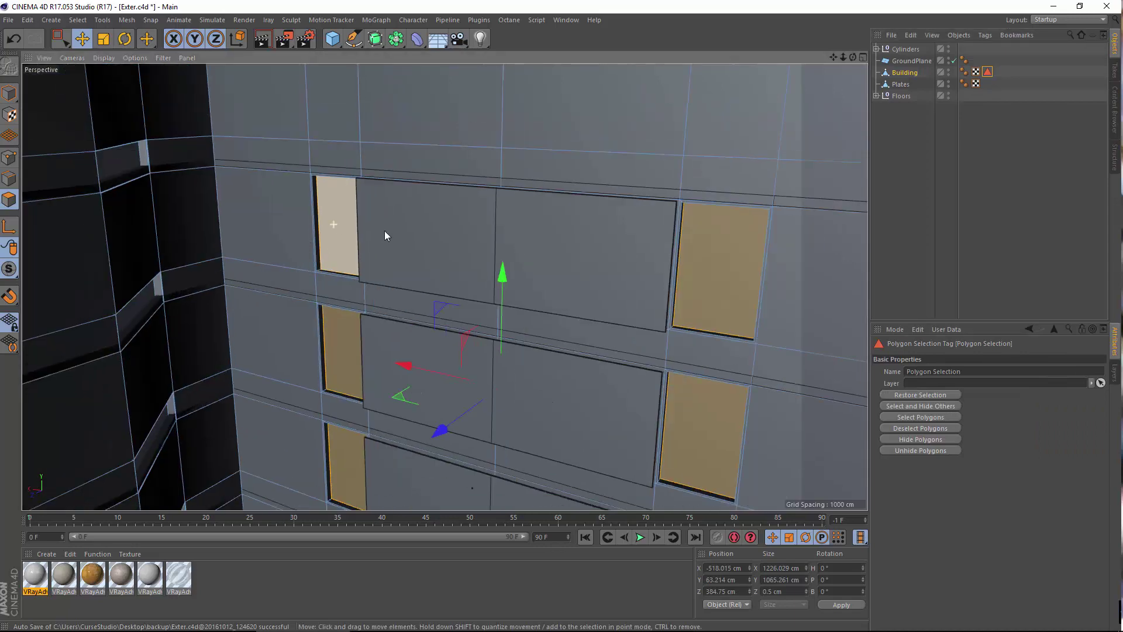
pyautogui.scroll(-4, 380, 231)
pyautogui.keyDown('alt'); pyautogui.moveTo(316, 404); pyautogui.dragTo(547, 186, button='middle'); pyautogui.keyUp('alt')
pyautogui.scroll(-4, 518, 253)
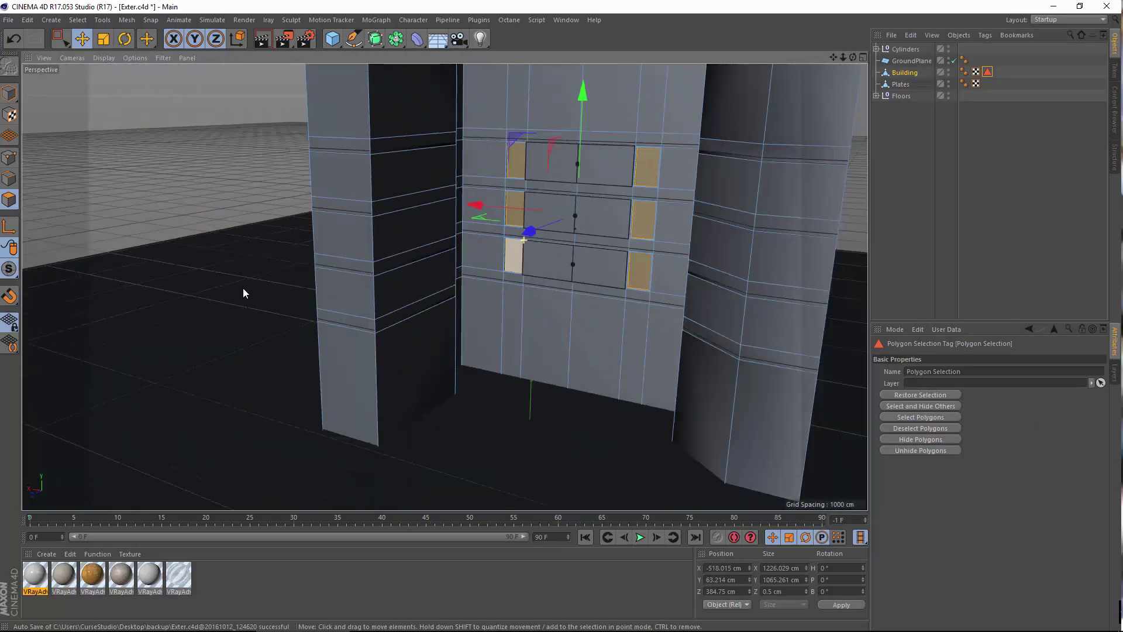
pyautogui.click(212, 155)
# Add a camera looking up at the back wall's recesses from a low viewpoint, and look through it.
pyautogui.keyDown('alt'); pyautogui.moveTo(612, 251); pyautogui.dragTo(723, 253, button='right'); pyautogui.keyUp('alt')
pyautogui.keyDown('alt'); pyautogui.moveTo(571, 248); pyautogui.dragTo(588, 293); pyautogui.keyUp('alt')
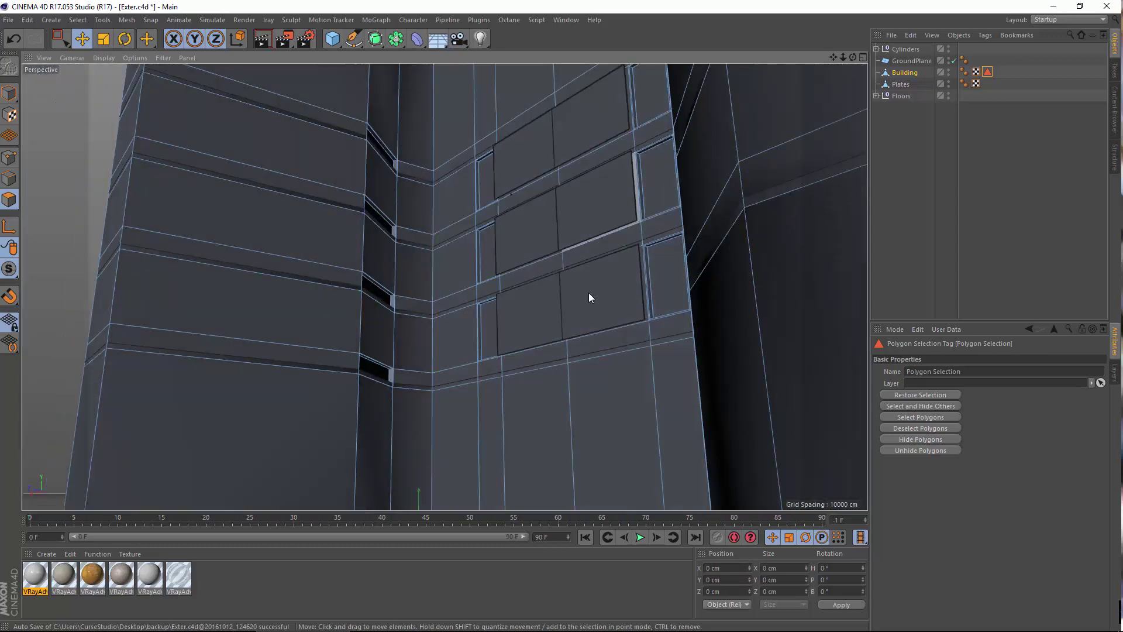
pyautogui.keyDown('alt'); pyautogui.moveTo(609, 274); pyautogui.dragTo(498, 248, button='middle'); pyautogui.keyUp('alt')
pyautogui.keyDown('alt'); pyautogui.moveTo(480, 304); pyautogui.dragTo(531, 254); pyautogui.keyUp('alt')
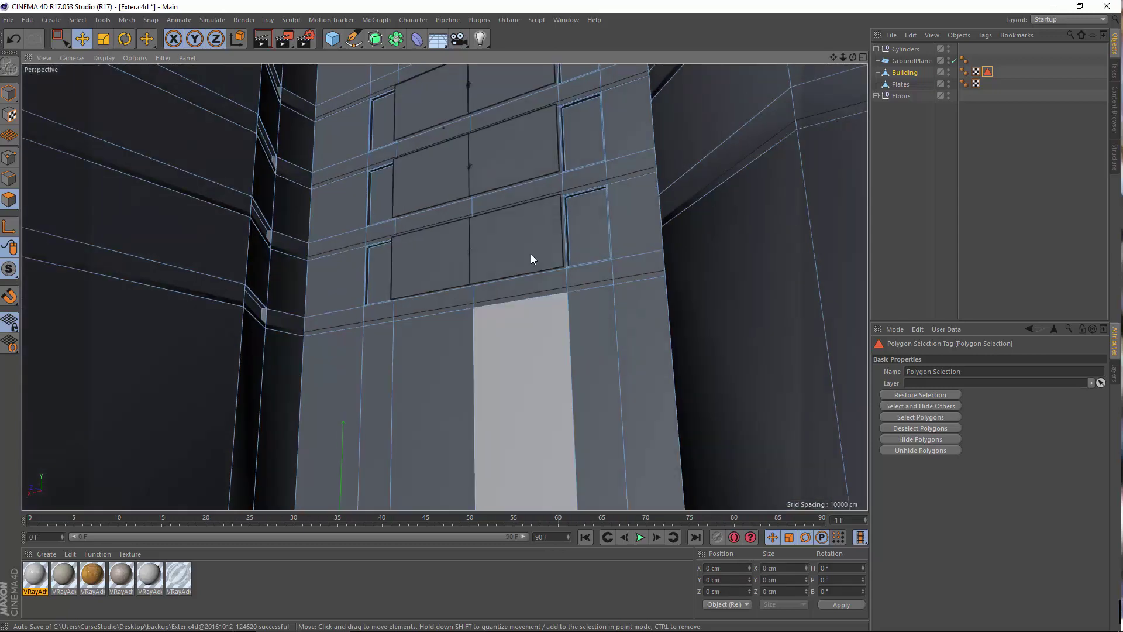
pyautogui.keyDown('alt'); pyautogui.moveTo(531, 254); pyautogui.dragTo(508, 294, button='middle'); pyautogui.keyUp('alt')
pyautogui.scroll(3, 508, 295)
pyautogui.keyDown('alt'); pyautogui.moveTo(504, 322); pyautogui.dragTo(497, 257); pyautogui.keyUp('alt')
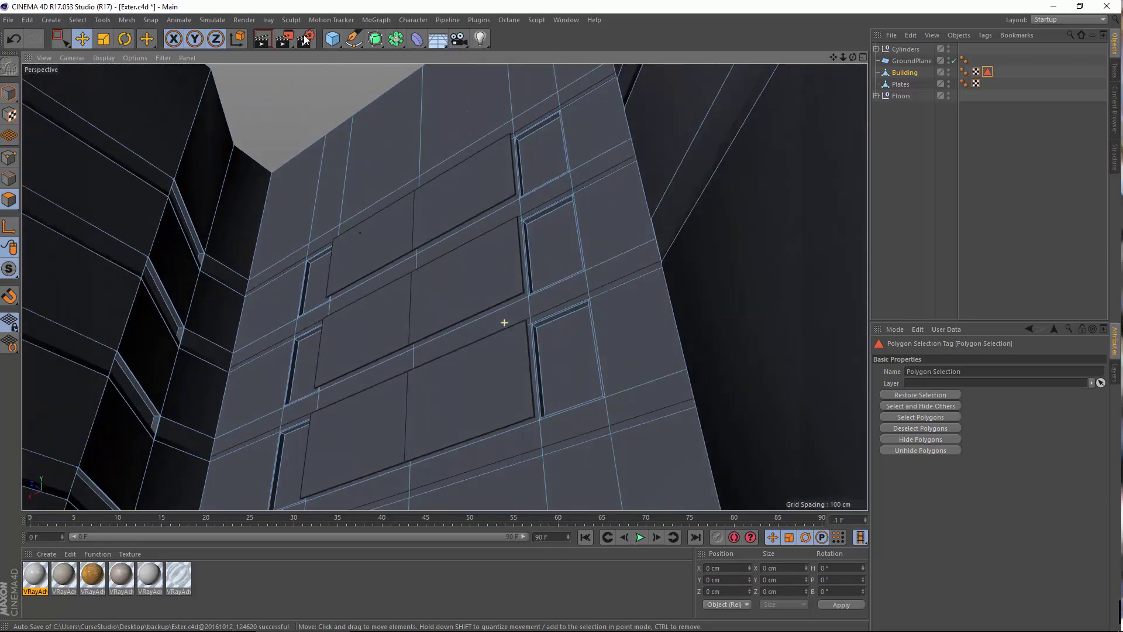
pyautogui.click(51, 20)
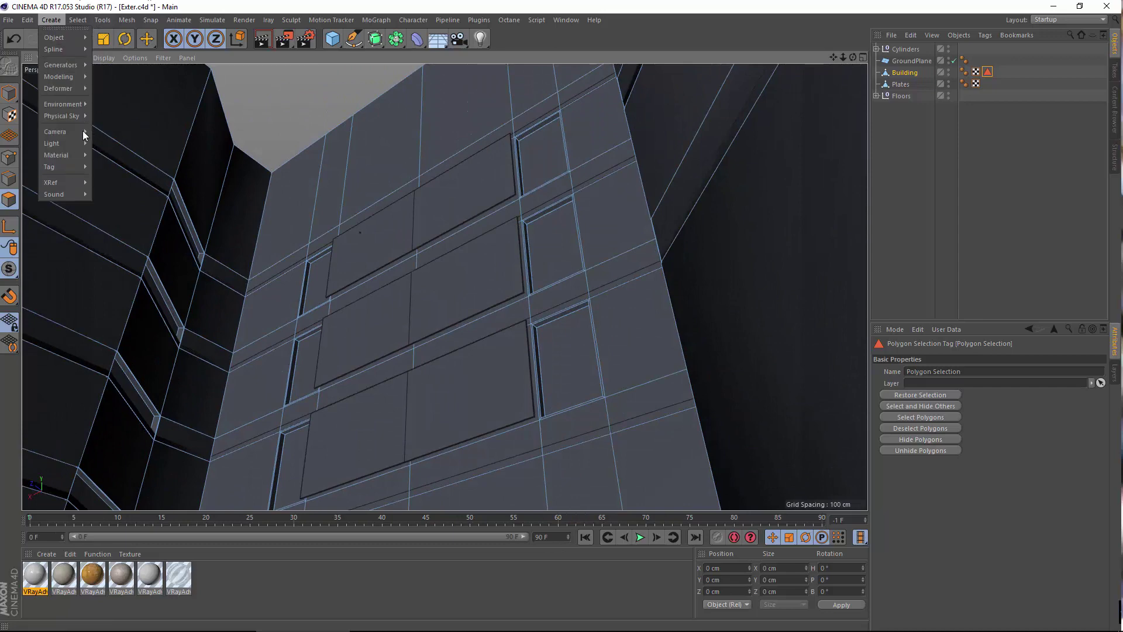
pyautogui.moveTo(83, 134)
pyautogui.click(120, 132)
pyautogui.click(952, 51)
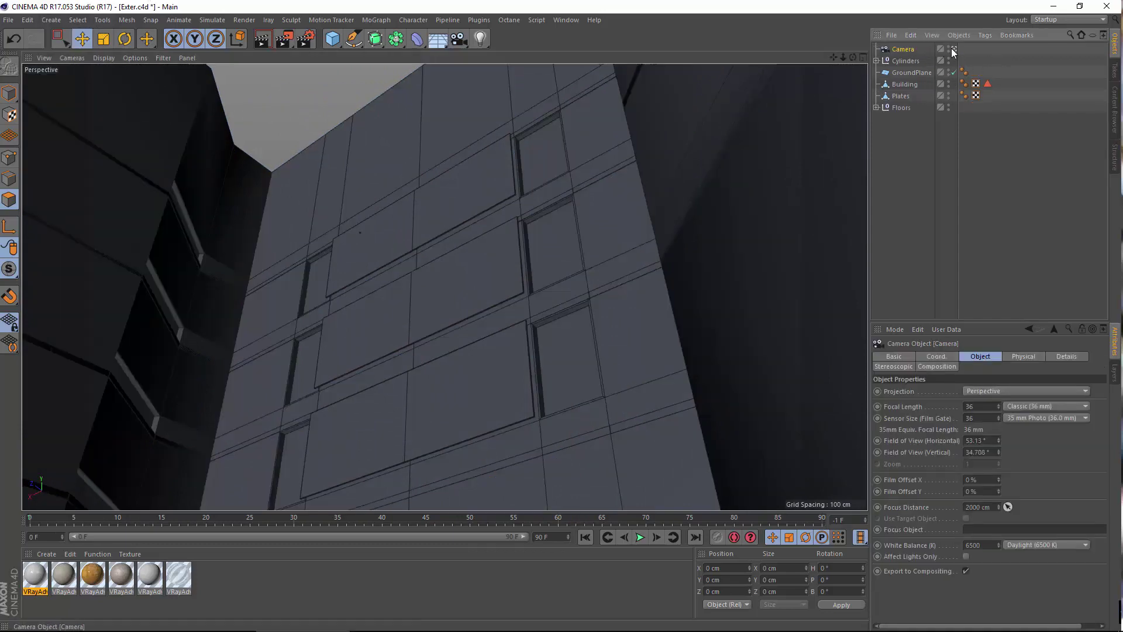
pyautogui.keyDown('alt'); pyautogui.moveTo(597, 286); pyautogui.dragTo(540, 282); pyautogui.keyUp('alt')
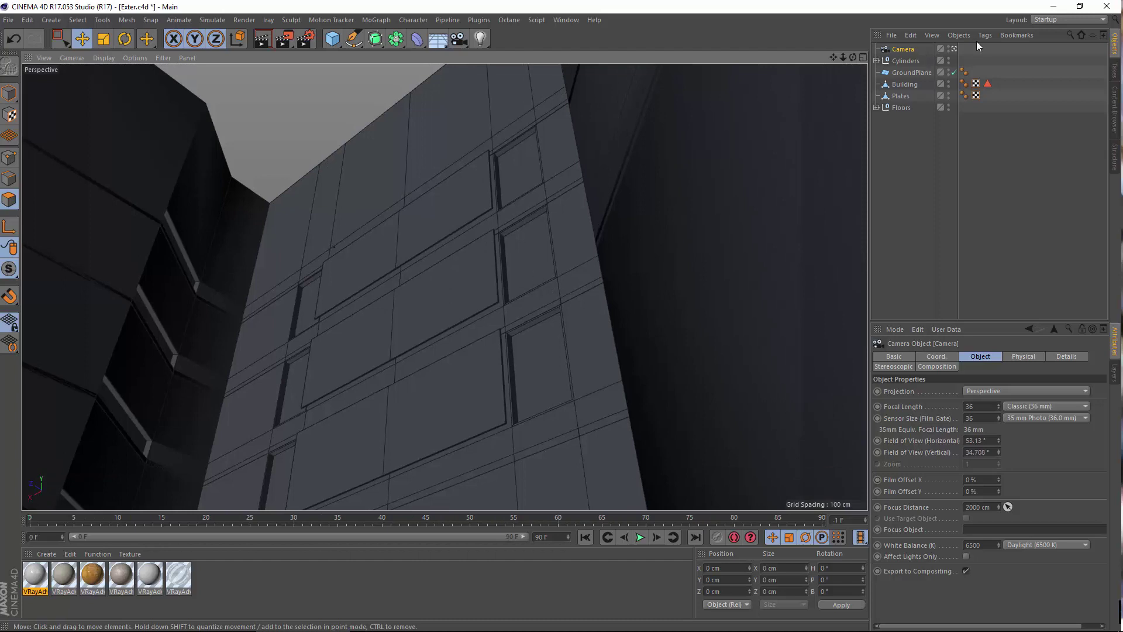
# Try the Normal Lens (50 mm) focal length on the camera and reframe the back wall.
pyautogui.click(1009, 408)
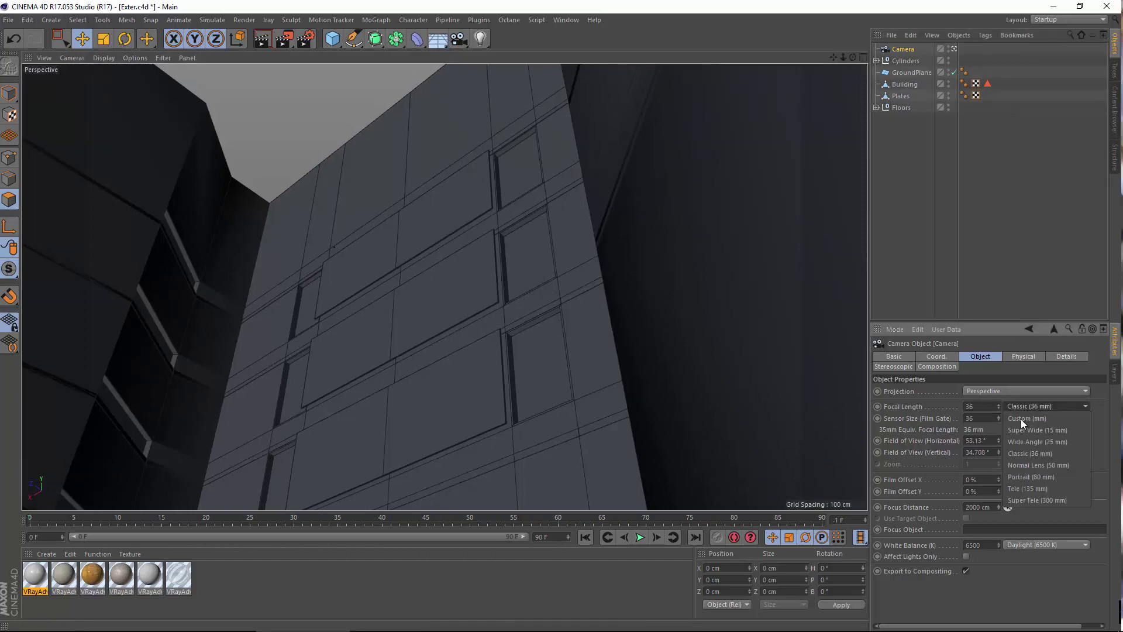
pyautogui.click(1048, 466)
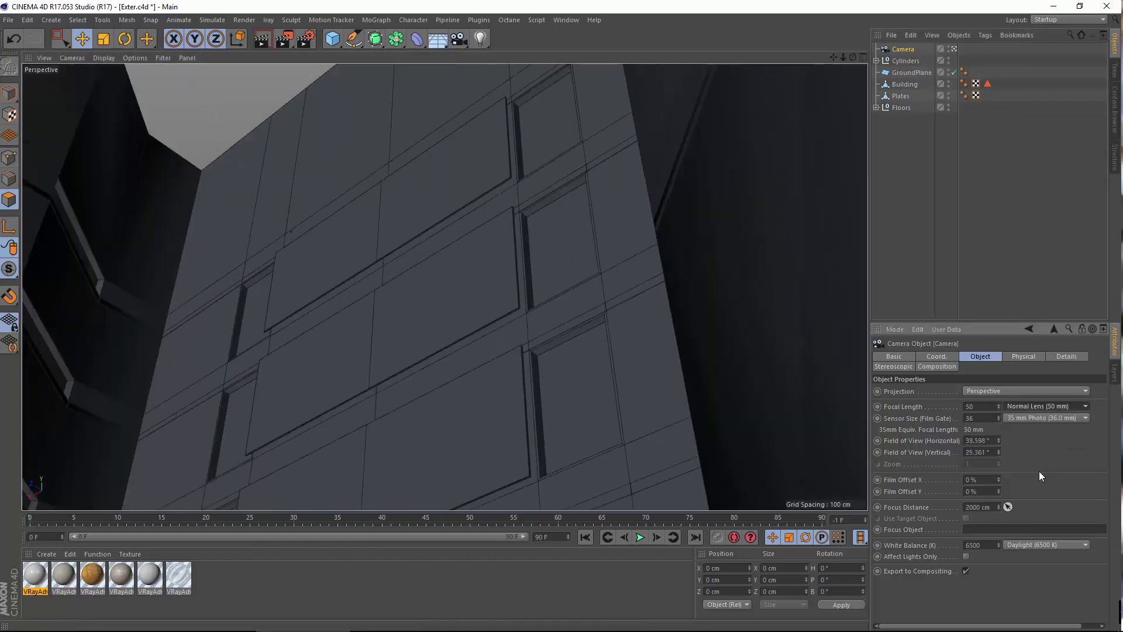
pyautogui.keyDown('alt'); pyautogui.moveTo(479, 331); pyautogui.dragTo(477, 347); pyautogui.keyUp('alt')
pyautogui.keyDown('alt'); pyautogui.moveTo(444, 286); pyautogui.dragTo(499, 394); pyautogui.keyUp('alt')
pyautogui.scroll(3, 471, 264)
pyautogui.keyDown('alt'); pyautogui.moveTo(472, 304); pyautogui.dragTo(445, 286); pyautogui.keyUp('alt')
pyautogui.scroll(5, 424, 263)
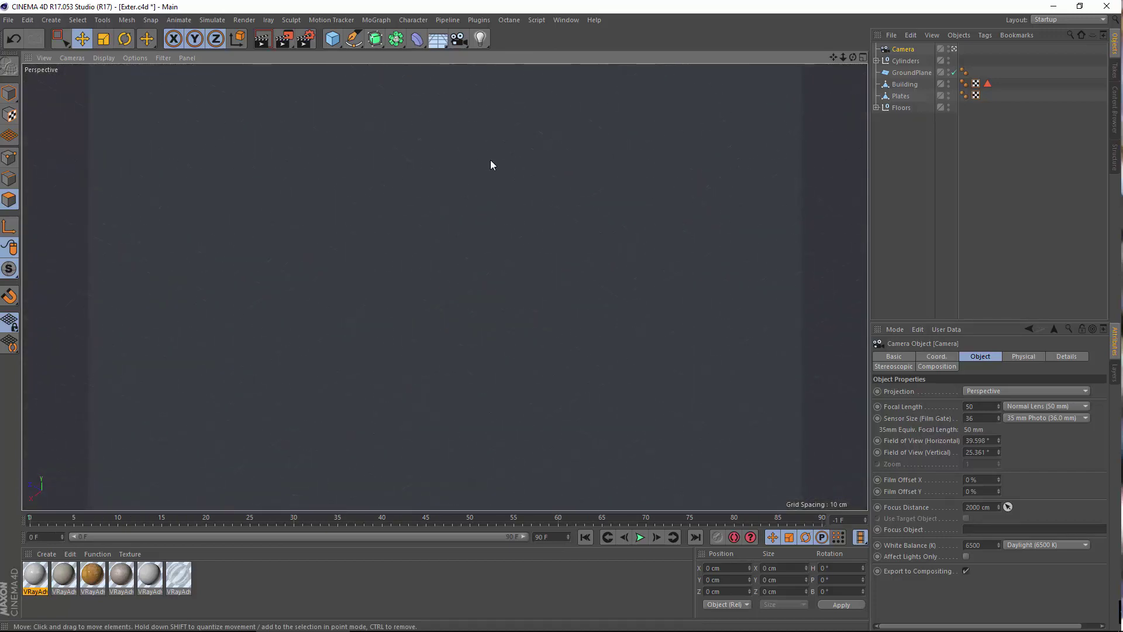
# Move the camera back in front of the building and aim it up at the back wall from near the ground.
pyautogui.scroll(-8, 559, 278)
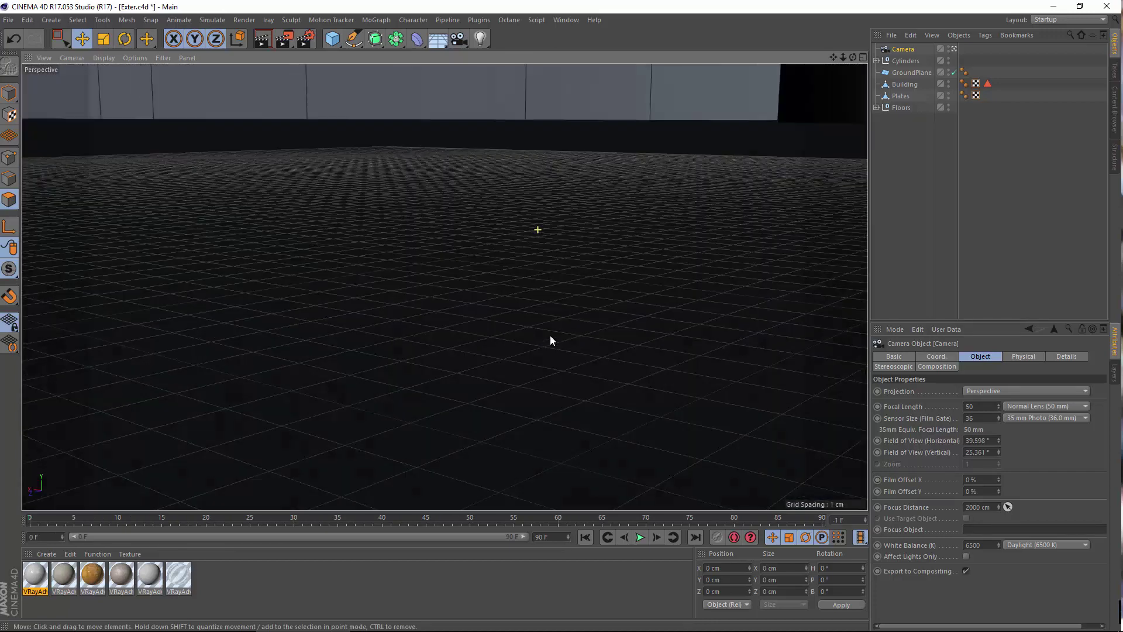
pyautogui.keyDown('alt'); pyautogui.moveTo(494, 436); pyautogui.dragTo(447, 379); pyautogui.keyUp('alt')
pyautogui.scroll(-5, 459, 396)
pyautogui.keyDown('alt'); pyautogui.moveTo(589, 429); pyautogui.dragTo(523, 199); pyautogui.keyUp('alt')
pyautogui.scroll(-2, 555, 353)
pyautogui.scroll(-2, 523, 199)
pyautogui.keyDown('alt'); pyautogui.moveTo(526, 77); pyautogui.dragTo(535, 174, button='middle'); pyautogui.keyUp('alt')
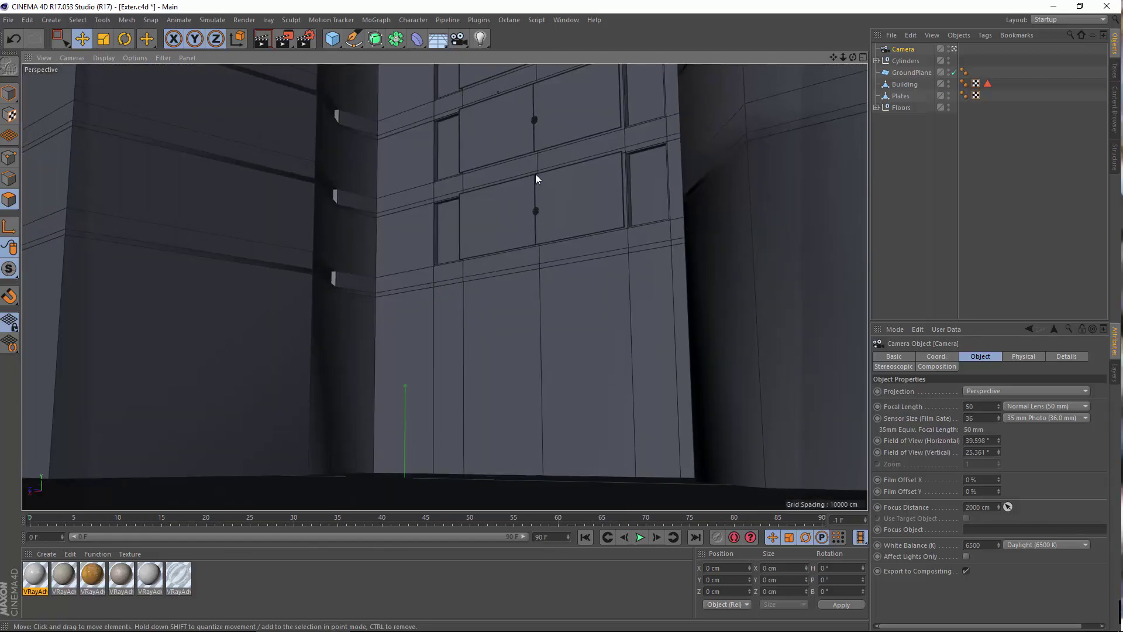
pyautogui.keyDown('alt'); pyautogui.moveTo(509, 231); pyautogui.dragTo(455, 349, button='middle'); pyautogui.keyUp('alt')
pyautogui.keyDown('alt'); pyautogui.moveTo(455, 349); pyautogui.dragTo(537, 173); pyautogui.keyUp('alt')
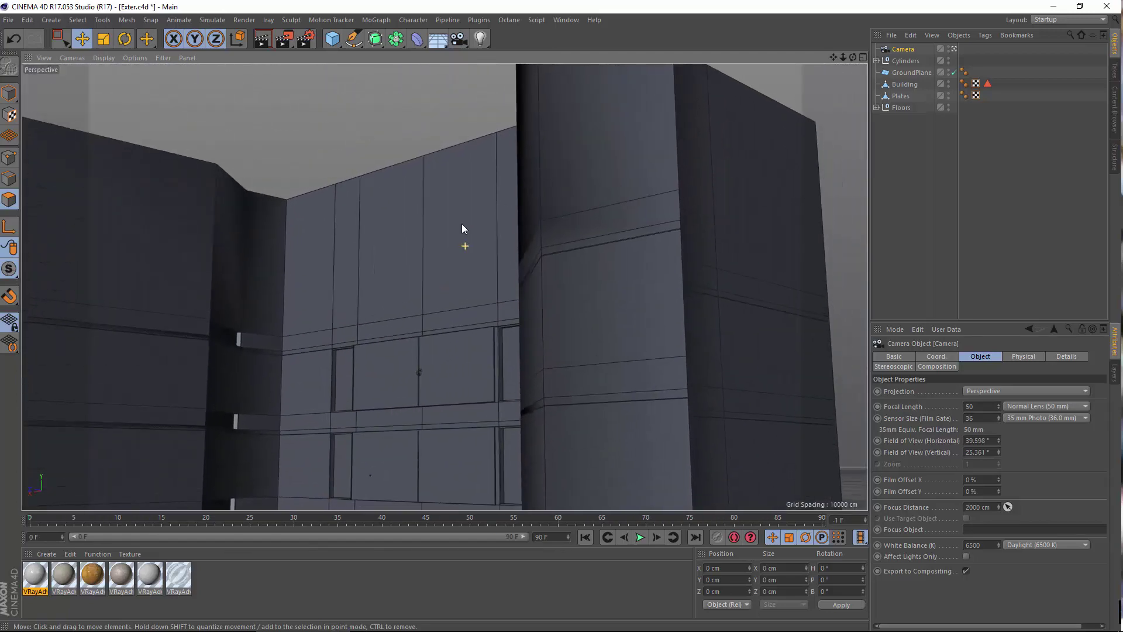
pyautogui.keyDown('alt'); pyautogui.moveTo(462, 224); pyautogui.dragTo(464, 202); pyautogui.keyUp('alt')
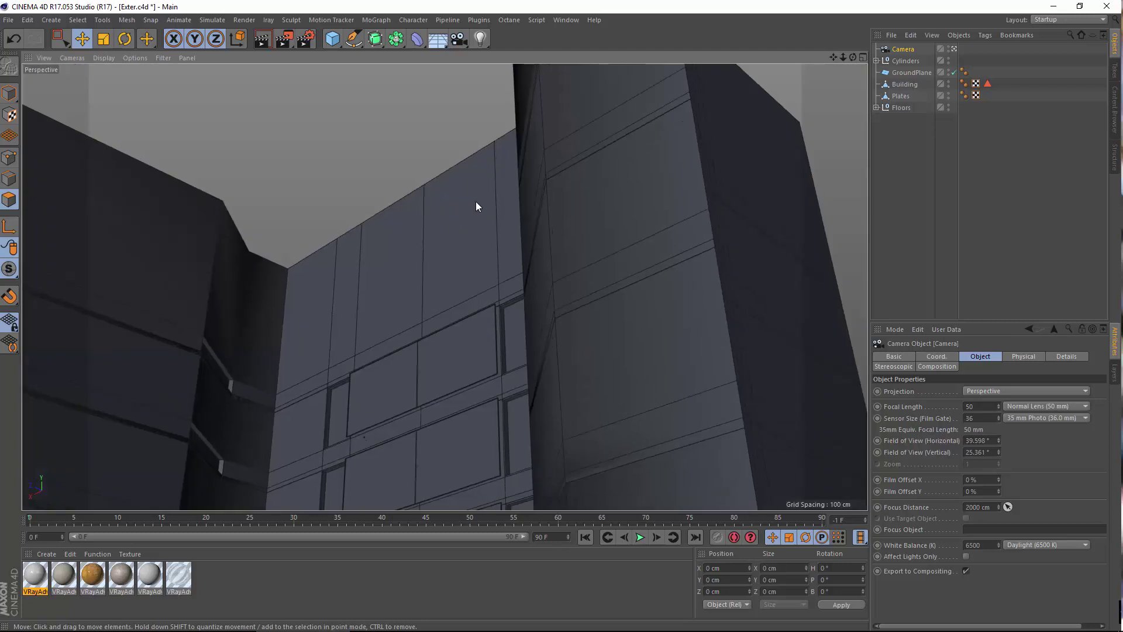
pyautogui.keyDown('alt'); pyautogui.moveTo(445, 288); pyautogui.dragTo(504, 200); pyautogui.keyUp('alt')
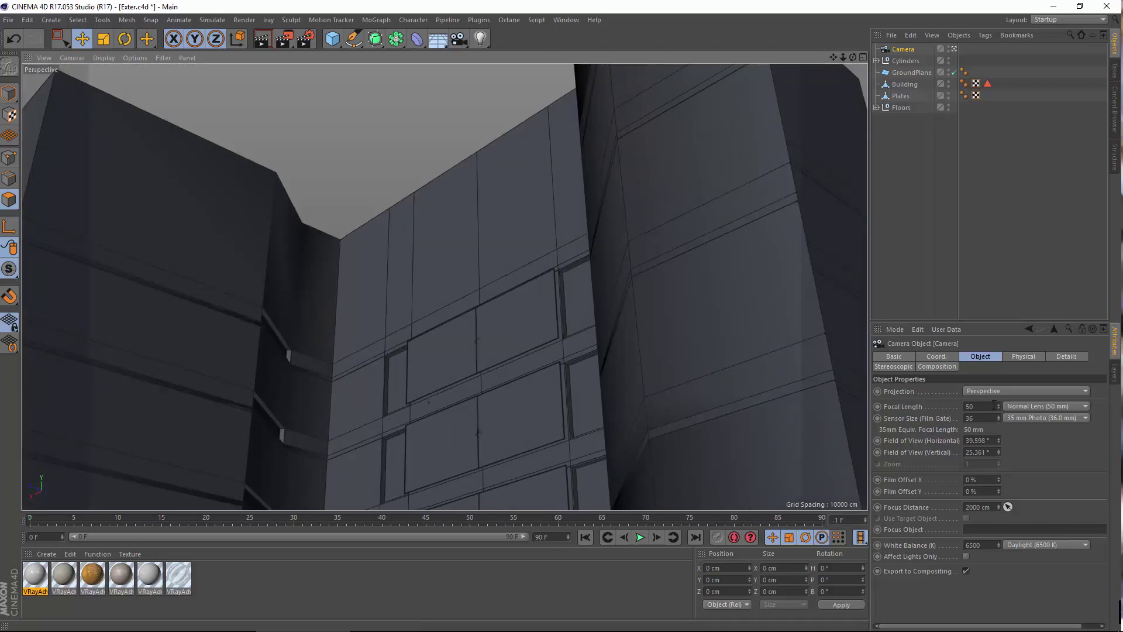
# Set the camera's focal length to Wide Angle (25 mm) and frame the back wall steeply from below between the side walls.
pyautogui.click(1043, 406)
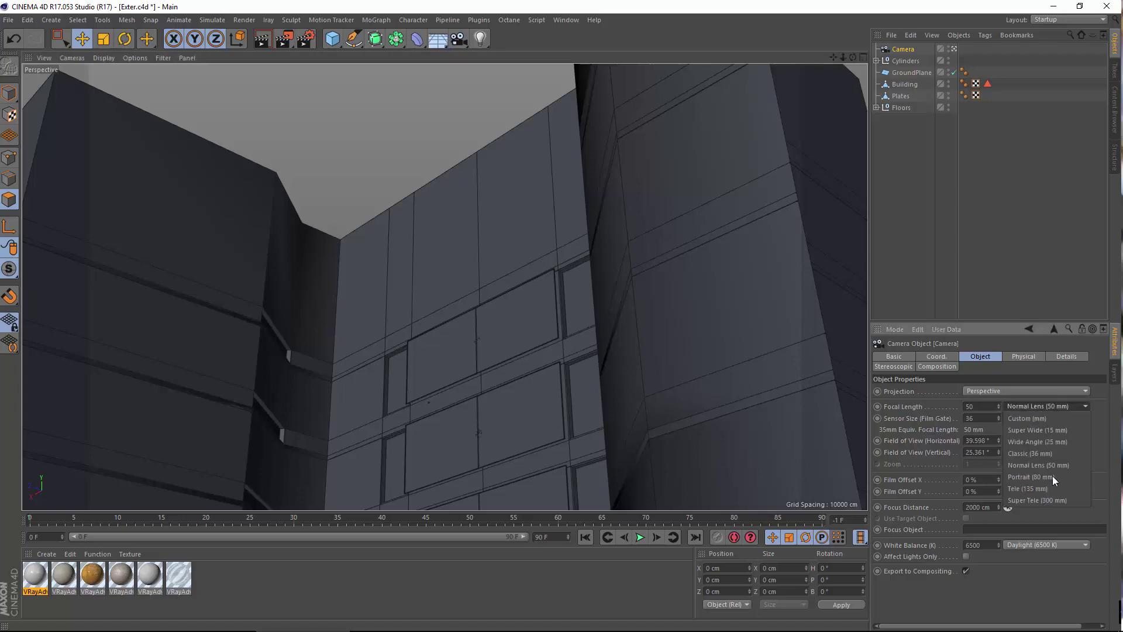
pyautogui.click(1048, 442)
pyautogui.scroll(10, 469, 443)
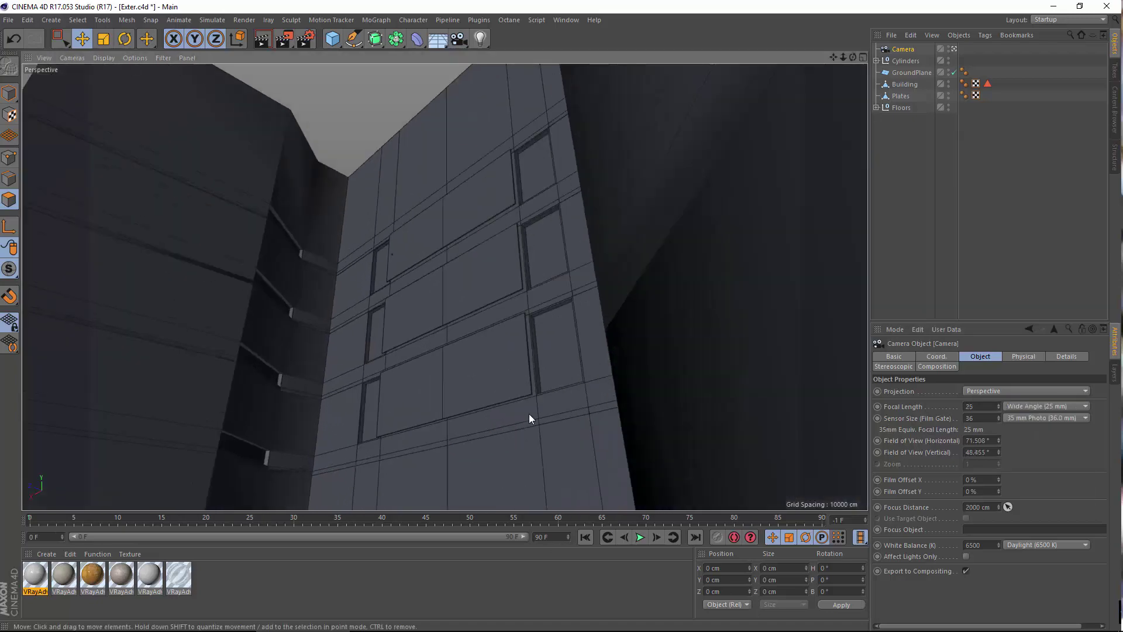
pyautogui.scroll(2, 529, 398)
pyautogui.scroll(-2, 529, 400)
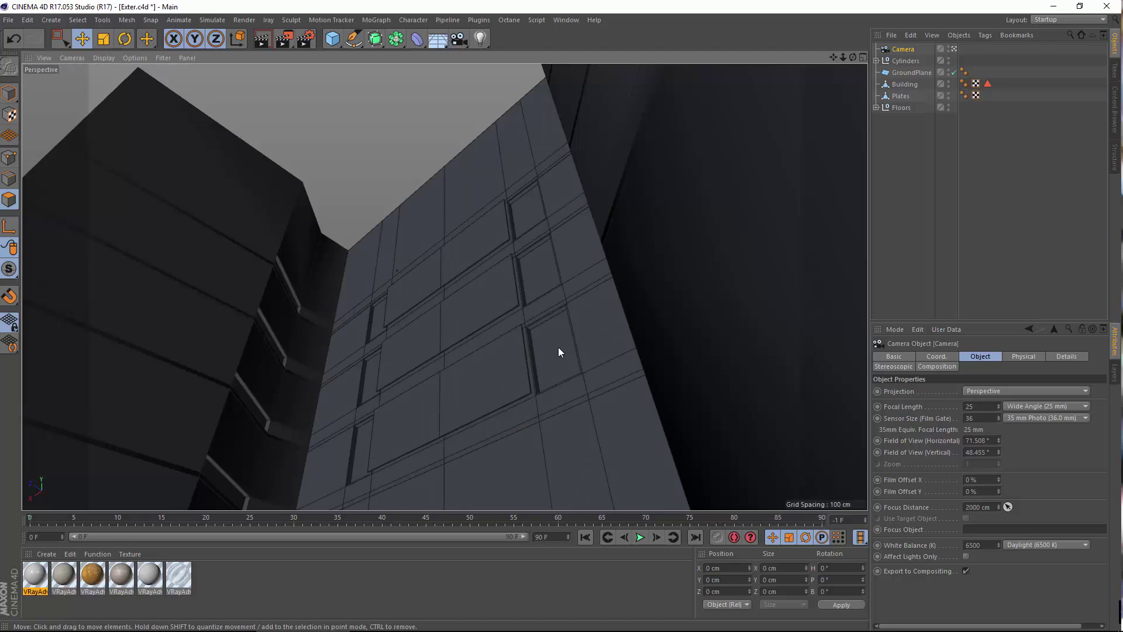
pyautogui.moveTo(558, 346)
pyautogui.keyDown('alt'); pyautogui.mouseDown()
pyautogui.moveTo(536, 339)
pyautogui.moveTo(554, 361)
pyautogui.mouseUp(); pyautogui.keyUp('alt')
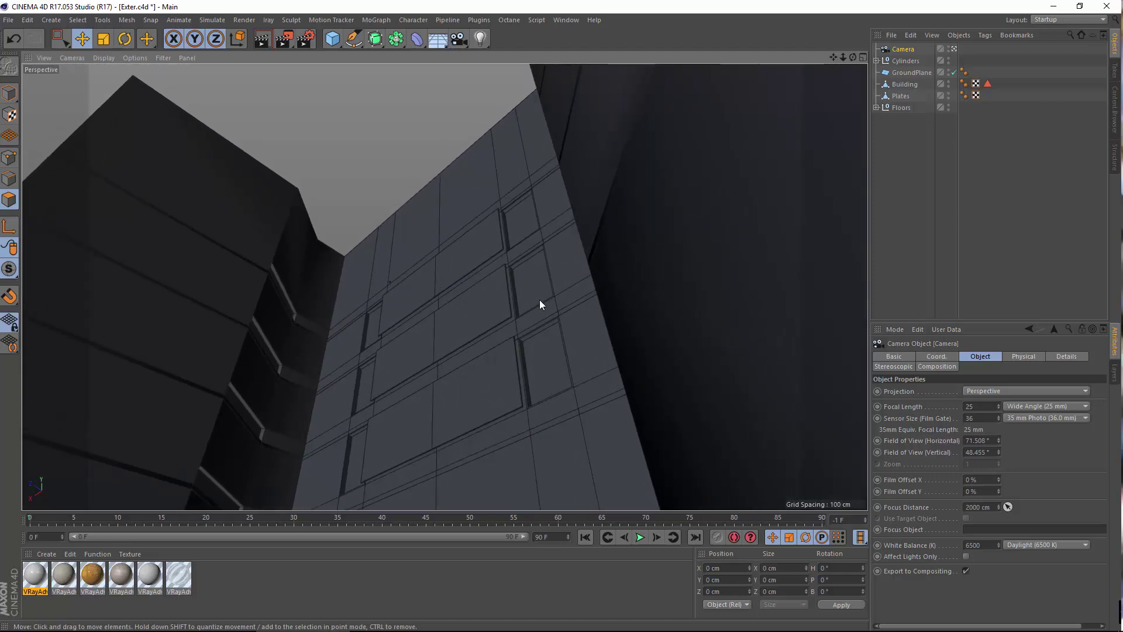
# Start saving the scene under a new location and browse to ZeroToHero\Become A 3D Artist on the WORK (E:) drive.
pyautogui.click(8, 20)
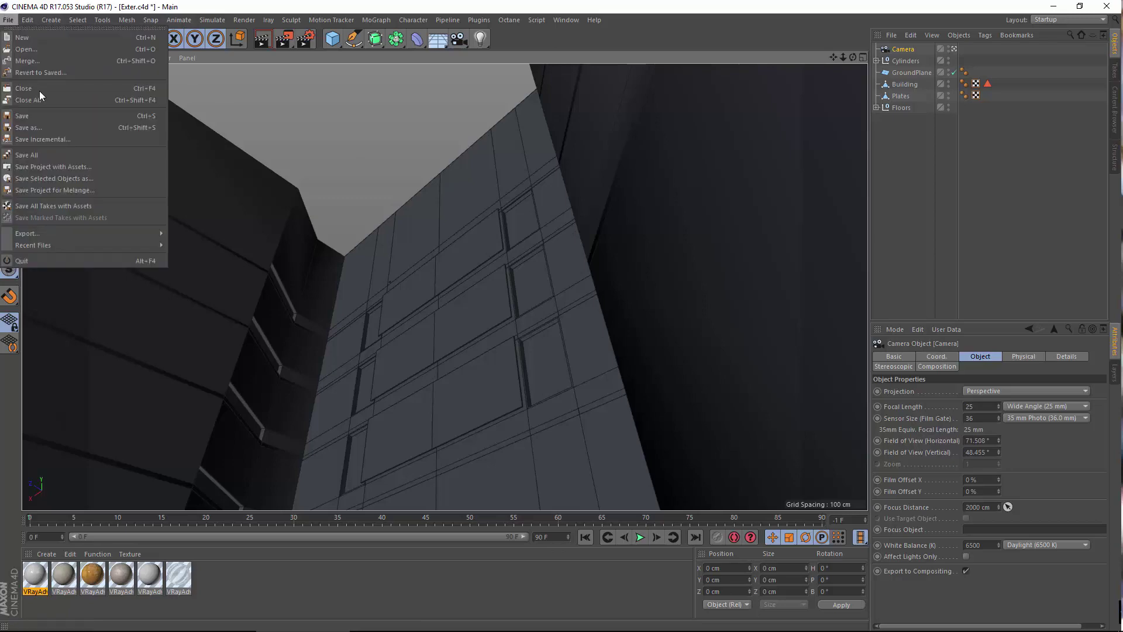
pyautogui.click(24, 127)
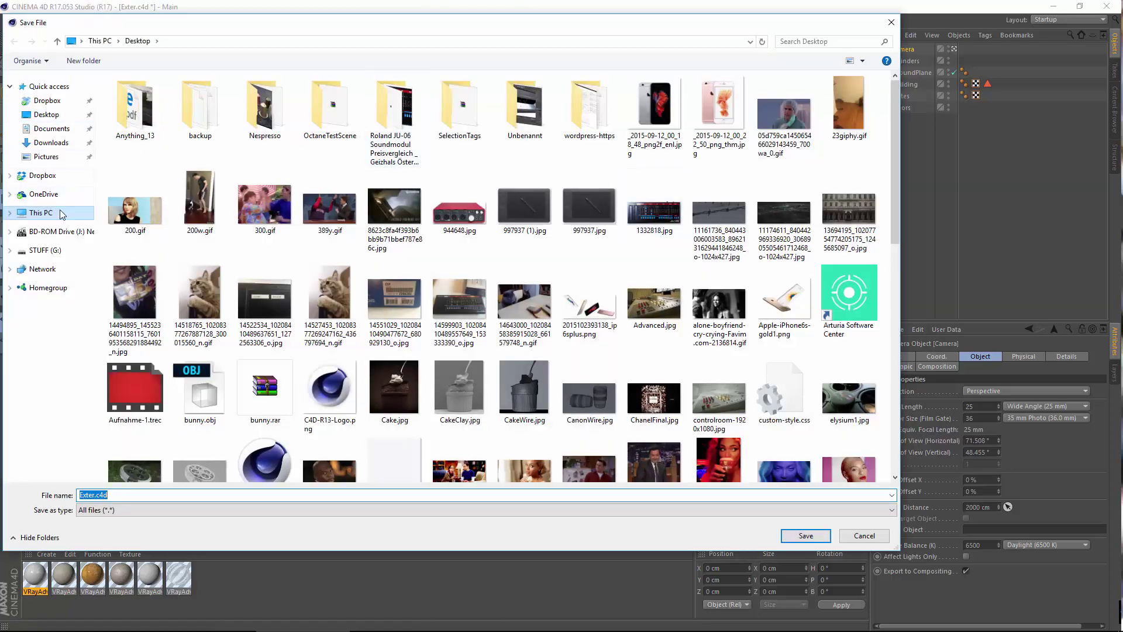
pyautogui.click(61, 214)
pyautogui.doubleClick(404, 196)
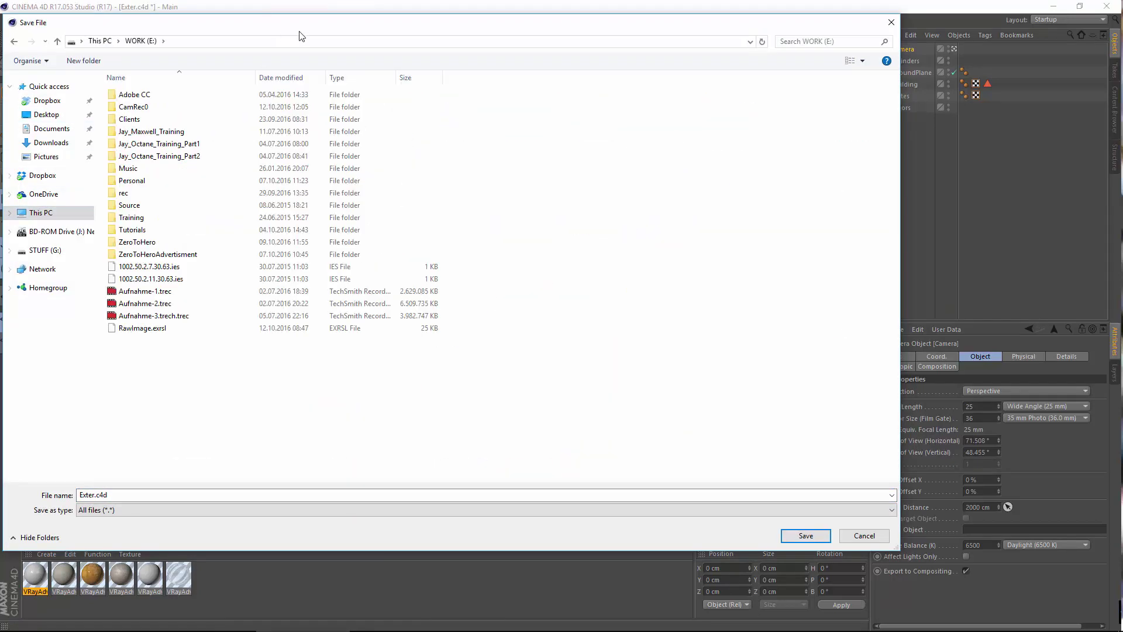
pyautogui.moveTo(222, 24); pyautogui.dragTo(437, 45)
pyautogui.click(381, 267)
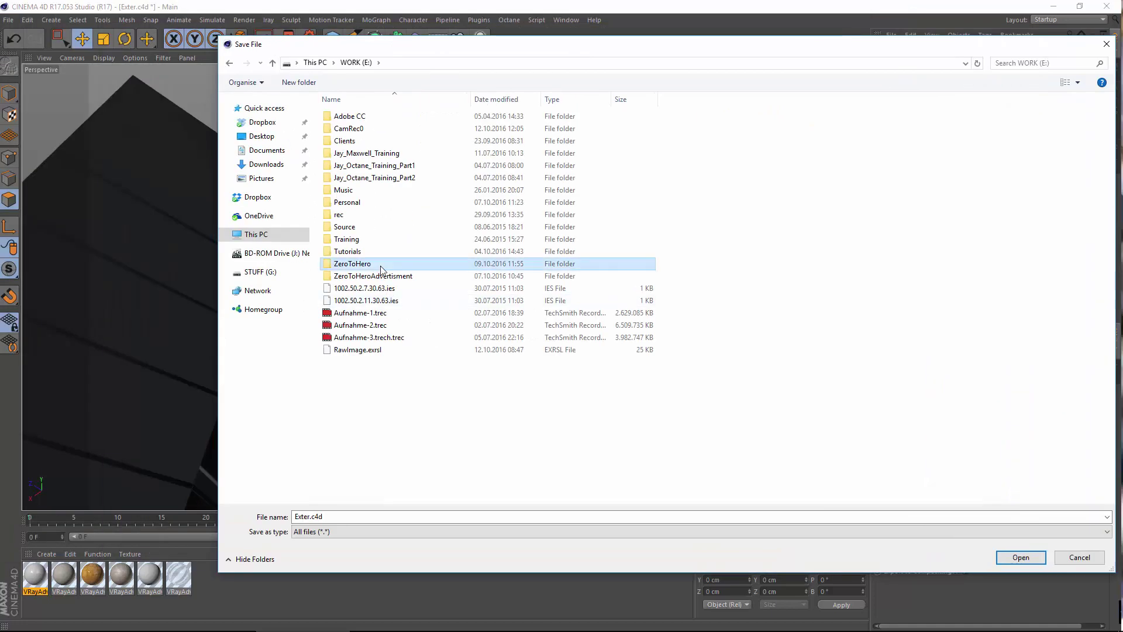
pyautogui.doubleClick(381, 267)
pyautogui.click(335, 136)
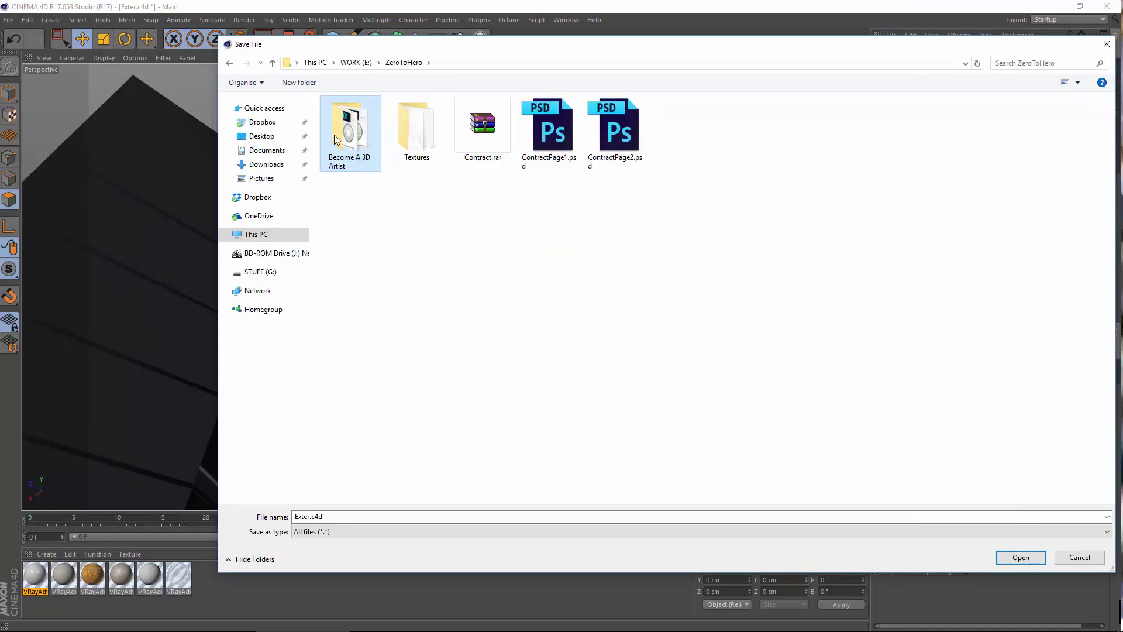
pyautogui.doubleClick(320, 117)
# Create a folder named "Chapter 21 - Exterior" in the Become A 3D Artist folder.
pyautogui.rightClick(326, 435)
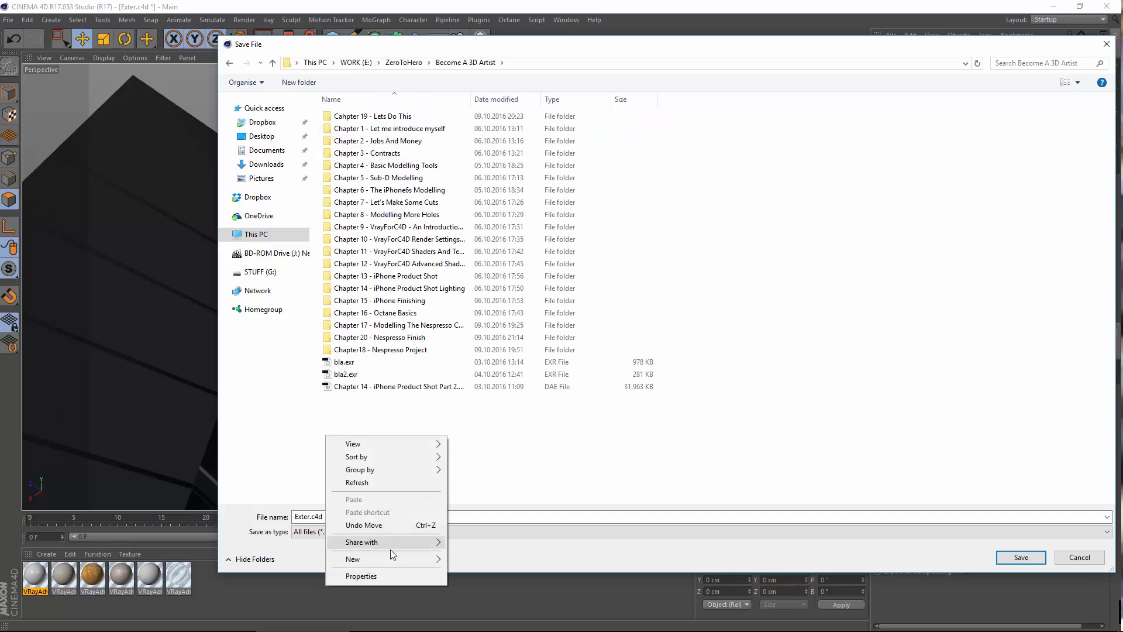
pyautogui.moveTo(390, 559)
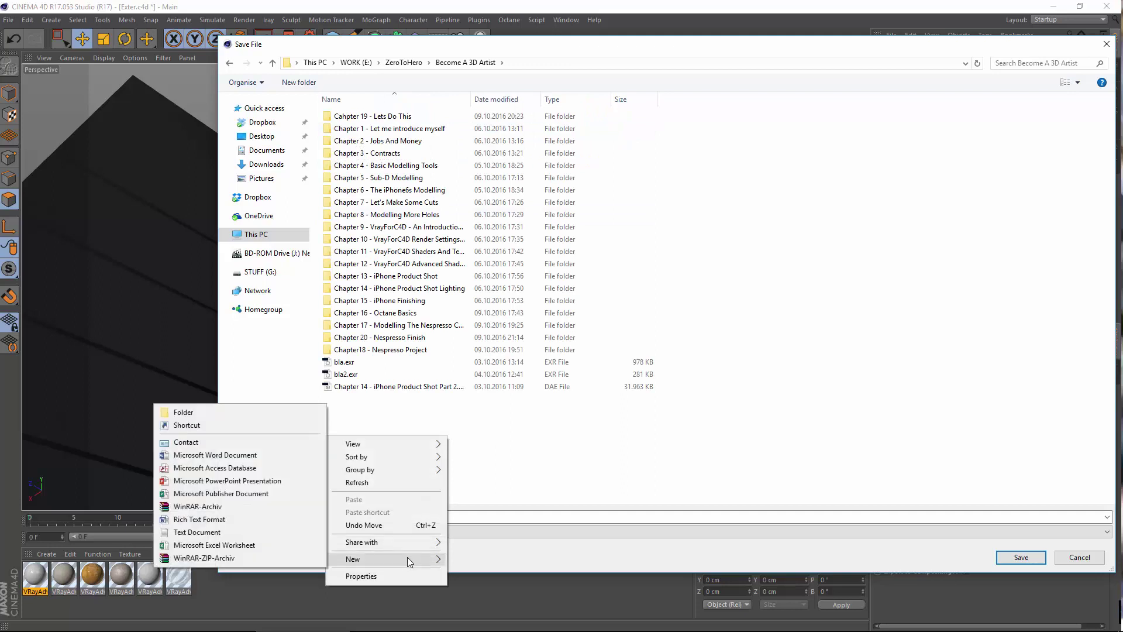
pyautogui.click(255, 412)
pyautogui.write('C')
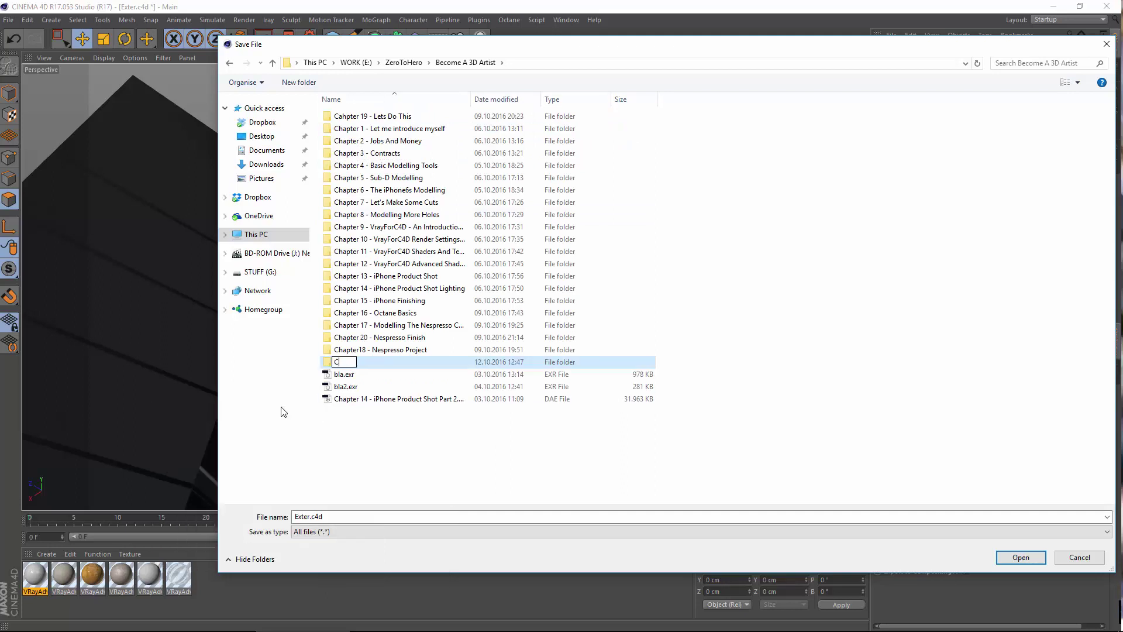
pyautogui.write('hapter ')
pyautogui.write('21 - Ed')
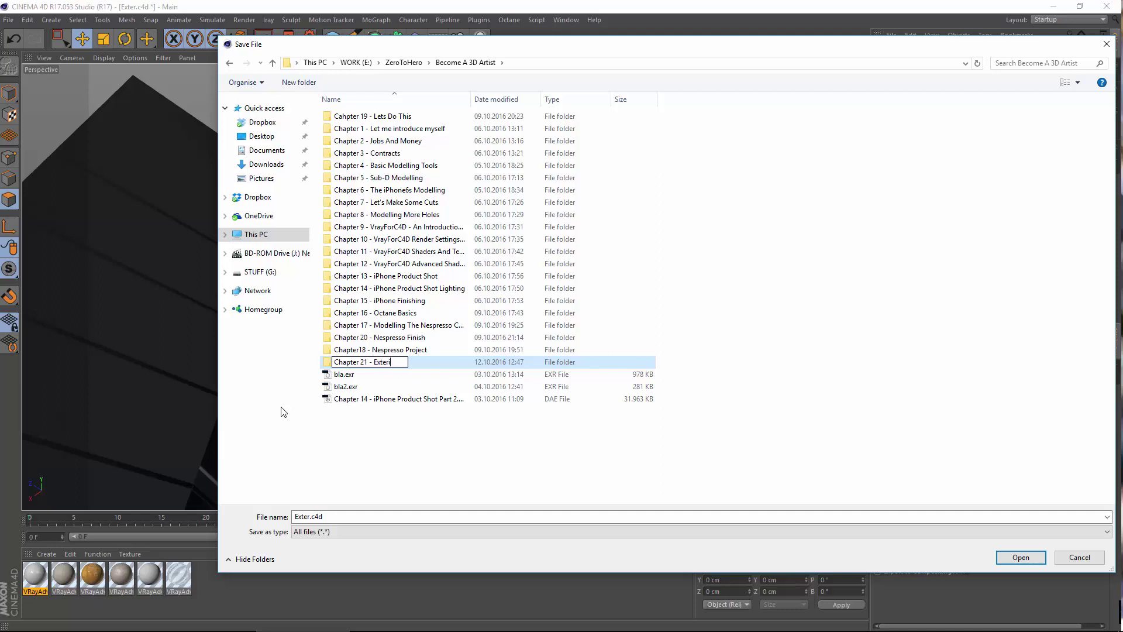
pyautogui.press('Return')
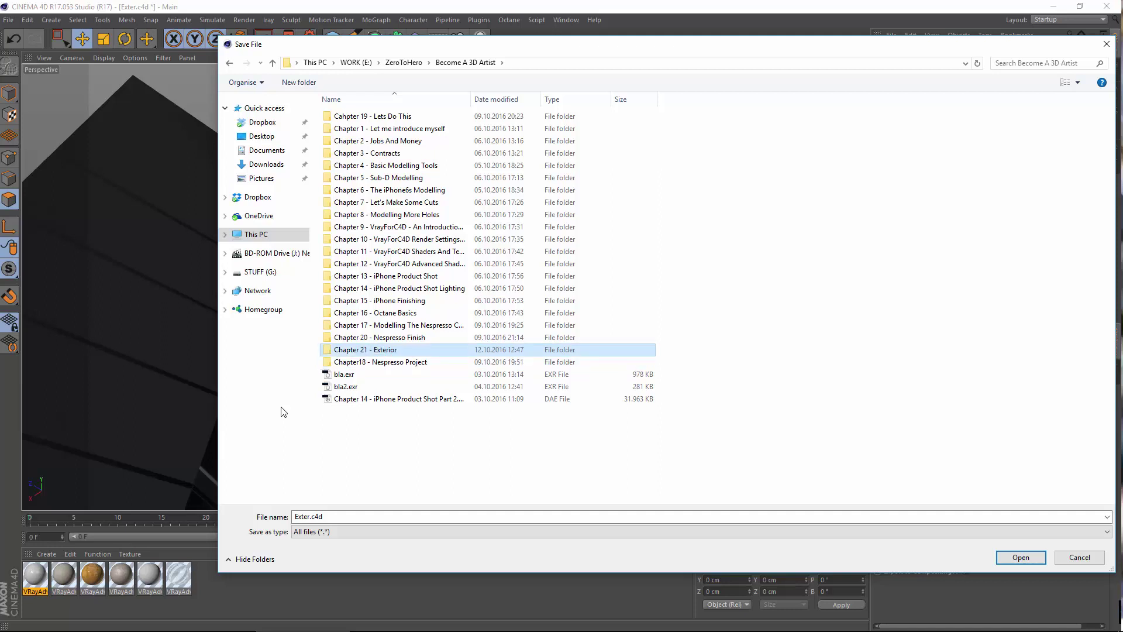